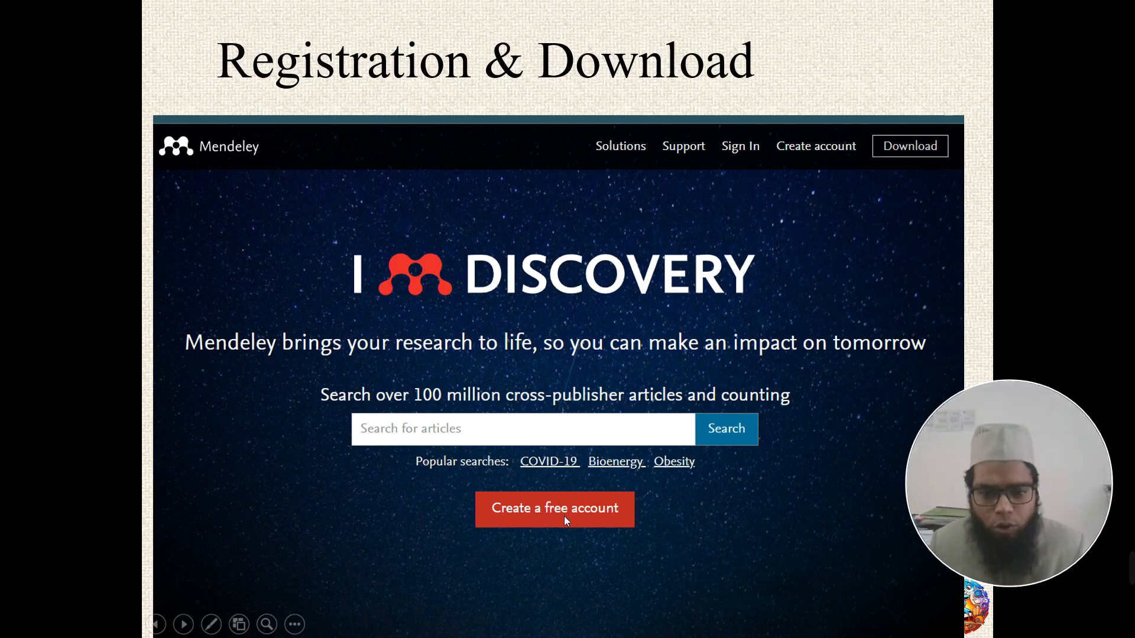
- Leave the full-screen PowerPoint slideshow by bringing up the Windows Start menu
{"action": "key", "text": "super"}
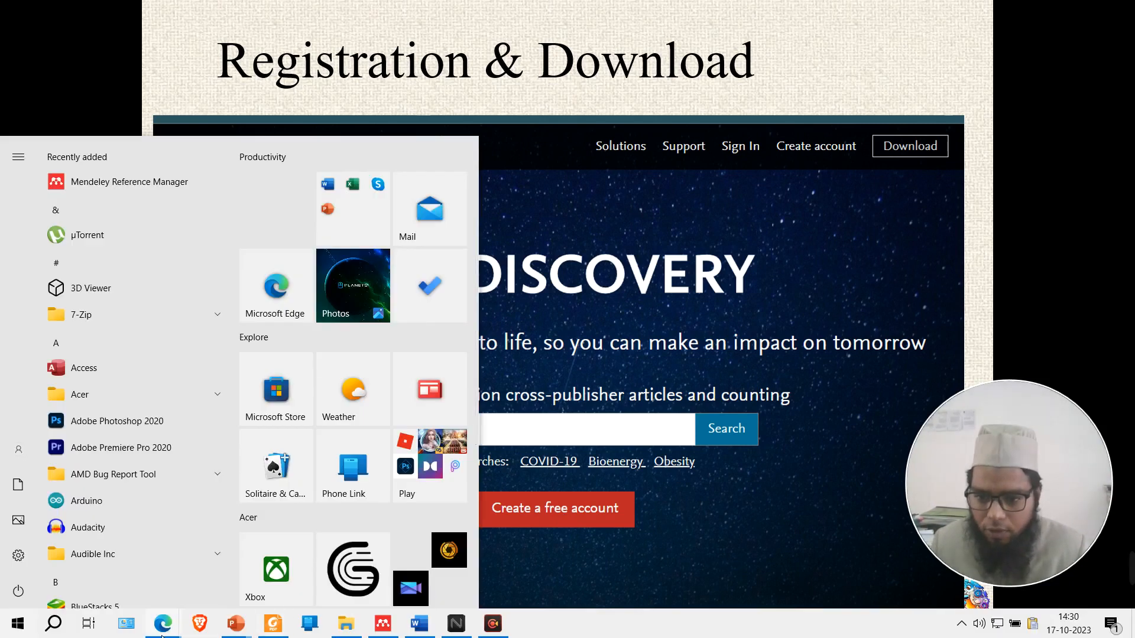
- Bring the browser with the Teams meeting forward and switch to the Mendeley tab
{"action": "mouse_move", "coordinate": [162, 633]}
{"action": "left_click", "coordinate": [135, 584]}
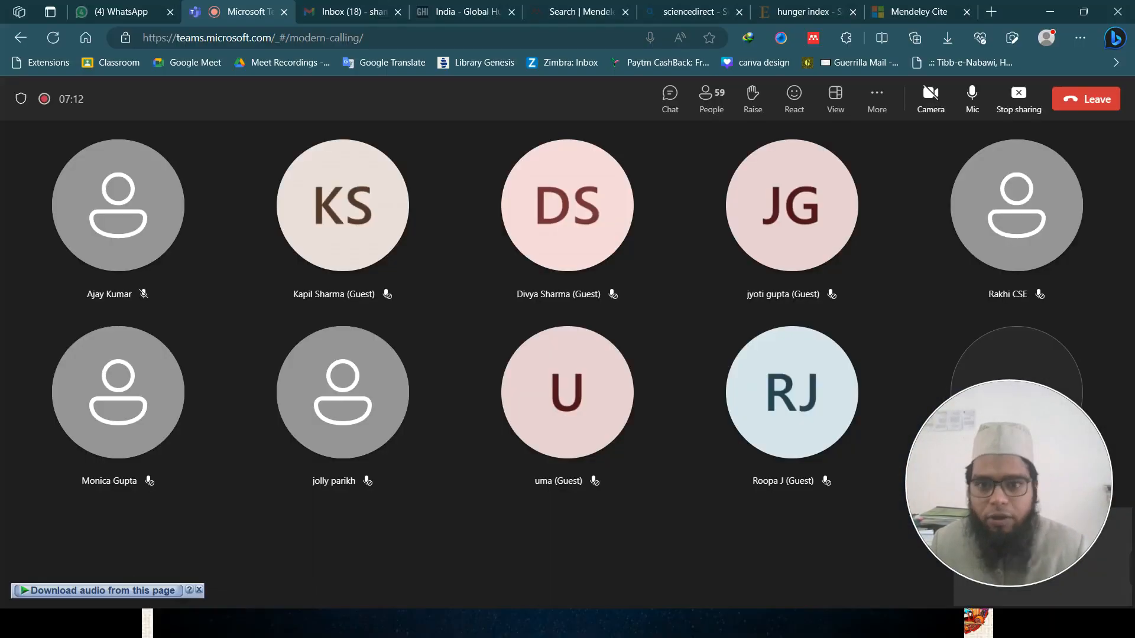
{"action": "left_click", "coordinate": [545, 8]}
- Load mendeley.com and choose 'Create a free account'
{"action": "left_click", "coordinate": [435, 35]}
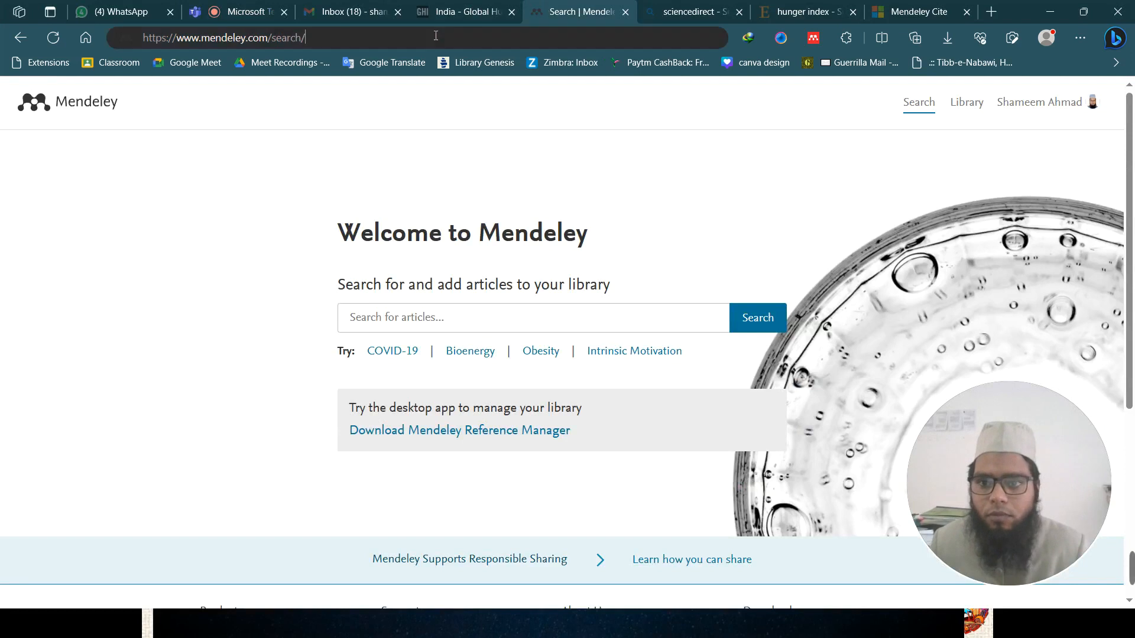
{"action": "type", "text": "mendeley.com"}
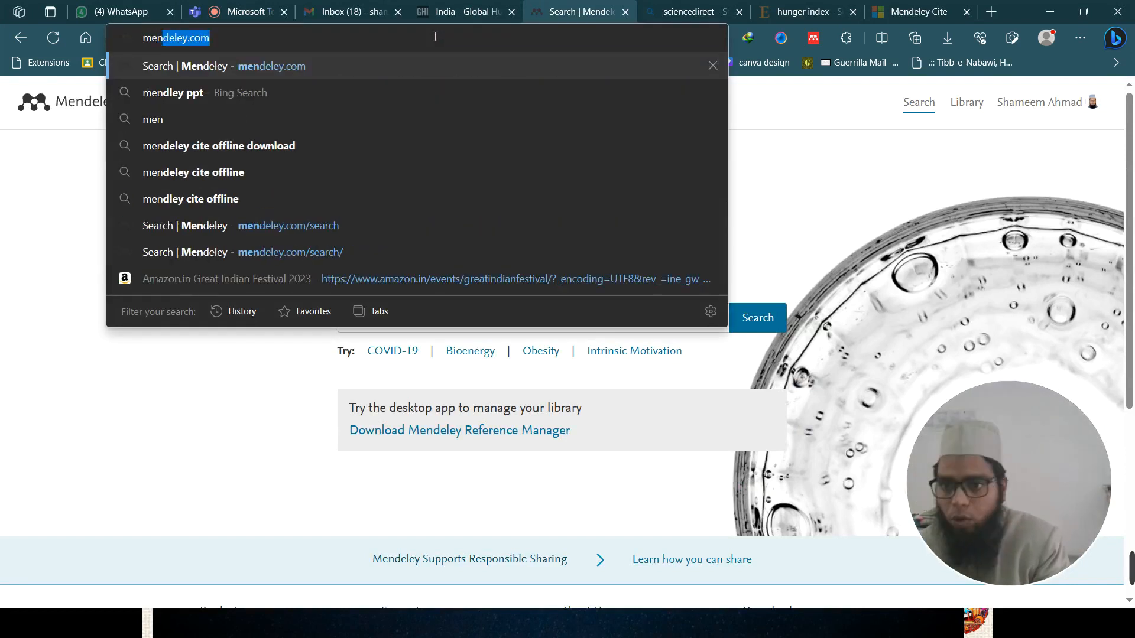
{"action": "key", "text": "Return"}
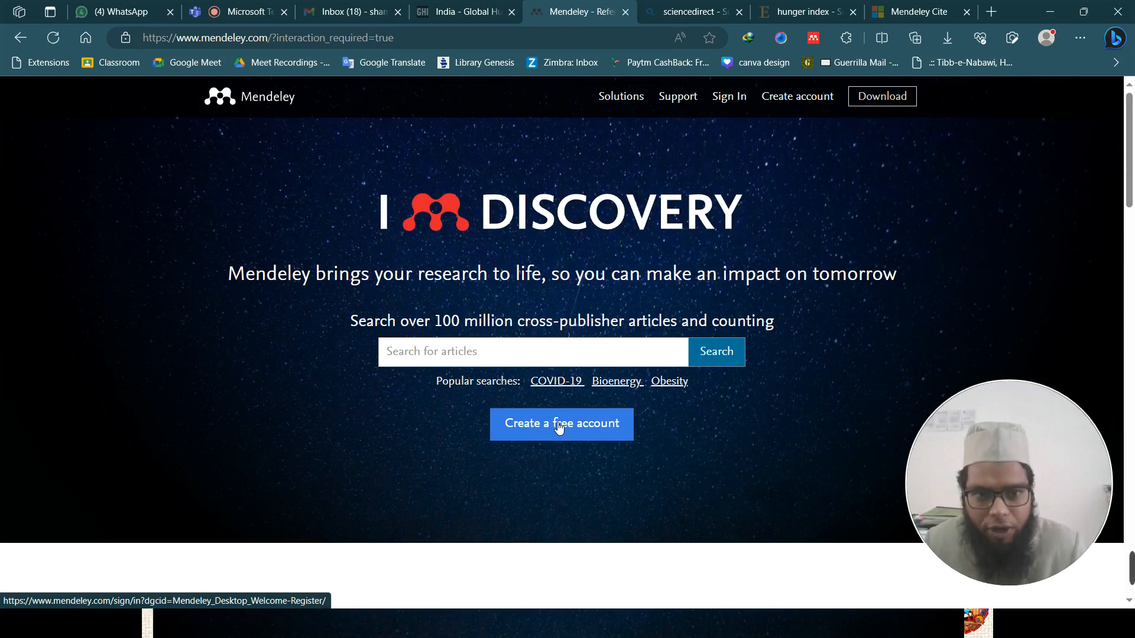
{"action": "left_click", "coordinate": [805, 103]}
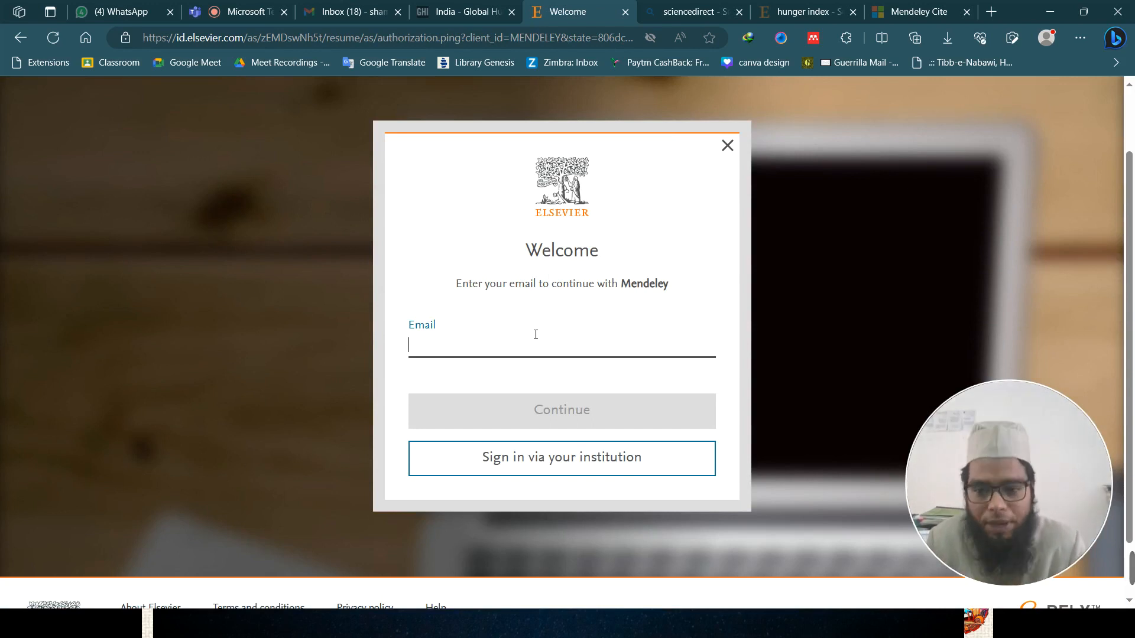
- Select the Email field, then close the Elsevier Welcome dialog and go back to mendeley.com
{"action": "scroll", "coordinate": [552, 352], "scroll_direction": "down", "scroll_amount": 1}
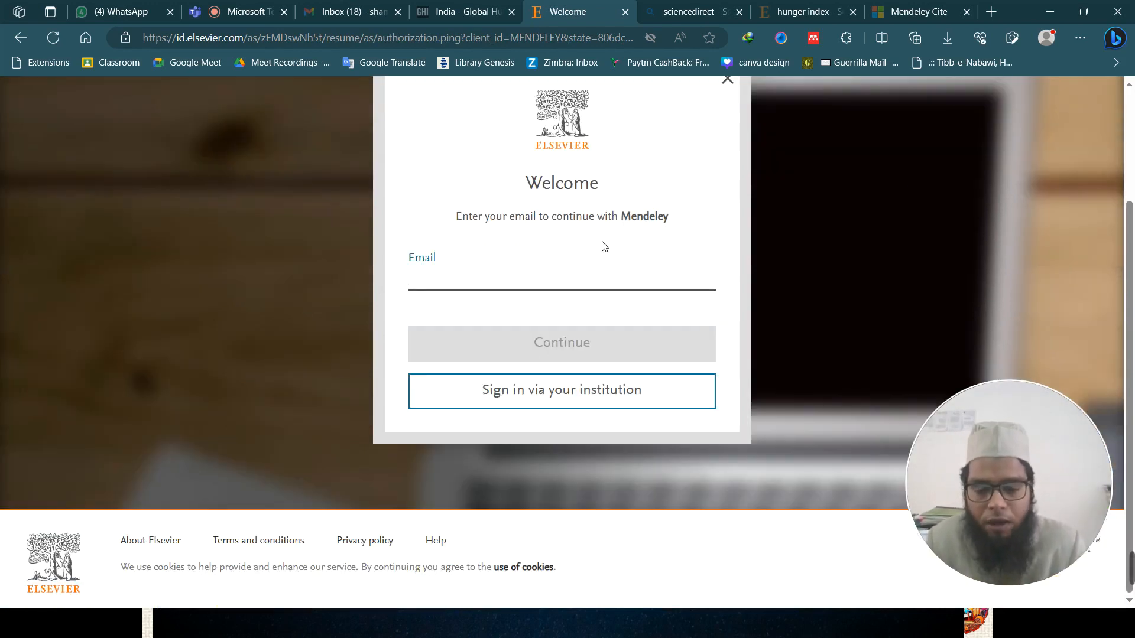
{"action": "left_click", "coordinate": [579, 136]}
{"action": "left_click", "coordinate": [565, 279]}
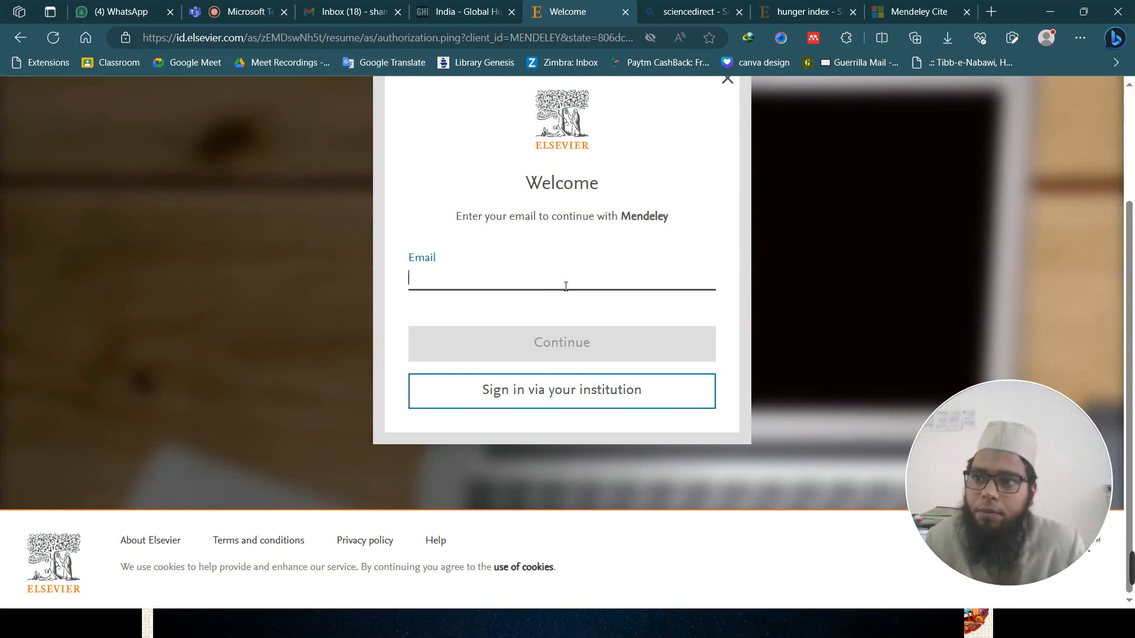
{"action": "scroll", "coordinate": [566, 287], "scroll_direction": "up", "scroll_amount": 2}
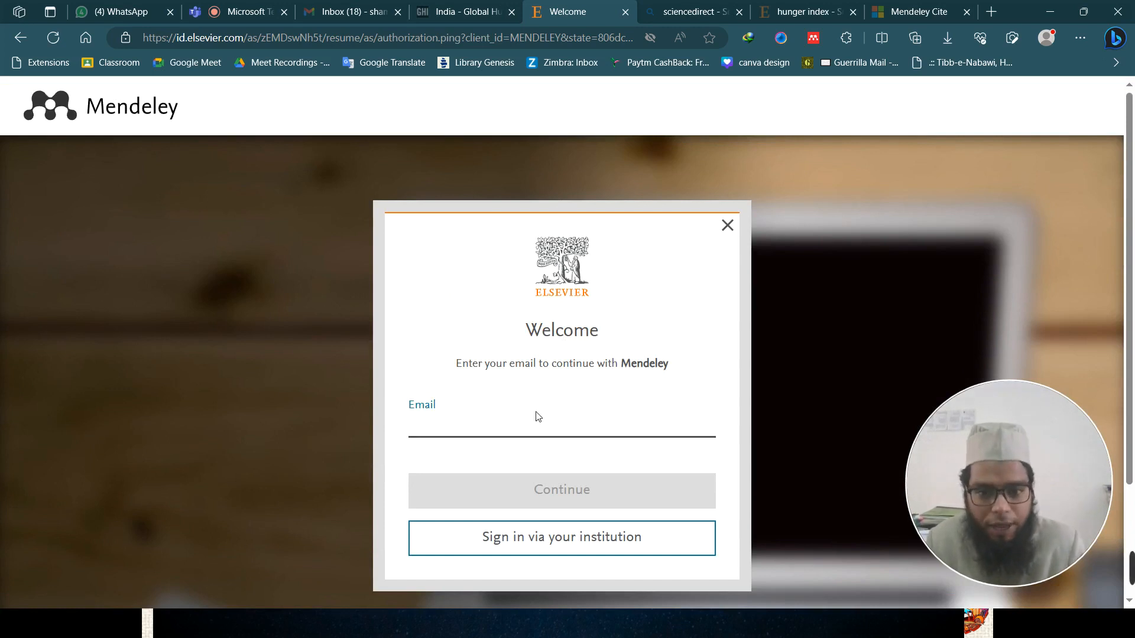
{"action": "left_click", "coordinate": [727, 227]}
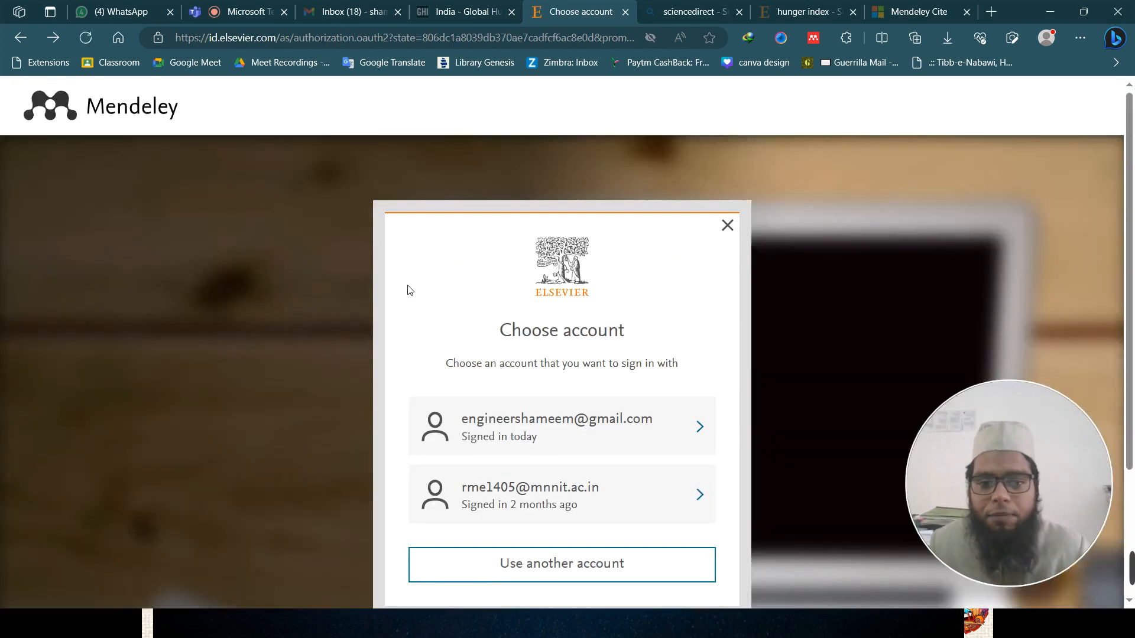
{"action": "left_click", "coordinate": [22, 39]}
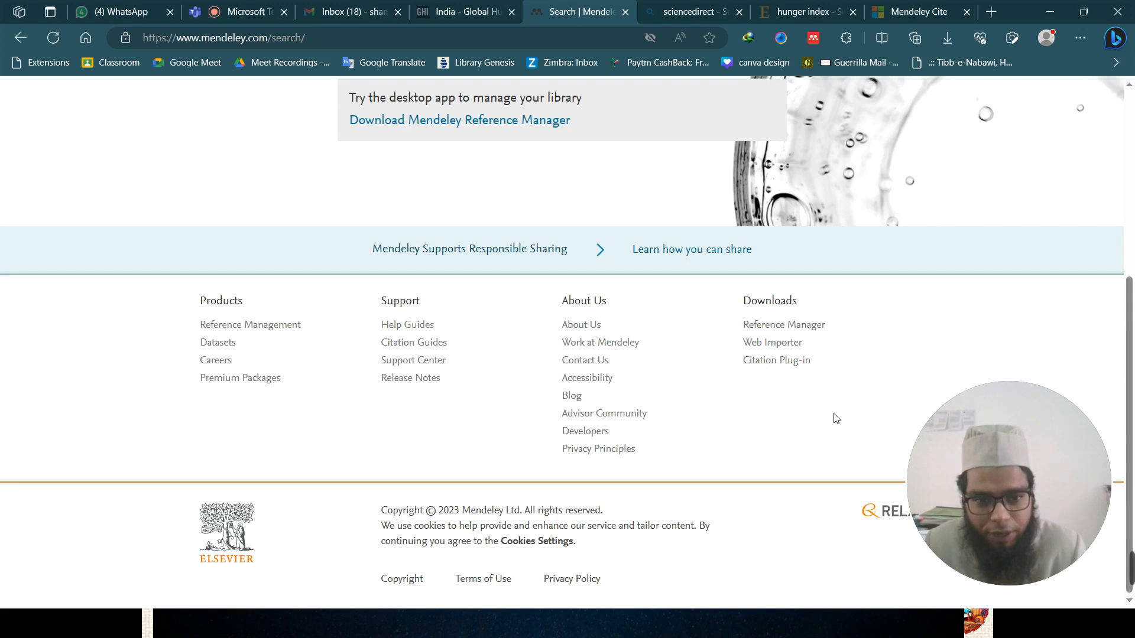
- Follow the 'Reference Manager' link under Downloads in the page footer
{"action": "left_click", "coordinate": [772, 326]}
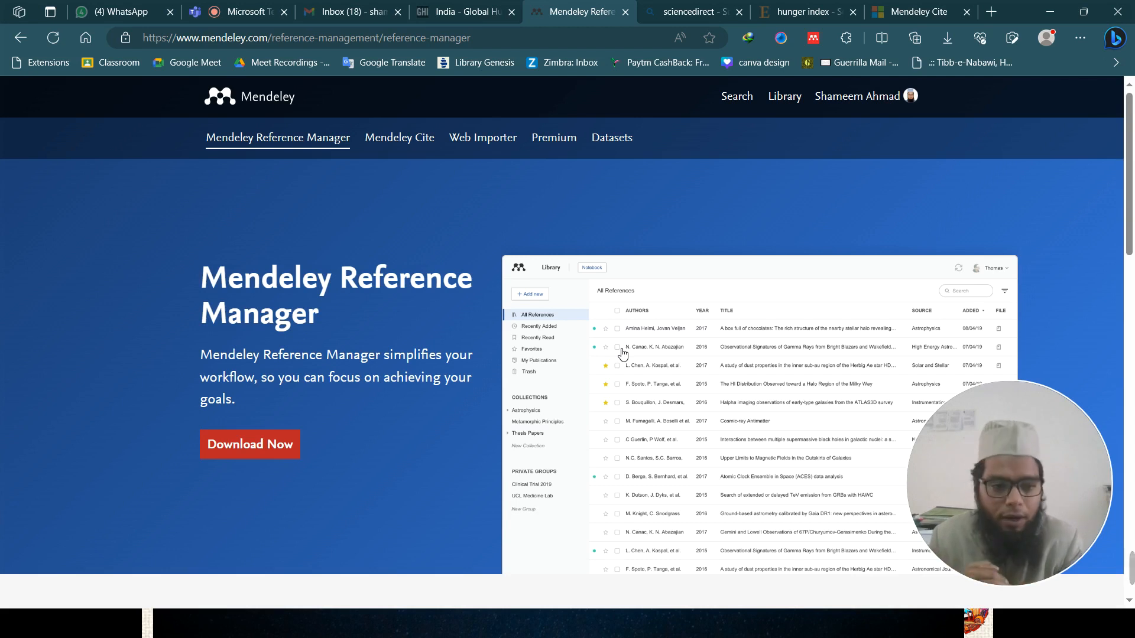
- Use Download Now to reach the Windows desktop download page for Reference Manager
{"action": "scroll", "coordinate": [420, 314], "scroll_direction": "down", "scroll_amount": 3}
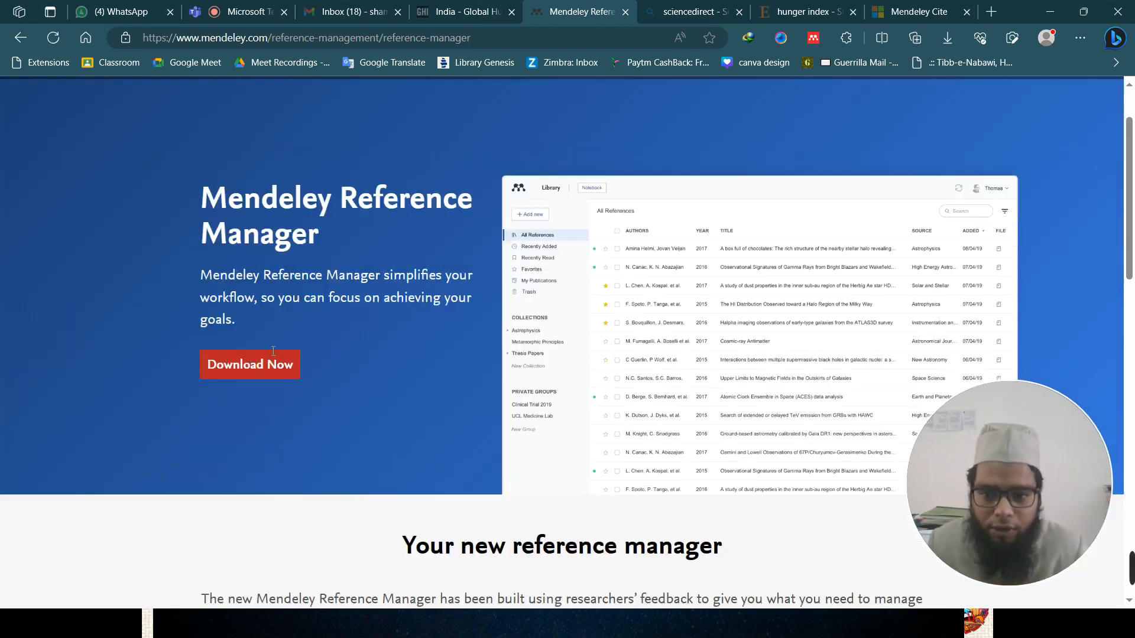
{"action": "scroll", "coordinate": [256, 313], "scroll_direction": "up", "scroll_amount": 3}
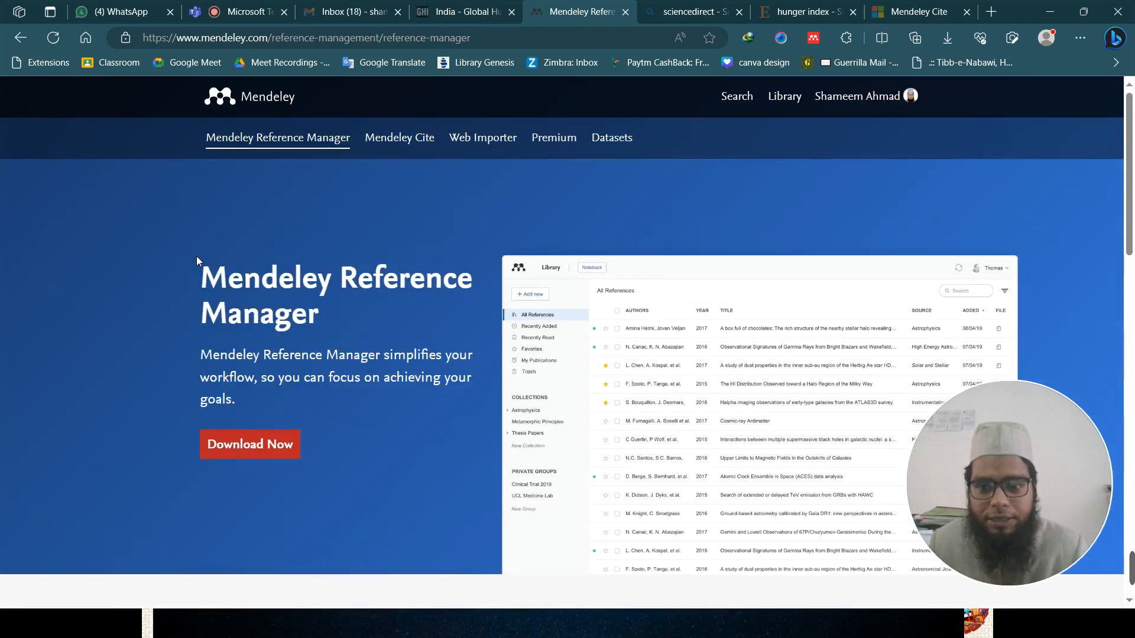
{"action": "left_click", "coordinate": [253, 456]}
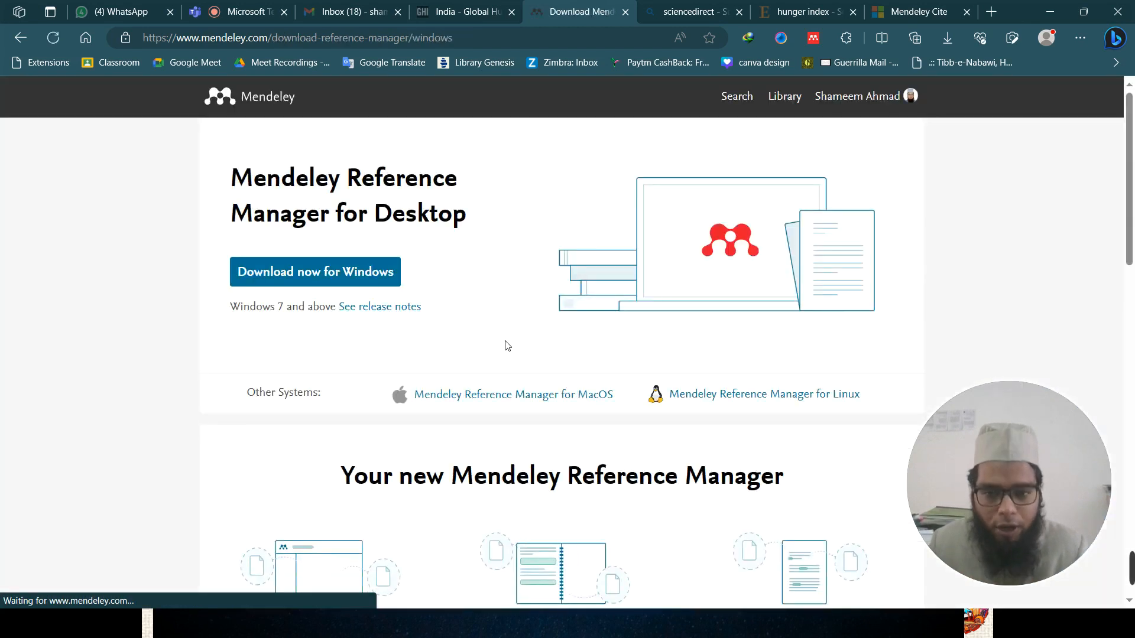
{"action": "scroll", "coordinate": [506, 346], "scroll_direction": "down", "scroll_amount": 2}
{"action": "scroll", "coordinate": [507, 348], "scroll_direction": "up", "scroll_amount": 1}
{"action": "scroll", "coordinate": [507, 349], "scroll_direction": "down", "scroll_amount": 2}
{"action": "scroll", "coordinate": [507, 349], "scroll_direction": "up", "scroll_amount": 3}
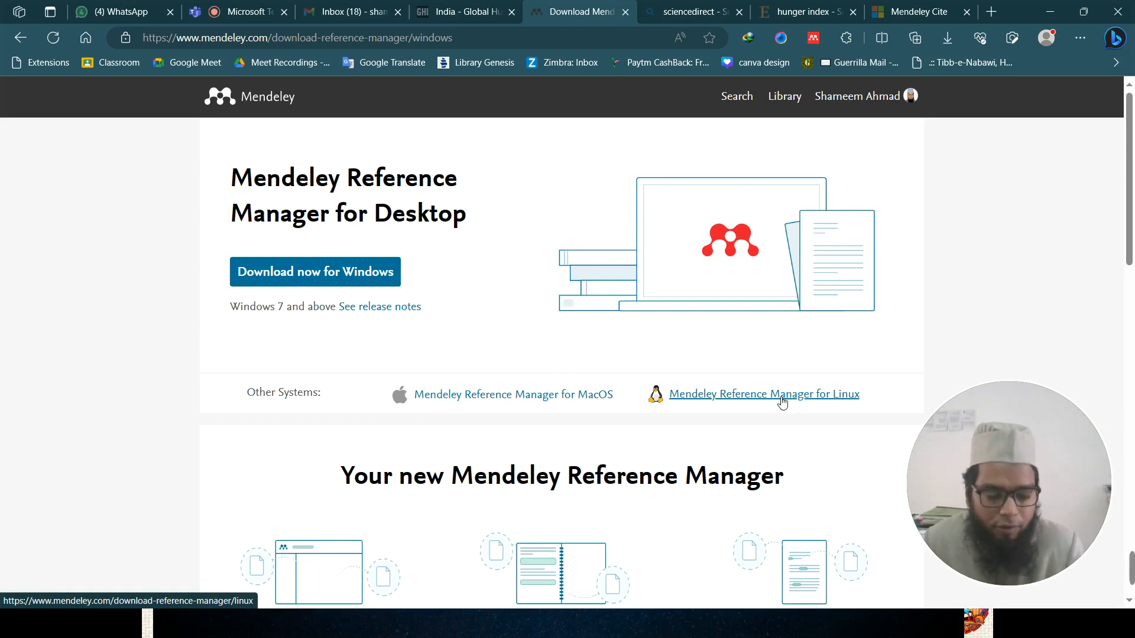
- Download and run the Windows installer, install Reference Manager 2.100.0 for all users, then return to the browser
{"action": "left_click", "coordinate": [372, 272]}
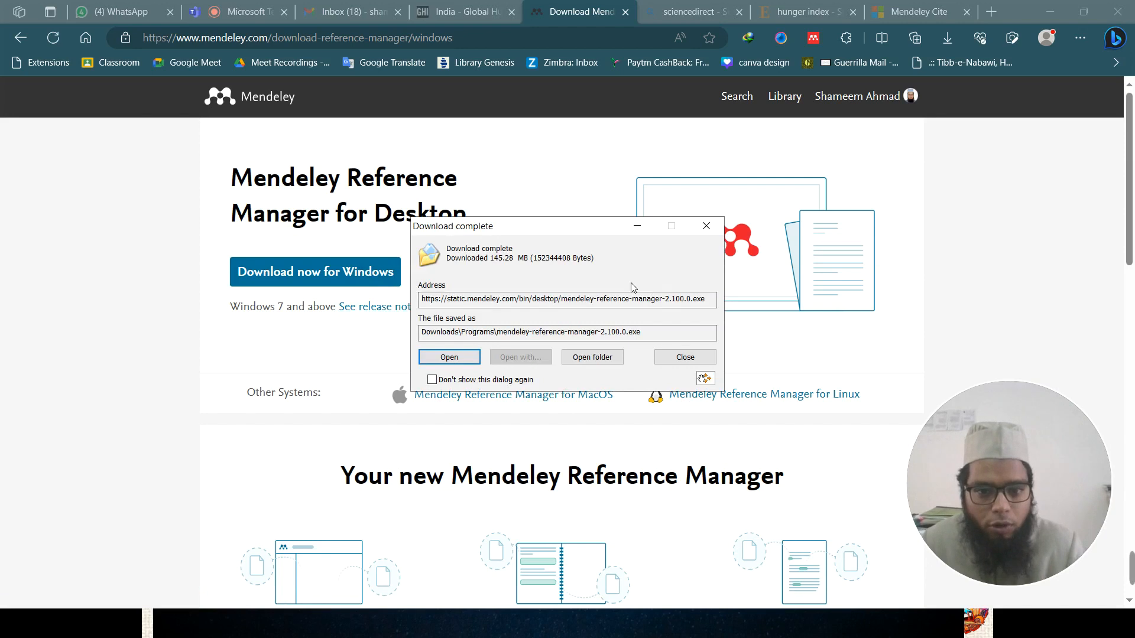
{"action": "left_click", "coordinate": [449, 358]}
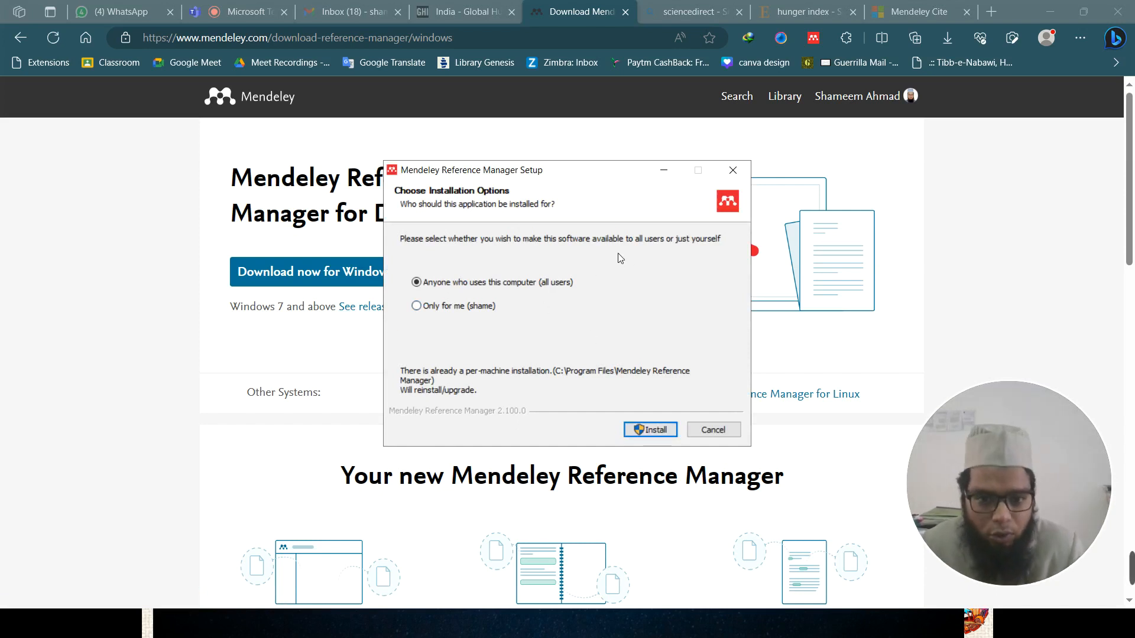
{"action": "left_click", "coordinate": [648, 430]}
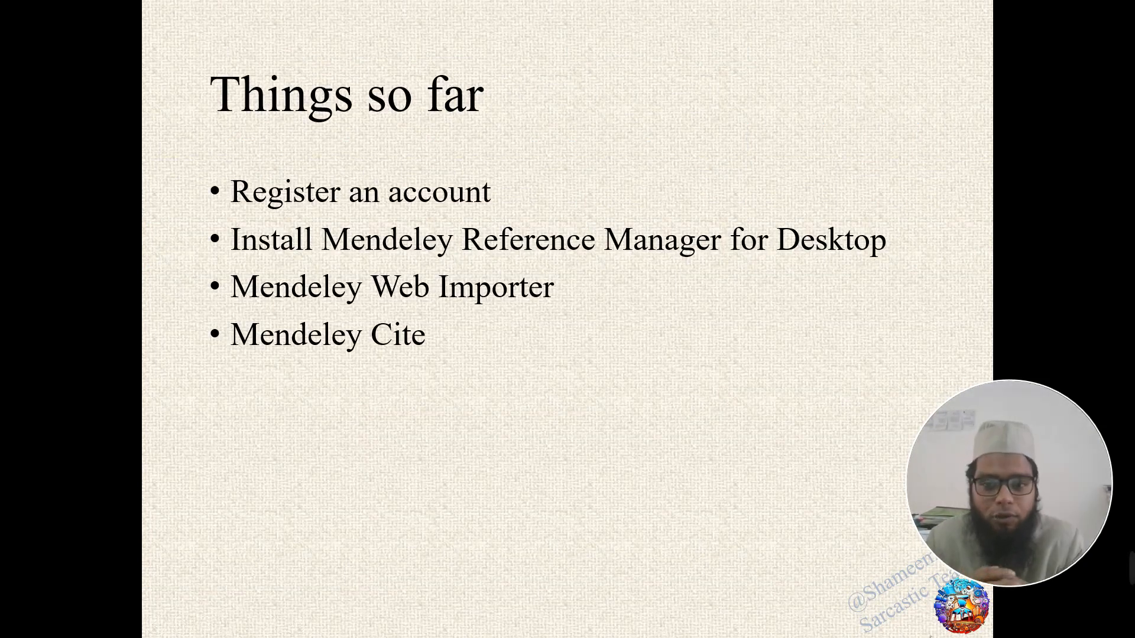
{"action": "key", "text": "alt+Tab"}
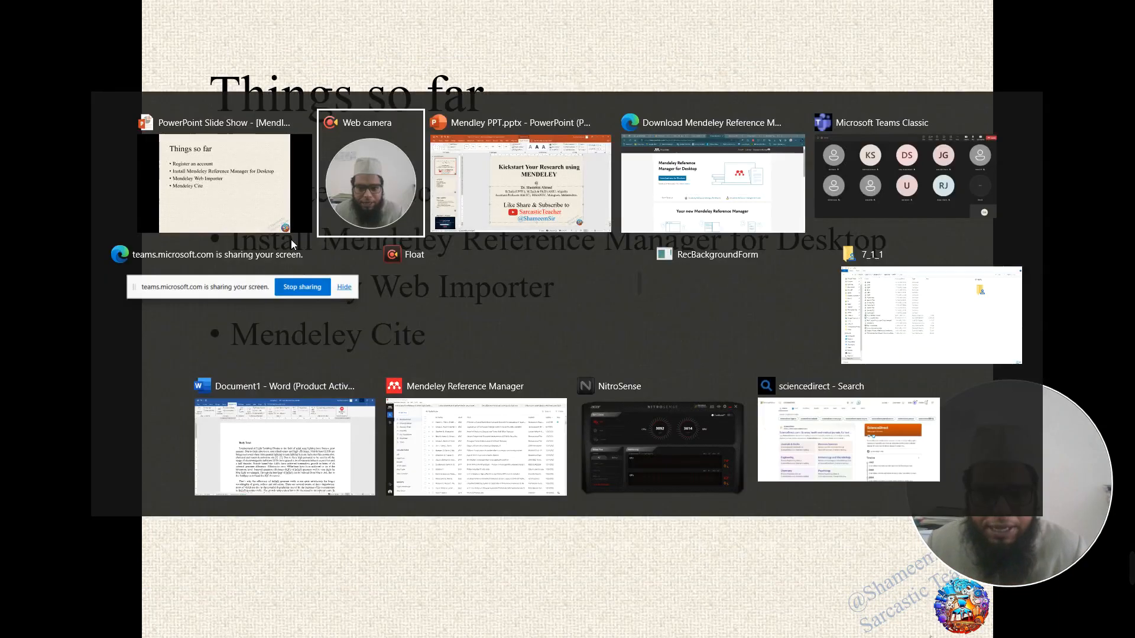
{"action": "key", "text": "alt+Tab"}
{"action": "key", "text": "alt+Tab"}
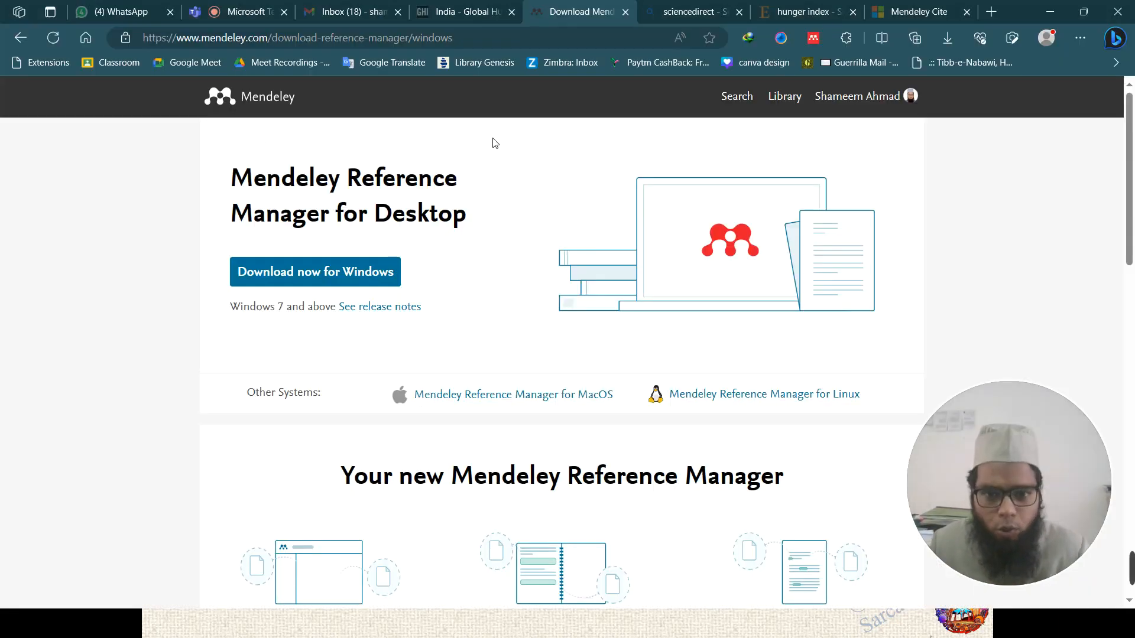
- Go back to the Reference Manager page, open the Web Importer page and request the Edge add-on
{"action": "left_click", "coordinate": [20, 39]}
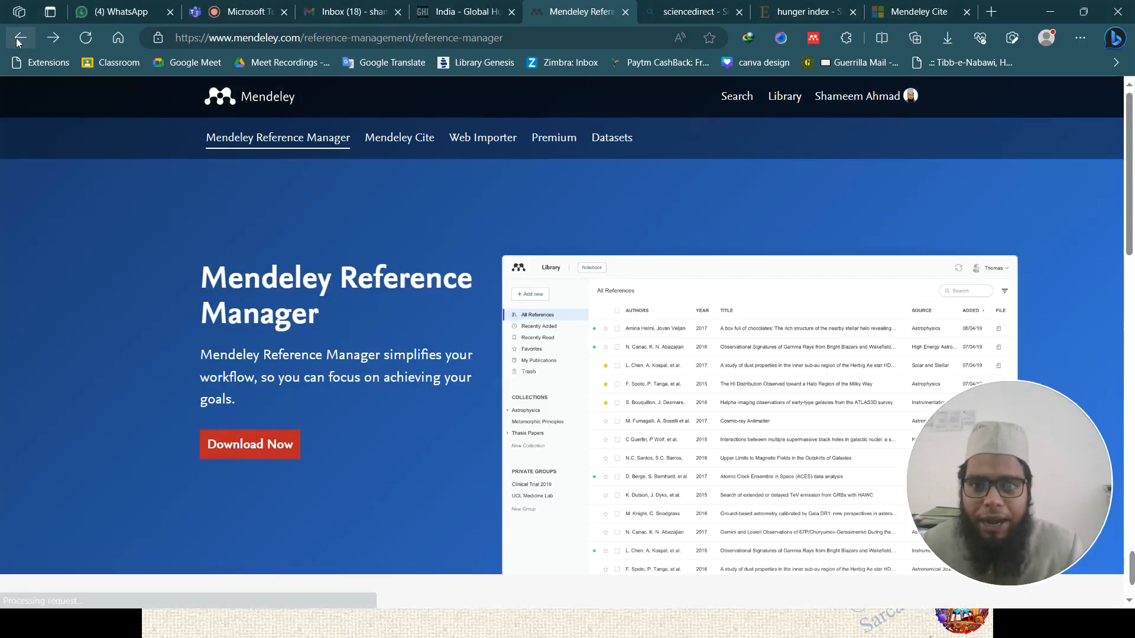
{"action": "left_click", "coordinate": [480, 140]}
{"action": "scroll", "coordinate": [347, 497], "scroll_direction": "down", "scroll_amount": 3}
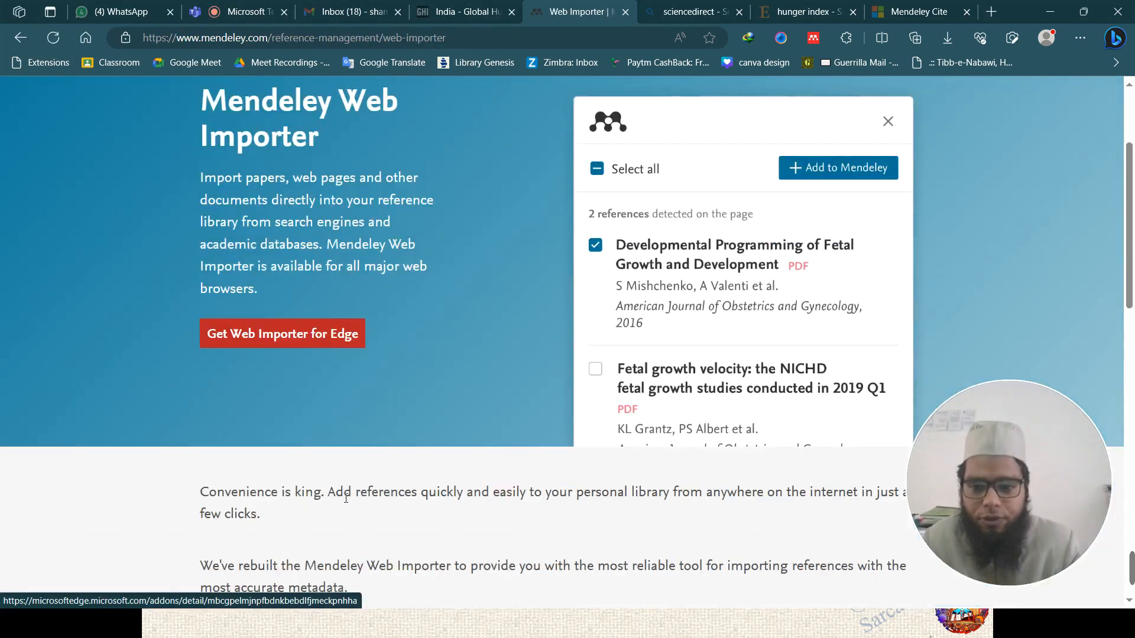
{"action": "left_click", "coordinate": [319, 337]}
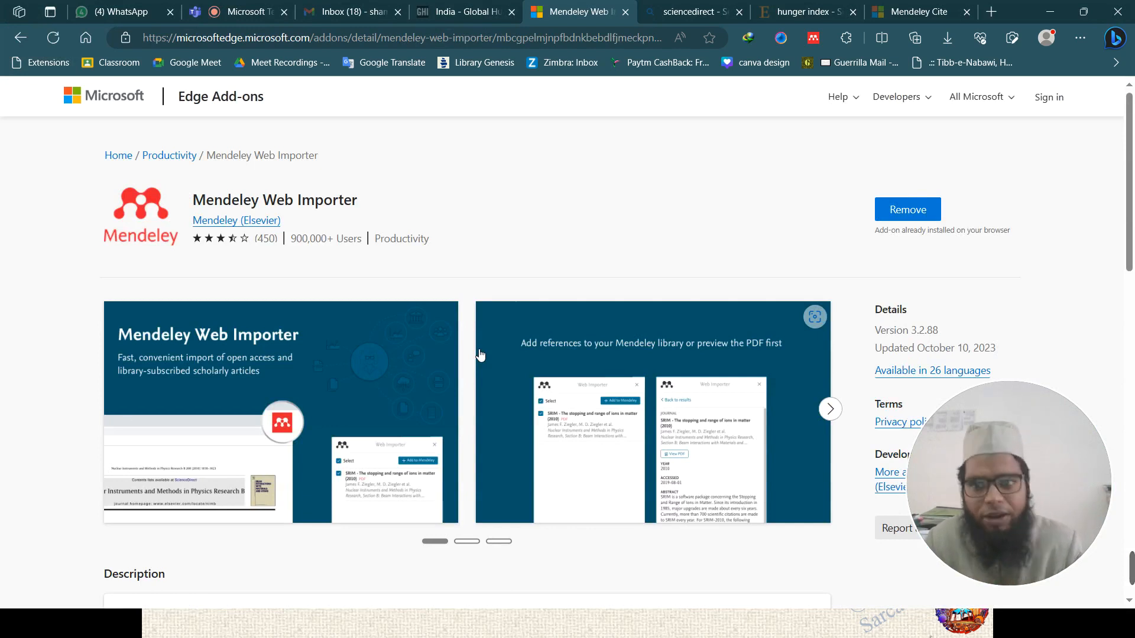
- Check that the Edge Add-ons listing shows Web Importer installed, then return to the Web Importer page
{"action": "left_click", "coordinate": [20, 37]}
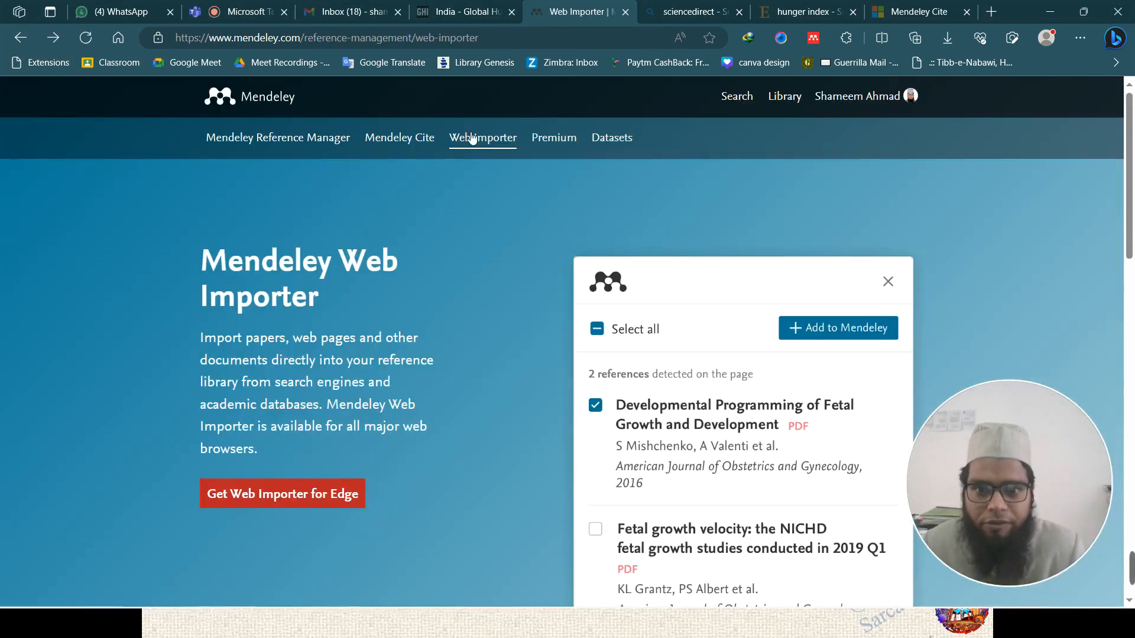
{"action": "left_click", "coordinate": [486, 148]}
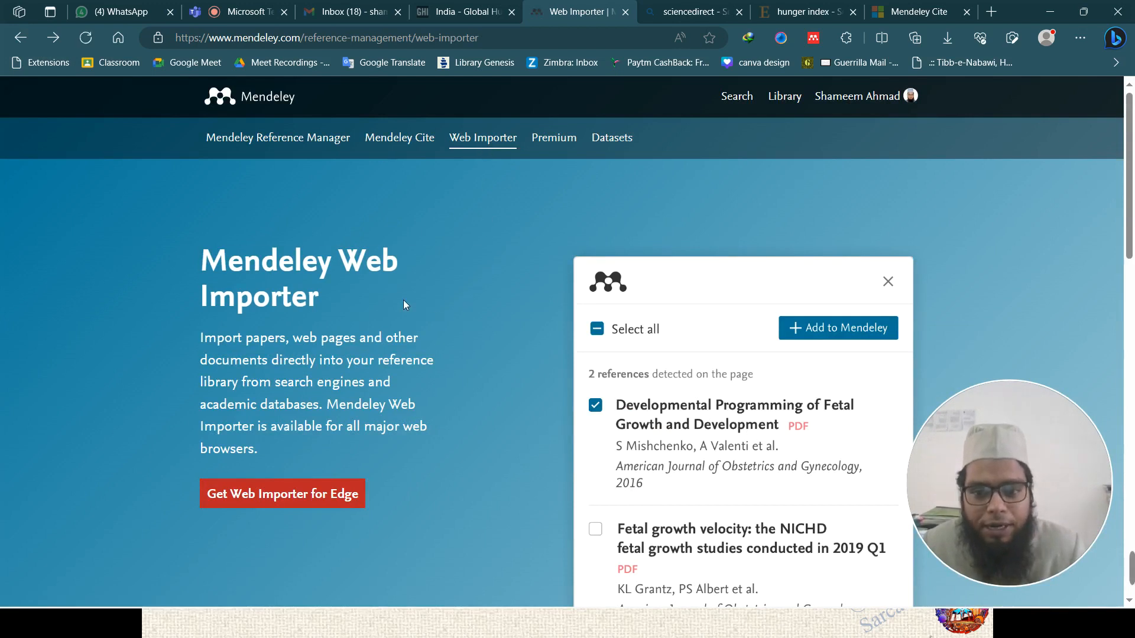
{"action": "scroll", "coordinate": [396, 308], "scroll_direction": "down", "scroll_amount": 3}
{"action": "scroll", "coordinate": [392, 314], "scroll_direction": "up", "scroll_amount": 3}
{"action": "scroll", "coordinate": [284, 508], "scroll_direction": "down", "scroll_amount": 3}
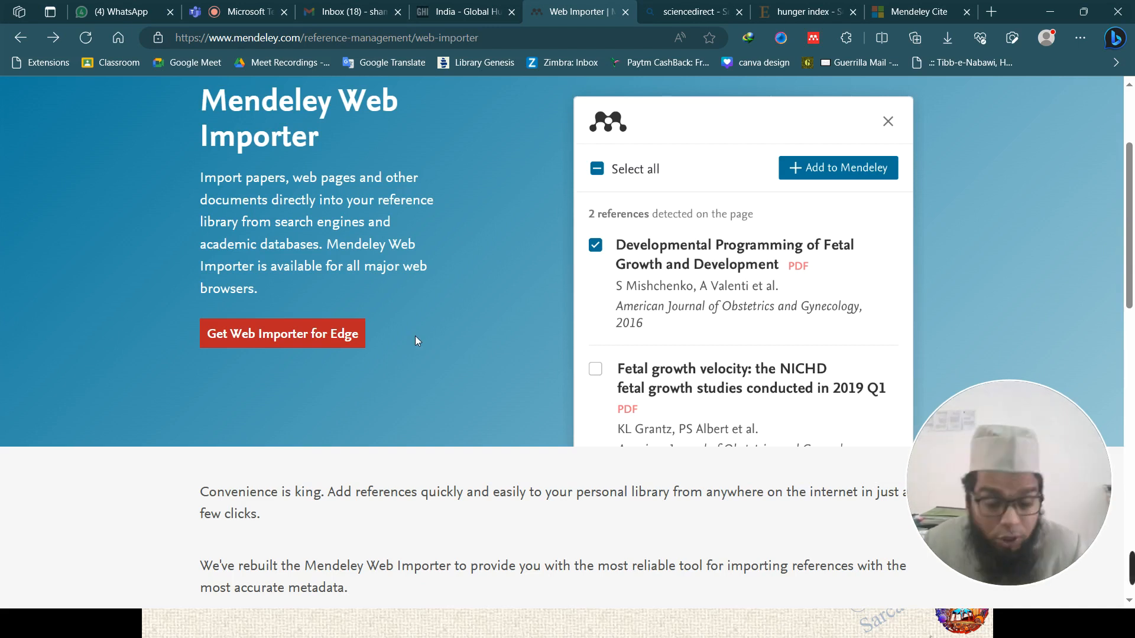
{"action": "left_click", "coordinate": [281, 346]}
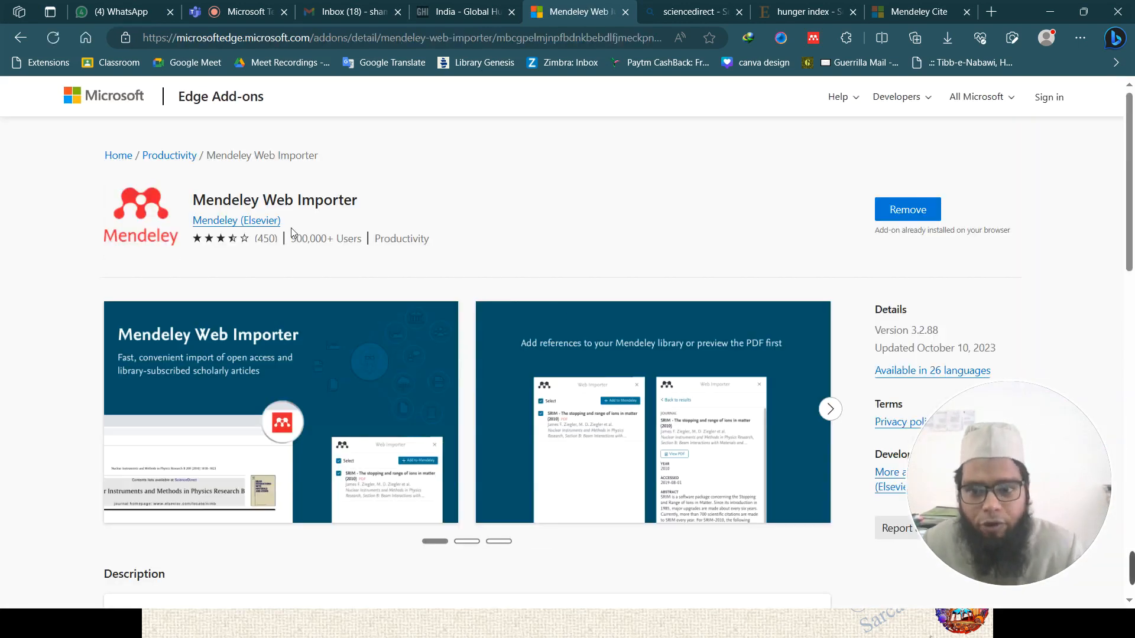
{"action": "scroll", "coordinate": [553, 233], "scroll_direction": "down", "scroll_amount": 1}
{"action": "scroll", "coordinate": [553, 234], "scroll_direction": "up", "scroll_amount": 1}
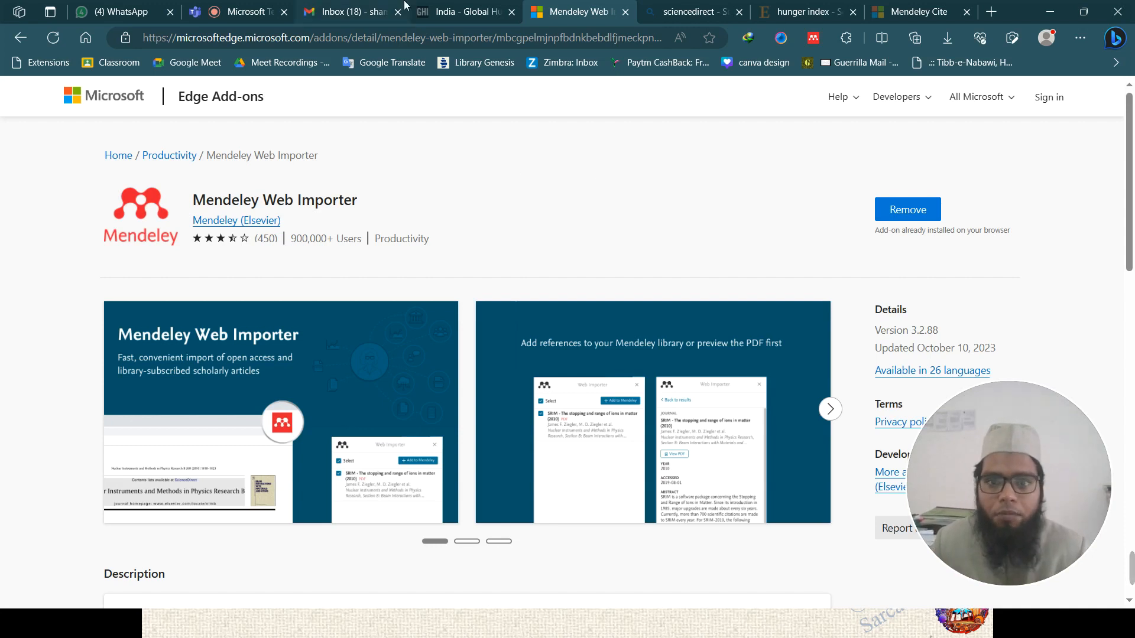
{"action": "key", "text": "alt+Left"}
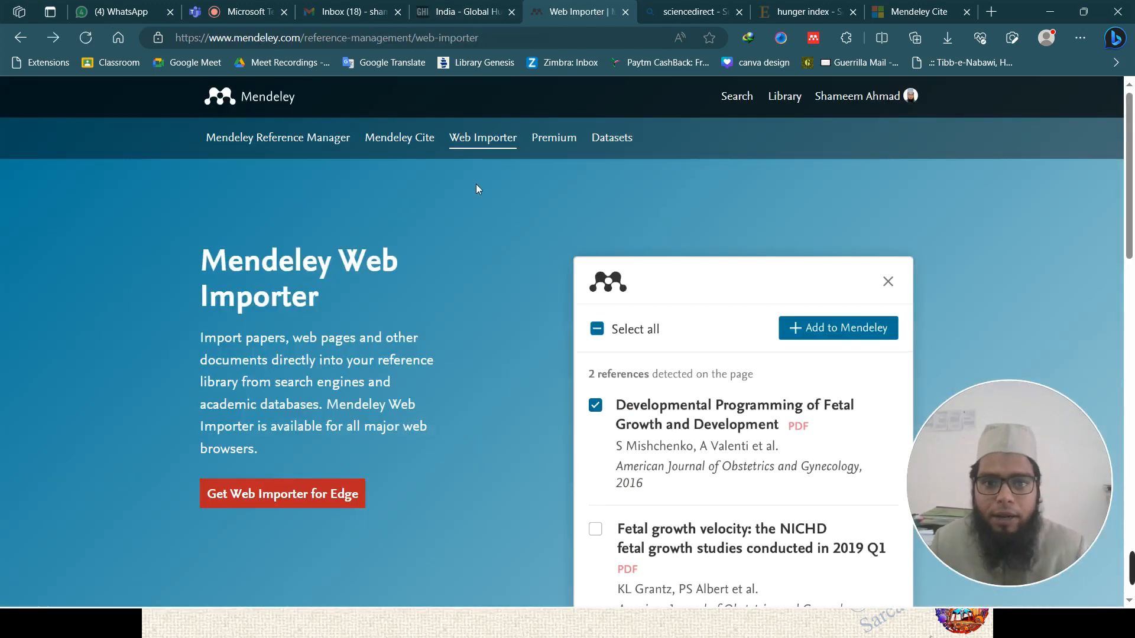
- Open the Mendeley Cite product page and follow Get Mendeley Cite to its AppSource listing
{"action": "left_click", "coordinate": [399, 139]}
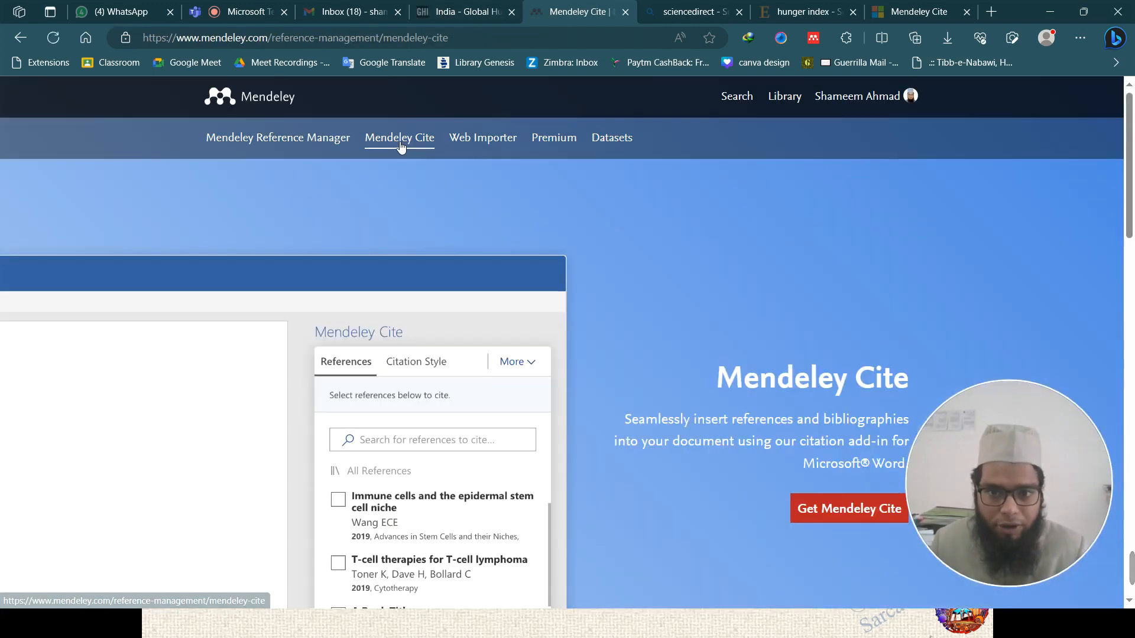
{"action": "scroll", "coordinate": [637, 291], "scroll_direction": "down", "scroll_amount": 3}
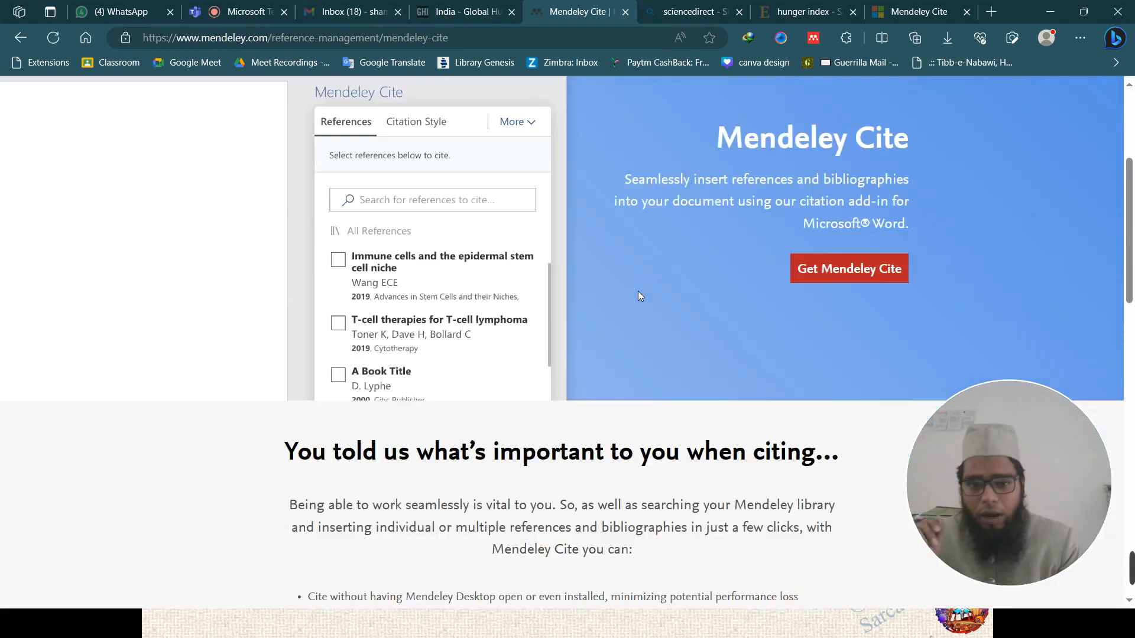
{"action": "scroll", "coordinate": [638, 289], "scroll_direction": "down", "scroll_amount": 1}
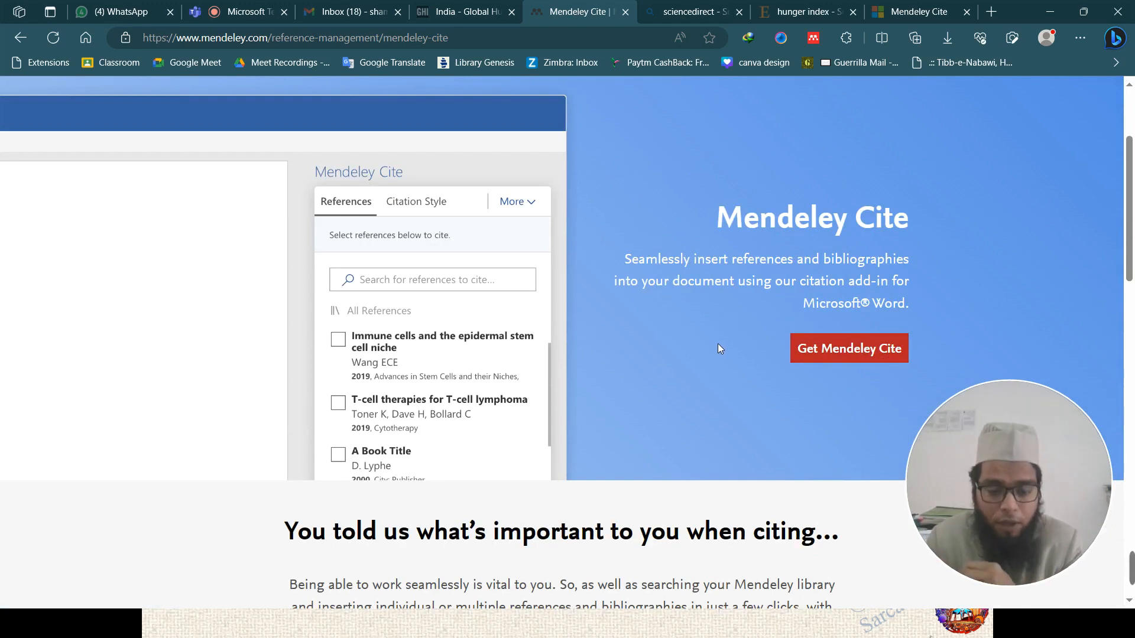
{"action": "left_click", "coordinate": [839, 353]}
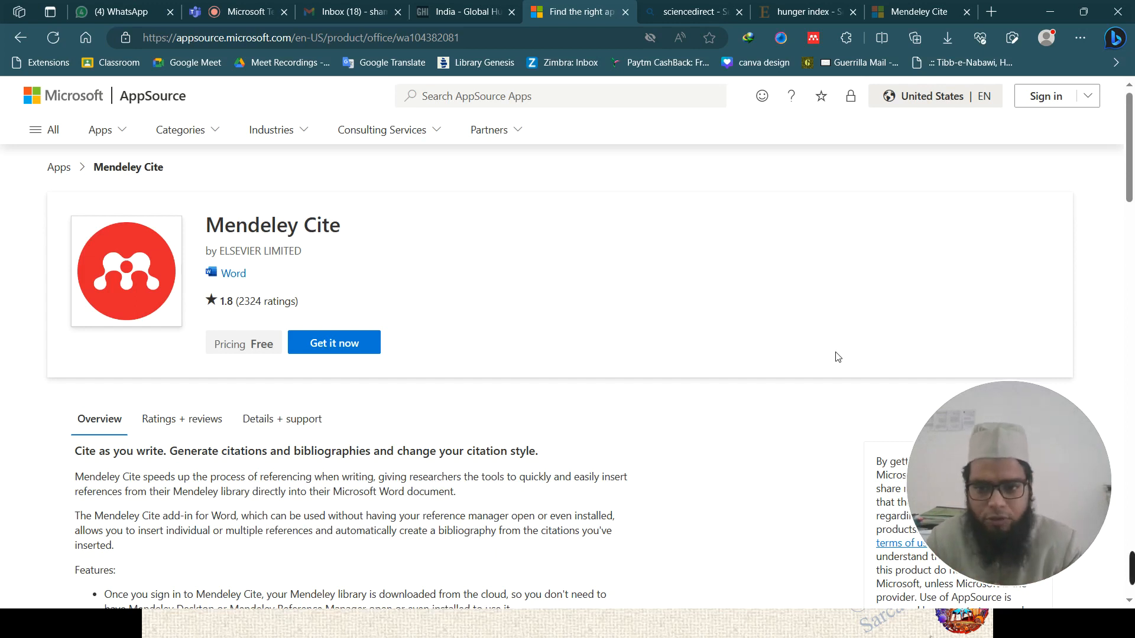
- Get the free Mendeley Cite add-in after signing in with the Microsoft account, and choose Open in Word
{"action": "left_click", "coordinate": [341, 344]}
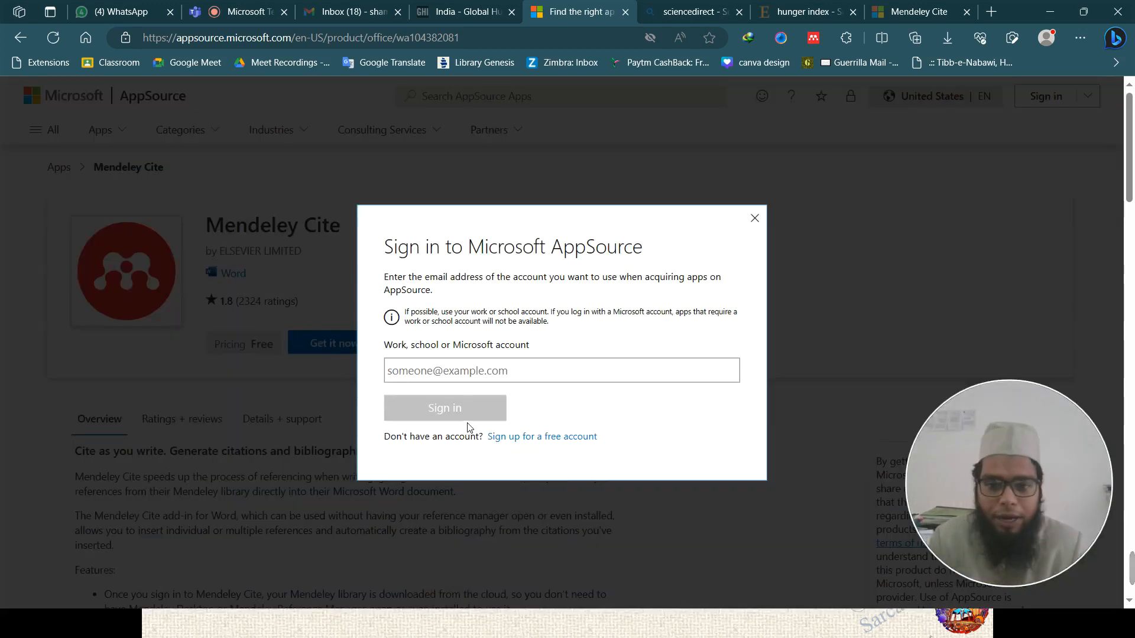
{"action": "left_click", "coordinate": [755, 218]}
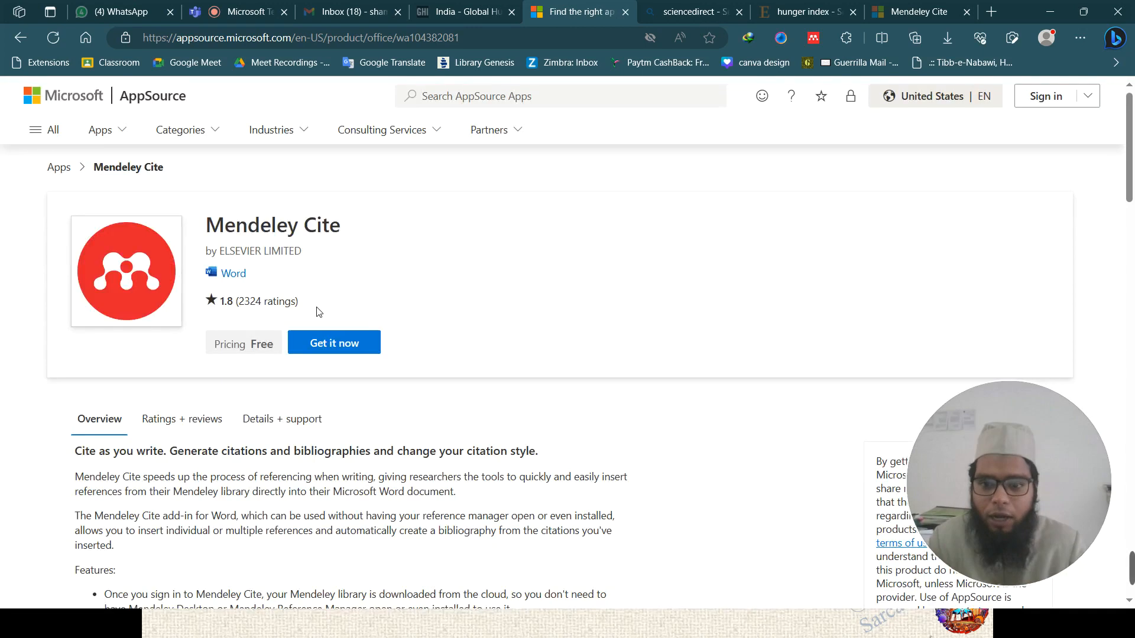
{"action": "left_click", "coordinate": [345, 347]}
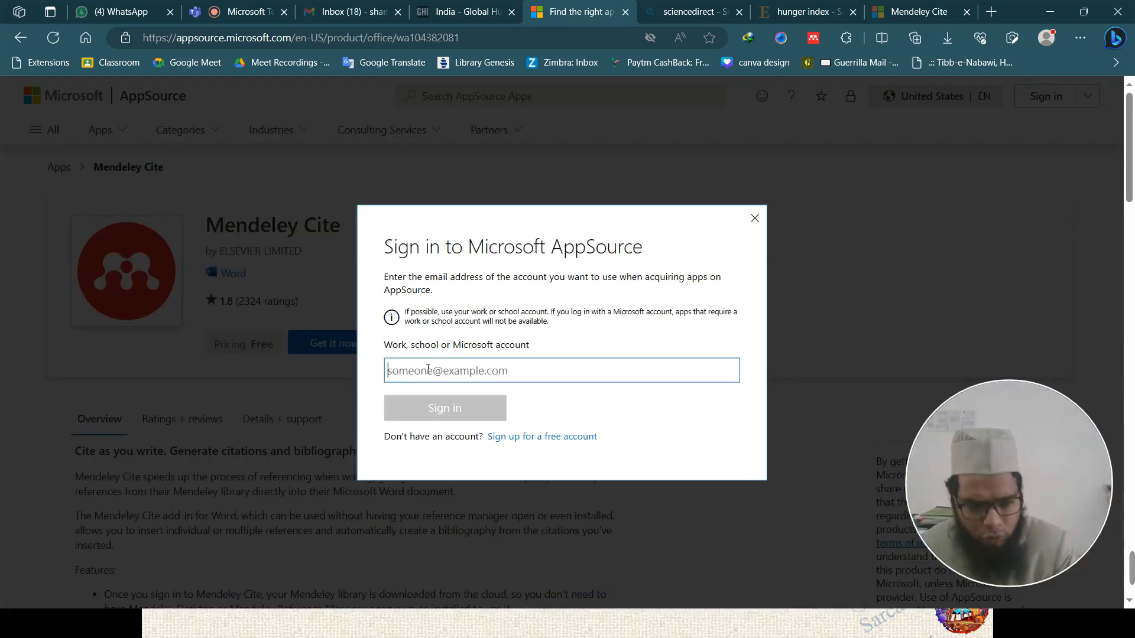
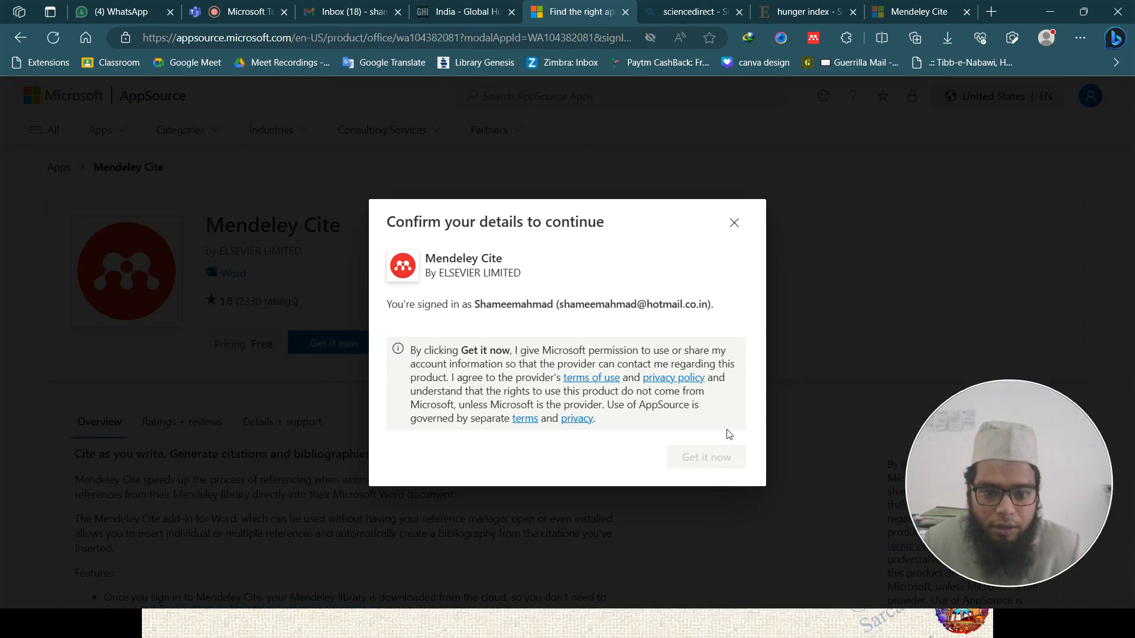
{"action": "left_click", "coordinate": [702, 462]}
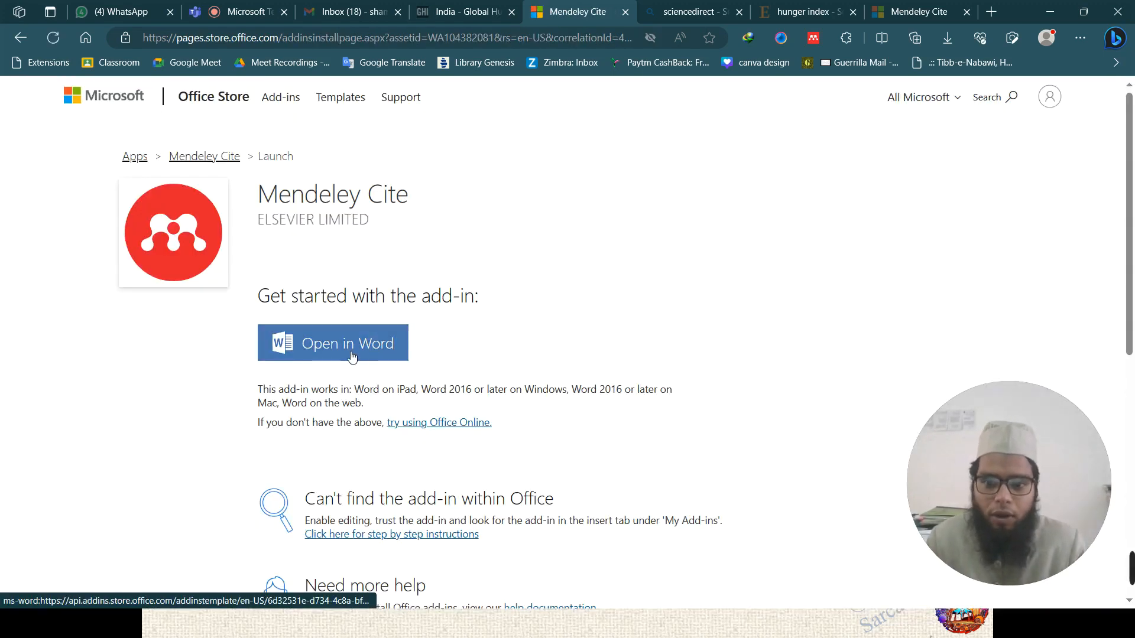
{"action": "left_click", "coordinate": [395, 346]}
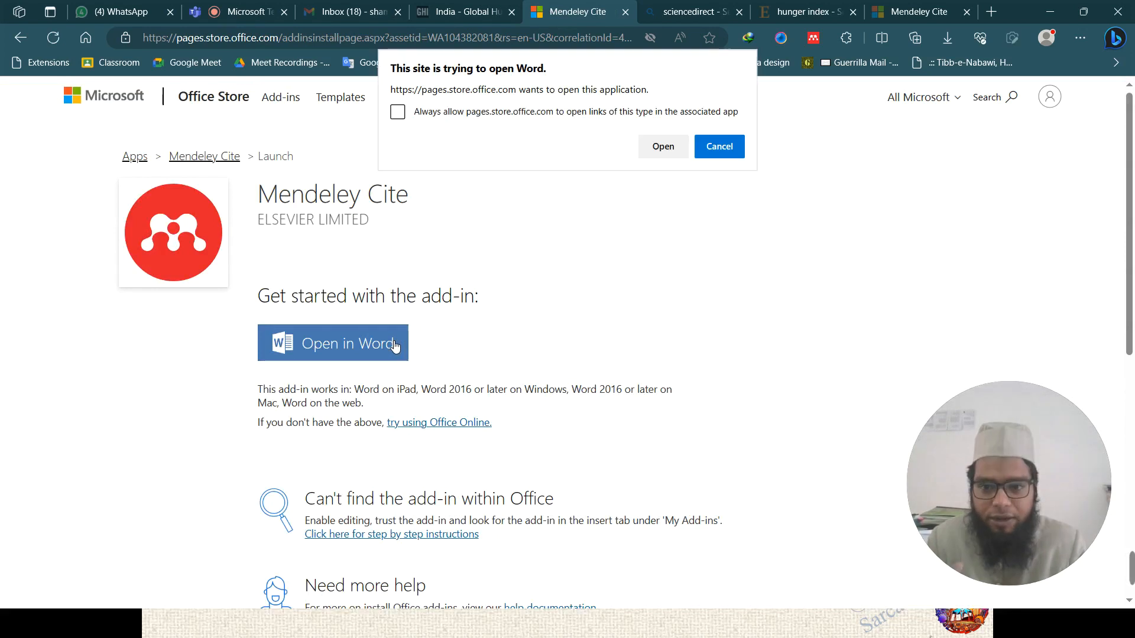
- Let the browser open Word and set the Mendeley Cite pane back to All References
{"action": "left_click", "coordinate": [665, 147]}
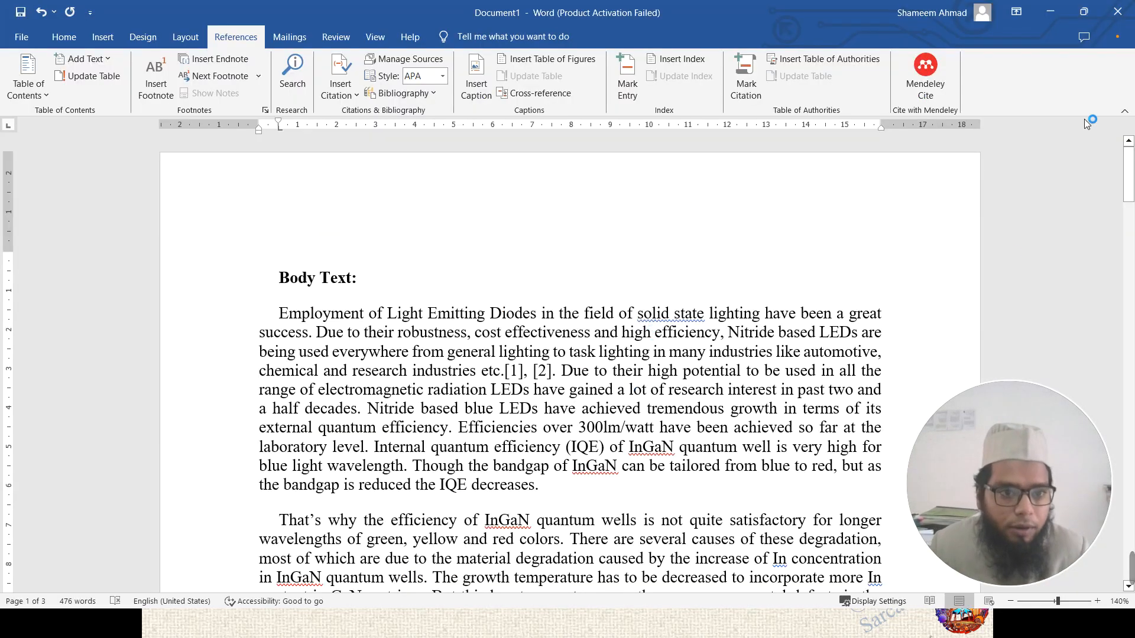
{"action": "scroll", "coordinate": [505, 347], "scroll_direction": "down", "scroll_amount": 3}
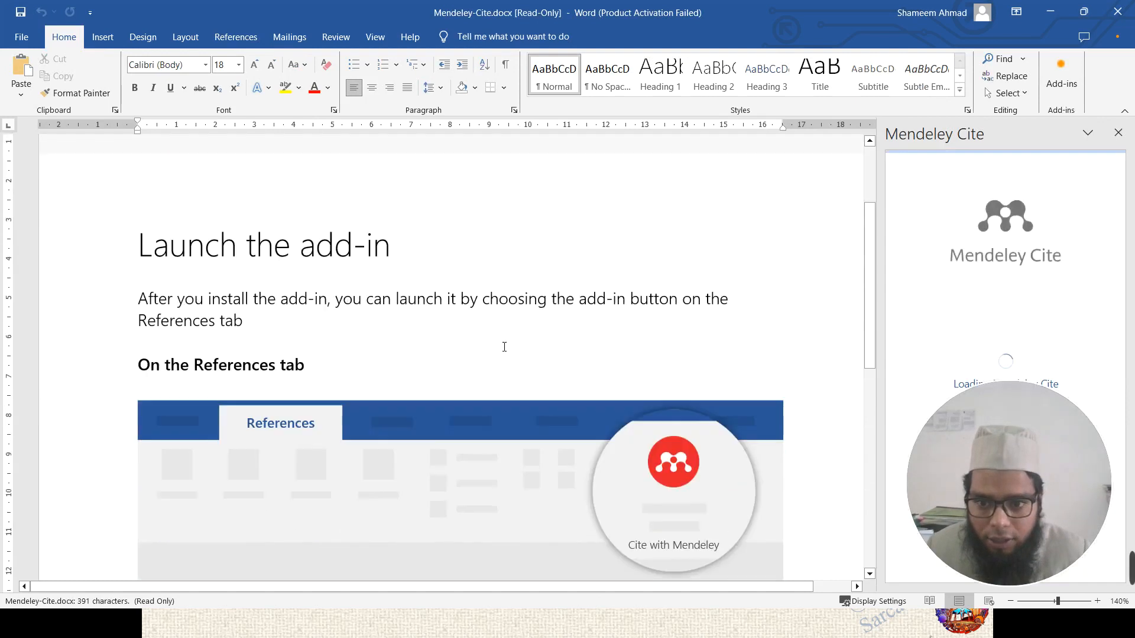
{"action": "scroll", "coordinate": [504, 347], "scroll_direction": "up", "scroll_amount": 3}
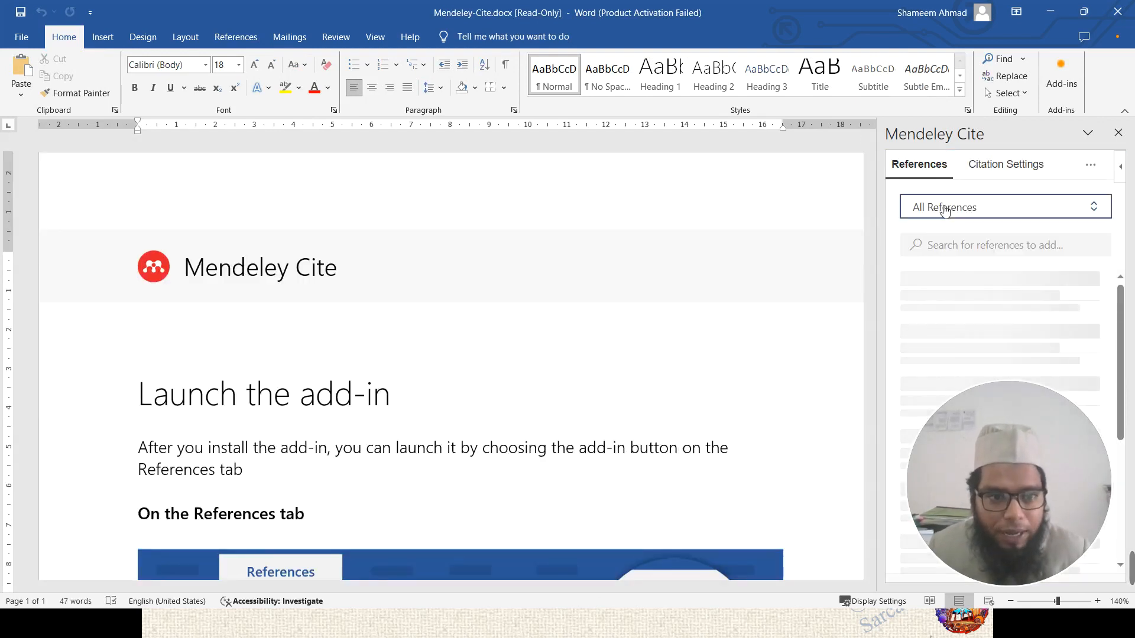
{"action": "left_click", "coordinate": [941, 208]}
{"action": "left_click", "coordinate": [911, 177]}
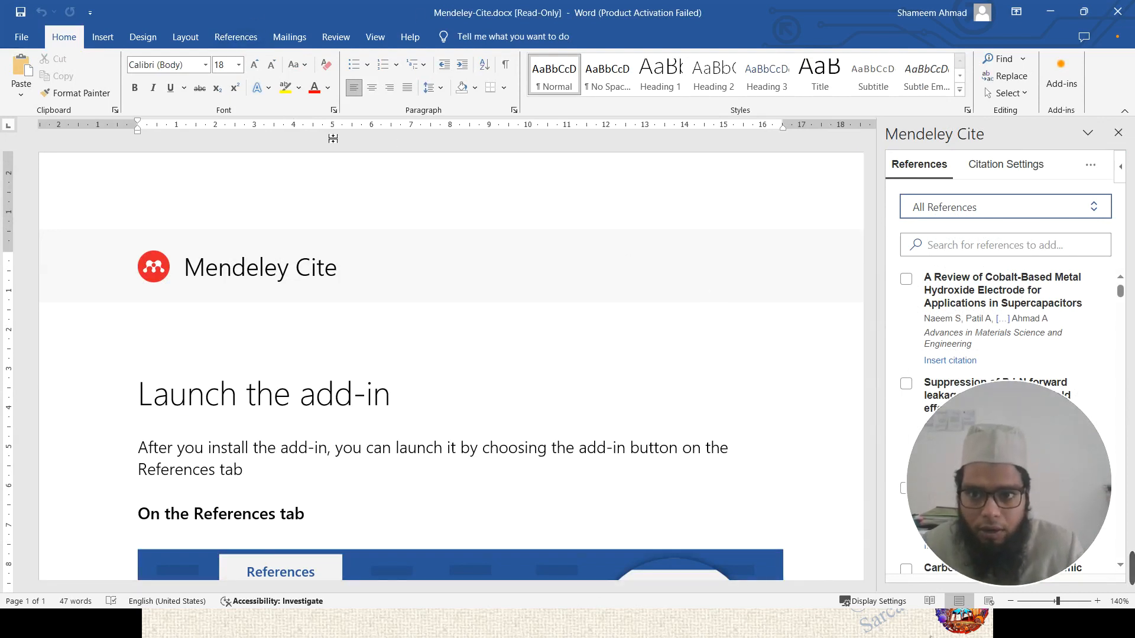
- Close the extra Mendeley Cite panes and reopen Mendeley Cite from the References tab
{"action": "left_click", "coordinate": [235, 39]}
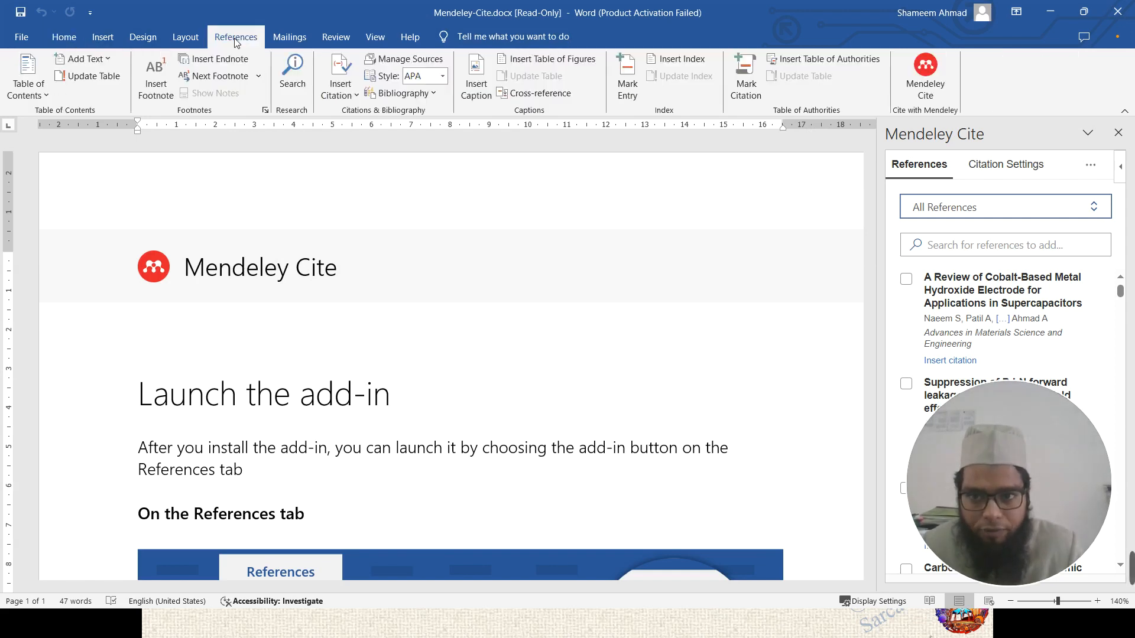
{"action": "left_click", "coordinate": [927, 85]}
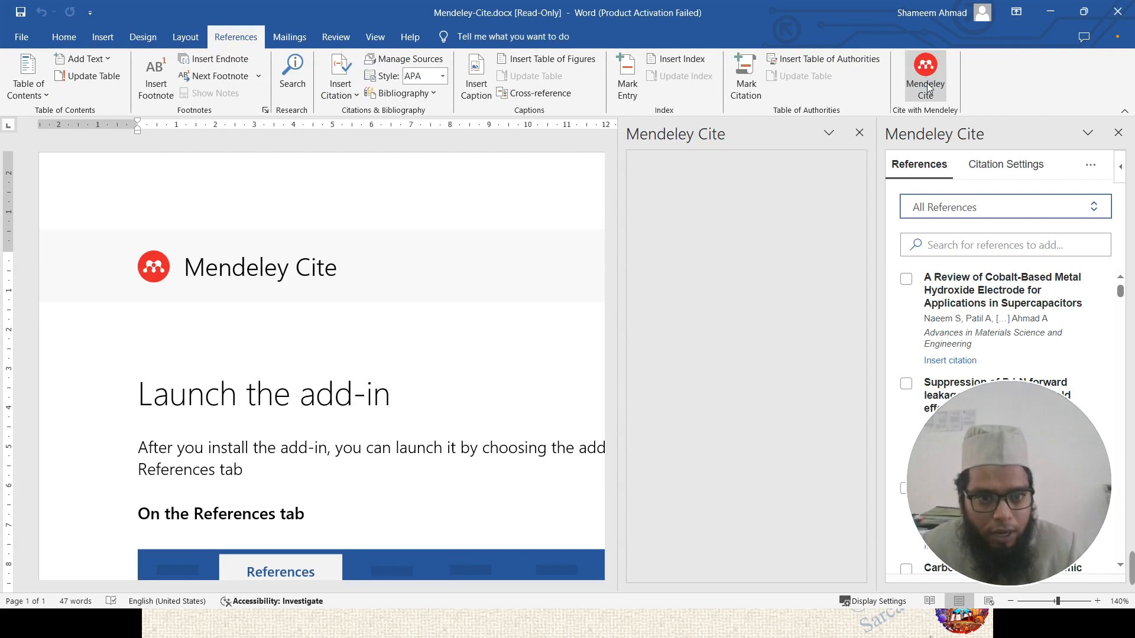
{"action": "left_click", "coordinate": [860, 132]}
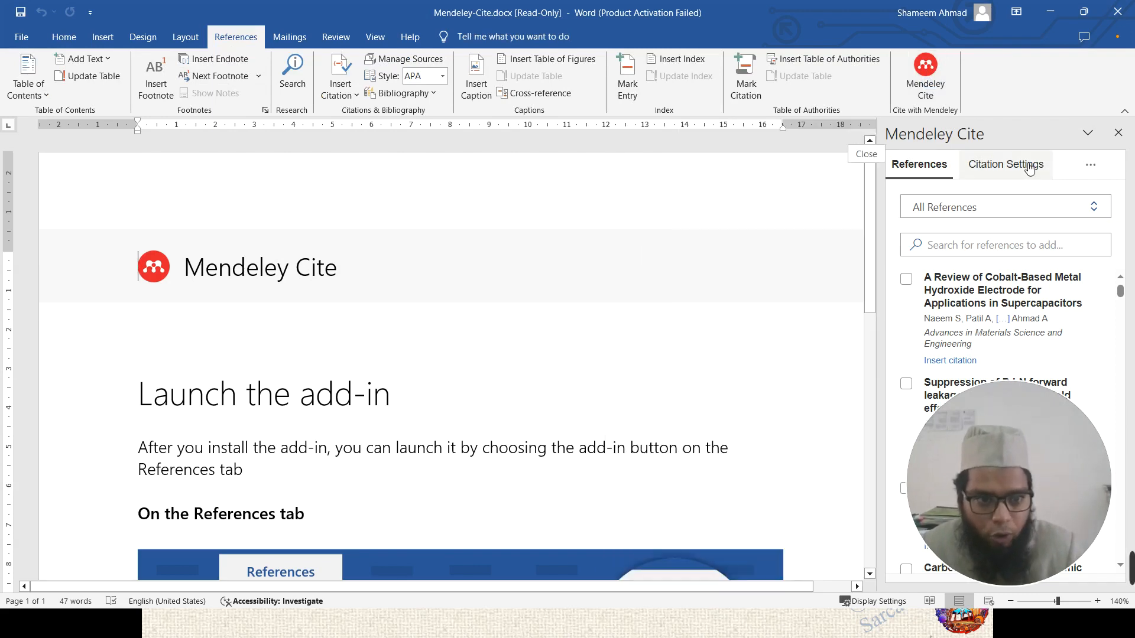
{"action": "left_click", "coordinate": [1118, 135]}
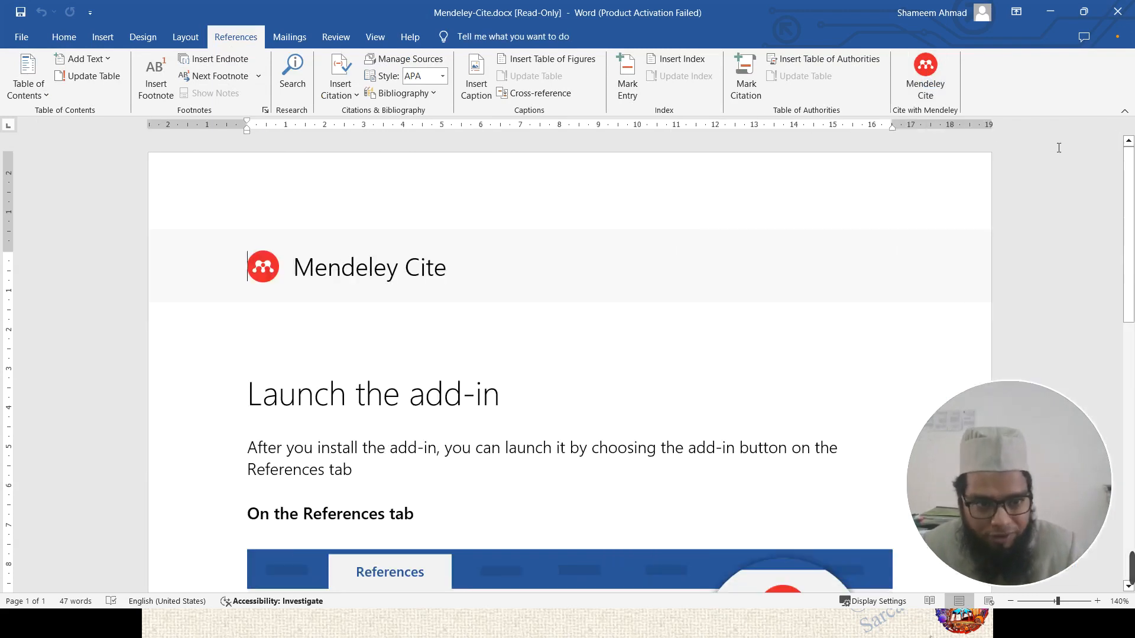
{"action": "left_click", "coordinate": [927, 83]}
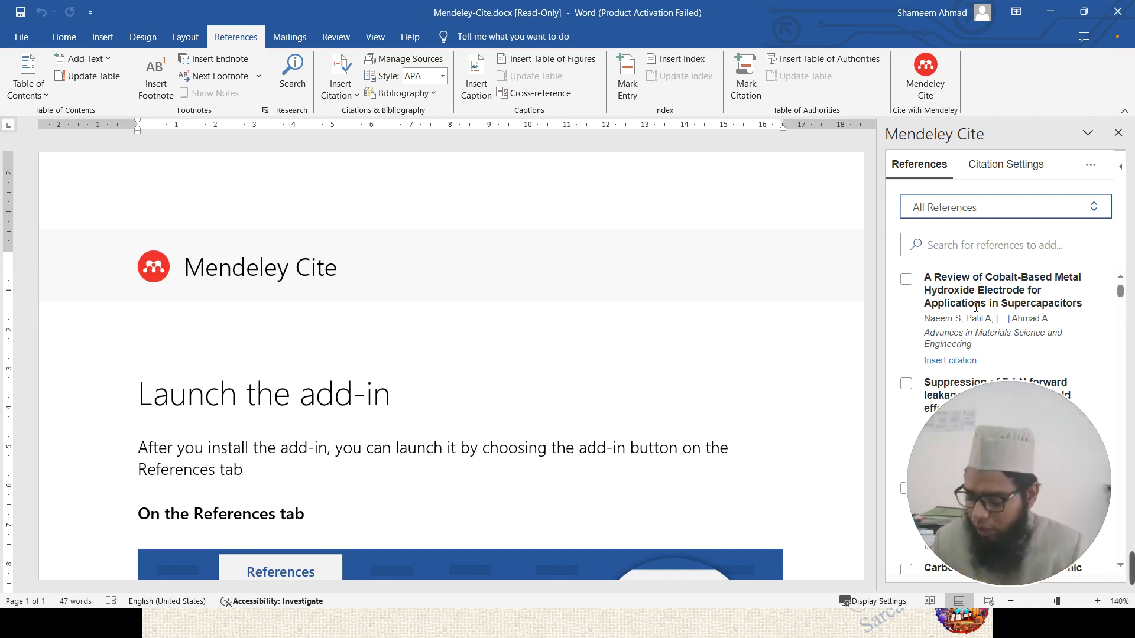
- Return to the slideshow at the 'Interface of the library' slide
{"action": "key", "text": "Tab"}
{"action": "key", "text": "alt"}
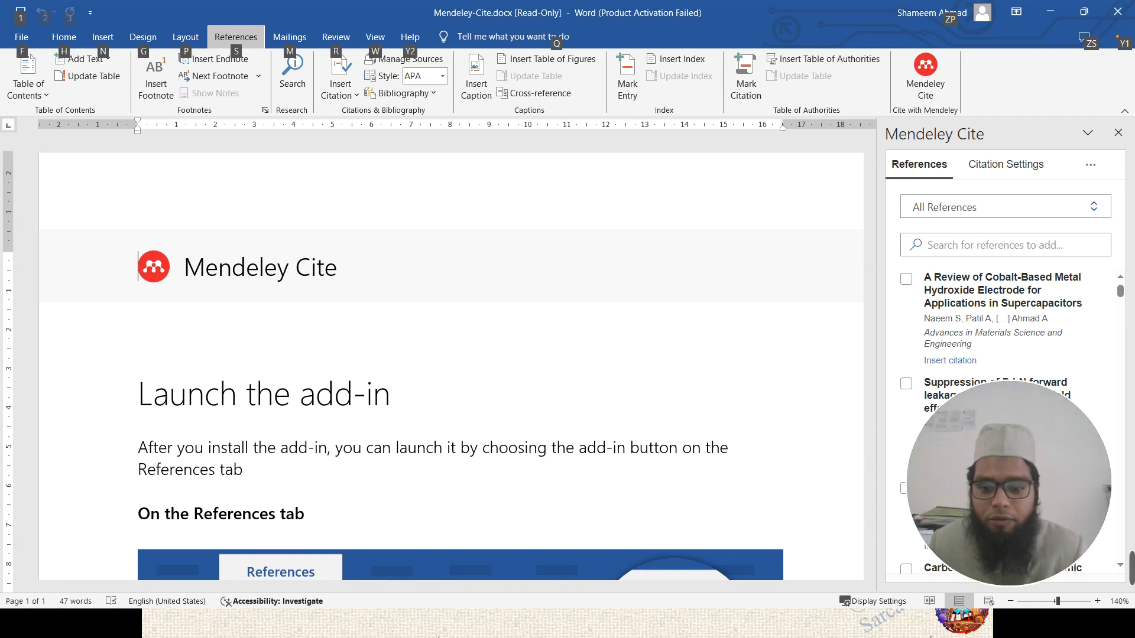
{"action": "left_click", "coordinate": [435, 633]}
- Advance the slideshow to 'Interface of the library' and bring Mendeley Reference Manager to the front
{"action": "left_click", "coordinate": [586, 325]}
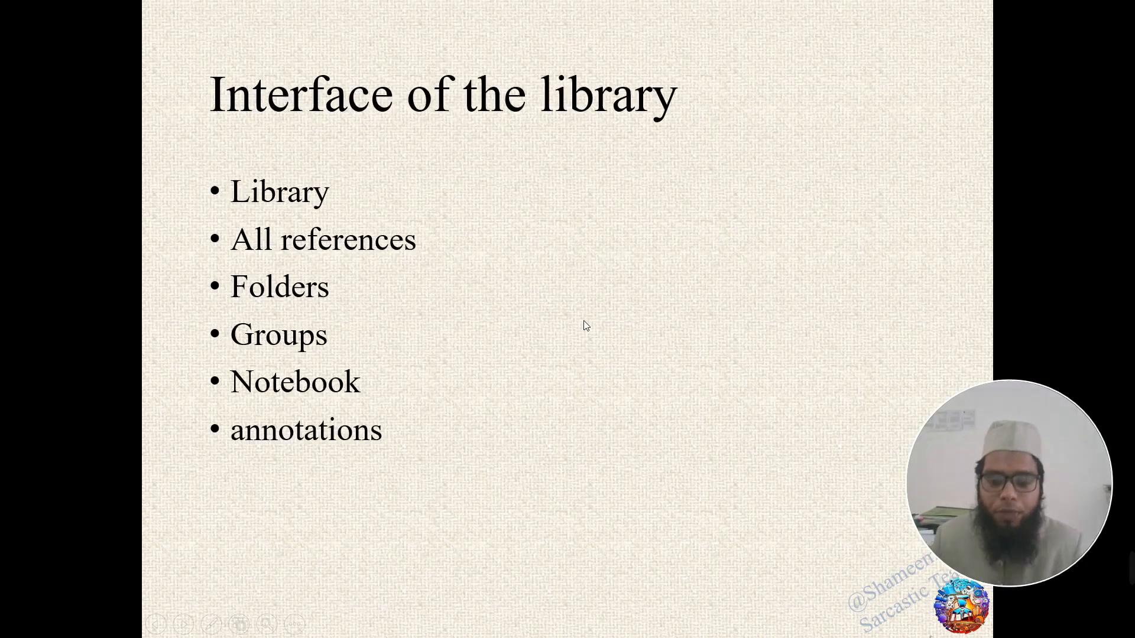
{"action": "scroll", "coordinate": [584, 323], "scroll_direction": "up", "scroll_amount": 1}
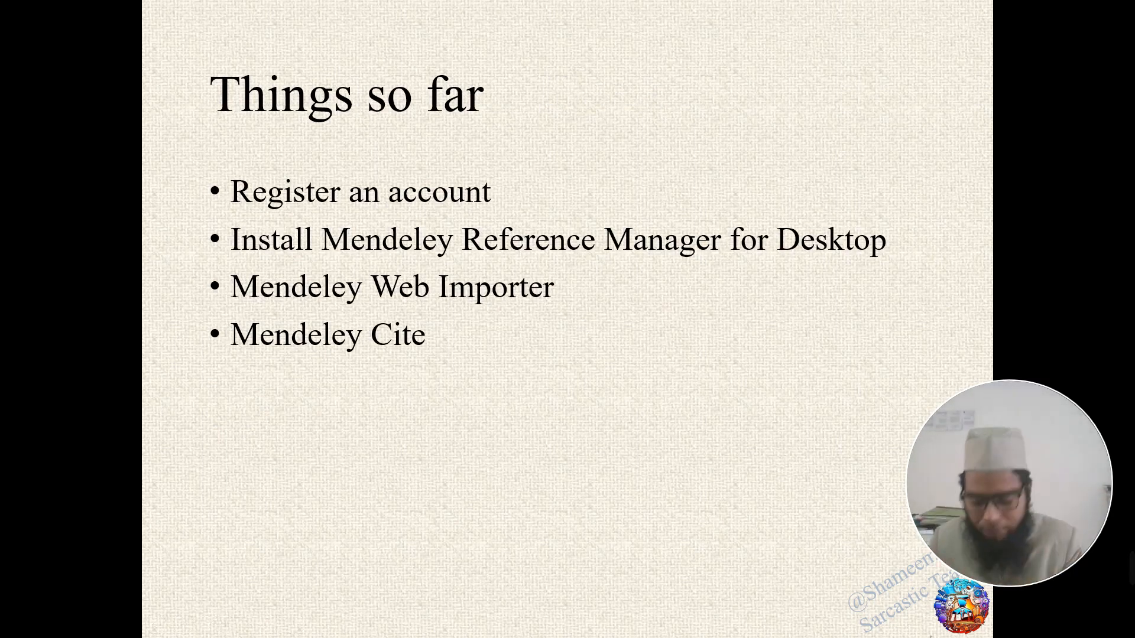
{"action": "key", "text": "Right"}
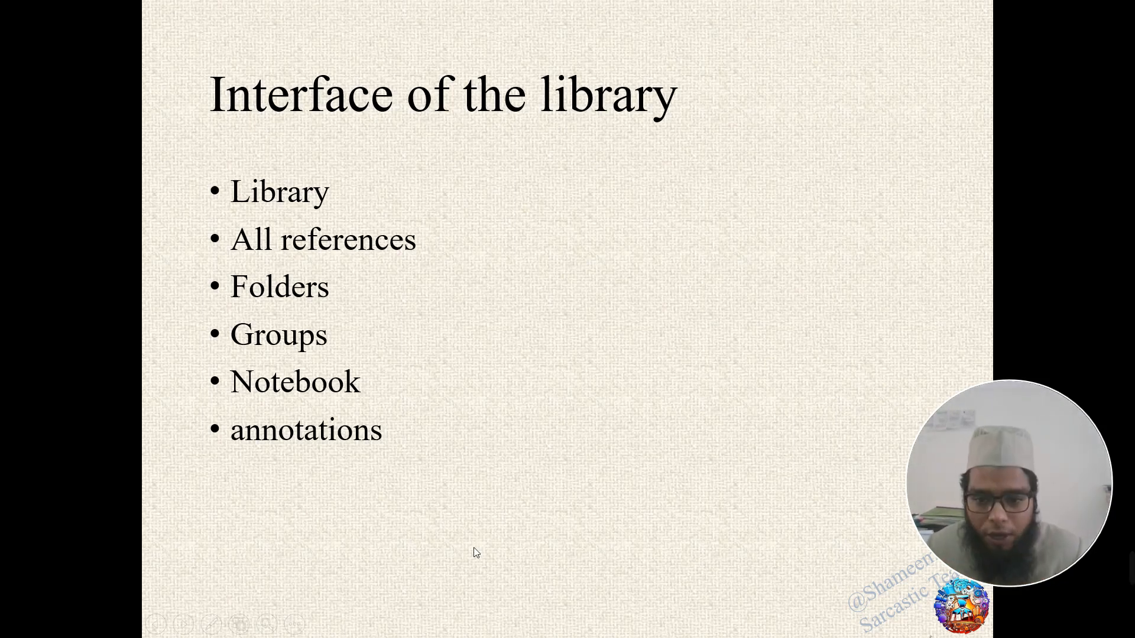
{"action": "key", "text": "super"}
{"action": "left_click", "coordinate": [387, 615]}
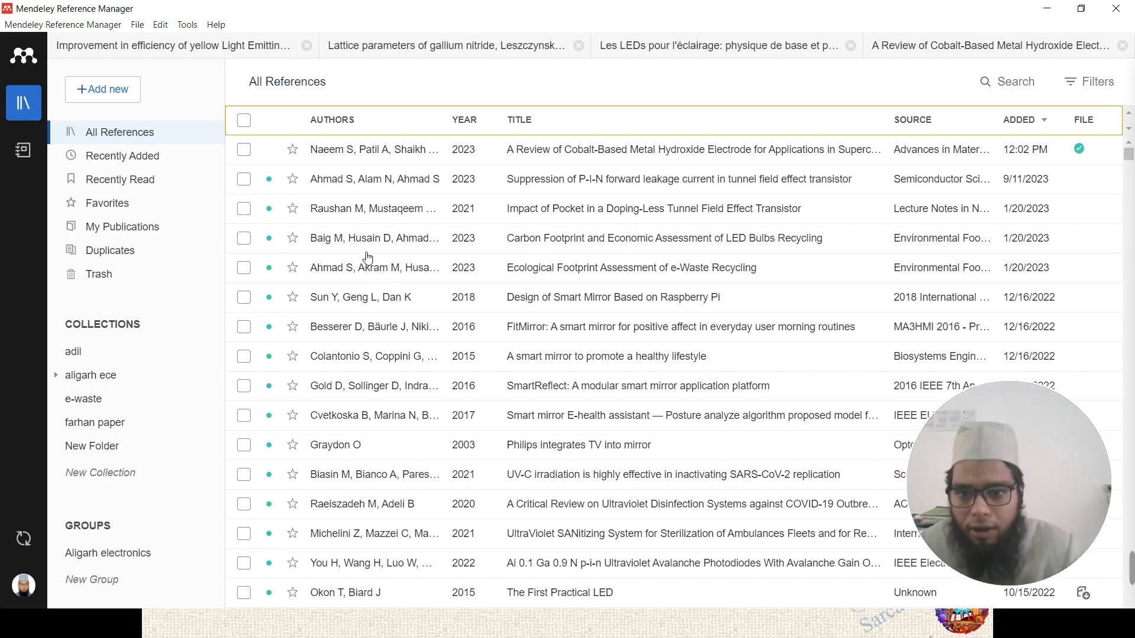
- View details of the FitMirror, Philips TV-mirror and smart-mirror articles, then close the Info panel
{"action": "scroll", "coordinate": [722, 314], "scroll_direction": "down", "scroll_amount": 5}
{"action": "scroll", "coordinate": [722, 319], "scroll_direction": "up", "scroll_amount": 5}
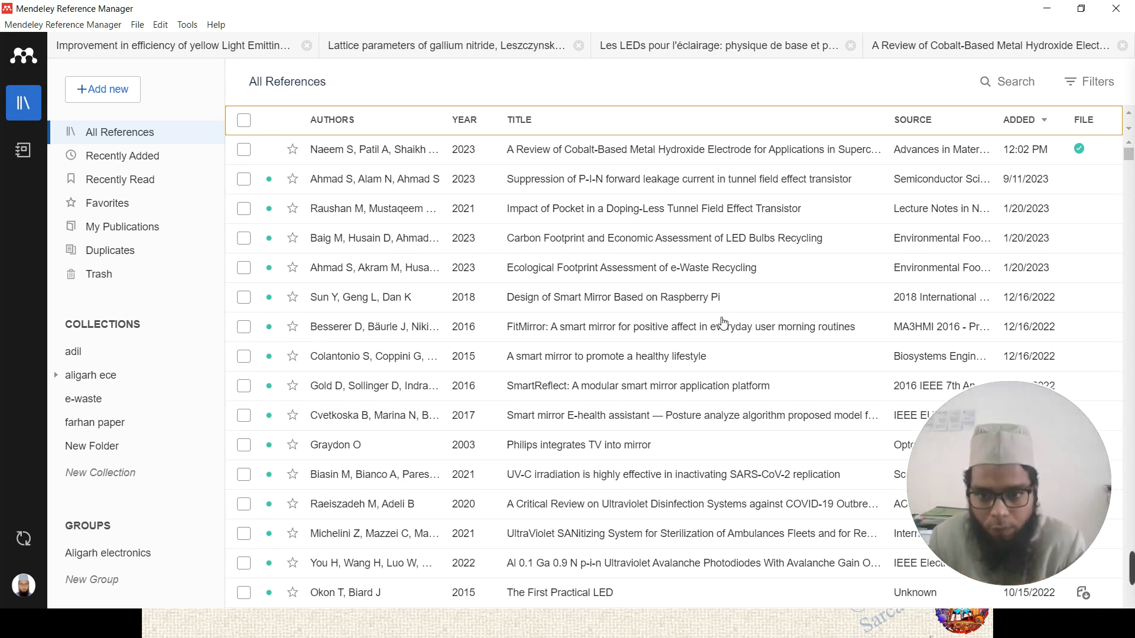
{"action": "left_click", "coordinate": [586, 327]}
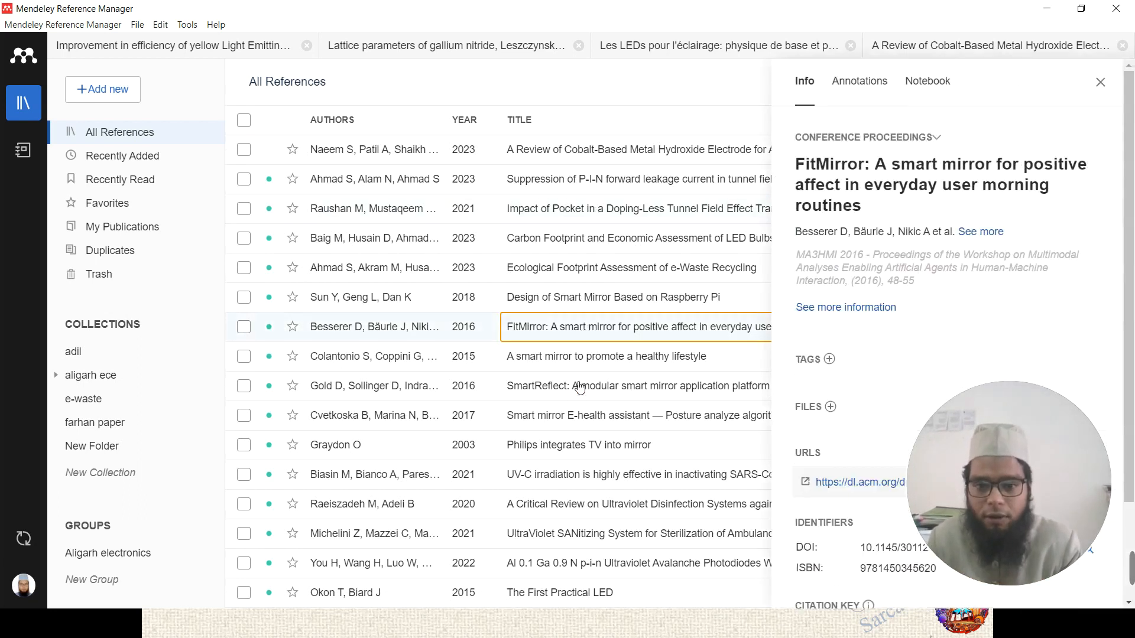
{"action": "left_click", "coordinate": [565, 450]}
{"action": "left_click", "coordinate": [520, 357]}
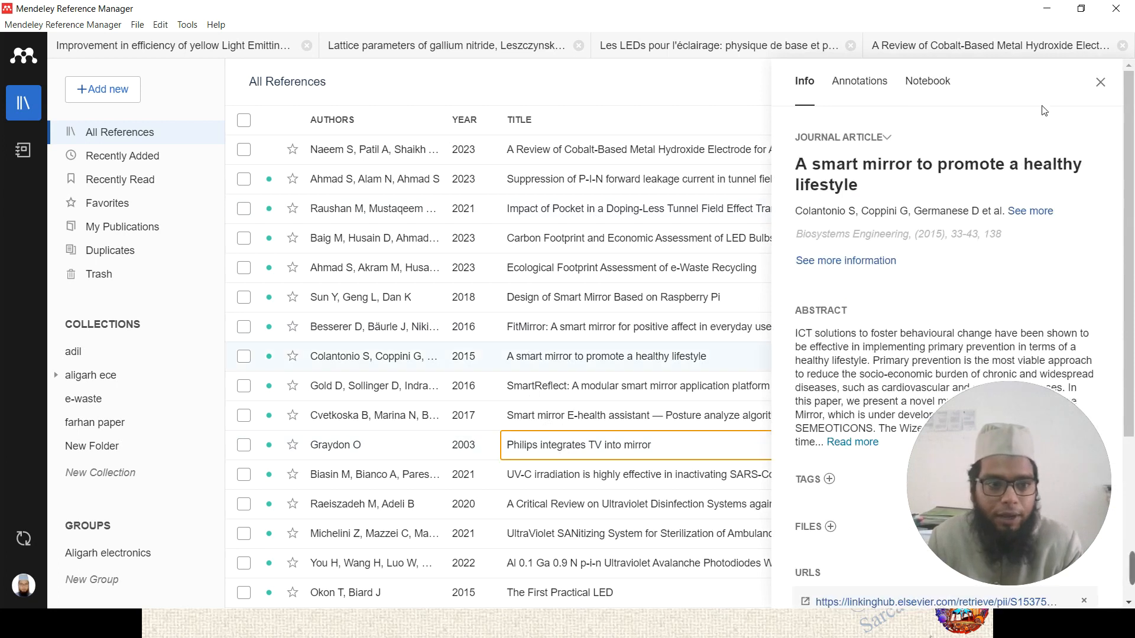
{"action": "left_click", "coordinate": [1101, 82]}
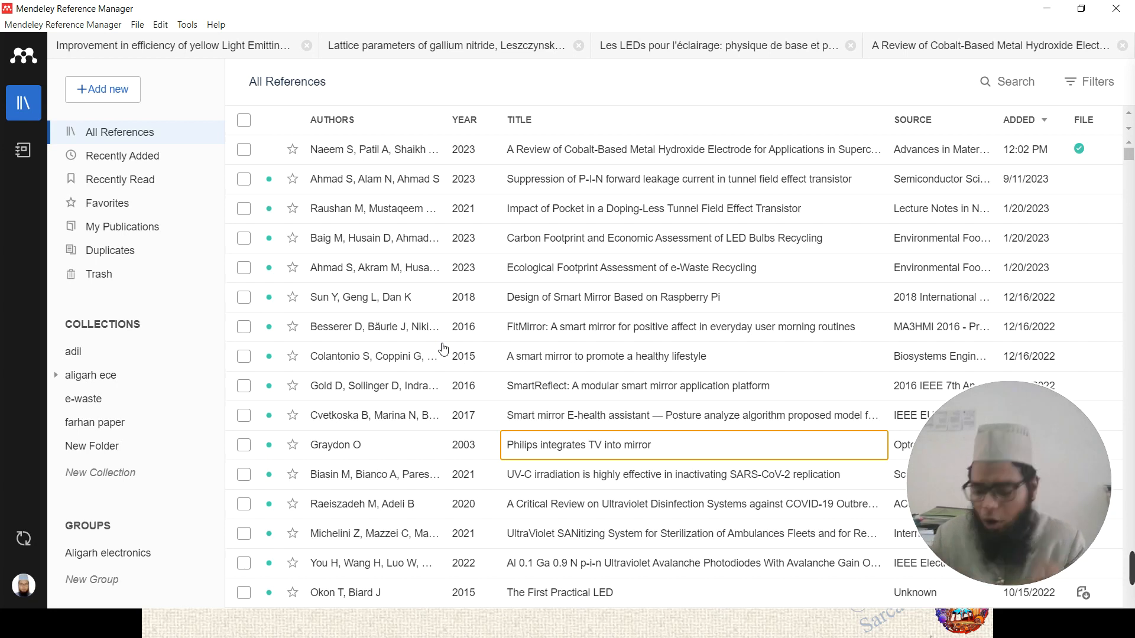
- Glance at the slideshow, then return to the All References list in Mendeley
{"action": "key", "text": "alt+Tab"}
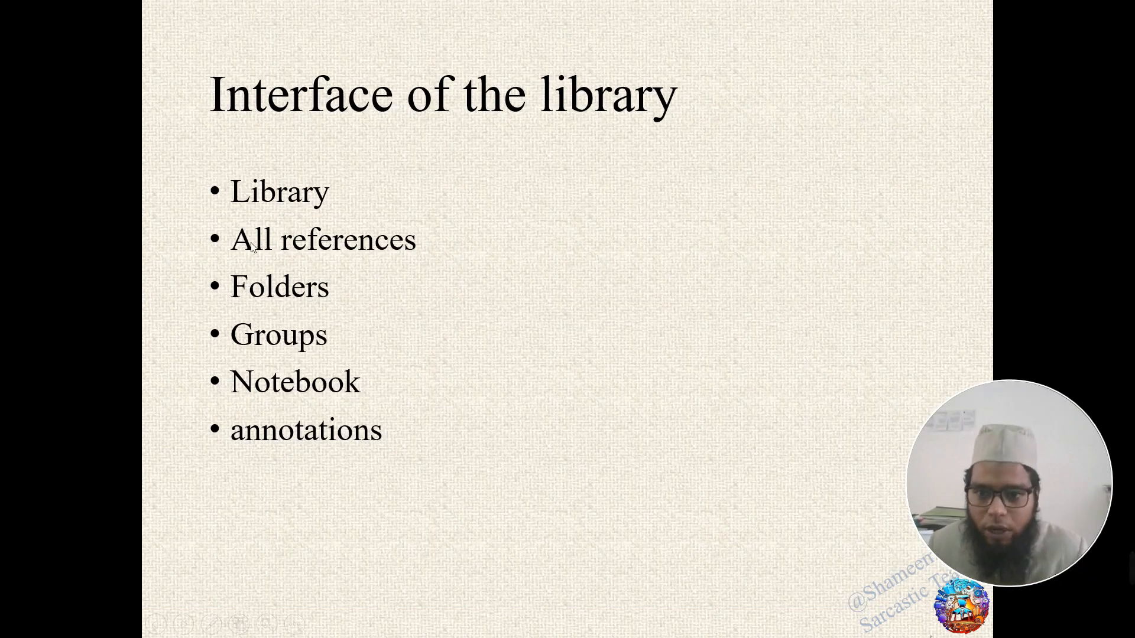
{"action": "key", "text": "alt+Tab"}
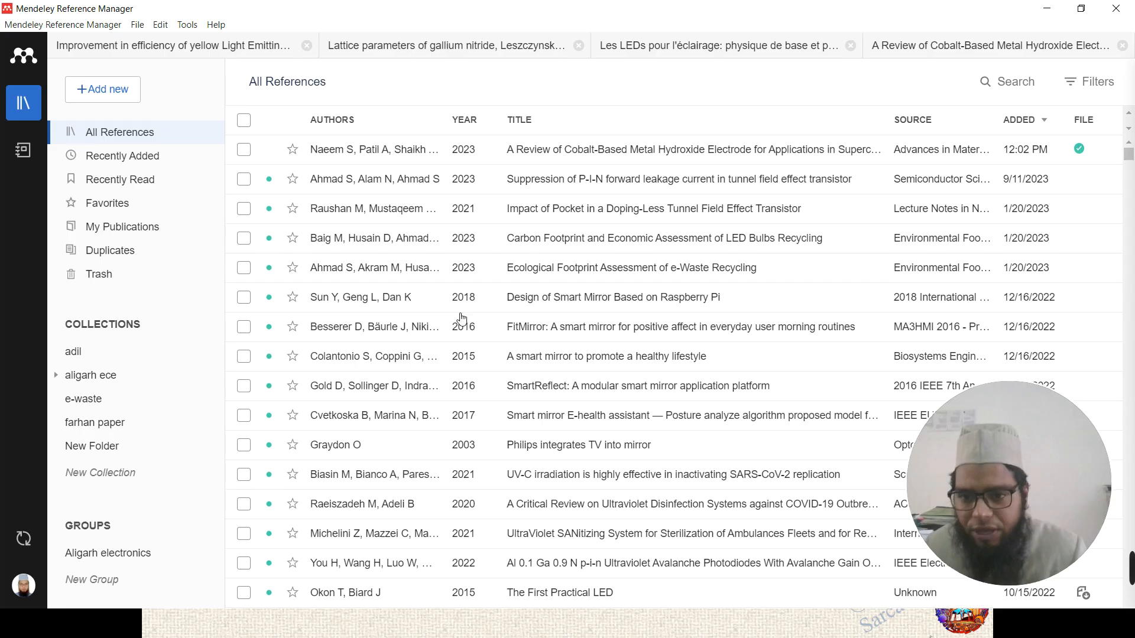
{"action": "left_click", "coordinate": [134, 136]}
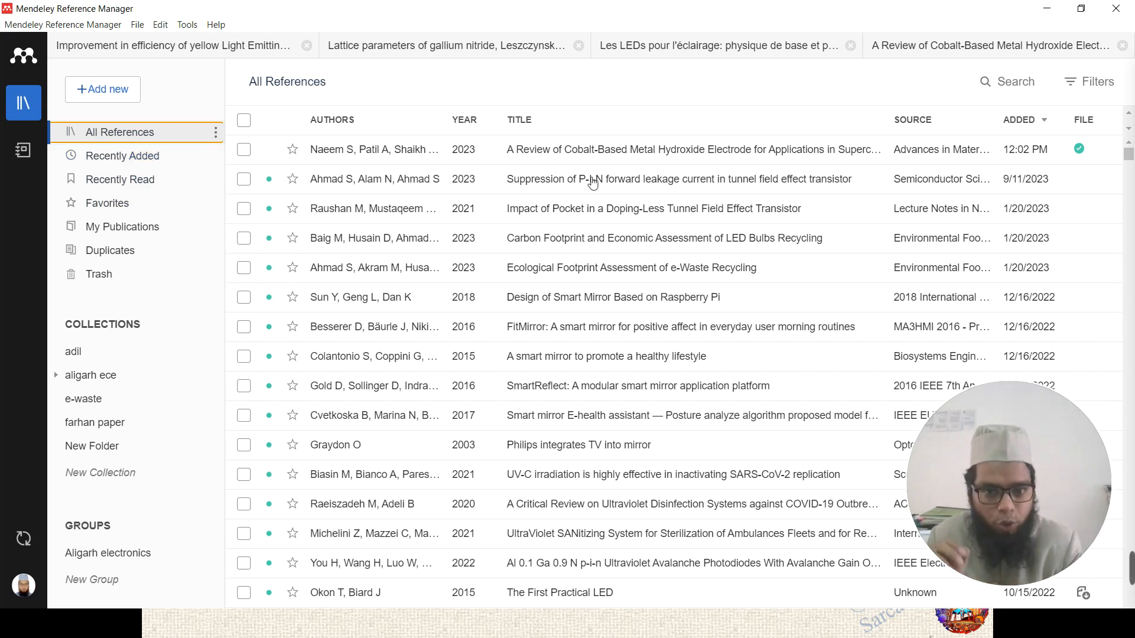
- Browse Recently Added, Recently Read and Favorites, then open the adil and aligarh ece collections
{"action": "left_click", "coordinate": [151, 164]}
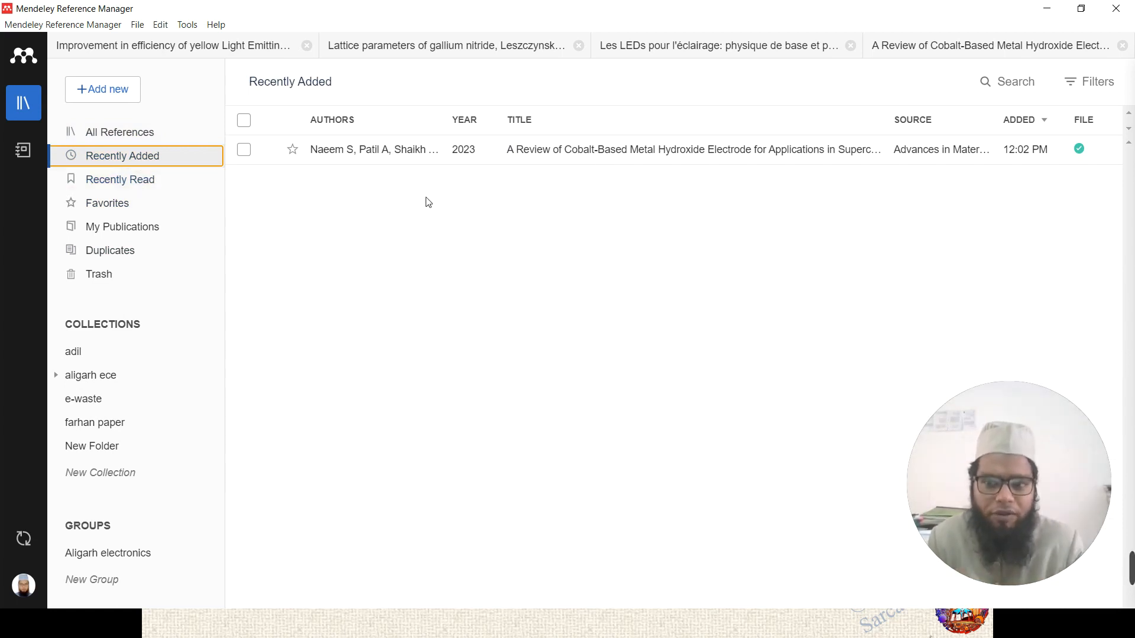
{"action": "left_click", "coordinate": [143, 185]}
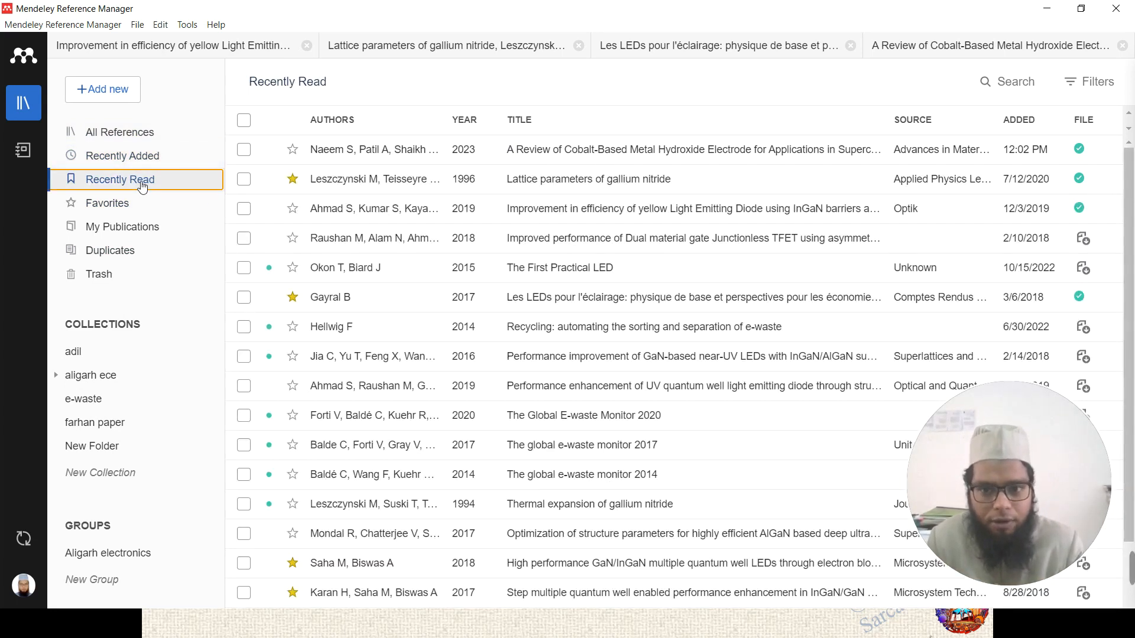
{"action": "scroll", "coordinate": [476, 258], "scroll_direction": "down", "scroll_amount": 2}
{"action": "scroll", "coordinate": [479, 260], "scroll_direction": "up", "scroll_amount": 2}
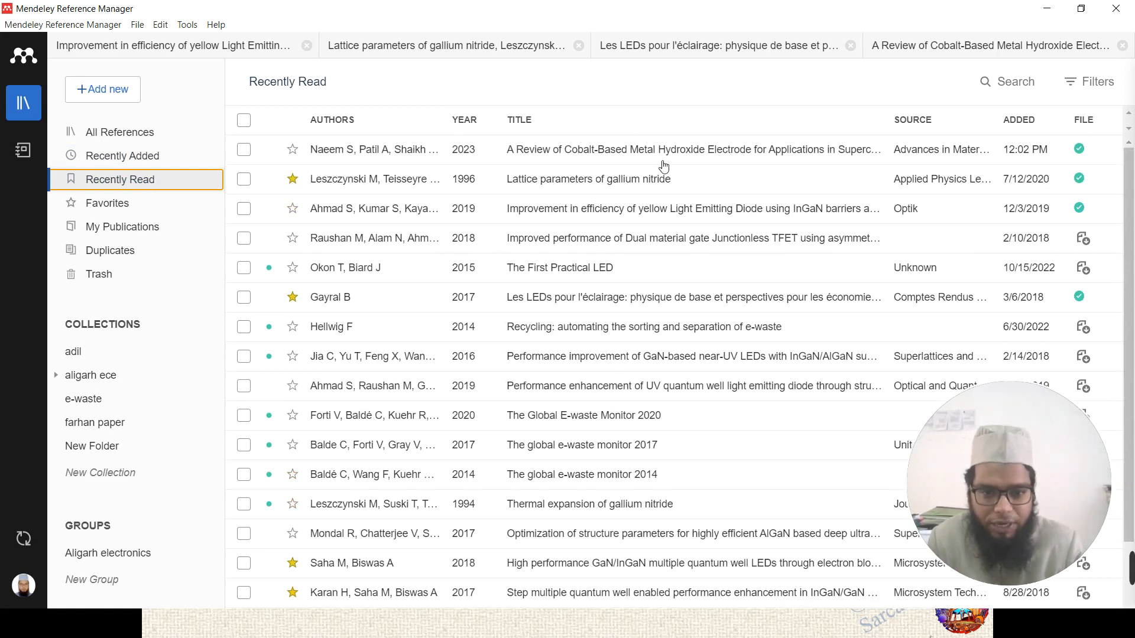
{"action": "left_click", "coordinate": [123, 204]}
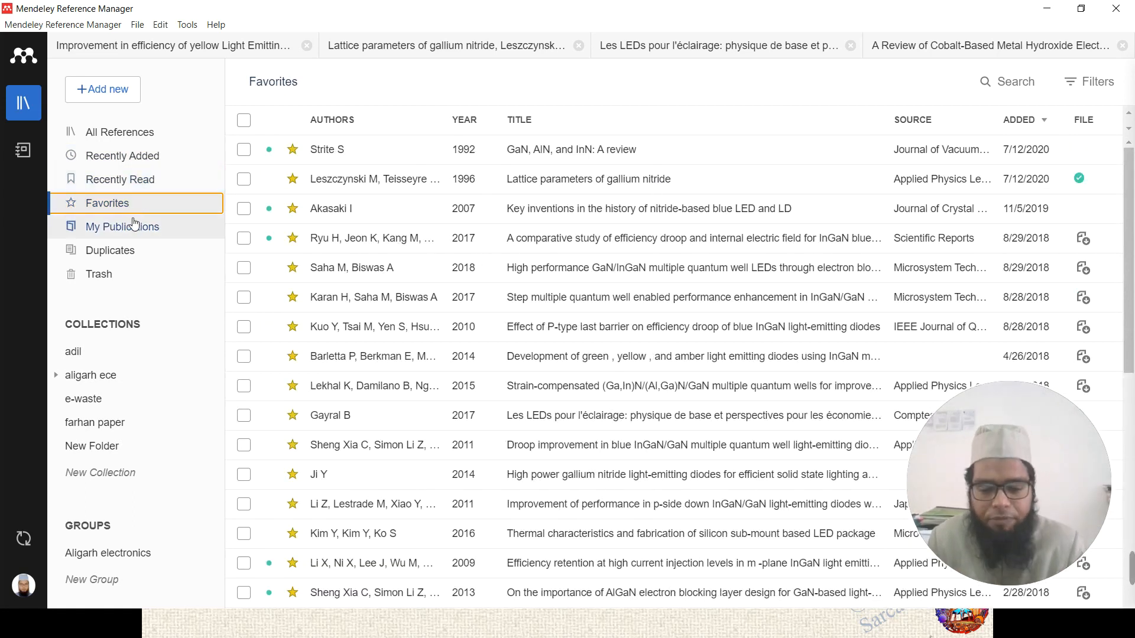
{"action": "left_click", "coordinate": [158, 181]}
{"action": "left_click", "coordinate": [210, 205]}
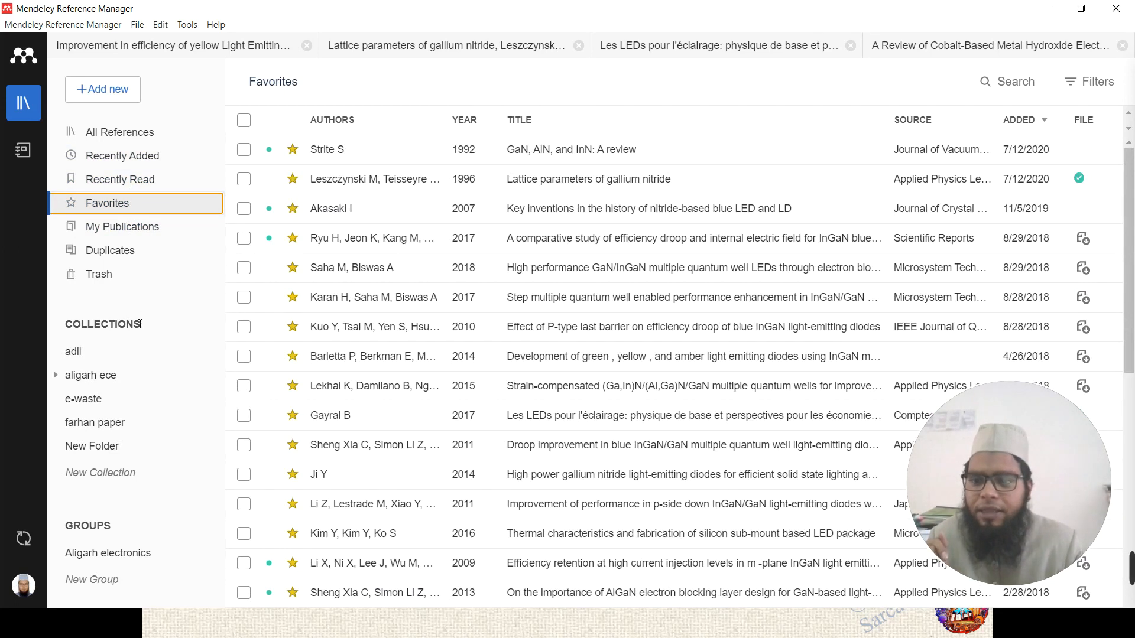
{"action": "left_click", "coordinate": [74, 352]}
{"action": "left_click", "coordinate": [96, 385]}
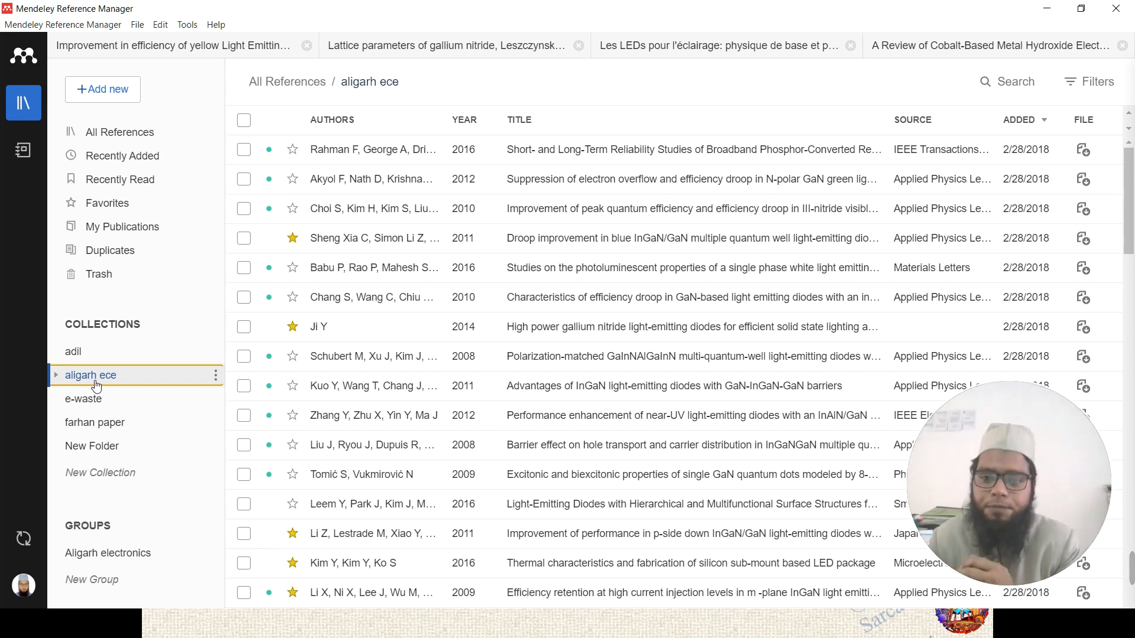
- Look through the e-waste, aligarh ece, farhan paper and adil collections, then open the Aligarh electronics group
{"action": "left_click", "coordinate": [96, 402]}
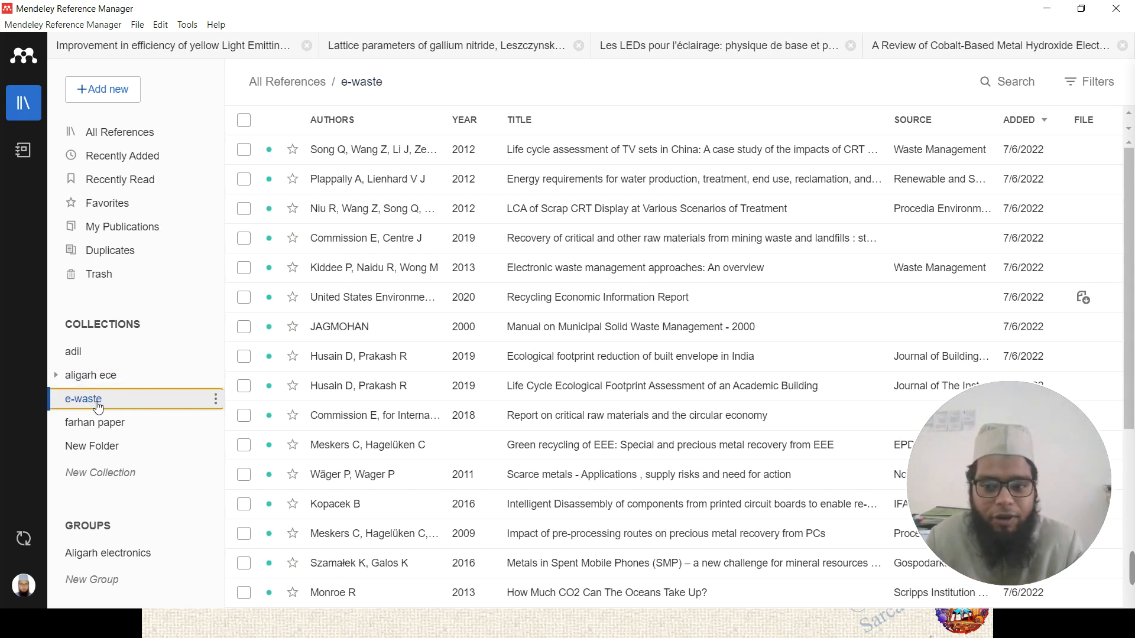
{"action": "left_click", "coordinate": [93, 375]}
{"action": "left_click", "coordinate": [101, 407]}
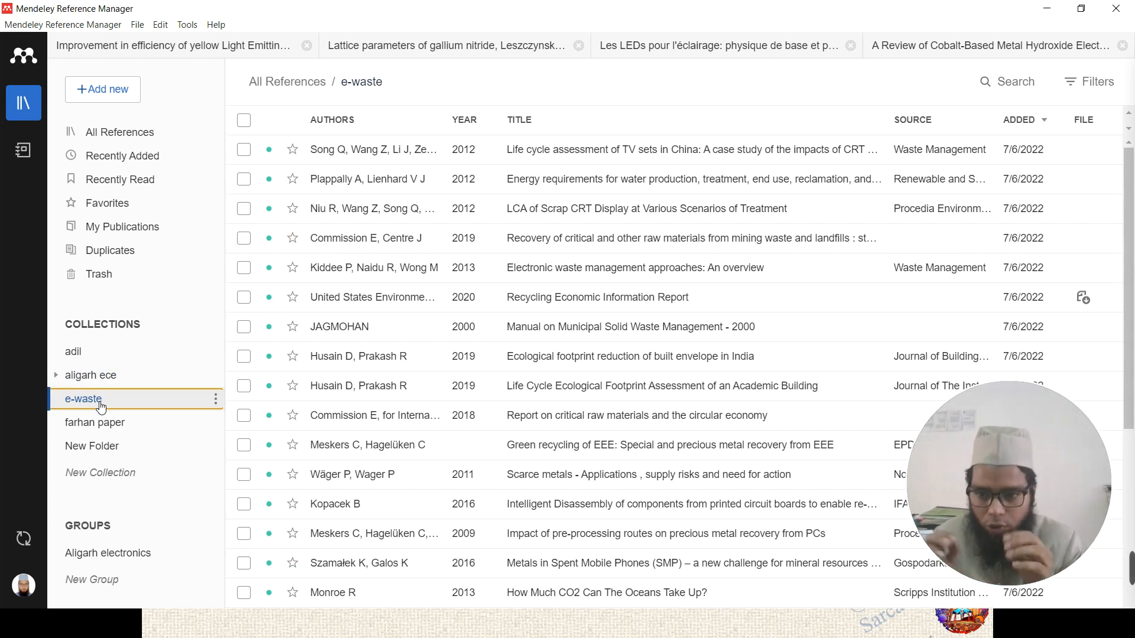
{"action": "left_click", "coordinate": [104, 473]}
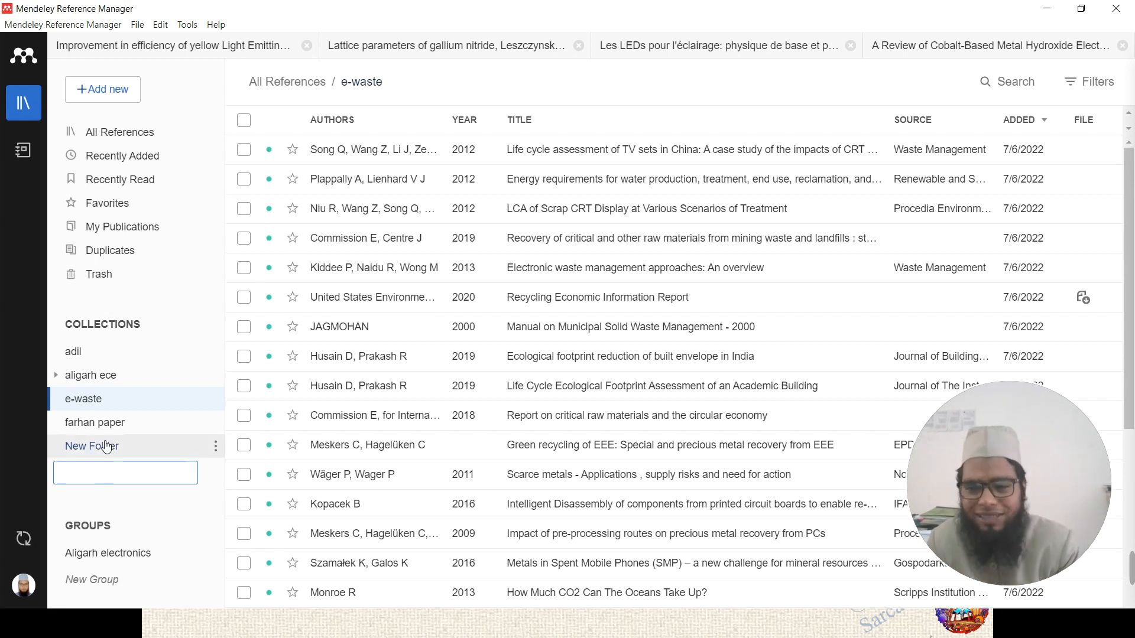
{"action": "left_click", "coordinate": [101, 423]}
{"action": "left_click", "coordinate": [90, 375]}
{"action": "left_click", "coordinate": [74, 351]}
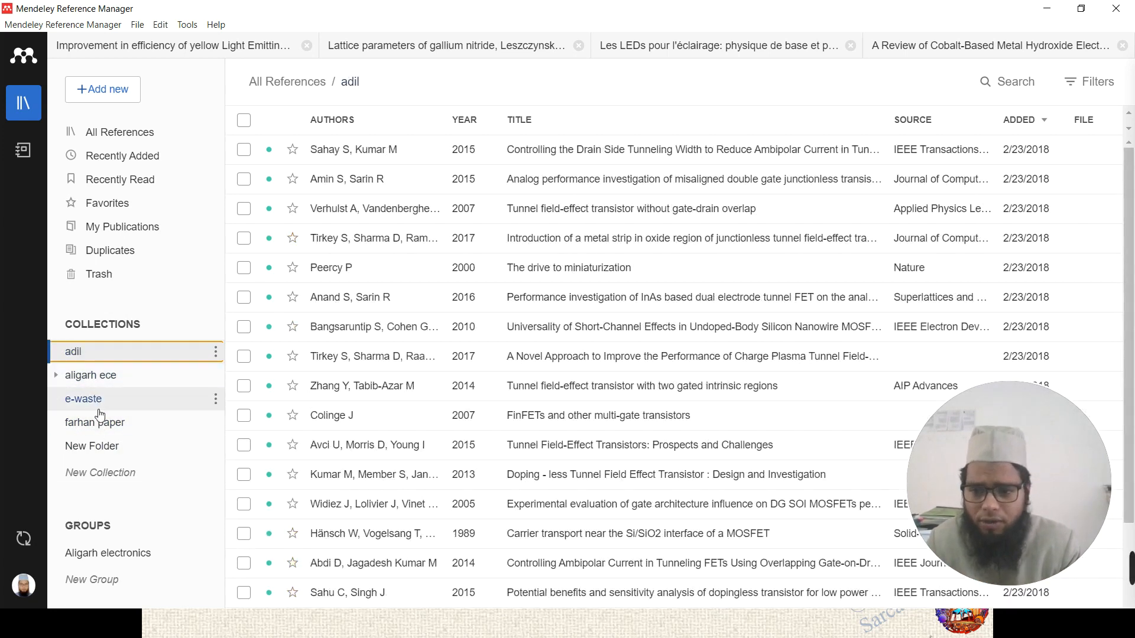
{"action": "left_click", "coordinate": [101, 557]}
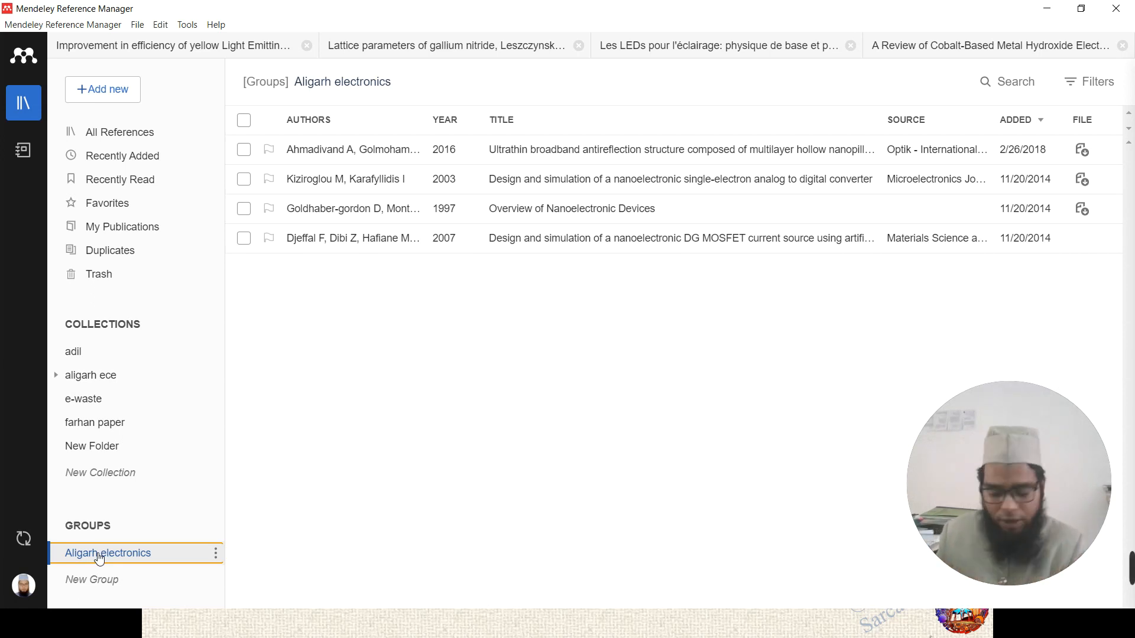
- Check the slideshow, then leave the group view for the library's All References list
{"action": "key", "text": "alt+Tab"}
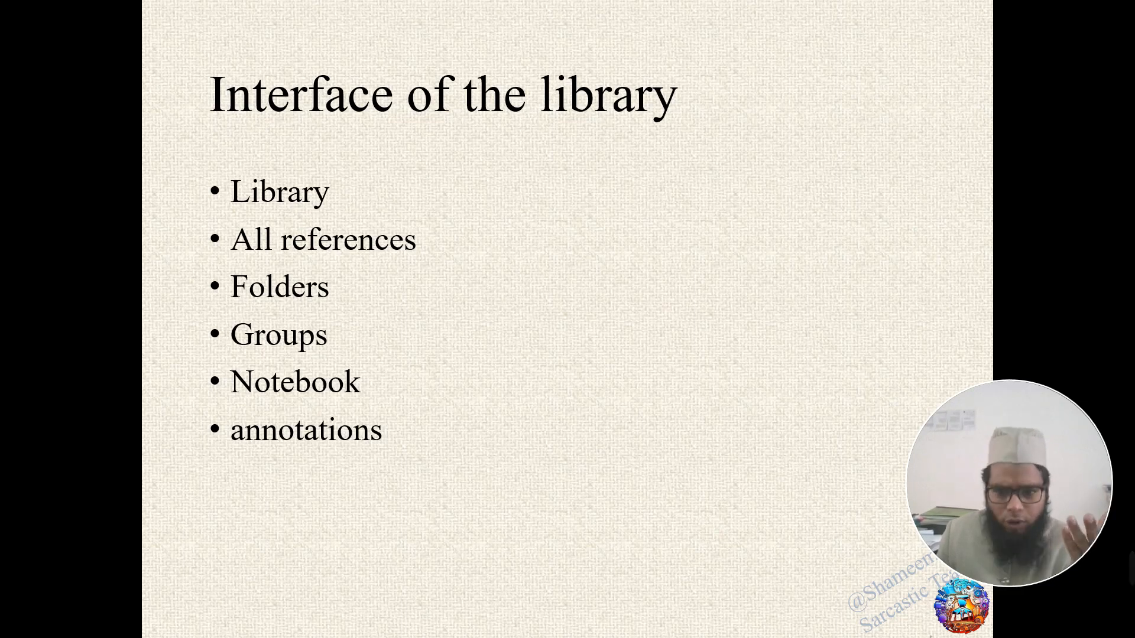
{"action": "key", "text": "alt+Tab"}
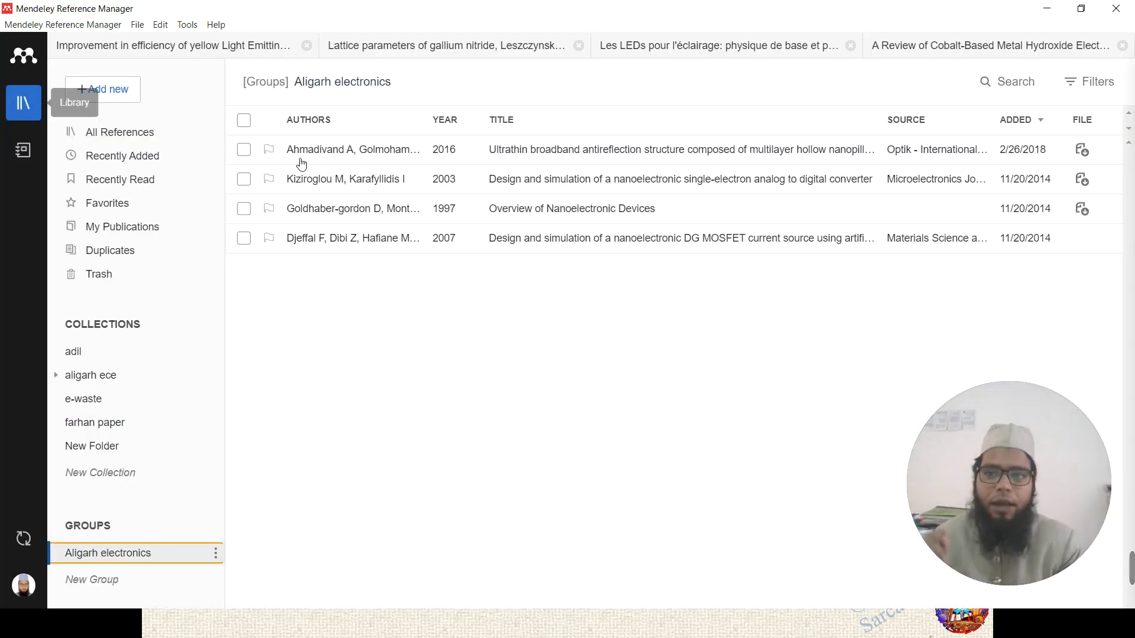
{"action": "left_click", "coordinate": [398, 372]}
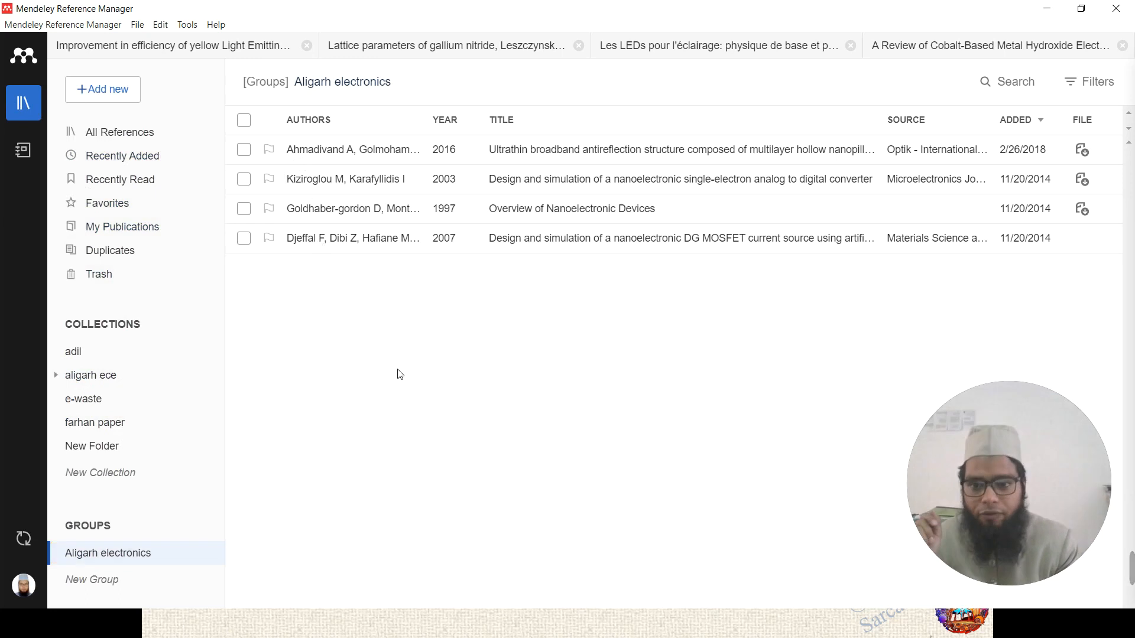
{"action": "left_click", "coordinate": [30, 111]}
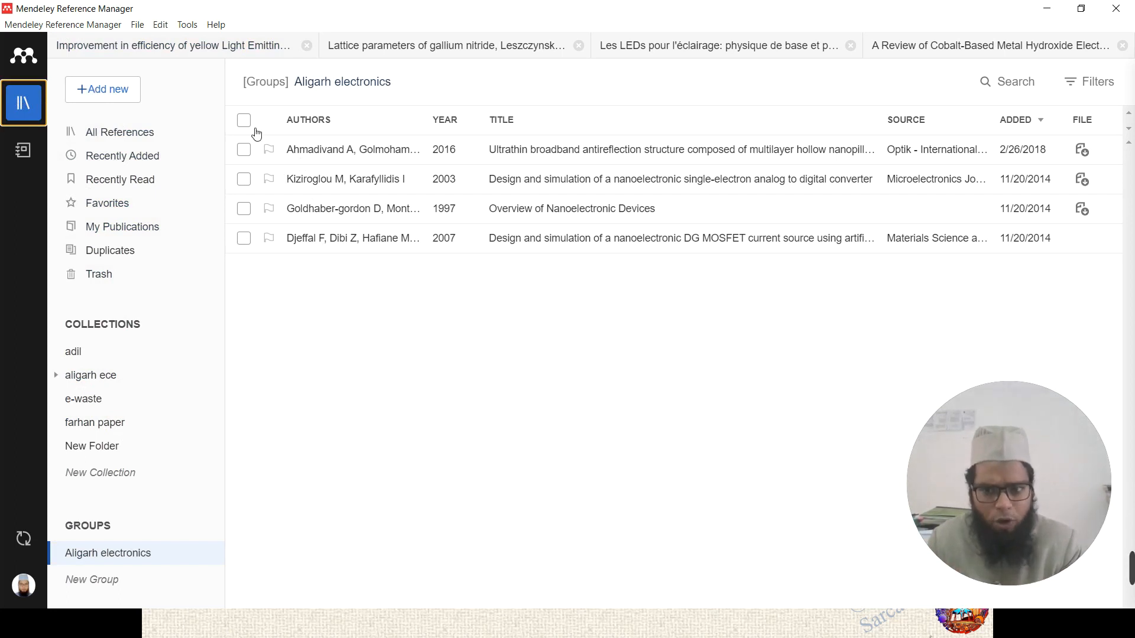
{"action": "left_click", "coordinate": [177, 133]}
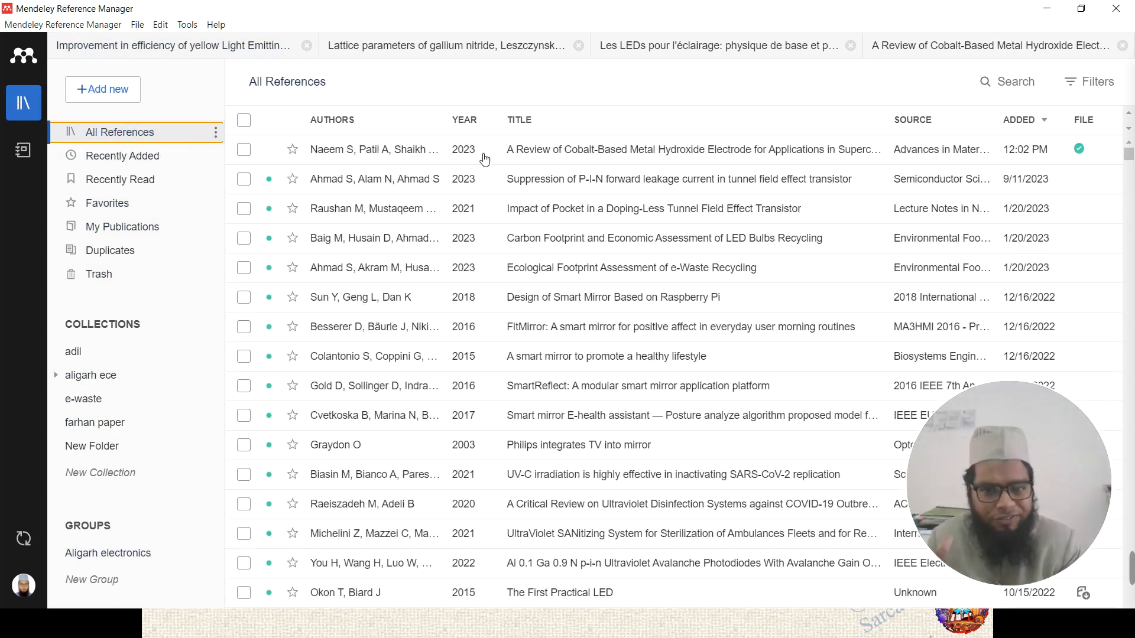
- In the Notebook, add 'gfggfg' on a new line of the Info note and go back to all pages
{"action": "left_click", "coordinate": [28, 160]}
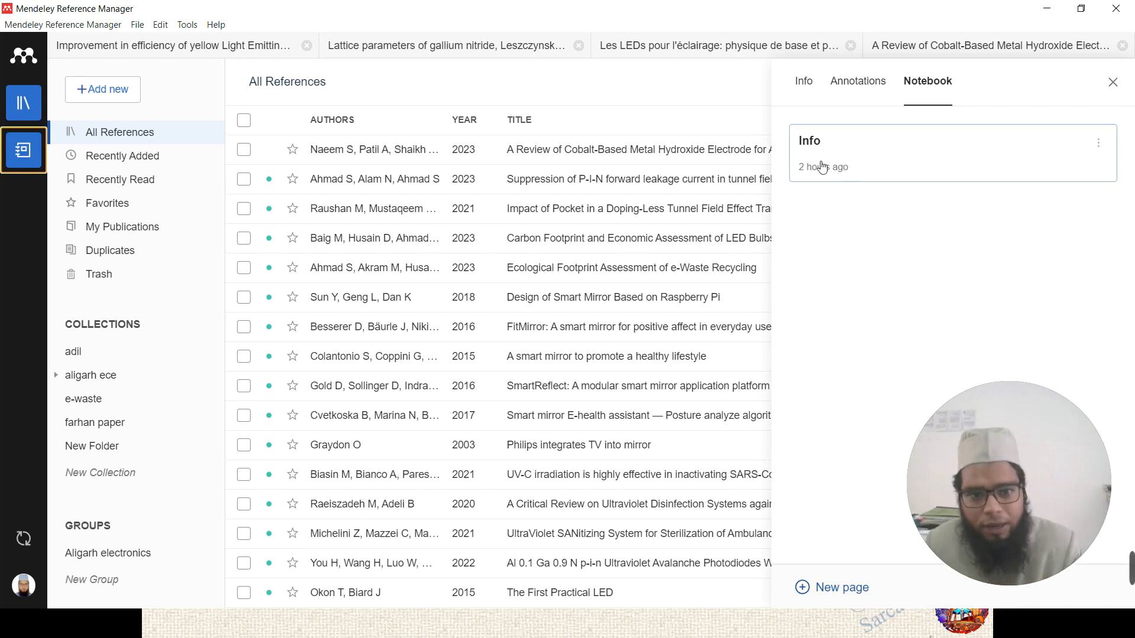
{"action": "left_click", "coordinate": [859, 154]}
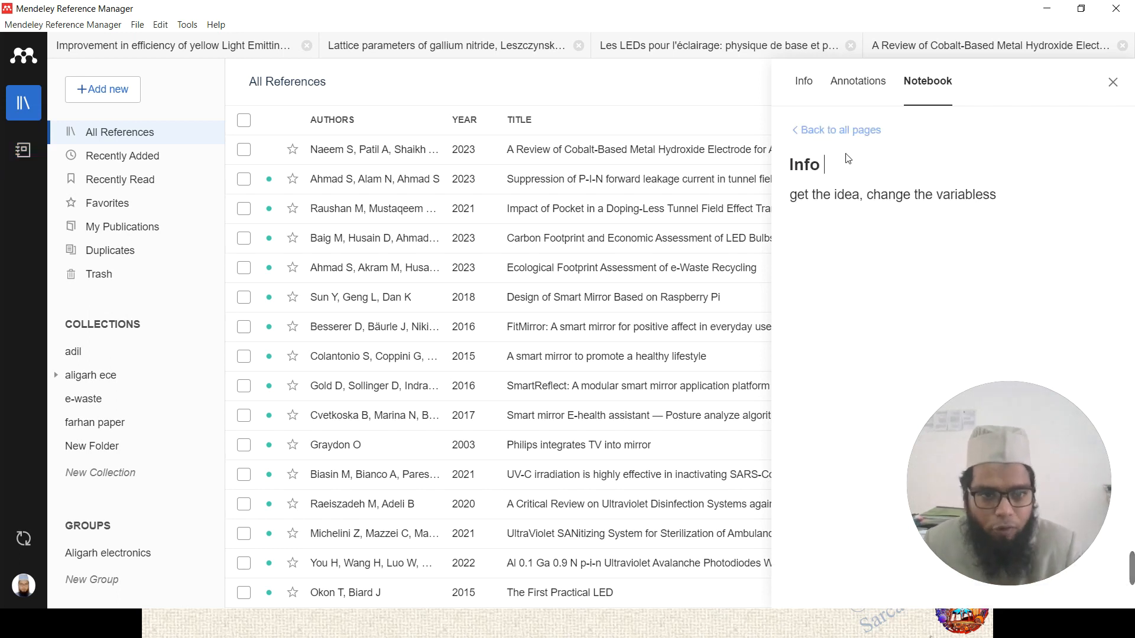
{"action": "left_click", "coordinate": [988, 195]}
{"action": "left_click", "coordinate": [1025, 209]}
{"action": "key", "text": "Return"}
{"action": "type", "text": "gfggfg"}
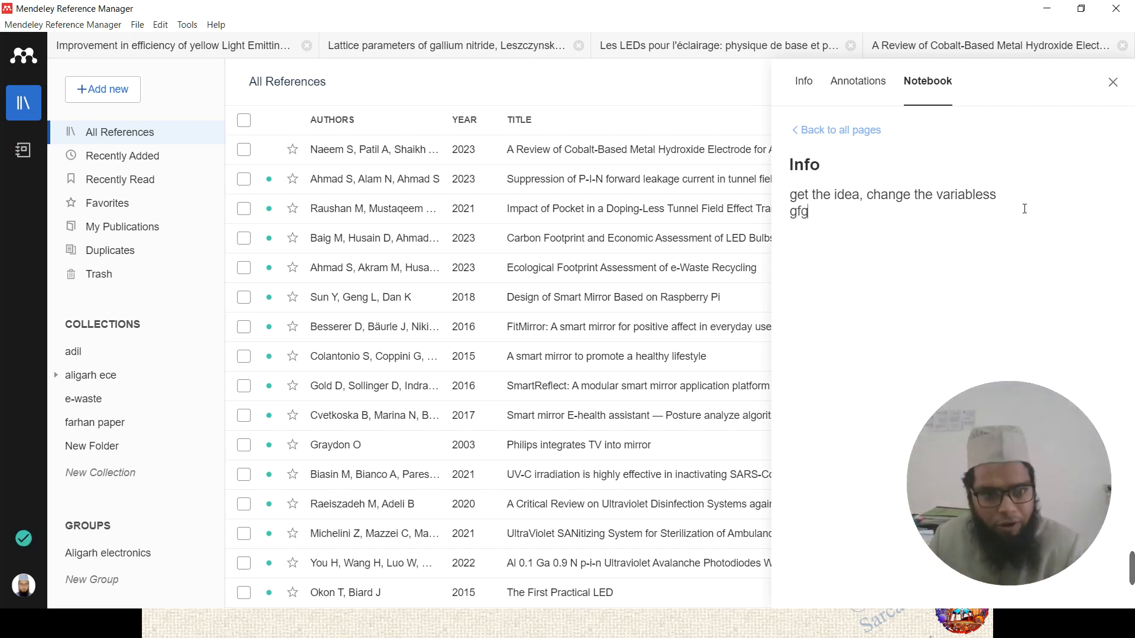
{"action": "key", "text": "Return"}
{"action": "left_click", "coordinate": [836, 130]}
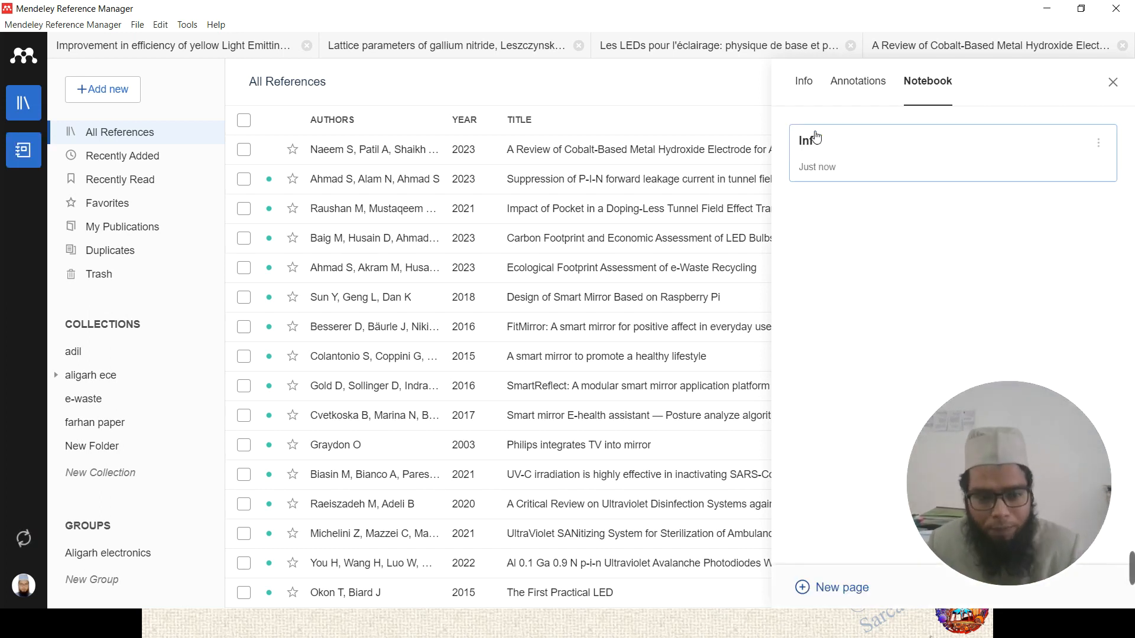
- Create a notebook page titled 'seminar' containing 'i am online' and return to the pages list
{"action": "left_click", "coordinate": [815, 591]}
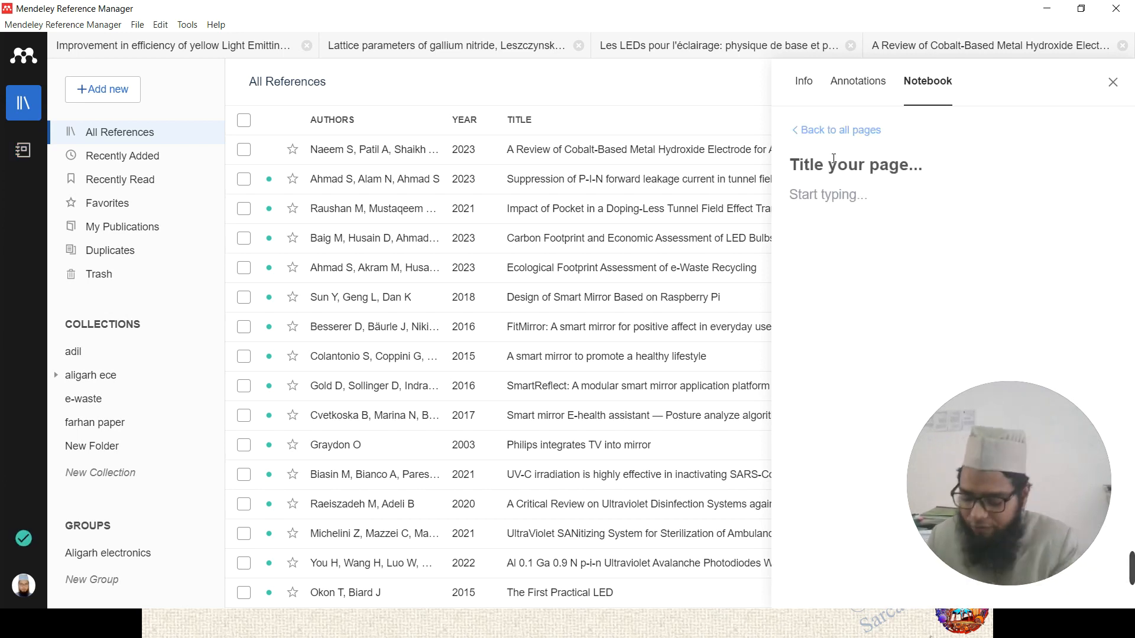
{"action": "type", "text": "title "}
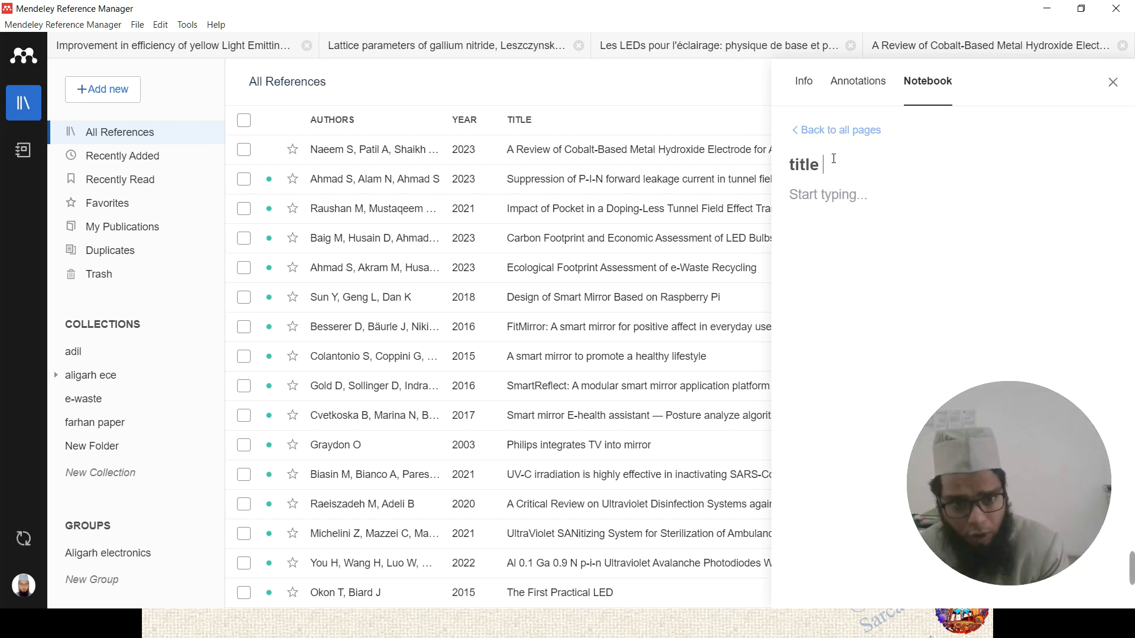
{"action": "type", "text": "of them"}
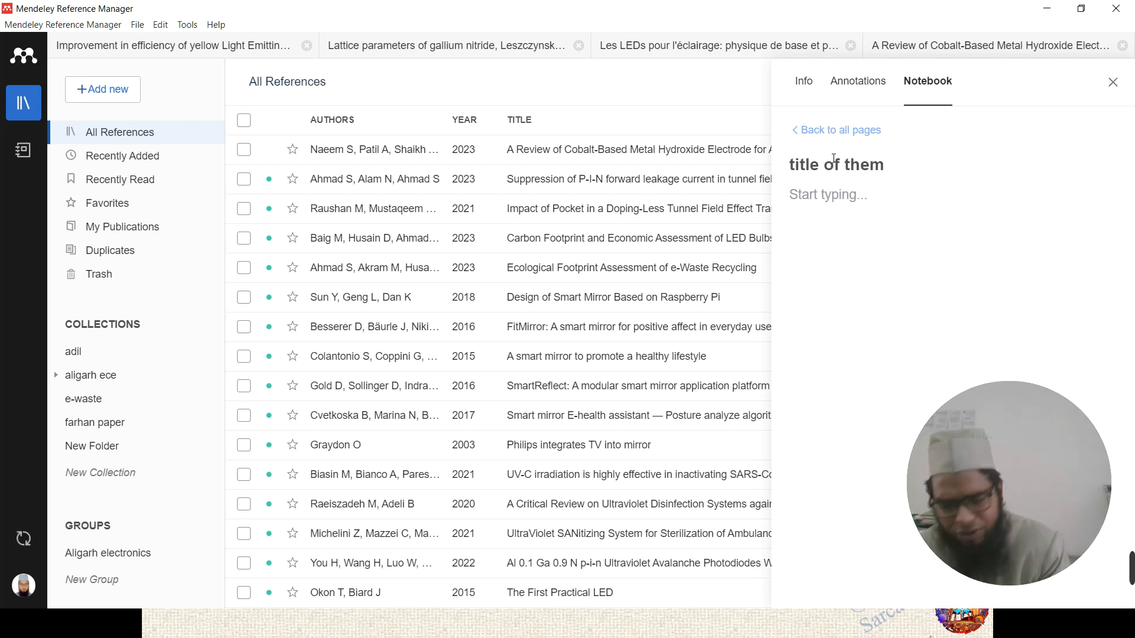
{"action": "key", "text": "BackSpace"}
{"action": "key", "text": "BackSpace"}
{"action": "key", "text": "BackSpace"}
{"action": "key", "text": "BackSpace"}
{"action": "key", "text": "BackSpace"}
{"action": "key", "text": "BackSpace"}
{"action": "key", "text": "BackSpace"}
{"action": "key", "text": "BackSpace"}
{"action": "key", "text": "BackSpace"}
{"action": "key", "text": "BackSpace"}
{"action": "key", "text": "BackSpace"}
{"action": "key", "text": "BackSpace"}
{"action": "key", "text": "BackSpace"}
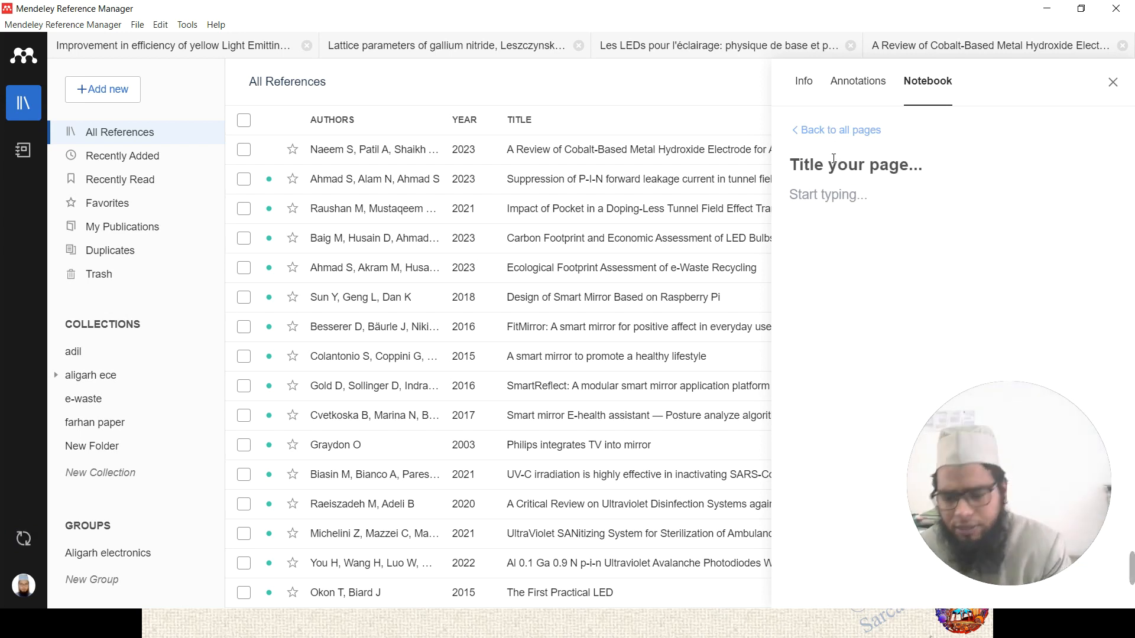
{"action": "type", "text": "seminar"}
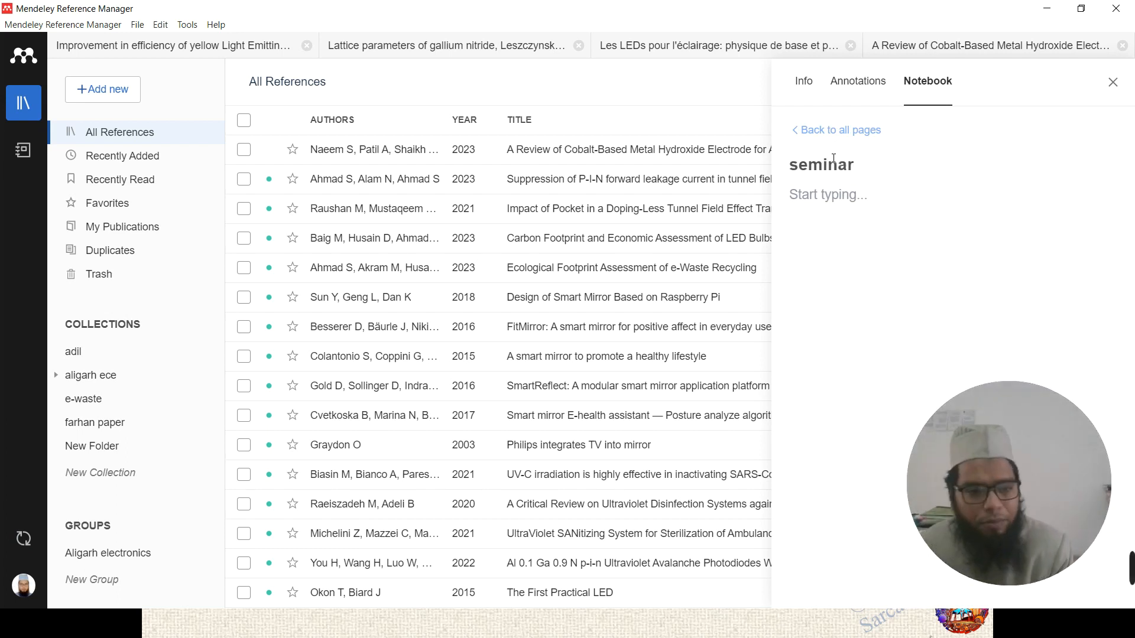
{"action": "key", "text": "Return"}
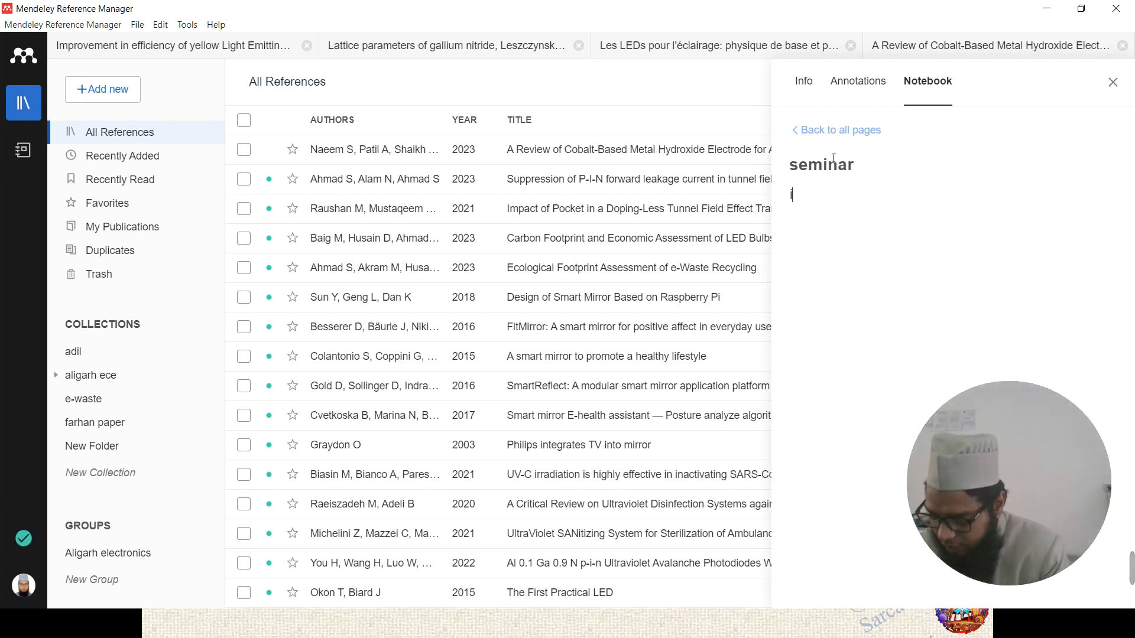
{"action": "type", "text": "i am"}
{"action": "key", "text": "BackSpace"}
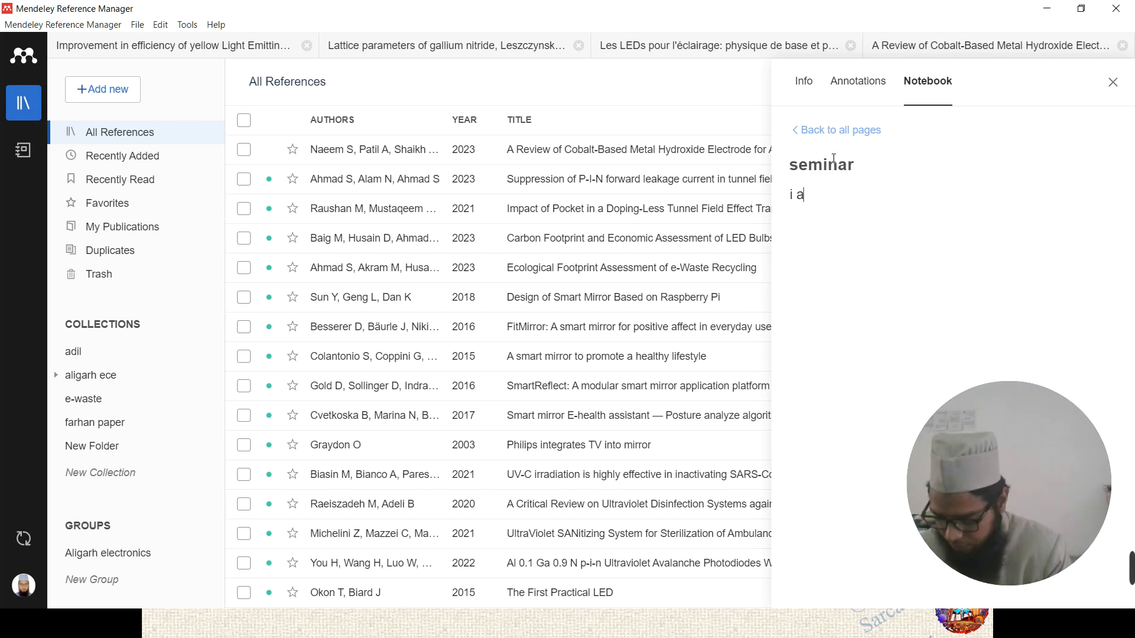
{"action": "type", "text": "m online"}
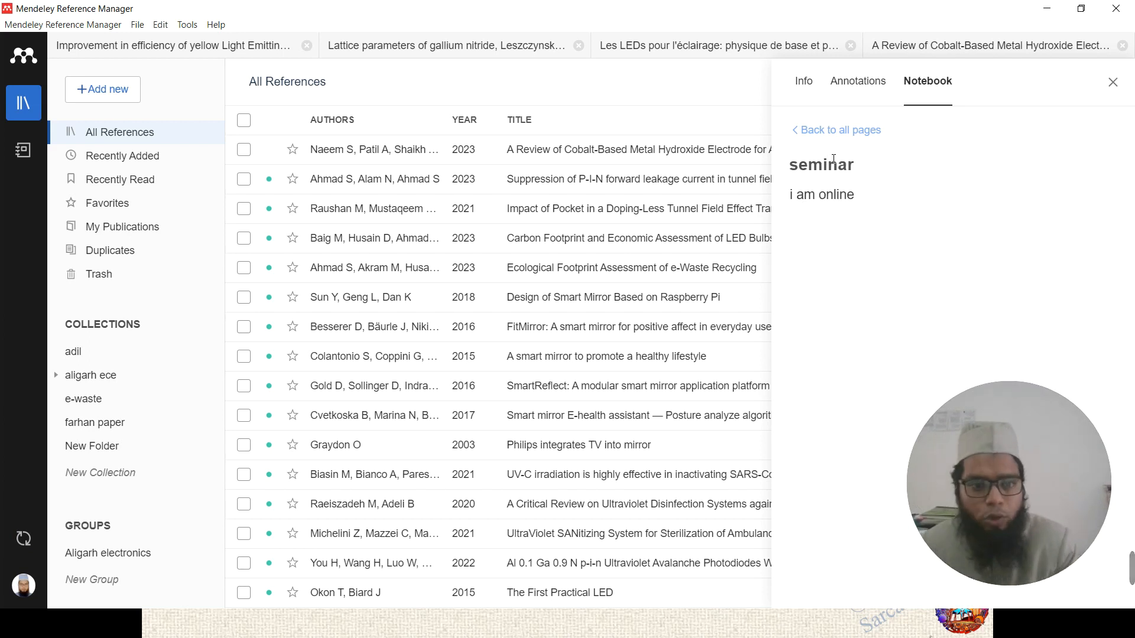
{"action": "left_click", "coordinate": [828, 129]}
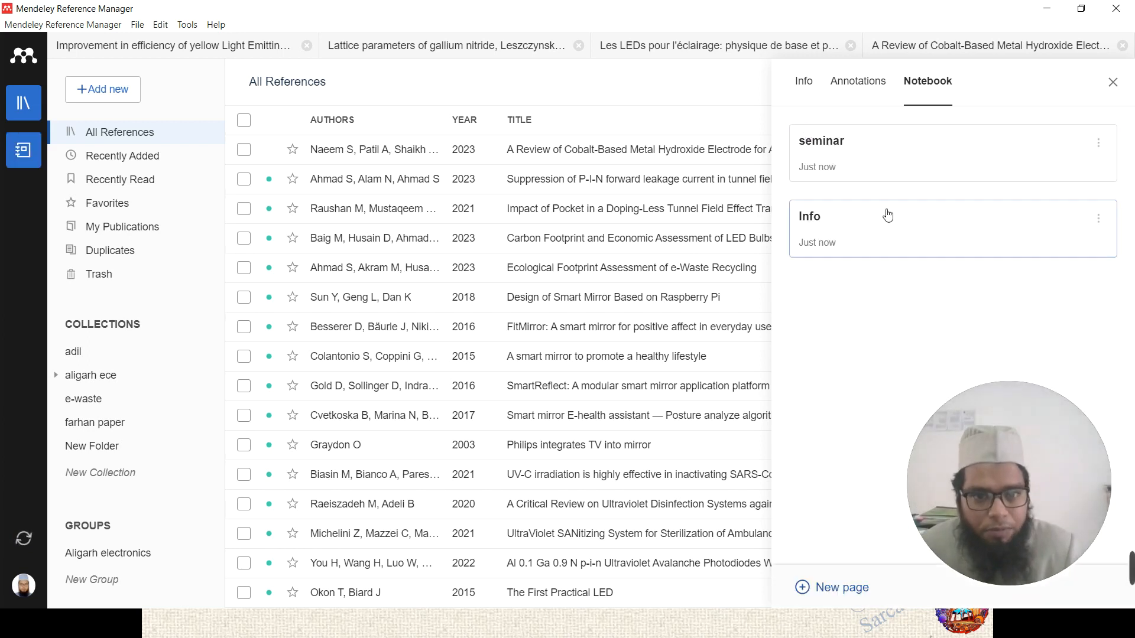
- Reopen the notebook, view the Info page, then select the Carbon Footprint and Suppression of P-I-N references
{"action": "left_click", "coordinate": [39, 153]}
{"action": "left_click", "coordinate": [43, 145]}
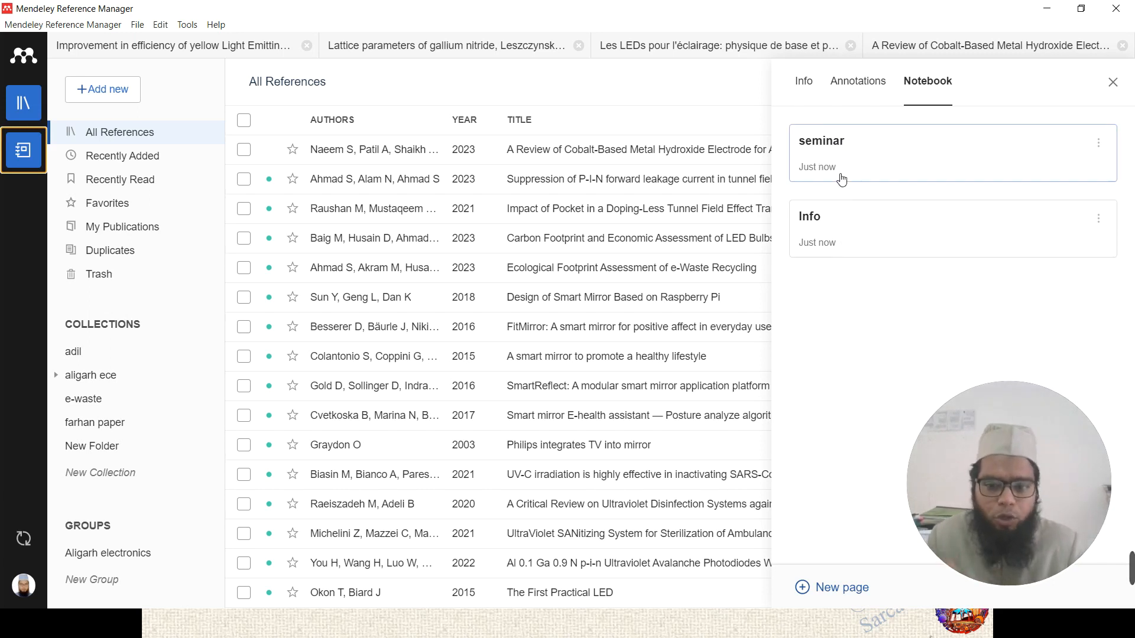
{"action": "left_click", "coordinate": [848, 240]}
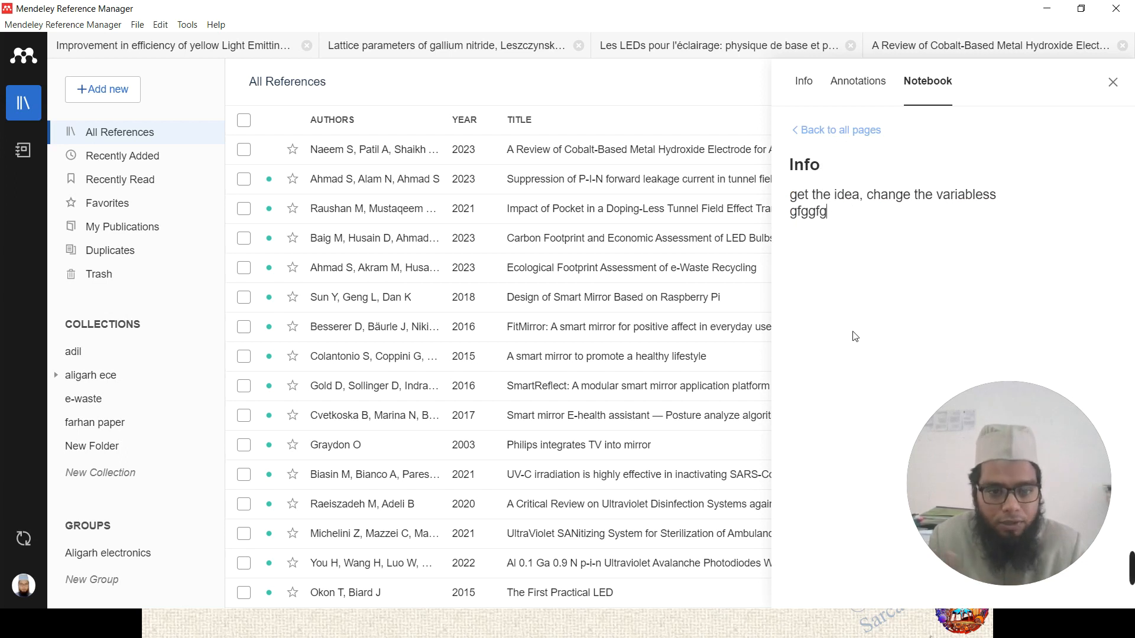
{"action": "left_click", "coordinate": [805, 131]}
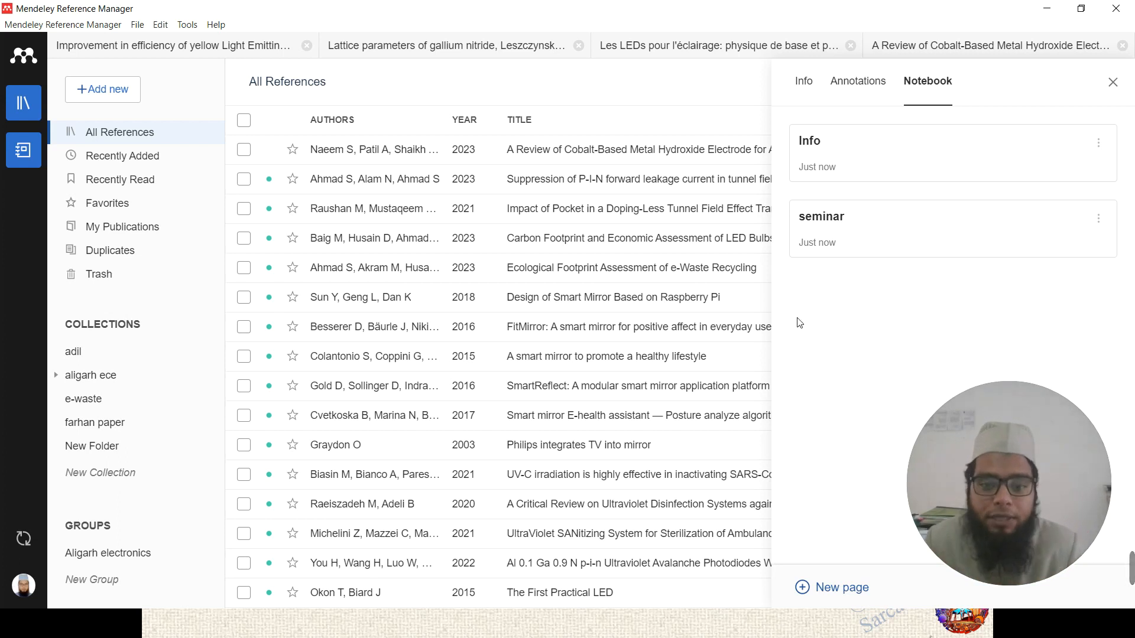
{"action": "left_click", "coordinate": [562, 246]}
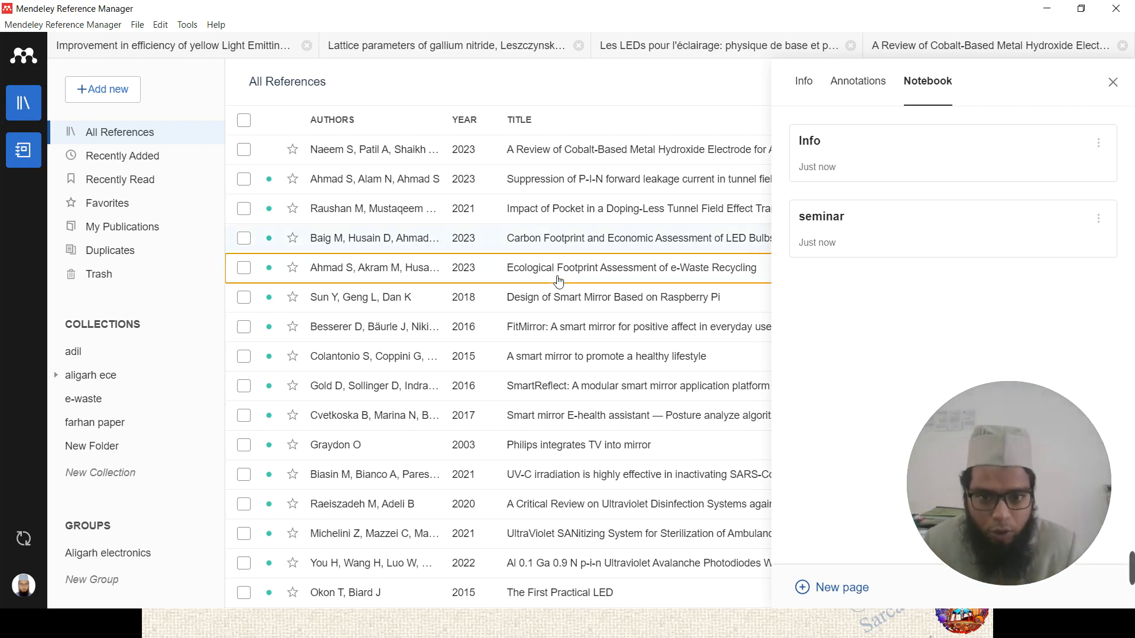
{"action": "left_click", "coordinate": [565, 152]}
{"action": "left_click", "coordinate": [582, 191]}
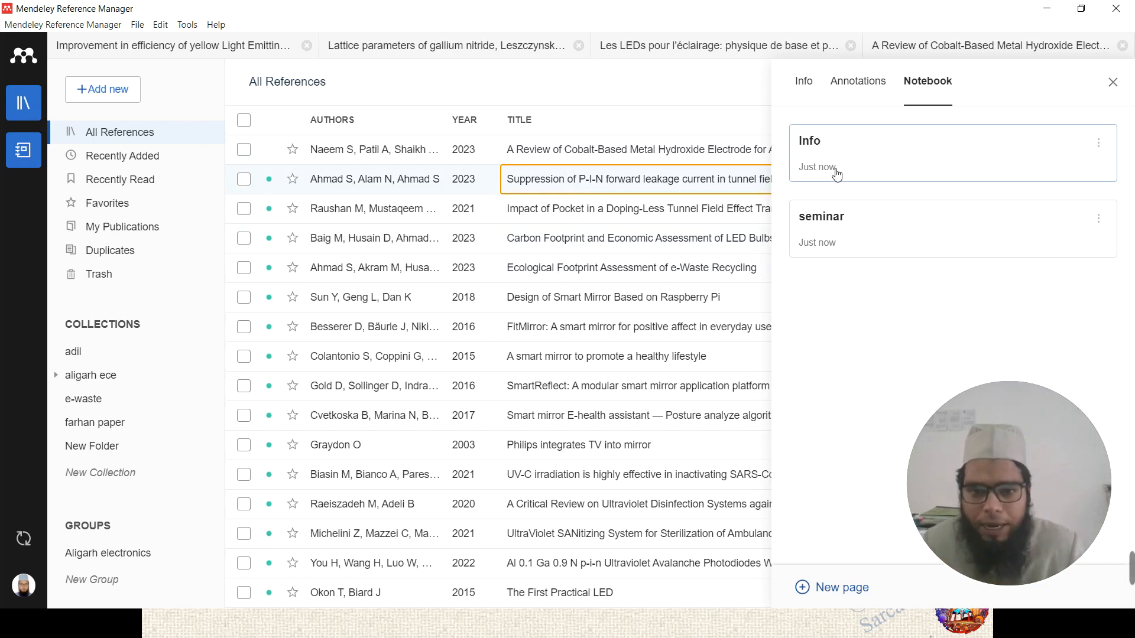
- Add the general note 'saaam fi innn' to the Impact of Pocket reference in Annotations
{"action": "left_click", "coordinate": [620, 214]}
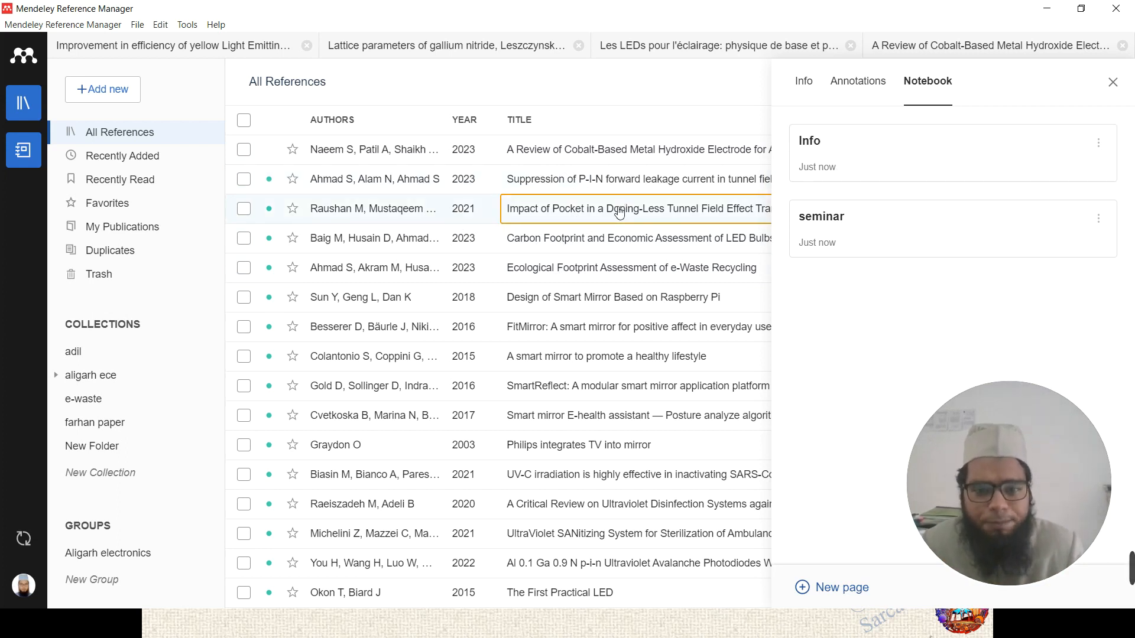
{"action": "left_click", "coordinate": [855, 81]}
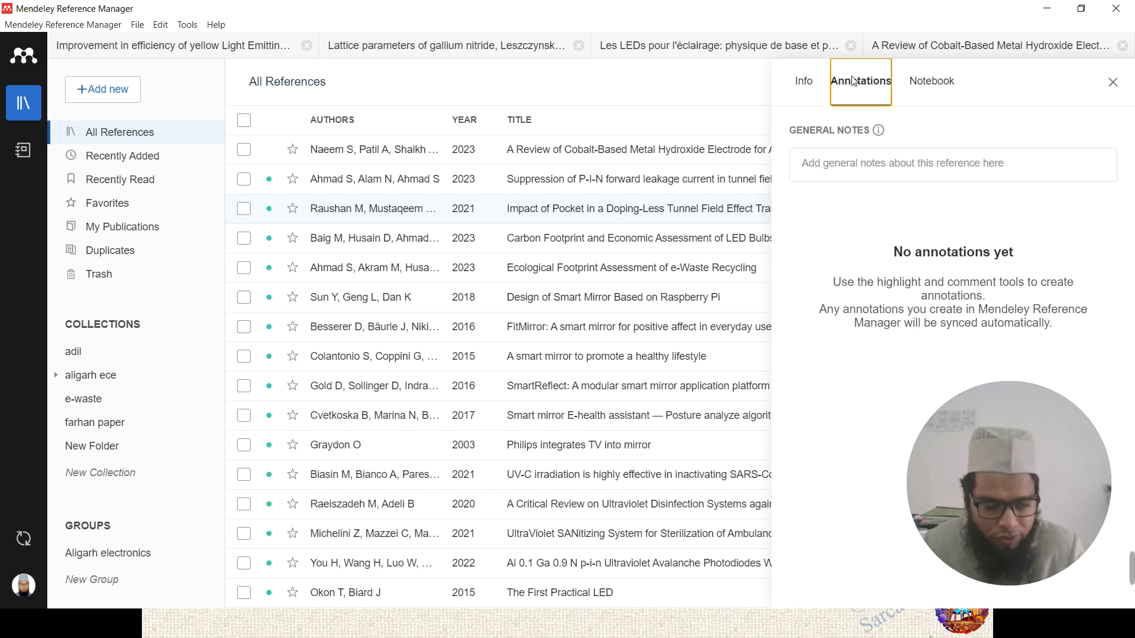
{"action": "left_click", "coordinate": [876, 166]}
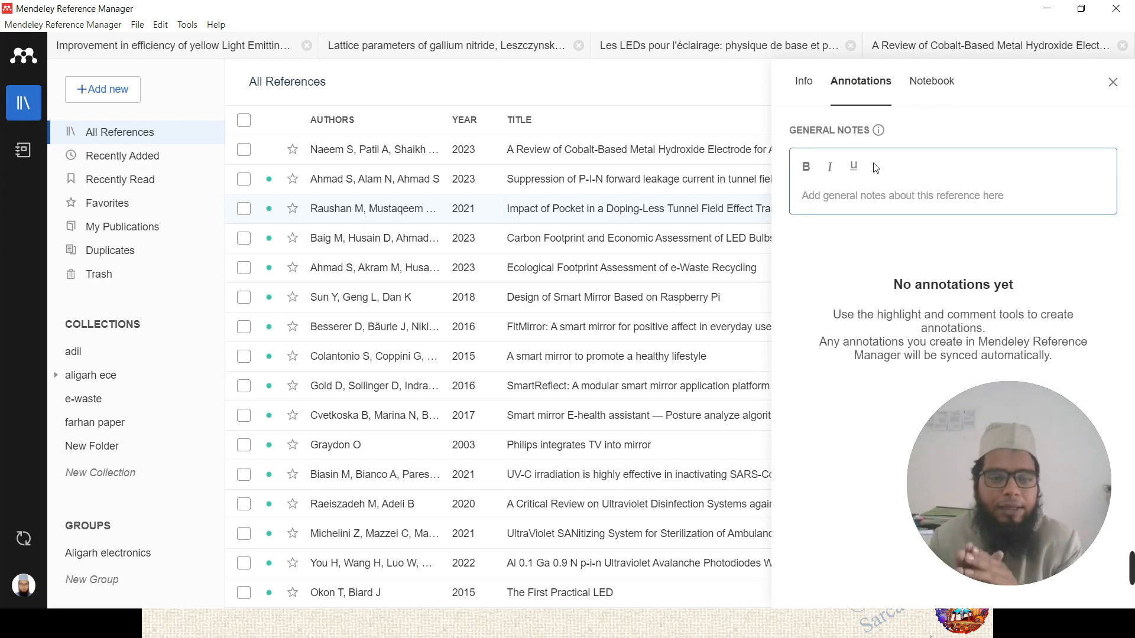
{"action": "left_click", "coordinate": [593, 185]}
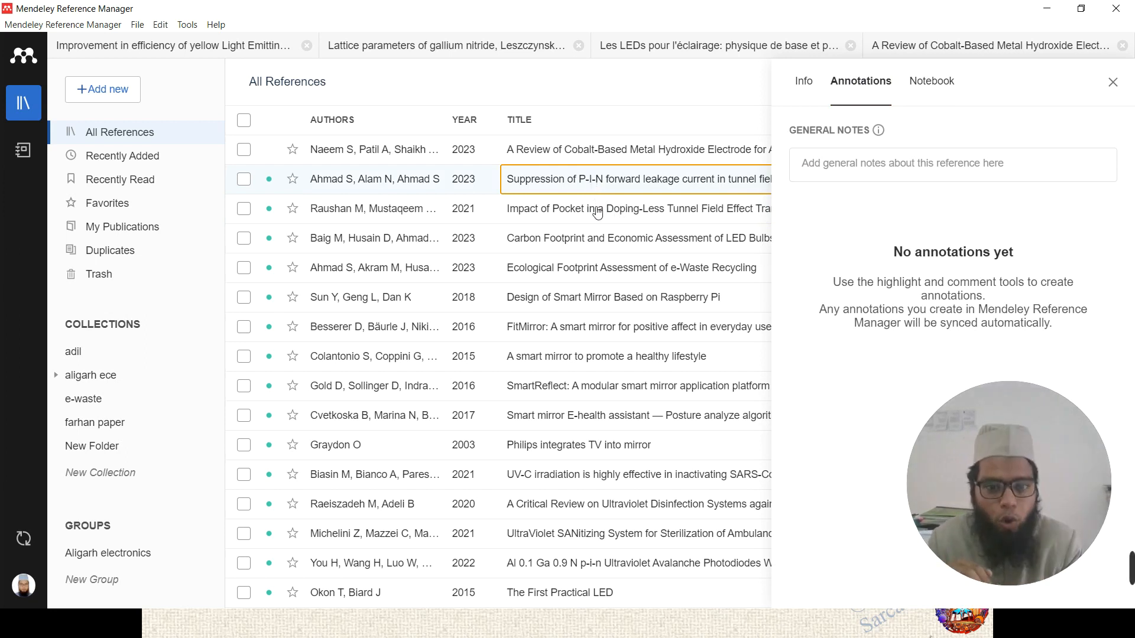
{"action": "left_click", "coordinate": [594, 209]}
{"action": "left_click", "coordinate": [861, 156]}
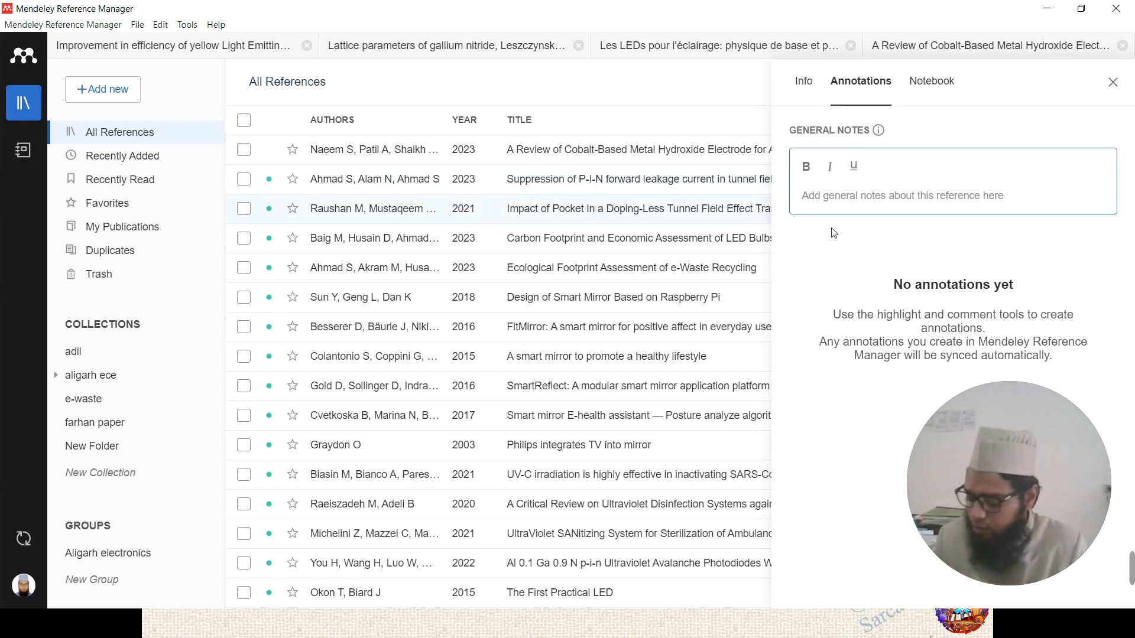
{"action": "type", "text": "saaam"}
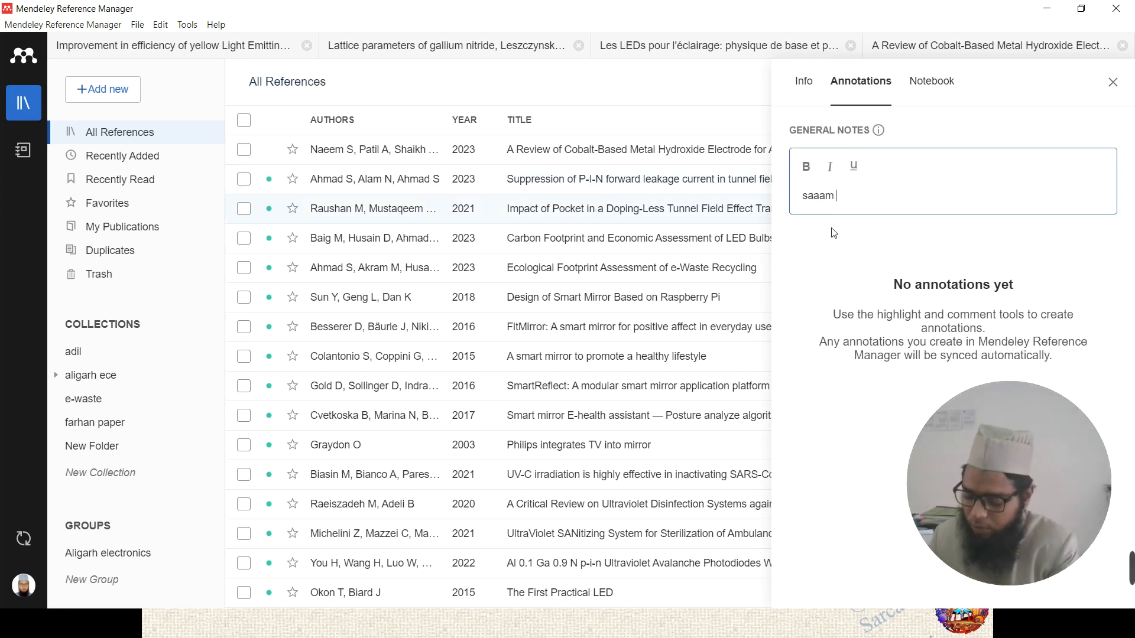
{"action": "type", "text": " fi innn"}
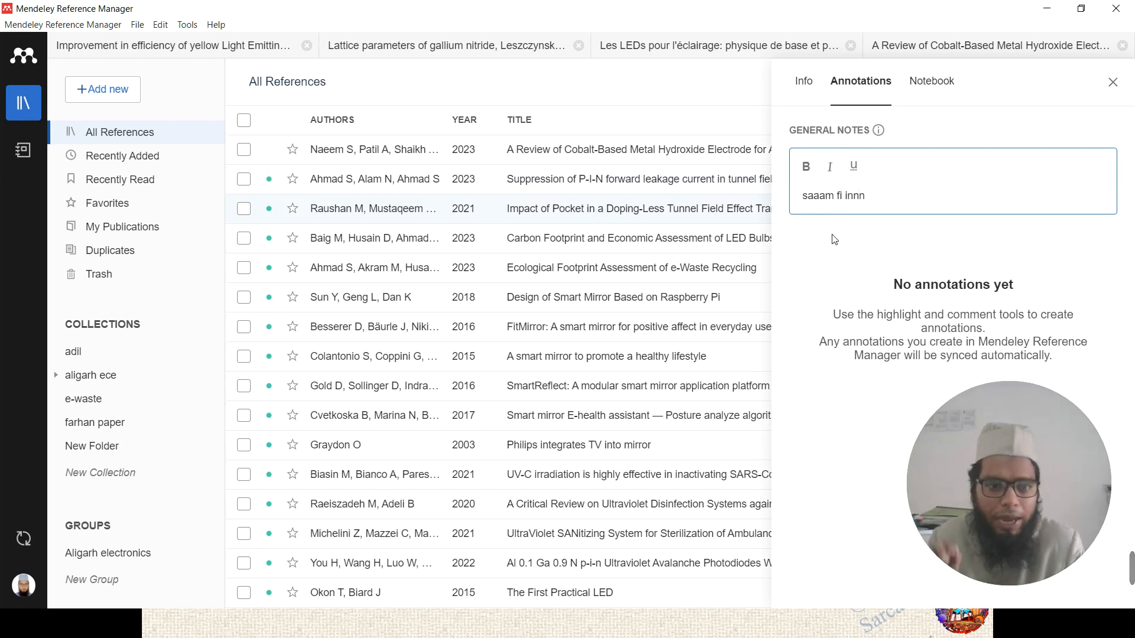
{"action": "left_click", "coordinate": [834, 239]}
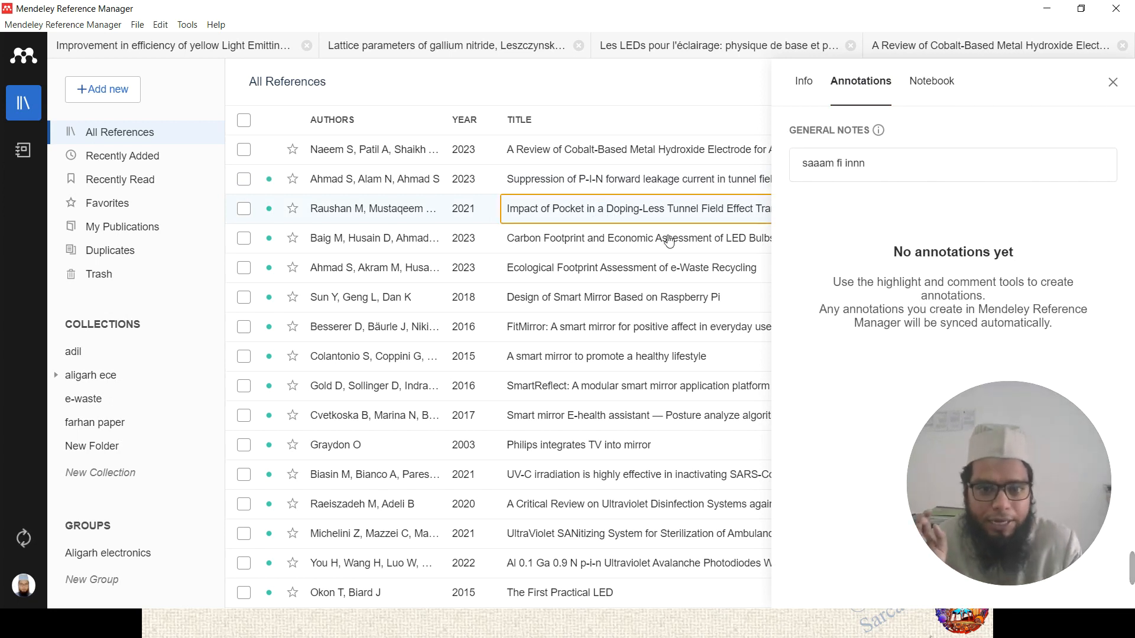
- Compare with the Suppression of P-I-N reference, then switch the side panel back to the Notebook
{"action": "left_click", "coordinate": [640, 186]}
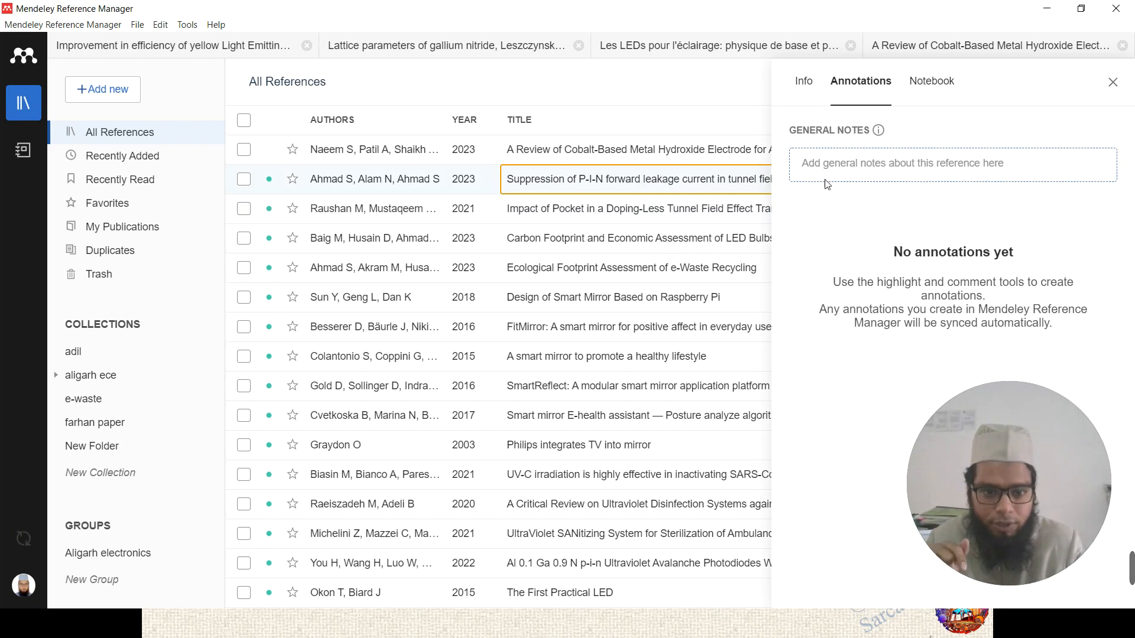
{"action": "left_click", "coordinate": [698, 207]}
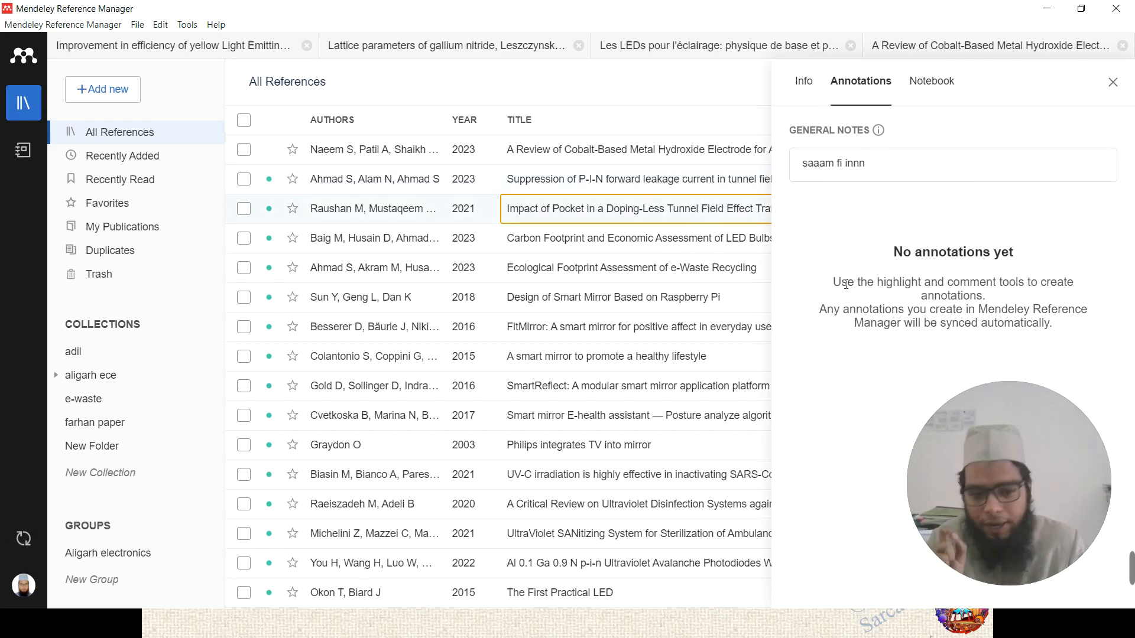
{"action": "left_click", "coordinate": [706, 183]}
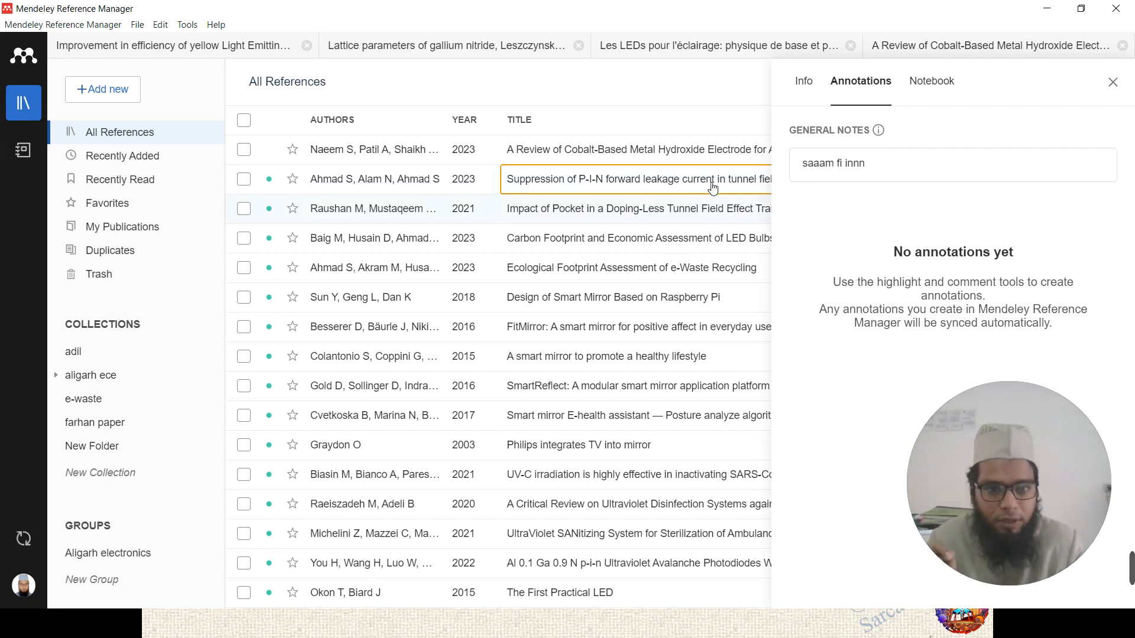
{"action": "left_click", "coordinate": [931, 85]}
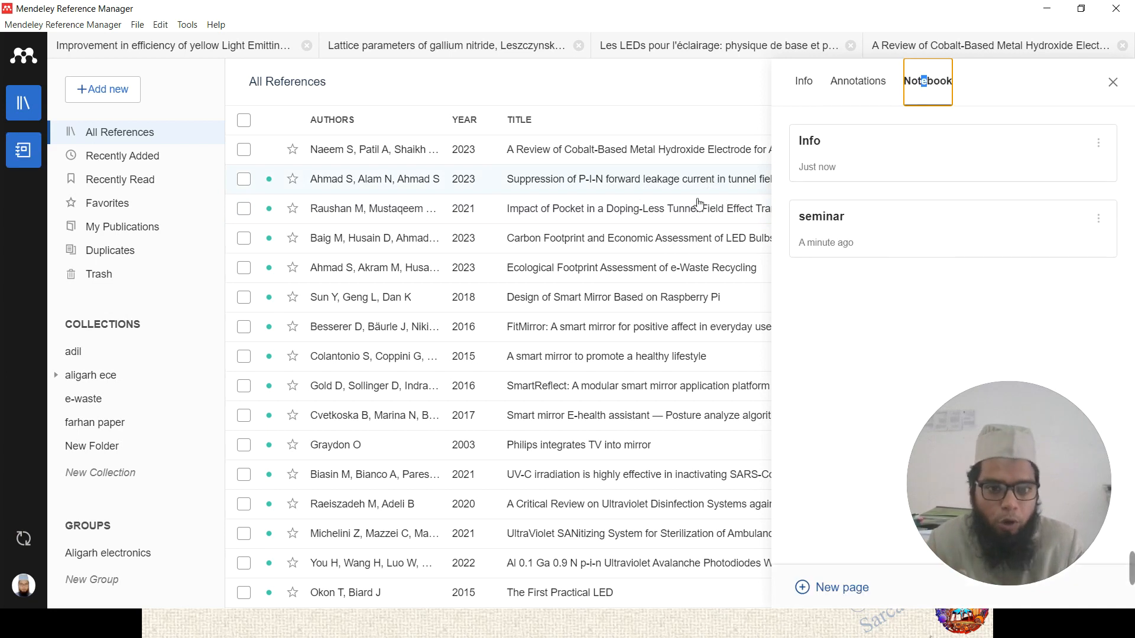
- Advance the slideshow to 'Add the references', close Mendeley's notebook panel, and return to the slideshow
{"action": "left_click", "coordinate": [663, 247]}
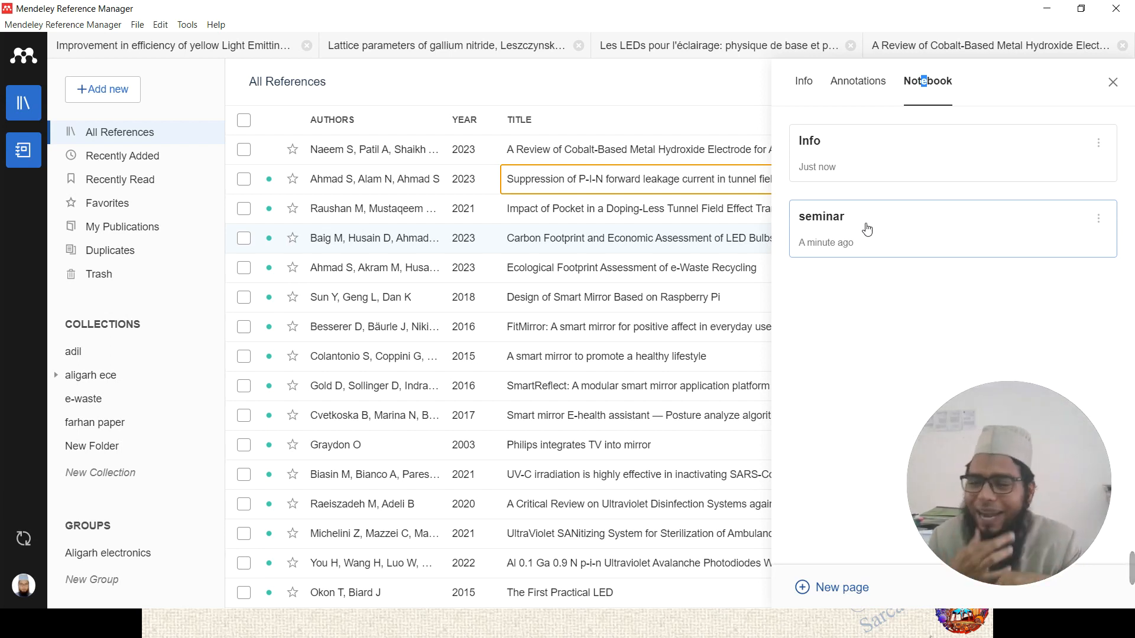
{"action": "key", "text": "alt+Tab"}
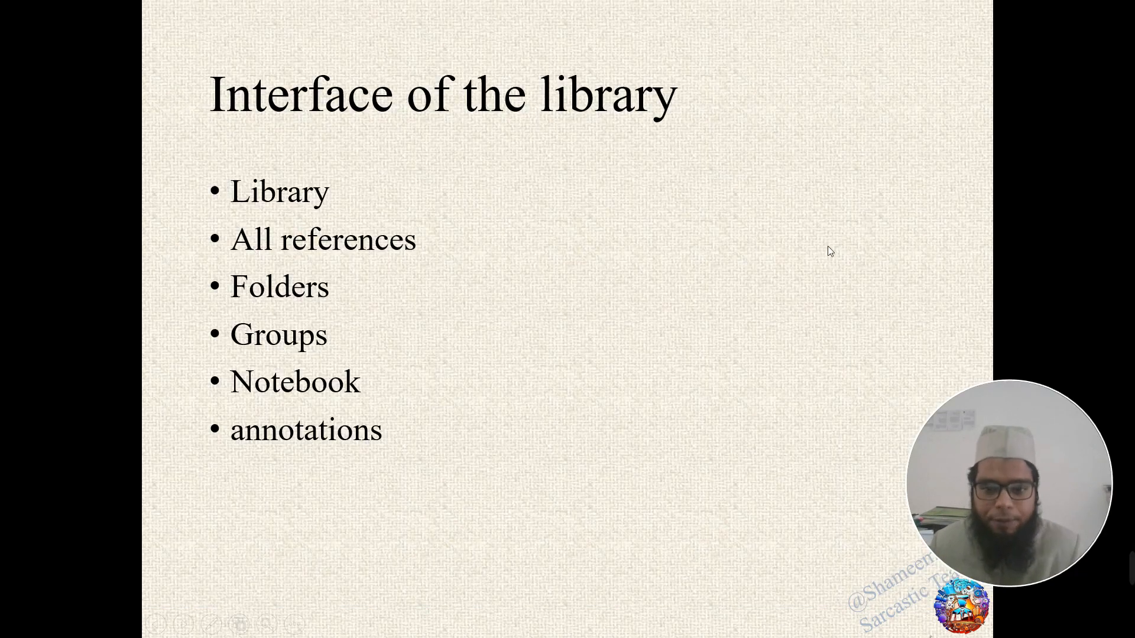
{"action": "left_click", "coordinate": [414, 275]}
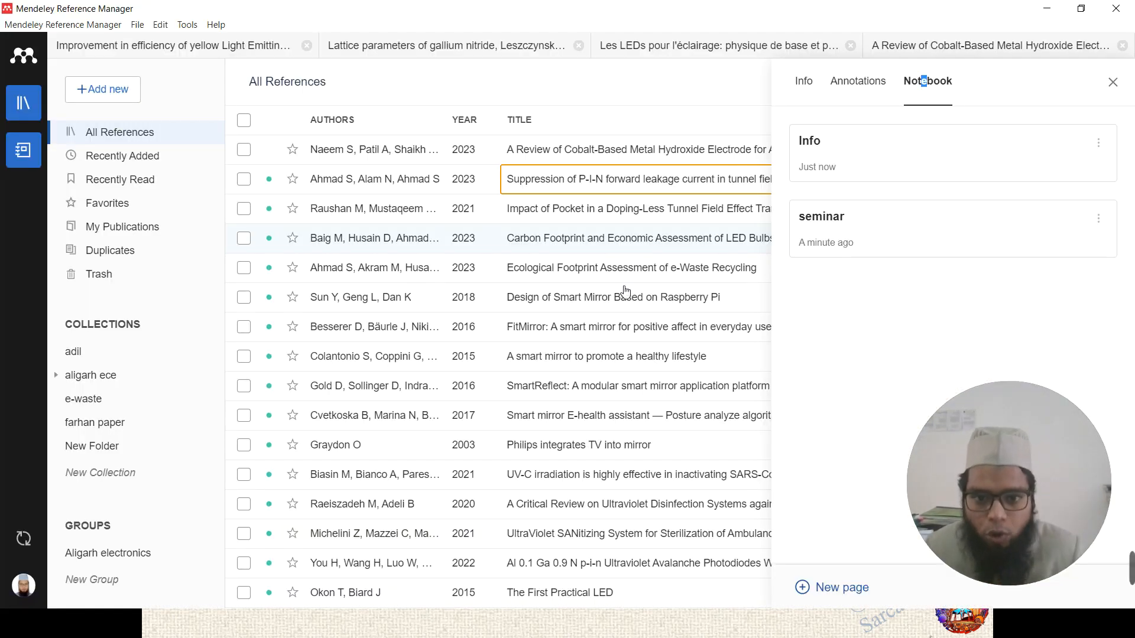
{"action": "left_click", "coordinate": [1113, 82]}
{"action": "key", "text": "alt+Tab"}
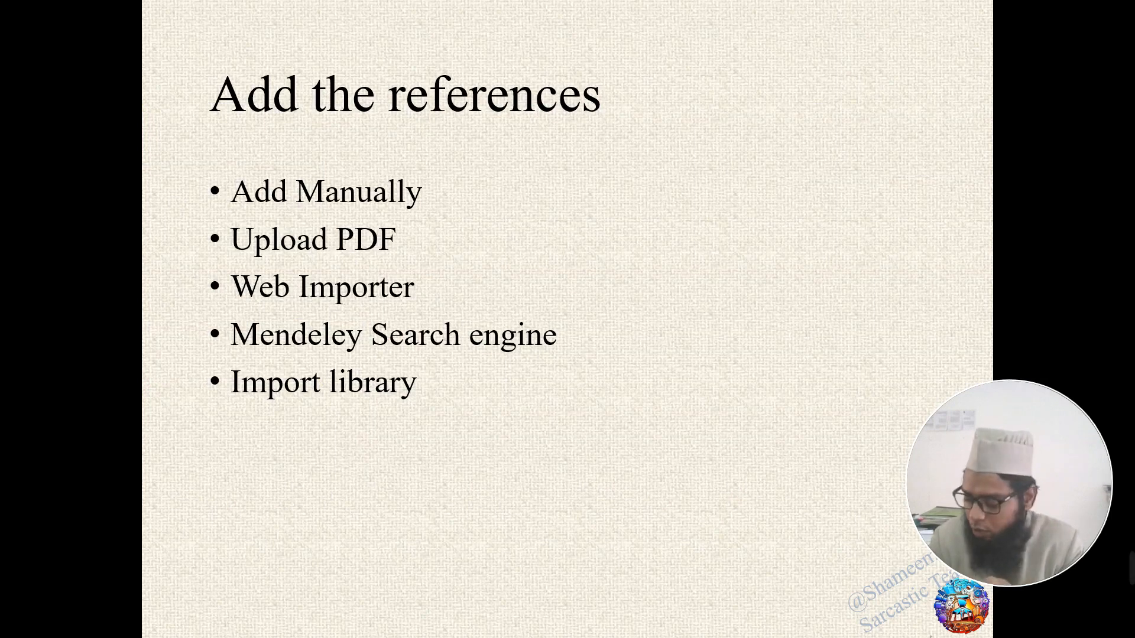
- Switch from the slideshow back to the Mendeley library and open the Windows Start menu
{"action": "key", "text": "alt+Tab"}
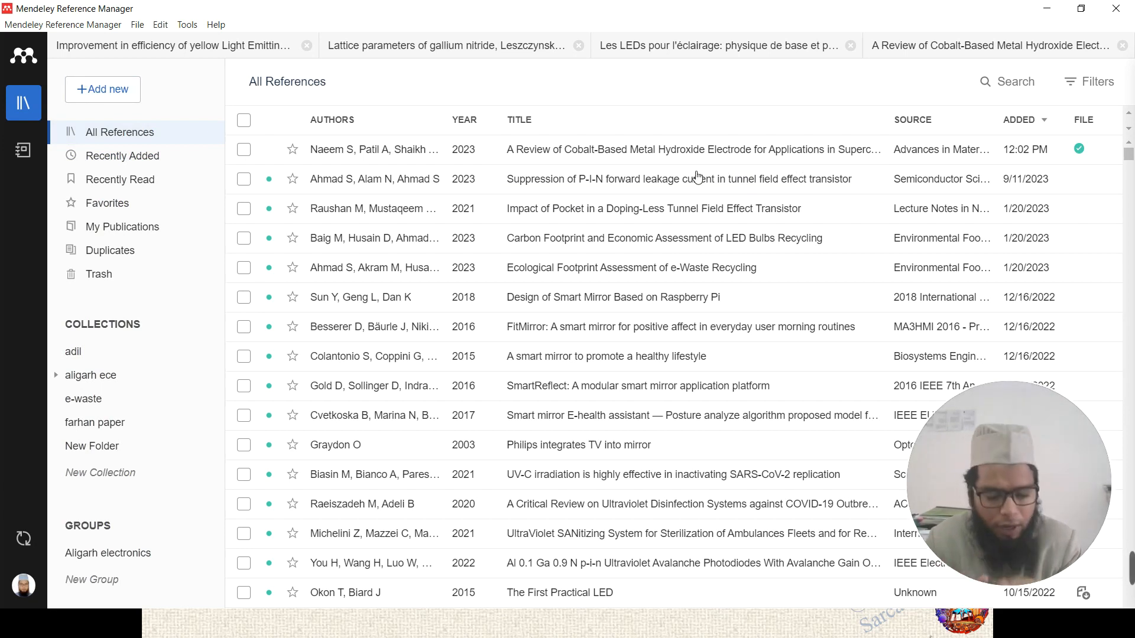
{"action": "key", "text": "super"}
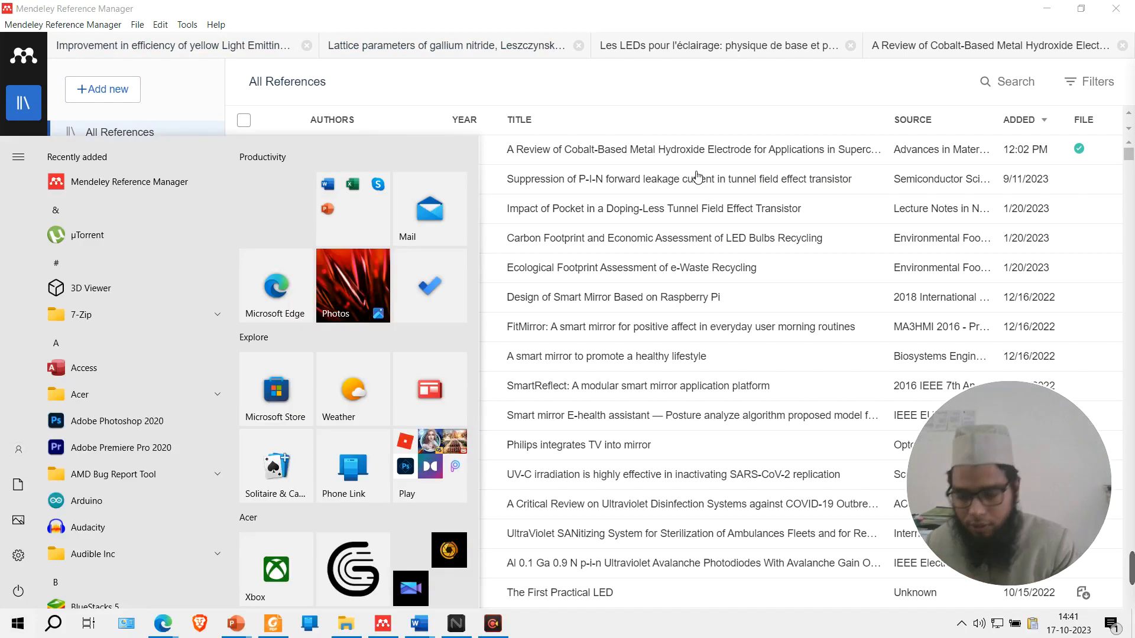
- Launch a second Mendeley window, maximize it, and list All References
{"action": "left_click", "coordinate": [130, 191]}
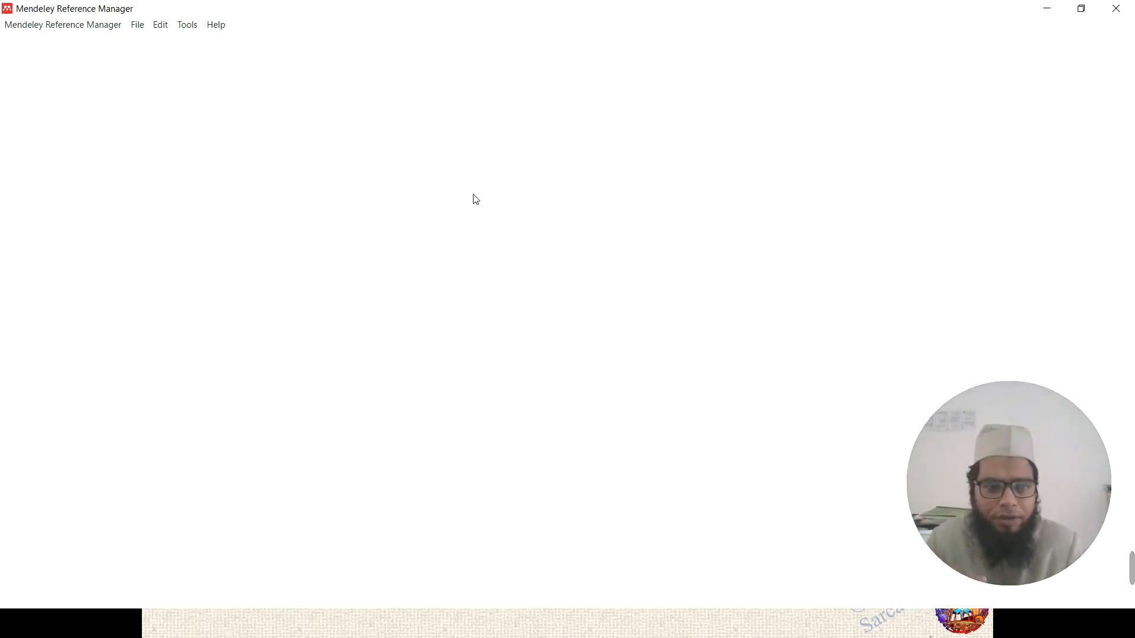
{"action": "left_click_drag", "start_coordinate": [392, 14], "coordinate": [499, 84]}
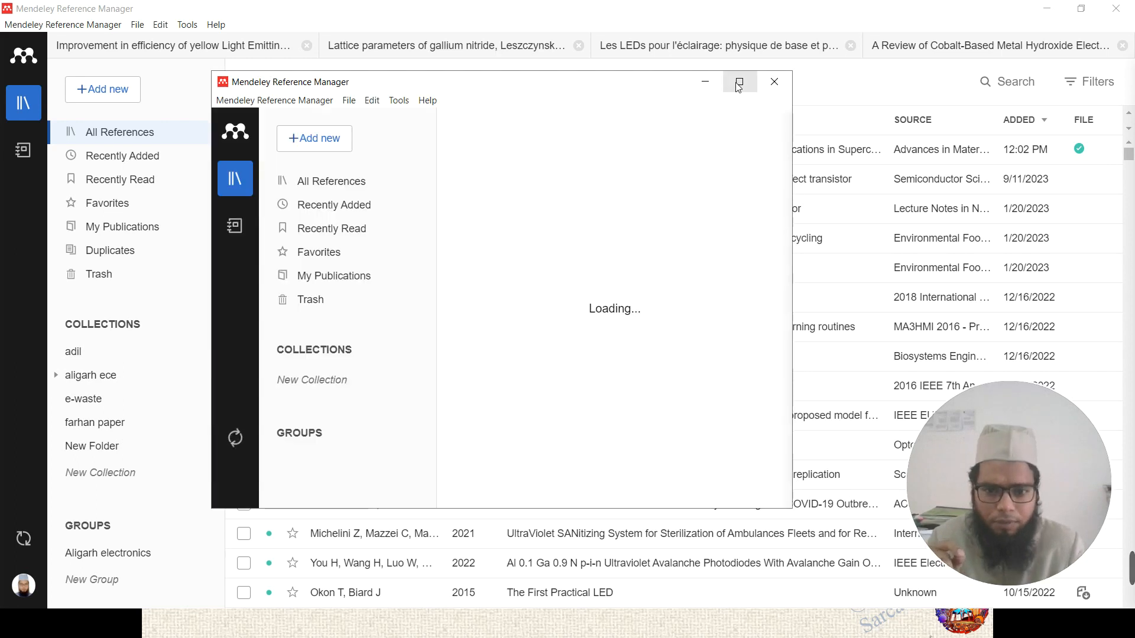
{"action": "left_click", "coordinate": [739, 81]}
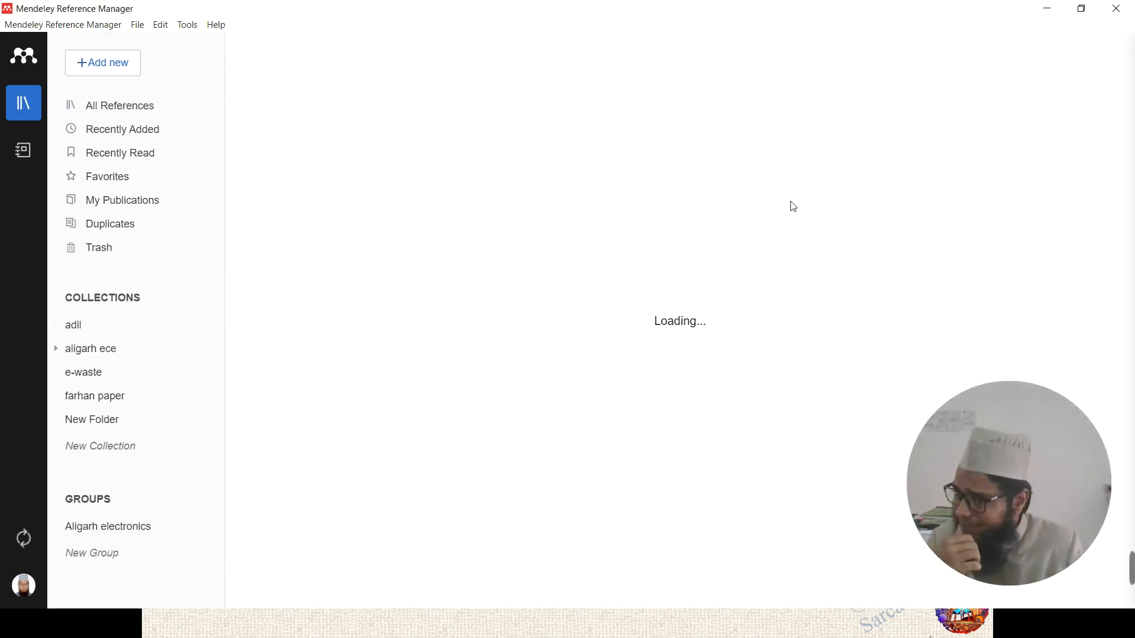
{"action": "left_click", "coordinate": [109, 109]}
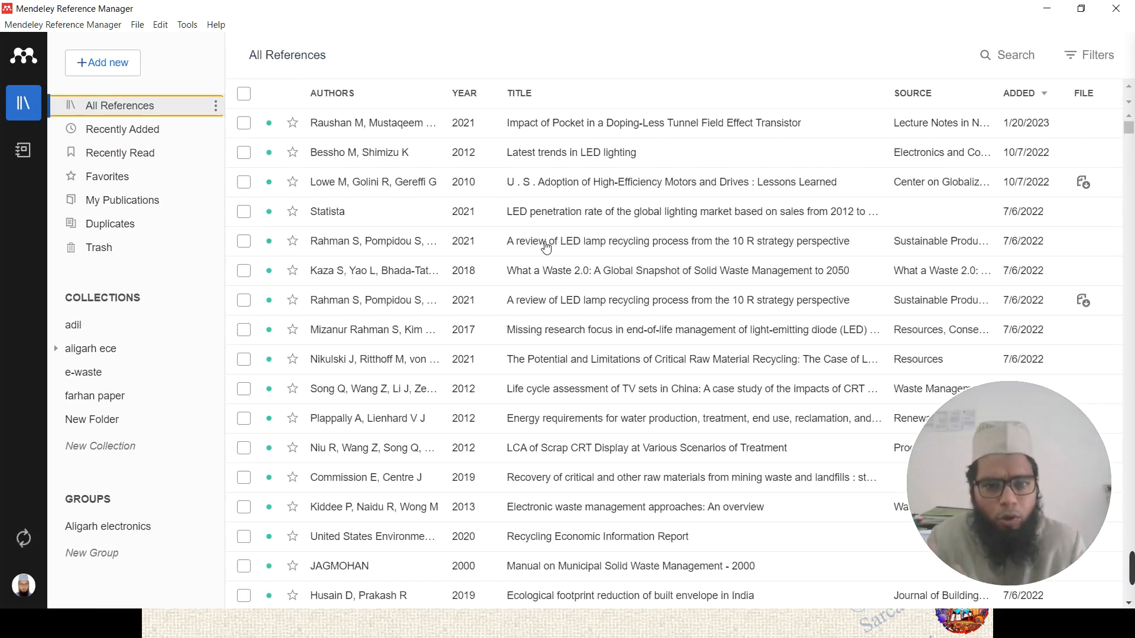
- Open the blank Add entry manually form from the + Add new menu
{"action": "left_click", "coordinate": [112, 67]}
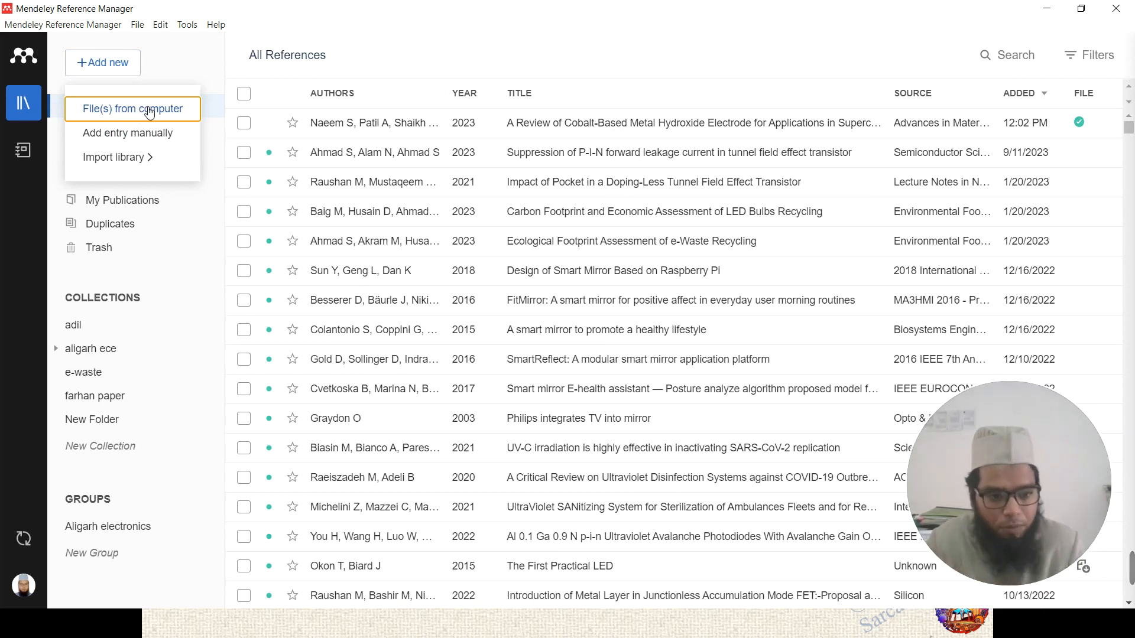
{"action": "left_click", "coordinate": [144, 140]}
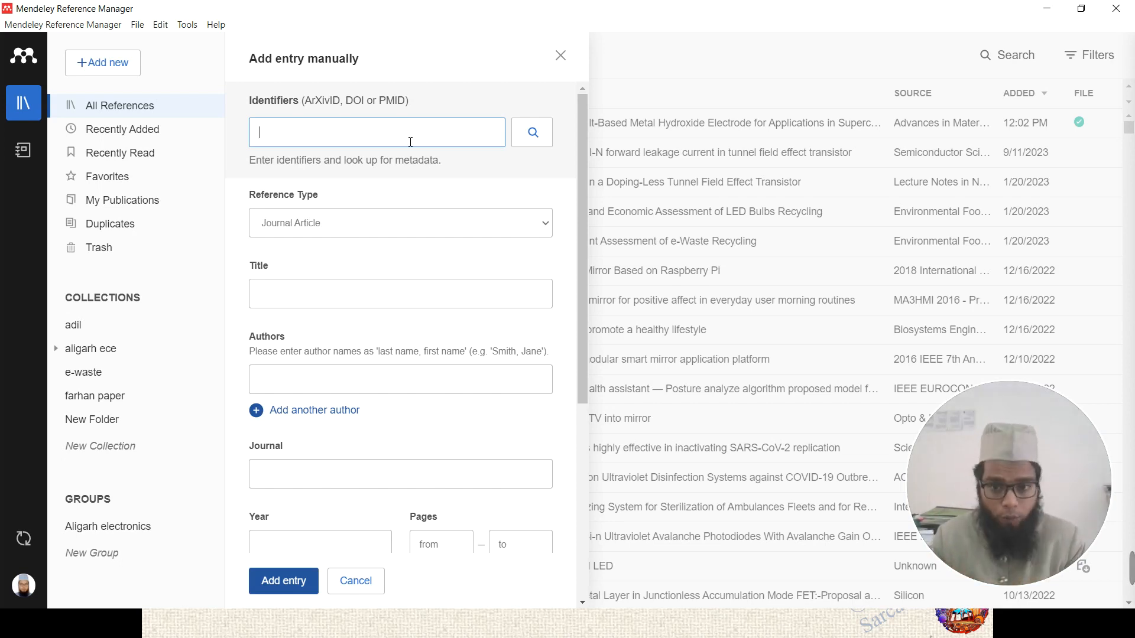
{"action": "left_click", "coordinate": [531, 229]}
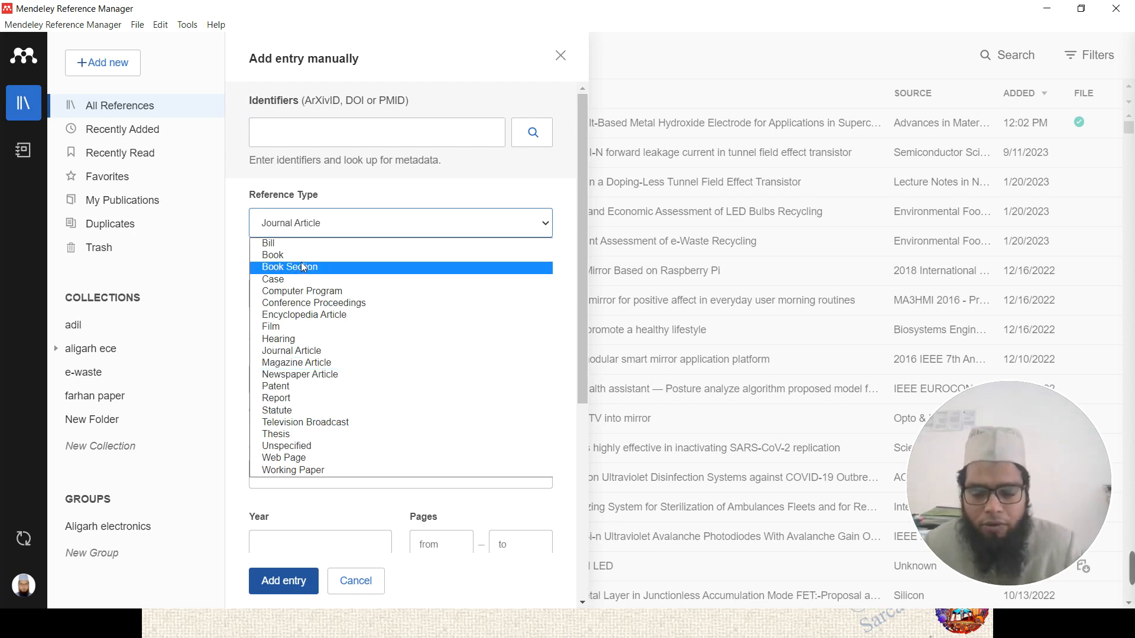
{"action": "left_click", "coordinate": [310, 352]}
{"action": "left_click", "coordinate": [314, 286]}
{"action": "left_click", "coordinate": [342, 345]}
{"action": "scroll", "coordinate": [342, 352], "scroll_direction": "down", "scroll_amount": 3}
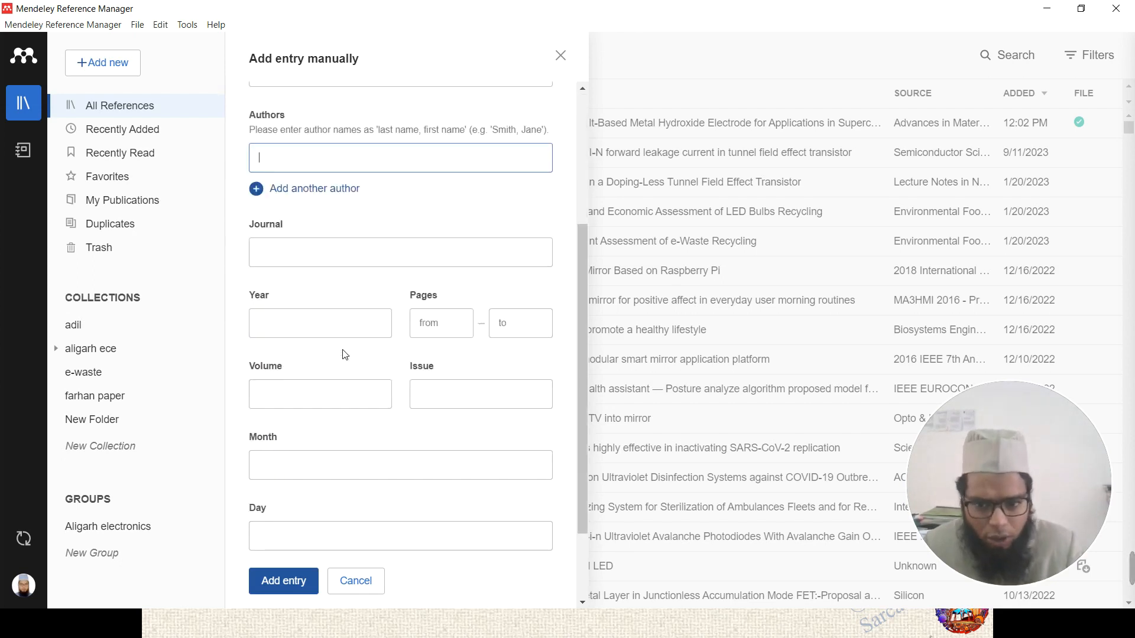
{"action": "scroll", "coordinate": [344, 257], "scroll_direction": "up", "scroll_amount": 1}
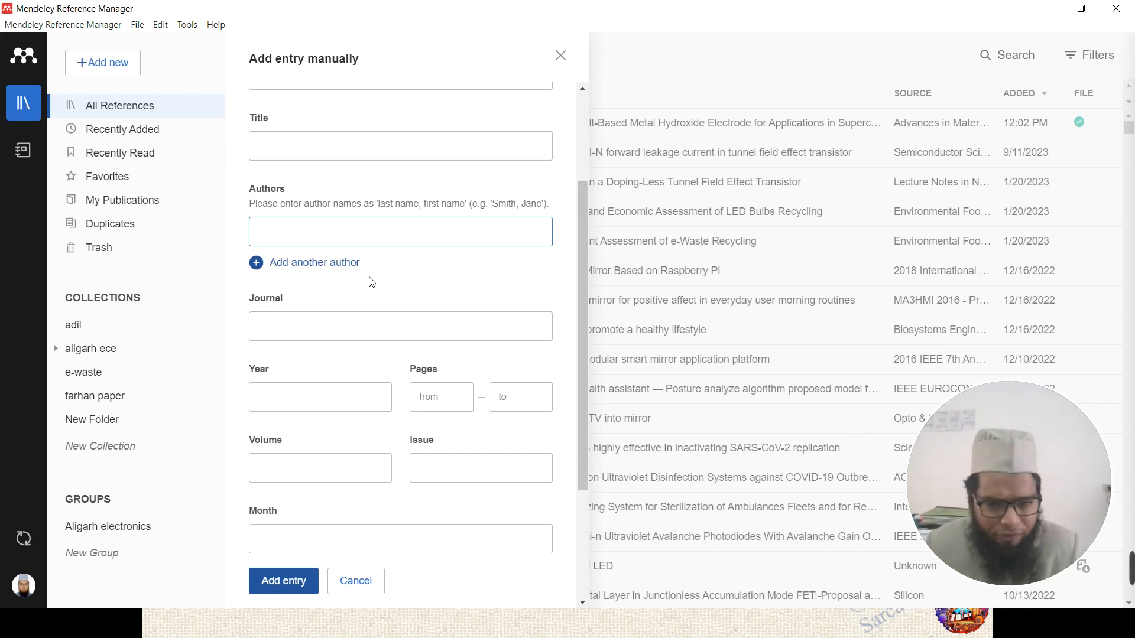
{"action": "scroll", "coordinate": [340, 323], "scroll_direction": "down", "scroll_amount": 1}
{"action": "left_click", "coordinate": [309, 241]}
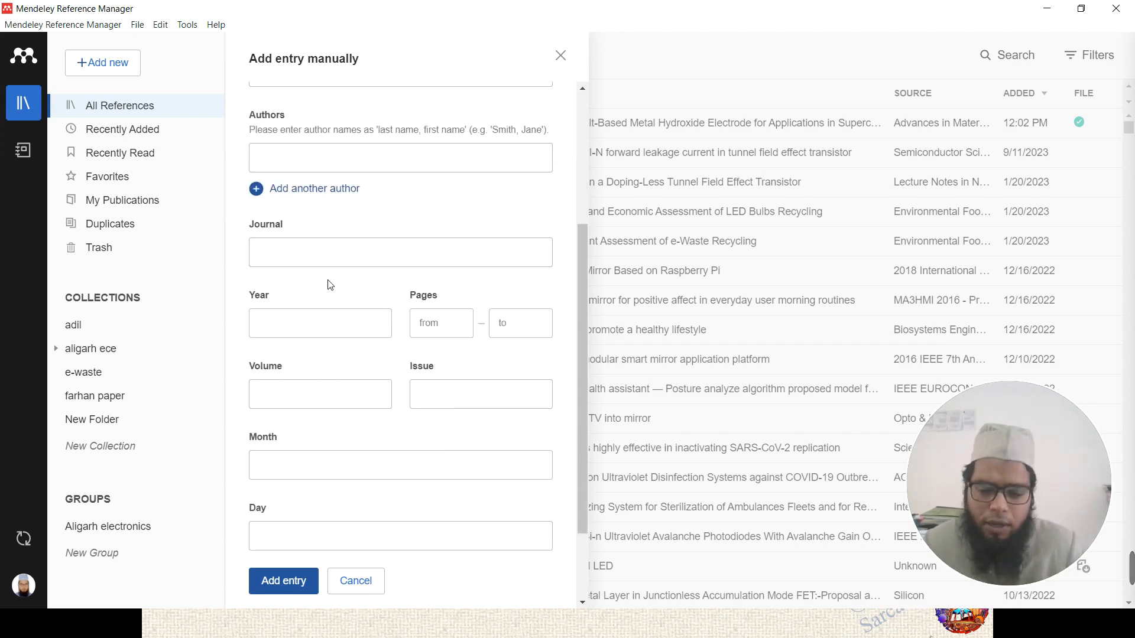
{"action": "scroll", "coordinate": [332, 285], "scroll_direction": "up", "scroll_amount": 2}
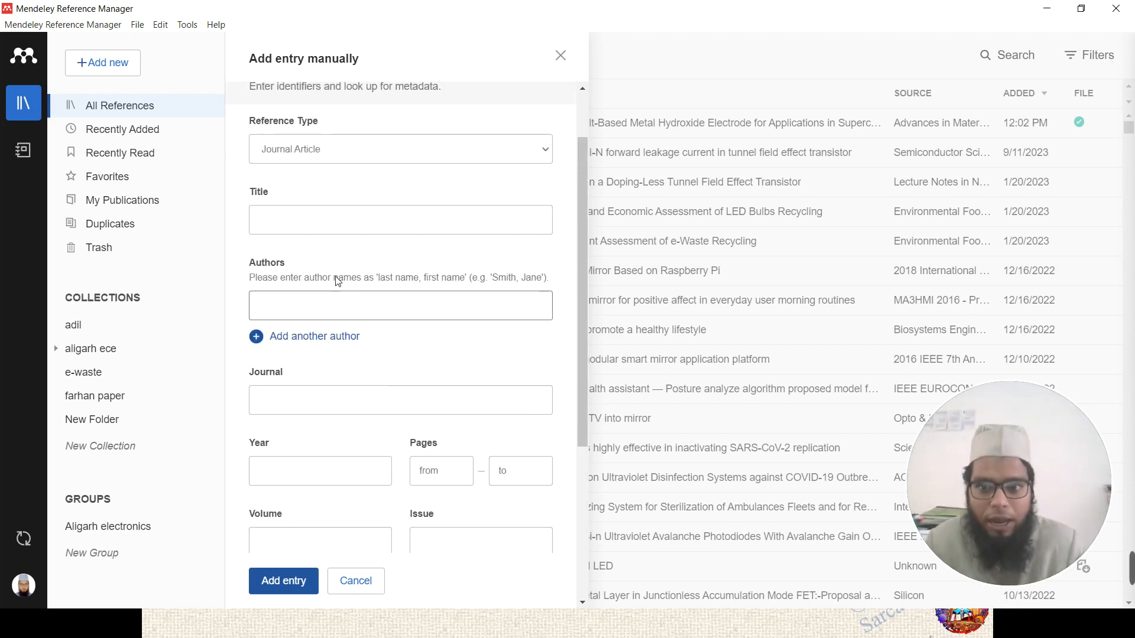
{"action": "left_click", "coordinate": [331, 153]}
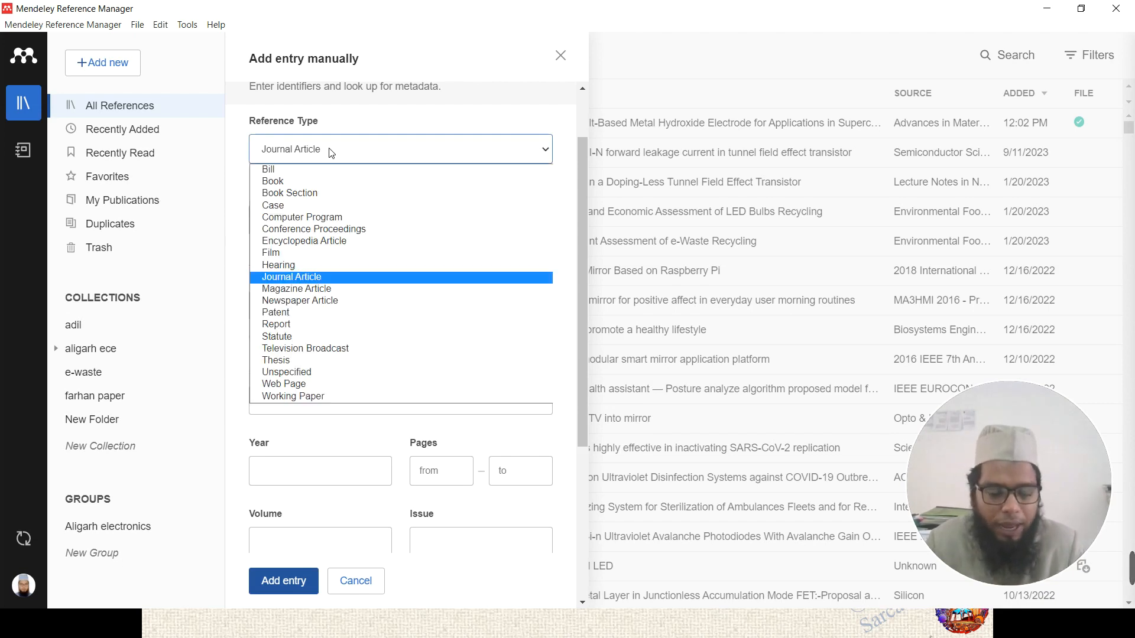
- Try Magazine Article as the reference type, adding and then removing a second author field
{"action": "left_click", "coordinate": [308, 291]}
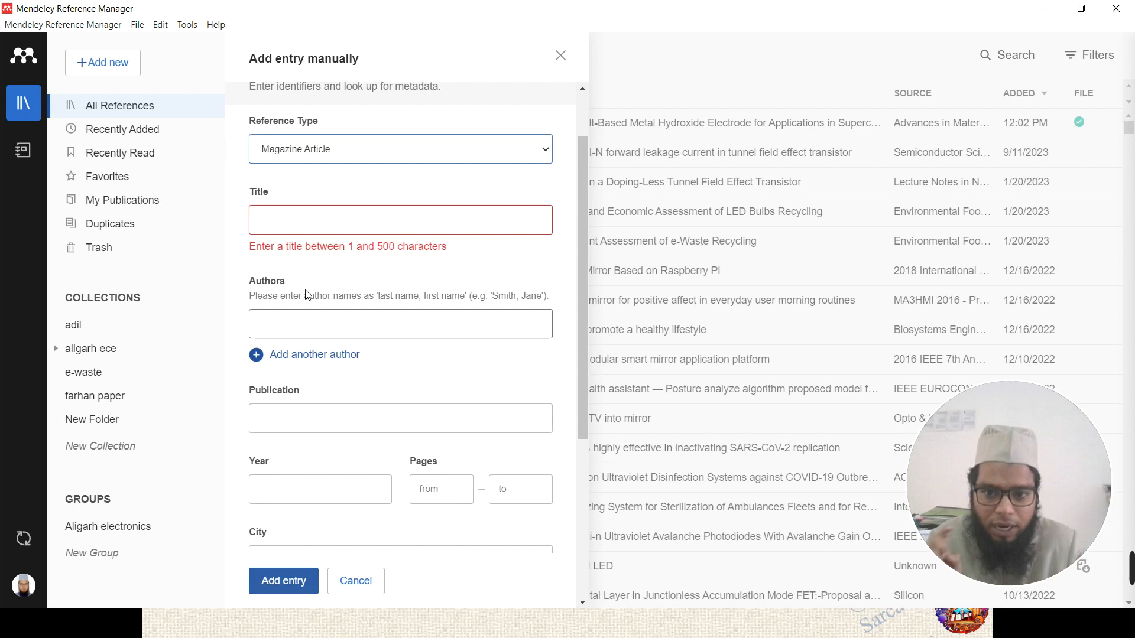
{"action": "left_click", "coordinate": [345, 357]}
{"action": "left_click", "coordinate": [536, 361]}
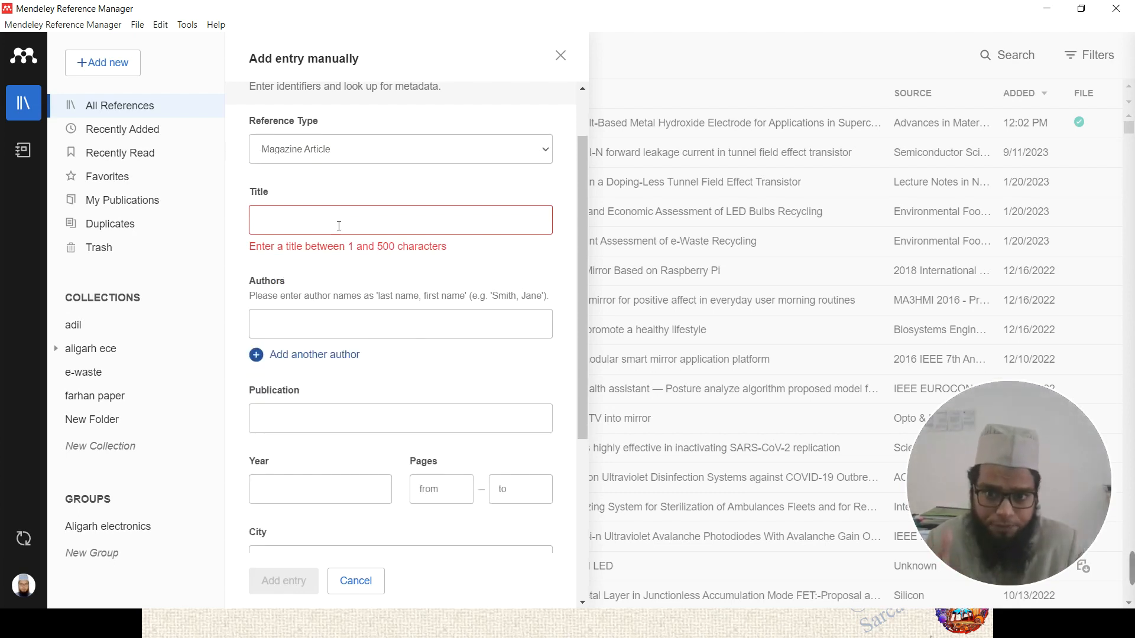
{"action": "scroll", "coordinate": [389, 448], "scroll_direction": "down", "scroll_amount": 1}
{"action": "scroll", "coordinate": [331, 428], "scroll_direction": "down", "scroll_amount": 1}
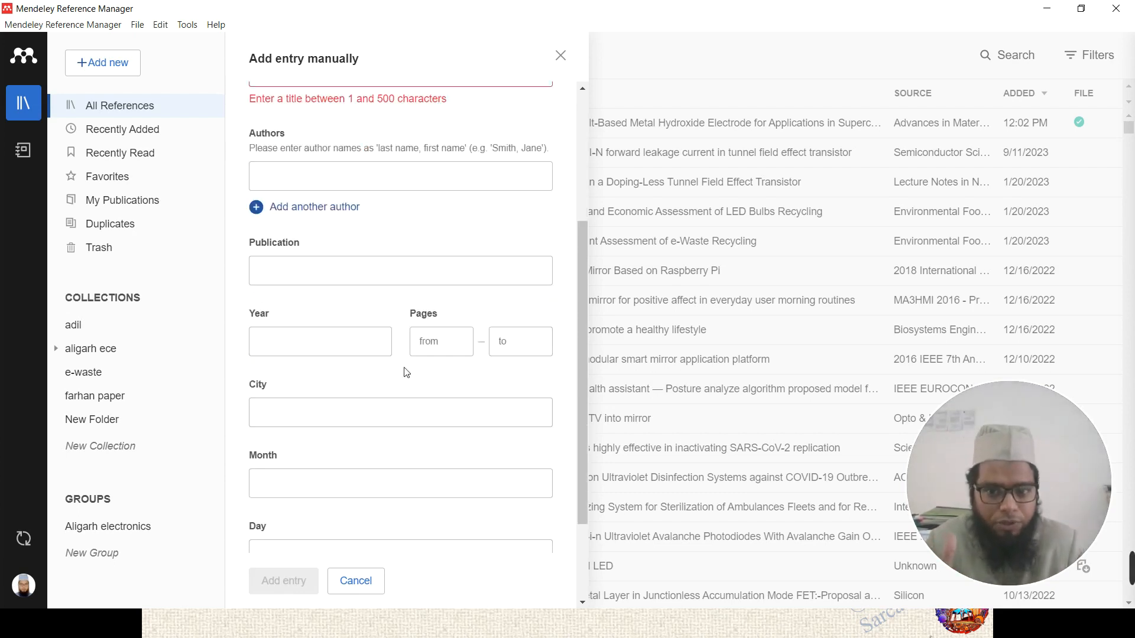
{"action": "scroll", "coordinate": [413, 307], "scroll_direction": "up", "scroll_amount": 2}
- Switch the reference type back to Journal Article, then settle on Case
{"action": "left_click", "coordinate": [349, 151]}
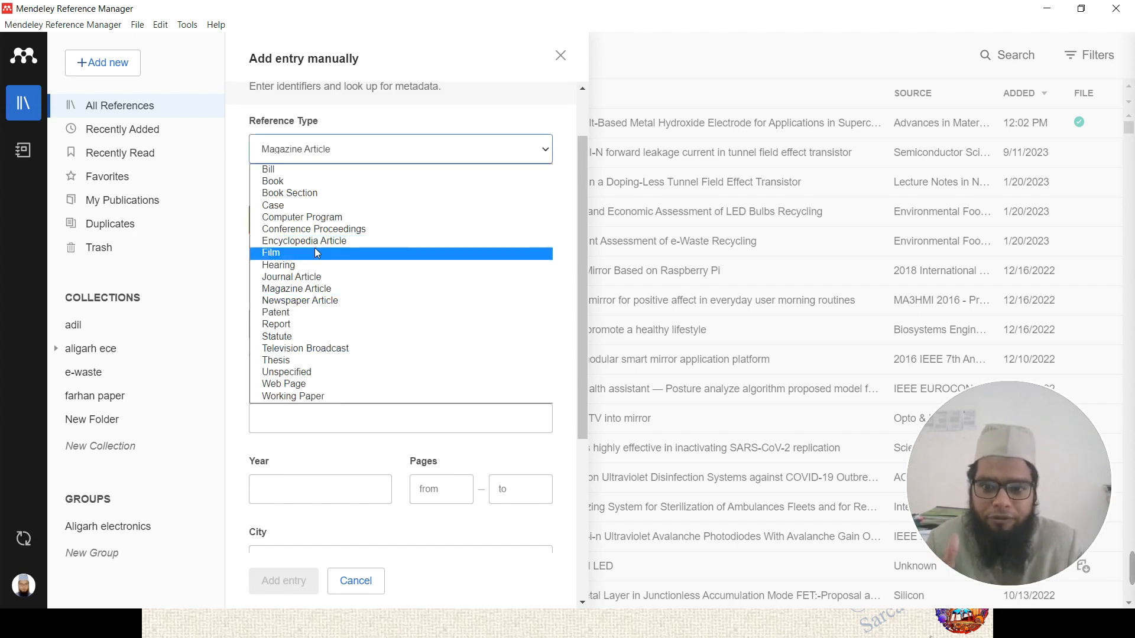
{"action": "left_click", "coordinate": [311, 278]}
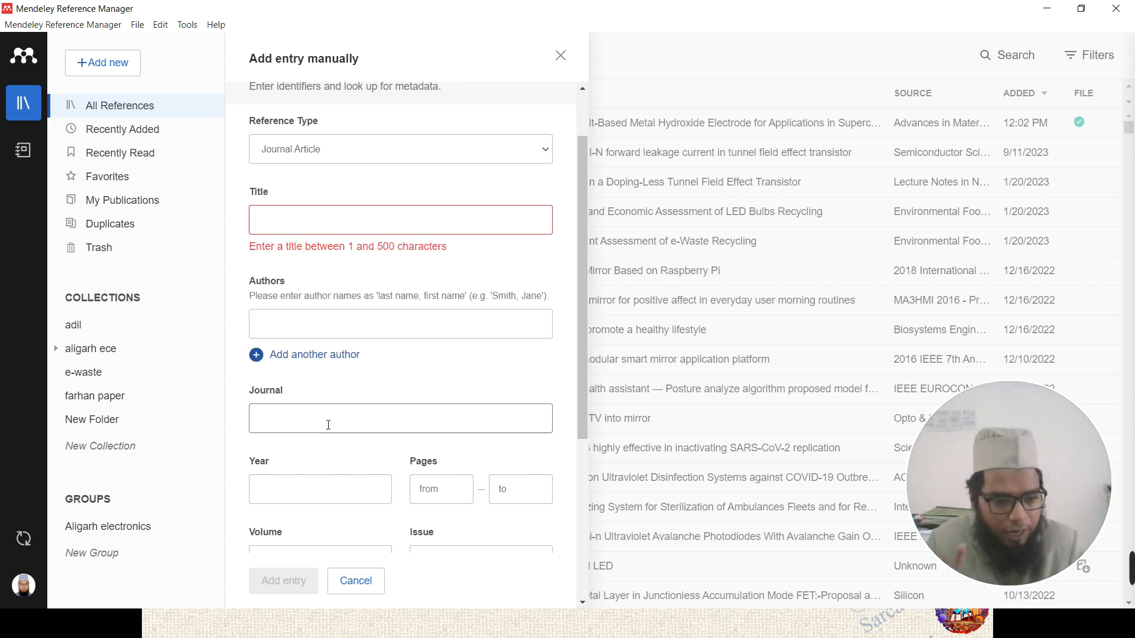
{"action": "scroll", "coordinate": [498, 381], "scroll_direction": "up", "scroll_amount": 1}
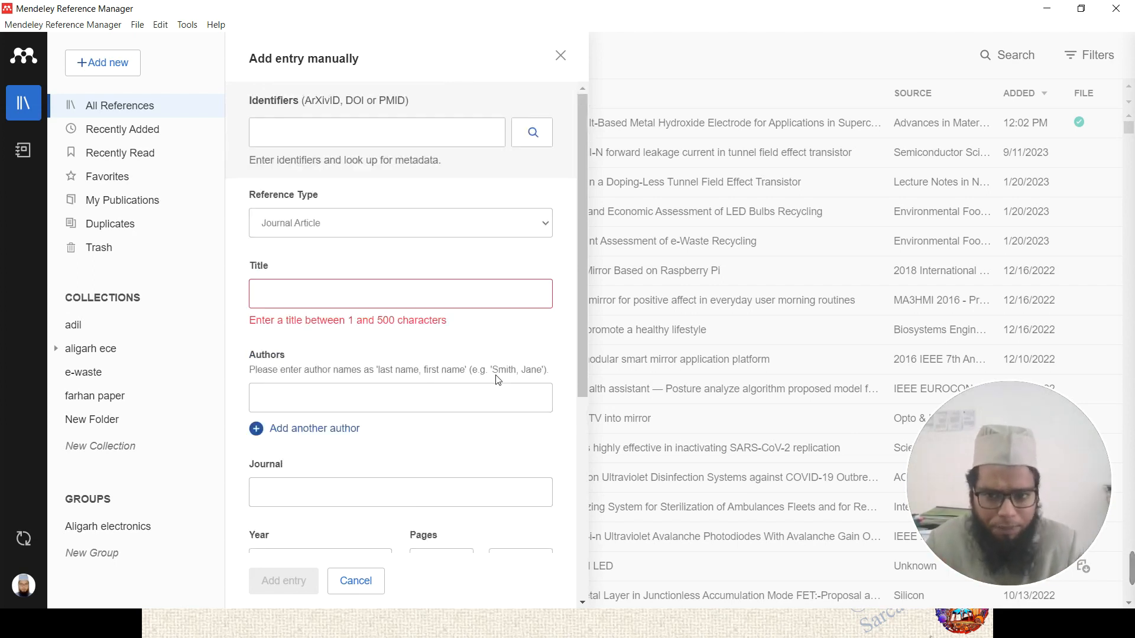
{"action": "left_click", "coordinate": [413, 224]}
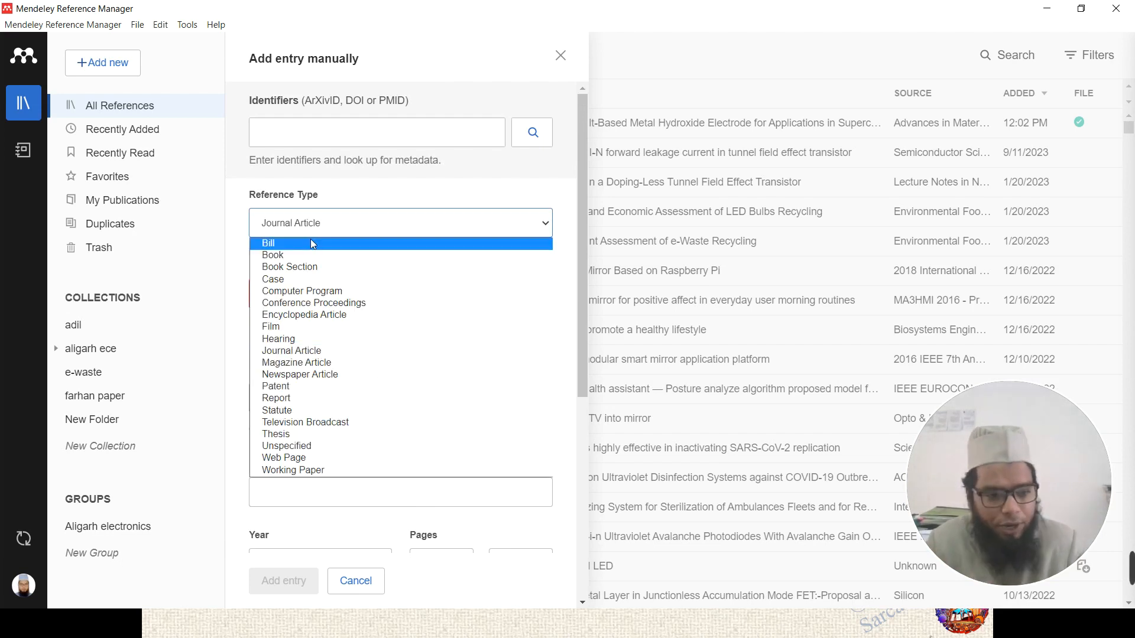
{"action": "left_click", "coordinate": [287, 280]}
{"action": "scroll", "coordinate": [439, 375], "scroll_direction": "down", "scroll_amount": 3}
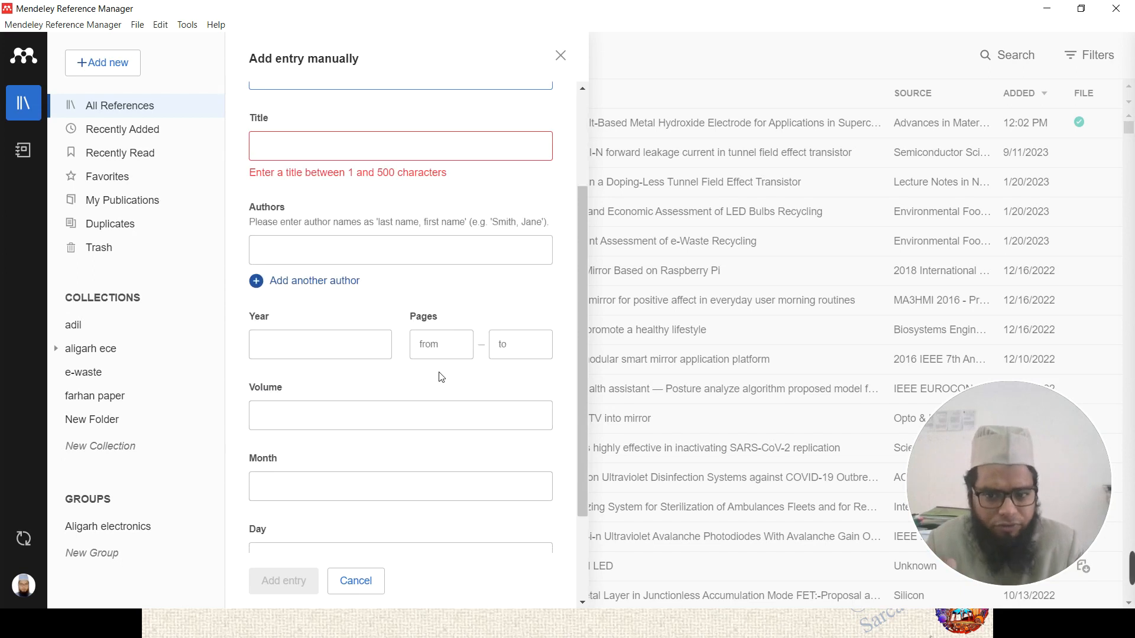
{"action": "scroll", "coordinate": [441, 372], "scroll_direction": "up", "scroll_amount": 3}
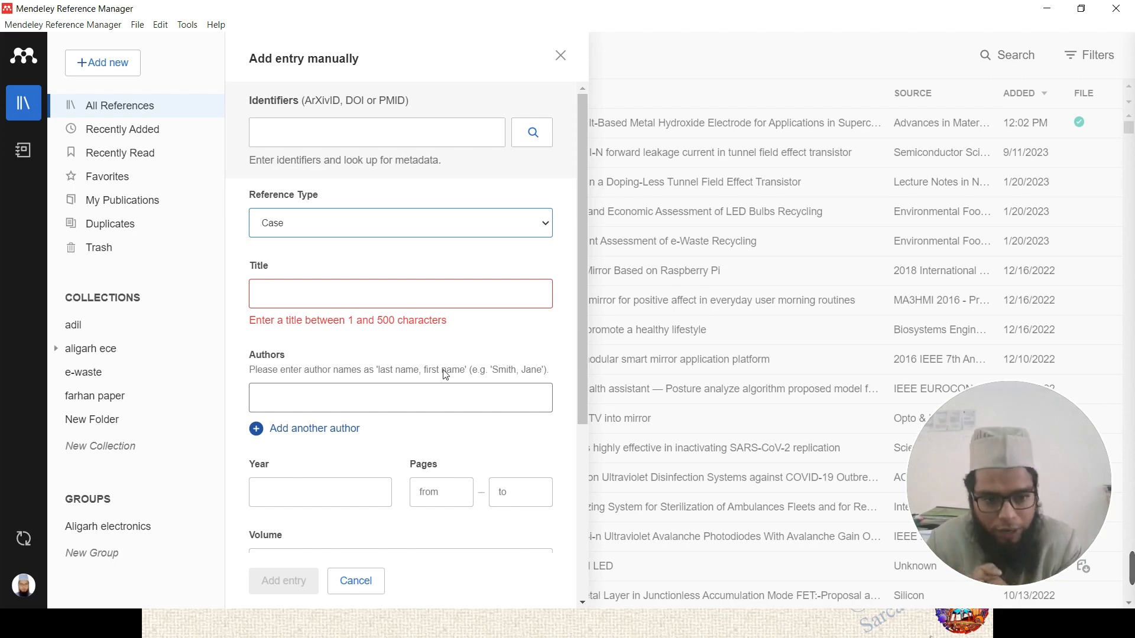
{"action": "scroll", "coordinate": [437, 374], "scroll_direction": "down", "scroll_amount": 5}
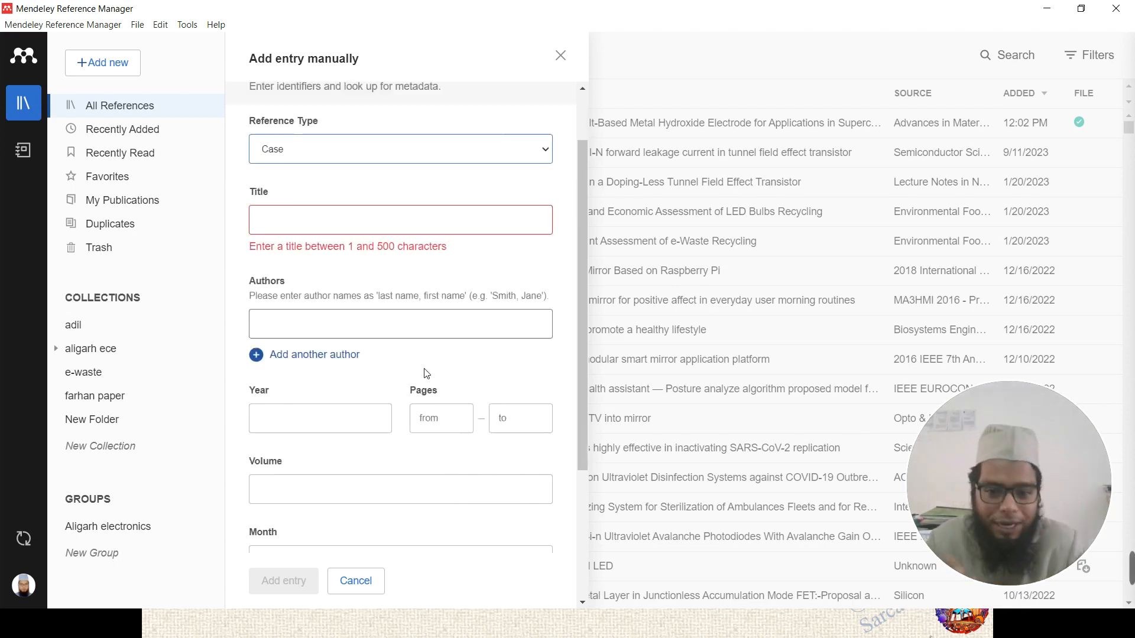
- Put the caret in the Abstract and Identifiers fields, then bring up the Windows start menu
{"action": "left_click", "coordinate": [415, 479]}
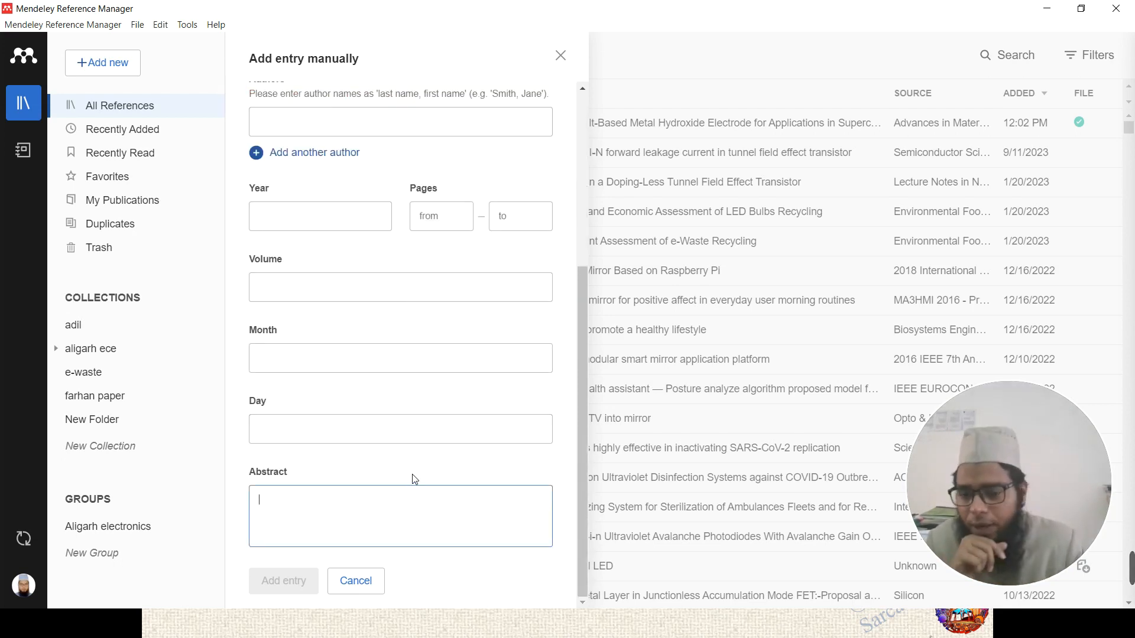
{"action": "scroll", "coordinate": [403, 367], "scroll_direction": "up", "scroll_amount": 5}
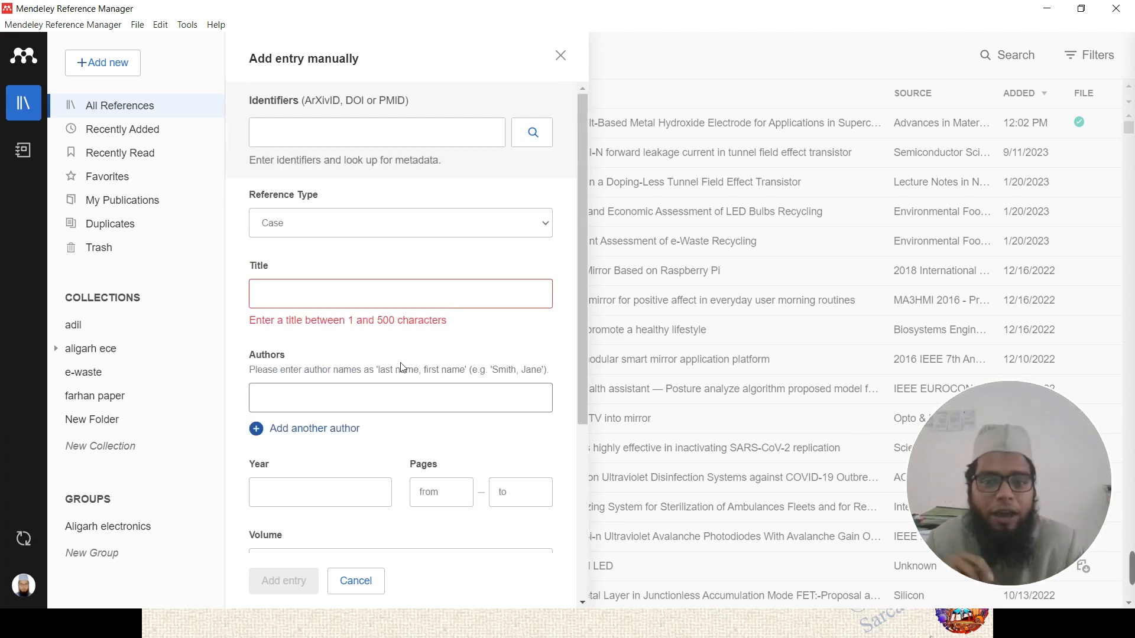
{"action": "left_click", "coordinate": [355, 129]}
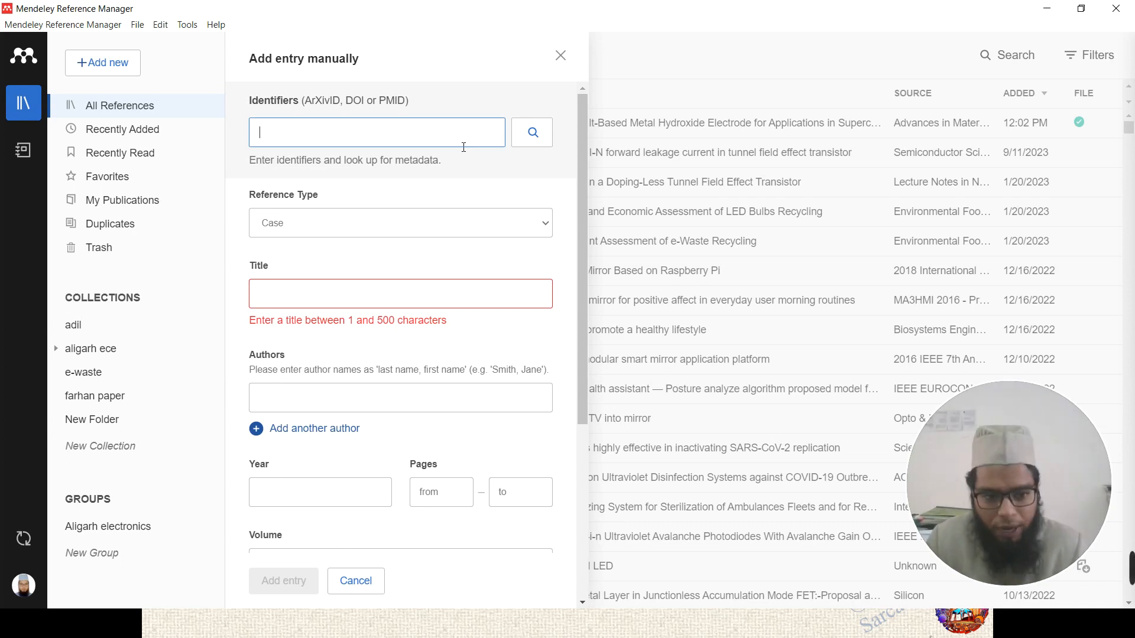
{"action": "key", "text": "super"}
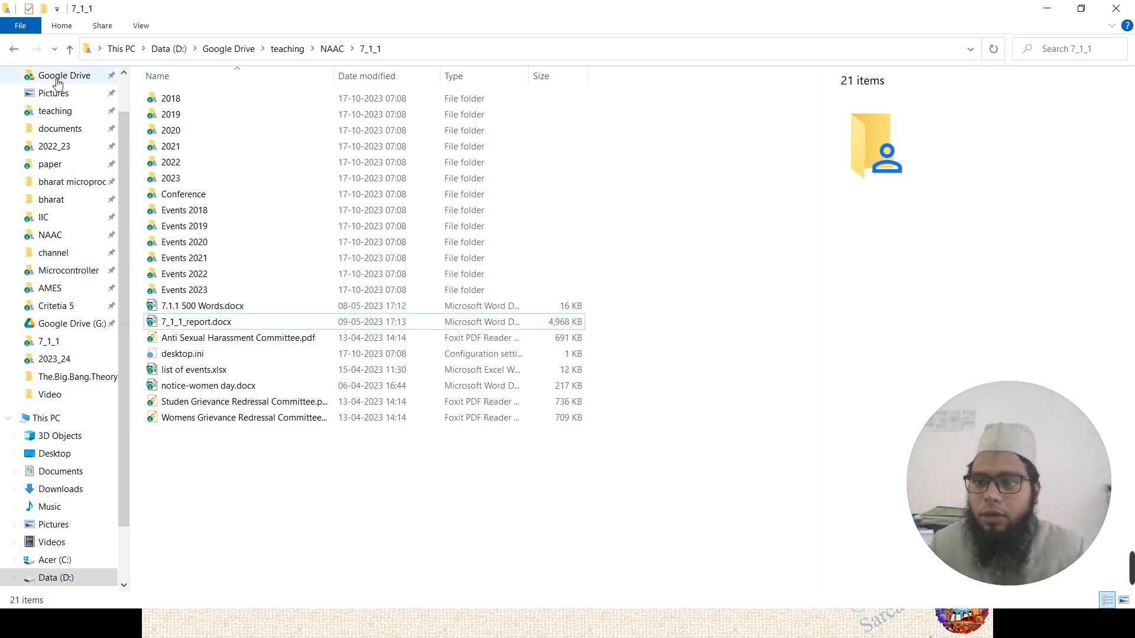
{"action": "scroll", "coordinate": [63, 136], "scroll_direction": "up", "scroll_amount": 1}
{"action": "left_click", "coordinate": [63, 122]}
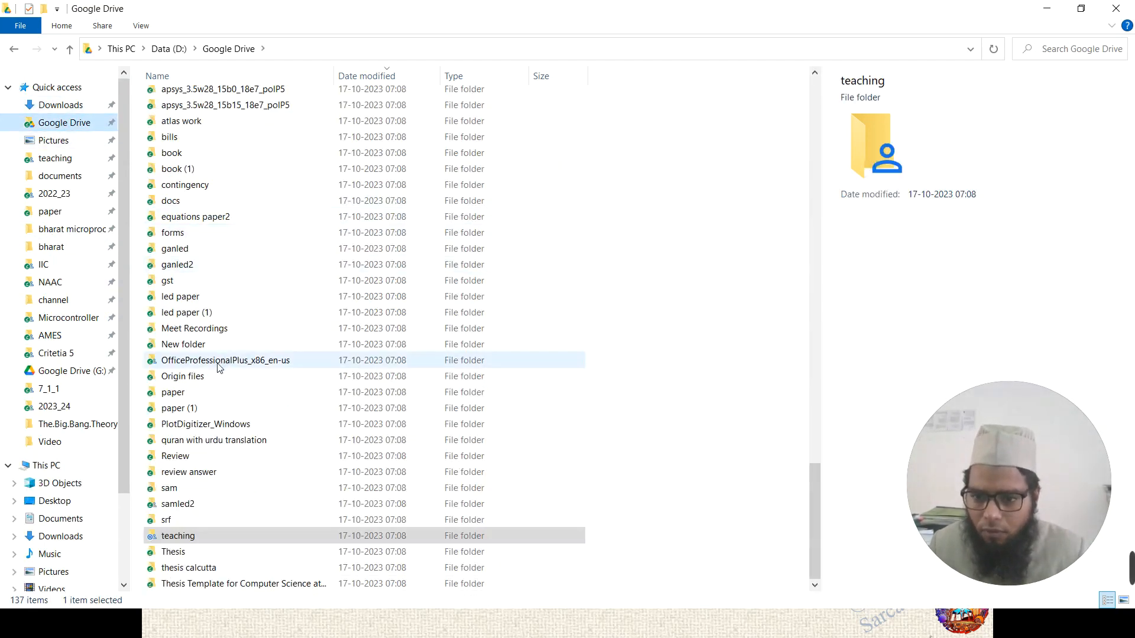
{"action": "double_click", "coordinate": [180, 298]}
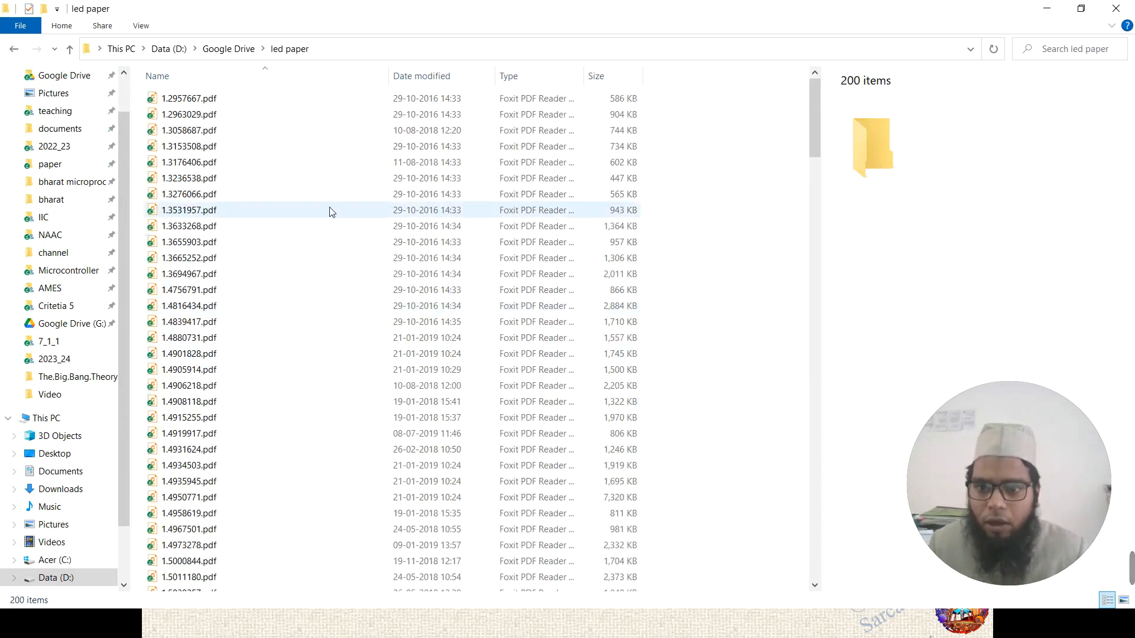
{"action": "left_click", "coordinate": [330, 210]}
{"action": "scroll", "coordinate": [334, 225], "scroll_direction": "down", "scroll_amount": 5}
{"action": "scroll", "coordinate": [335, 229], "scroll_direction": "down", "scroll_amount": 3}
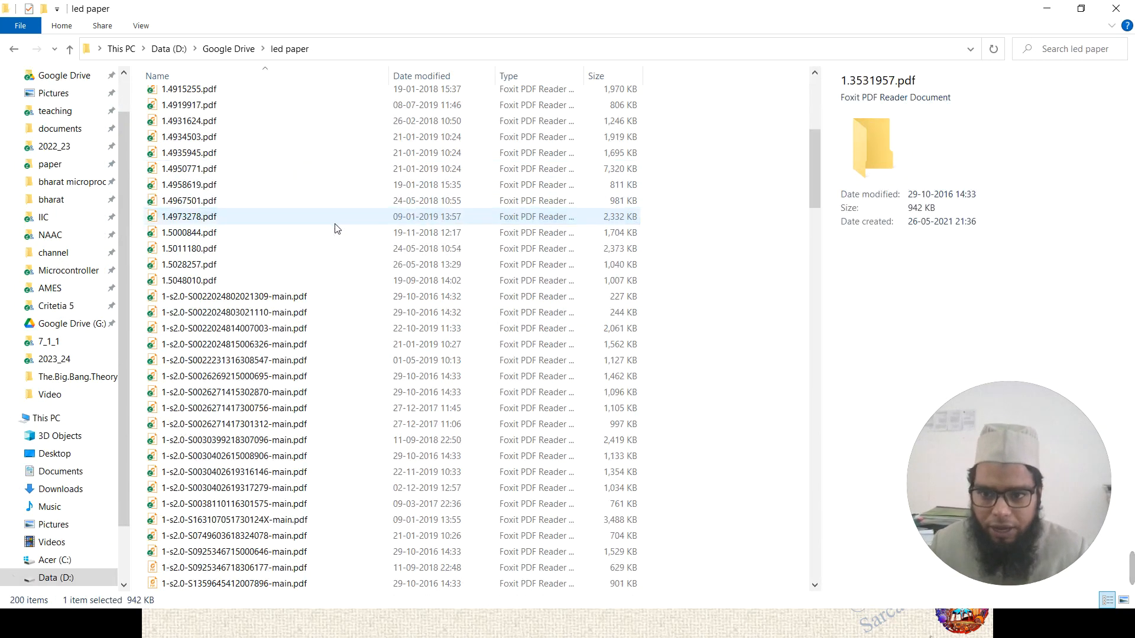
{"action": "scroll", "coordinate": [335, 229], "scroll_direction": "down", "scroll_amount": 3}
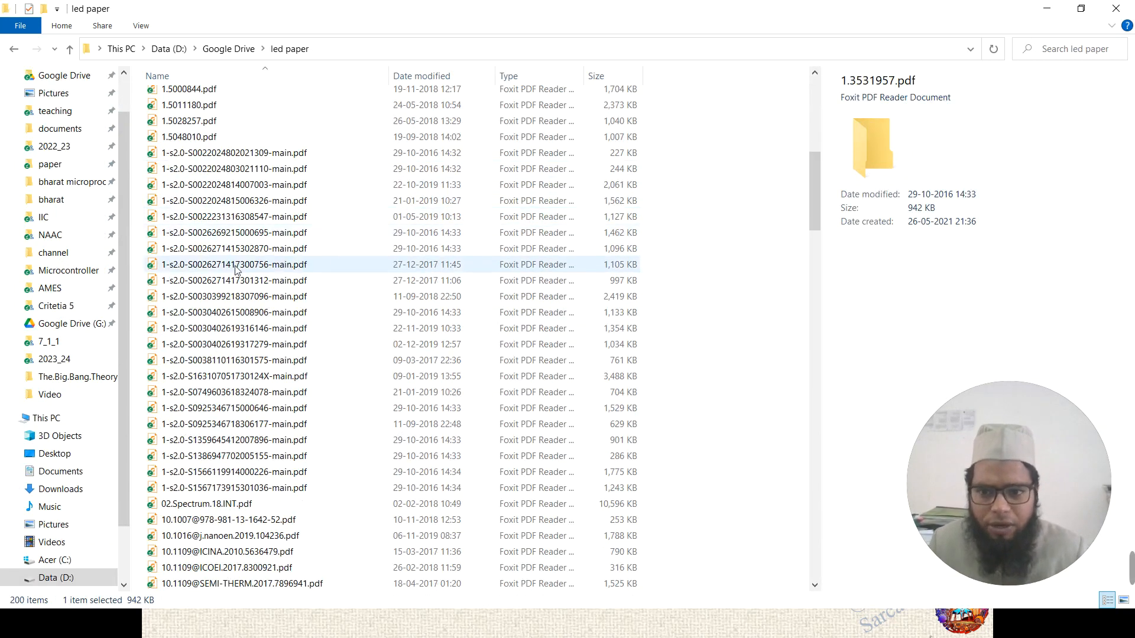
{"action": "left_click", "coordinate": [233, 265]}
{"action": "scroll", "coordinate": [251, 315], "scroll_direction": "up", "scroll_amount": 5}
- Go back to Google Drive and open 1.3665252.pdf from the led paper (1) folder
{"action": "key", "text": "alt+Left"}
{"action": "scroll", "coordinate": [204, 467], "scroll_direction": "down", "scroll_amount": 3}
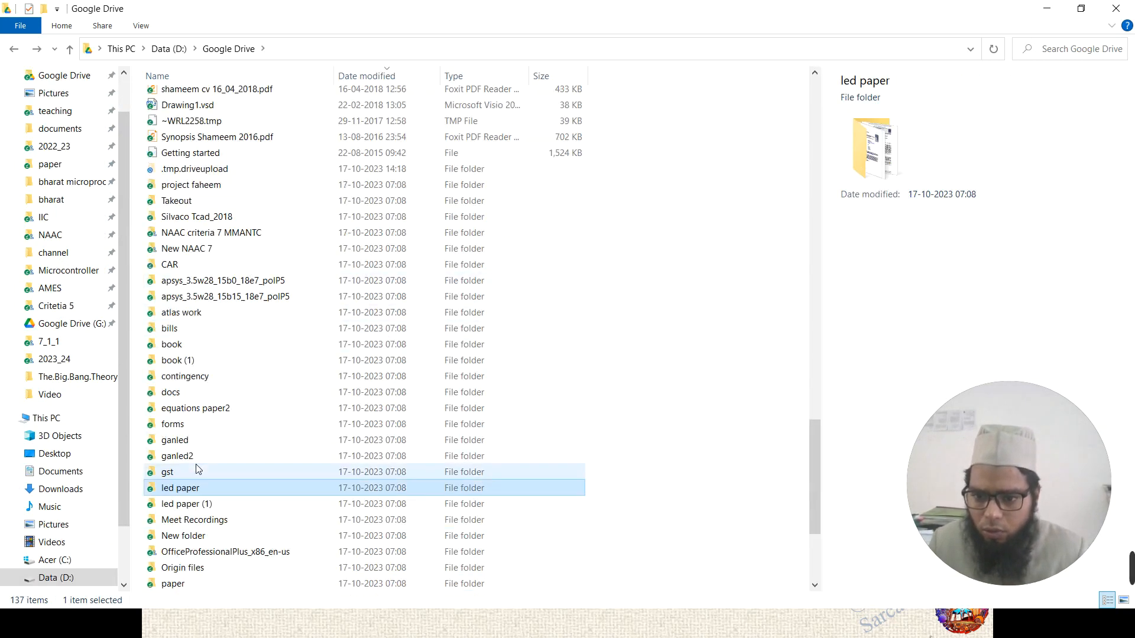
{"action": "double_click", "coordinate": [195, 458]}
{"action": "double_click", "coordinate": [221, 259]}
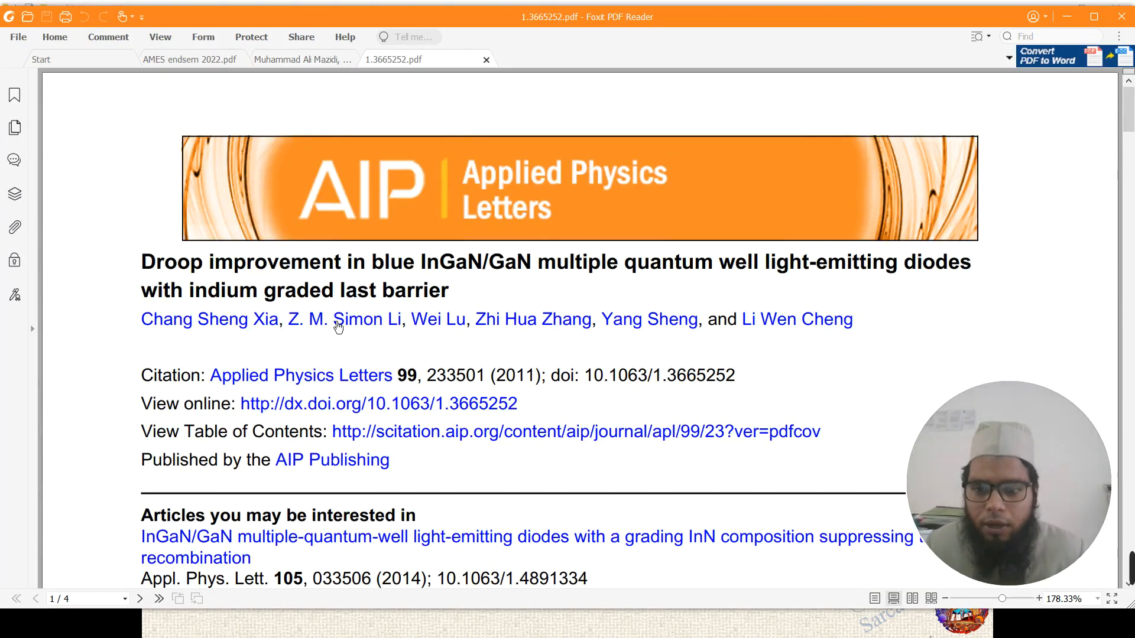
- Copy DOI 10.1063/1.3665252 from the PDF's View online link and return to Mendeley
{"action": "scroll", "coordinate": [269, 286], "scroll_direction": "down", "scroll_amount": 4}
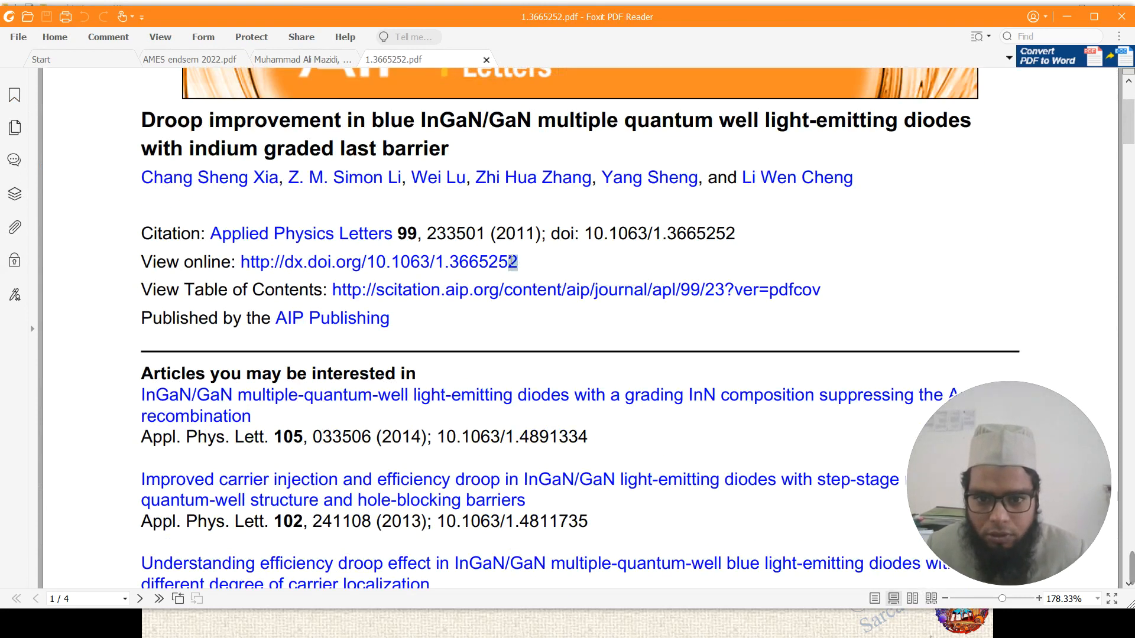
{"action": "left_click_drag", "start_coordinate": [518, 262], "coordinate": [371, 260]}
{"action": "key", "text": "ctrl+c"}
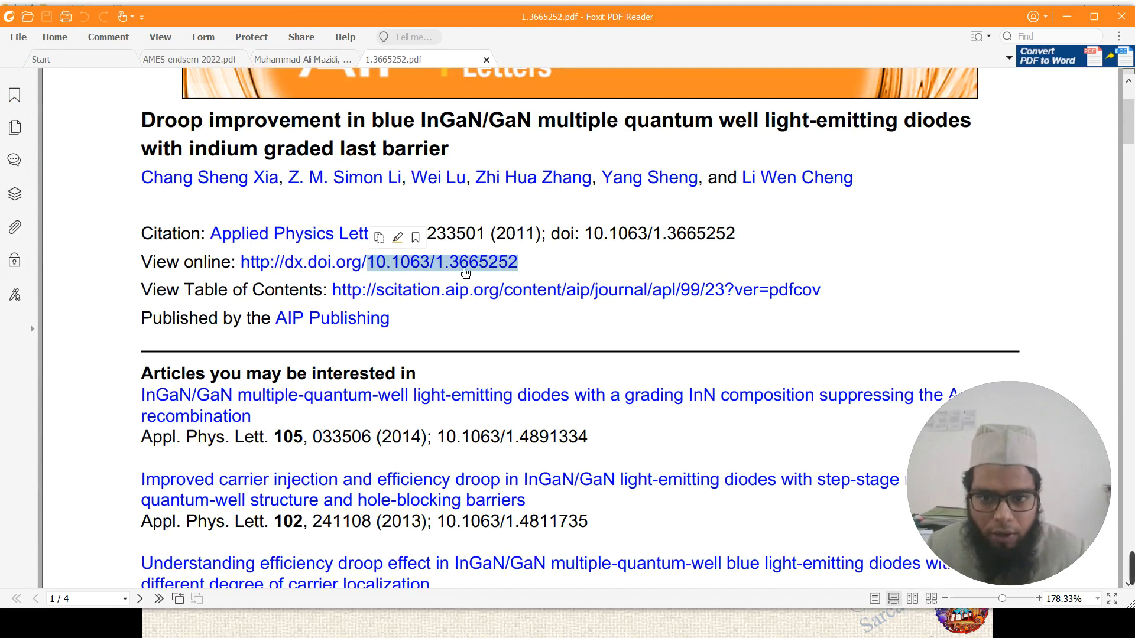
{"action": "left_click", "coordinate": [465, 273]}
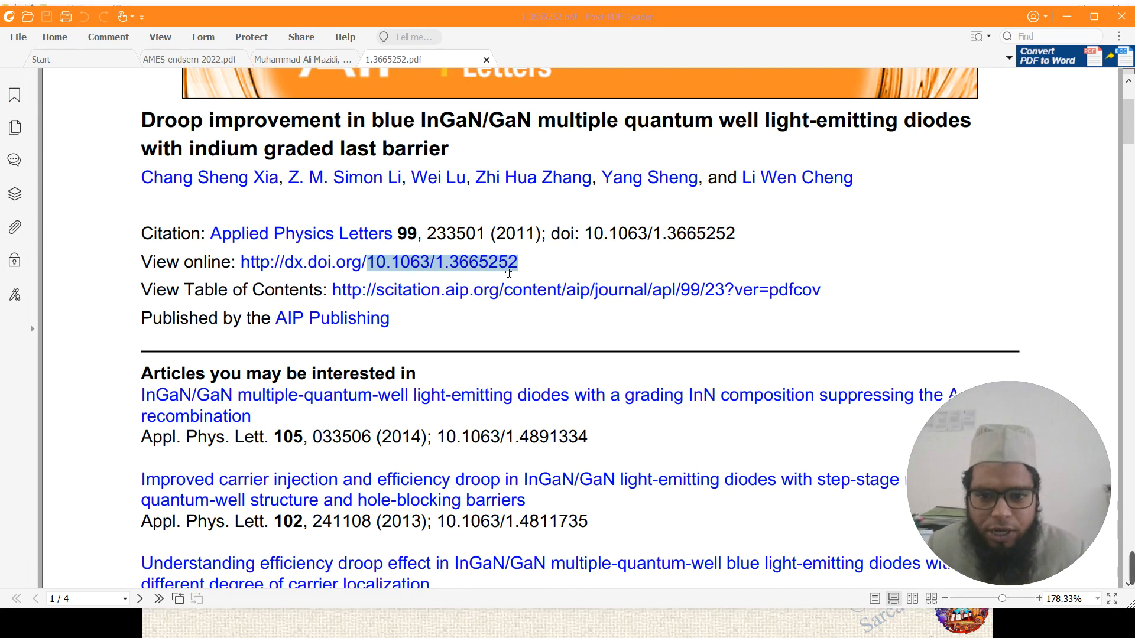
{"action": "key", "text": "alt+Tab"}
{"action": "key", "text": "alt+Tab"}
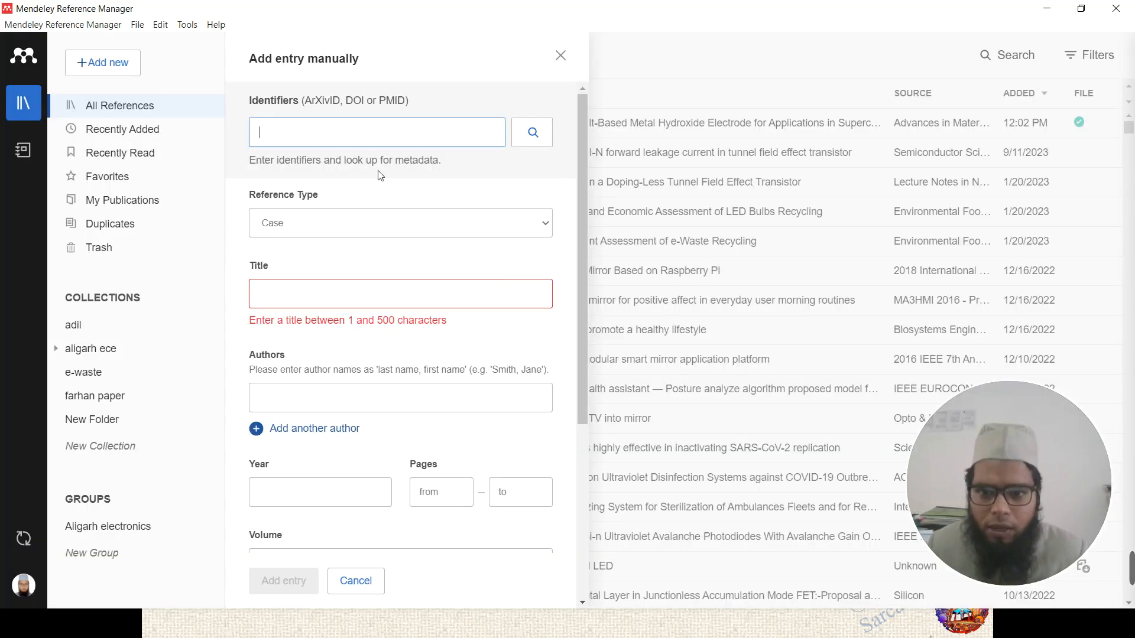
- Paste DOI 10.1063/1.3665252 into Identifiers and fetch the article's details
{"action": "key", "text": "ctrl+v"}
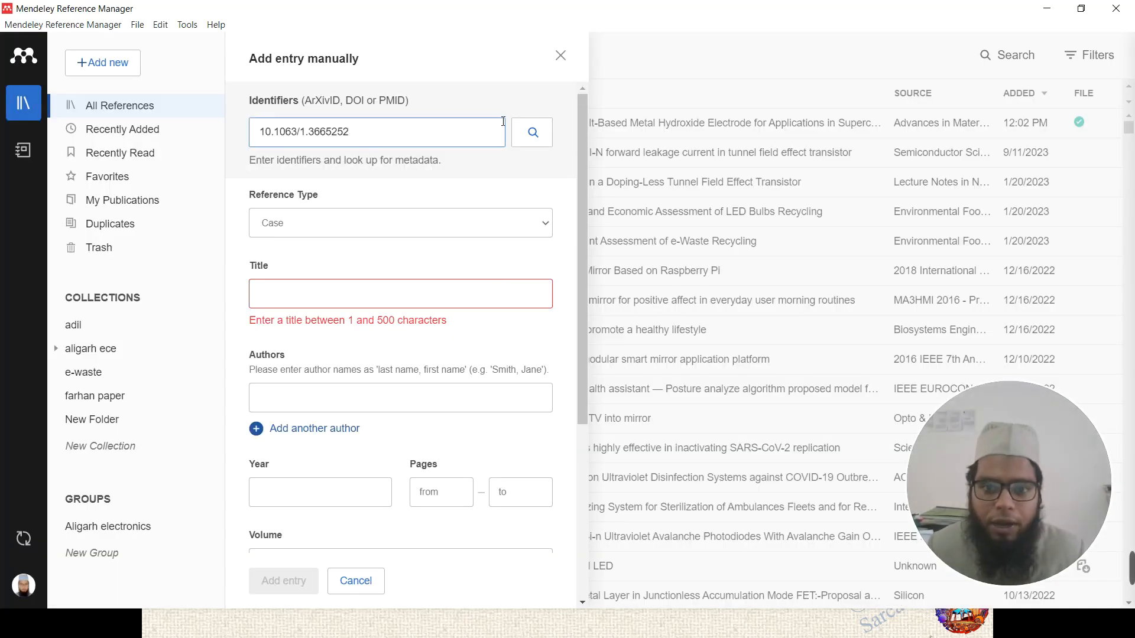
{"action": "left_click", "coordinate": [532, 135]}
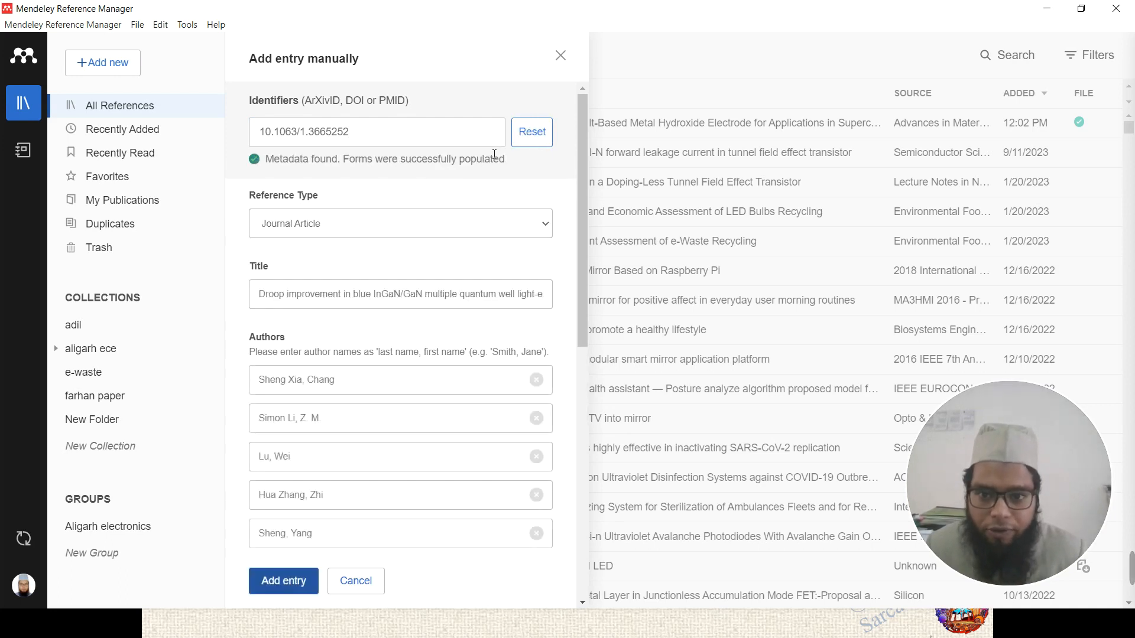
{"action": "scroll", "coordinate": [380, 233], "scroll_direction": "down", "scroll_amount": 2}
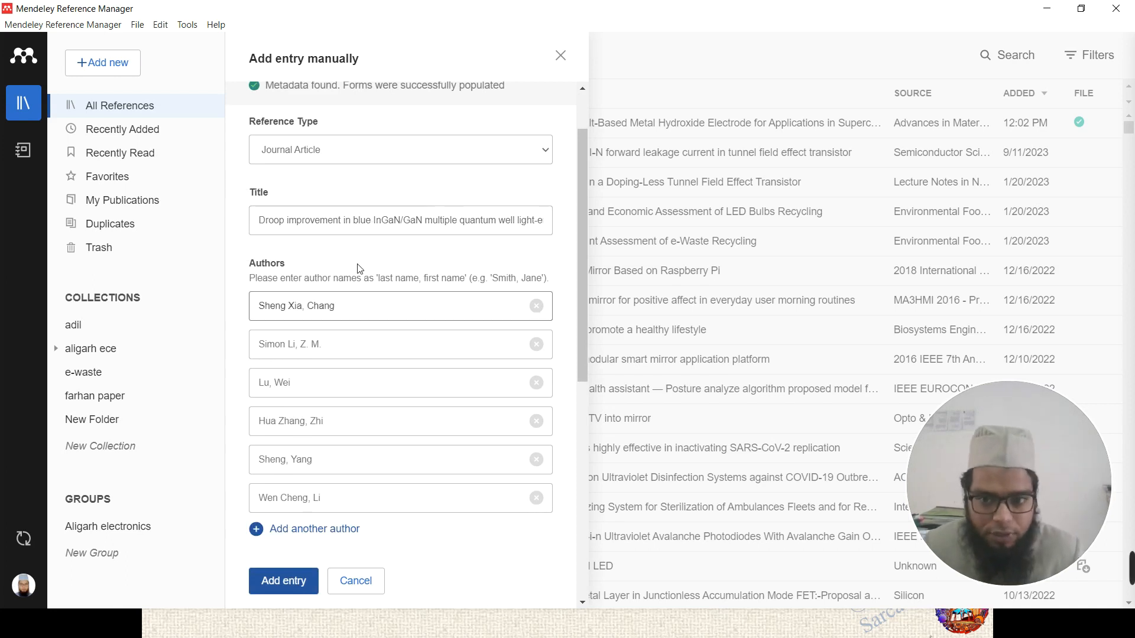
- Keep Journal Article as the reference type, review the fetched abstract, and add the entry
{"action": "left_click", "coordinate": [338, 149]}
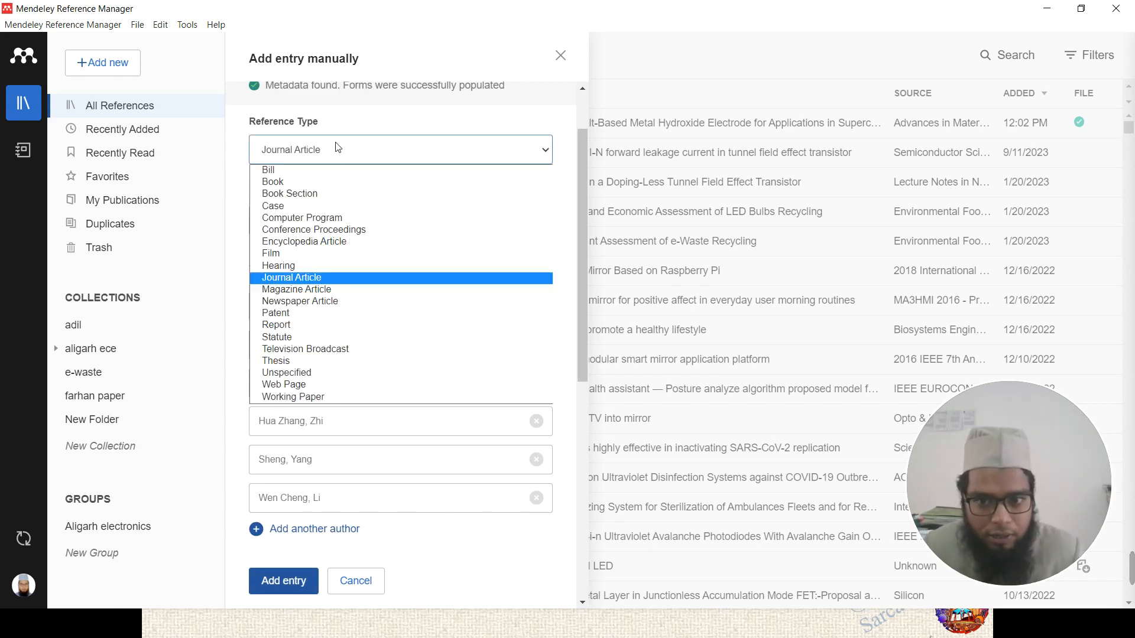
{"action": "left_click", "coordinate": [341, 149]}
{"action": "scroll", "coordinate": [566, 190], "scroll_direction": "down", "scroll_amount": 5}
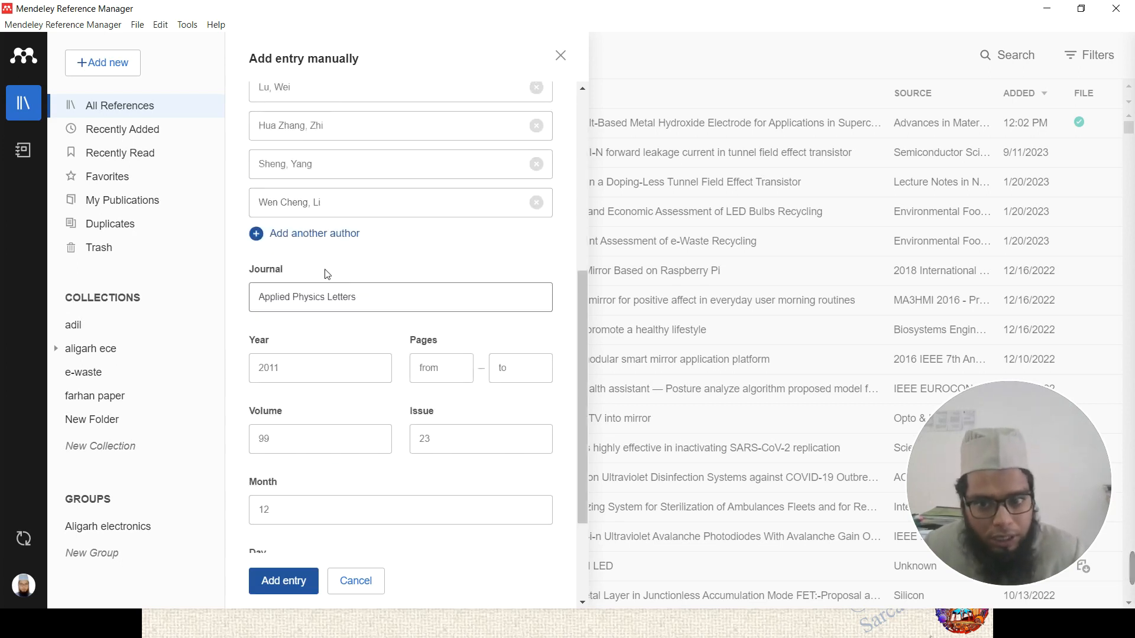
{"action": "scroll", "coordinate": [374, 232], "scroll_direction": "down", "scroll_amount": 1}
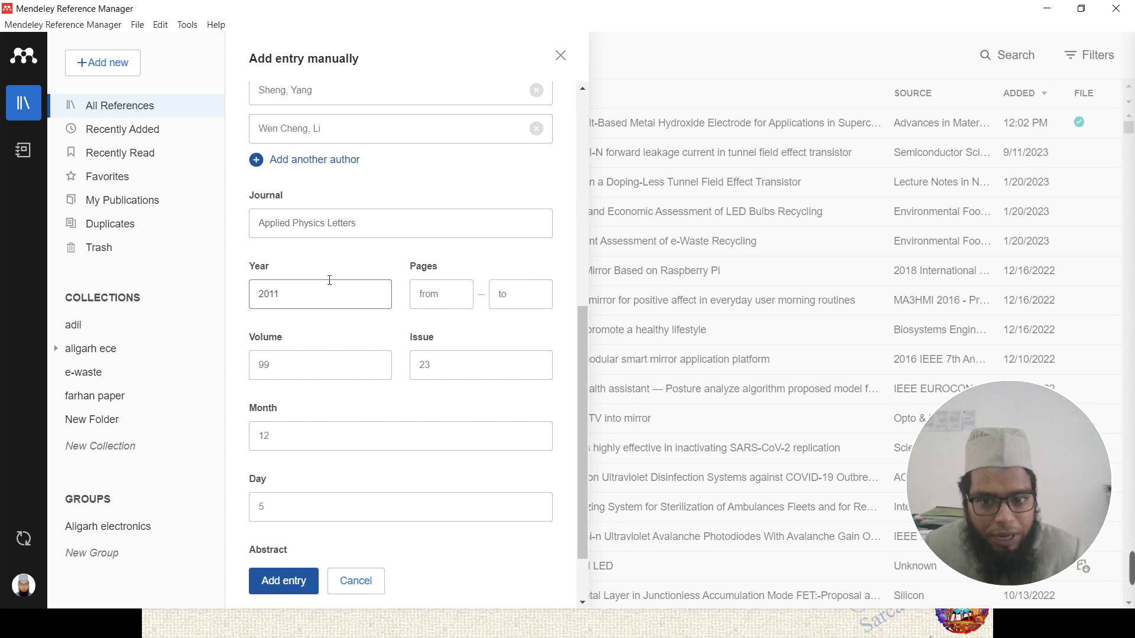
{"action": "scroll", "coordinate": [259, 293], "scroll_direction": "down", "scroll_amount": 1}
{"action": "scroll", "coordinate": [421, 319], "scroll_direction": "down", "scroll_amount": 1}
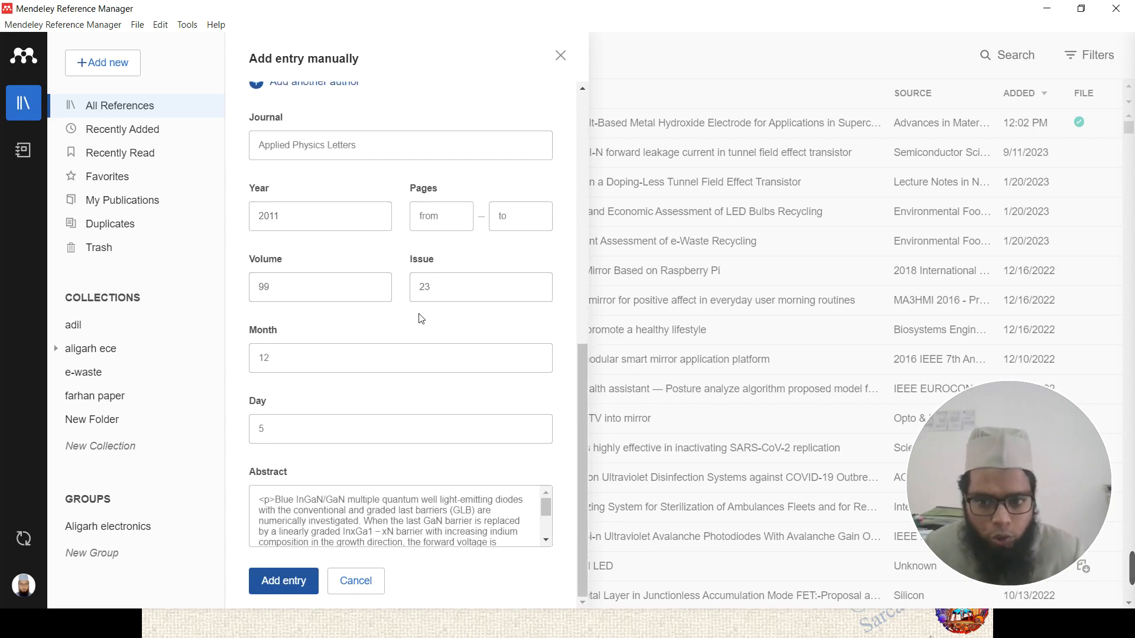
{"action": "left_click", "coordinate": [365, 511]}
{"action": "scroll", "coordinate": [414, 508], "scroll_direction": "down", "scroll_amount": 3}
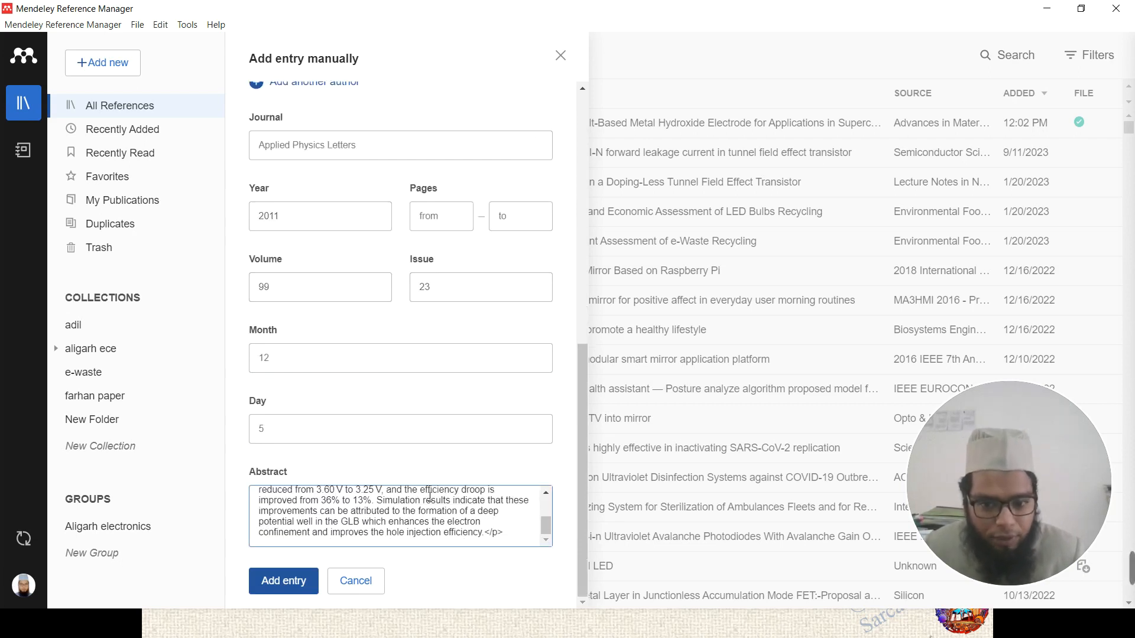
{"action": "scroll", "coordinate": [431, 494], "scroll_direction": "up", "scroll_amount": 3}
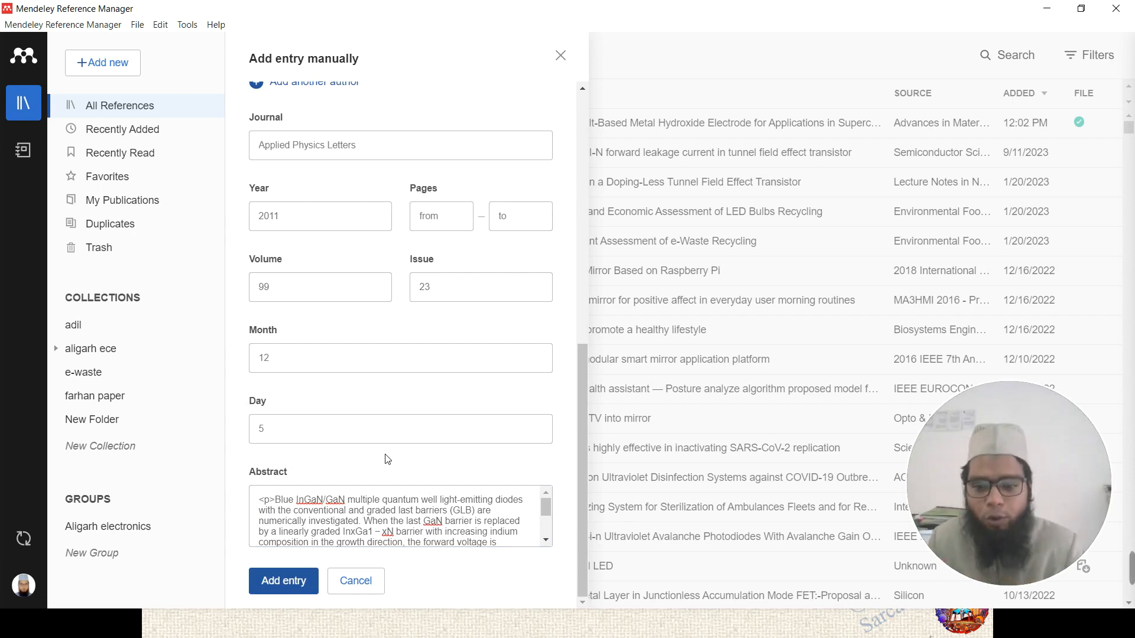
{"action": "left_click", "coordinate": [293, 579]}
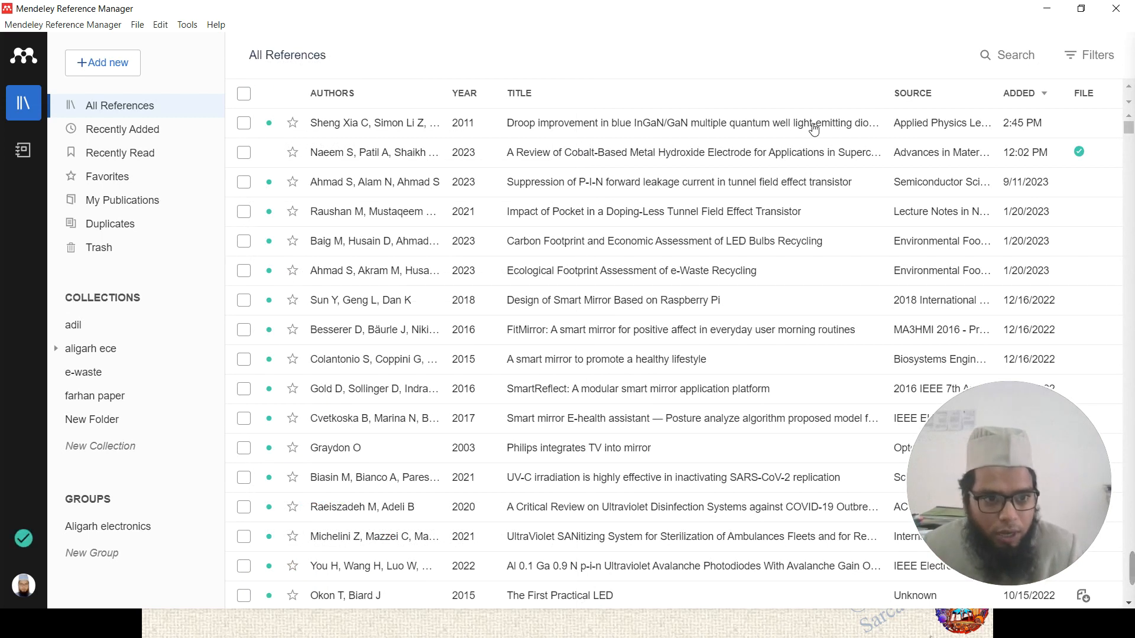
- Show the new droop-improvement article's details in the Info panel
{"action": "left_click", "coordinate": [594, 124]}
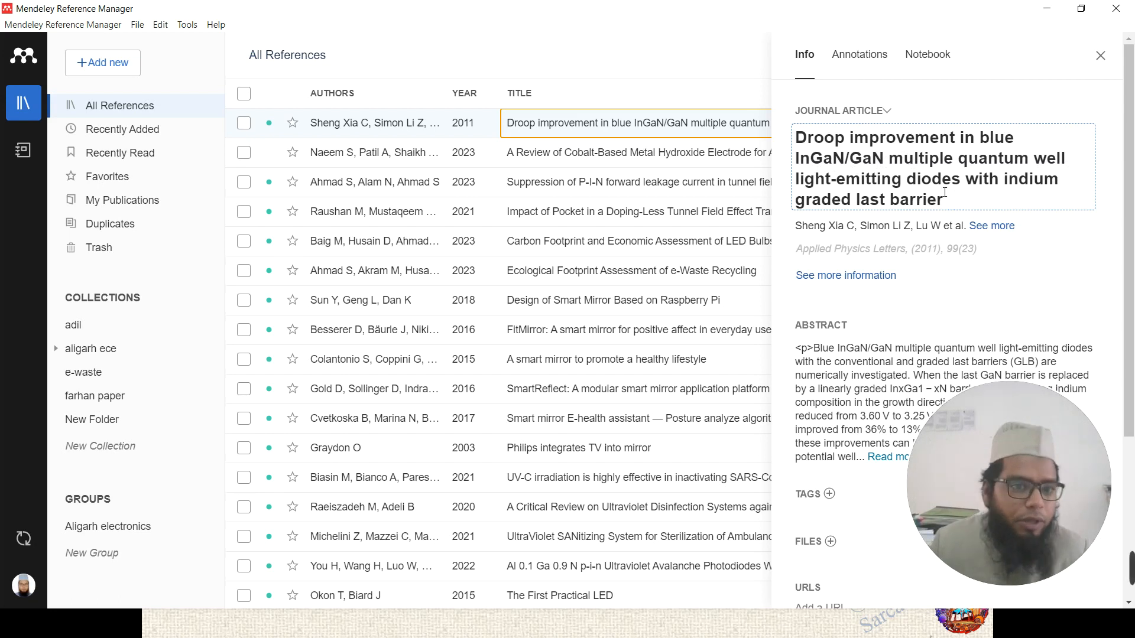
{"action": "scroll", "coordinate": [919, 224], "scroll_direction": "down", "scroll_amount": 4}
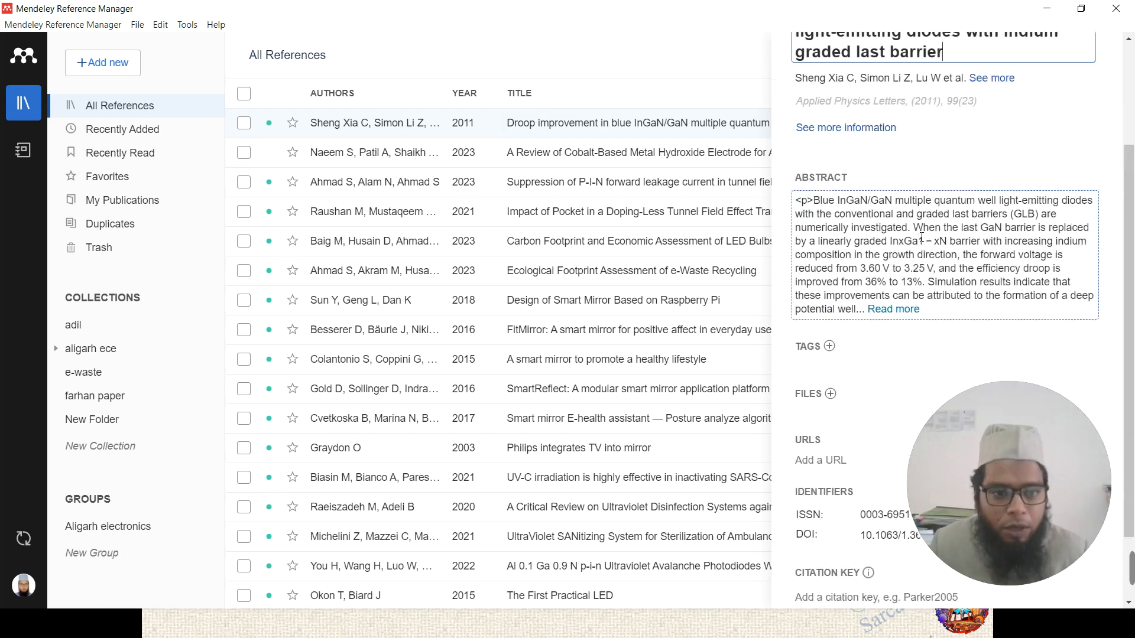
{"action": "scroll", "coordinate": [924, 244], "scroll_direction": "up", "scroll_amount": 4}
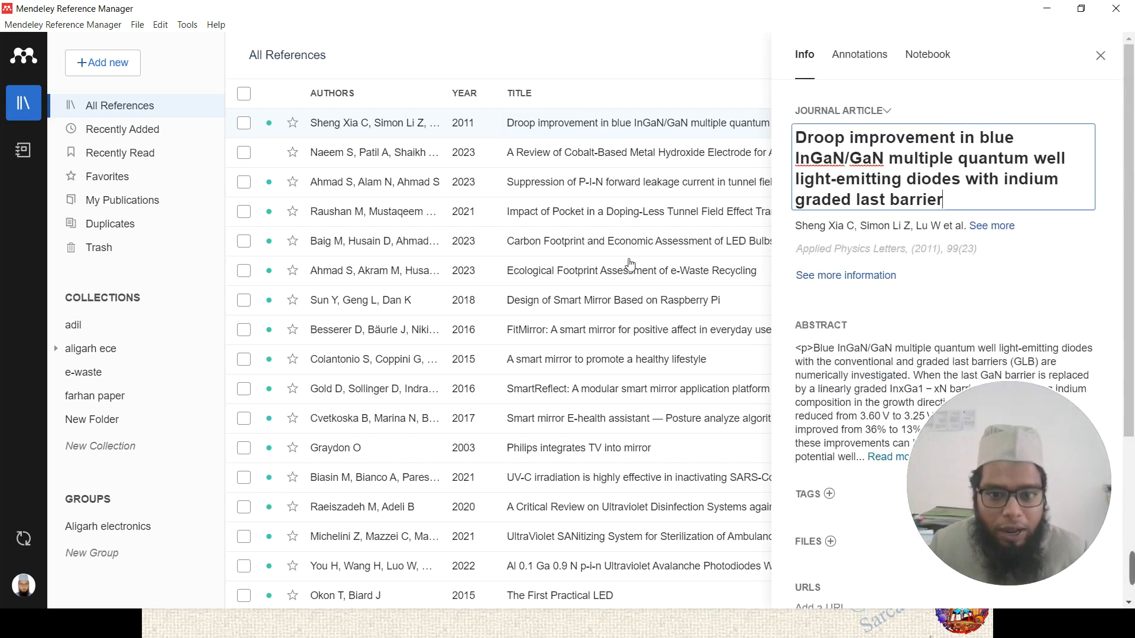
- Glance at the Impact of Pocket and Cobalt review entries, then show the Suppression of P-I-N article
{"action": "left_click", "coordinate": [600, 212]}
{"action": "left_click", "coordinate": [563, 161]}
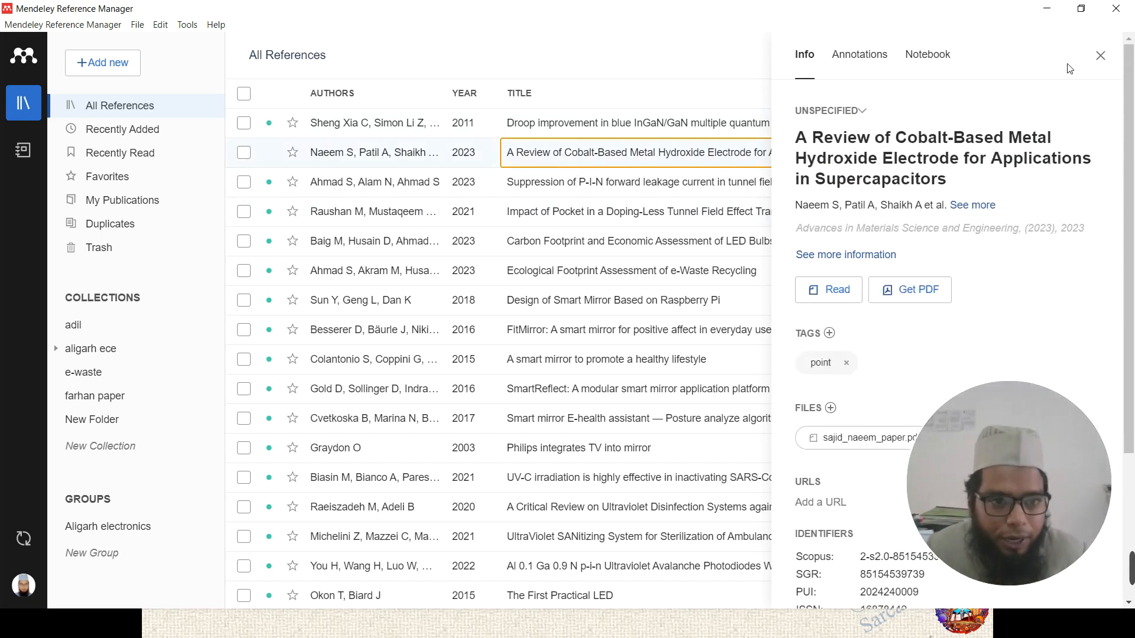
{"action": "left_click", "coordinate": [1101, 56]}
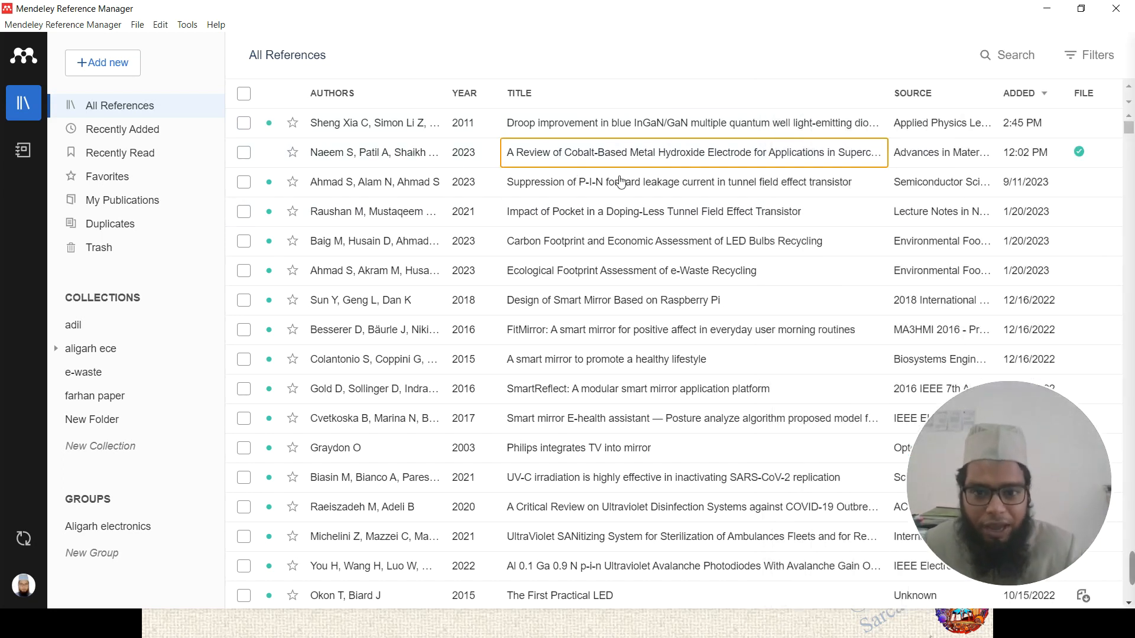
{"action": "left_click", "coordinate": [553, 189]}
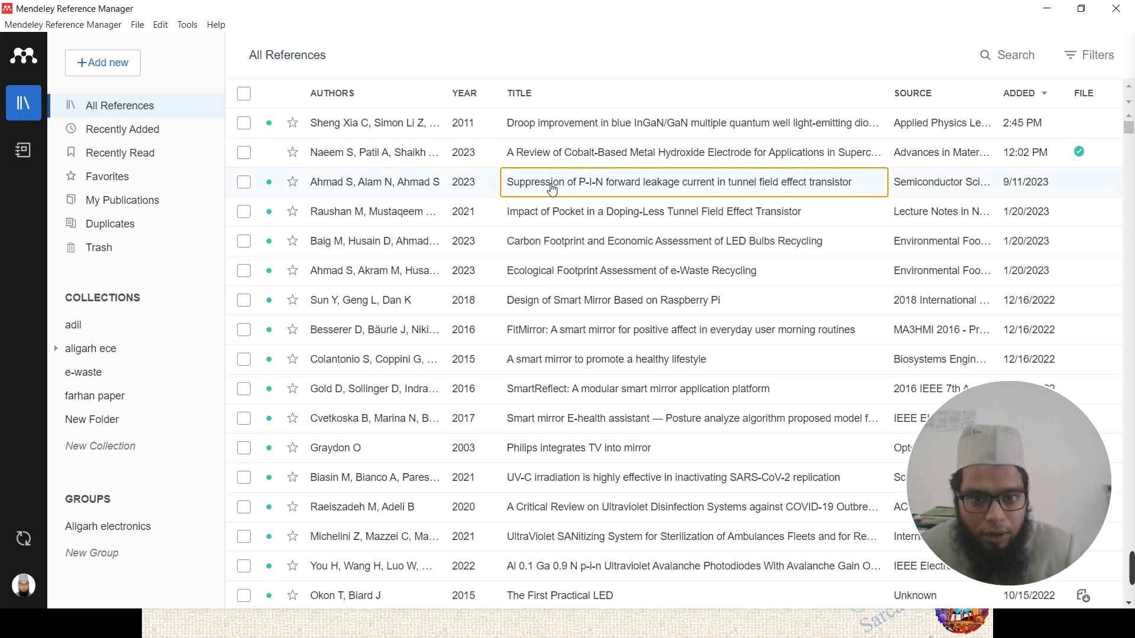
{"action": "scroll", "coordinate": [917, 239], "scroll_direction": "down", "scroll_amount": 5}
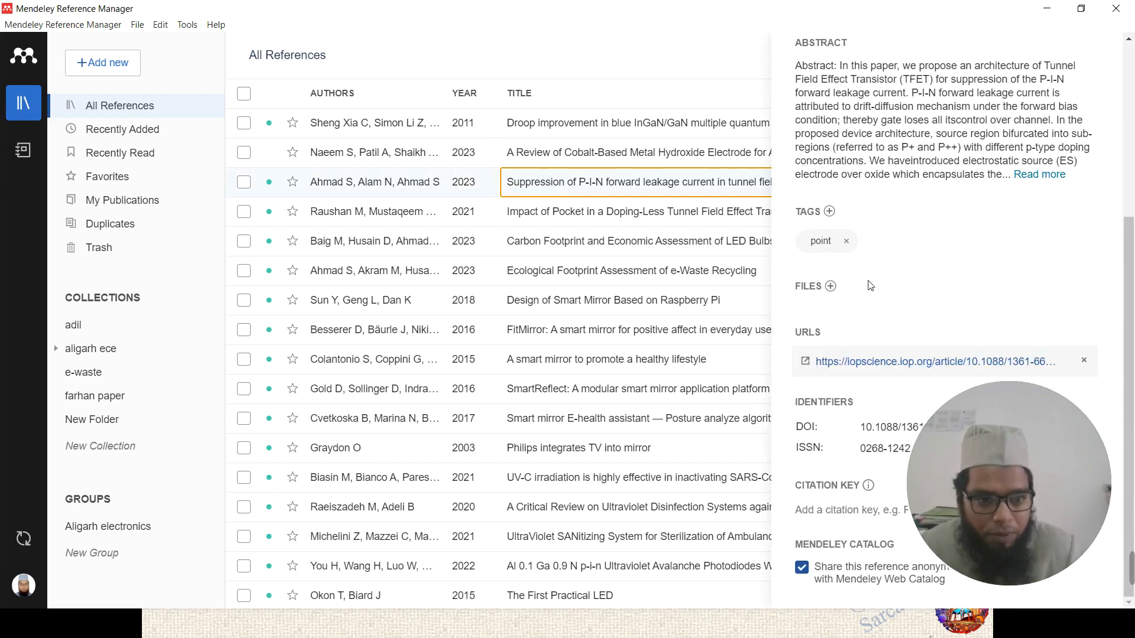
{"action": "scroll", "coordinate": [871, 286], "scroll_direction": "up", "scroll_amount": 4}
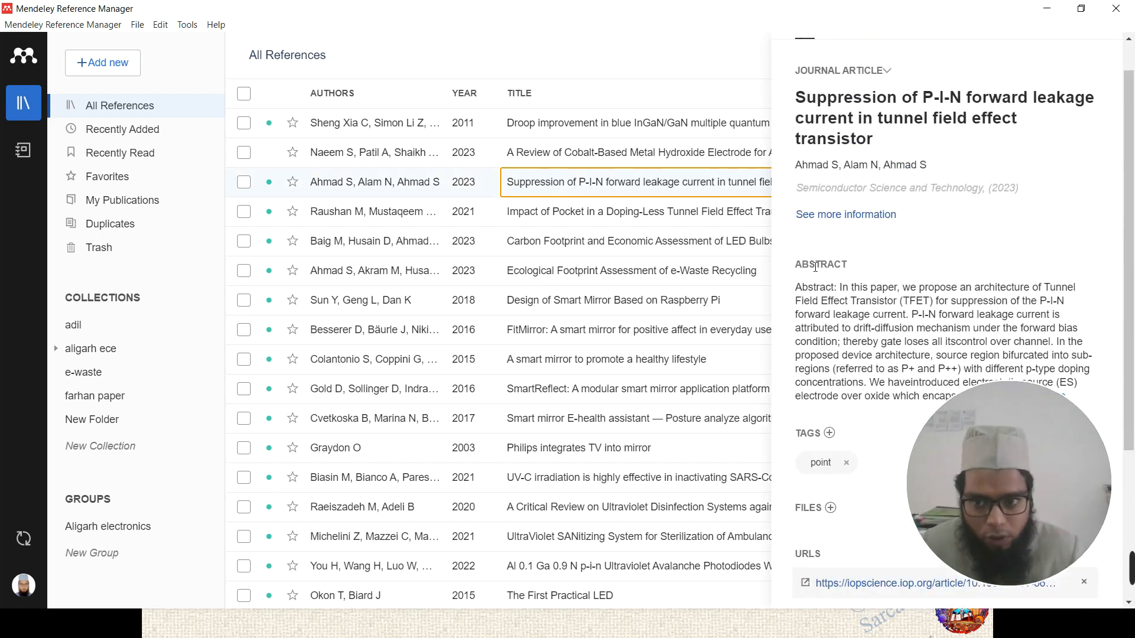
{"action": "left_click", "coordinate": [145, 107]}
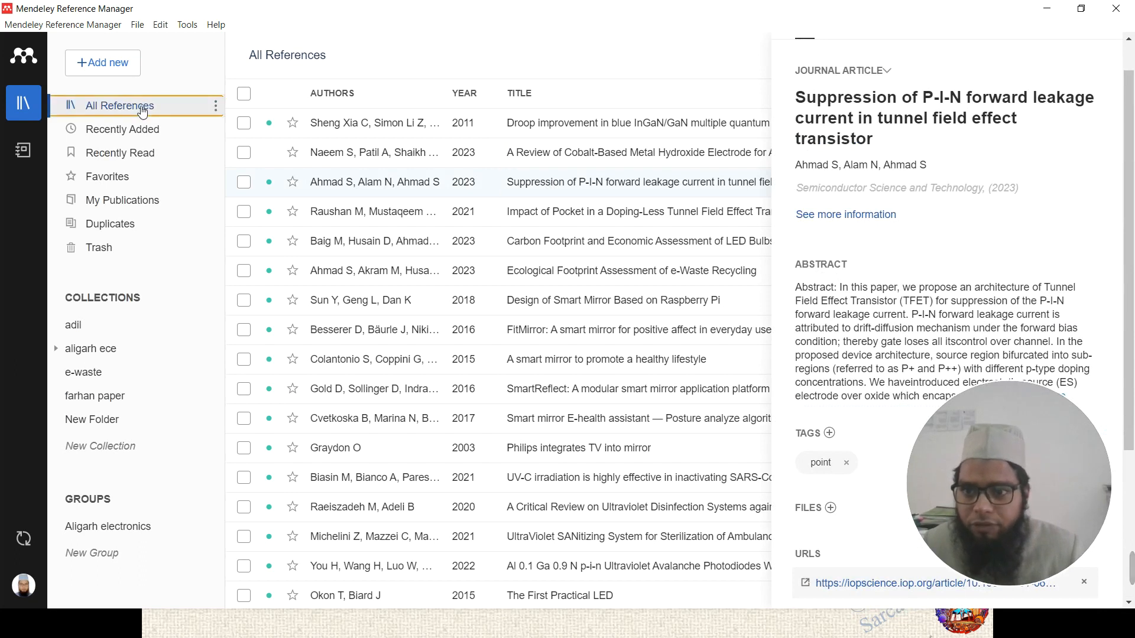
{"action": "left_click", "coordinate": [121, 74]}
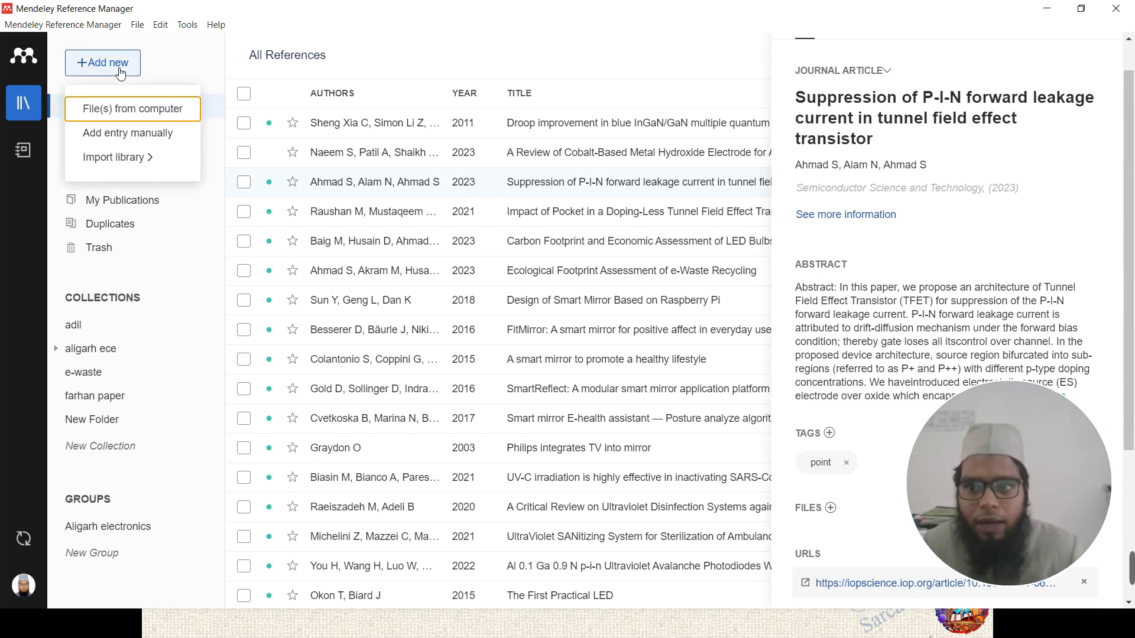
{"action": "left_click", "coordinate": [149, 141]}
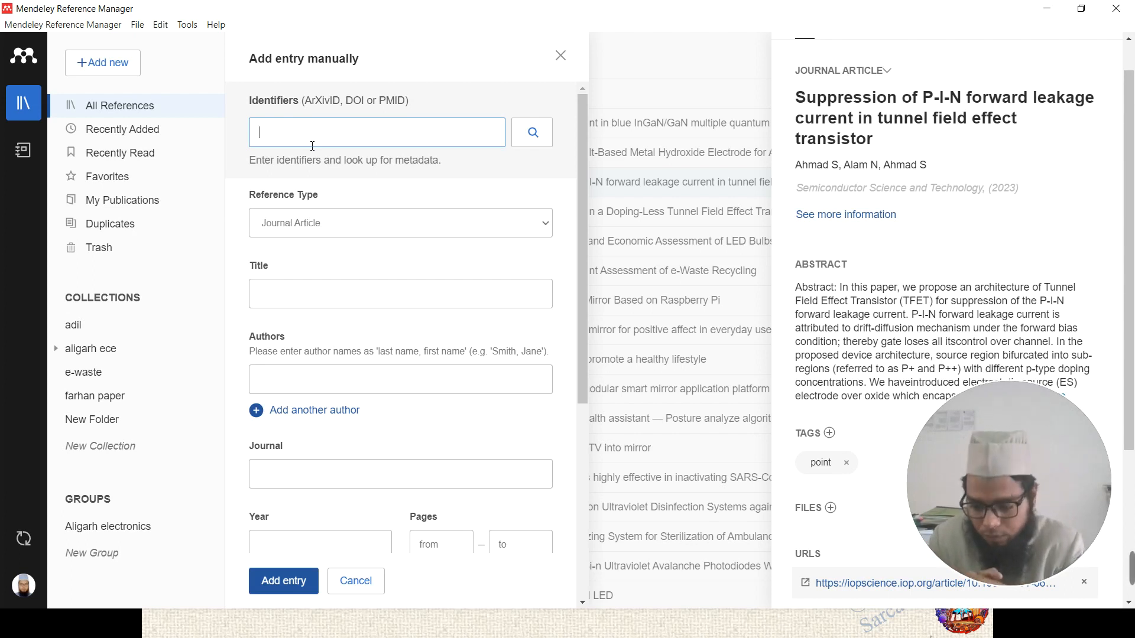
{"action": "left_click", "coordinate": [448, 230]}
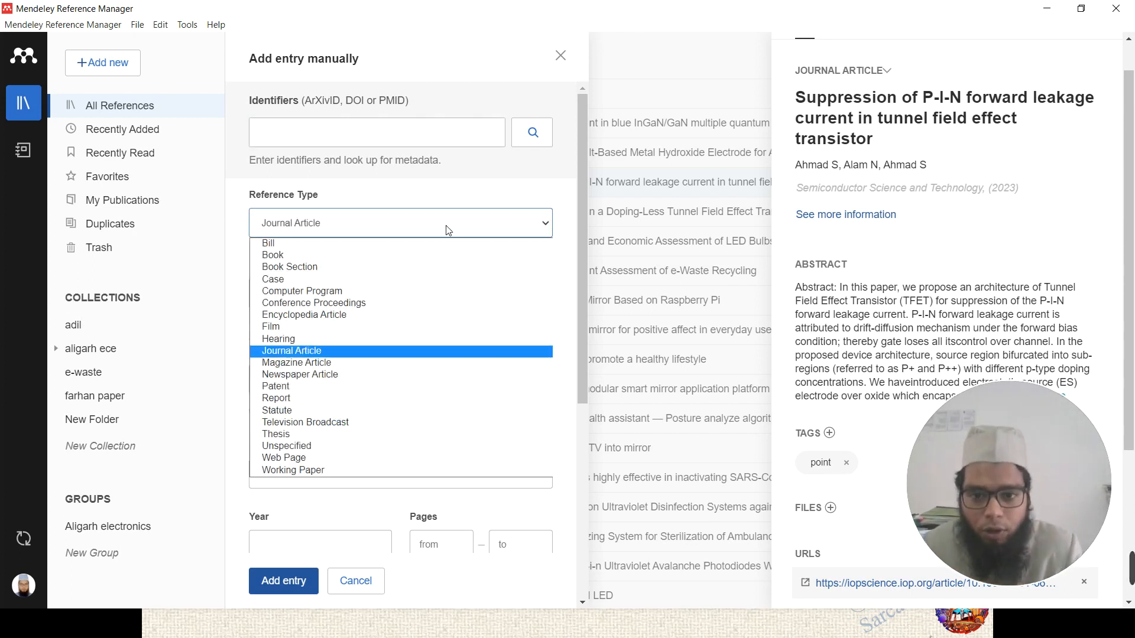
{"action": "left_click", "coordinate": [448, 230]}
{"action": "left_click", "coordinate": [448, 230]}
{"action": "left_click", "coordinate": [448, 230]}
{"action": "scroll", "coordinate": [383, 255], "scroll_direction": "down", "scroll_amount": 5}
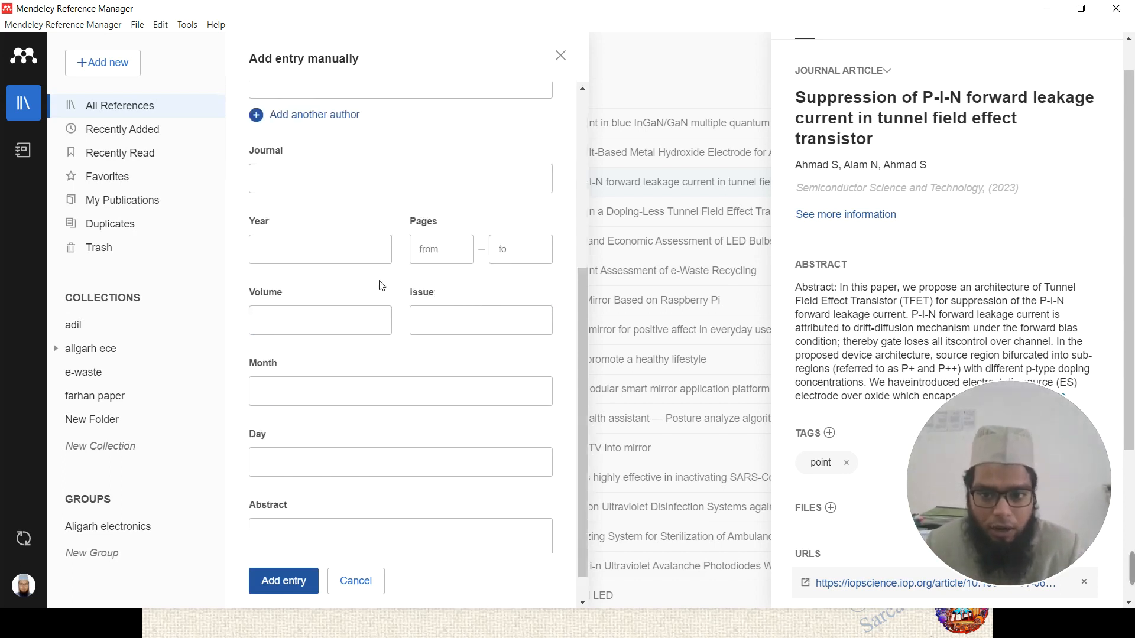
{"action": "left_click", "coordinate": [361, 582]}
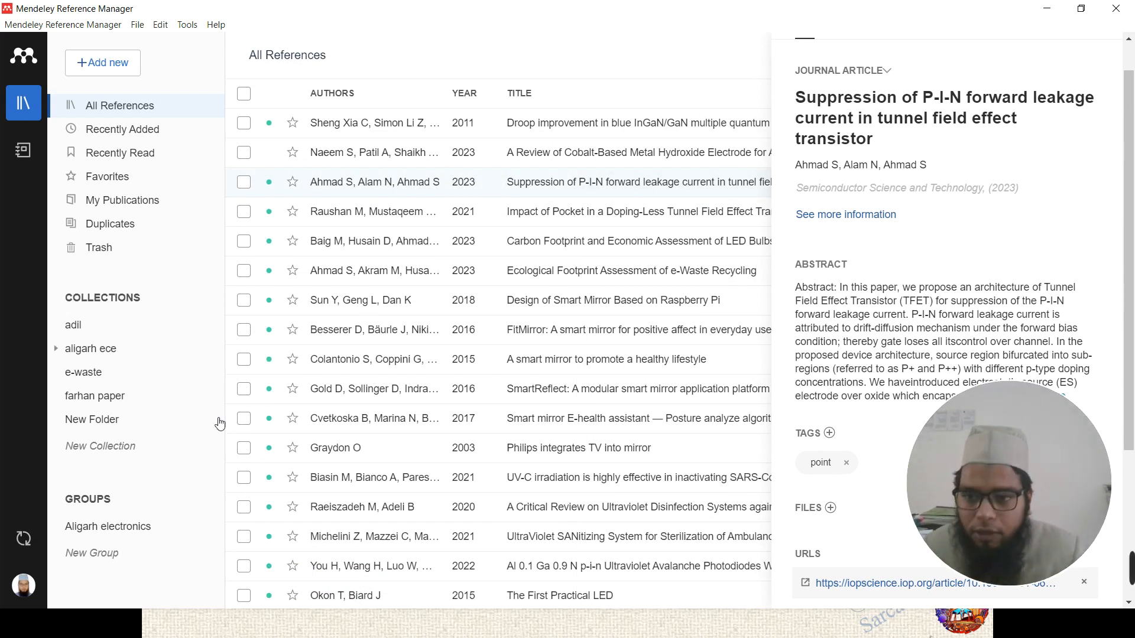
{"action": "key", "text": "alt+Tab"}
{"action": "key", "text": "alt+Tab"}
{"action": "key", "text": "alt+Tab"}
{"action": "key", "text": "Tab"}
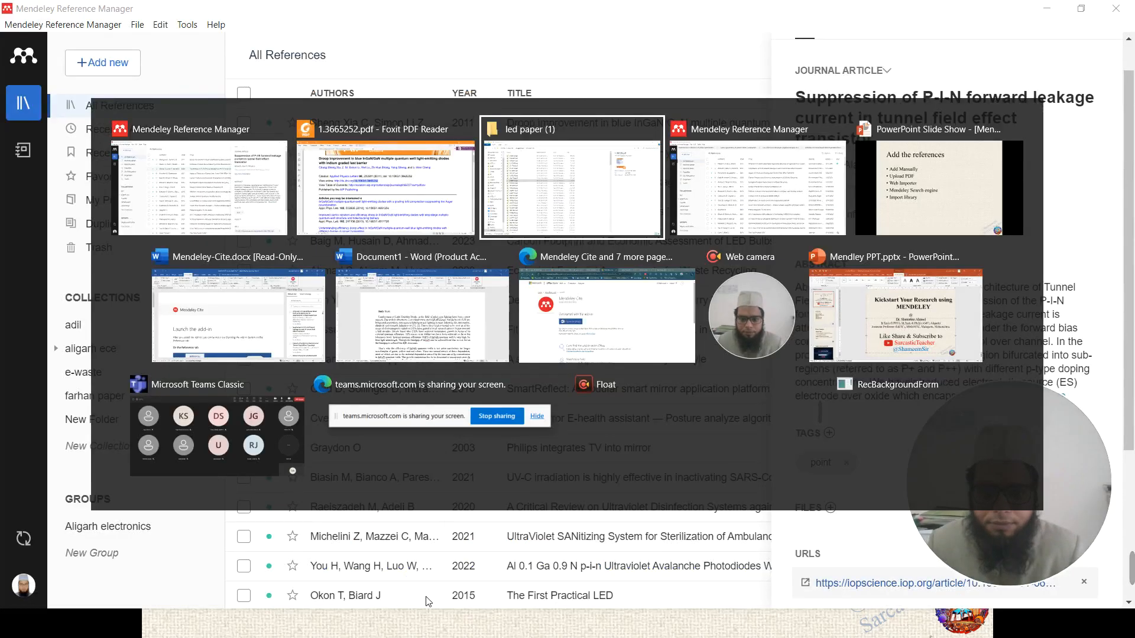
{"action": "left_click", "coordinate": [728, 155]}
{"action": "left_click", "coordinate": [459, 631]}
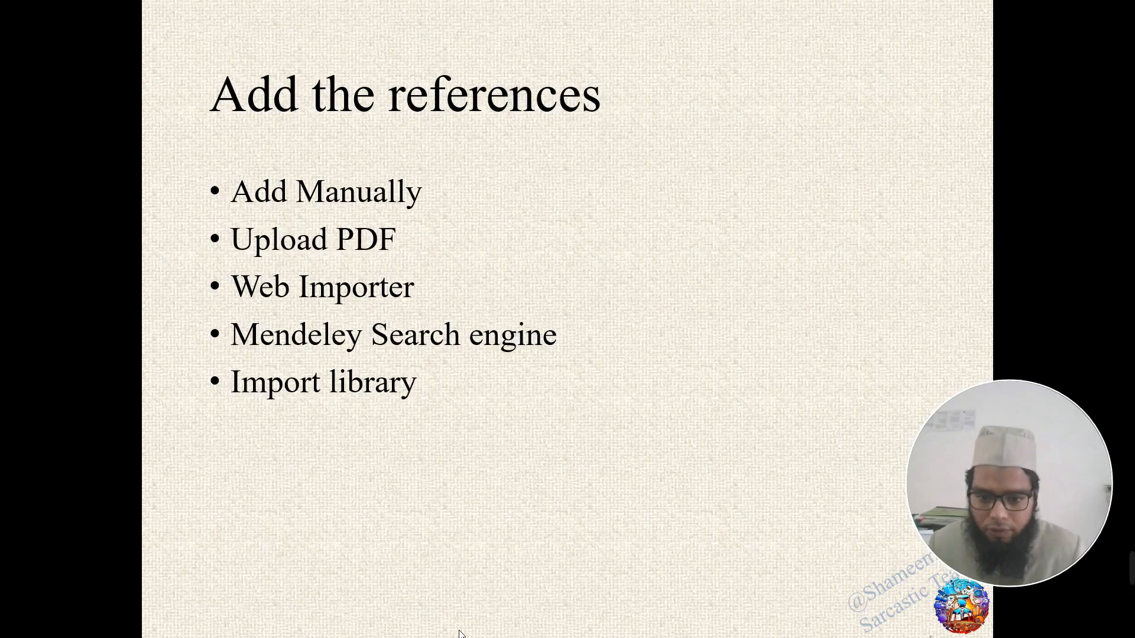
{"action": "left_click", "coordinate": [329, 246]}
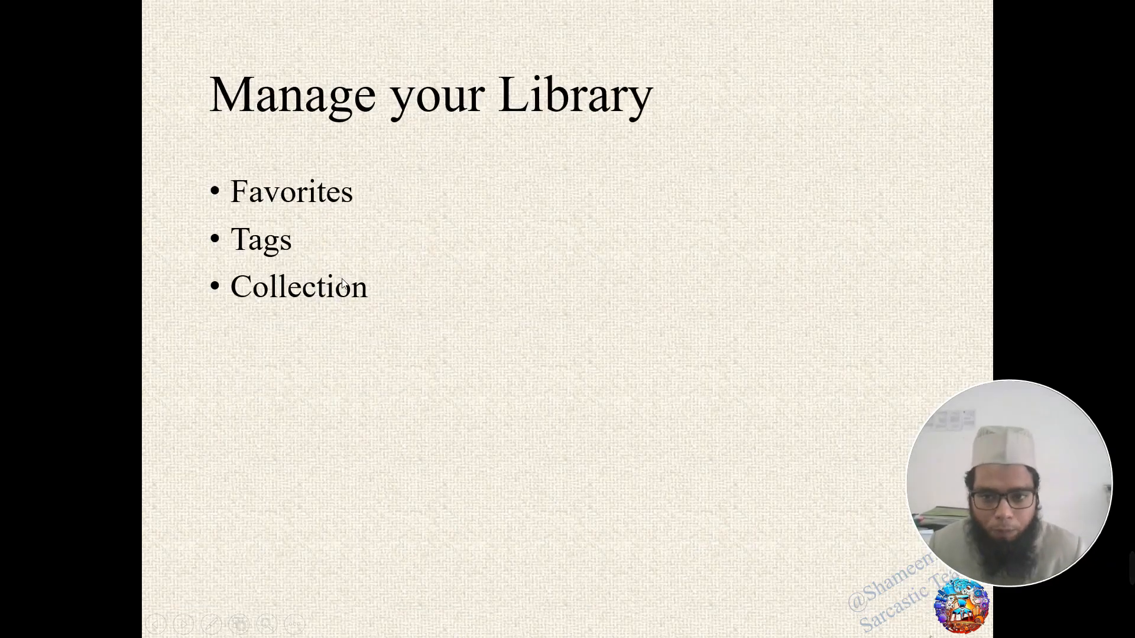
{"action": "key", "text": "Left"}
{"action": "key", "text": "alt+Tab"}
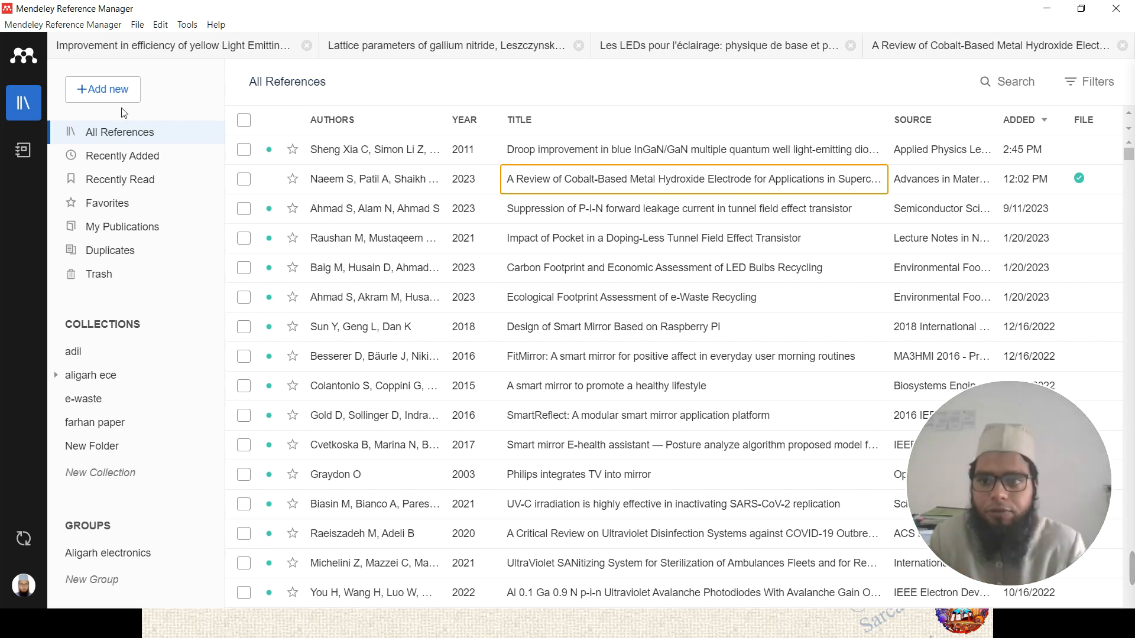
- Start adding File(s) from computer via the + Add new menu
{"action": "left_click", "coordinate": [107, 94]}
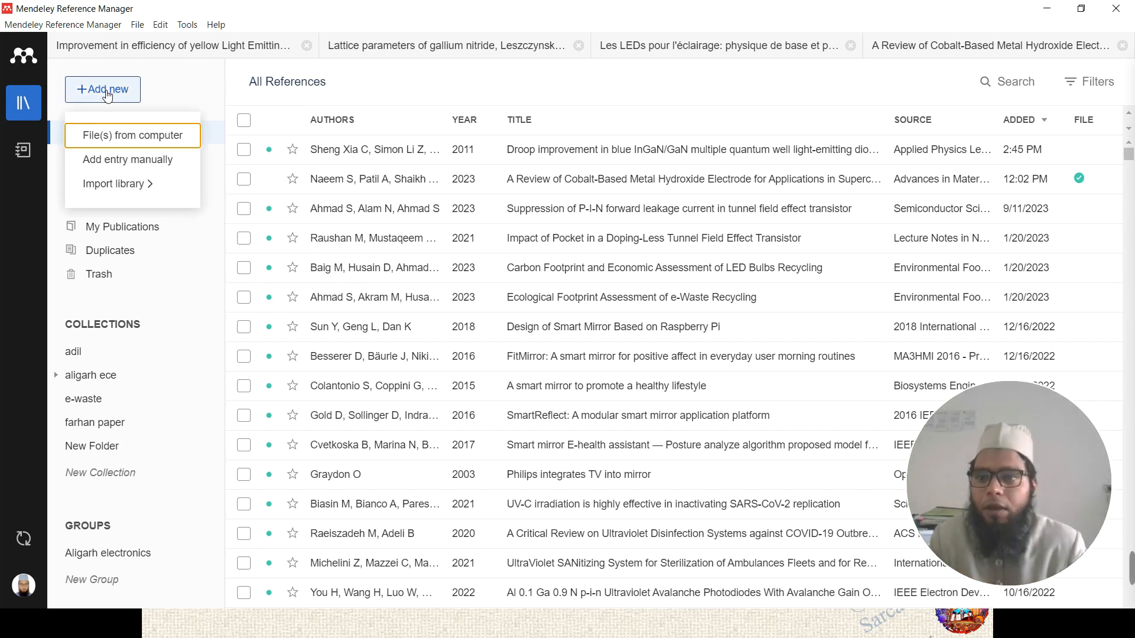
{"action": "left_click", "coordinate": [153, 143]}
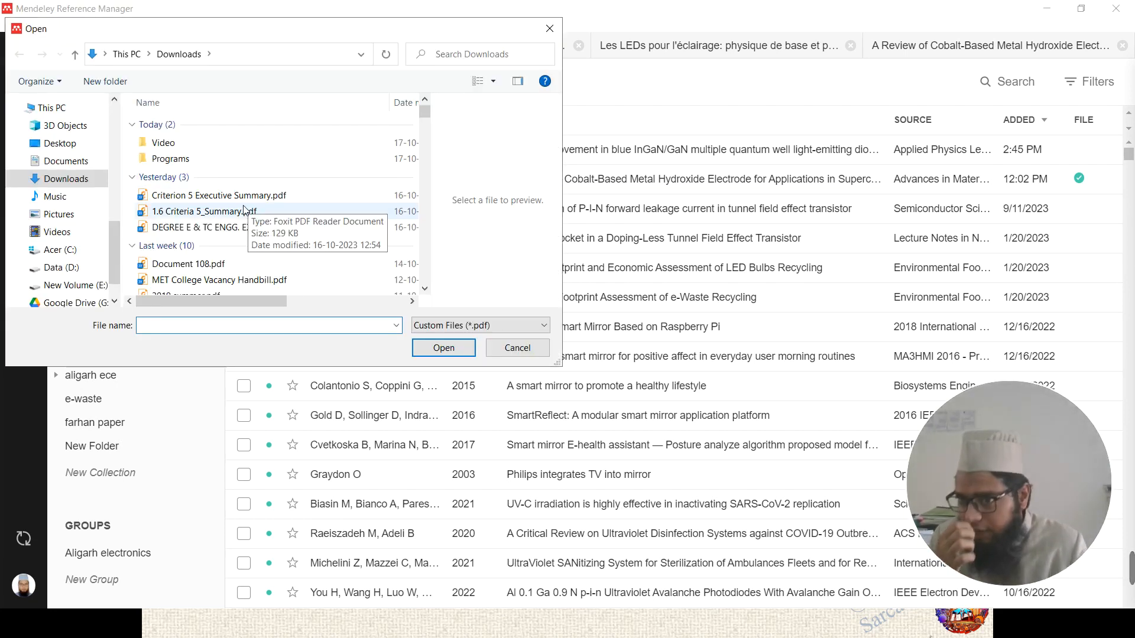
{"action": "scroll", "coordinate": [172, 230], "scroll_direction": "down", "scroll_amount": 10}
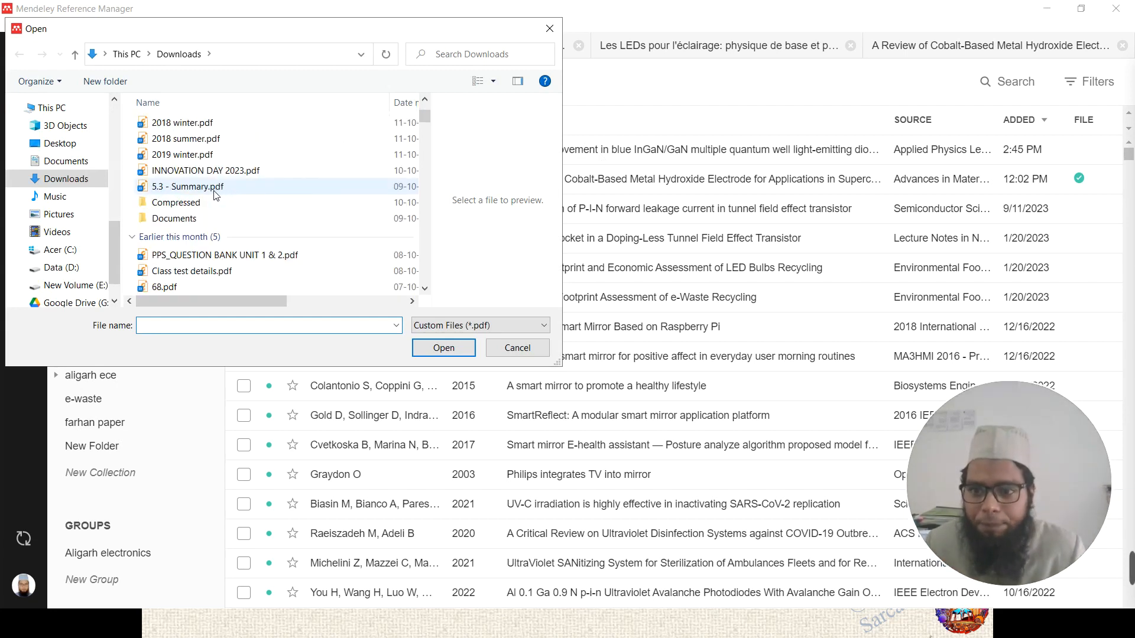
{"action": "scroll", "coordinate": [216, 195], "scroll_direction": "down", "scroll_amount": 4}
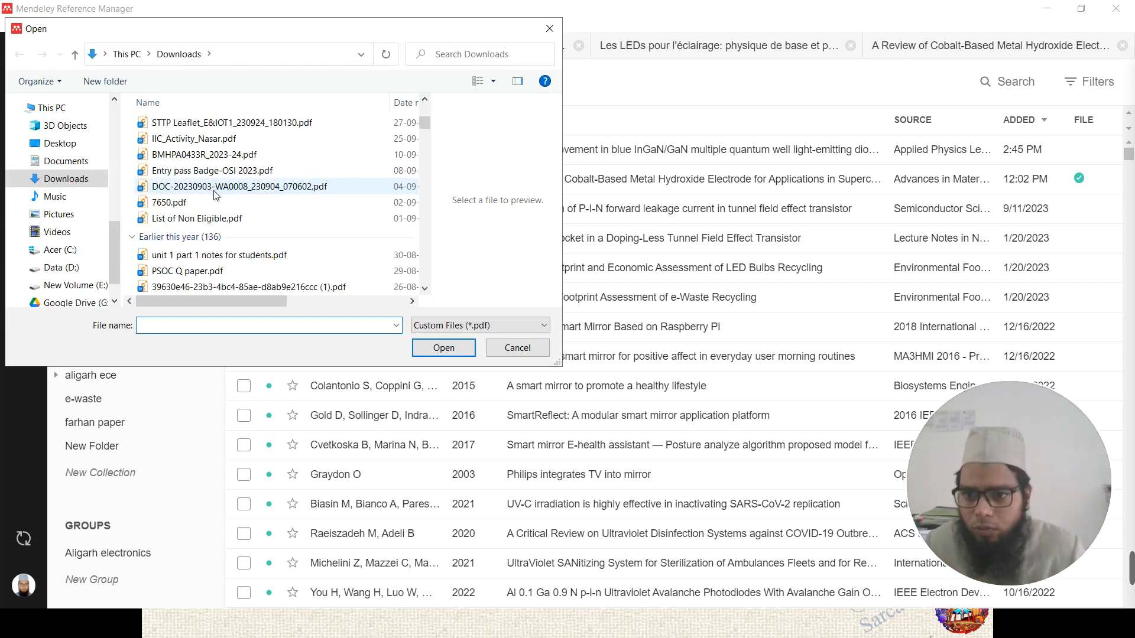
{"action": "scroll", "coordinate": [274, 191], "scroll_direction": "down", "scroll_amount": 8}
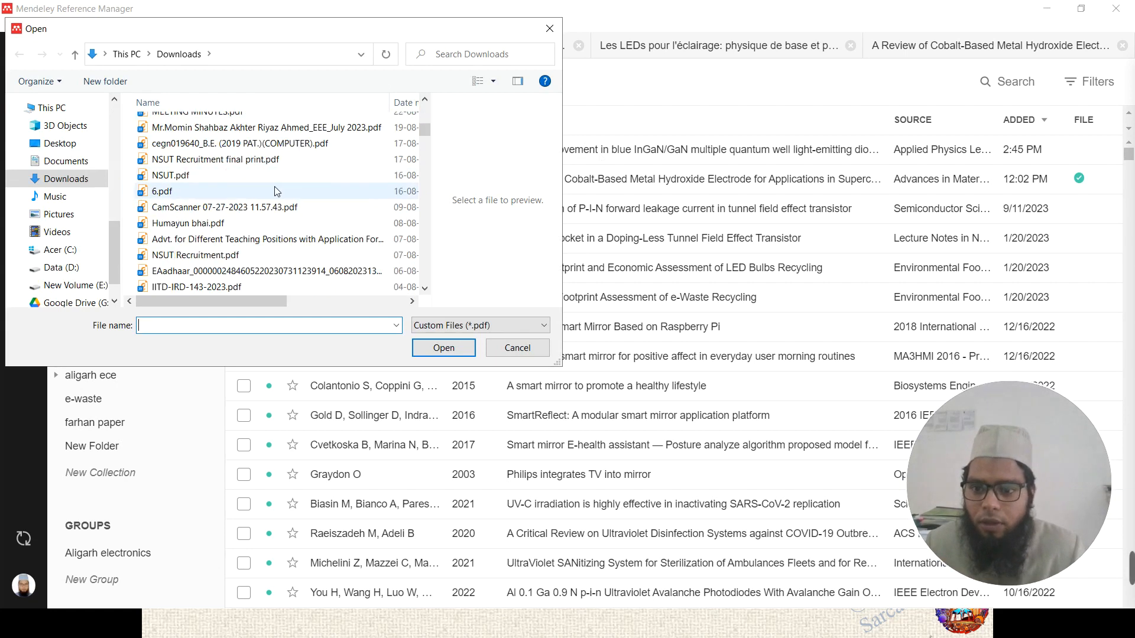
{"action": "scroll", "coordinate": [275, 191], "scroll_direction": "down", "scroll_amount": 5}
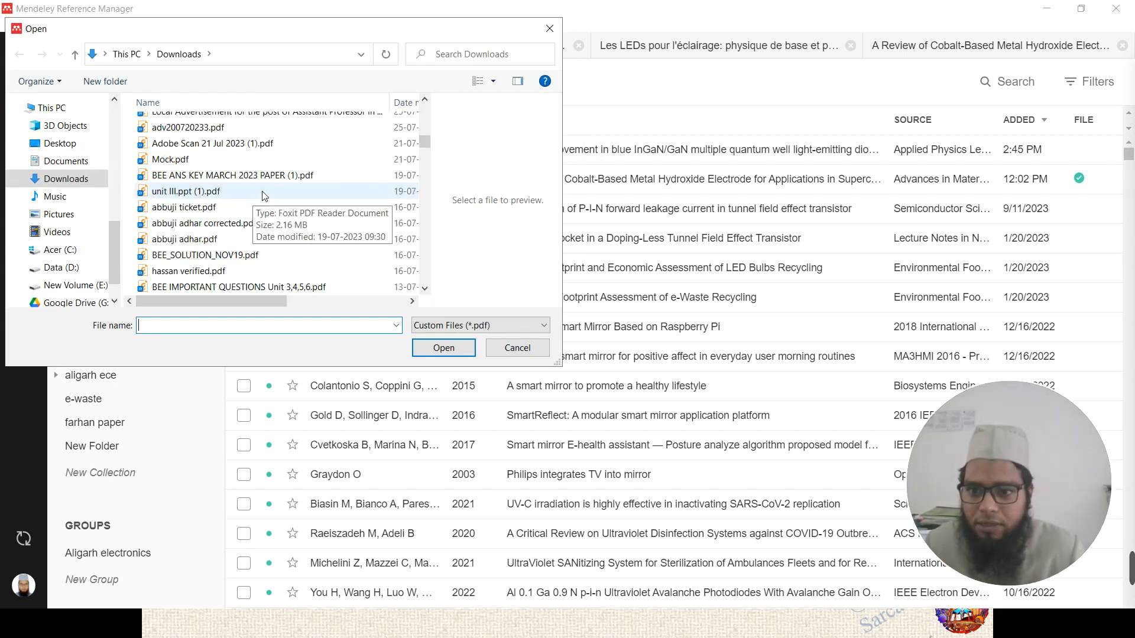
{"action": "scroll", "coordinate": [241, 205], "scroll_direction": "down", "scroll_amount": 6}
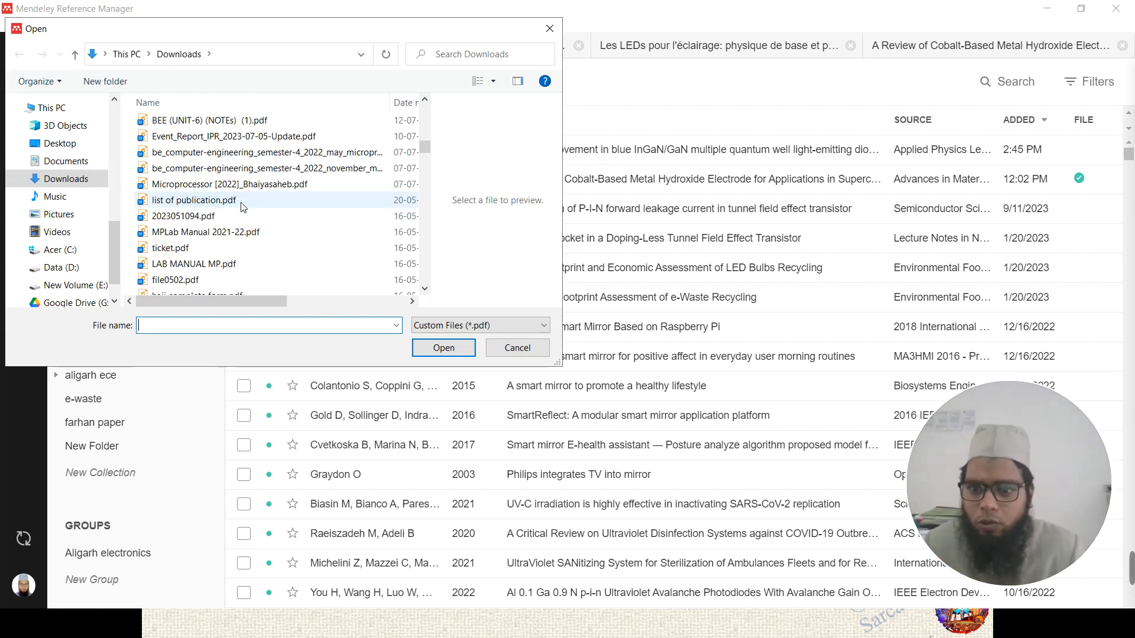
{"action": "scroll", "coordinate": [241, 206], "scroll_direction": "down", "scroll_amount": 4}
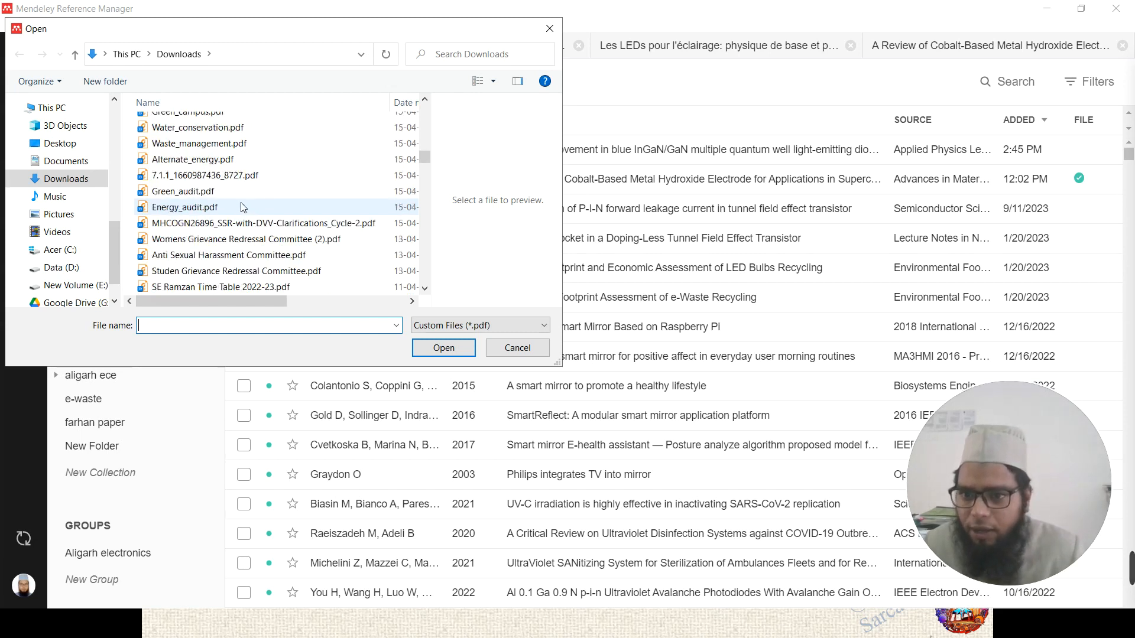
{"action": "scroll", "coordinate": [112, 251], "scroll_direction": "up", "scroll_amount": 5}
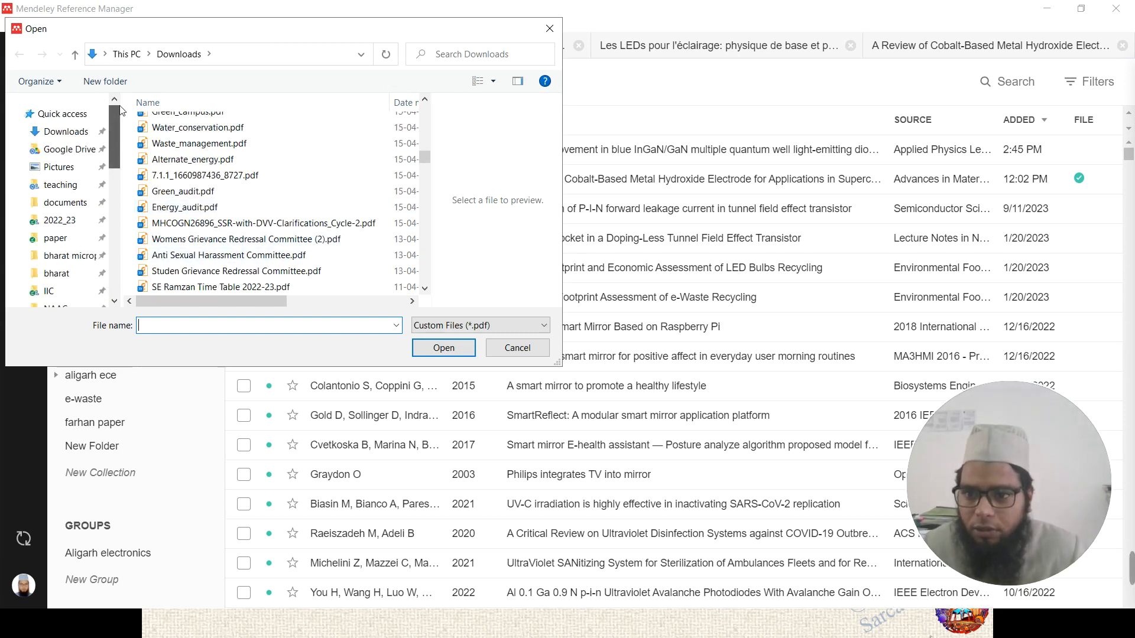
- Navigate to the led paper folder inside Google Drive on Data (D:)
{"action": "left_click", "coordinate": [66, 150]}
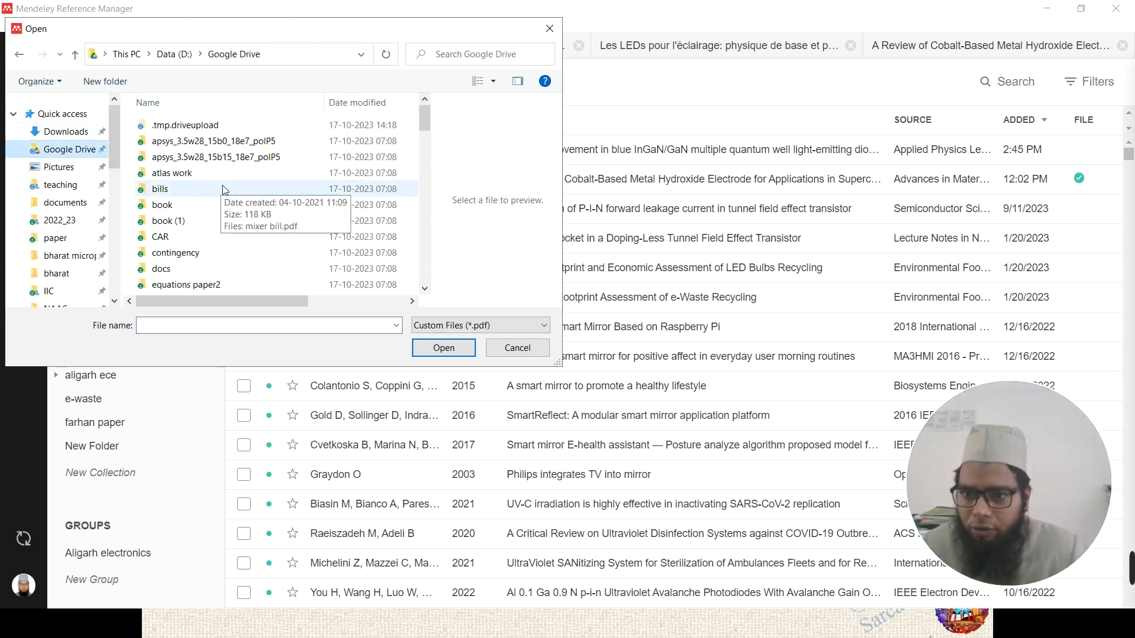
{"action": "scroll", "coordinate": [225, 190], "scroll_direction": "down", "scroll_amount": 2}
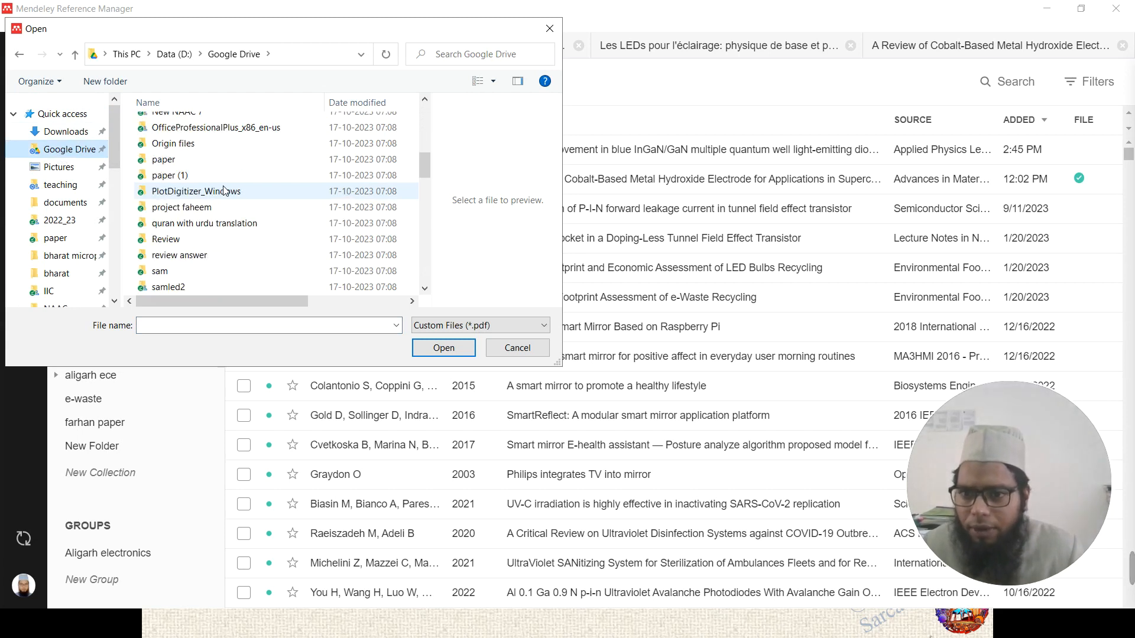
{"action": "scroll", "coordinate": [226, 191], "scroll_direction": "up", "scroll_amount": 1}
{"action": "scroll", "coordinate": [225, 189], "scroll_direction": "down", "scroll_amount": 1}
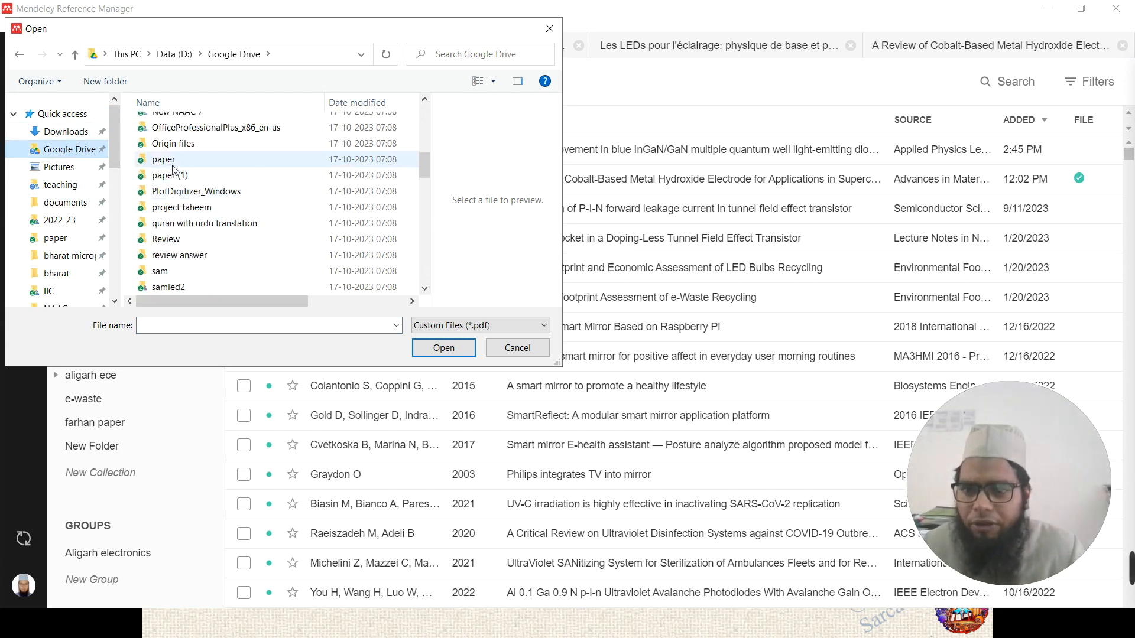
{"action": "scroll", "coordinate": [212, 183], "scroll_direction": "up", "scroll_amount": 2}
{"action": "scroll", "coordinate": [212, 183], "scroll_direction": "up", "scroll_amount": 3}
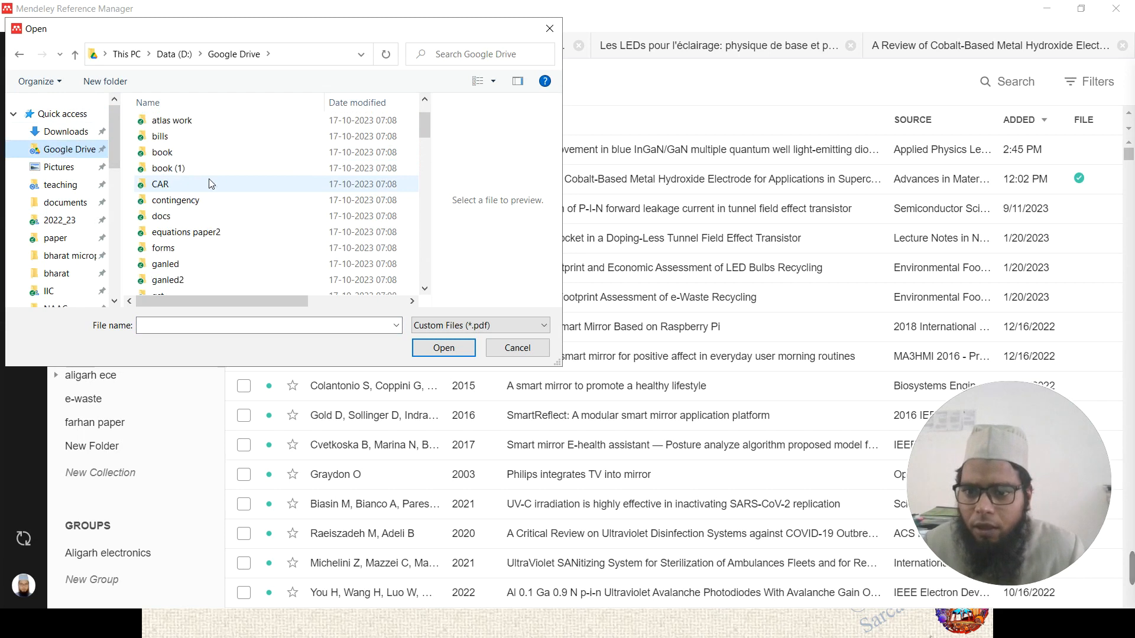
{"action": "scroll", "coordinate": [211, 184], "scroll_direction": "down", "scroll_amount": 1}
{"action": "scroll", "coordinate": [213, 183], "scroll_direction": "down", "scroll_amount": 1}
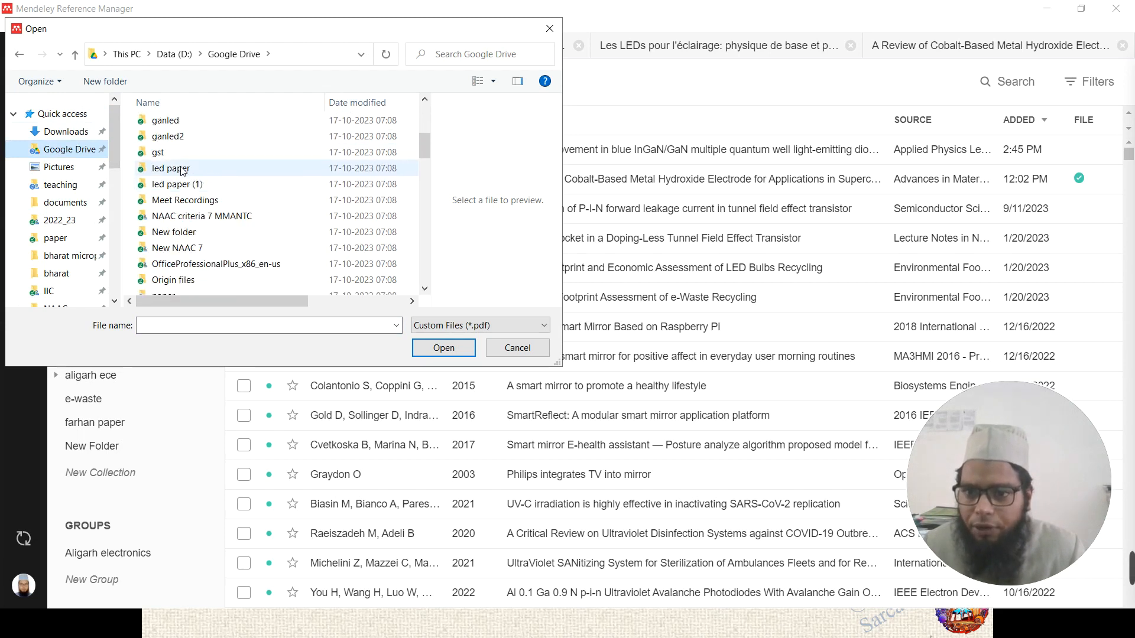
{"action": "double_click", "coordinate": [184, 170]}
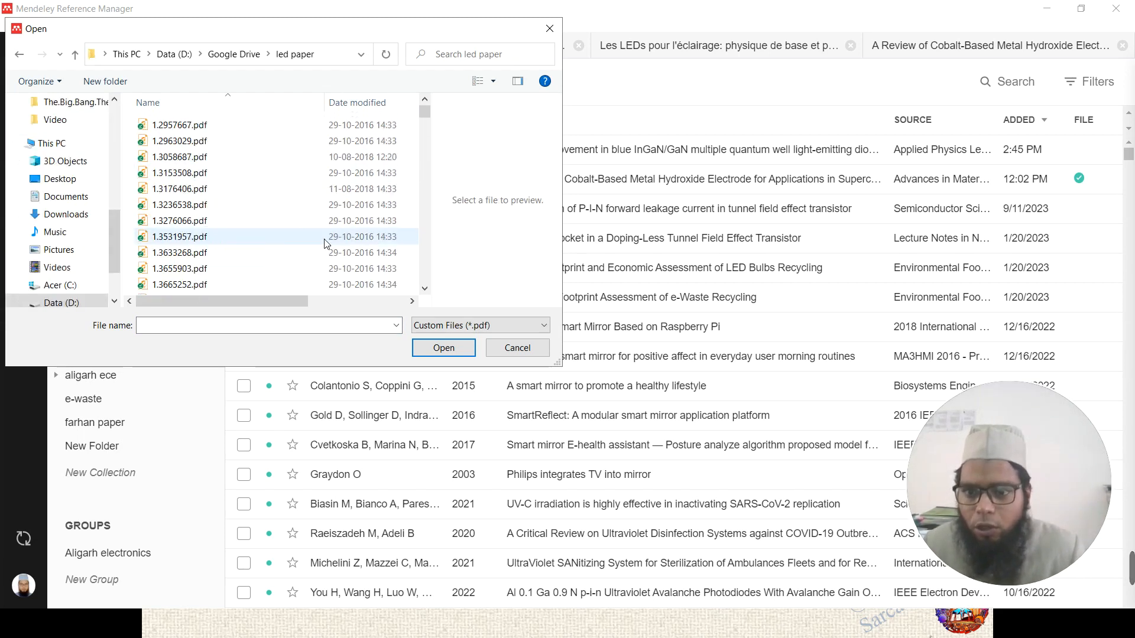
{"action": "scroll", "coordinate": [233, 179], "scroll_direction": "down", "scroll_amount": 7}
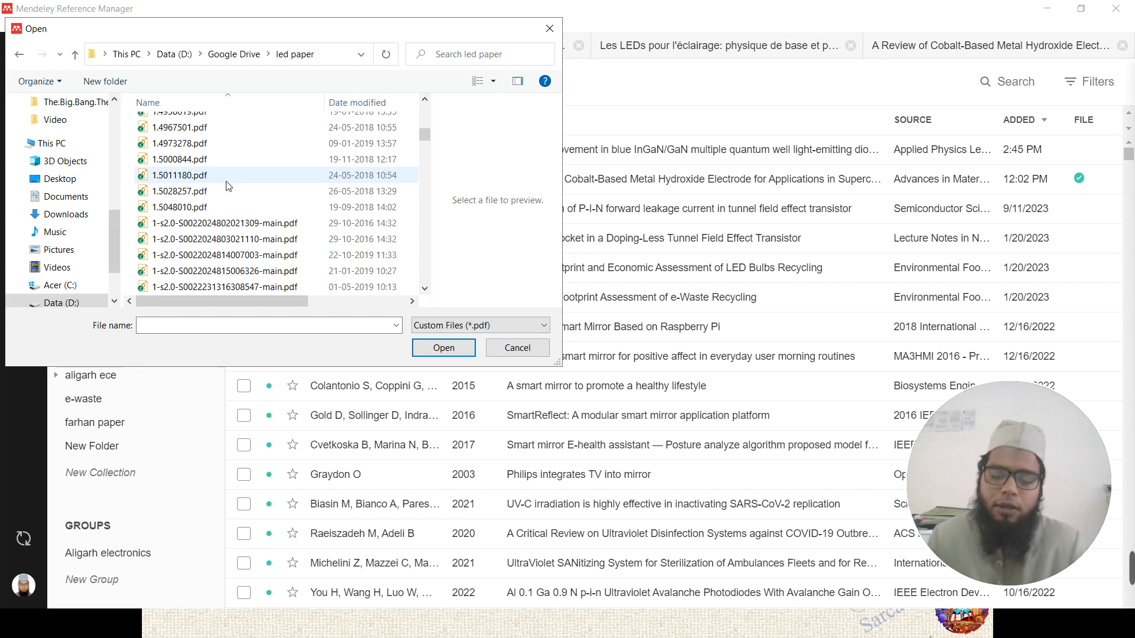
{"action": "left_click", "coordinate": [214, 224]}
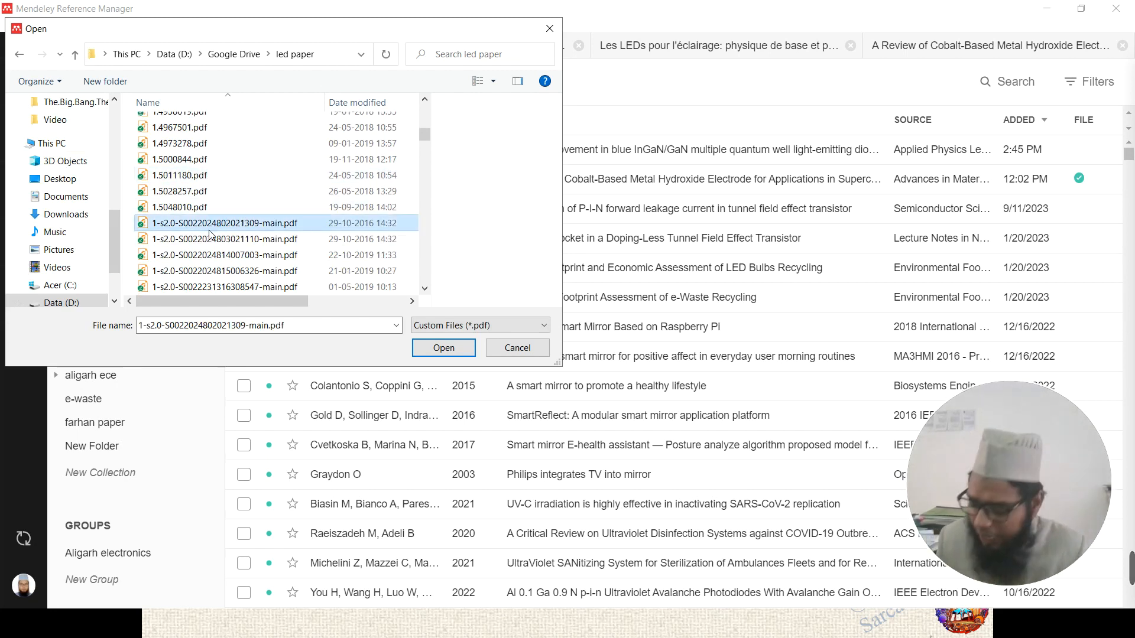
{"action": "left_click", "coordinate": [196, 177]}
{"action": "left_click", "coordinate": [195, 160], "text": "ctrl"}
{"action": "left_click", "coordinate": [195, 191], "text": "ctrl"}
{"action": "left_click", "coordinate": [196, 207], "text": "ctrl"}
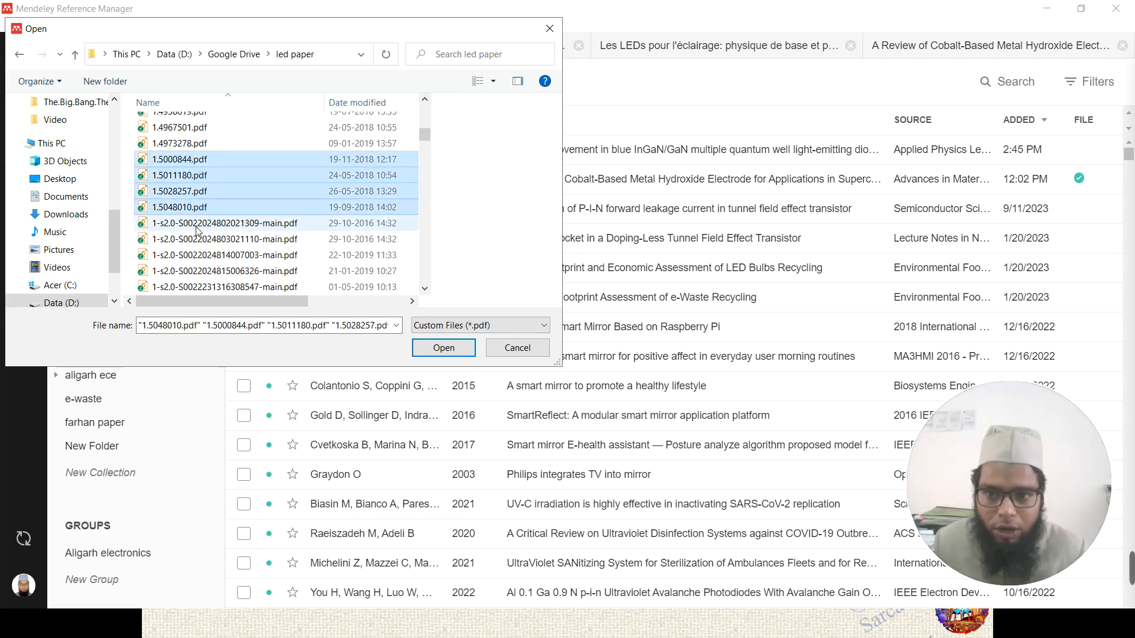
{"action": "left_click", "coordinate": [201, 239], "text": "ctrl"}
{"action": "left_click", "coordinate": [224, 224], "text": "ctrl"}
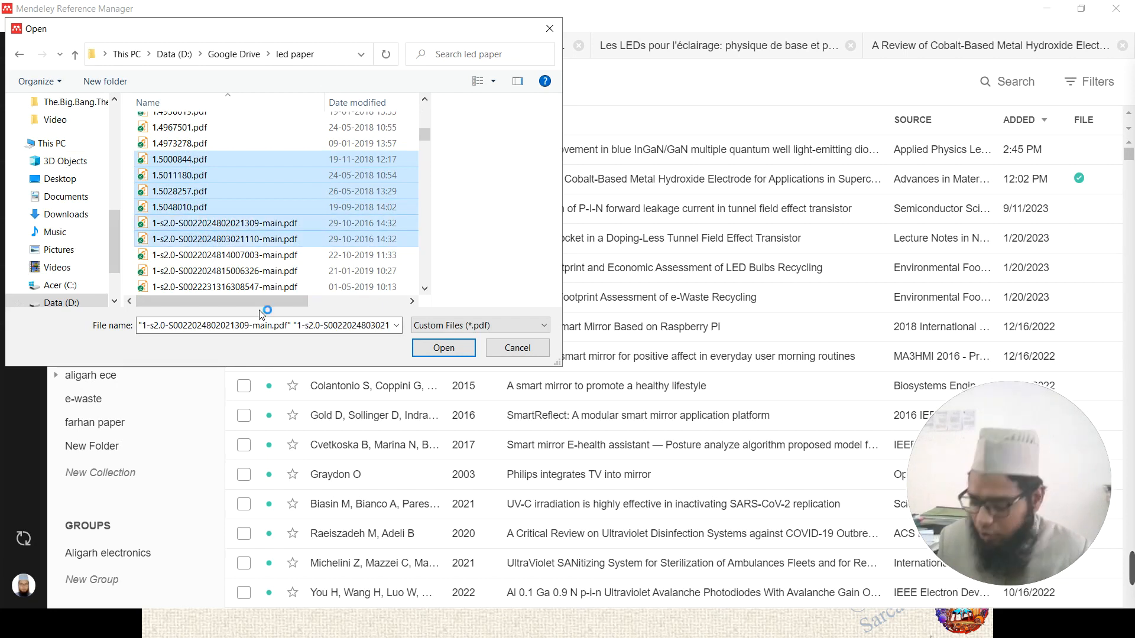
{"action": "left_click", "coordinate": [276, 271]}
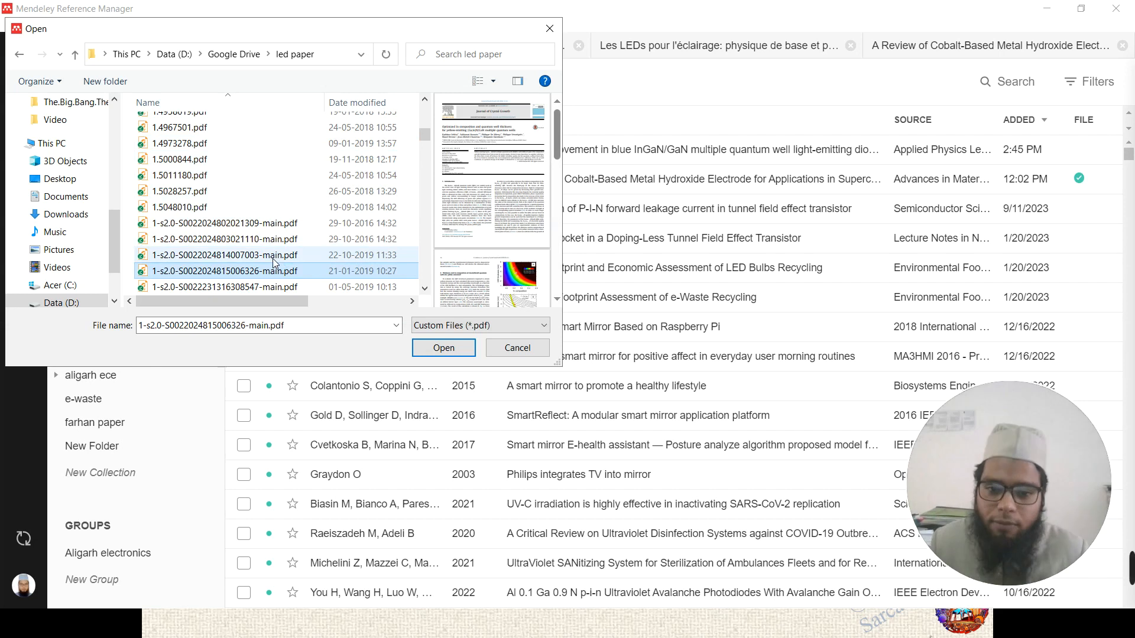
{"action": "key", "text": "ctrl+a"}
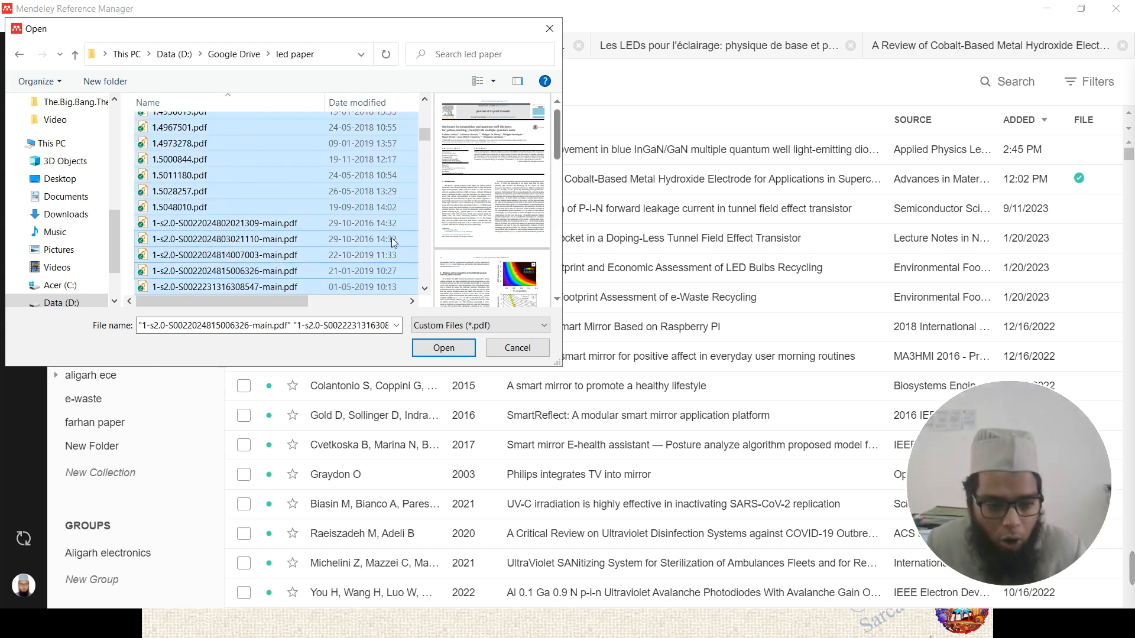
{"action": "left_click", "coordinate": [227, 227]}
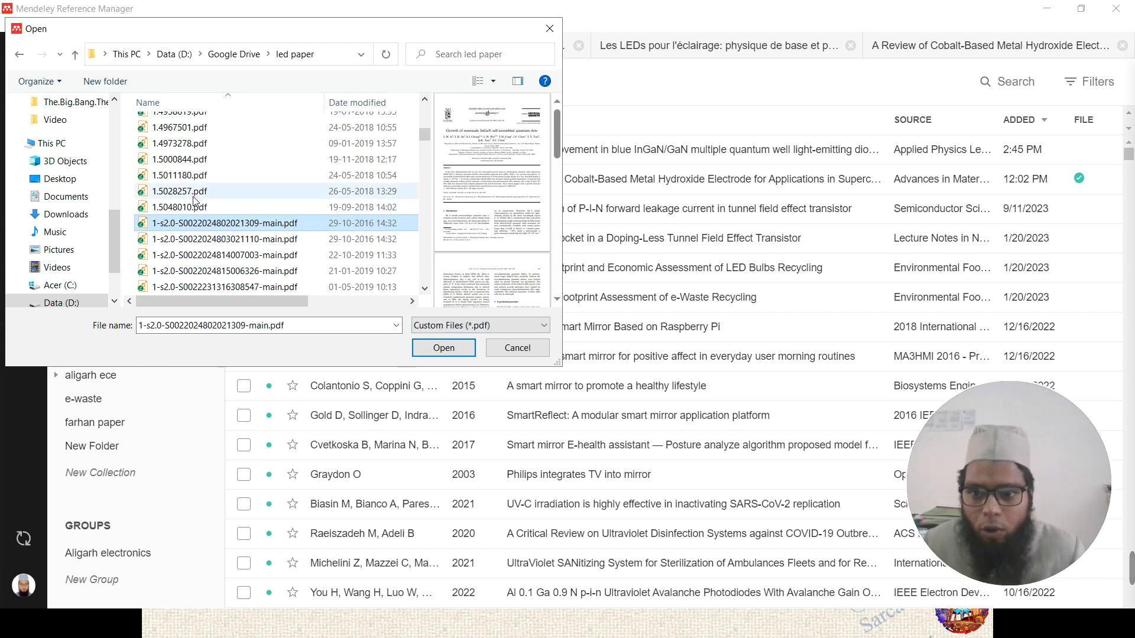
{"action": "left_click", "coordinate": [190, 208]}
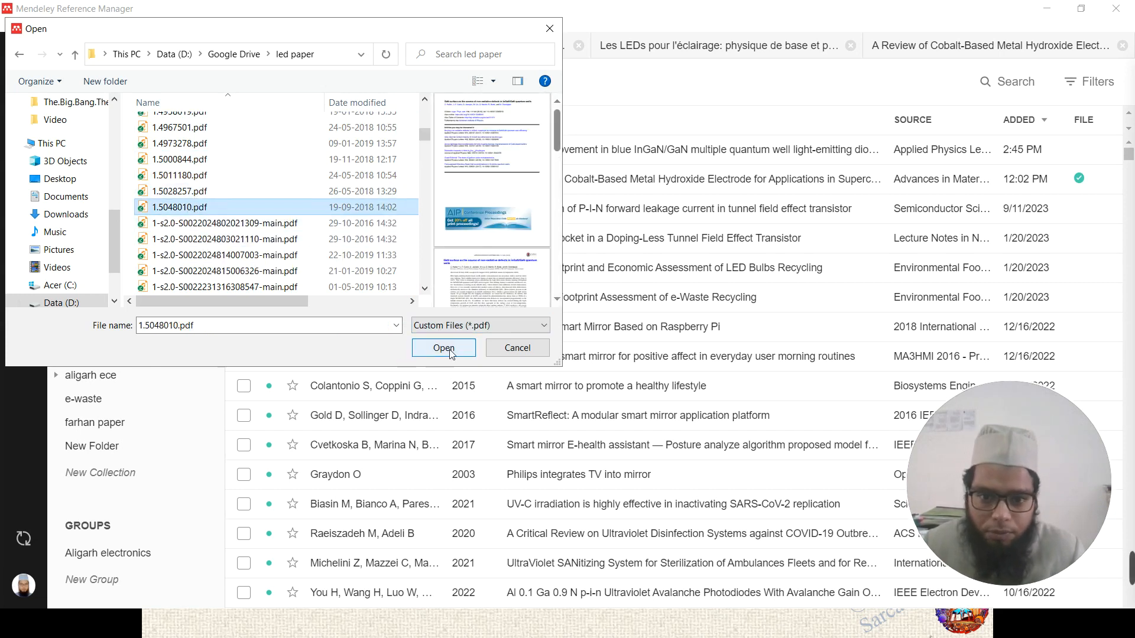
{"action": "left_click", "coordinate": [244, 240]}
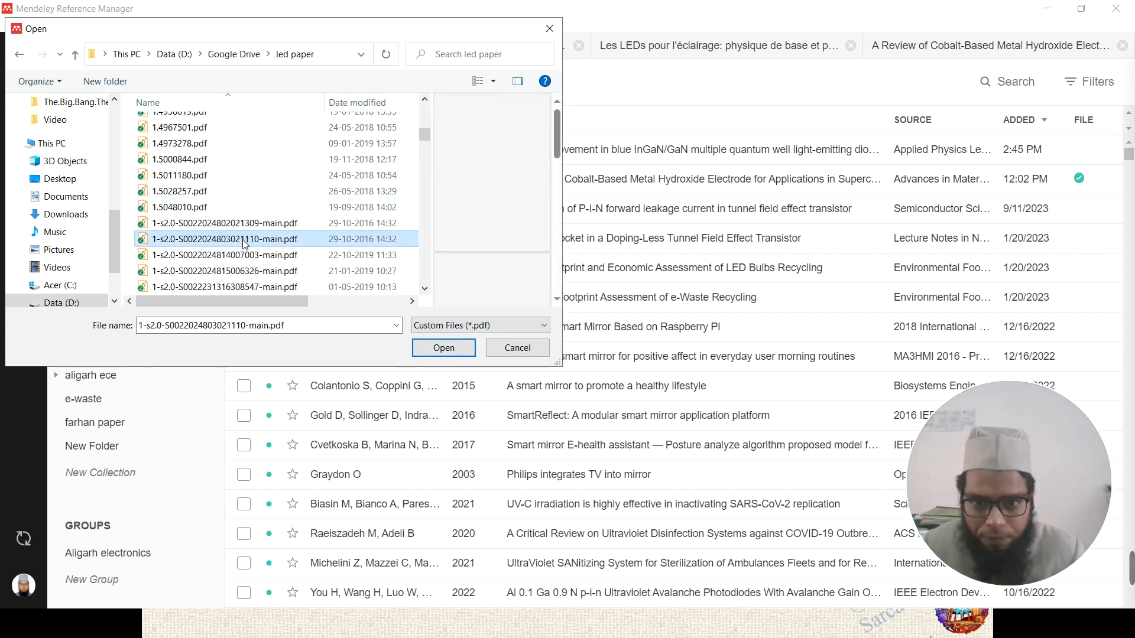
- Import the selected PDF and open Review duplicates for the new upload
{"action": "left_click", "coordinate": [444, 349]}
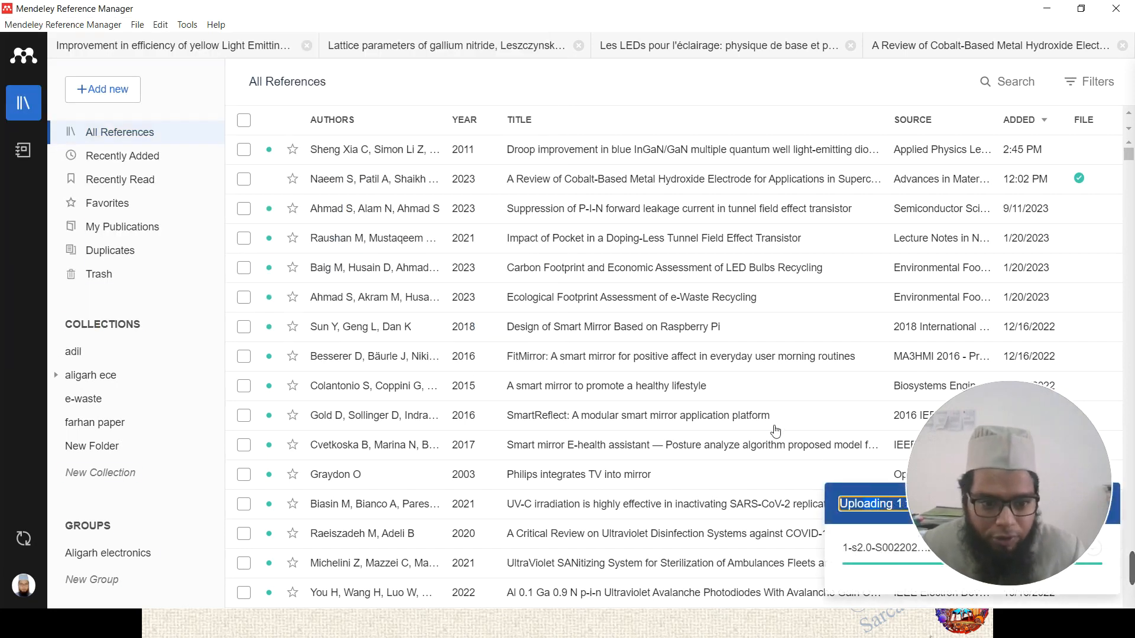
{"action": "key", "text": "ctrl+a"}
{"action": "left_click", "coordinate": [863, 508]}
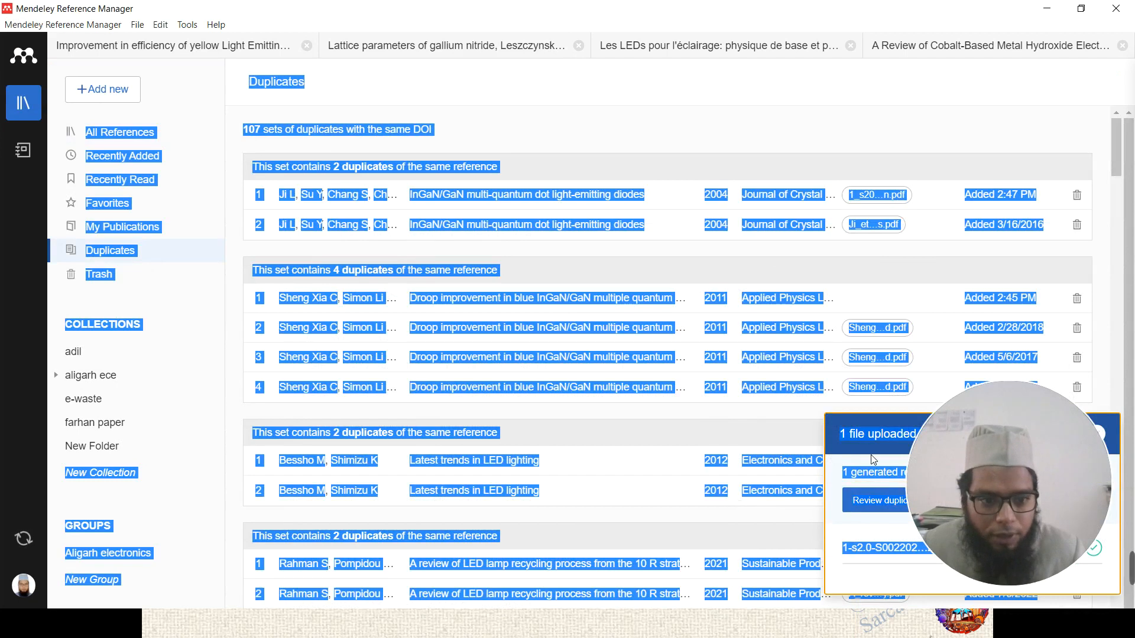
{"action": "left_click_drag", "start_coordinate": [989, 453], "coordinate": [626, 443]}
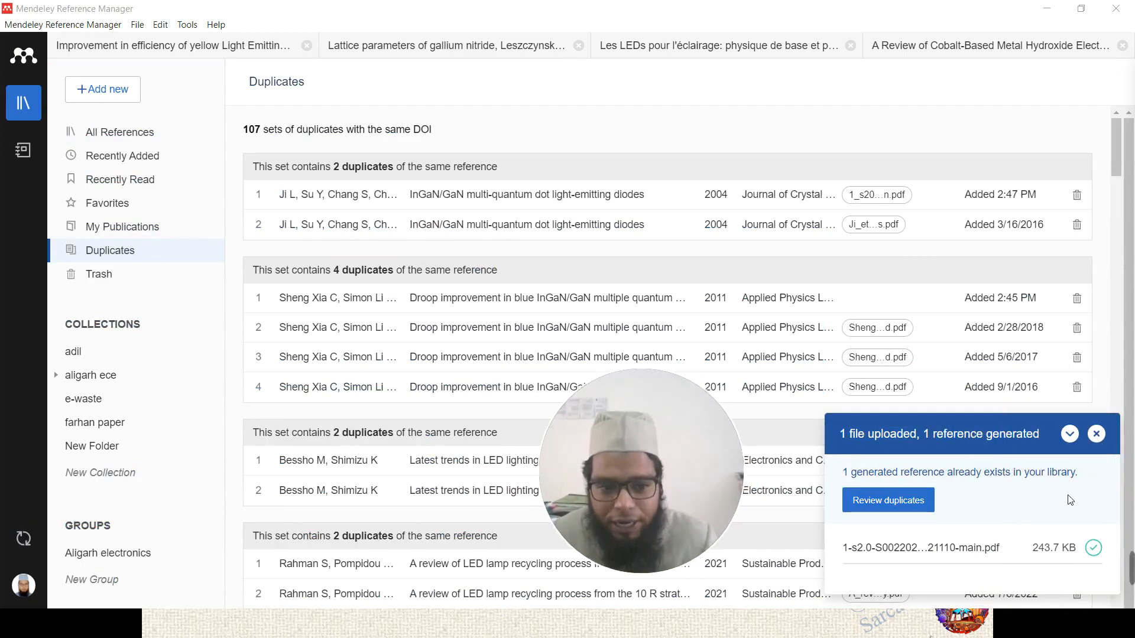
{"action": "left_click", "coordinate": [873, 508]}
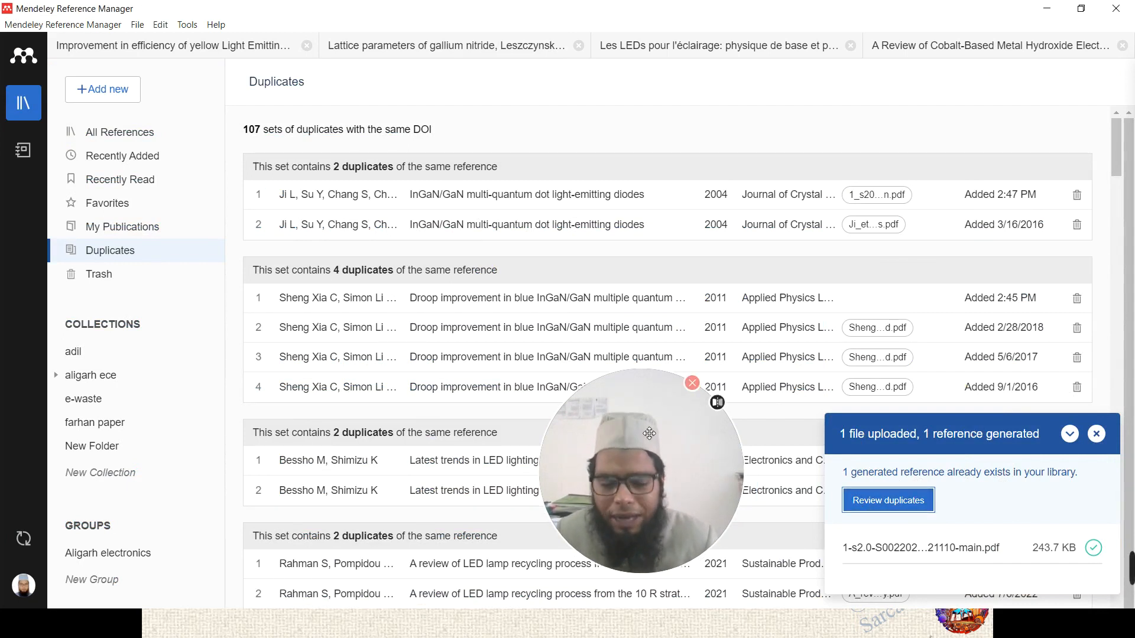
{"action": "left_click_drag", "start_coordinate": [664, 440], "coordinate": [602, 439]}
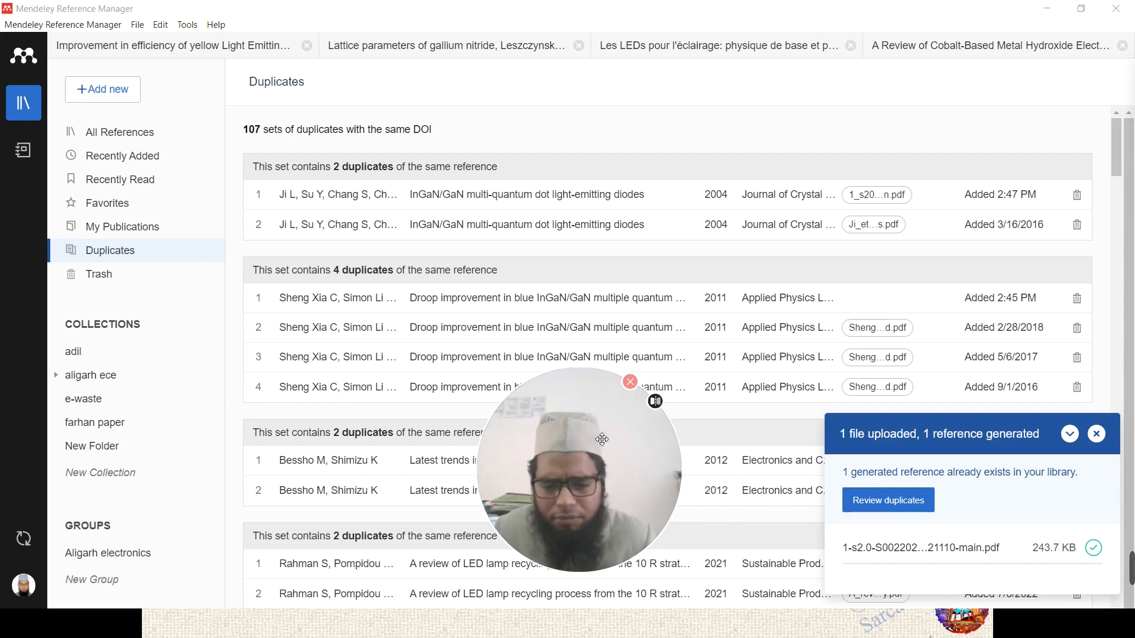
{"action": "left_click", "coordinate": [878, 512]}
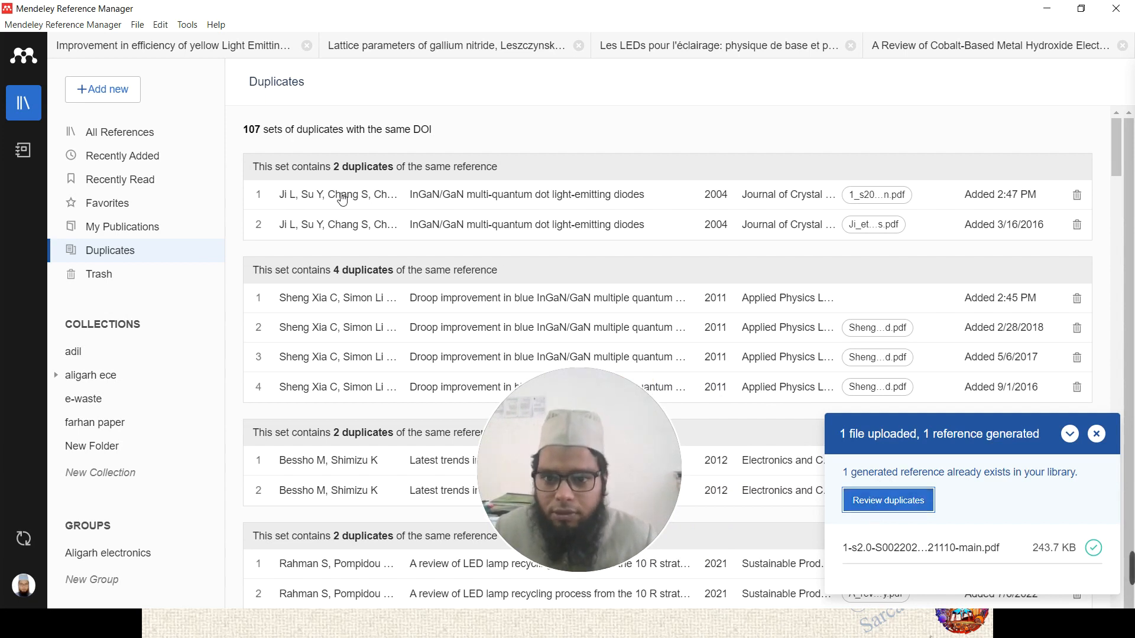
- Close the Notebook panel and trash the 2:47 PM InGaN/GaN multi-quantum dot copy
{"action": "left_click", "coordinate": [383, 202]}
{"action": "double_click", "coordinate": [447, 201]}
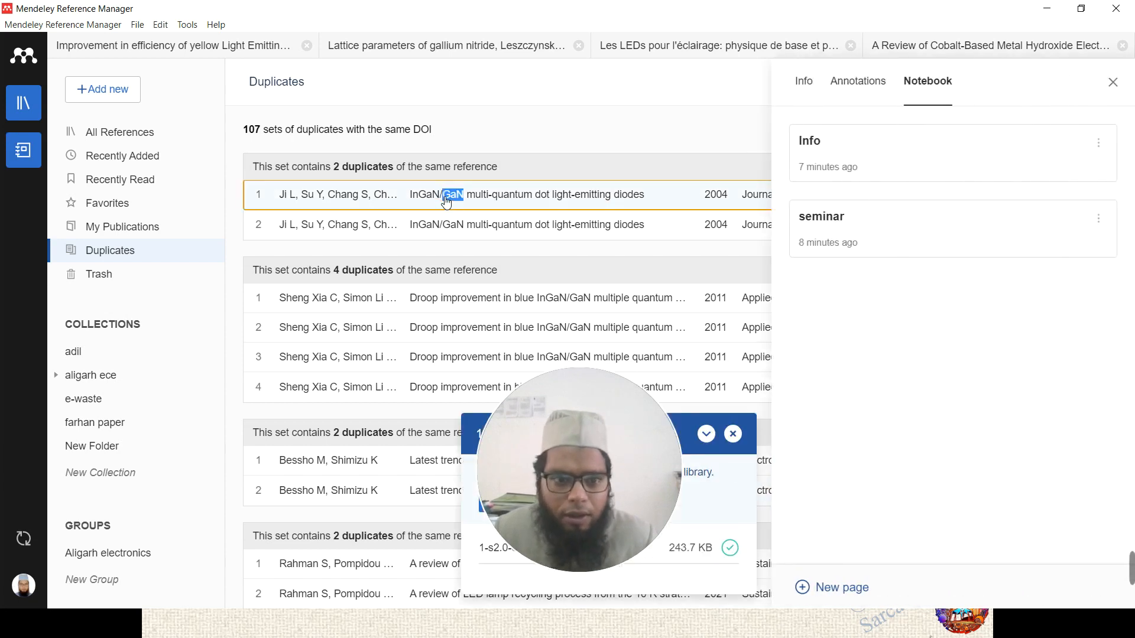
{"action": "left_click", "coordinate": [611, 121]}
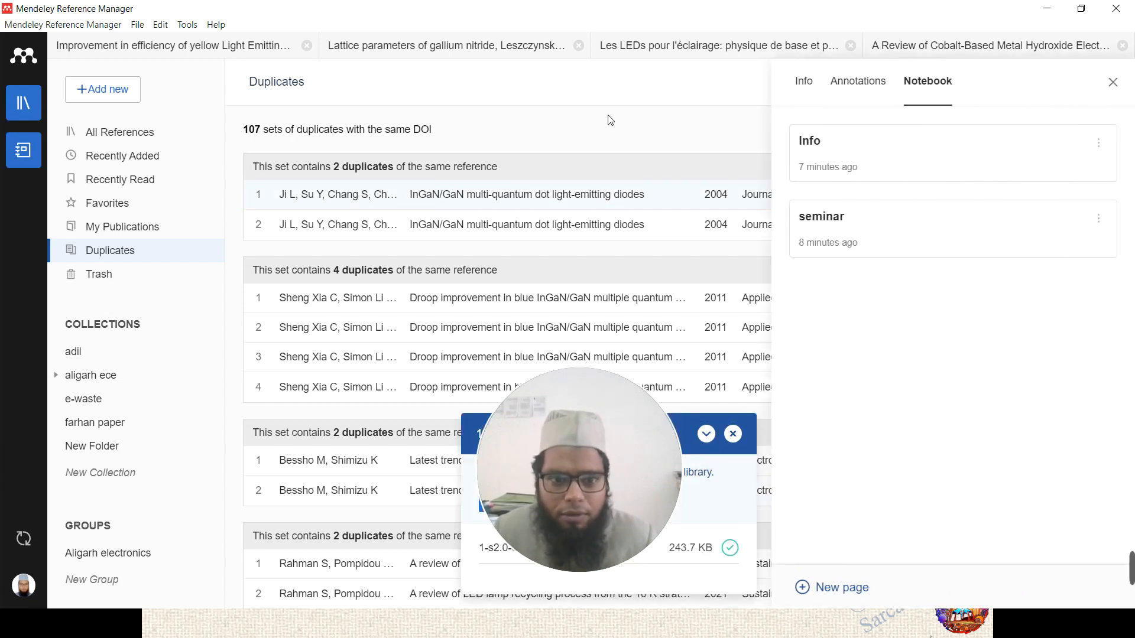
{"action": "left_click", "coordinate": [1114, 83]}
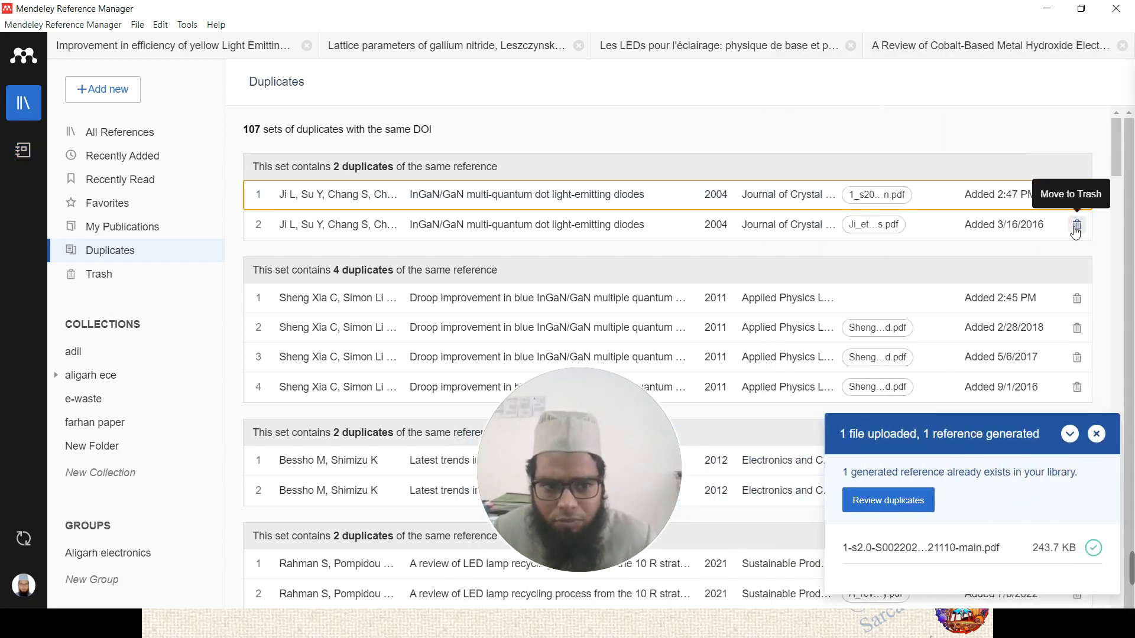
{"action": "left_click", "coordinate": [1077, 195]}
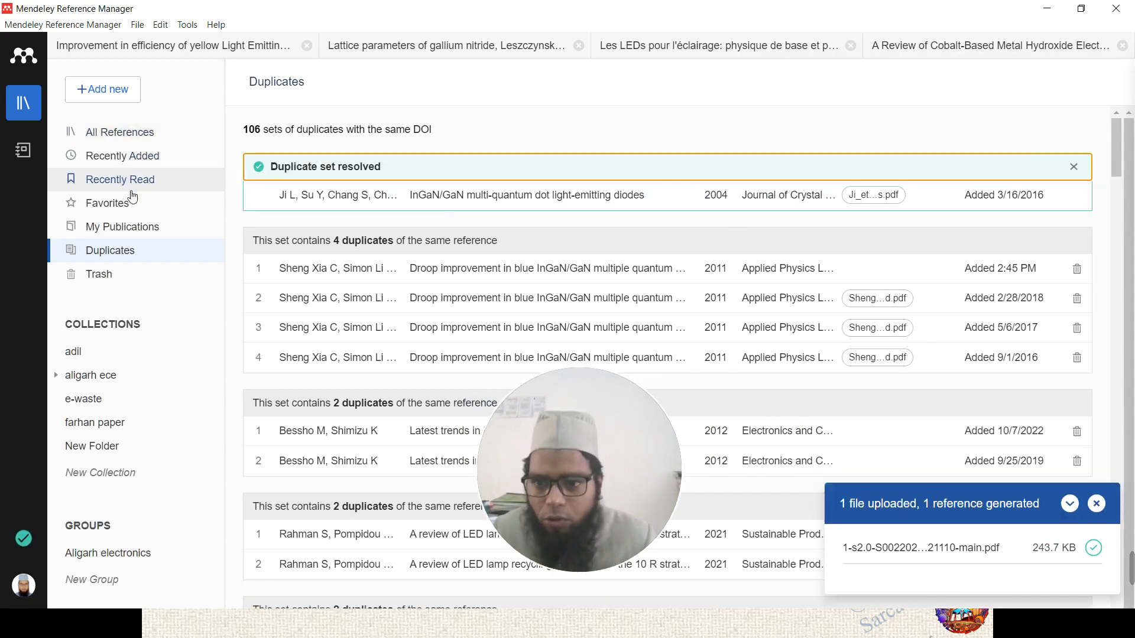
- Import 1.3236538.pdf into All References and select the new 2009 m-plane InGaN entry
{"action": "left_click", "coordinate": [145, 132]}
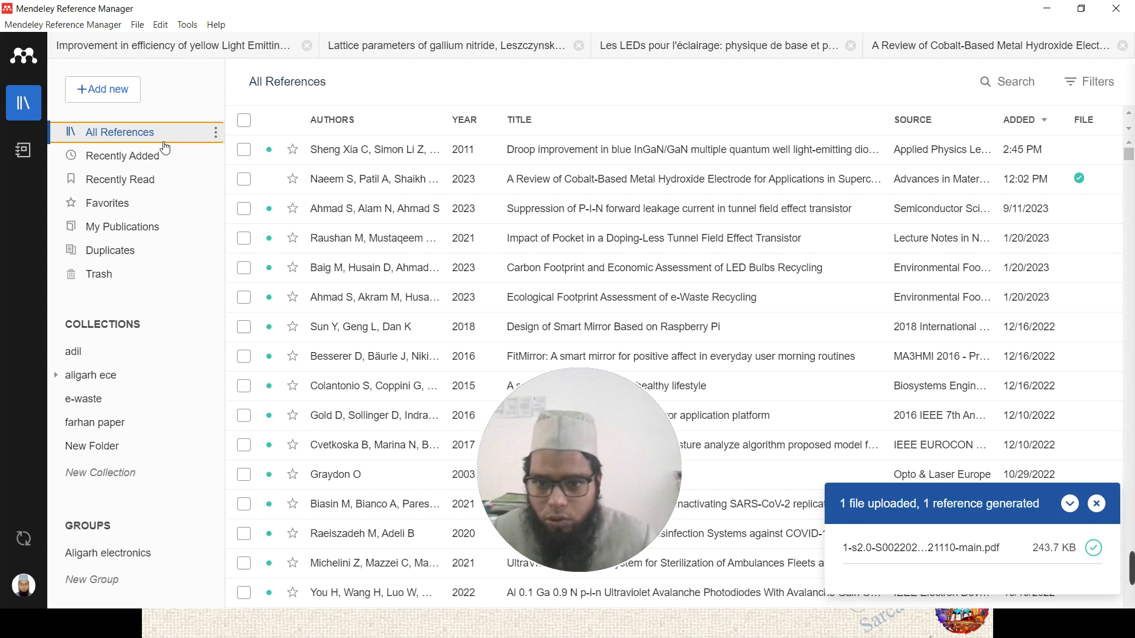
{"action": "left_click", "coordinate": [1097, 504]}
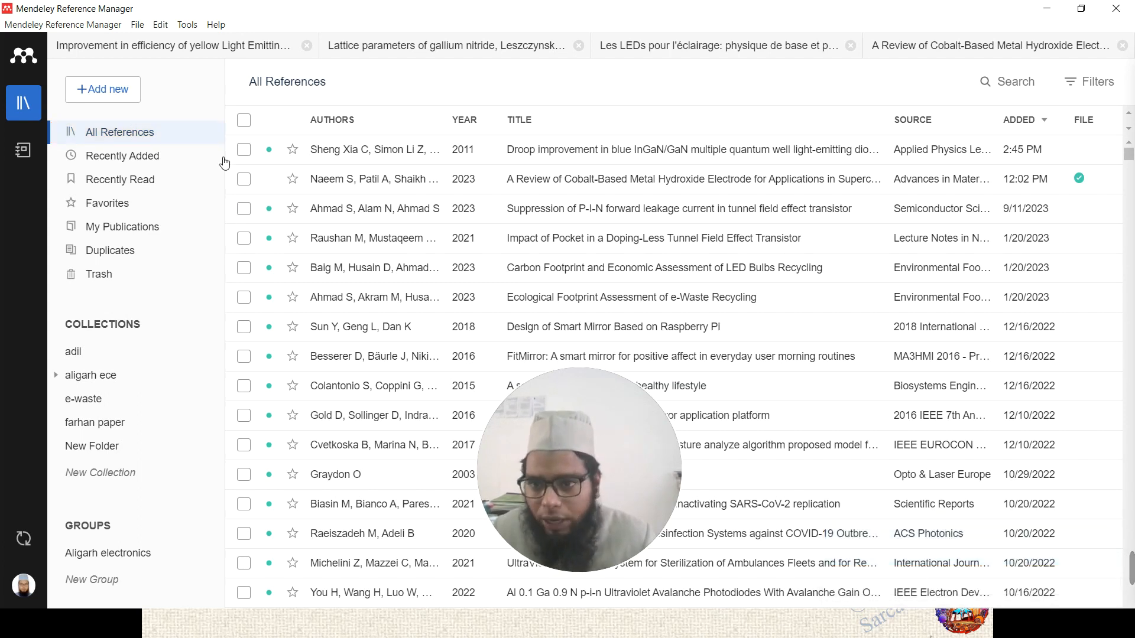
{"action": "left_click", "coordinate": [103, 97]}
{"action": "left_click", "coordinate": [120, 137]}
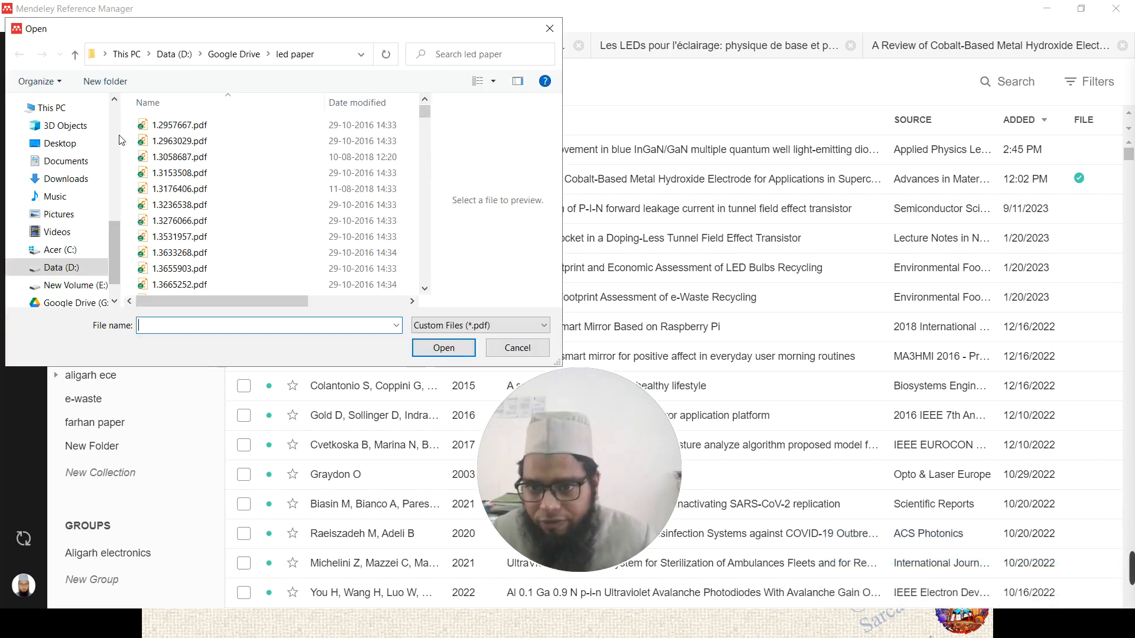
{"action": "left_click", "coordinate": [243, 204]}
{"action": "left_click", "coordinate": [443, 348]}
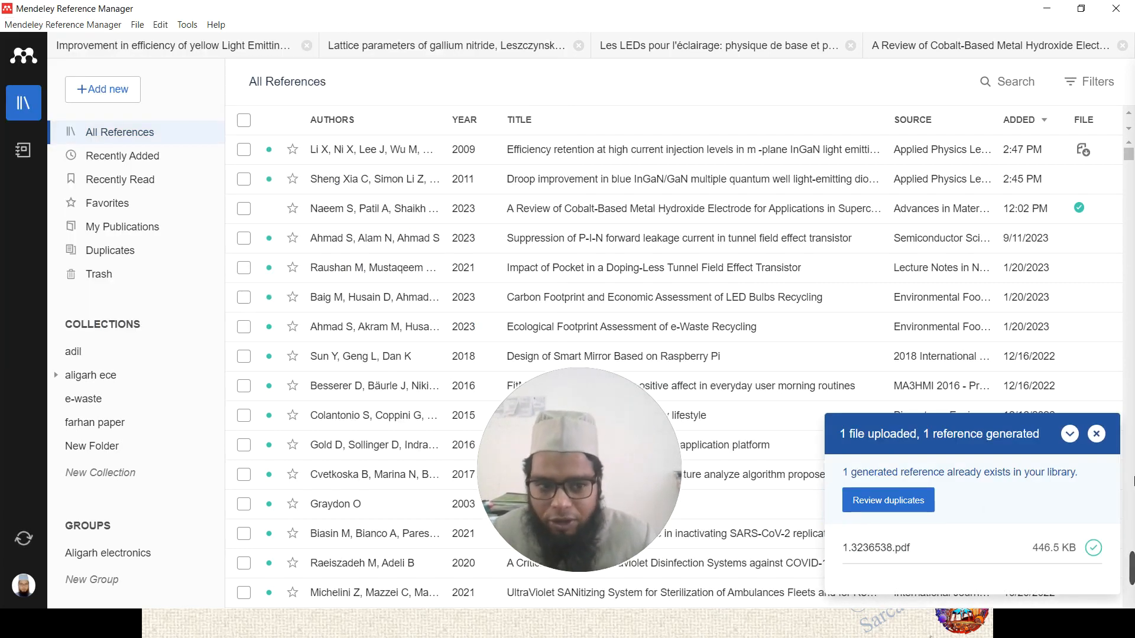
{"action": "left_click", "coordinate": [1096, 434]}
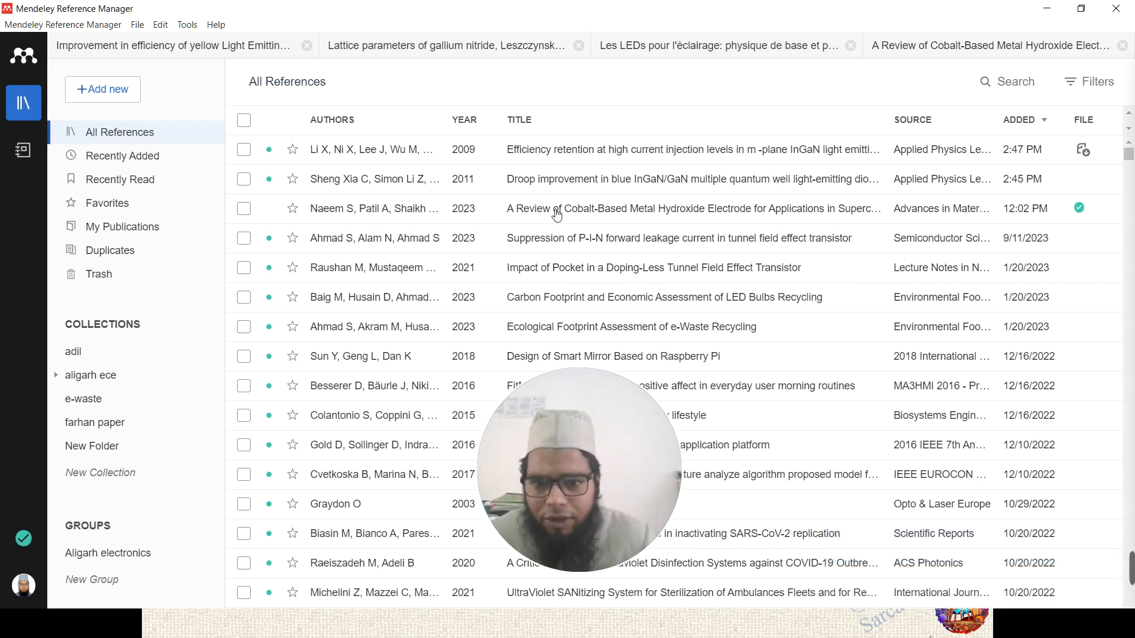
{"action": "left_click", "coordinate": [521, 148]}
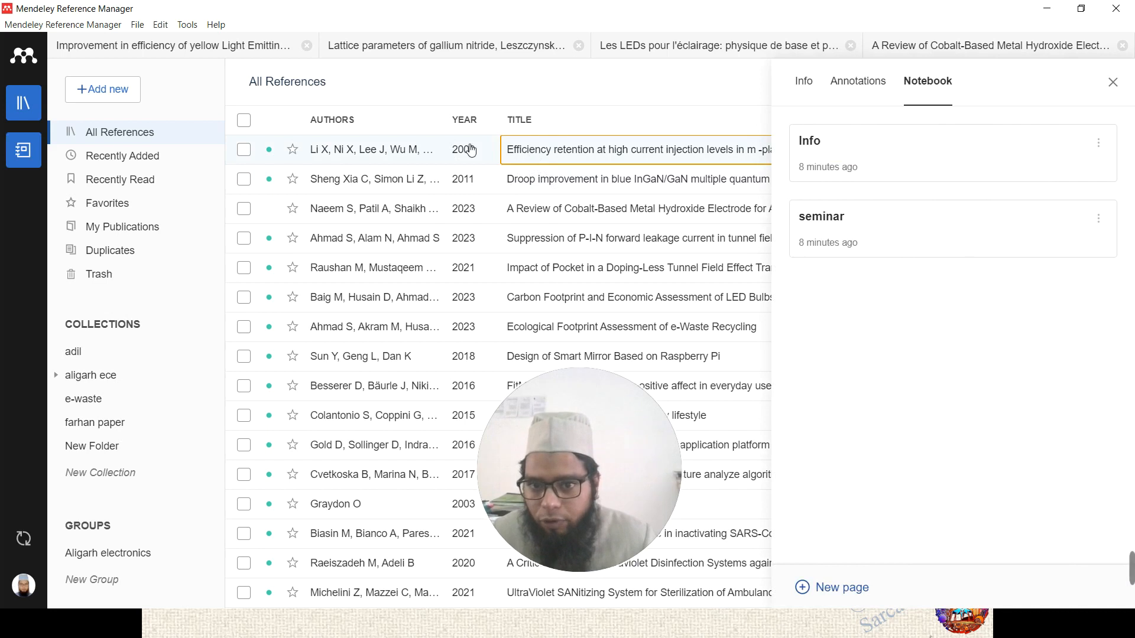
- Show the new efficiency retention reference's details in the Info panel with its full author list
{"action": "left_click", "coordinate": [539, 182]}
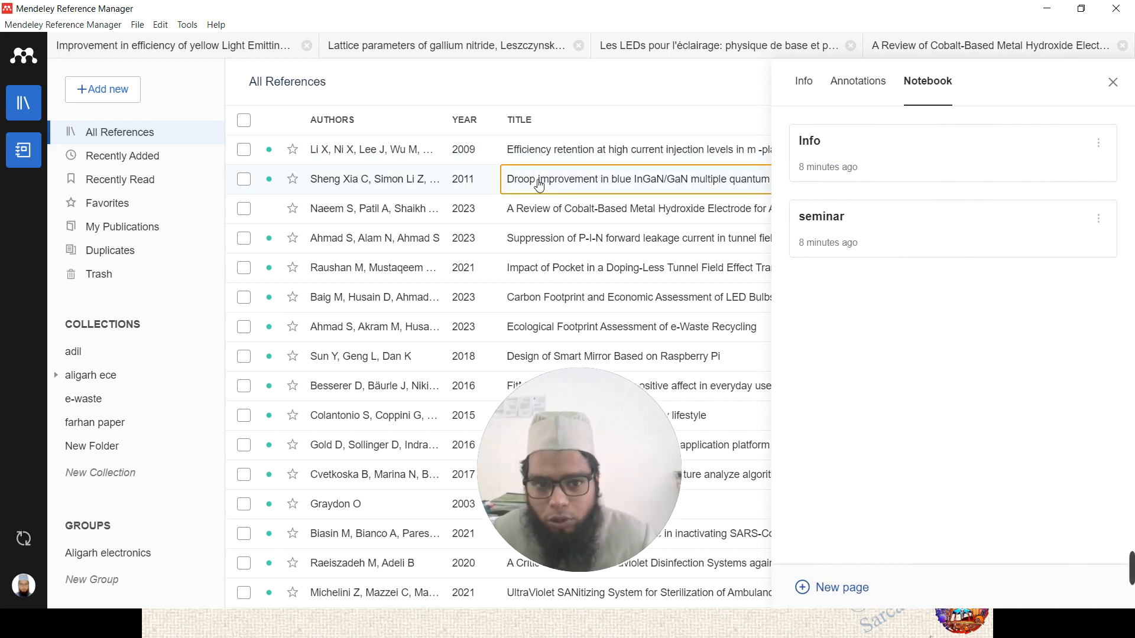
{"action": "left_click", "coordinate": [804, 81]}
{"action": "left_click", "coordinate": [578, 154]}
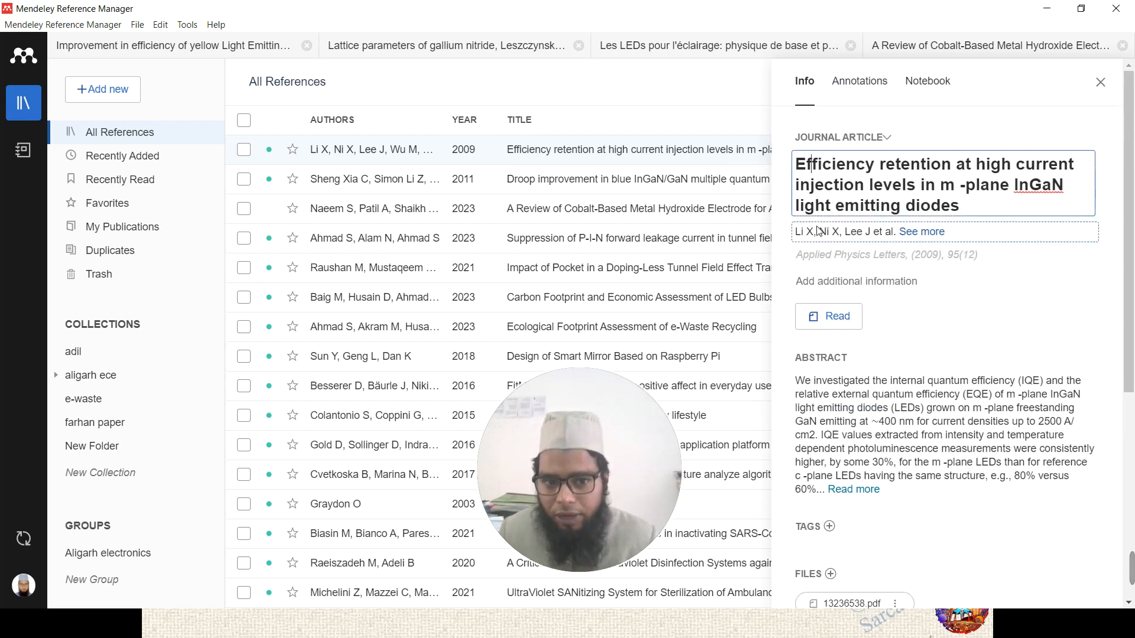
{"action": "left_click", "coordinate": [922, 231]}
{"action": "left_click", "coordinate": [915, 199]}
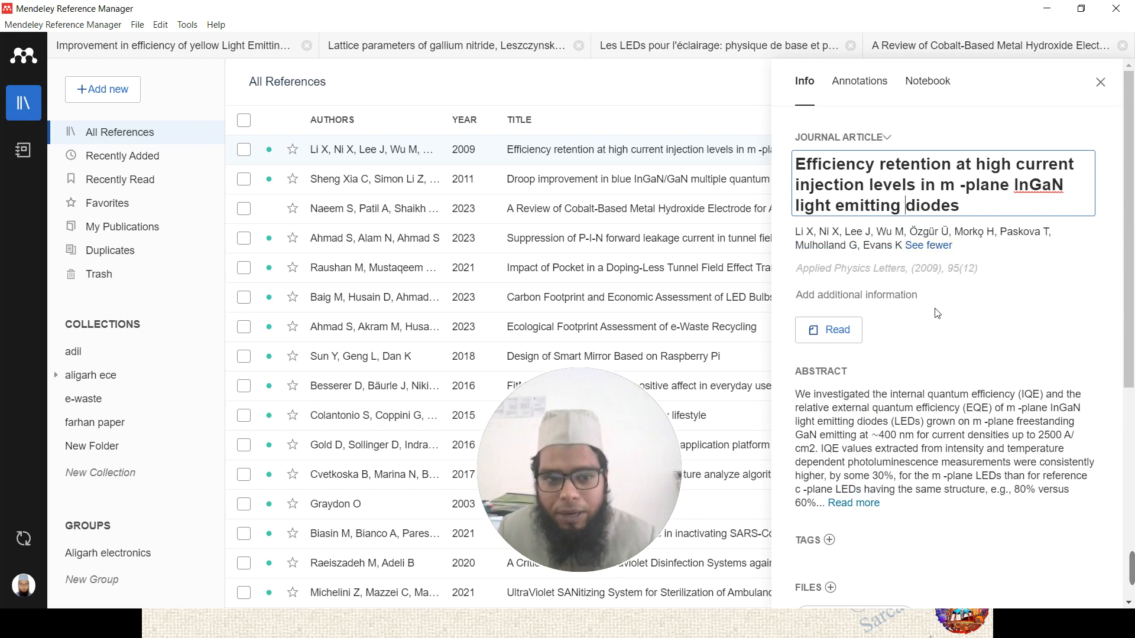
{"action": "scroll", "coordinate": [938, 314], "scroll_direction": "down", "scroll_amount": 2}
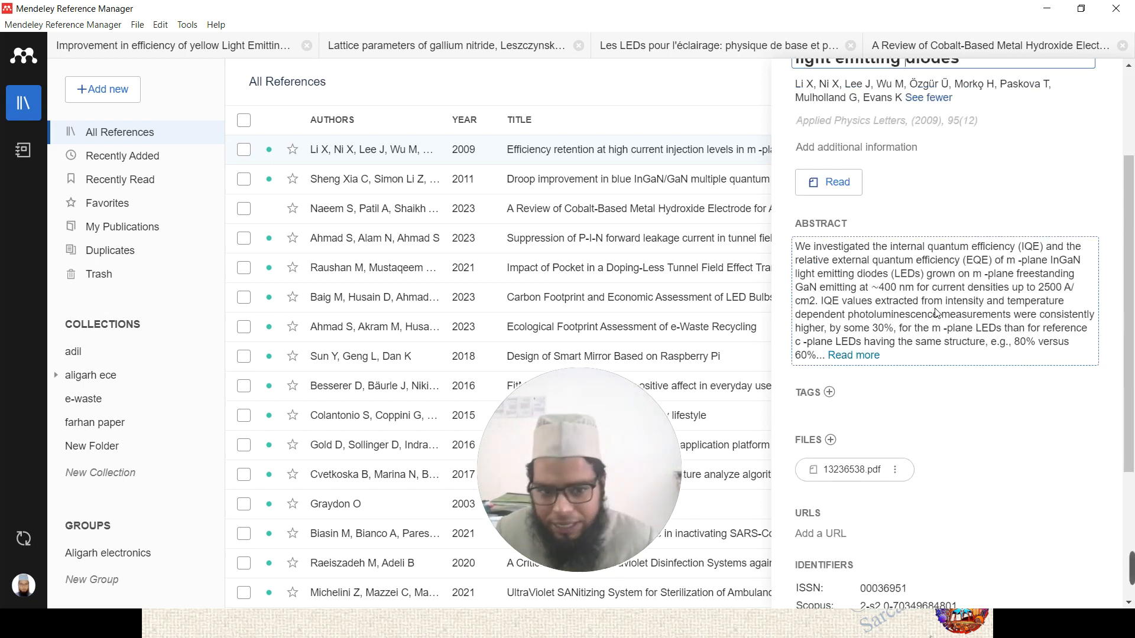
- Expand the full abstract, scroll through the identifiers, then close the details panel
{"action": "left_click", "coordinate": [855, 357]}
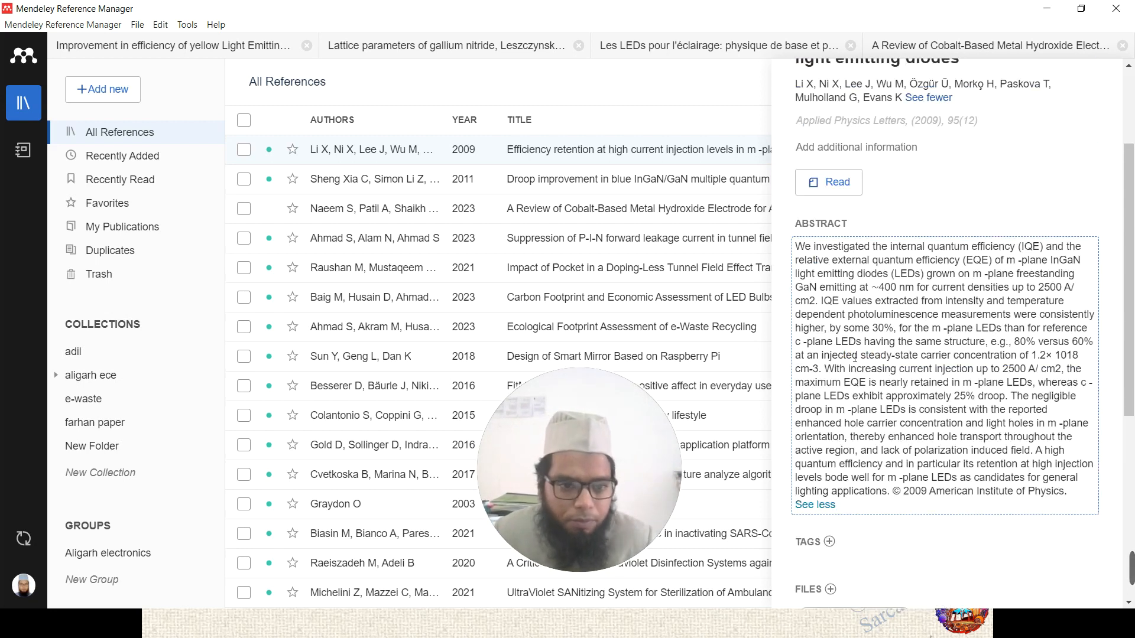
{"action": "left_click", "coordinate": [974, 315]}
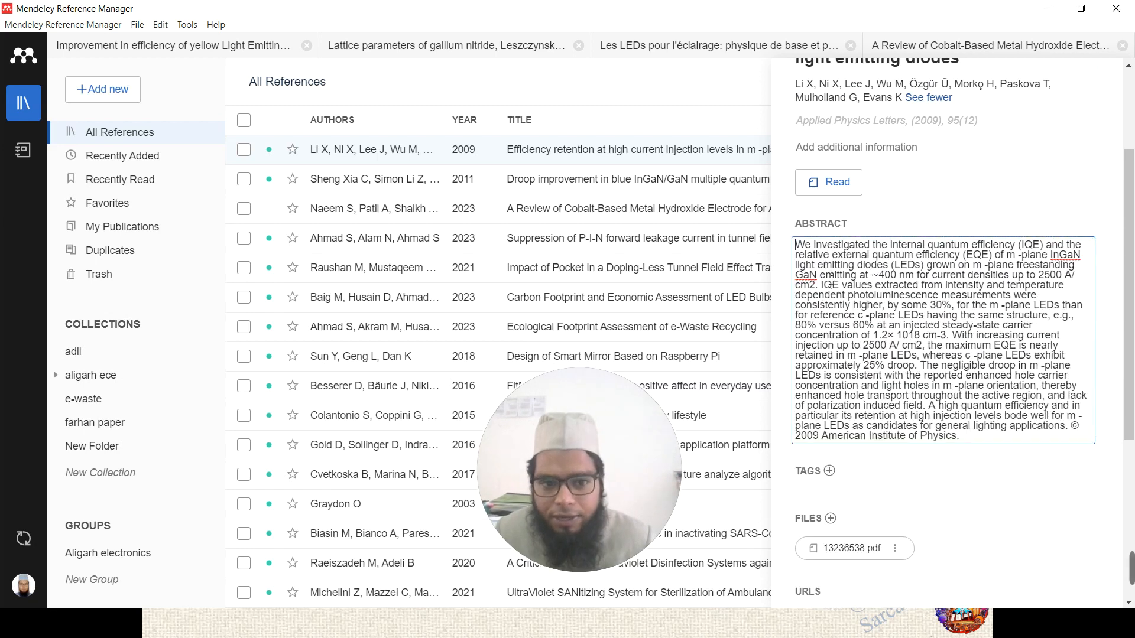
{"action": "scroll", "coordinate": [887, 295], "scroll_direction": "down", "scroll_amount": 4}
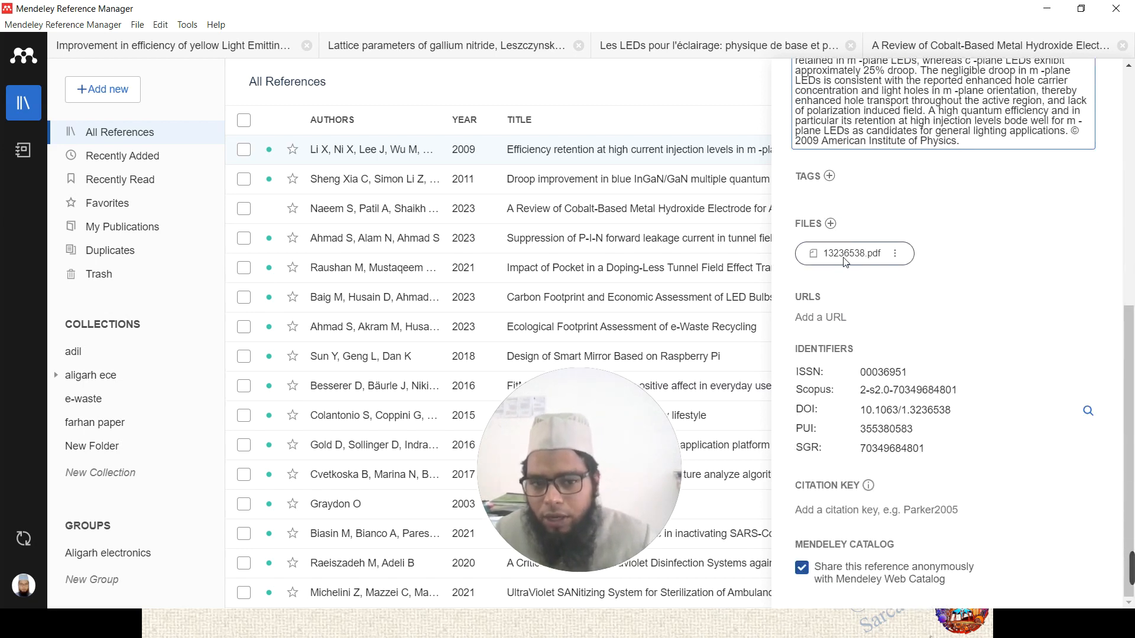
{"action": "scroll", "coordinate": [857, 267], "scroll_direction": "up", "scroll_amount": 2}
{"action": "scroll", "coordinate": [858, 268], "scroll_direction": "up", "scroll_amount": 3}
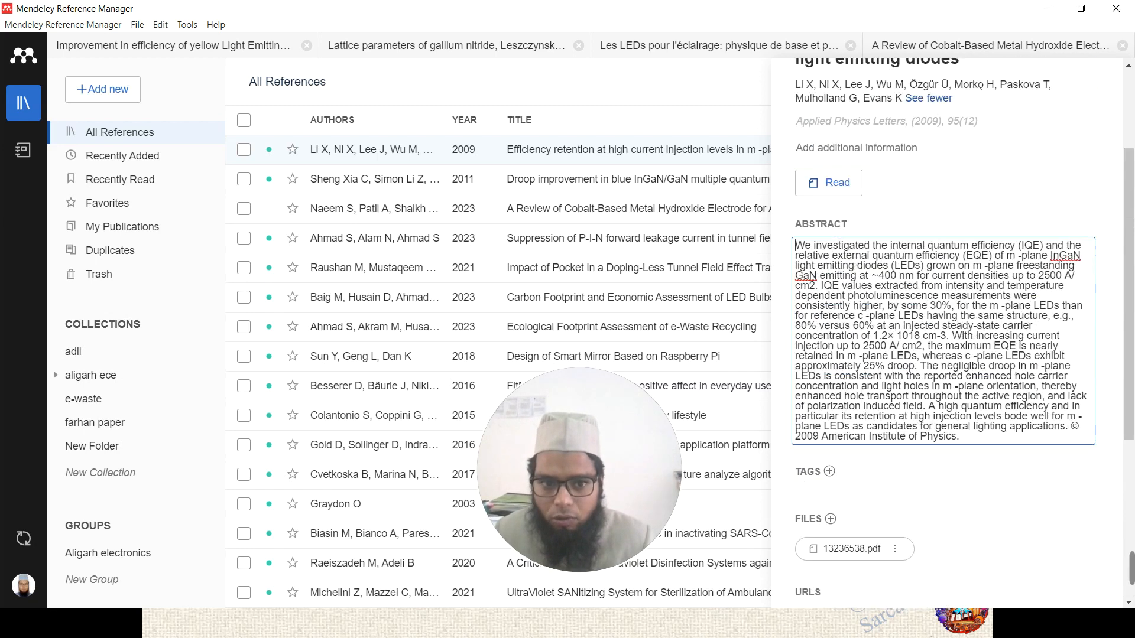
{"action": "scroll", "coordinate": [851, 354], "scroll_direction": "down", "scroll_amount": 3}
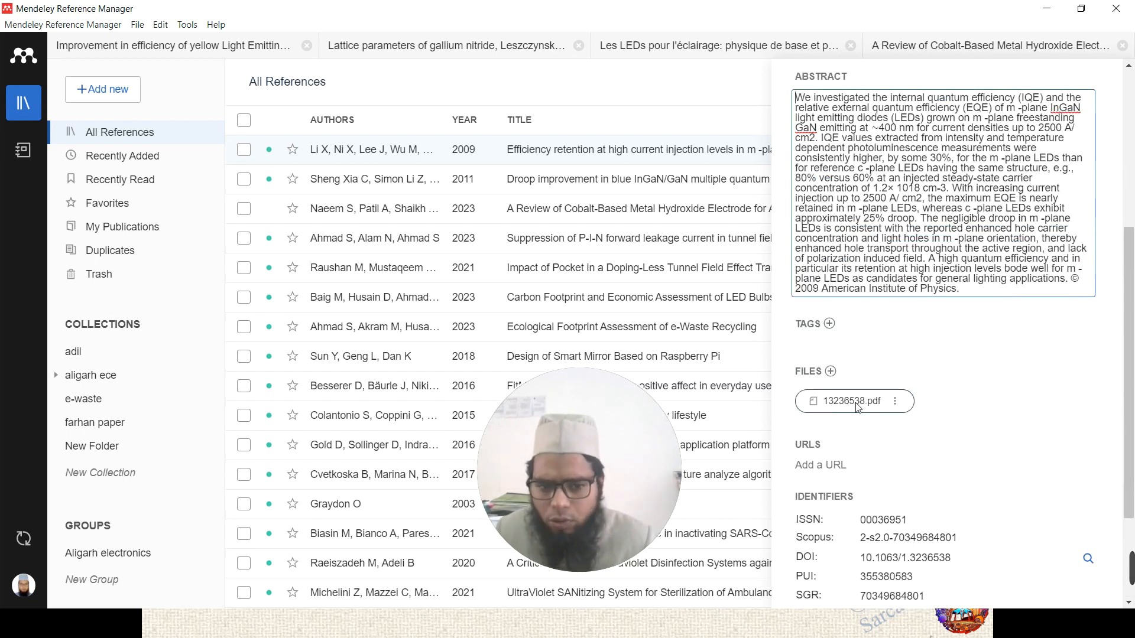
{"action": "scroll", "coordinate": [887, 426], "scroll_direction": "down", "scroll_amount": 2}
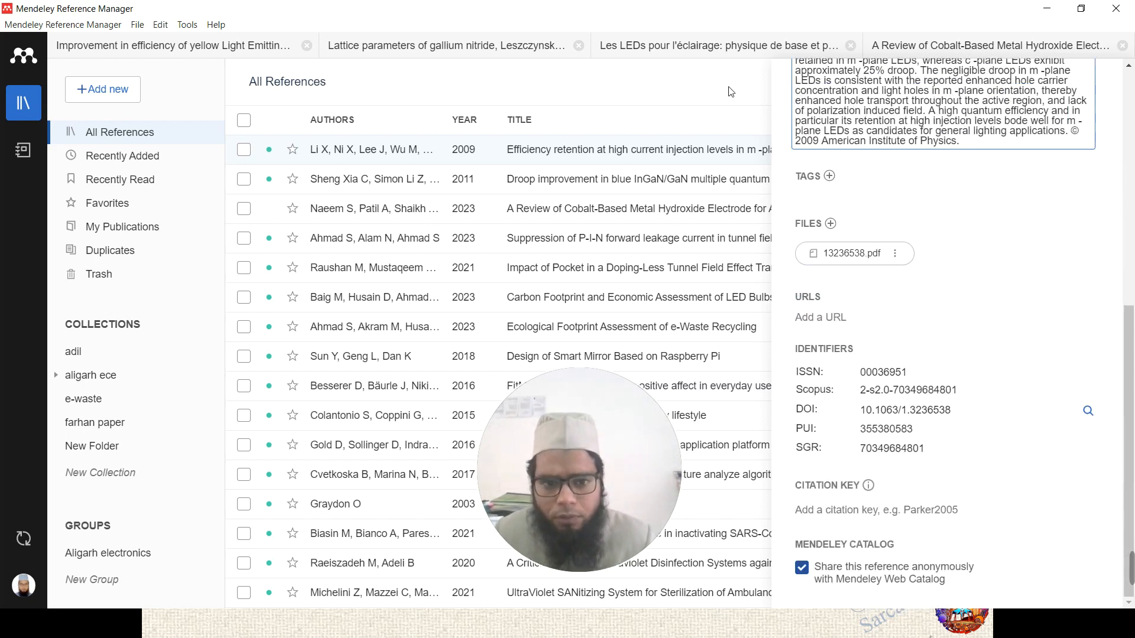
{"action": "left_click", "coordinate": [693, 93]}
{"action": "scroll", "coordinate": [887, 208], "scroll_direction": "up", "scroll_amount": 5}
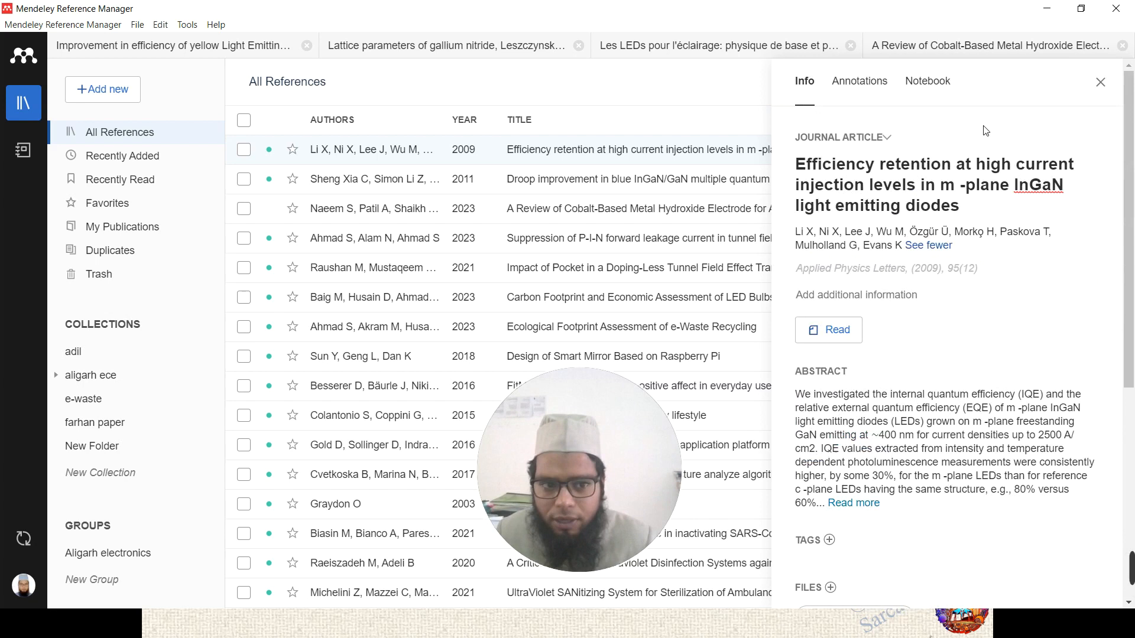
{"action": "left_click", "coordinate": [1101, 82]}
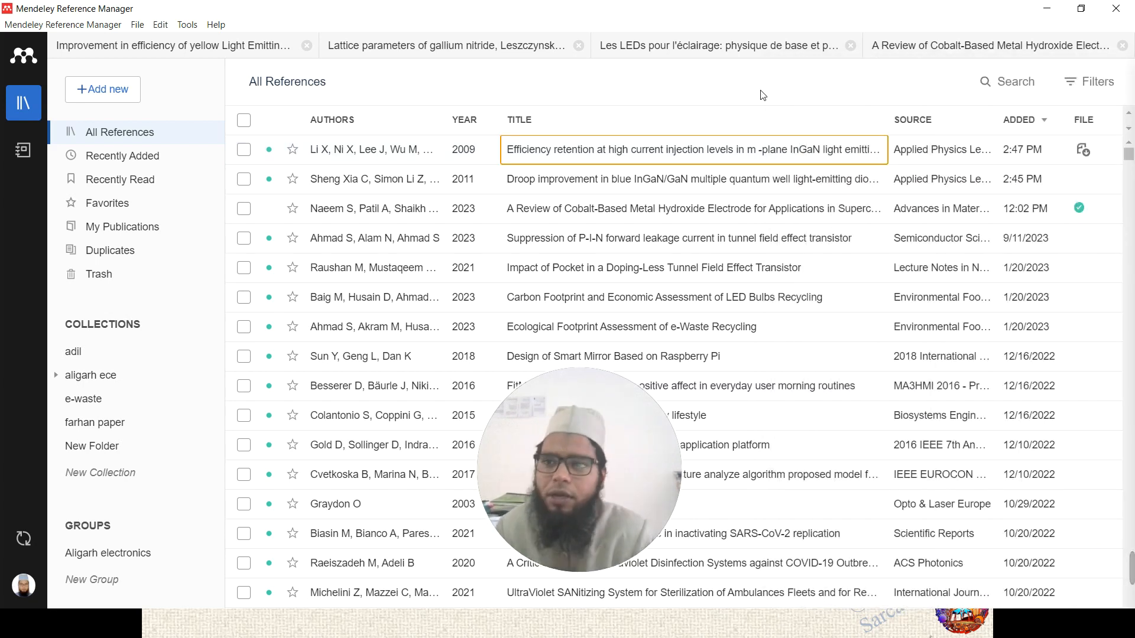
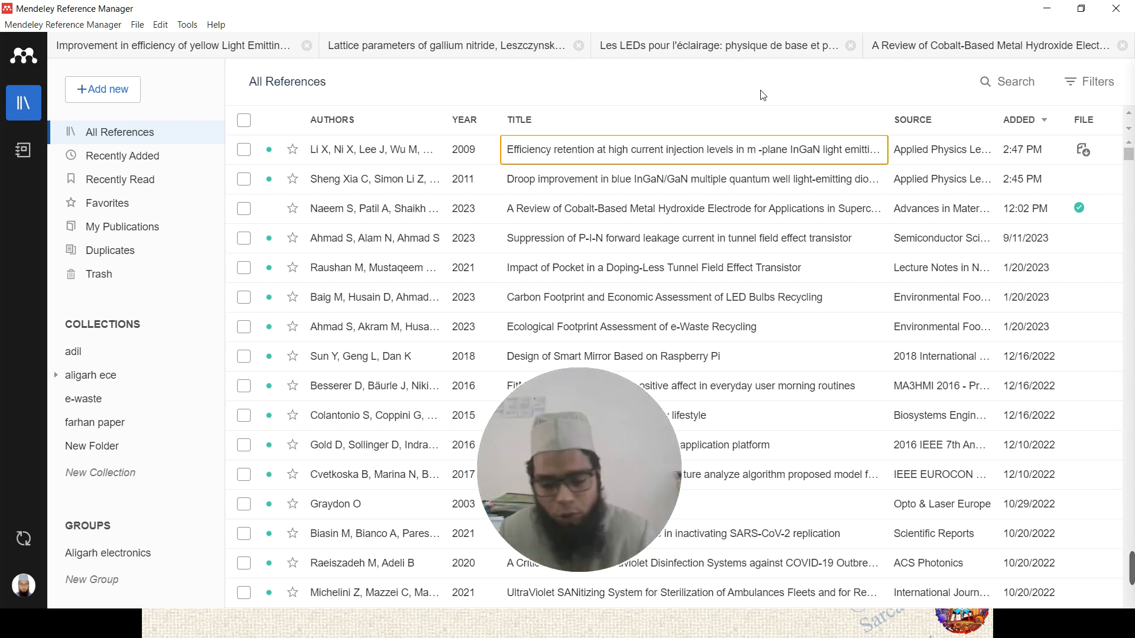
- Switch from Mendeley to the File Explorer window for the 'led paper (1)' folder
{"action": "key", "text": "alt+Tab"}
{"action": "key", "text": "alt+Tab"}
{"action": "key", "text": "alt+Tab"}
{"action": "key", "text": "alt+Tab"}
{"action": "key", "text": "alt+Tab"}
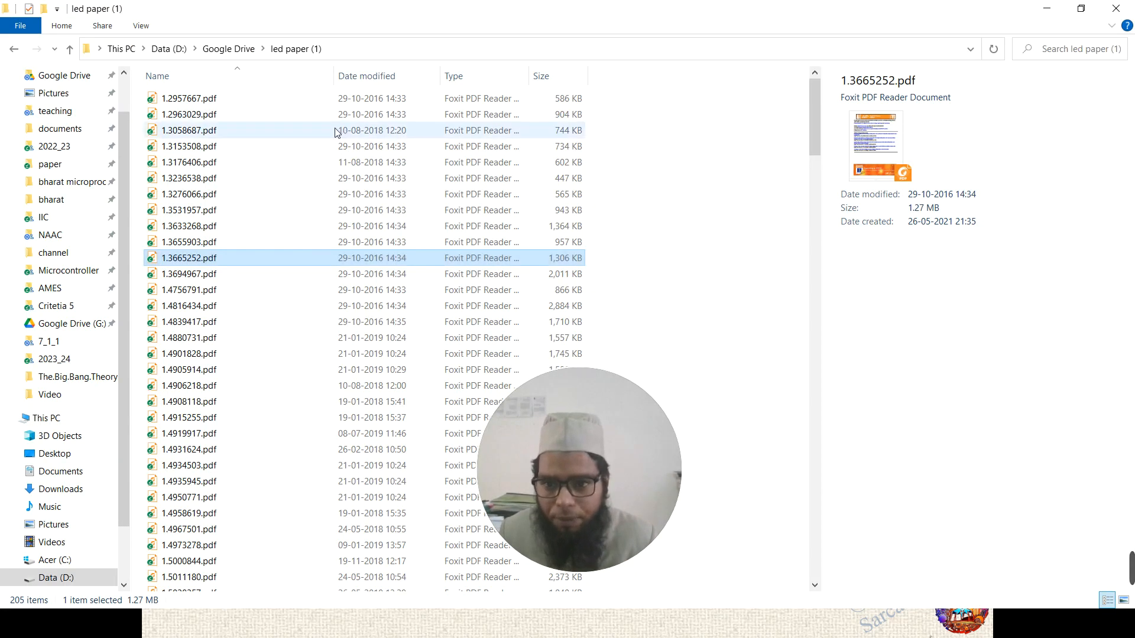
{"action": "left_click", "coordinate": [203, 146]}
{"action": "key", "text": "Down"}
{"action": "key", "text": "Down"}
{"action": "key", "text": "Down"}
{"action": "key", "text": "Down"}
{"action": "key", "text": "Down"}
{"action": "key", "text": "Down"}
{"action": "key", "text": "Down"}
{"action": "key", "text": "Down"}
{"action": "key", "text": "Down"}
{"action": "key", "text": "Down"}
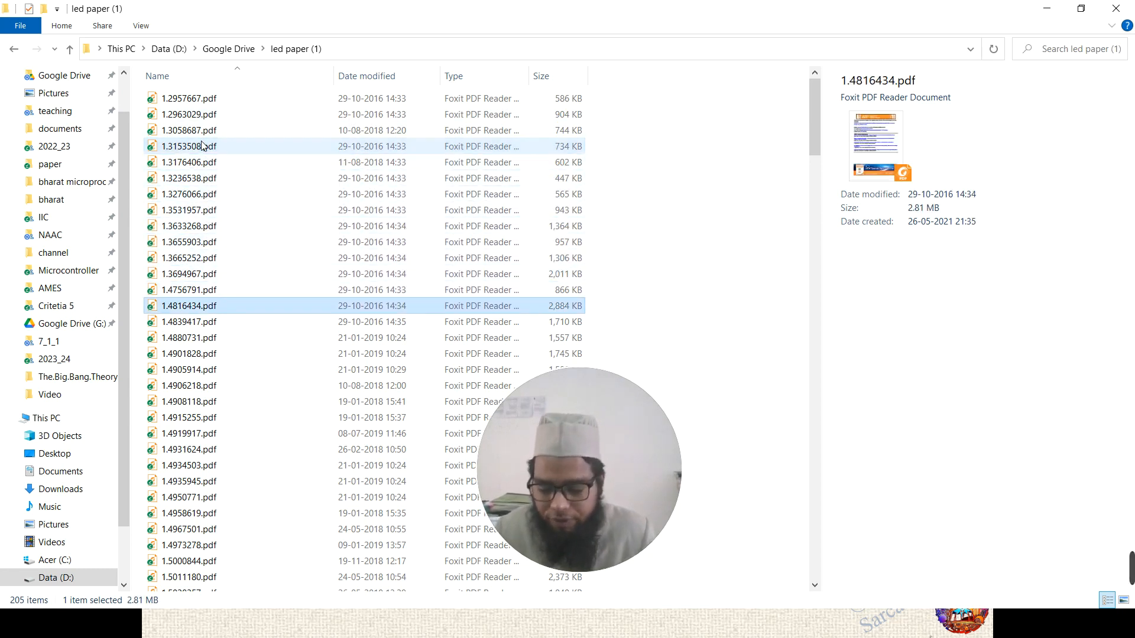
{"action": "key", "text": "Down"}
{"action": "key", "text": "Down"}
{"action": "key", "text": "Down"}
{"action": "key", "text": "Down"}
{"action": "key", "text": "Down"}
{"action": "key", "text": "Down"}
{"action": "key", "text": "Down"}
{"action": "key", "text": "Down"}
{"action": "key", "text": "Down"}
{"action": "key", "text": "Down"}
{"action": "key", "text": "Down"}
{"action": "key", "text": "Down"}
{"action": "key", "text": "Down"}
{"action": "key", "text": "Down"}
{"action": "key", "text": "Down"}
{"action": "key", "text": "Down"}
{"action": "key", "text": "Down"}
{"action": "key", "text": "Down"}
{"action": "key", "text": "Down"}
{"action": "key", "text": "Down"}
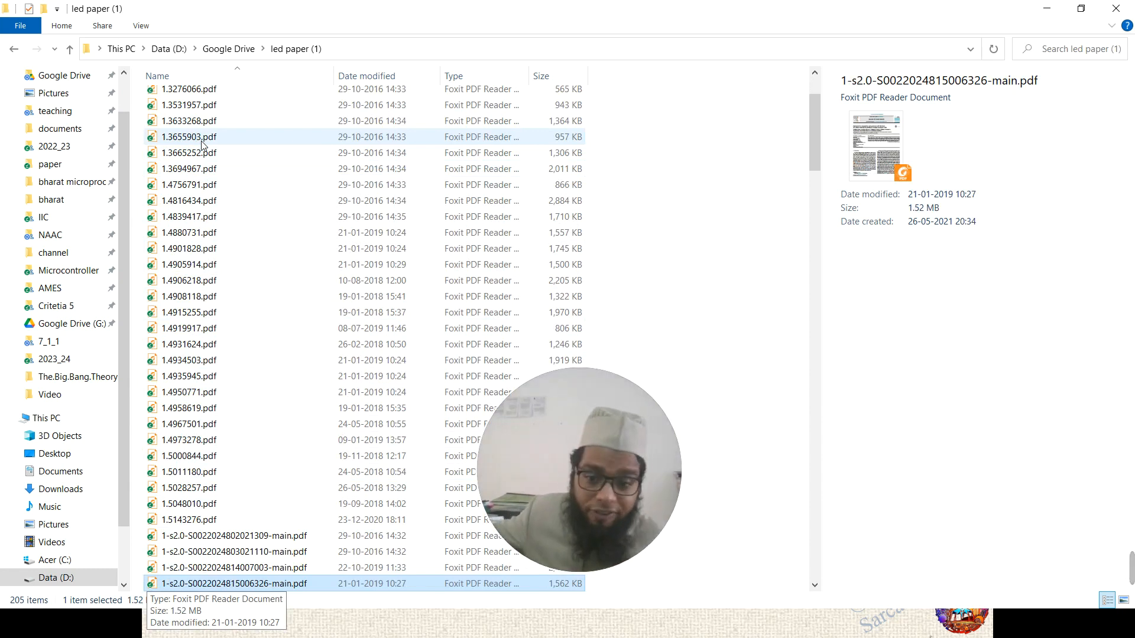
{"action": "key", "text": "Down"}
{"action": "key", "text": "Down"}
{"action": "key", "text": "Down"}
{"action": "key", "text": "Down"}
{"action": "key", "text": "Down"}
{"action": "key", "text": "Down"}
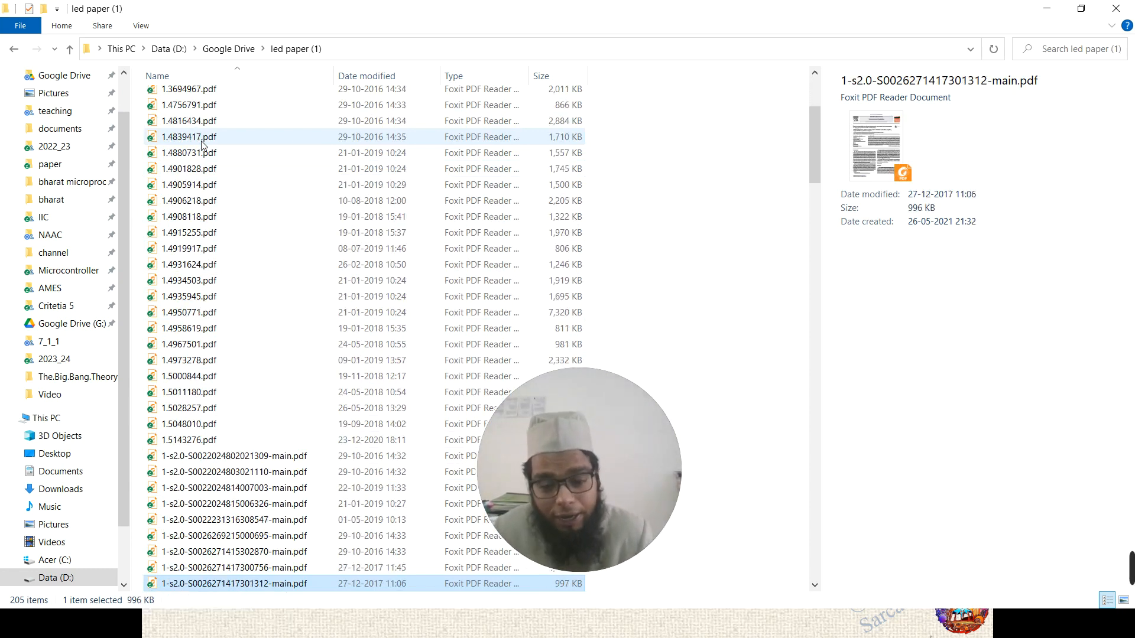
{"action": "key", "text": "Down"}
{"action": "key", "text": "Down"}
{"action": "key", "text": "Down"}
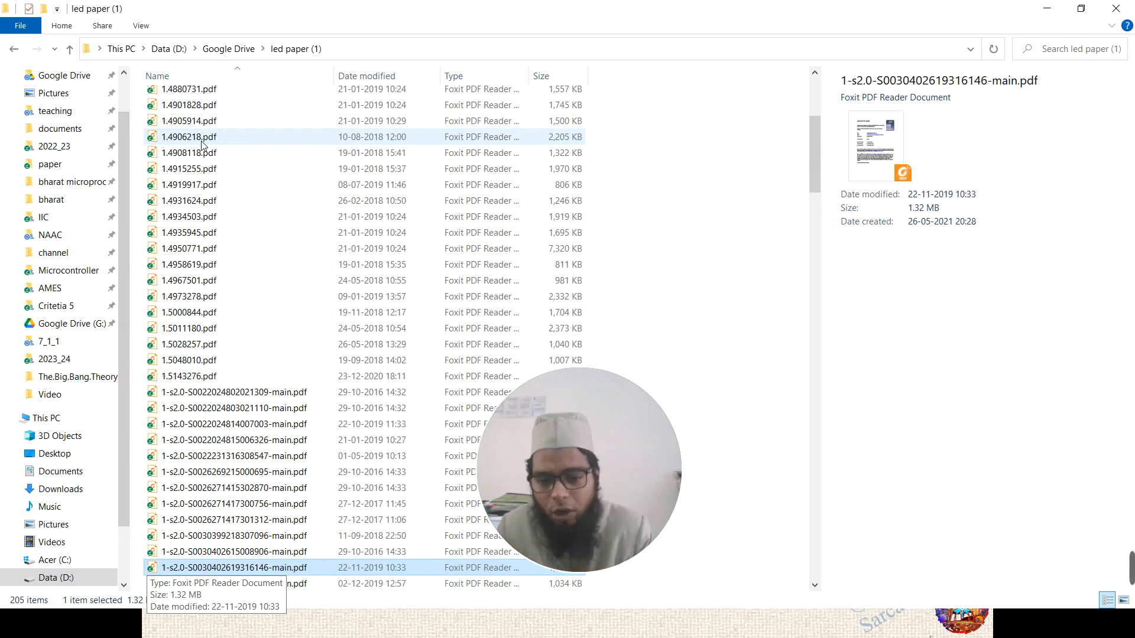
{"action": "left_click", "coordinate": [526, 630]}
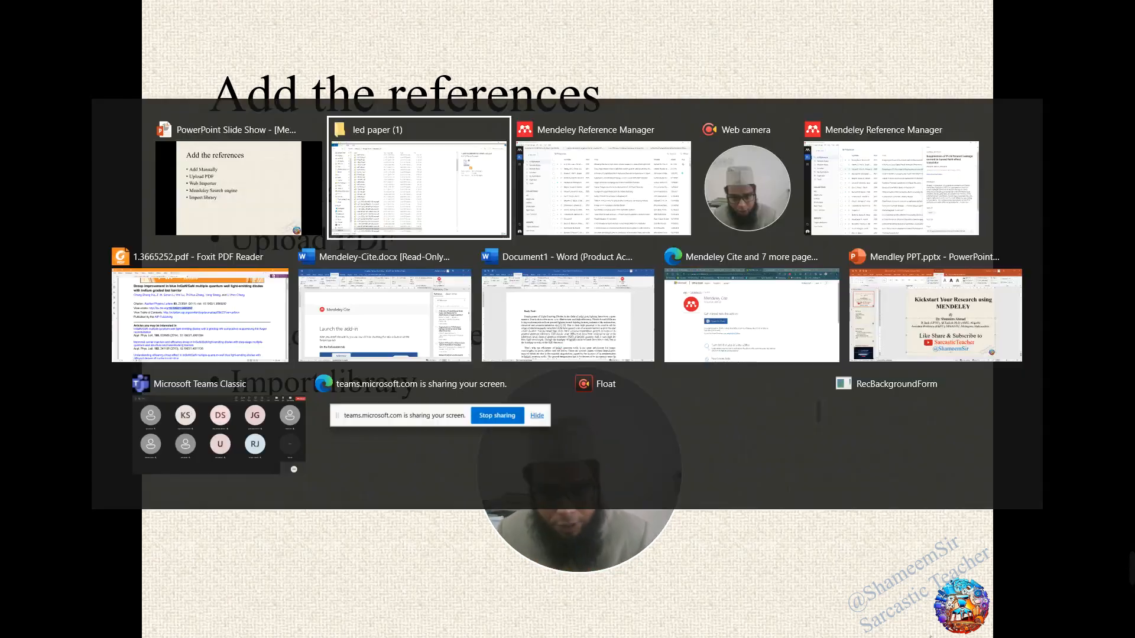
- Back in Mendeley, view the Droop improvement and Cobalt-Based hydroxide details, then close the panel
{"action": "key", "text": "alt+Tab"}
{"action": "key", "text": "alt+Tab"}
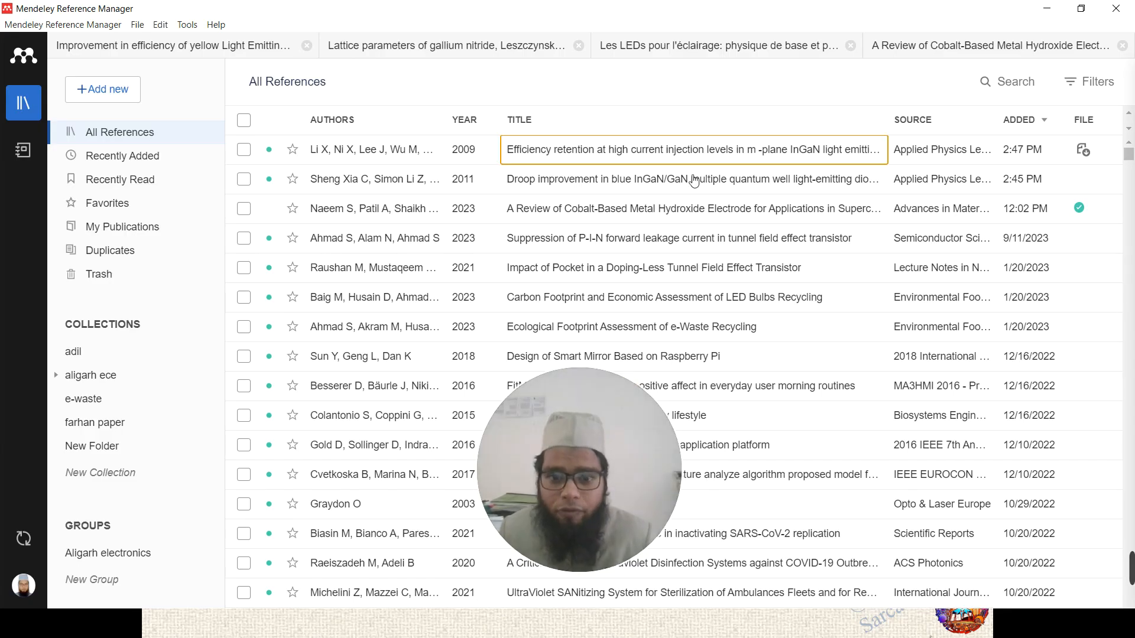
{"action": "left_click", "coordinate": [632, 179]}
{"action": "left_click", "coordinate": [617, 222]}
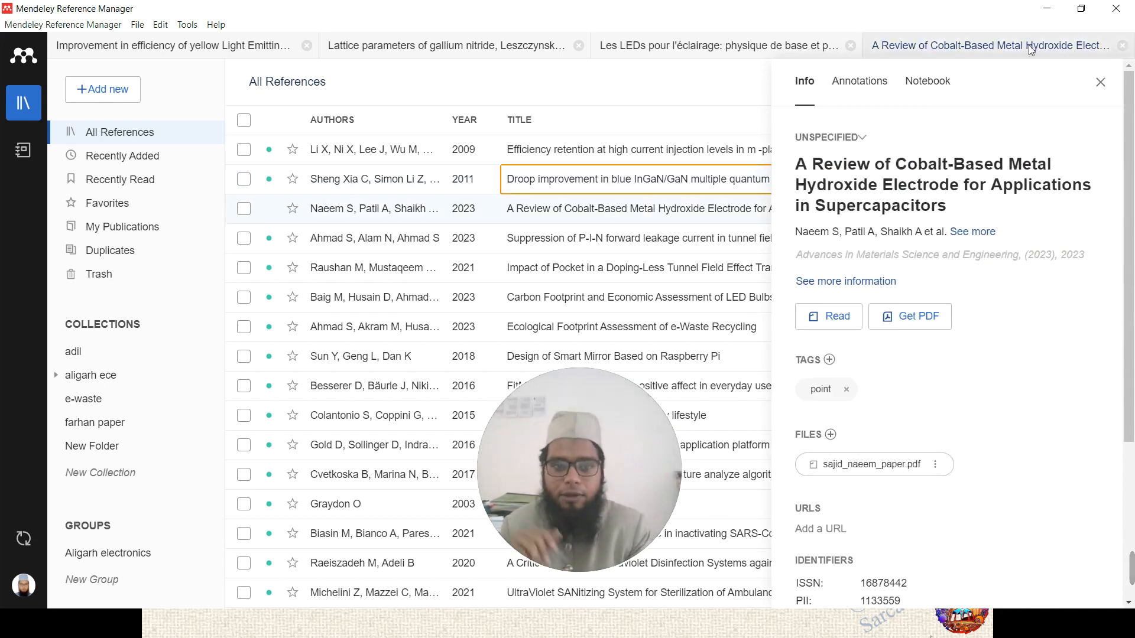
{"action": "left_click", "coordinate": [1101, 82]}
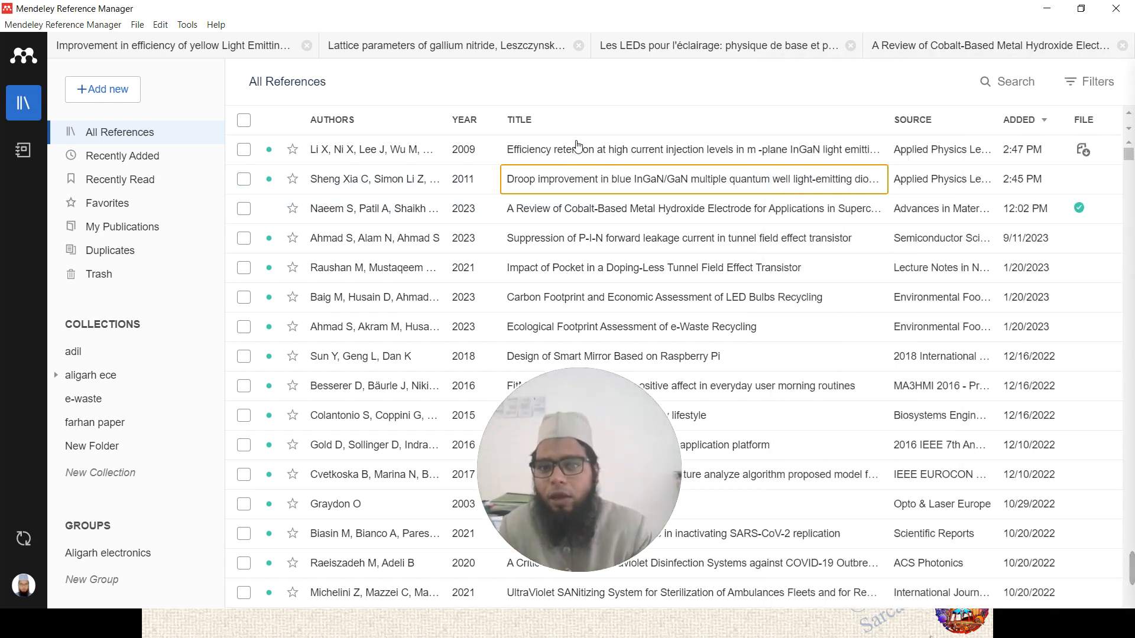
- Show the Info details of the 2009 Efficiency retention article
{"action": "scroll", "coordinate": [588, 185], "scroll_direction": "down", "scroll_amount": 3}
{"action": "scroll", "coordinate": [588, 185], "scroll_direction": "down", "scroll_amount": 1}
{"action": "scroll", "coordinate": [588, 185], "scroll_direction": "up", "scroll_amount": 5}
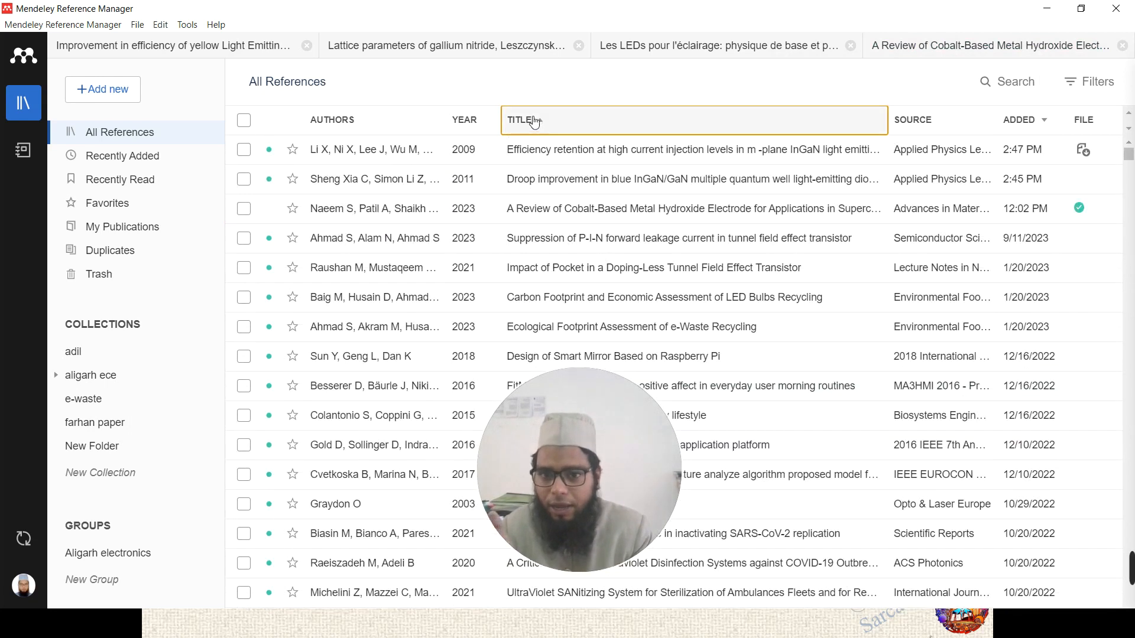
{"action": "left_click", "coordinate": [464, 159]}
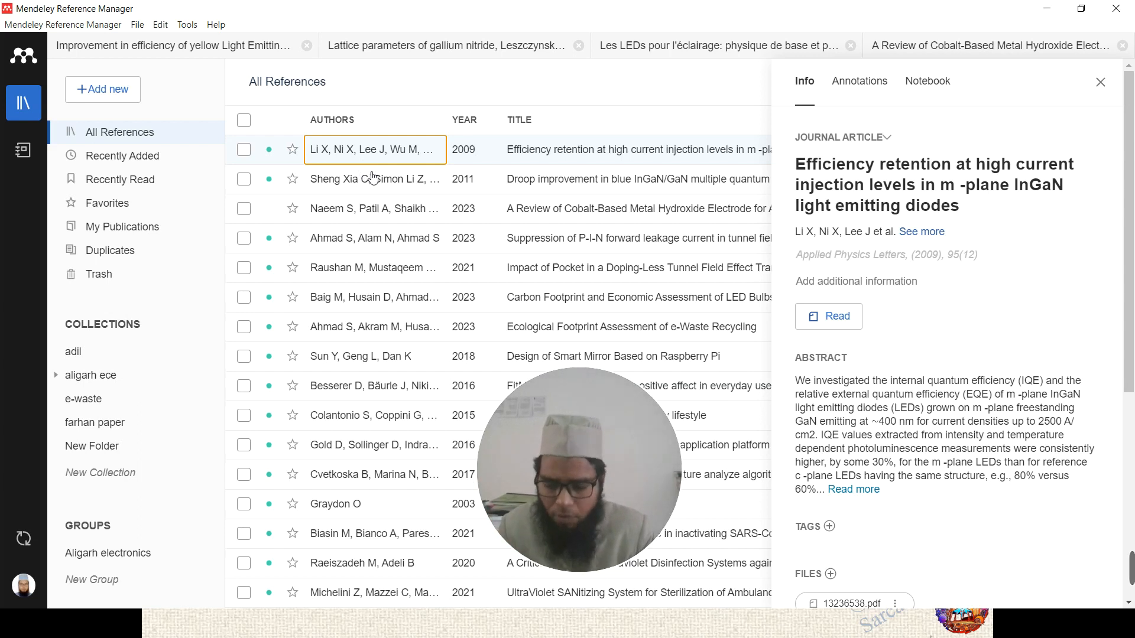
{"action": "left_click", "coordinate": [327, 369]}
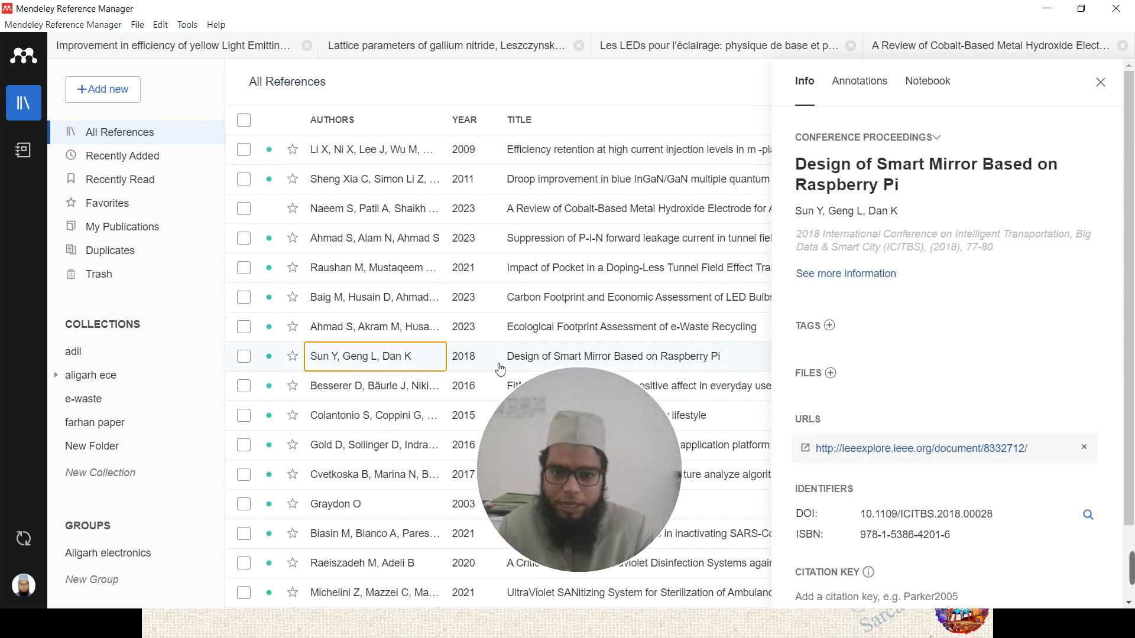
{"action": "left_click", "coordinate": [618, 358]}
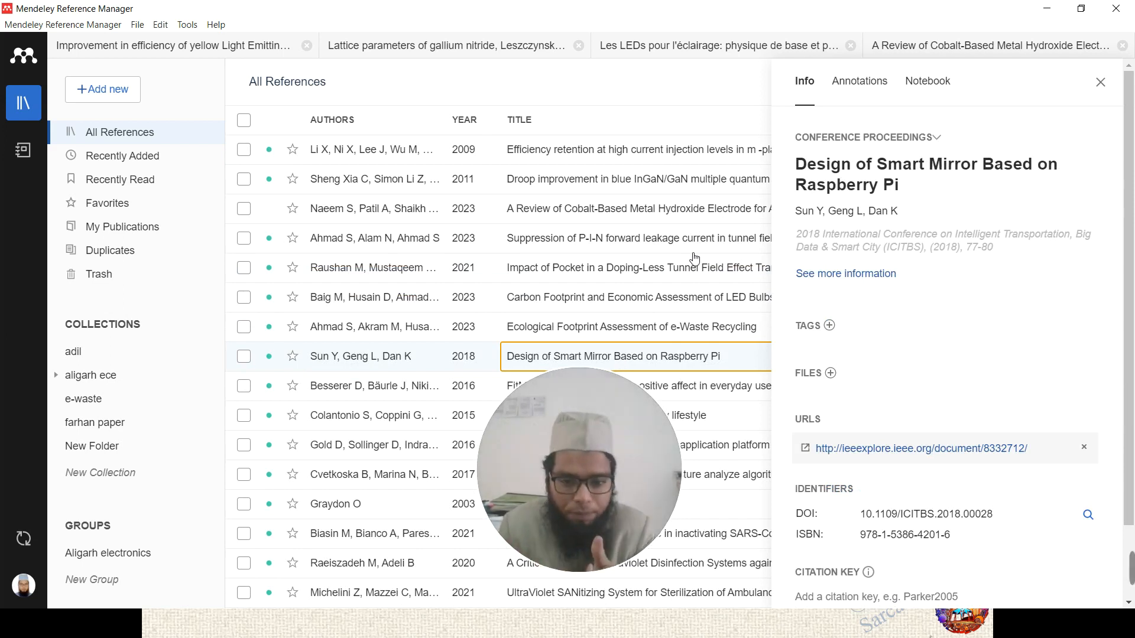
{"action": "left_click", "coordinate": [683, 327]}
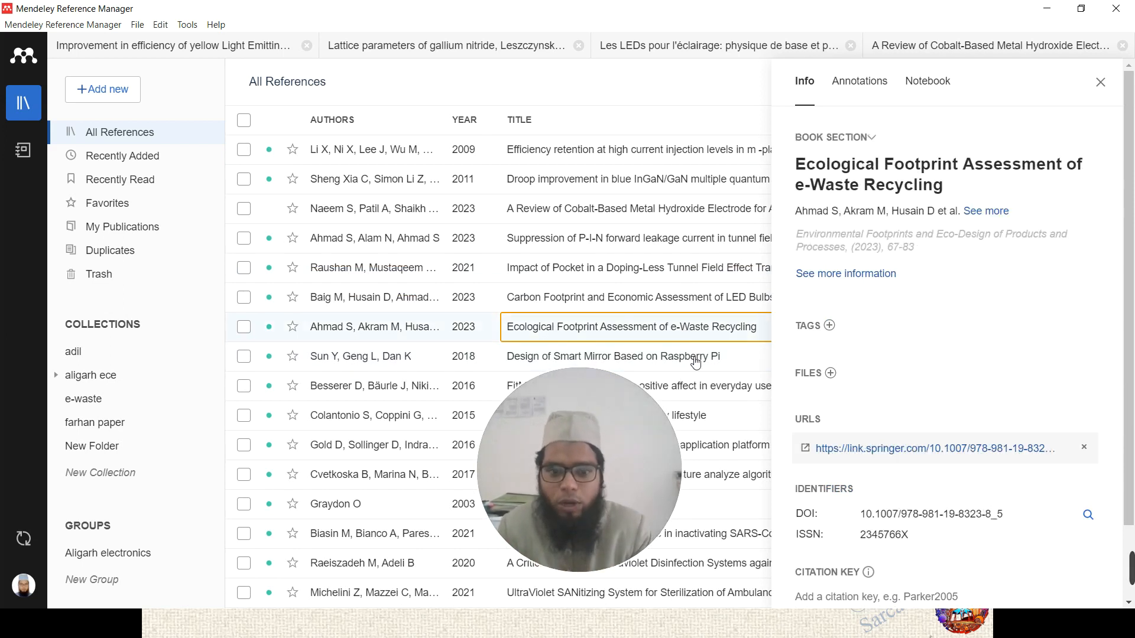
{"action": "left_click", "coordinate": [695, 358]}
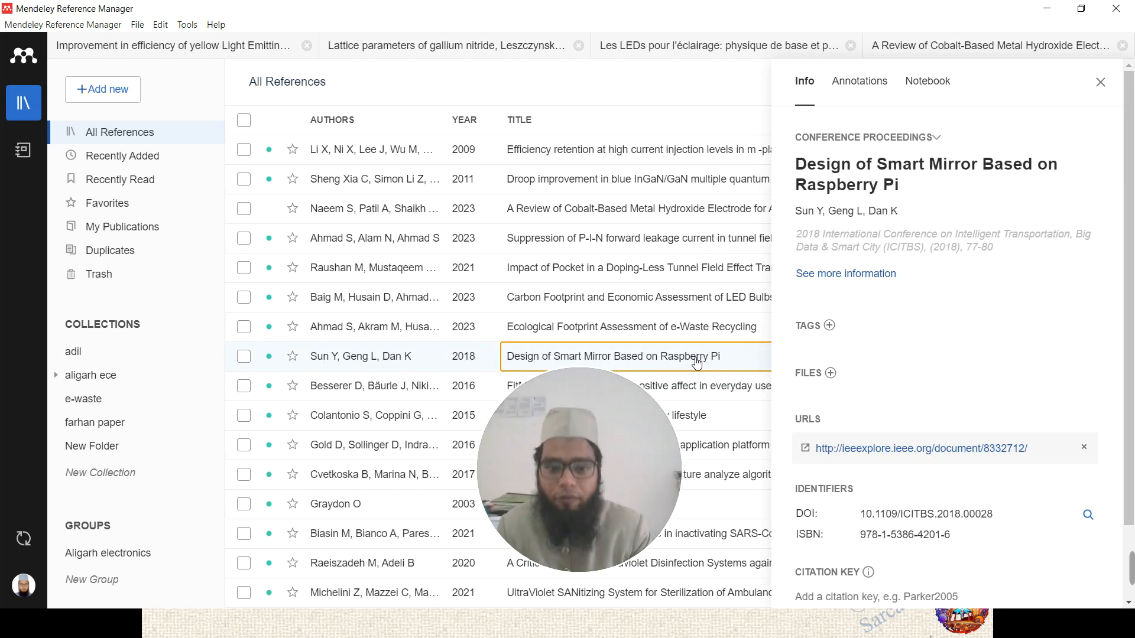
{"action": "left_click", "coordinate": [684, 120]}
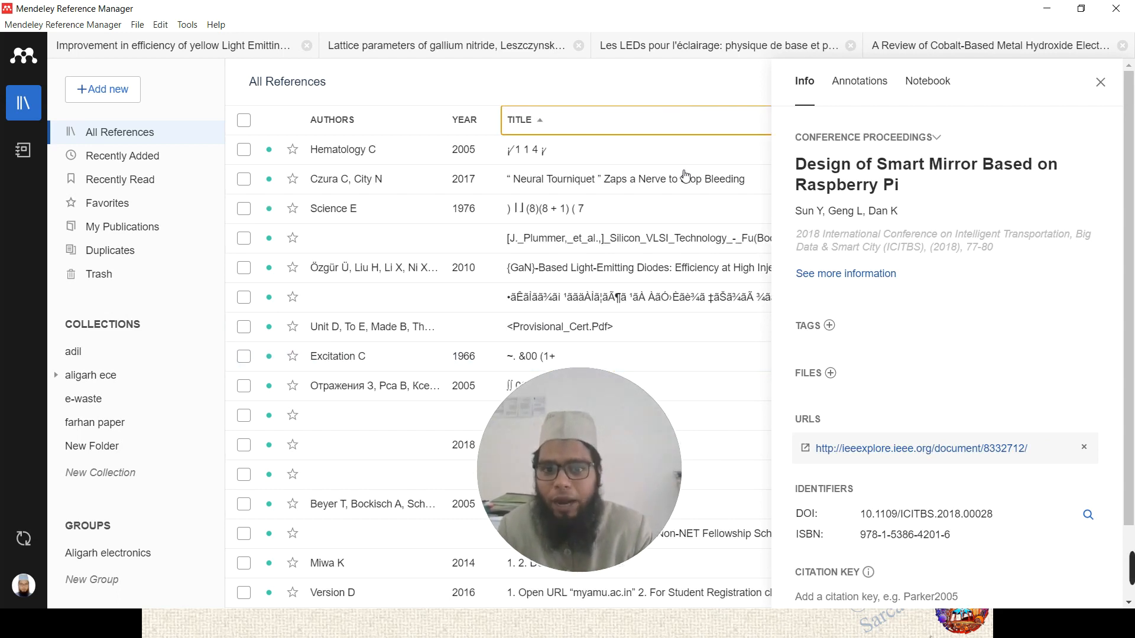
{"action": "left_click", "coordinate": [611, 116]}
{"action": "left_click", "coordinate": [475, 121]}
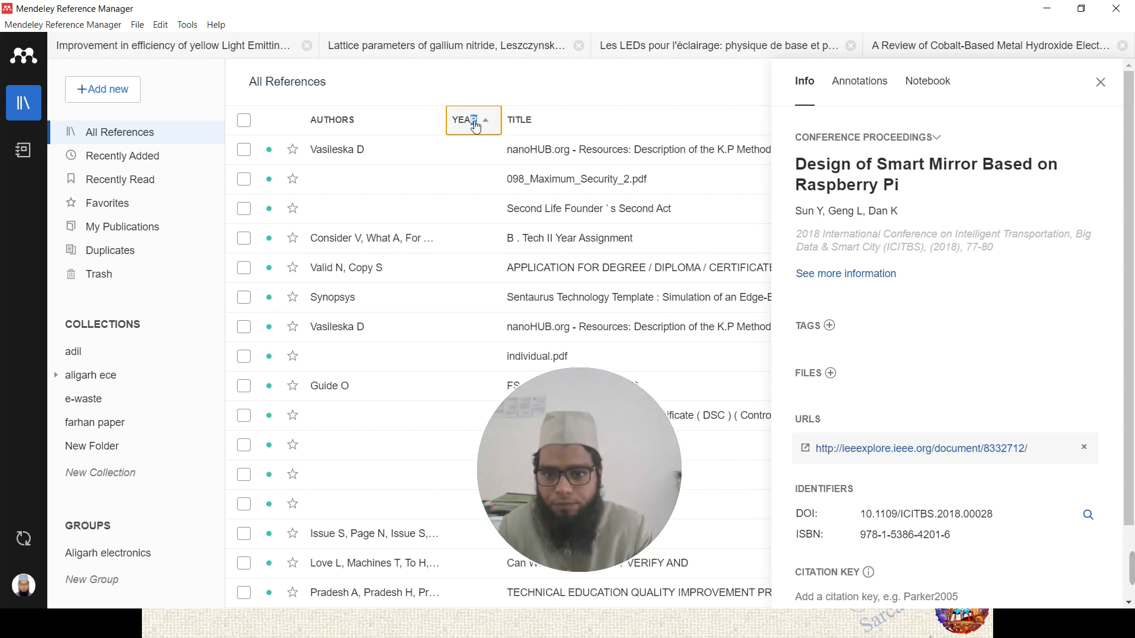
{"action": "left_click", "coordinate": [477, 123]}
{"action": "left_click", "coordinate": [1101, 82]}
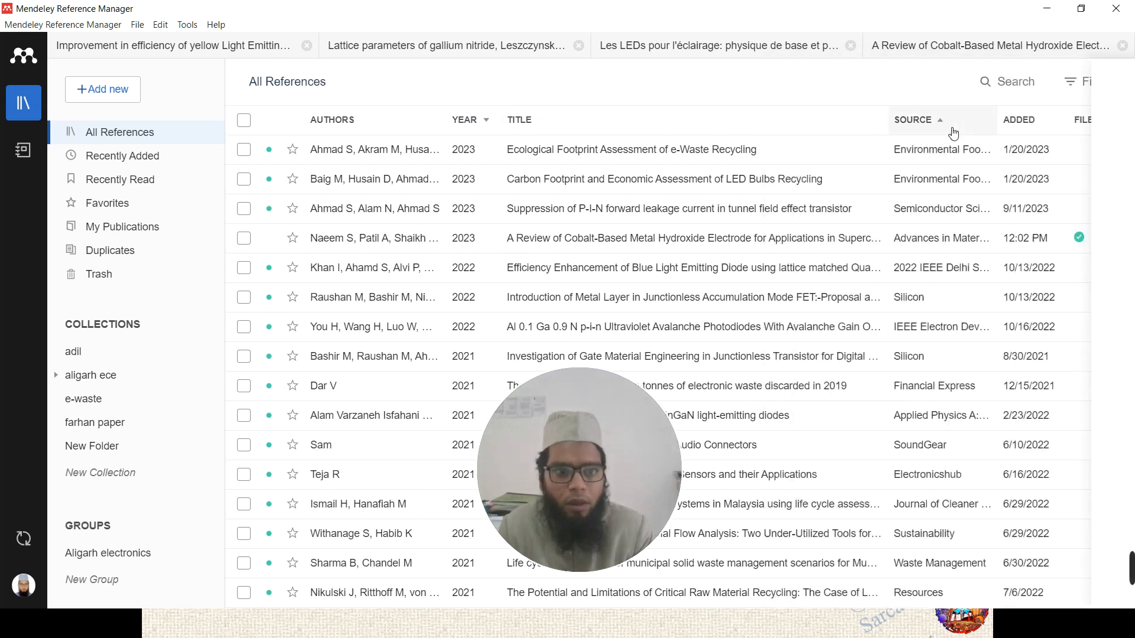
{"action": "left_click", "coordinate": [1022, 121]}
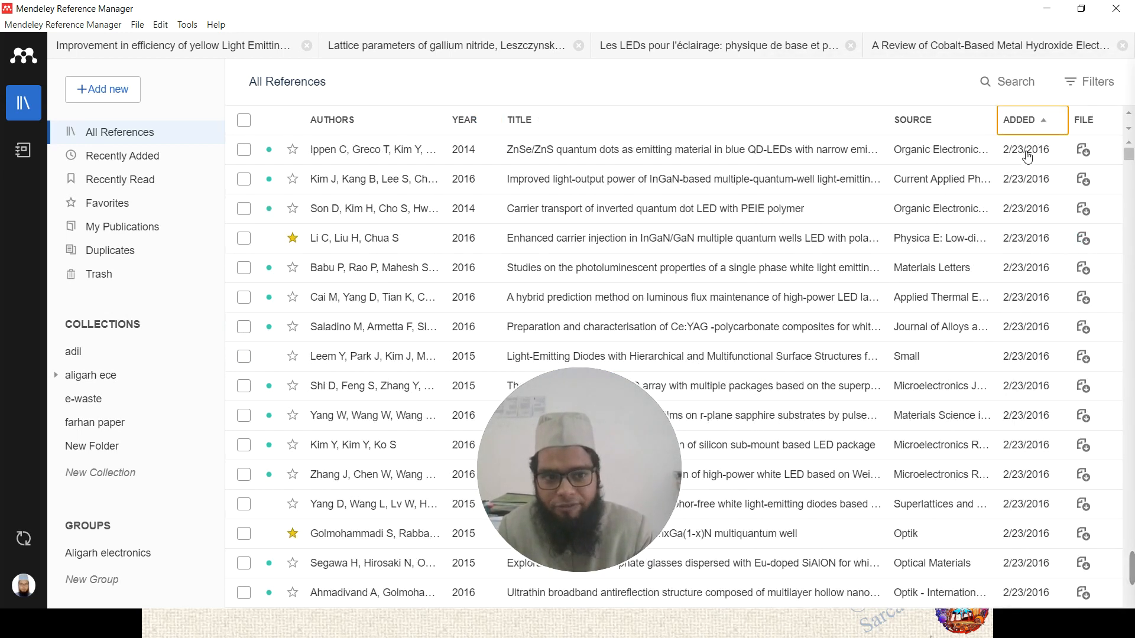
{"action": "left_click", "coordinate": [1022, 123]}
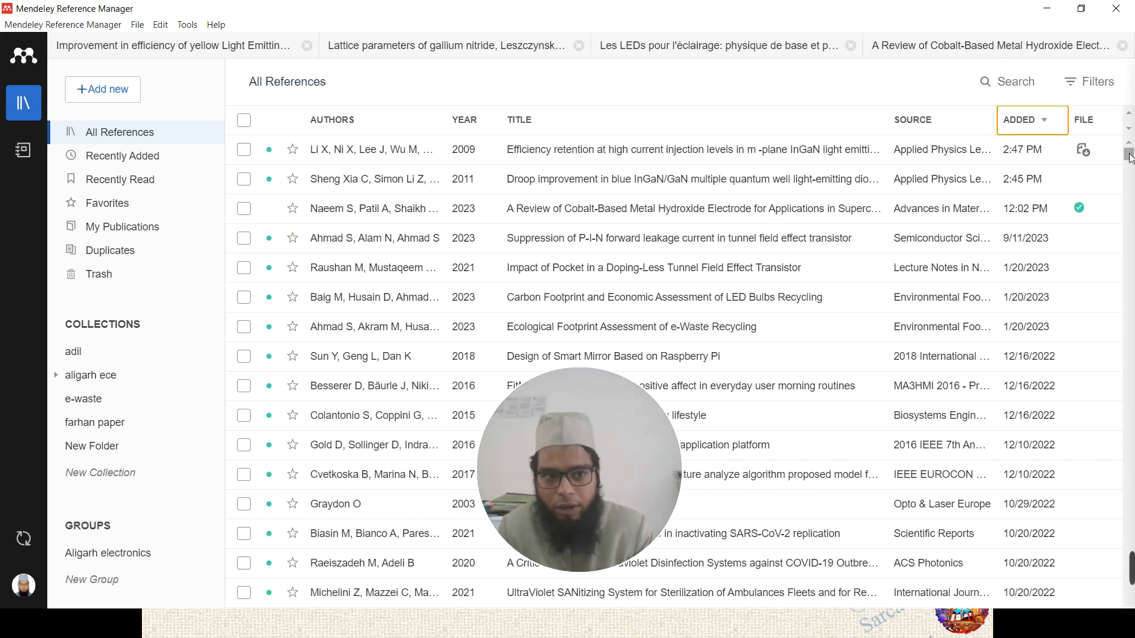
{"action": "left_click", "coordinate": [710, 155]}
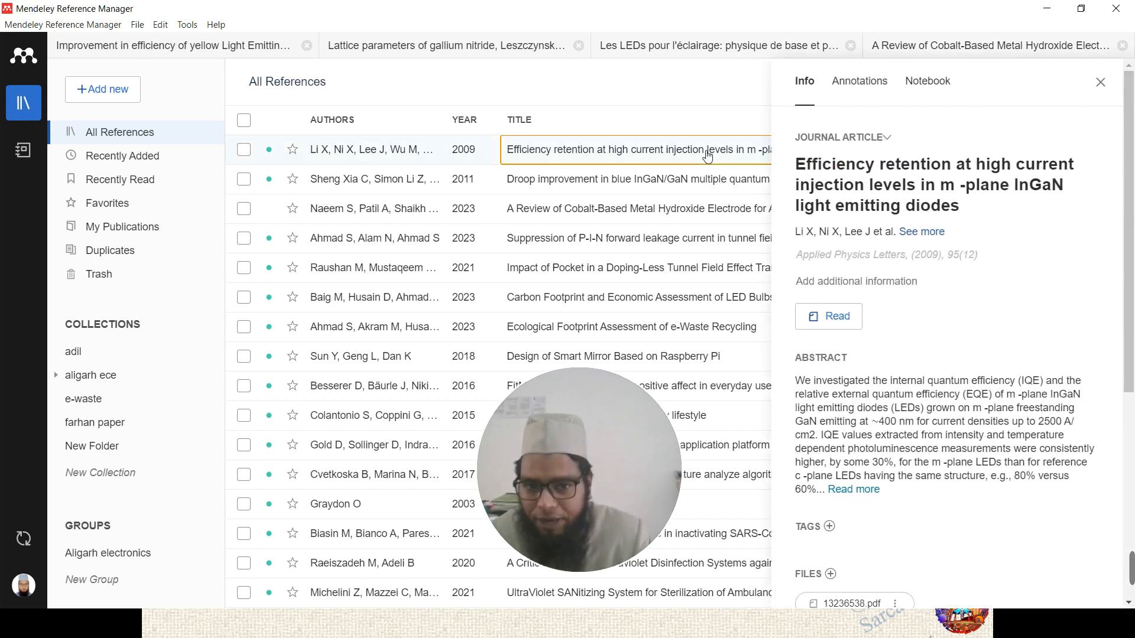
- Select the Efficiency retention reference and open its PDF in a reader tab with Read
{"action": "left_click", "coordinate": [691, 204]}
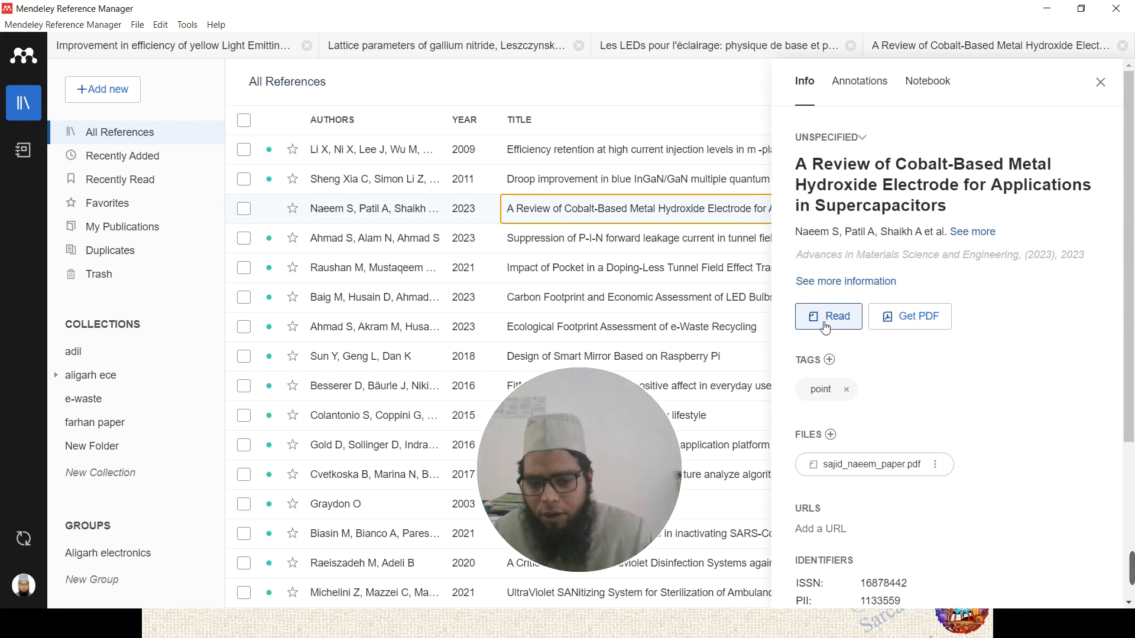
{"action": "left_click", "coordinate": [642, 154]}
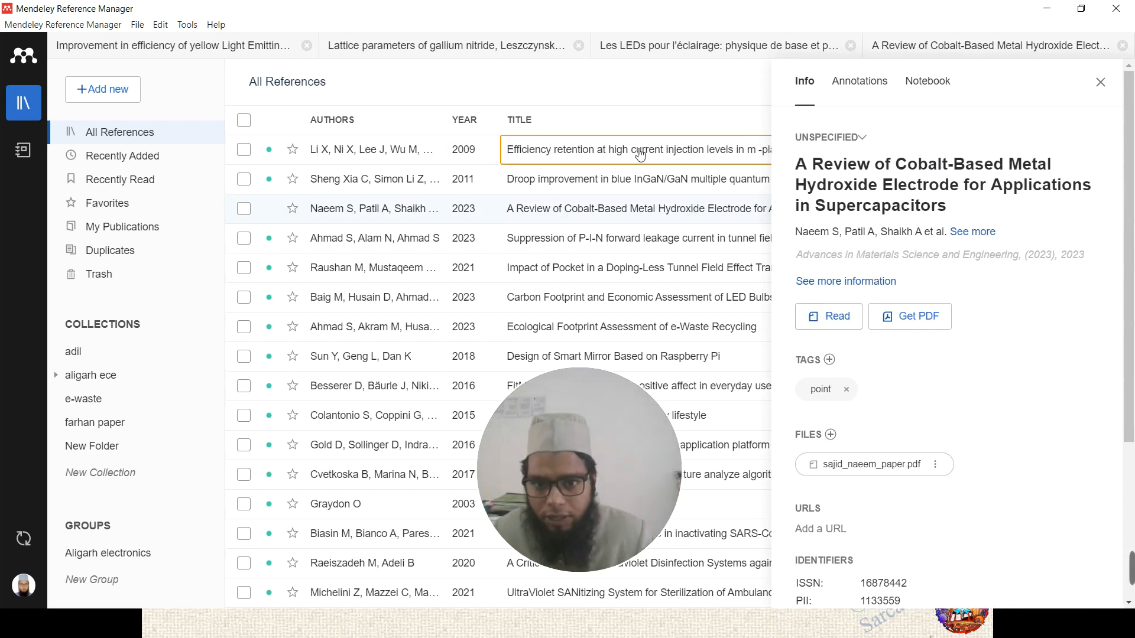
{"action": "left_click", "coordinate": [1101, 83]}
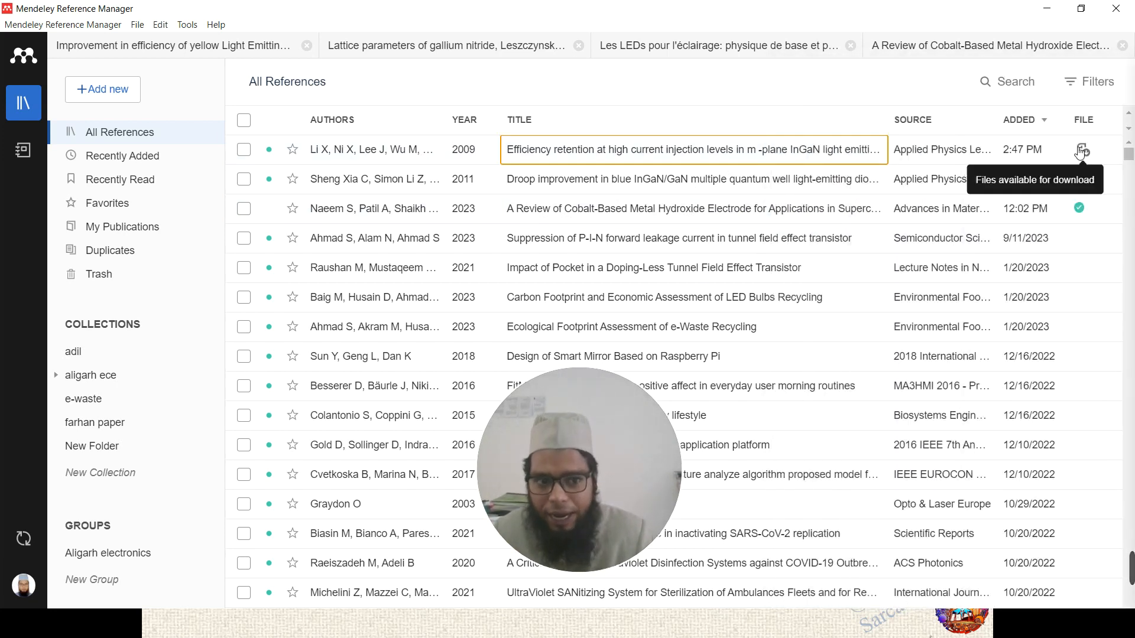
{"action": "left_click", "coordinate": [719, 152]}
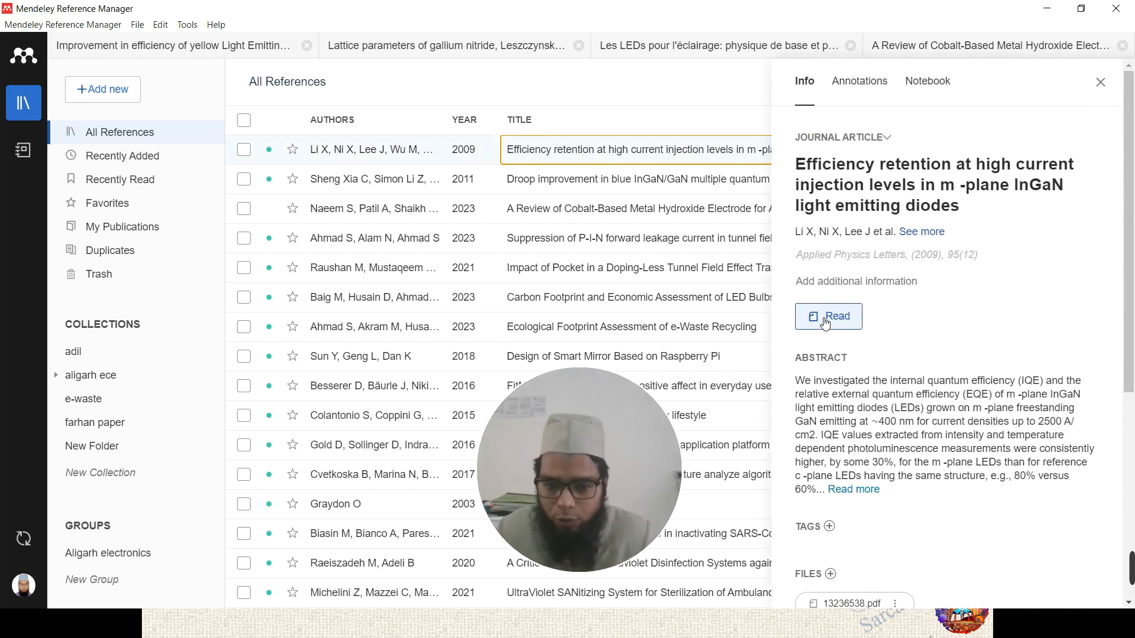
{"action": "left_click", "coordinate": [826, 324]}
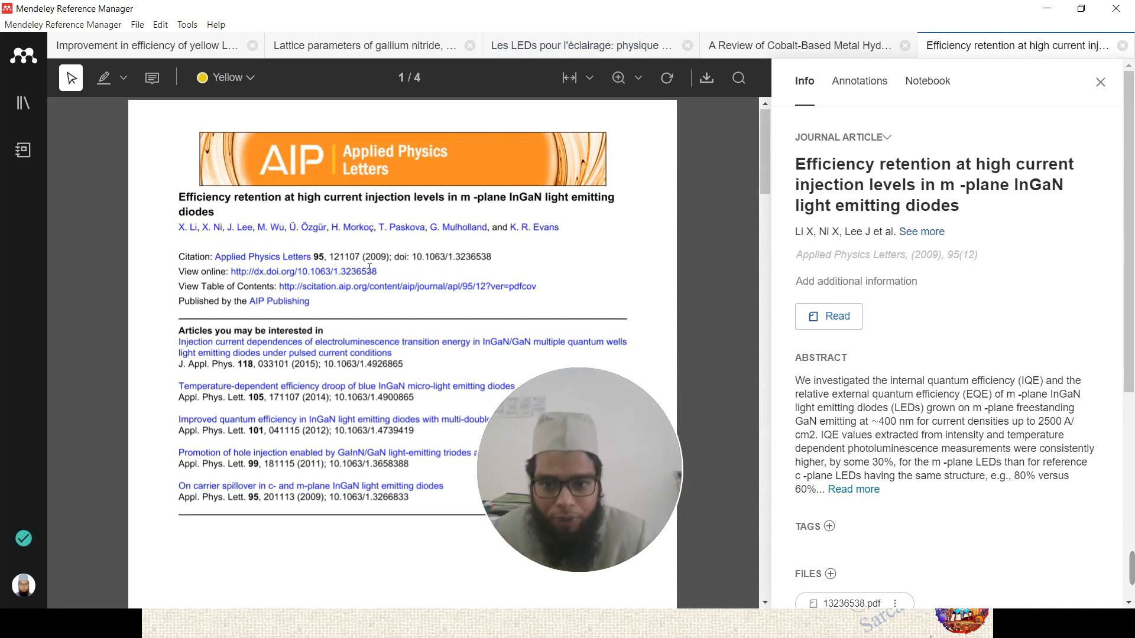
- Scroll through the PDF, then reopen 13236538.pdf from its start via the file's Open PDF option
{"action": "scroll", "coordinate": [370, 268], "scroll_direction": "down", "scroll_amount": 10}
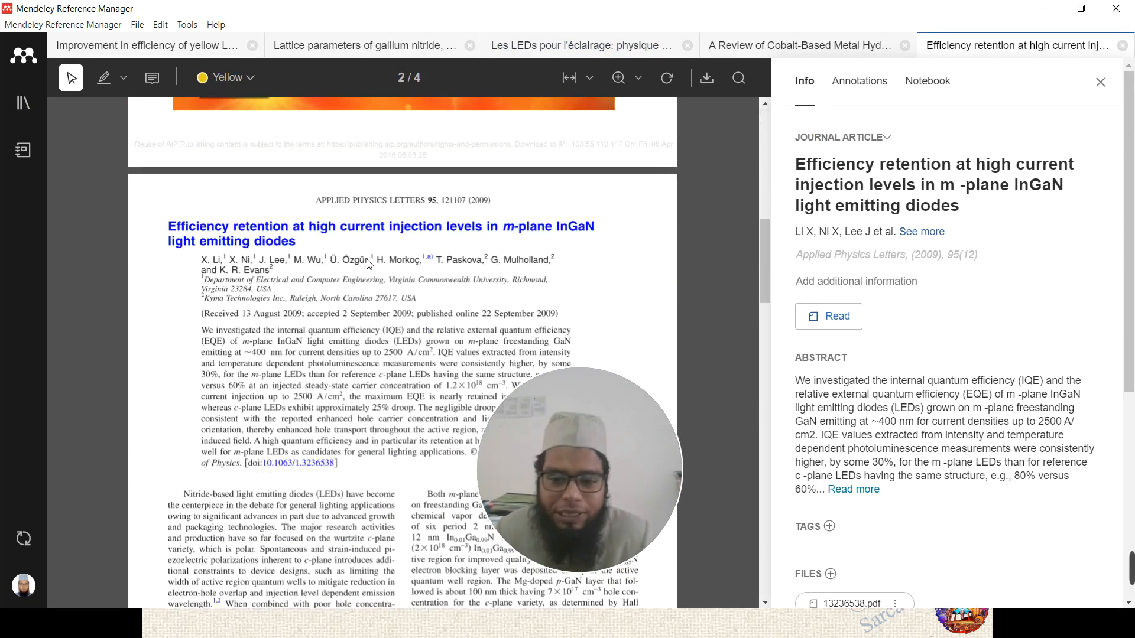
{"action": "scroll", "coordinate": [370, 264], "scroll_direction": "down", "scroll_amount": 2}
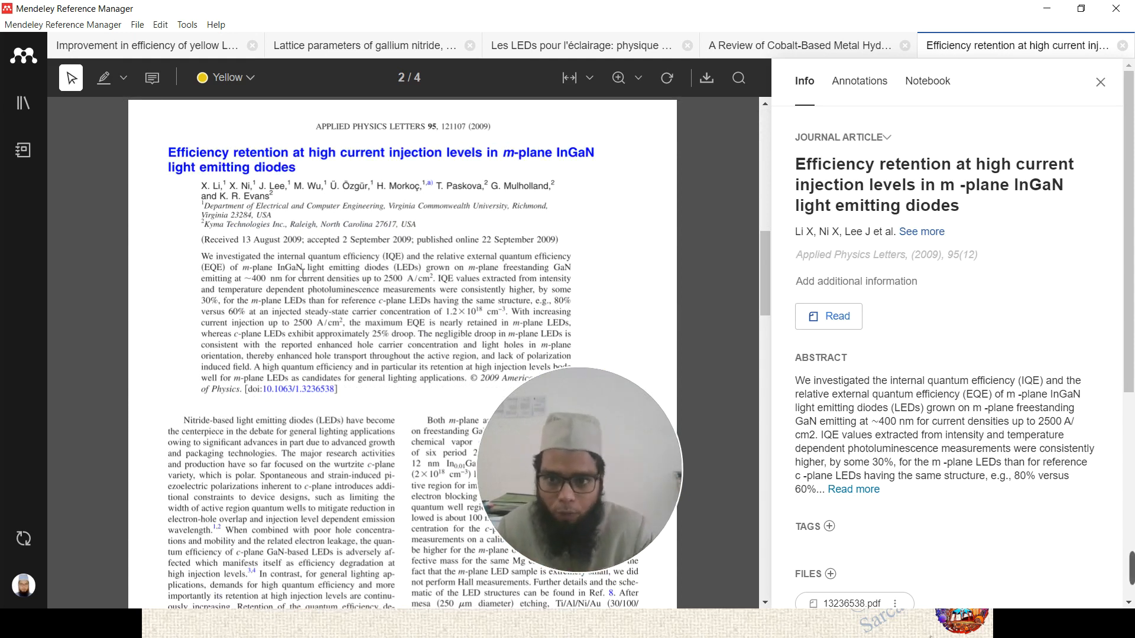
{"action": "scroll", "coordinate": [303, 274], "scroll_direction": "down", "scroll_amount": 10}
{"action": "scroll", "coordinate": [314, 274], "scroll_direction": "up", "scroll_amount": 14}
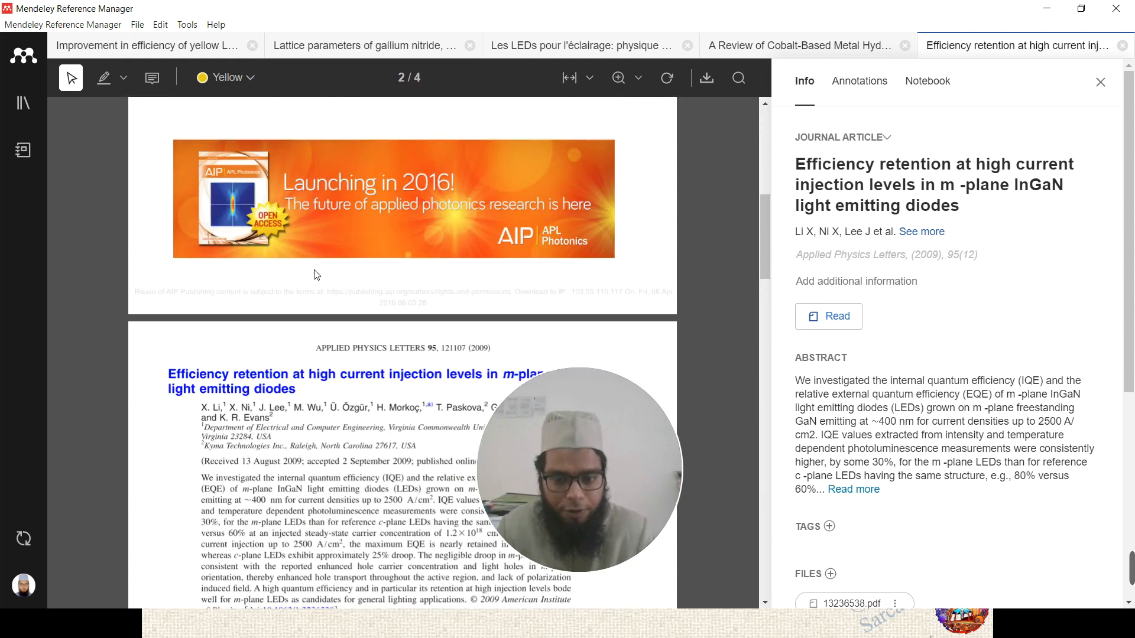
{"action": "scroll", "coordinate": [317, 275], "scroll_direction": "down", "scroll_amount": 3}
{"action": "scroll", "coordinate": [318, 272], "scroll_direction": "up", "scroll_amount": 8}
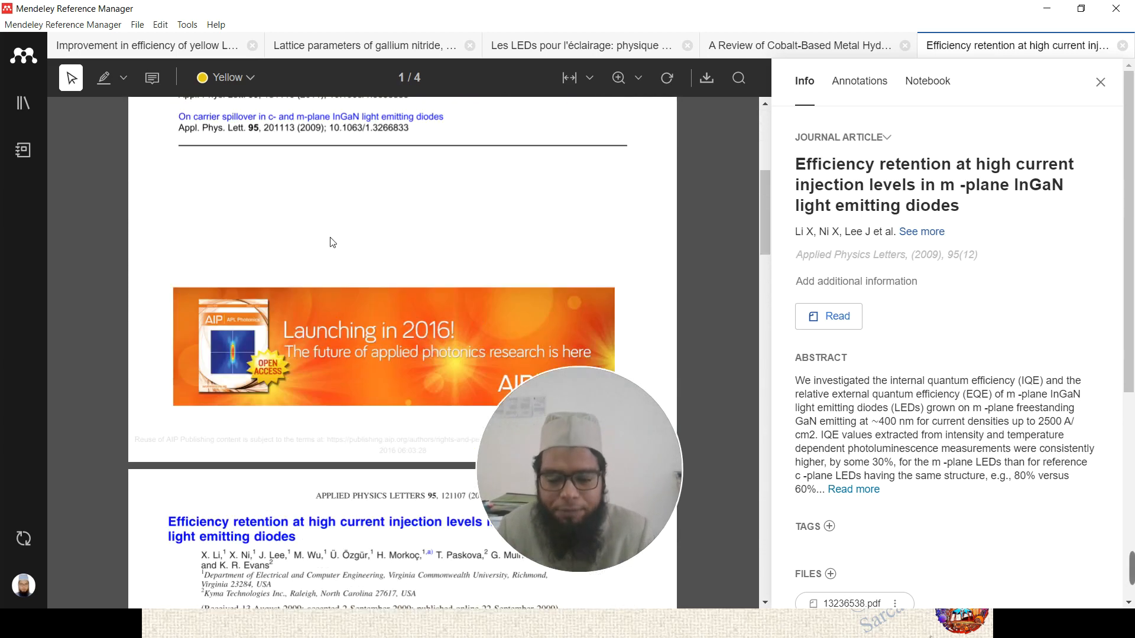
{"action": "scroll", "coordinate": [333, 238], "scroll_direction": "down", "scroll_amount": 5}
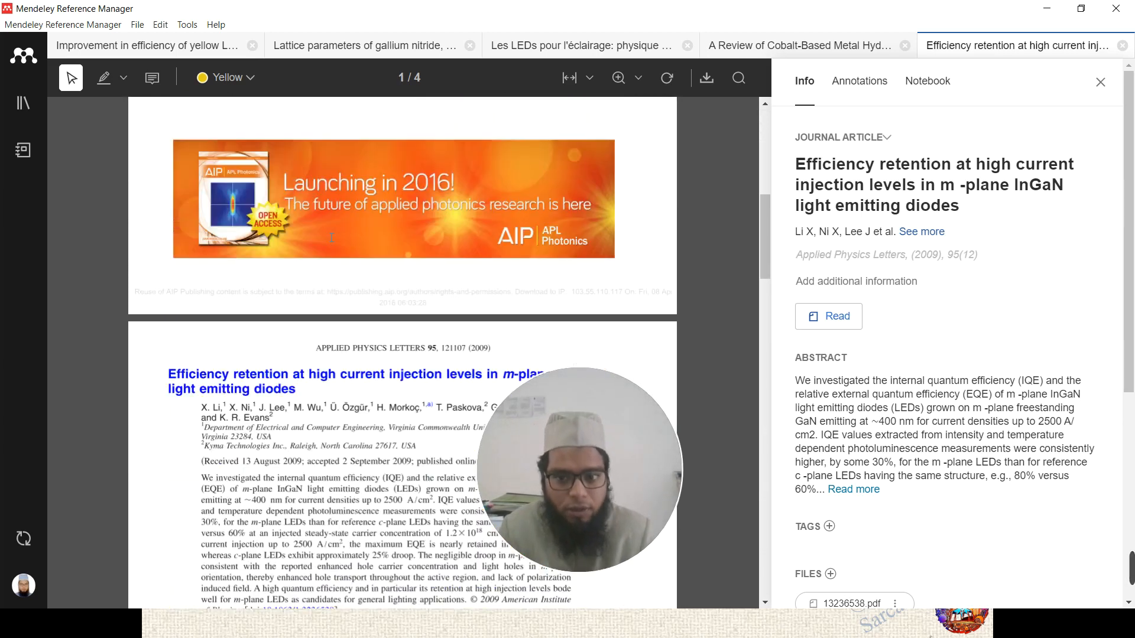
{"action": "scroll", "coordinate": [332, 238], "scroll_direction": "down", "scroll_amount": 5}
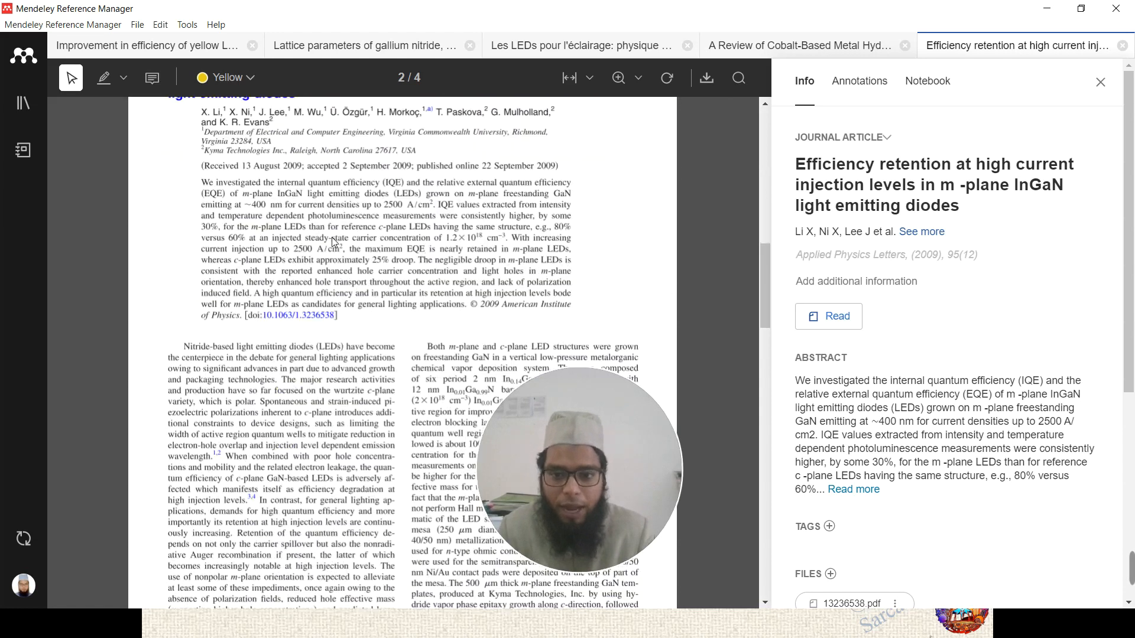
{"action": "left_click", "coordinate": [897, 254]}
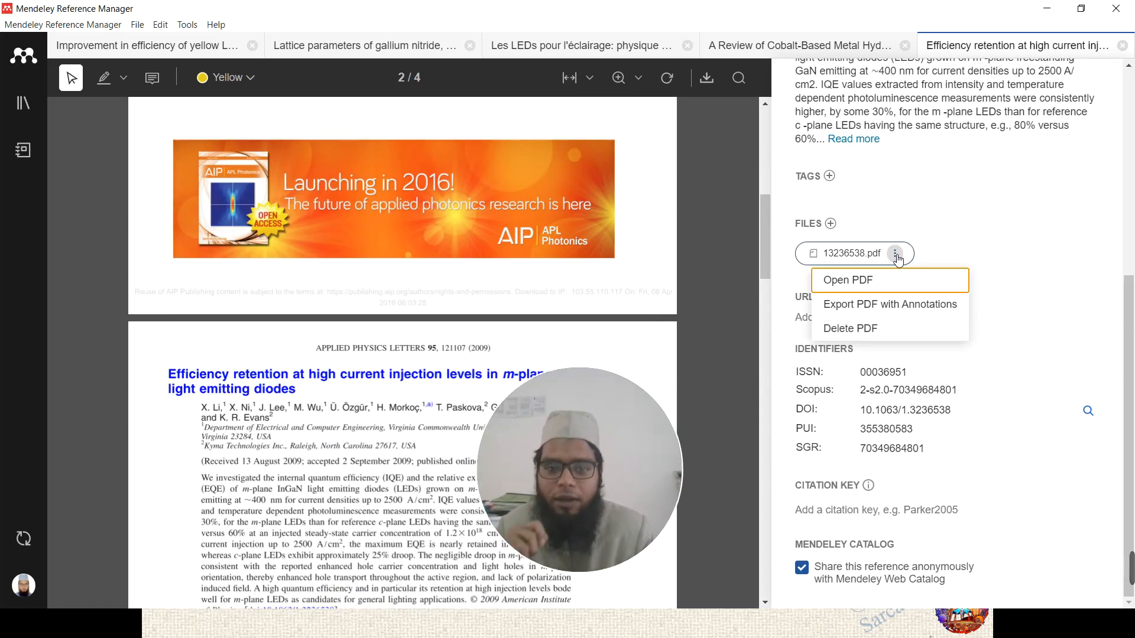
{"action": "left_click", "coordinate": [859, 281]}
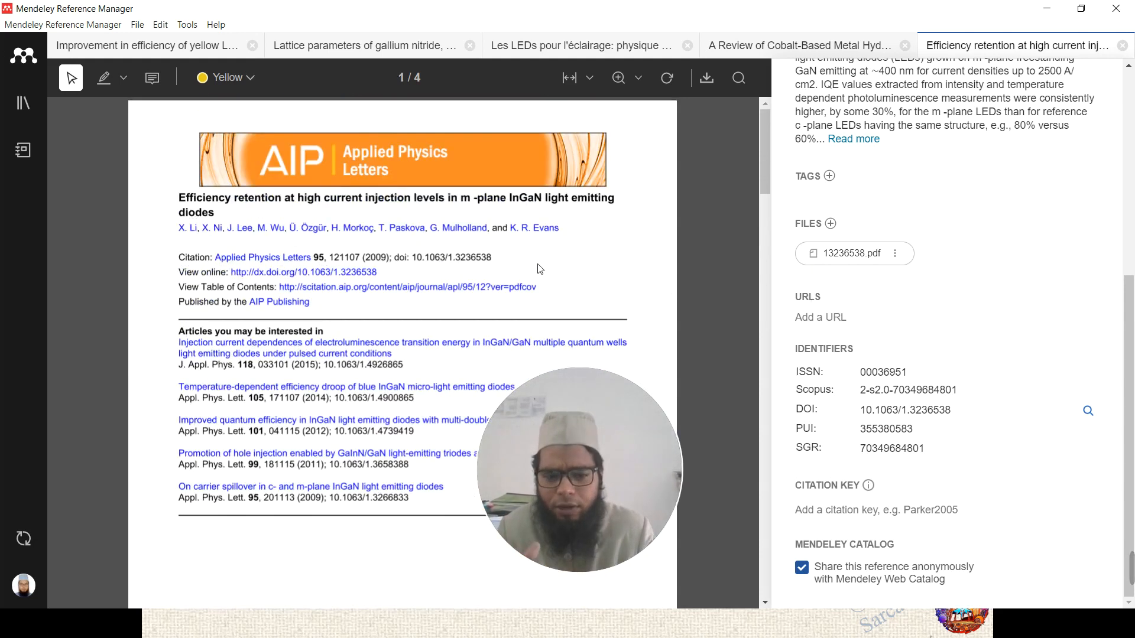
- Glance over the reopened first page, then bring the 'Add the references' slide forward
{"action": "scroll", "coordinate": [917, 290], "scroll_direction": "up", "scroll_amount": 5}
{"action": "scroll", "coordinate": [398, 253], "scroll_direction": "down", "scroll_amount": 2}
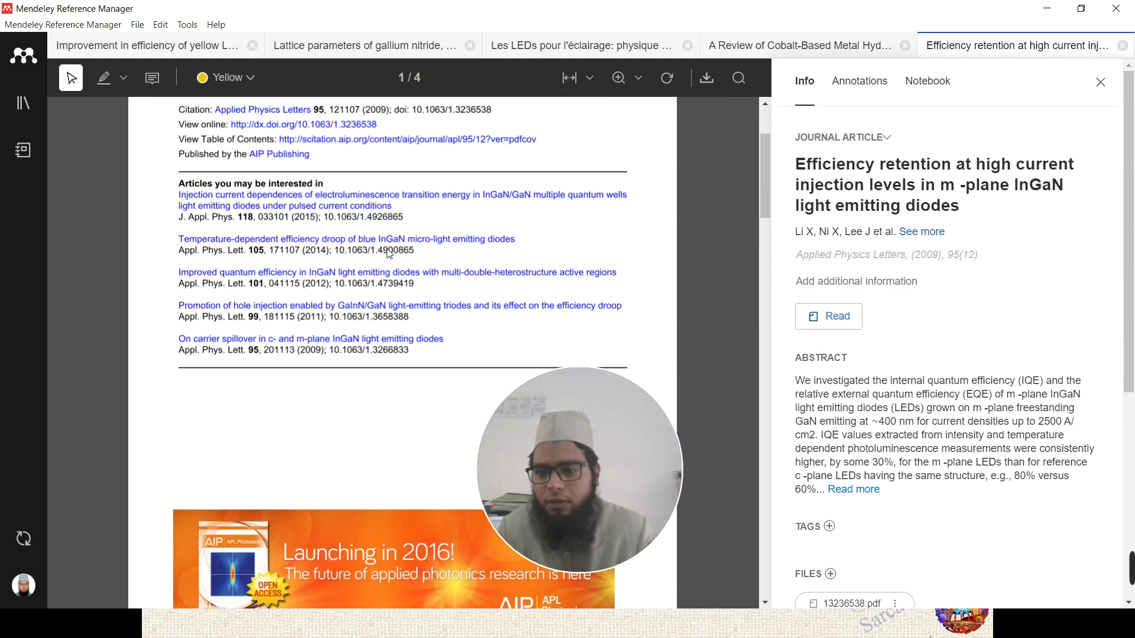
{"action": "scroll", "coordinate": [389, 253], "scroll_direction": "up", "scroll_amount": 2}
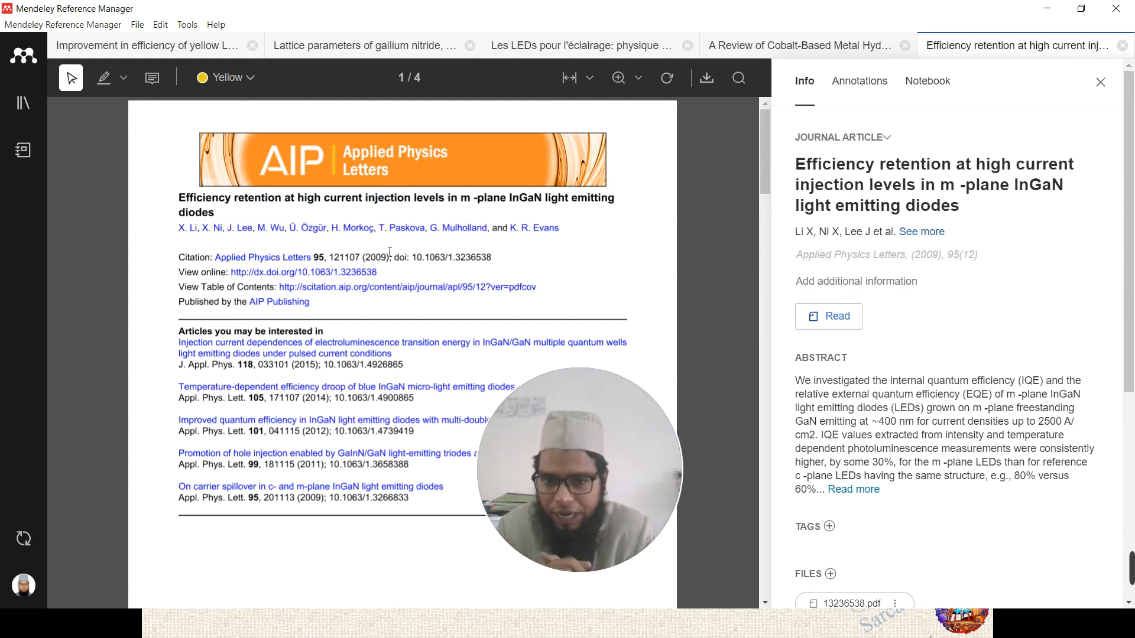
{"action": "left_click", "coordinate": [476, 634]}
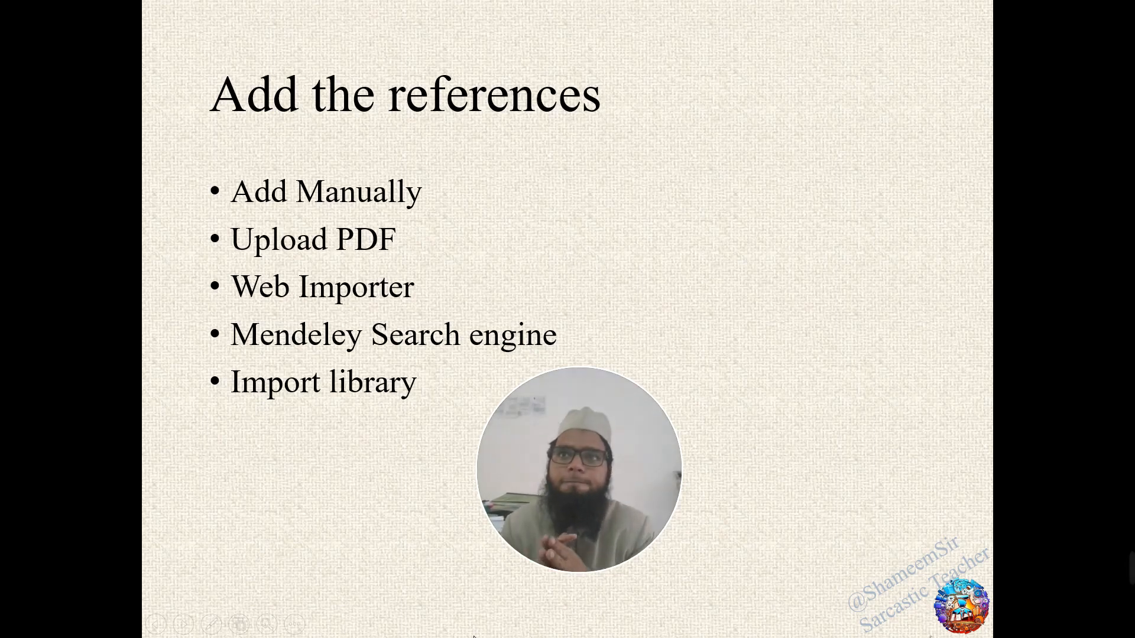
- Advance one slide and go back to the 'Add the references' slide
{"action": "left_click_drag", "start_coordinate": [588, 466], "coordinate": [1036, 526]}
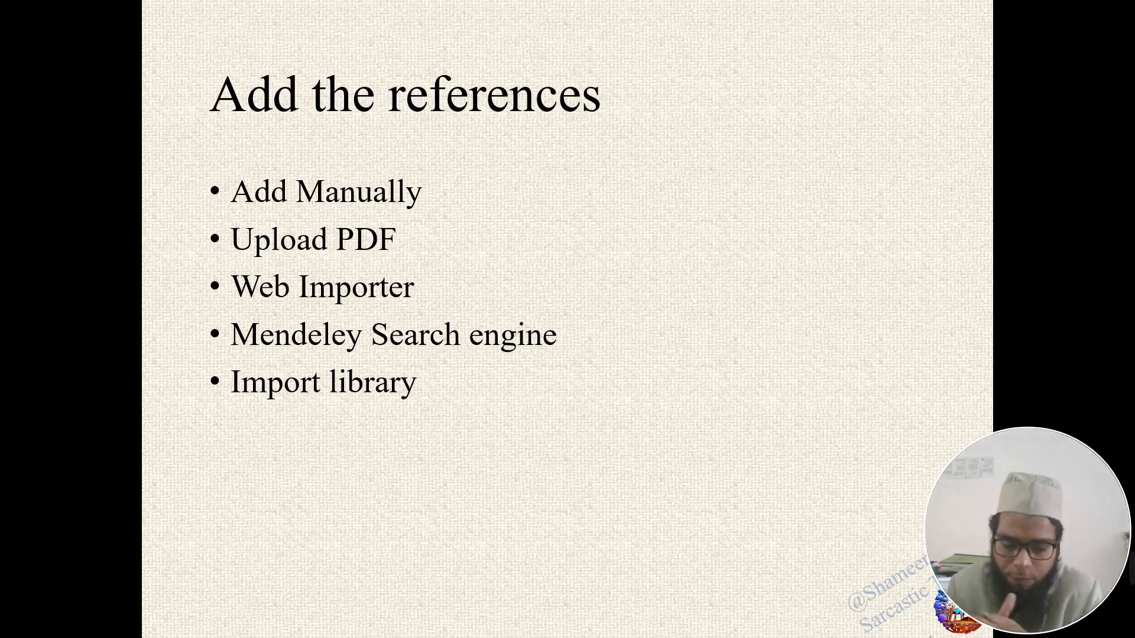
{"action": "left_click", "coordinate": [374, 292]}
{"action": "key", "text": "Left"}
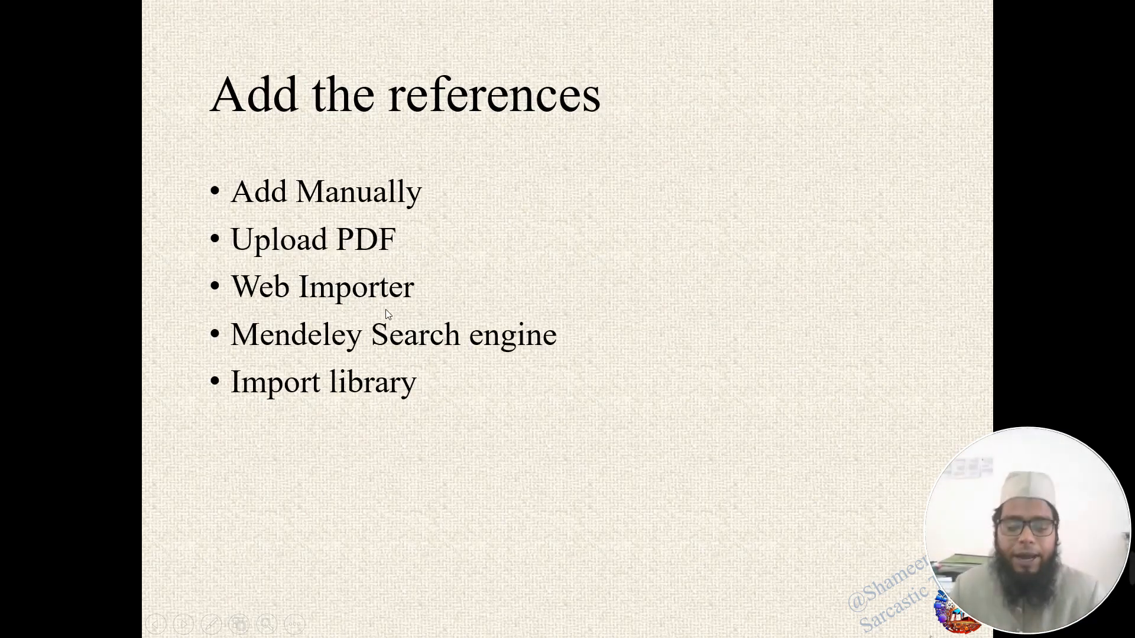
- Bring the Microsoft Edge browser window to the front
{"action": "key", "text": "super"}
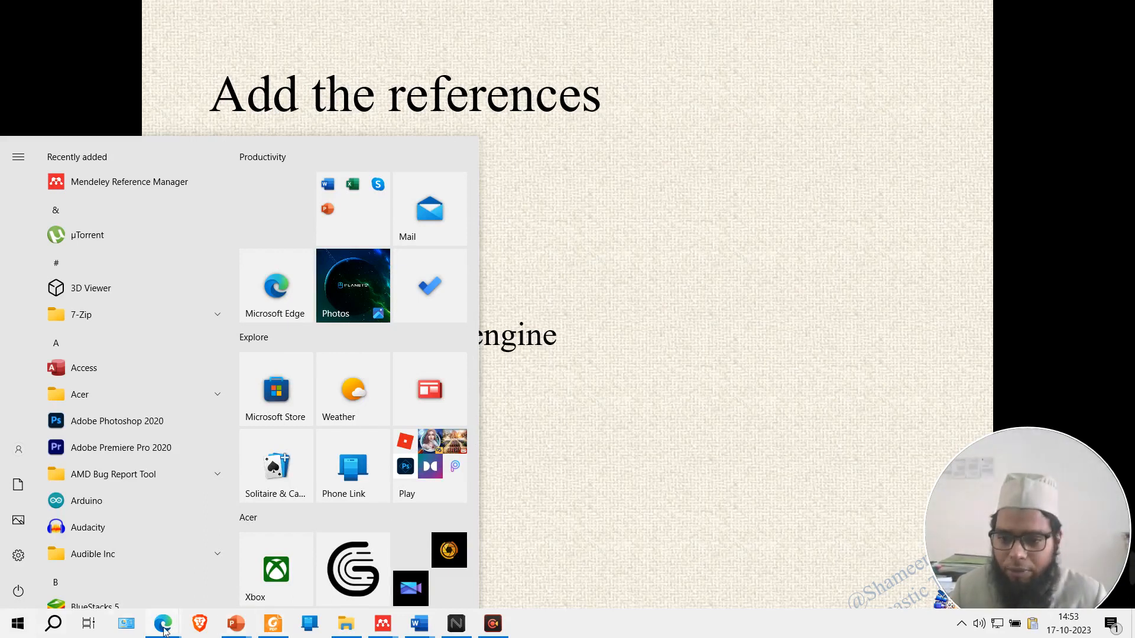
{"action": "mouse_move", "coordinate": [155, 632]}
{"action": "left_click", "coordinate": [107, 570]}
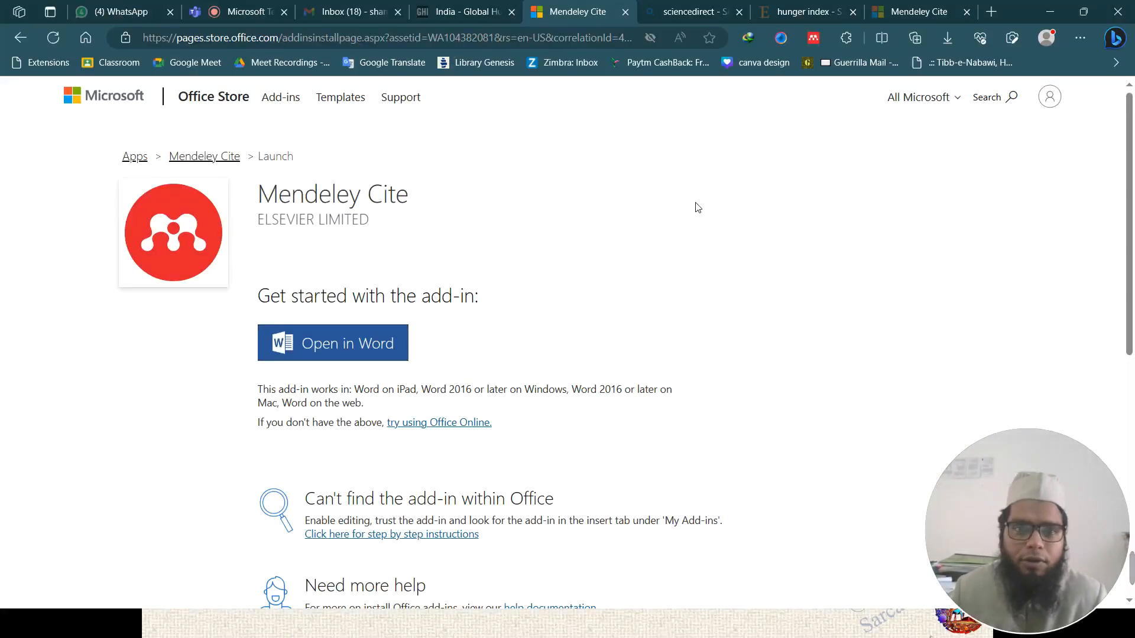
- Load the suggested IEEE Xplore article by entering 'ieee' in the sciencedirect tab's address bar
{"action": "left_click", "coordinate": [683, 7]}
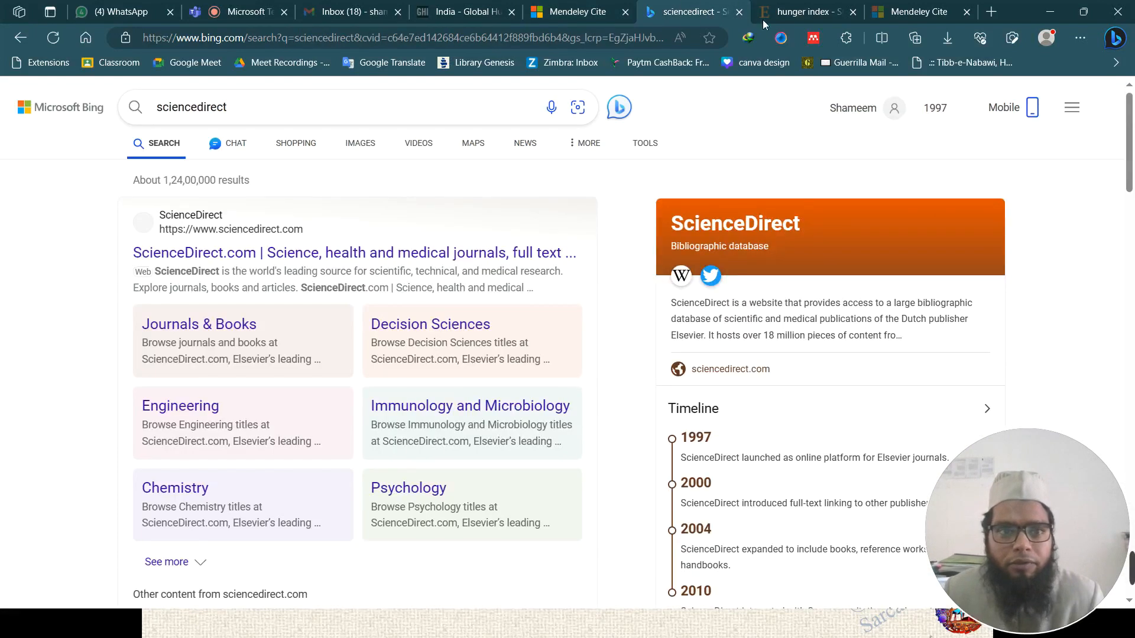
{"action": "left_click", "coordinate": [799, 11]}
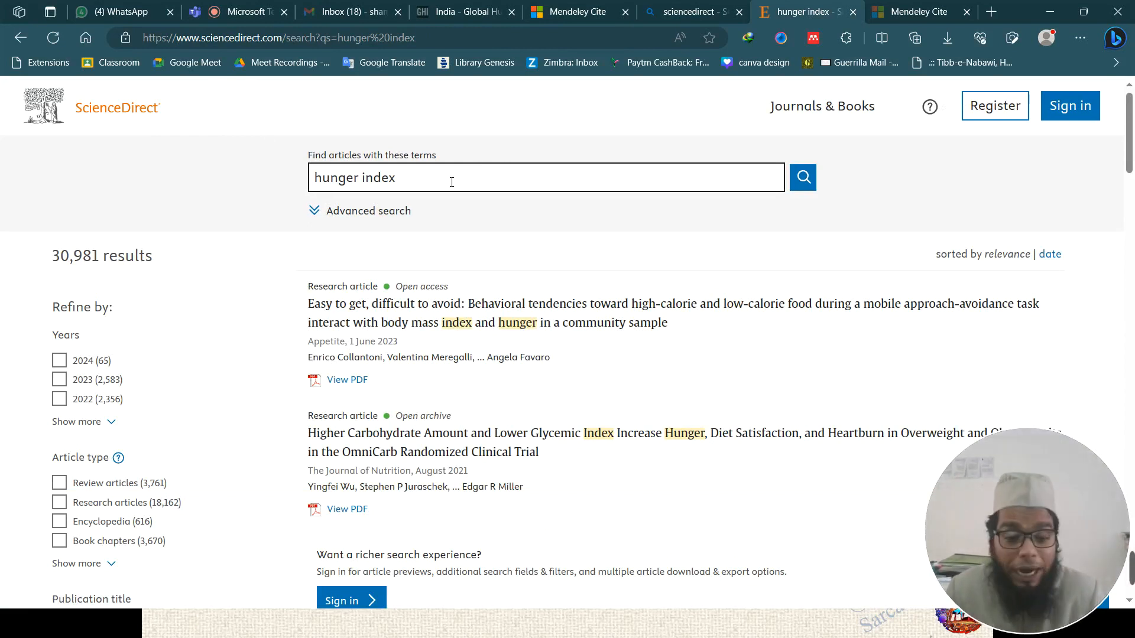
{"action": "left_click", "coordinate": [650, 13]}
{"action": "left_click", "coordinate": [533, 37]}
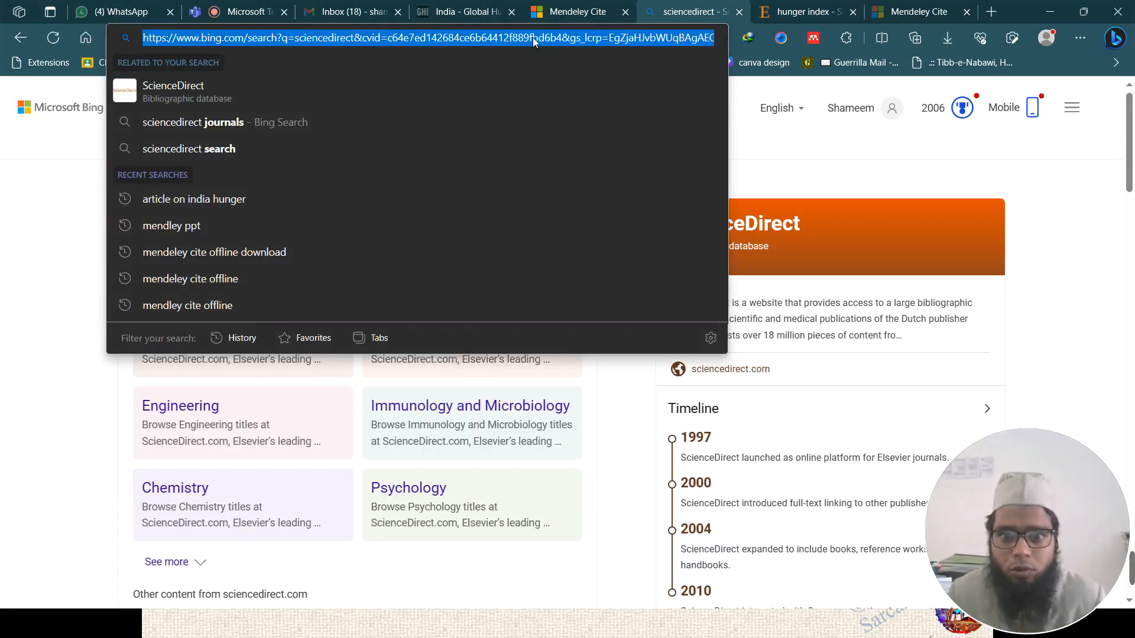
{"action": "type", "text": "ieeexplore.ieee.org/document/9752984"}
{"action": "key", "text": "Return"}
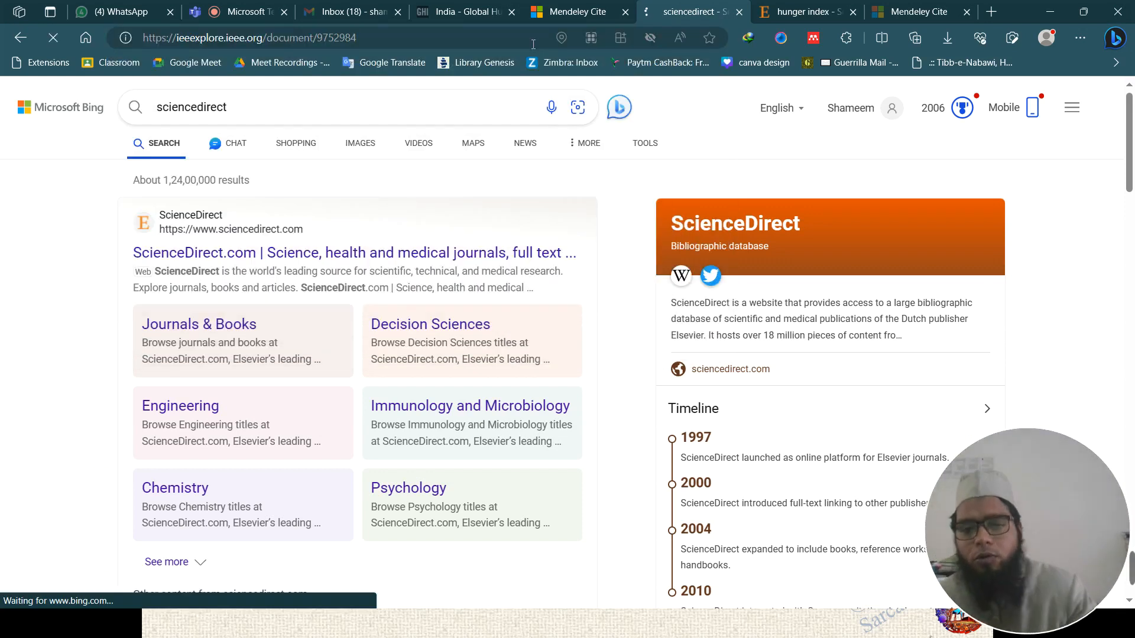
- Return to the 'hunger index' tab and scroll through its 30,981 ScienceDirect results
{"action": "left_click", "coordinate": [804, 11]}
{"action": "scroll", "coordinate": [402, 254], "scroll_direction": "down", "scroll_amount": 3}
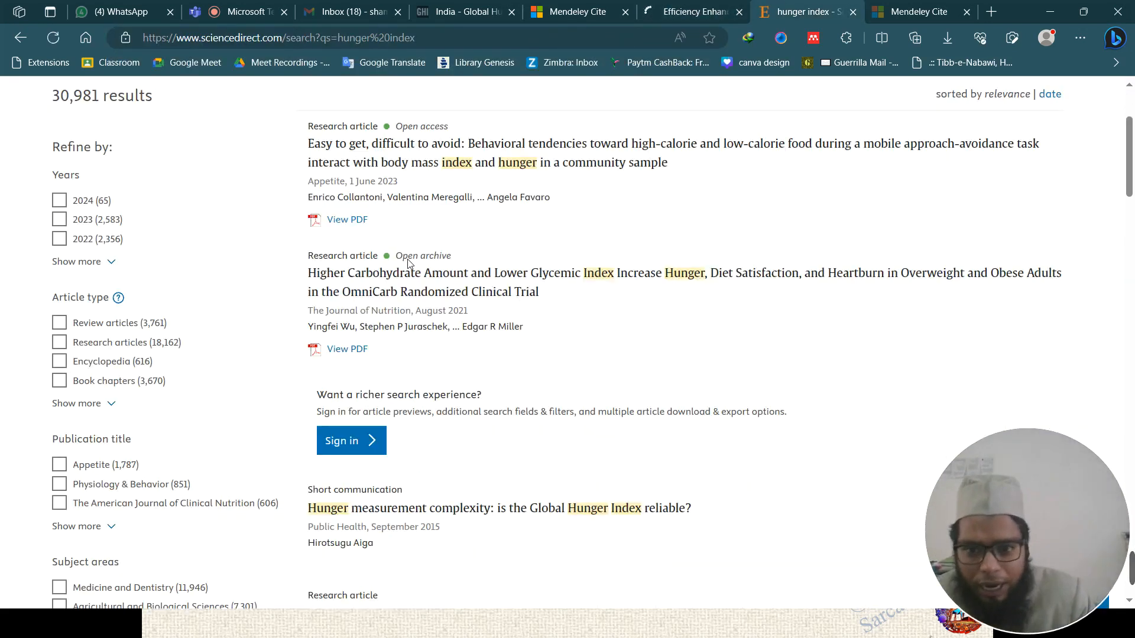
{"action": "scroll", "coordinate": [408, 264], "scroll_direction": "up", "scroll_amount": 3}
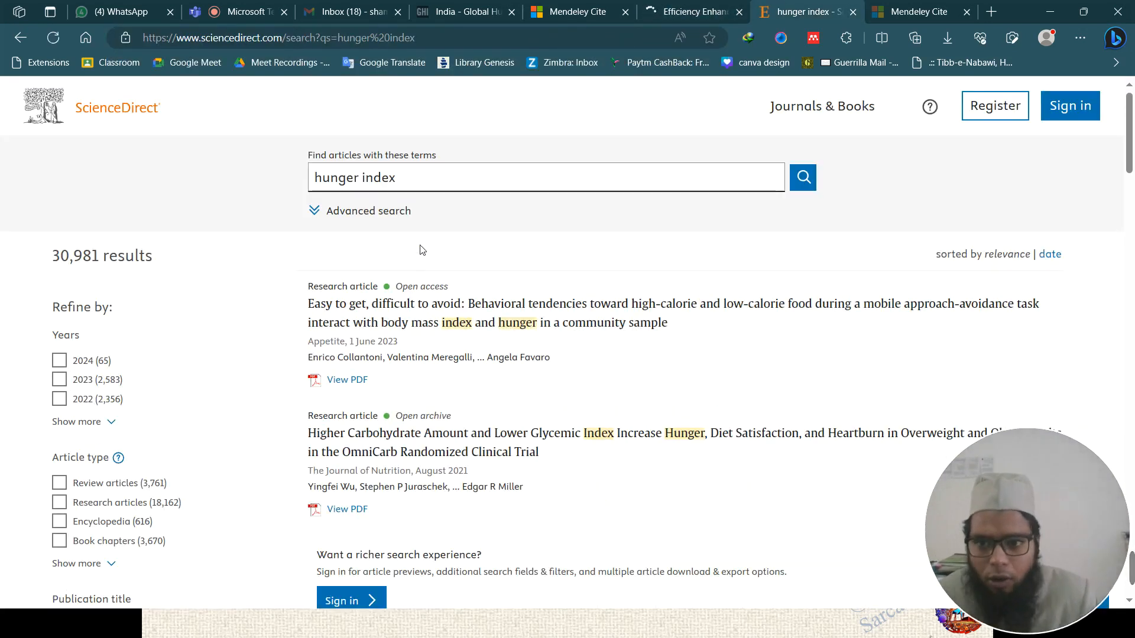
{"action": "triple_click", "coordinate": [412, 178]}
{"action": "left_click", "coordinate": [491, 189]}
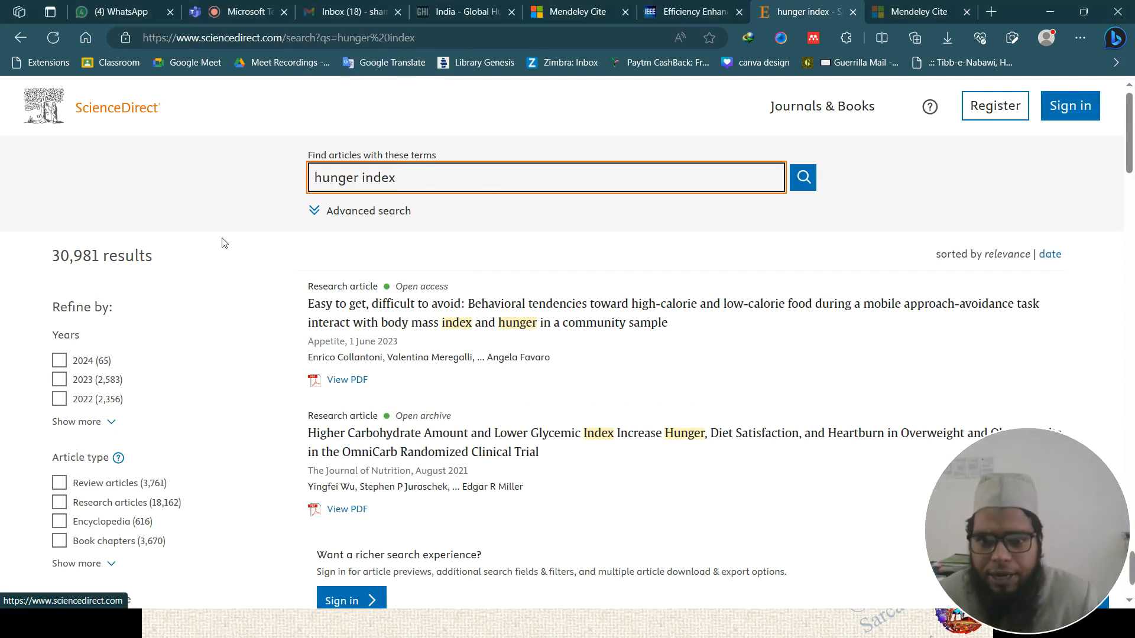
{"action": "scroll", "coordinate": [528, 302], "scroll_direction": "down", "scroll_amount": 5}
{"action": "scroll", "coordinate": [528, 301], "scroll_direction": "down", "scroll_amount": 20}
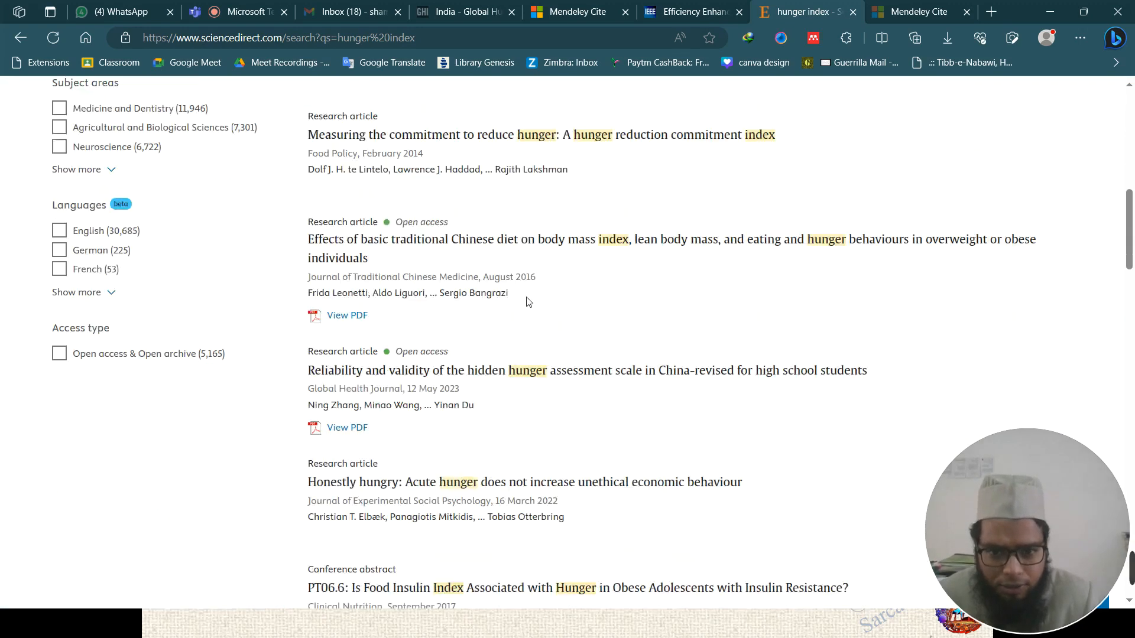
{"action": "scroll", "coordinate": [528, 303], "scroll_direction": "down", "scroll_amount": 6}
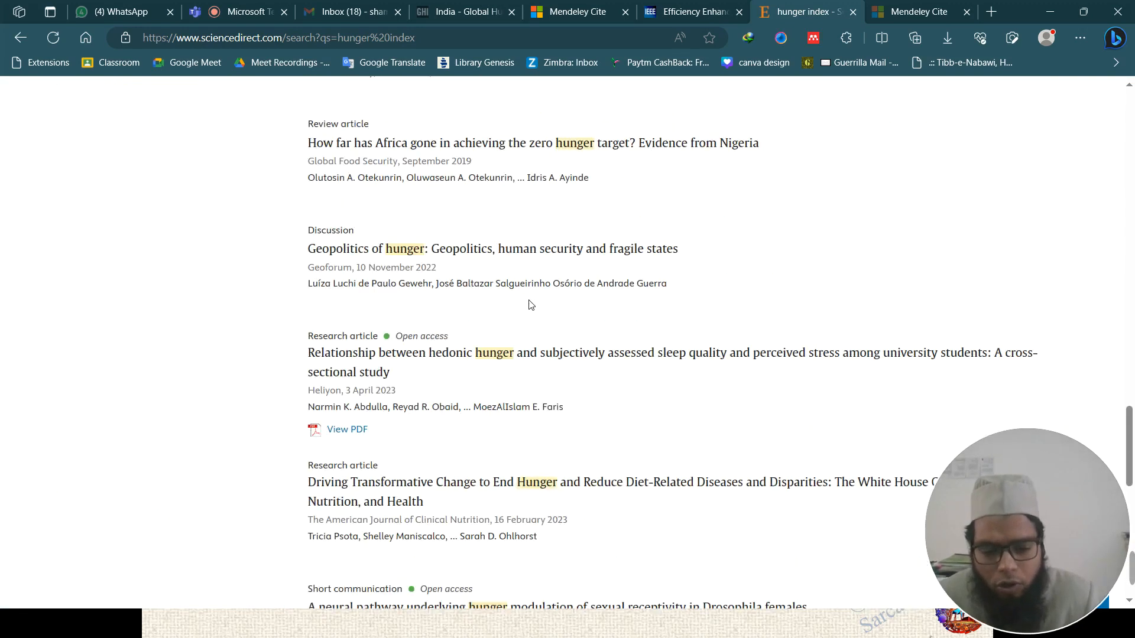
{"action": "scroll", "coordinate": [535, 307], "scroll_direction": "up", "scroll_amount": 20}
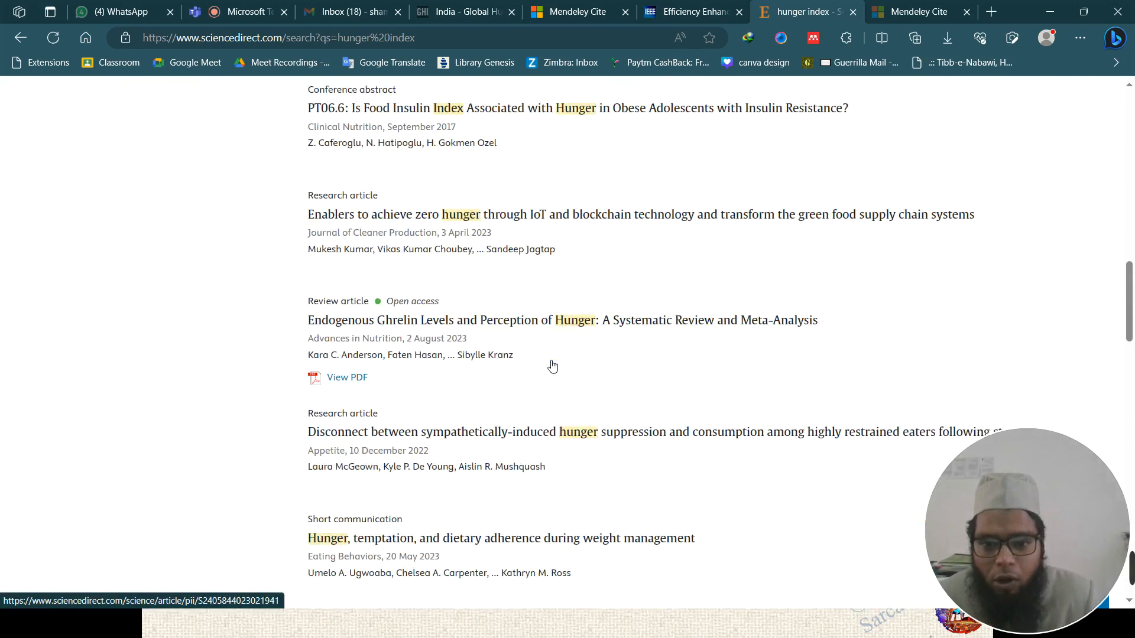
{"action": "scroll", "coordinate": [513, 261], "scroll_direction": "up", "scroll_amount": 2}
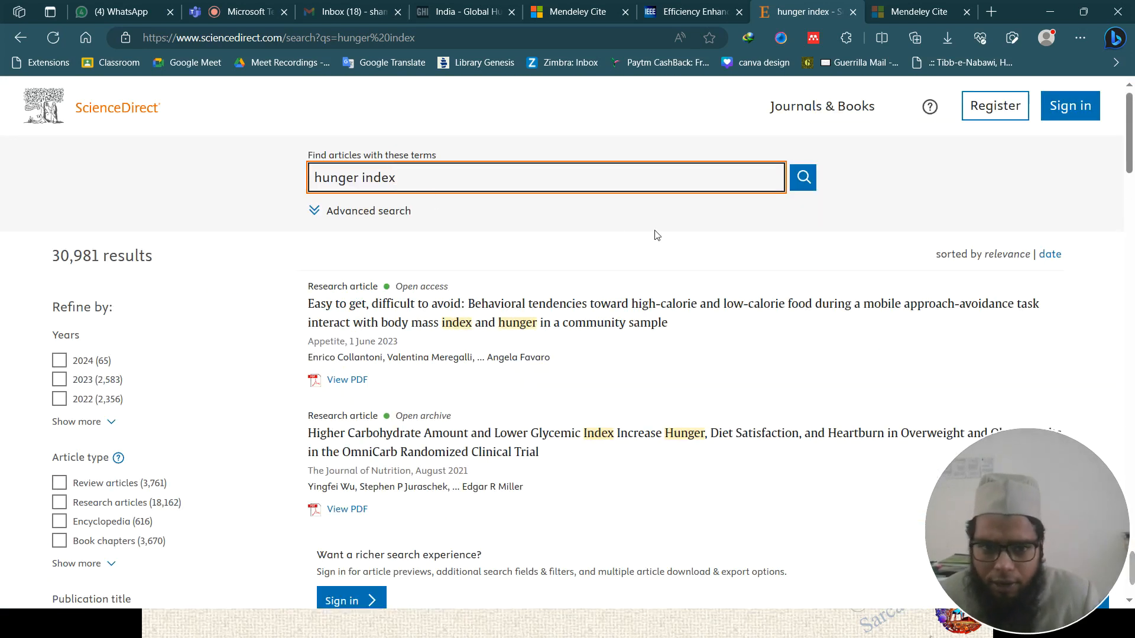
- Run Mendeley Web Importer on the results page and scroll through its 25 detected references
{"action": "left_click", "coordinate": [815, 40]}
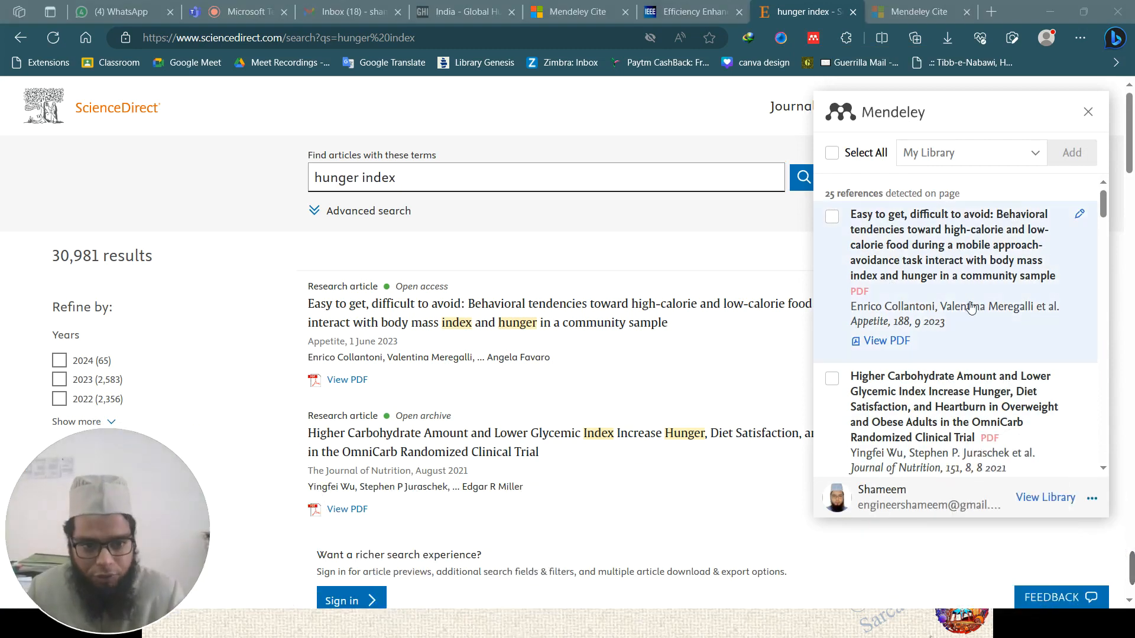
{"action": "scroll", "coordinate": [971, 307], "scroll_direction": "down", "scroll_amount": 1}
{"action": "scroll", "coordinate": [971, 308], "scroll_direction": "up", "scroll_amount": 1}
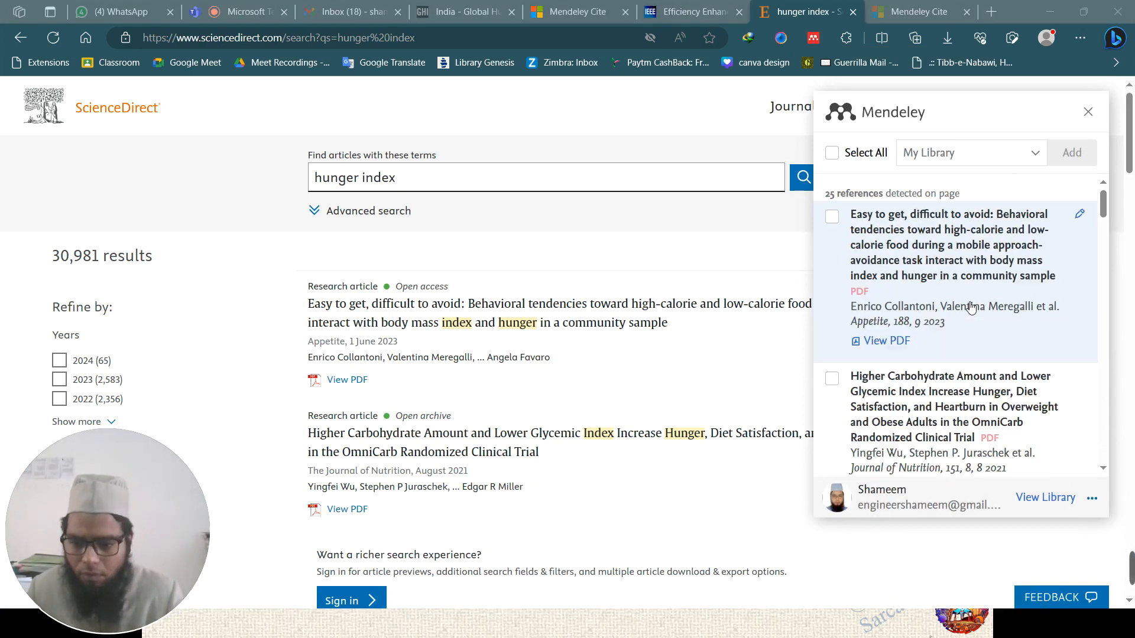
{"action": "scroll", "coordinate": [971, 307], "scroll_direction": "down", "scroll_amount": 10}
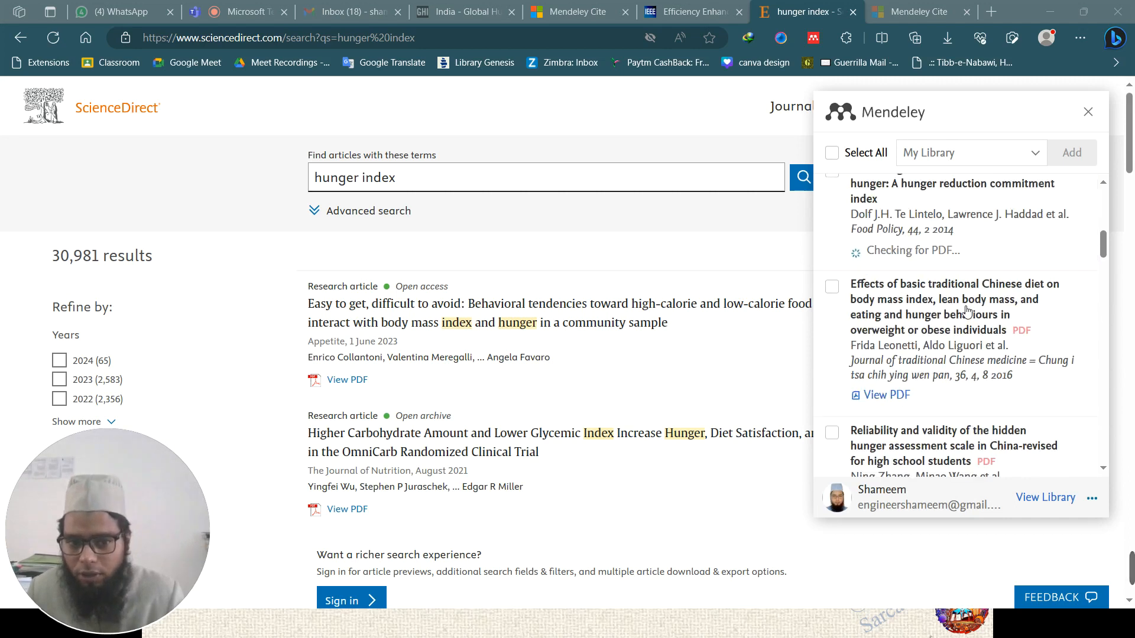
{"action": "scroll", "coordinate": [967, 312], "scroll_direction": "down", "scroll_amount": 10}
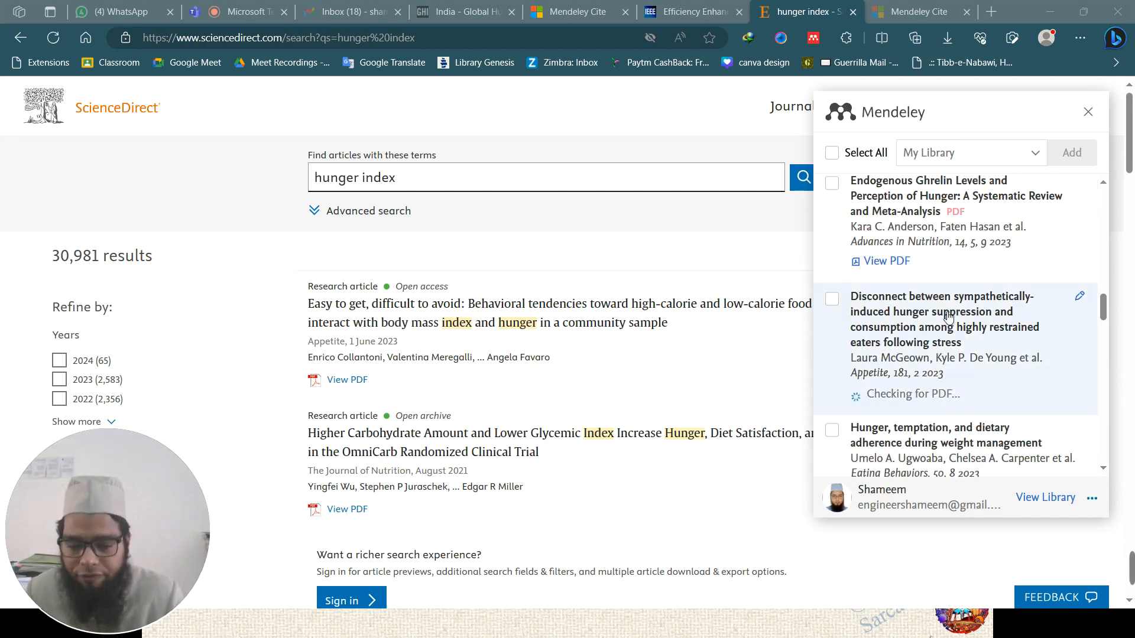
{"action": "scroll", "coordinate": [949, 317], "scroll_direction": "down", "scroll_amount": 3}
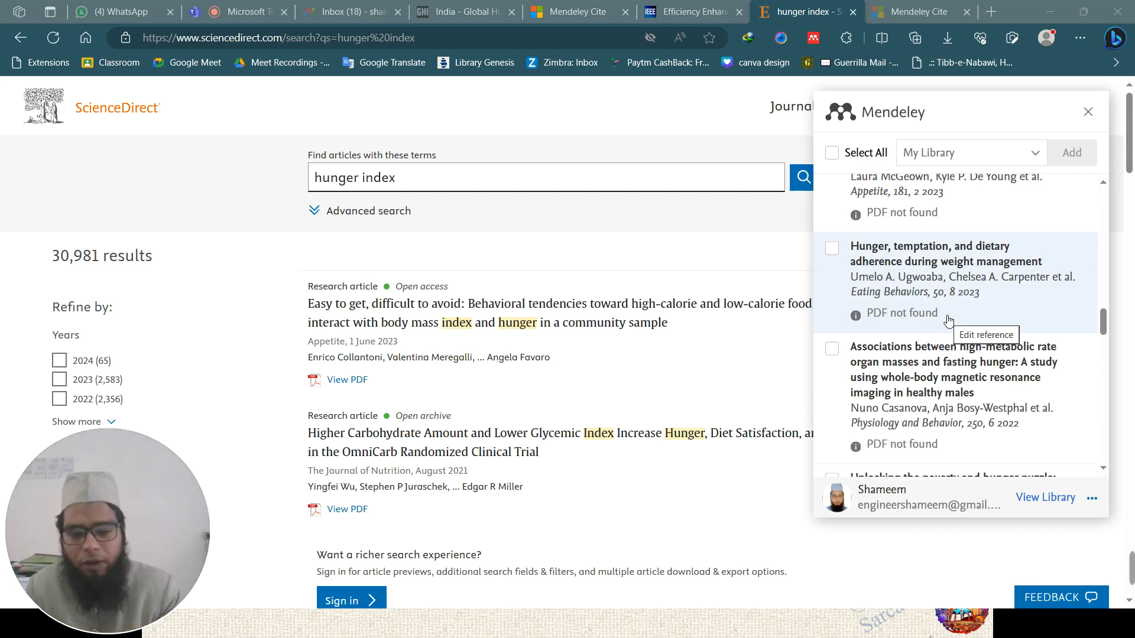
{"action": "scroll", "coordinate": [935, 322], "scroll_direction": "up", "scroll_amount": 3}
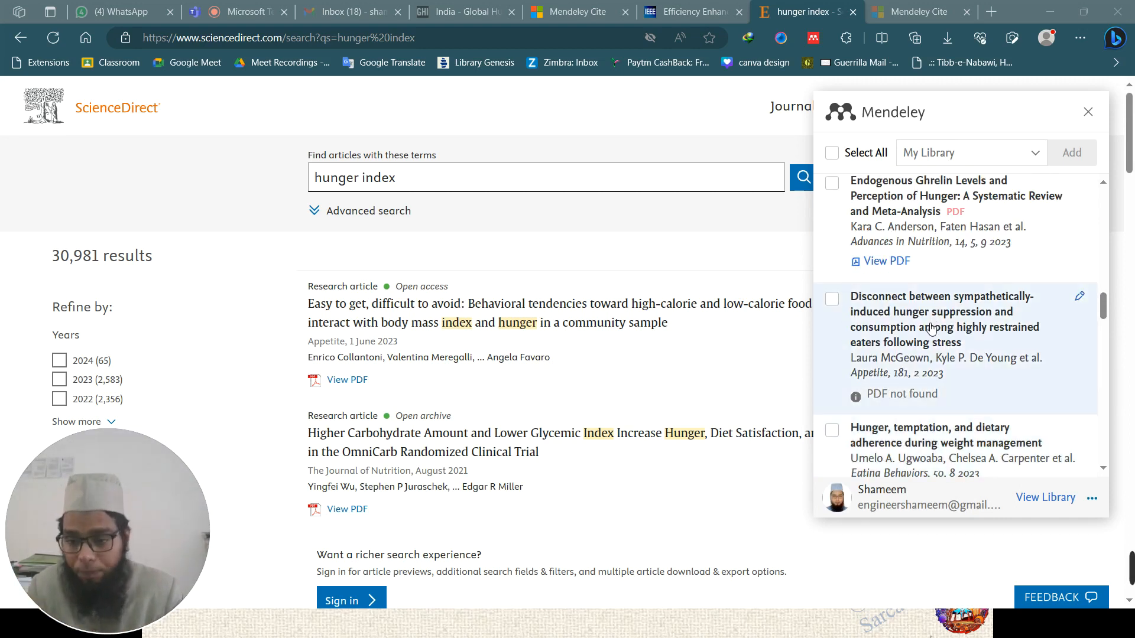
{"action": "scroll", "coordinate": [934, 322], "scroll_direction": "up", "scroll_amount": 5}
{"action": "scroll", "coordinate": [933, 332], "scroll_direction": "up", "scroll_amount": 5}
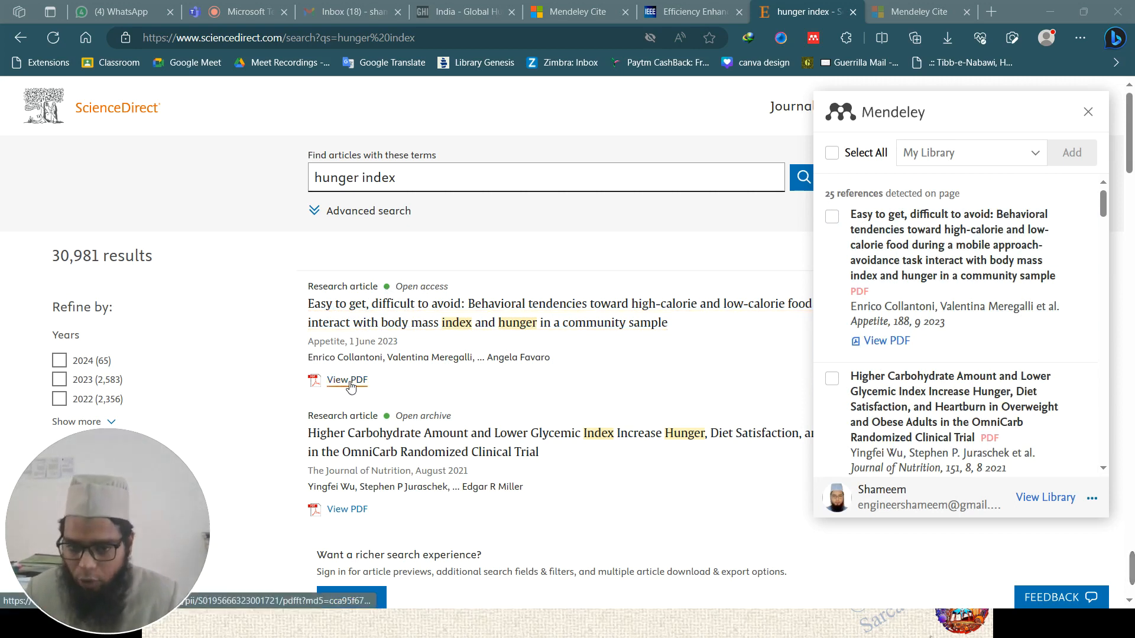
- Check the first and second hunger index articles in the importer list
{"action": "left_click", "coordinate": [848, 217]}
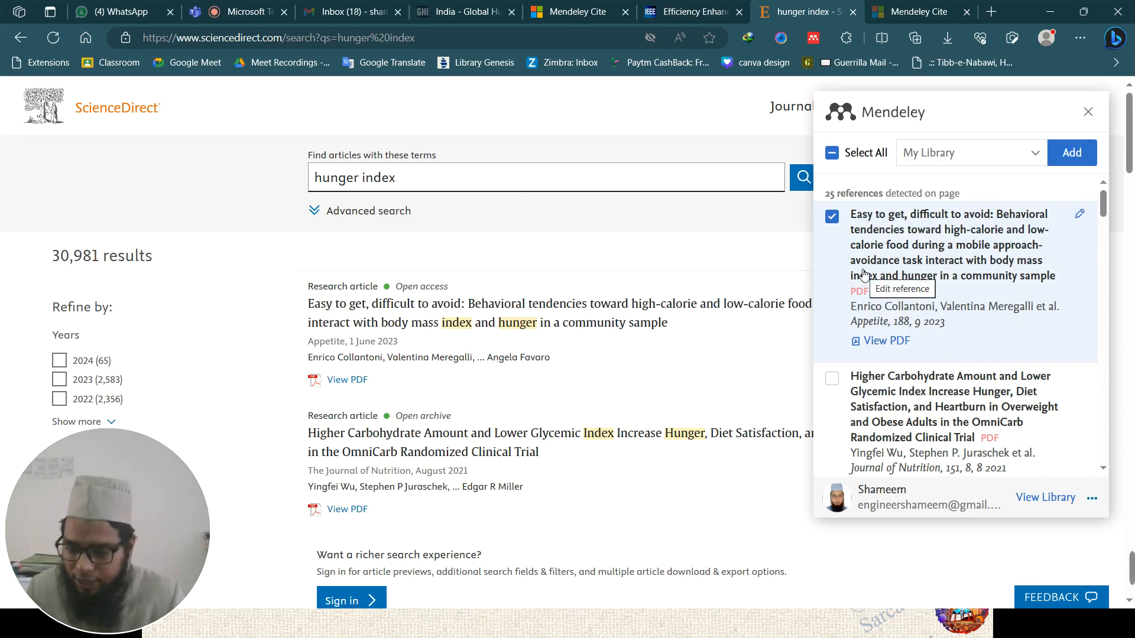
{"action": "scroll", "coordinate": [865, 275], "scroll_direction": "down", "scroll_amount": 2}
{"action": "left_click", "coordinate": [832, 287]}
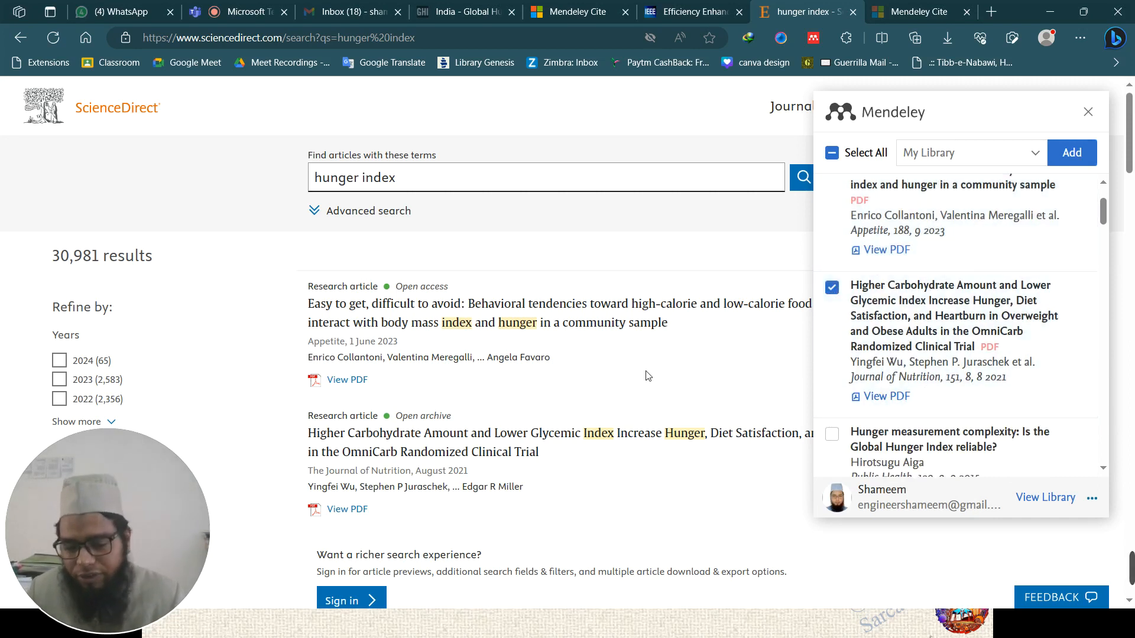
{"action": "scroll", "coordinate": [866, 361], "scroll_direction": "up", "scroll_amount": 2}
{"action": "scroll", "coordinate": [865, 359], "scroll_direction": "down", "scroll_amount": 2}
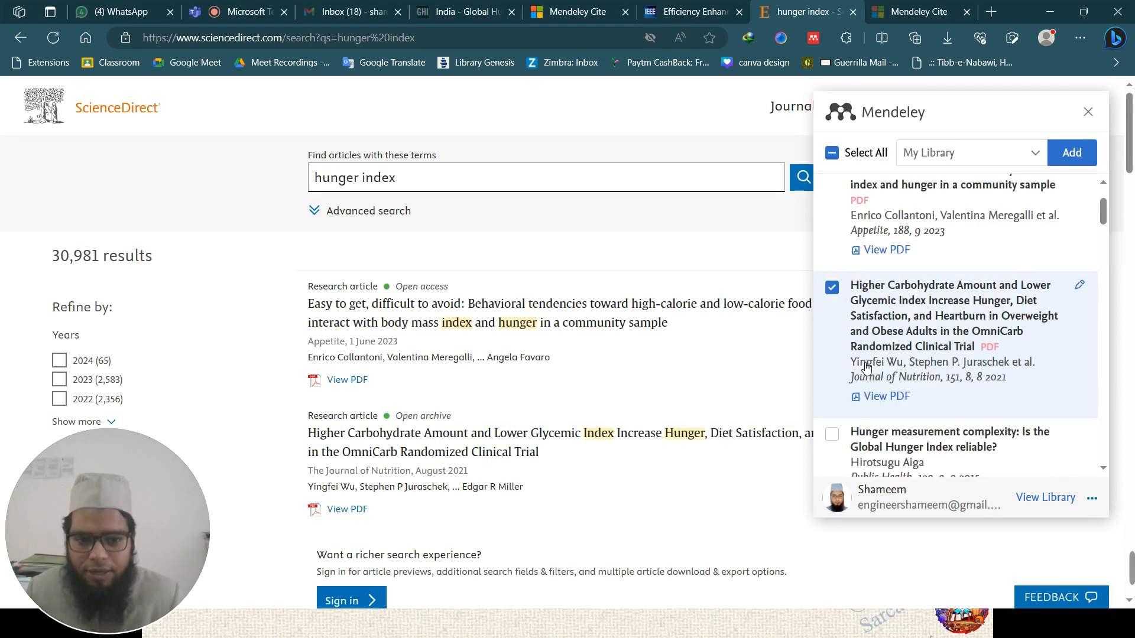
{"action": "scroll", "coordinate": [868, 370], "scroll_direction": "up", "scroll_amount": 2}
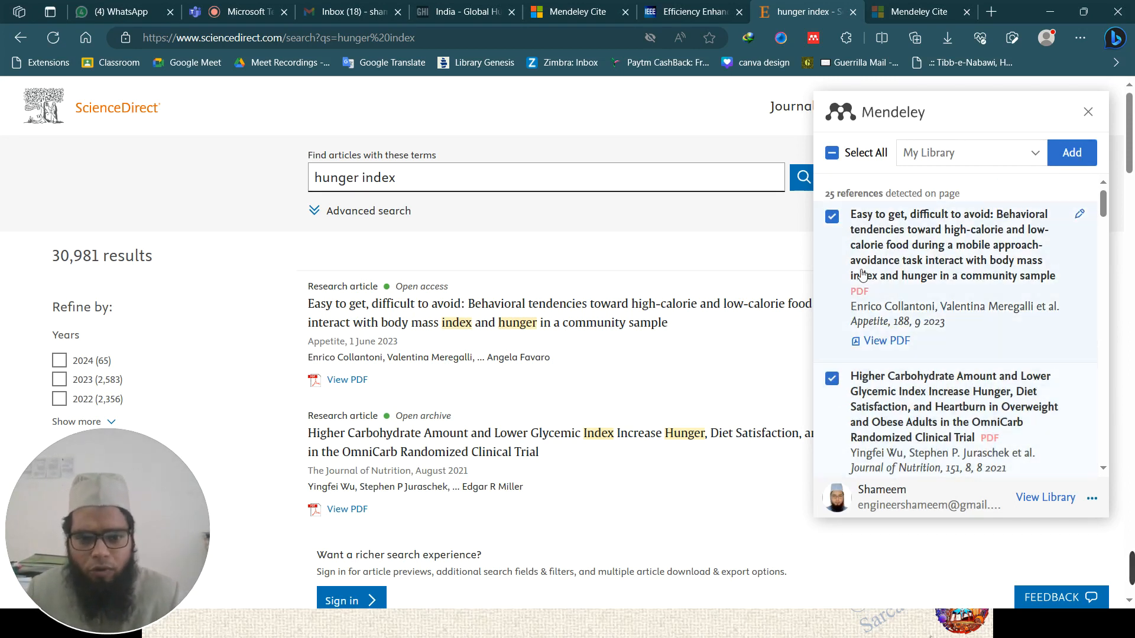
- Review the My Library collection dropdown and add the checked references with their PDFs
{"action": "left_click", "coordinate": [1034, 157]}
{"action": "left_click", "coordinate": [1036, 158]}
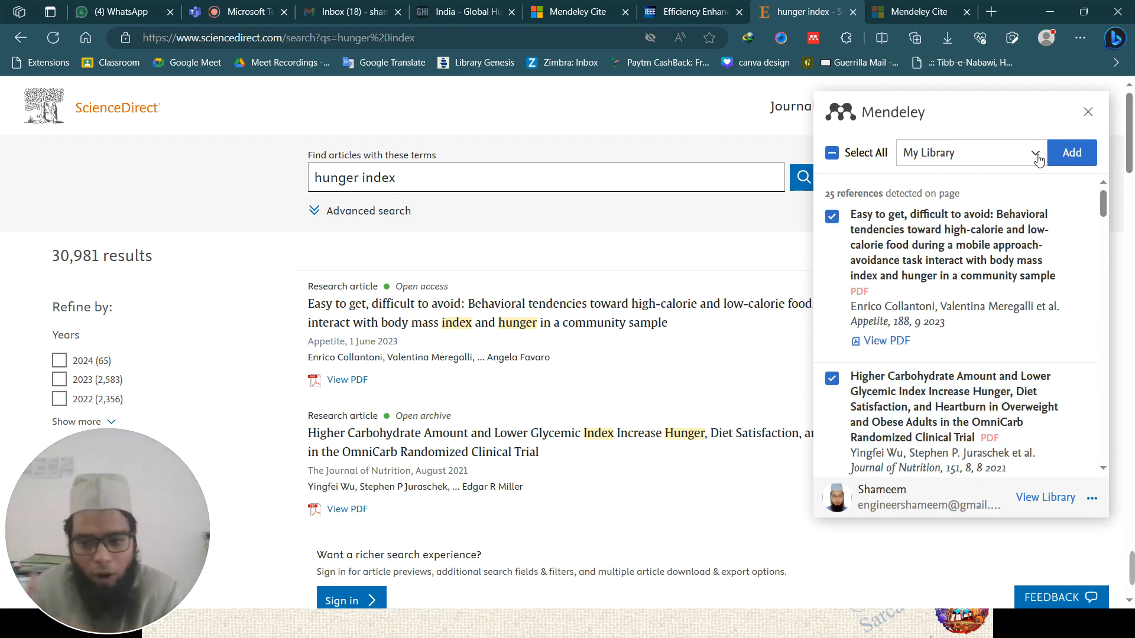
{"action": "left_click", "coordinate": [1038, 157]}
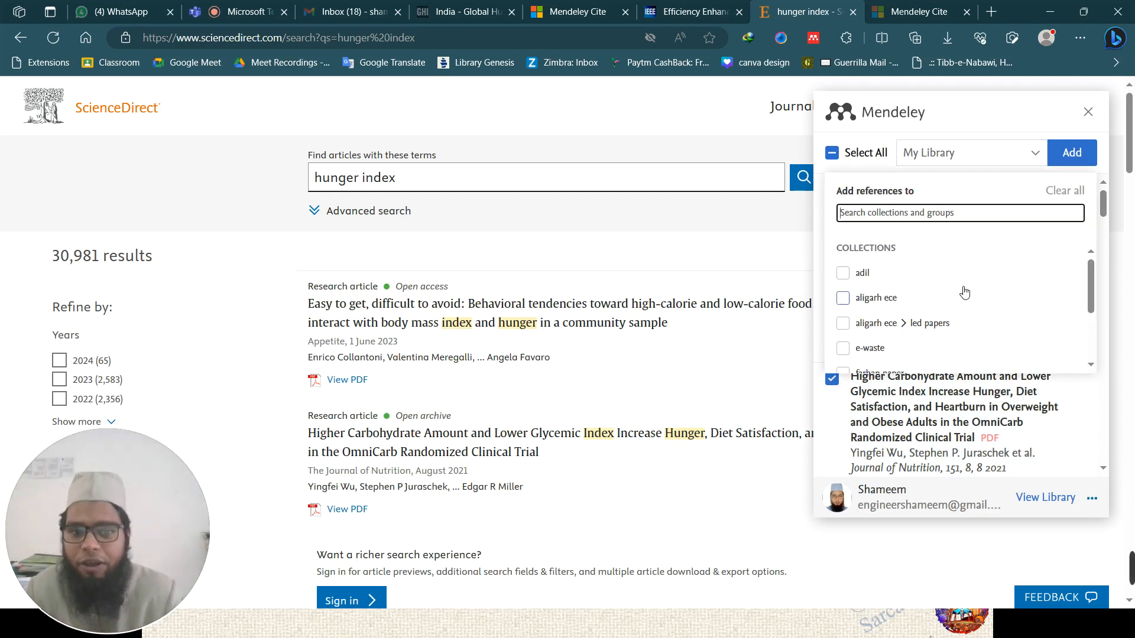
{"action": "scroll", "coordinate": [903, 295], "scroll_direction": "down", "scroll_amount": 3}
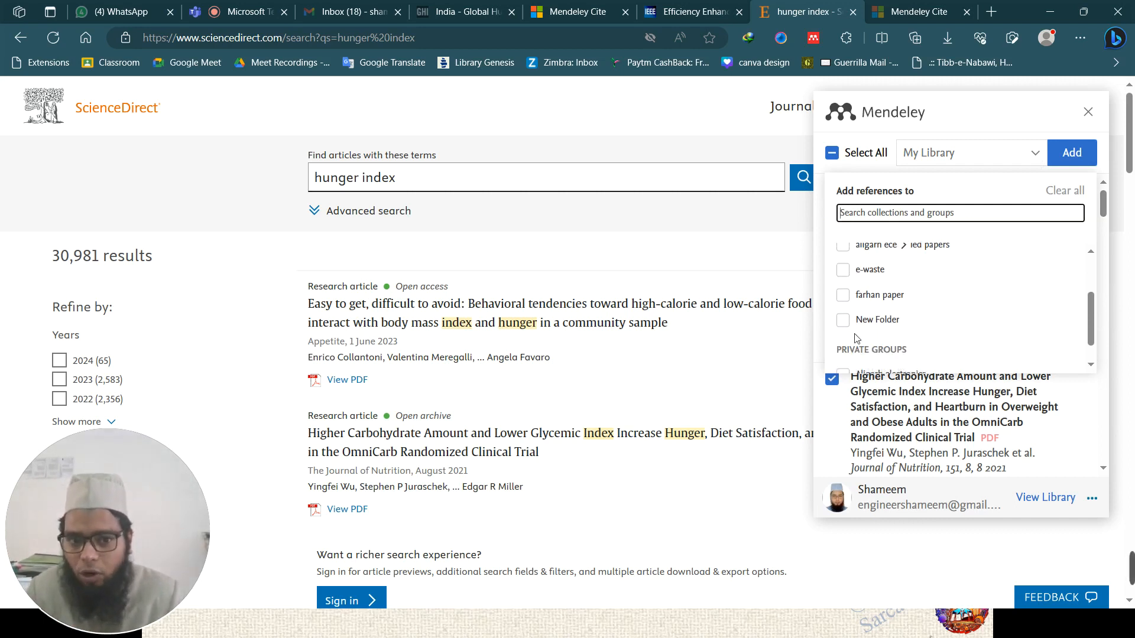
{"action": "scroll", "coordinate": [905, 273], "scroll_direction": "up", "scroll_amount": 1}
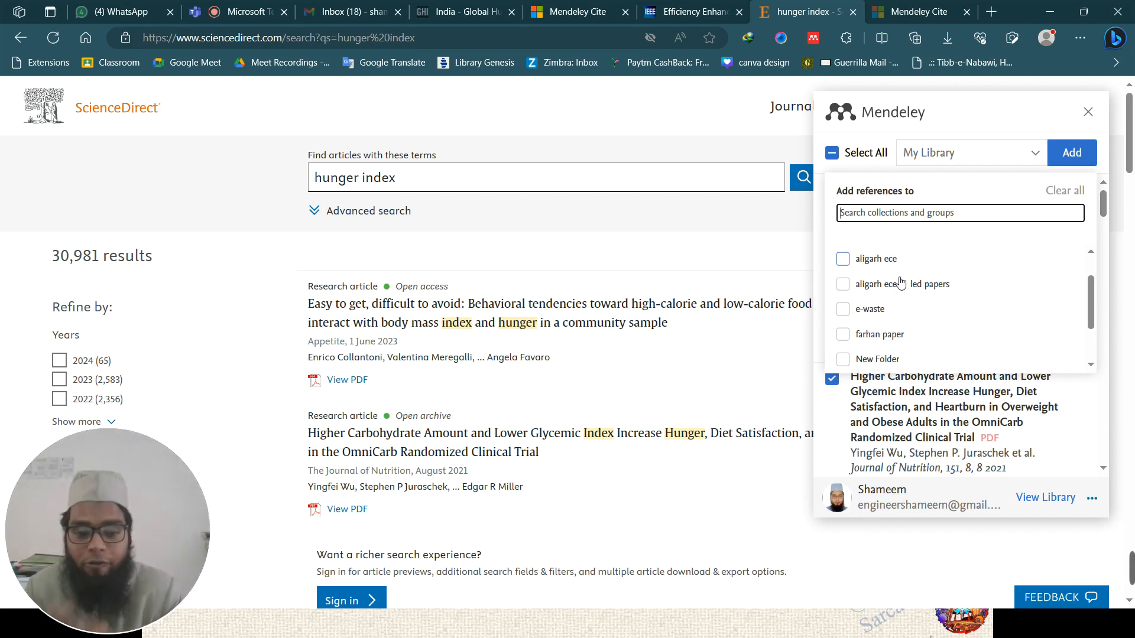
{"action": "scroll", "coordinate": [887, 290], "scroll_direction": "up", "scroll_amount": 2}
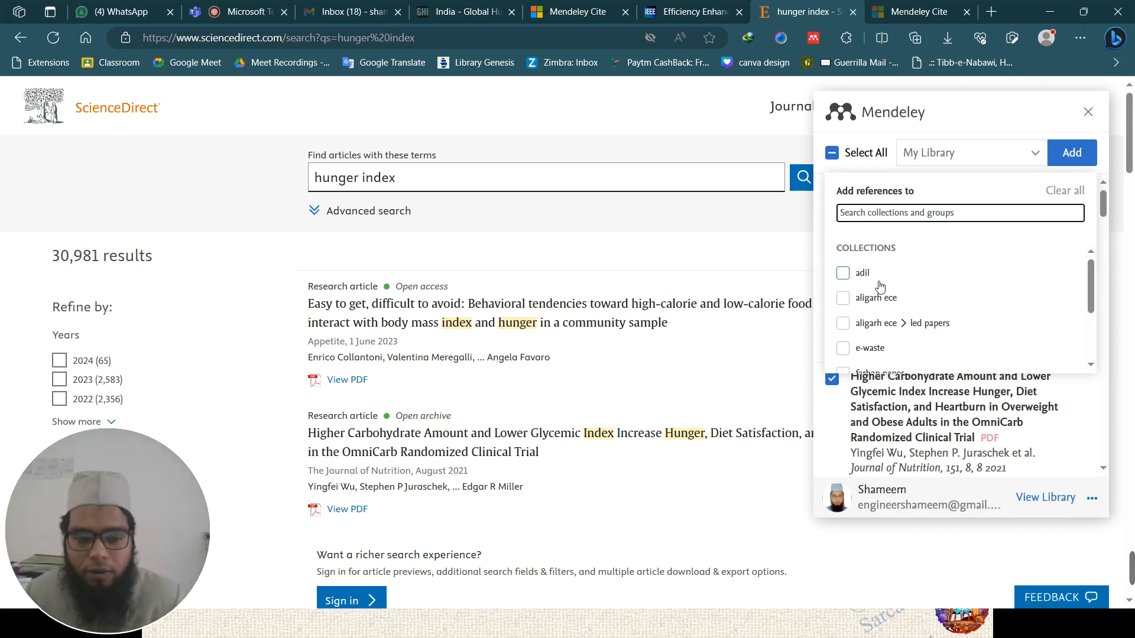
{"action": "left_click", "coordinate": [1073, 154]}
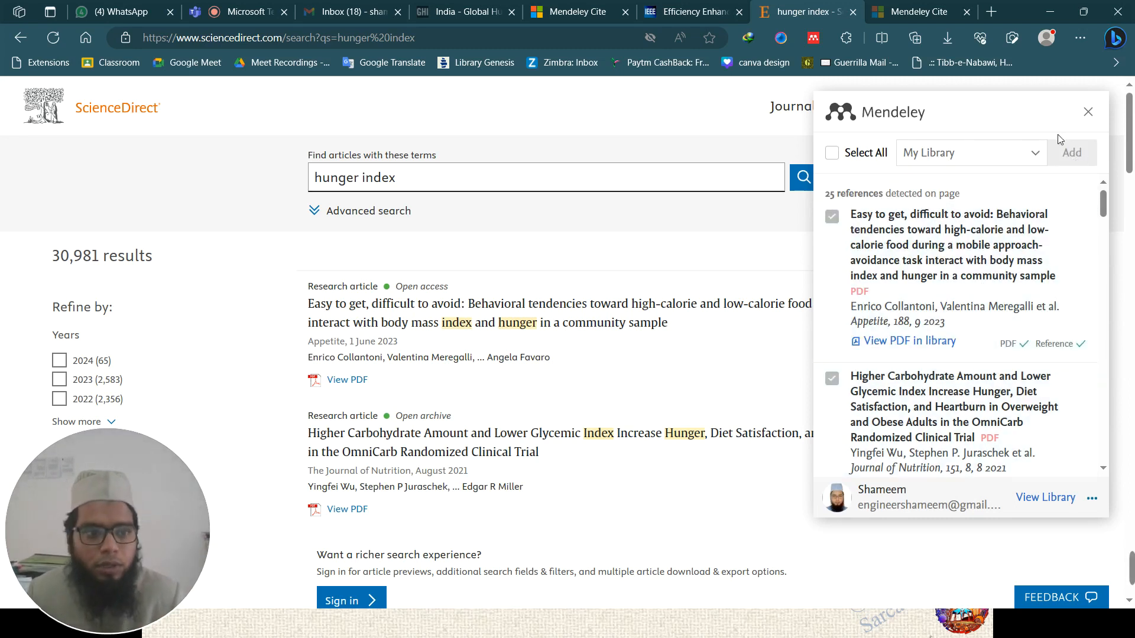
{"action": "scroll", "coordinate": [995, 383], "scroll_direction": "down", "scroll_amount": 3}
{"action": "scroll", "coordinate": [996, 383], "scroll_direction": "up", "scroll_amount": 3}
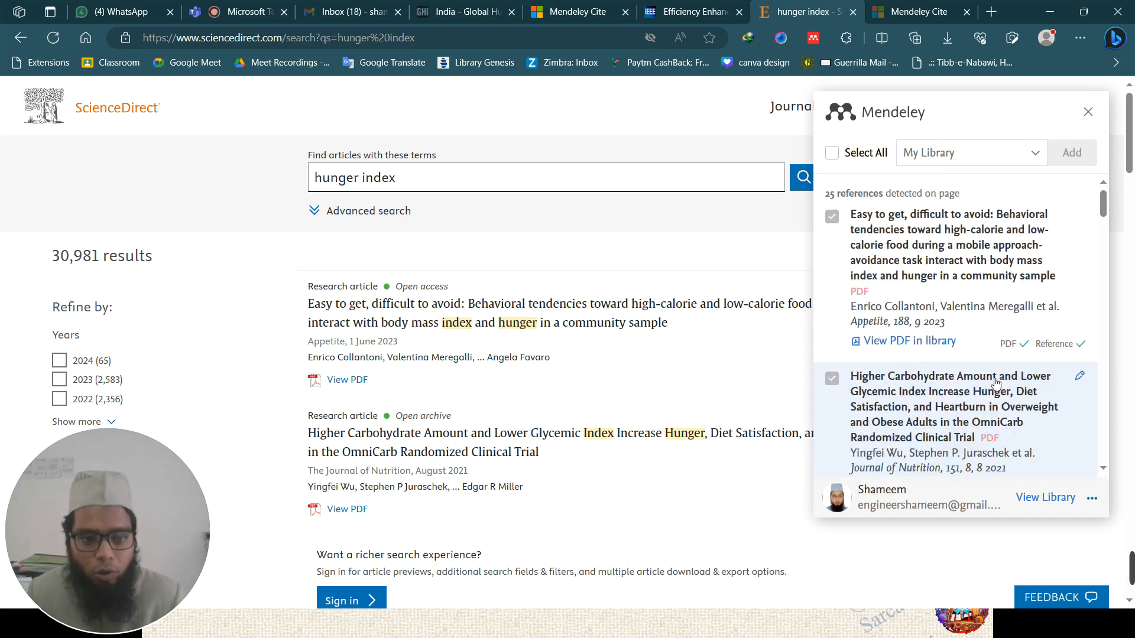
- Open the Mendeley web library from the importer, then return to the IEEE article tab
{"action": "left_click", "coordinate": [1045, 497]}
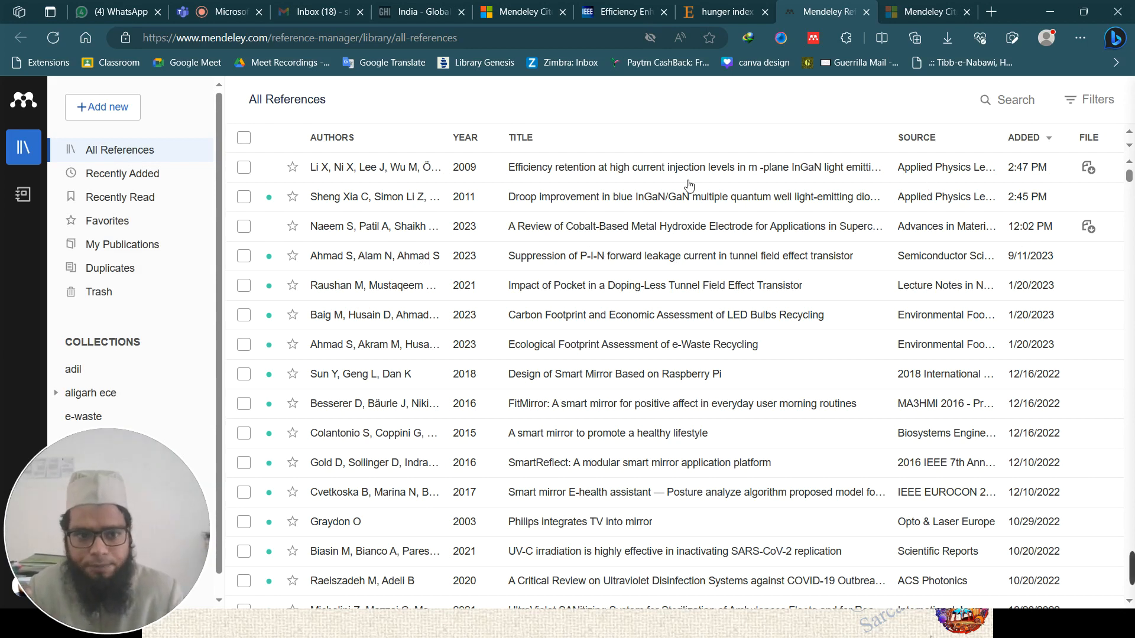
{"action": "left_click", "coordinate": [621, 11]}
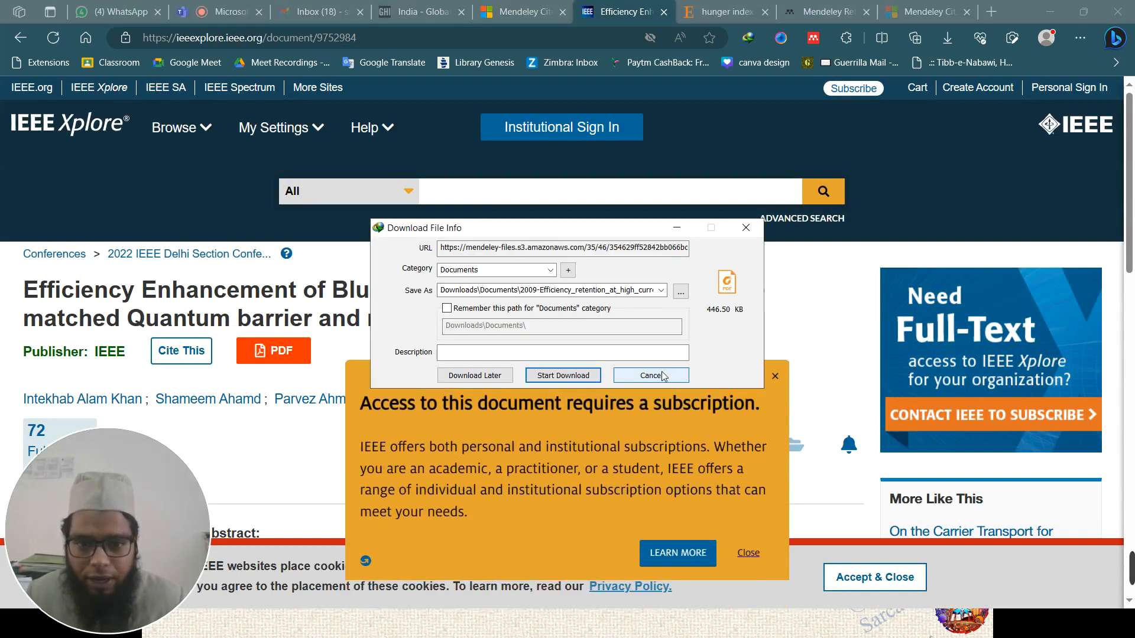
- Cancel the unwanted file download and dismiss the IEEE subscription popup
{"action": "left_click", "coordinate": [662, 374]}
{"action": "left_click", "coordinate": [770, 383]}
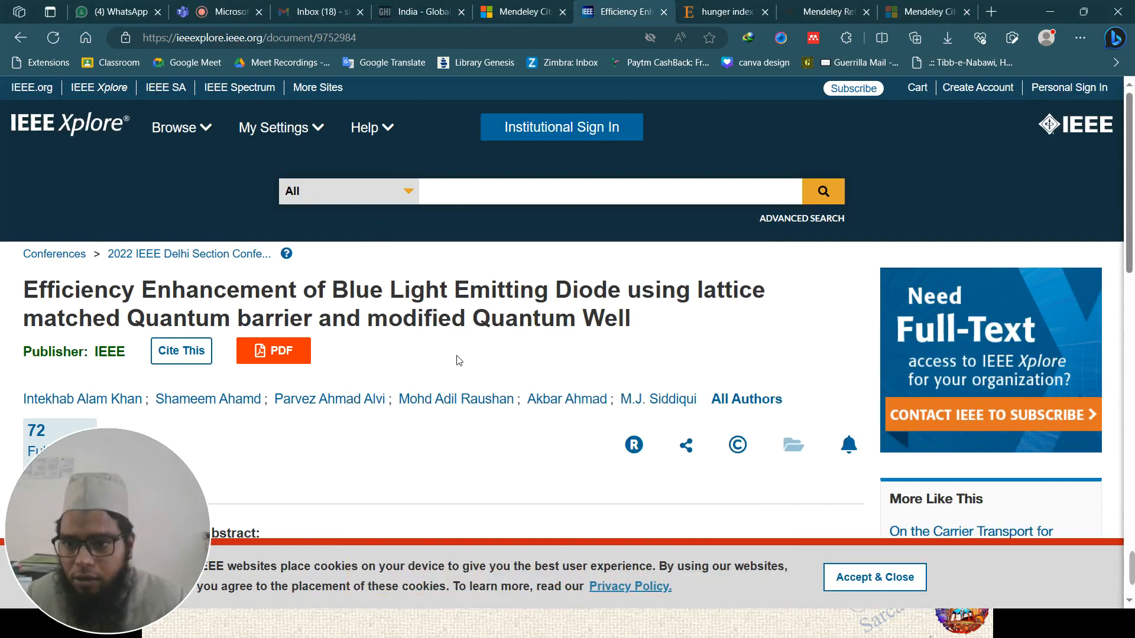
{"action": "scroll", "coordinate": [456, 357], "scroll_direction": "down", "scroll_amount": 1}
{"action": "scroll", "coordinate": [367, 349], "scroll_direction": "up", "scroll_amount": 1}
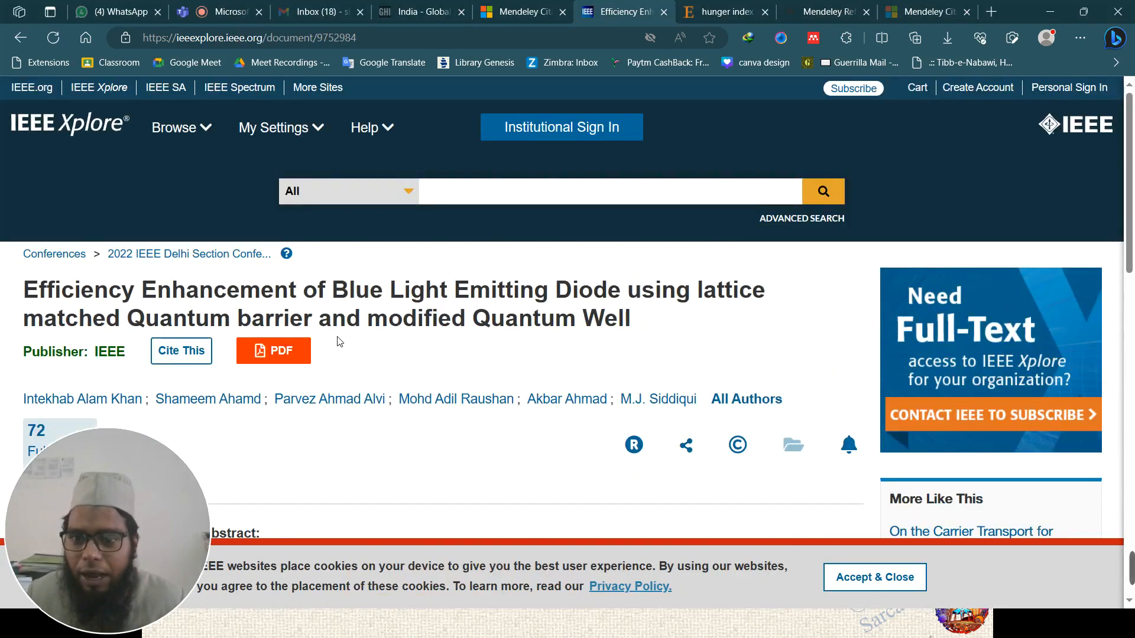
- Search IEEE Xplore for 'leds' and open the White-Light Emission From GaN-Based TJ LEDs article
{"action": "left_click", "coordinate": [65, 135]}
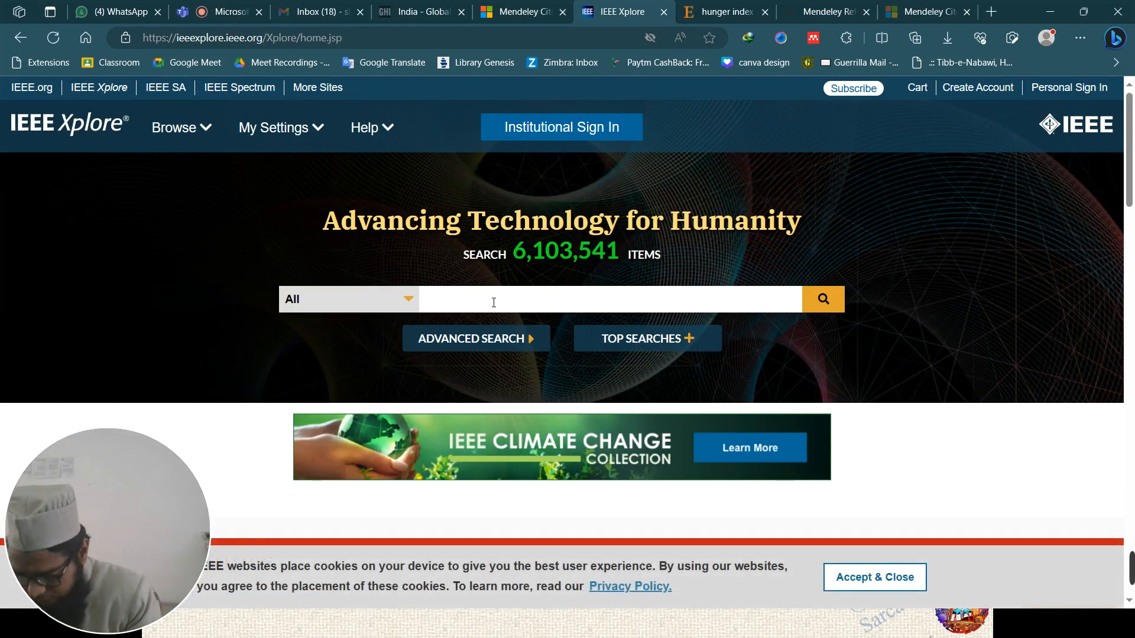
{"action": "type", "text": "leds"}
{"action": "key", "text": "Return"}
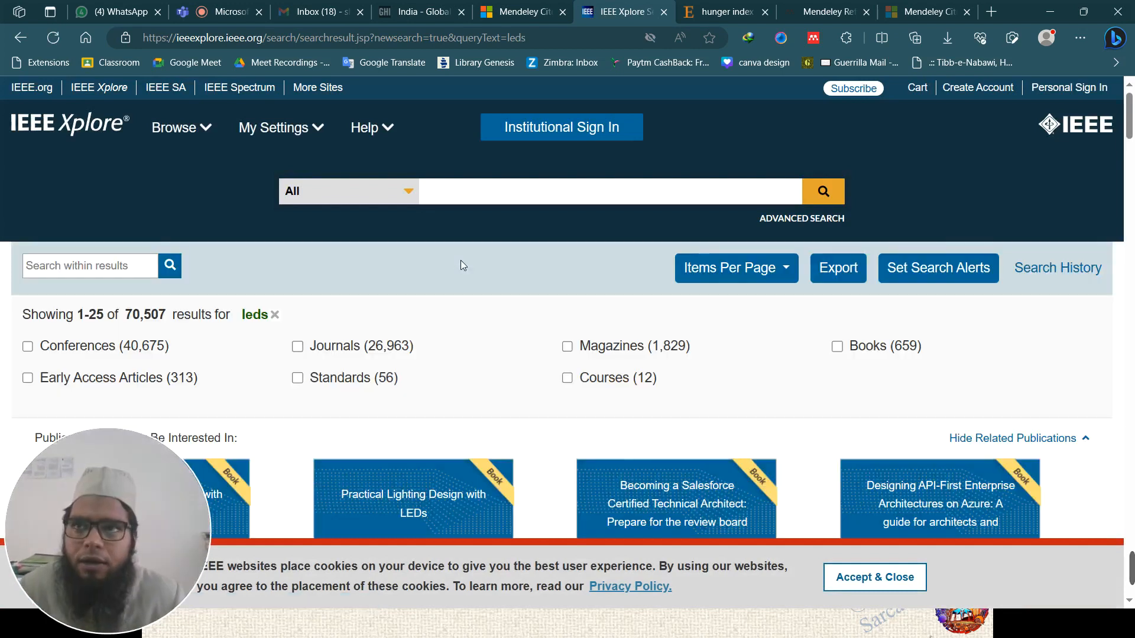
{"action": "scroll", "coordinate": [461, 264], "scroll_direction": "down", "scroll_amount": 6}
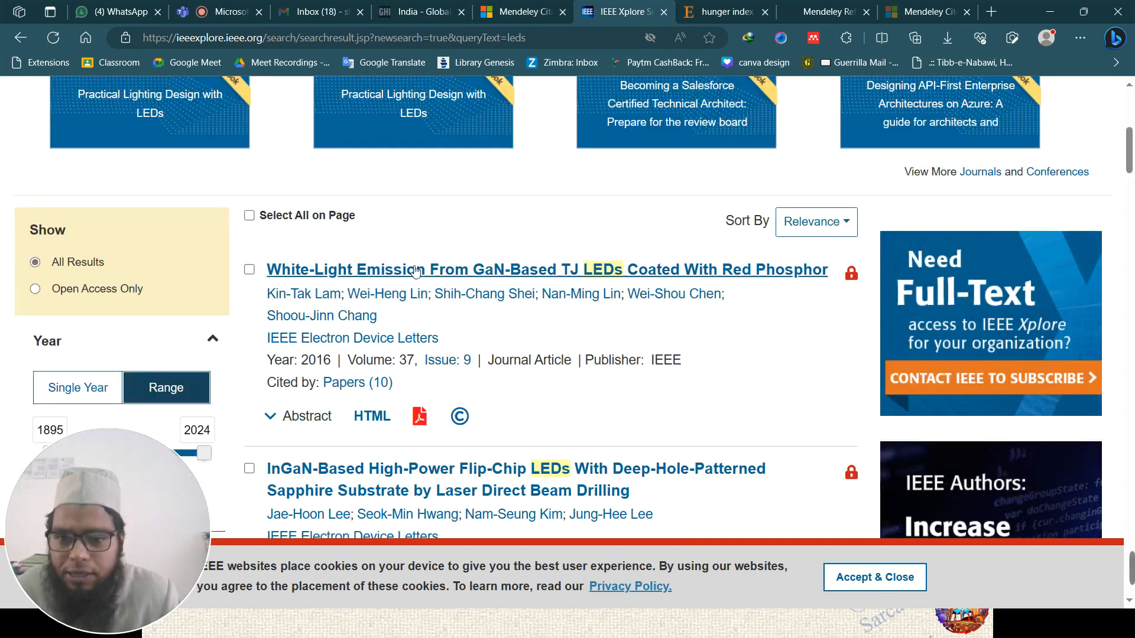
{"action": "left_click", "coordinate": [639, 269]}
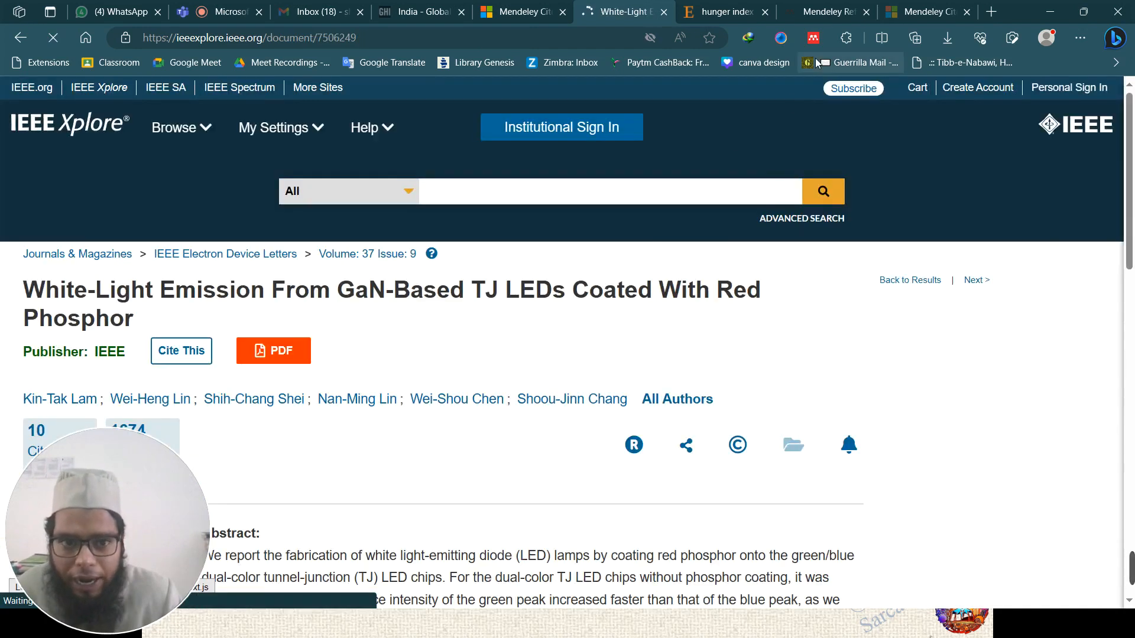
- Save the White-Light Emission article as a Journal Article via Web Importer, then view Recently Added
{"action": "left_click", "coordinate": [814, 39]}
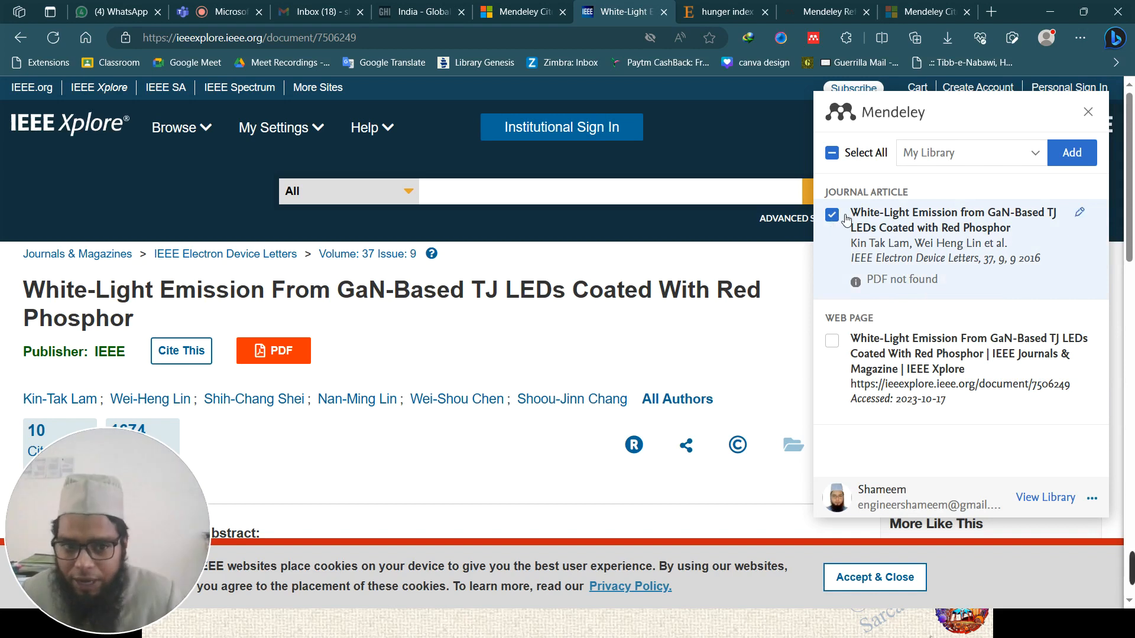
{"action": "left_click", "coordinate": [1076, 155]}
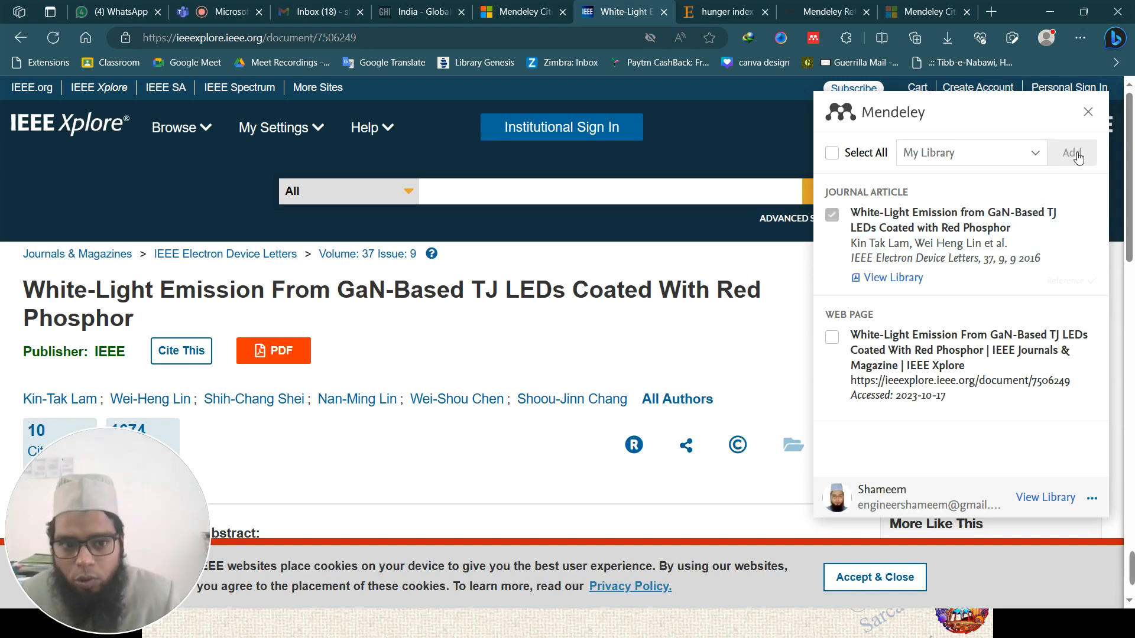
{"action": "left_click", "coordinate": [886, 279]}
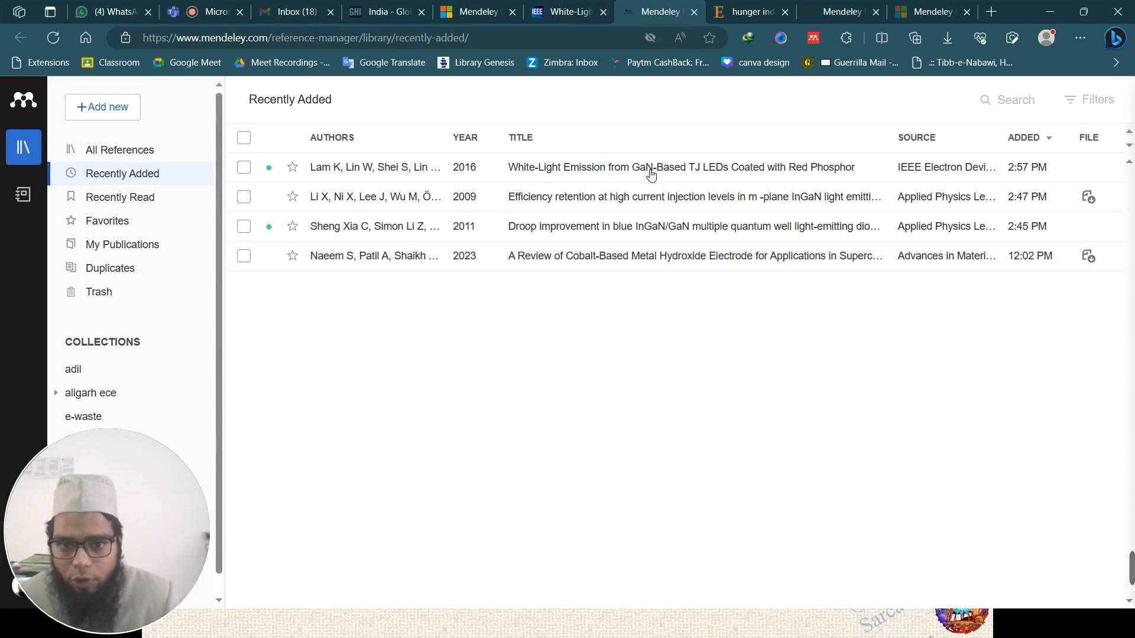
- Check the White-Light article's details in Recently Added, cancel the download, and return to the IEEE tab
{"action": "left_click", "coordinate": [651, 173]}
{"action": "left_click", "coordinate": [1103, 101]}
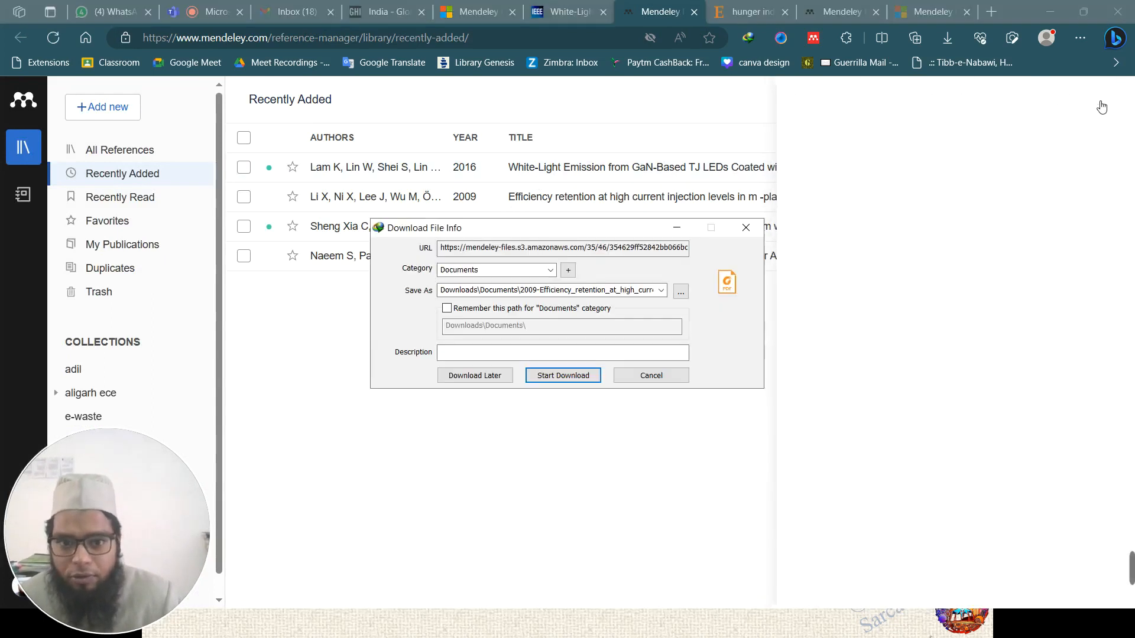
{"action": "left_click", "coordinate": [651, 376]}
{"action": "left_click", "coordinate": [602, 372]}
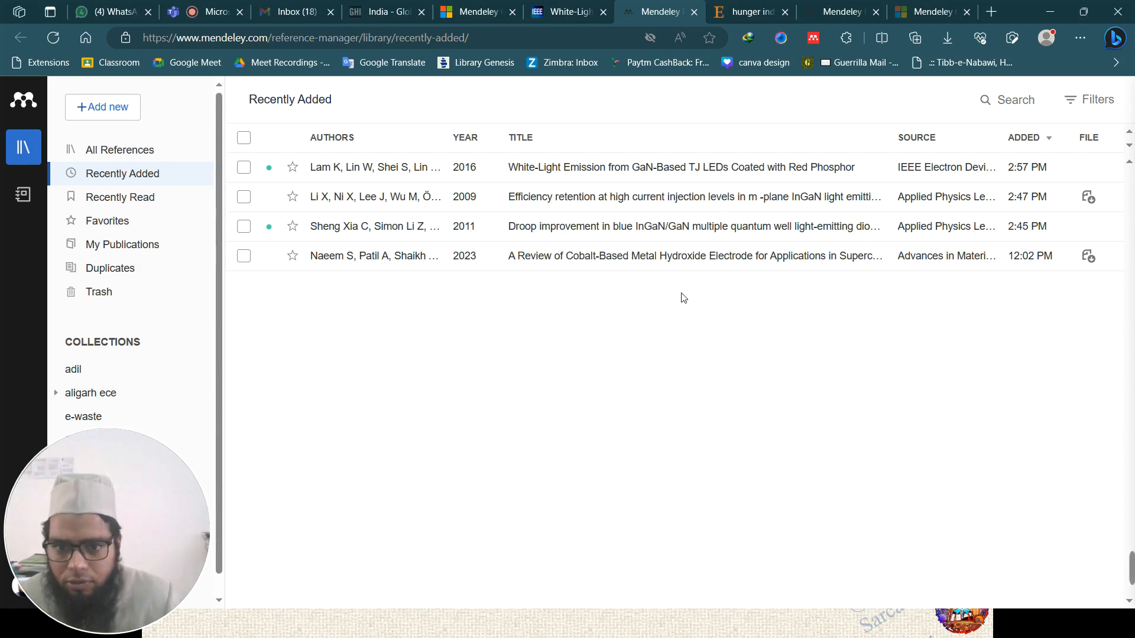
{"action": "left_click", "coordinate": [567, 12]}
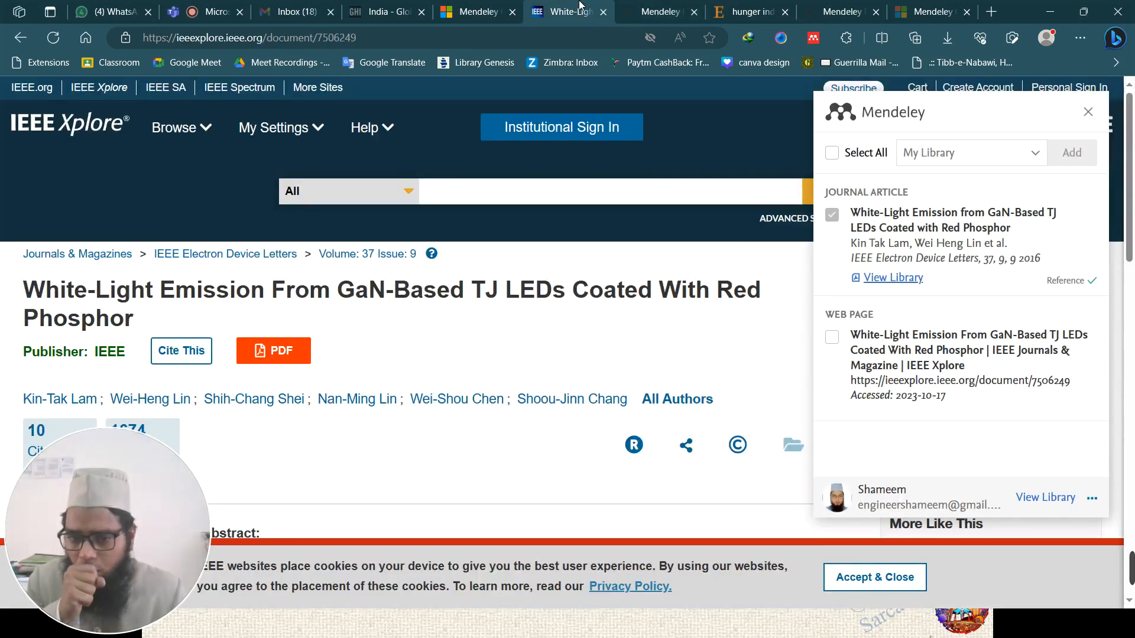
- Close the importer, view the Add the references slide, then go to the Mendeley Search tab
{"action": "left_click", "coordinate": [1089, 112]}
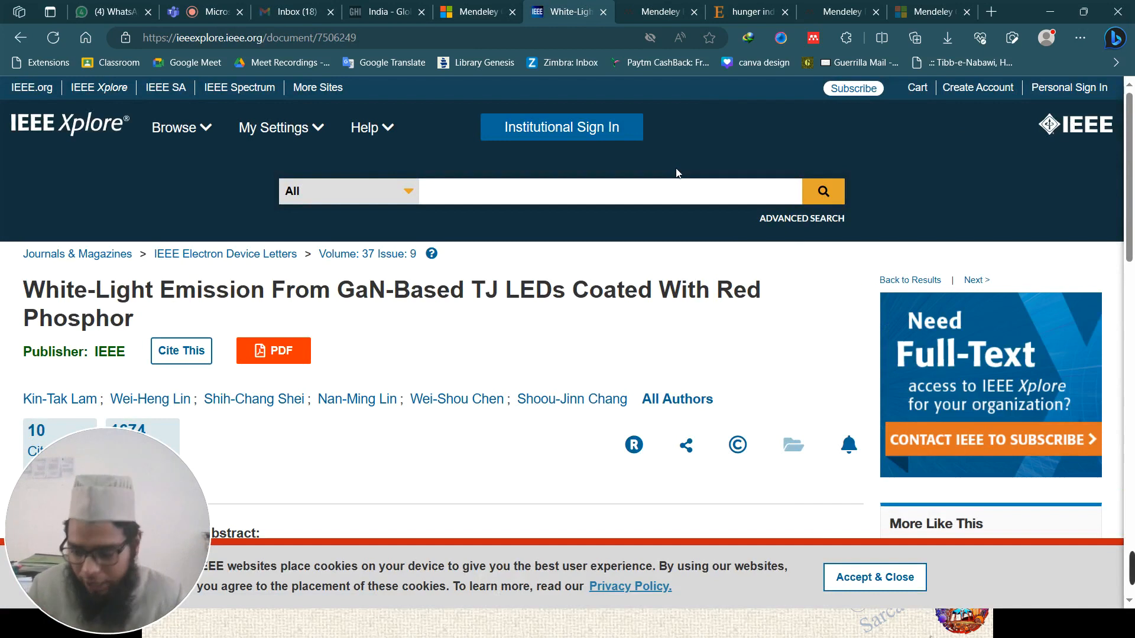
{"action": "left_click", "coordinate": [451, 636]}
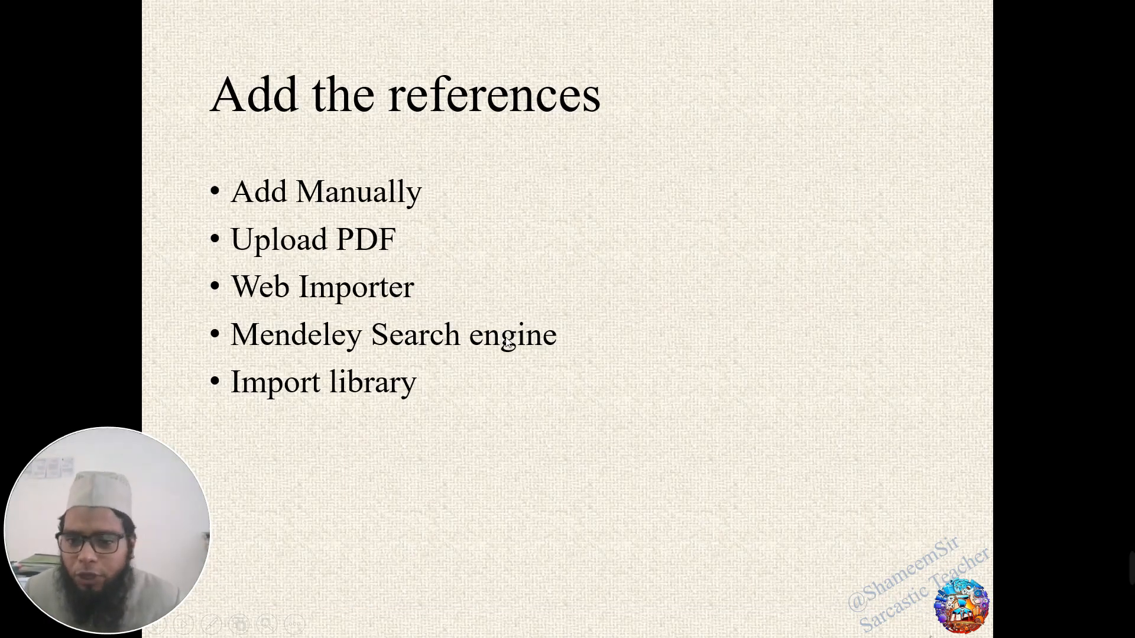
{"action": "key", "text": "alt+Tab"}
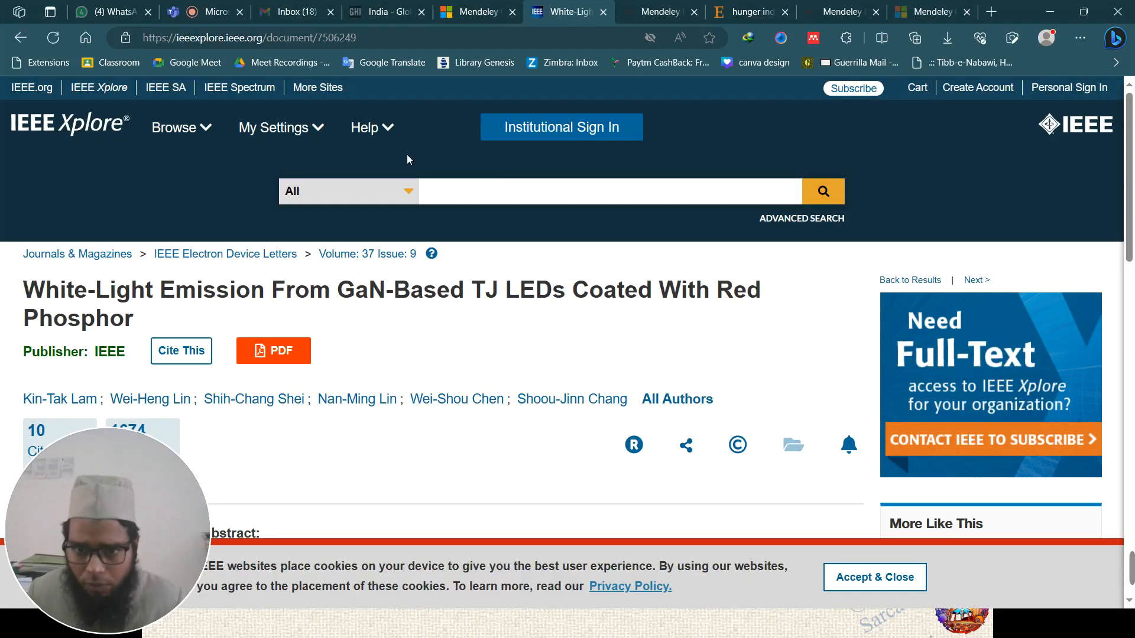
{"action": "left_click", "coordinate": [656, 12]}
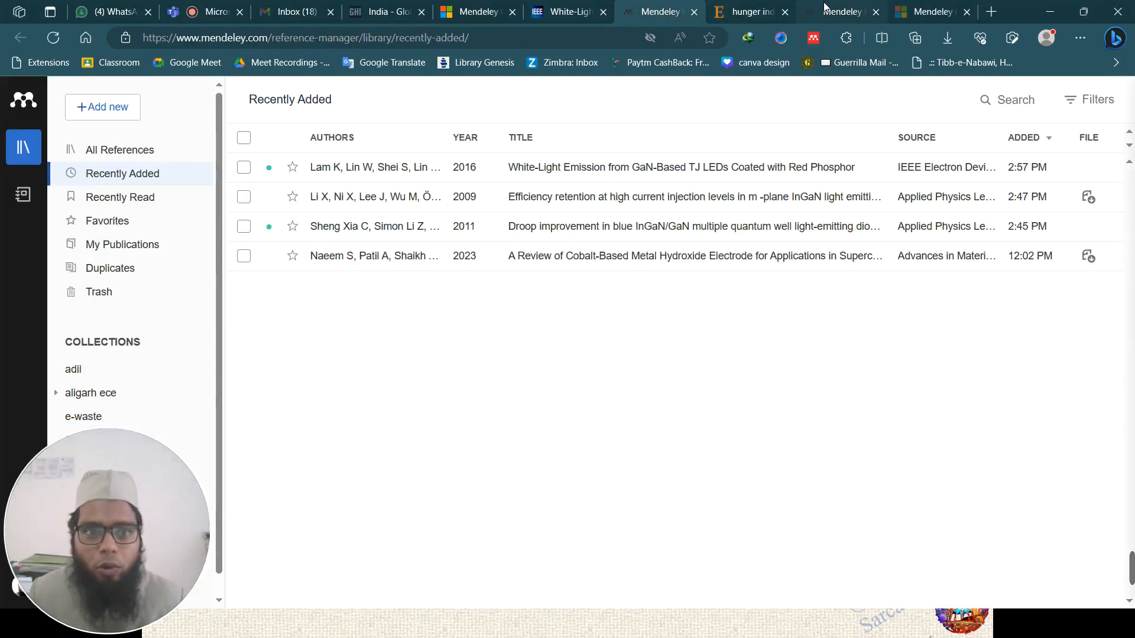
{"action": "left_click", "coordinate": [473, 12]}
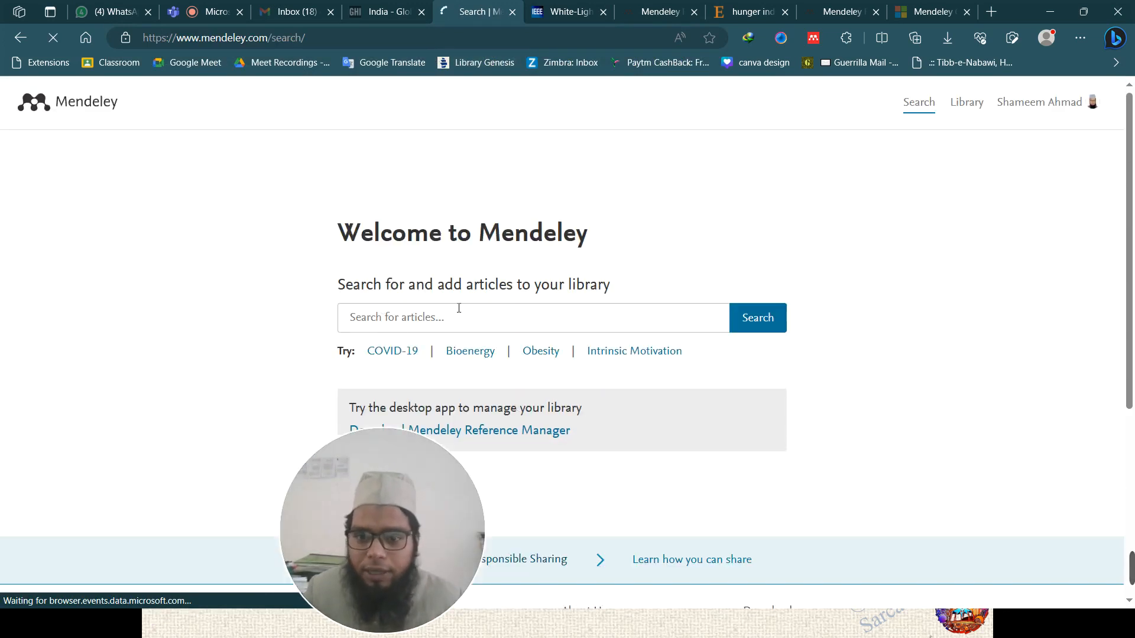
- Search Mendeley for 'leds' and scroll through the 50,132 results
{"action": "left_click_drag", "start_coordinate": [382, 455], "coordinate": [1022, 441]}
{"action": "left_click", "coordinate": [464, 316]}
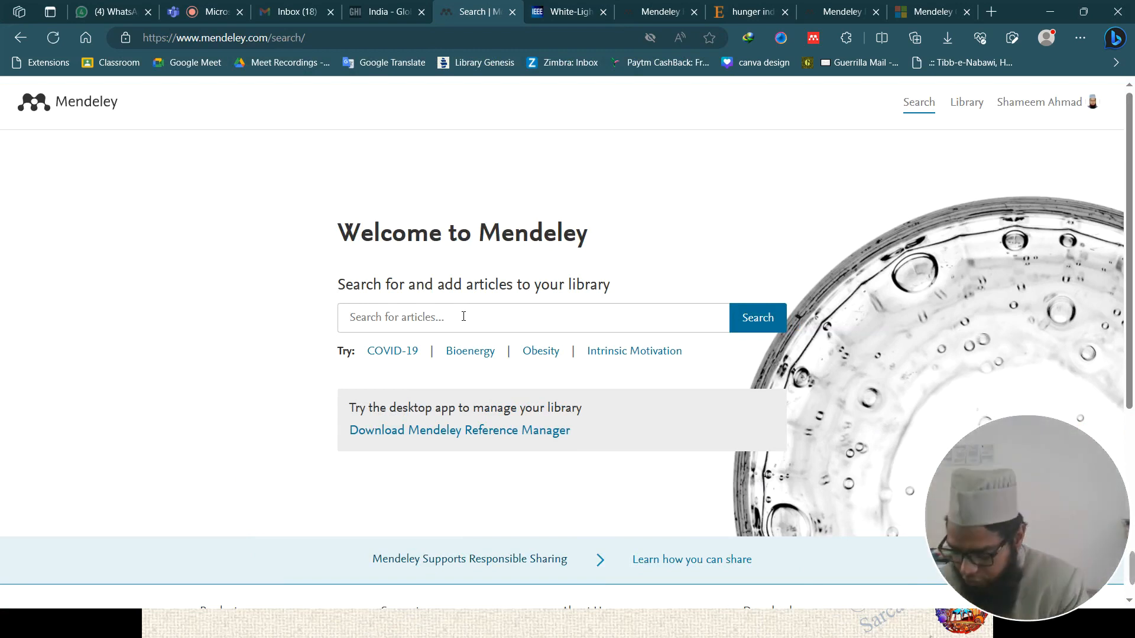
{"action": "type", "text": "leds"}
{"action": "key", "text": "Return"}
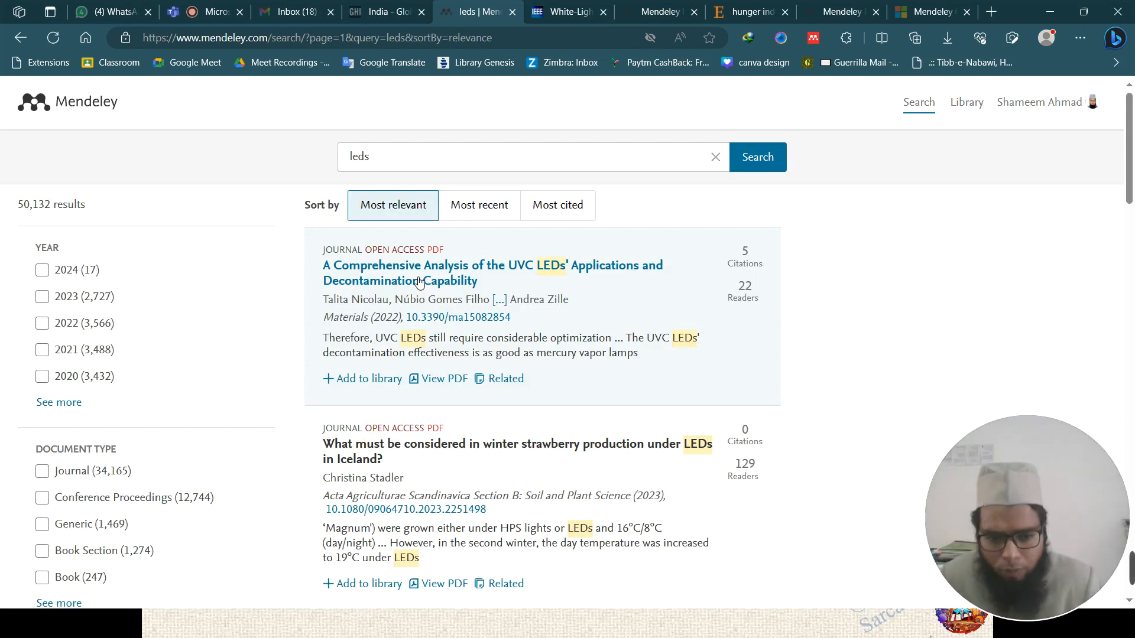
{"action": "scroll", "coordinate": [425, 266], "scroll_direction": "down", "scroll_amount": 4}
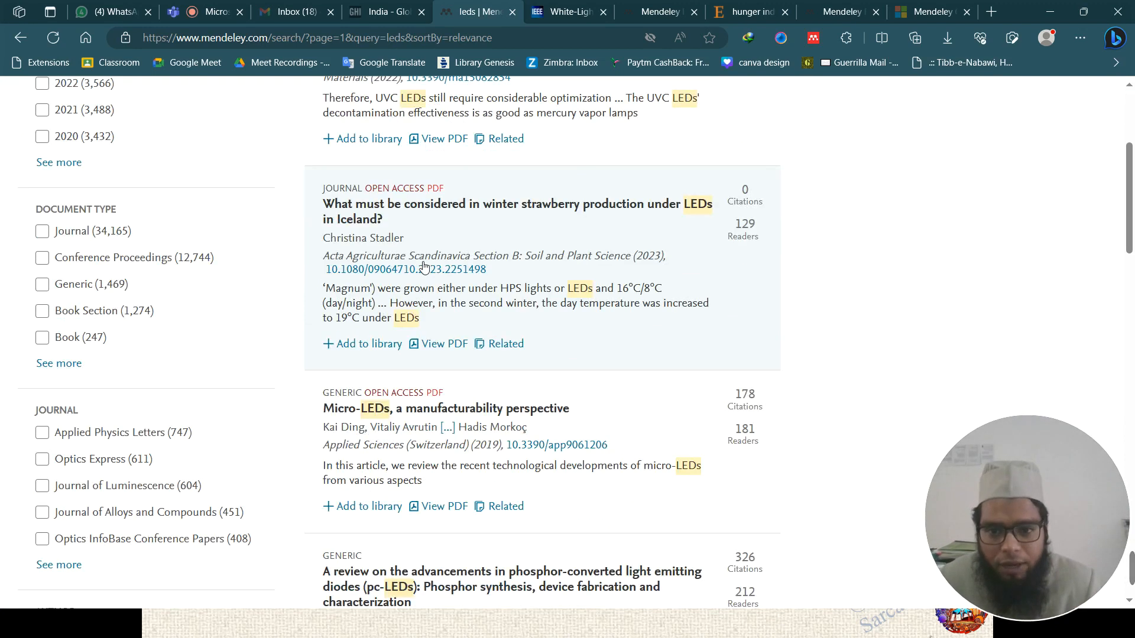
{"action": "scroll", "coordinate": [425, 266], "scroll_direction": "down", "scroll_amount": 7}
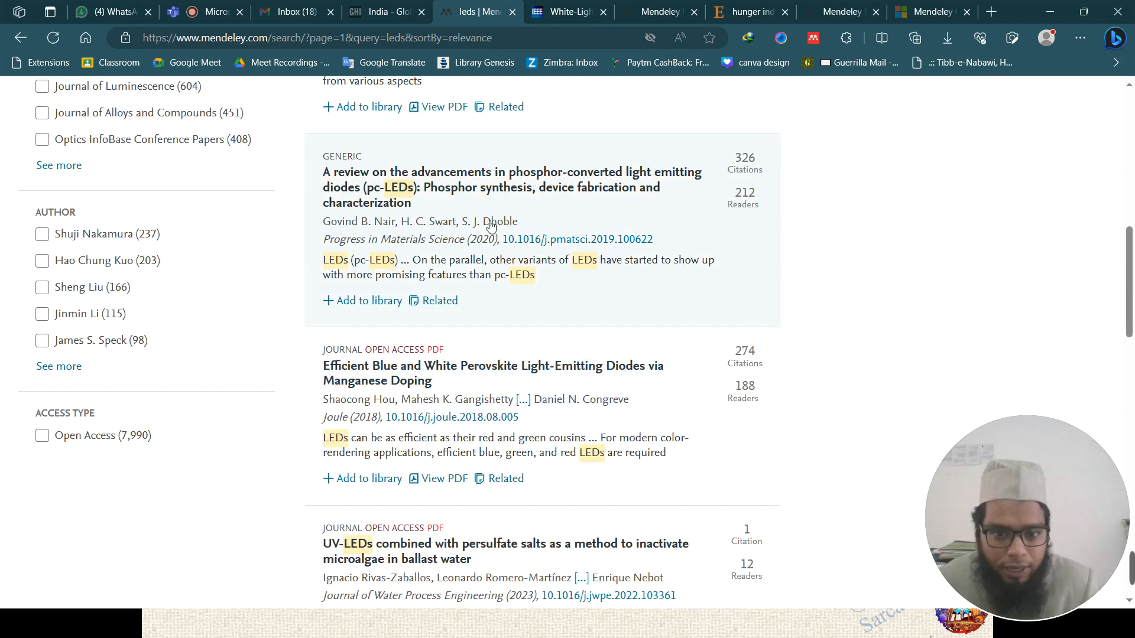
{"action": "scroll", "coordinate": [542, 241], "scroll_direction": "up", "scroll_amount": 8}
{"action": "scroll", "coordinate": [541, 242], "scroll_direction": "up", "scroll_amount": 3}
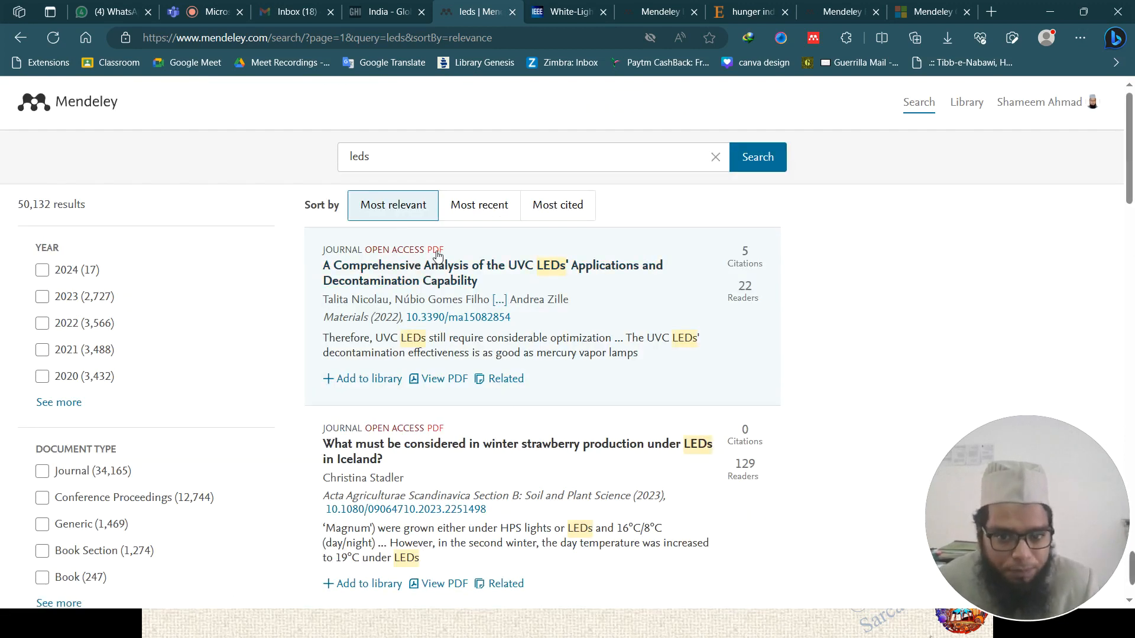
{"action": "scroll", "coordinate": [437, 255], "scroll_direction": "down", "scroll_amount": 2}
{"action": "scroll", "coordinate": [689, 282], "scroll_direction": "up", "scroll_amount": 2}
- Run the Web Importer on the 'leds' results and review the 10 detected references
{"action": "left_click", "coordinate": [814, 38]}
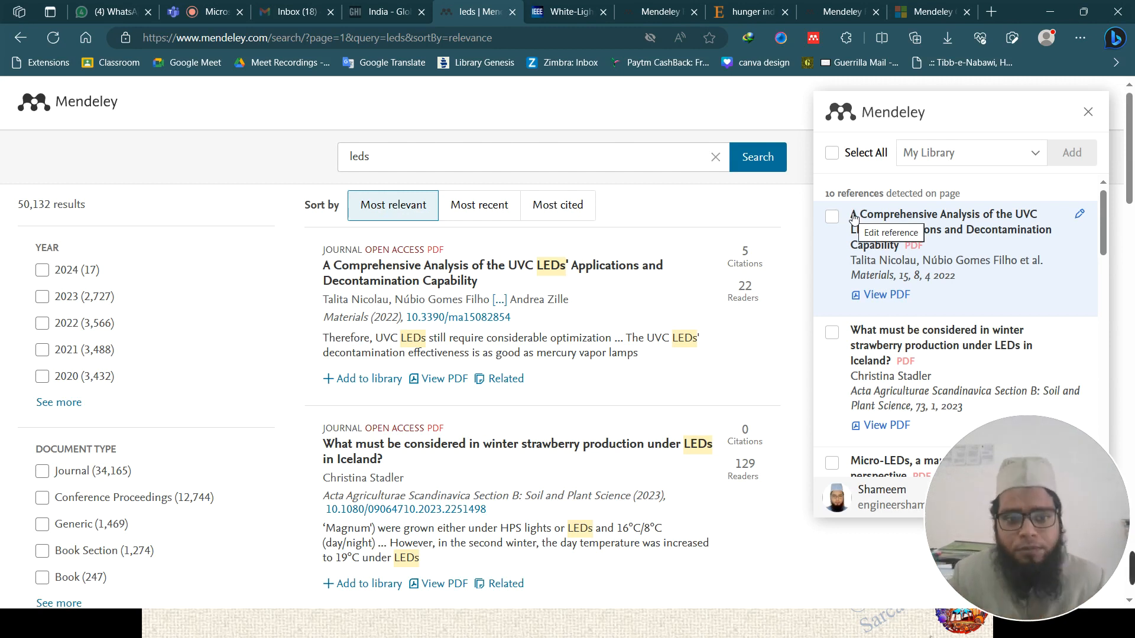
{"action": "scroll", "coordinate": [884, 289], "scroll_direction": "down", "scroll_amount": 2}
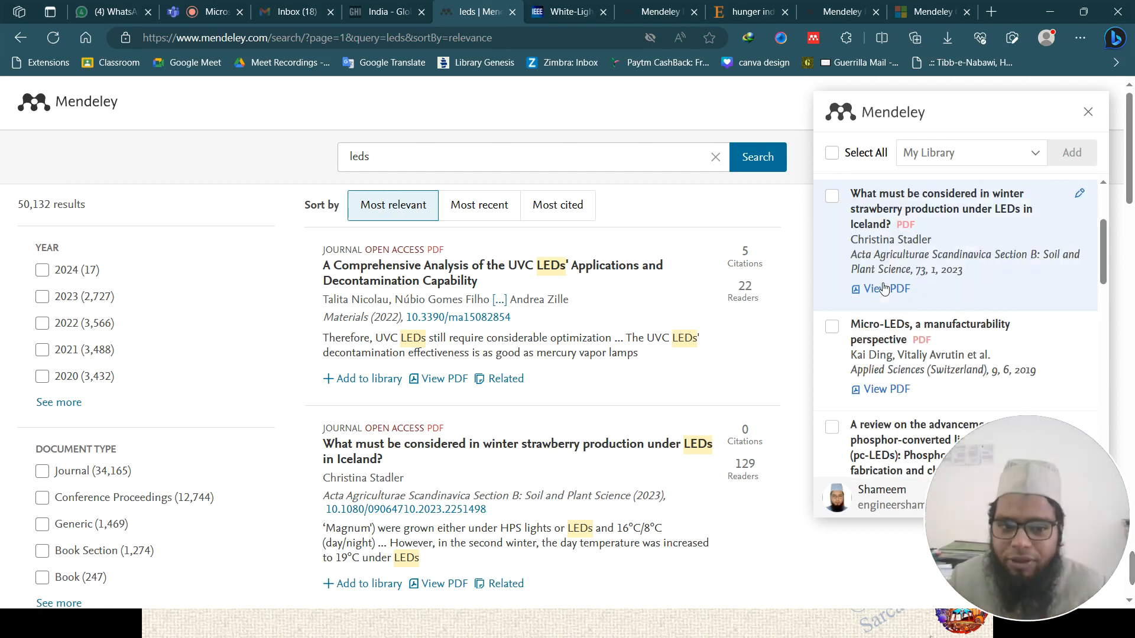
{"action": "scroll", "coordinate": [885, 289], "scroll_direction": "down", "scroll_amount": 2}
{"action": "scroll", "coordinate": [885, 290], "scroll_direction": "up", "scroll_amount": 5}
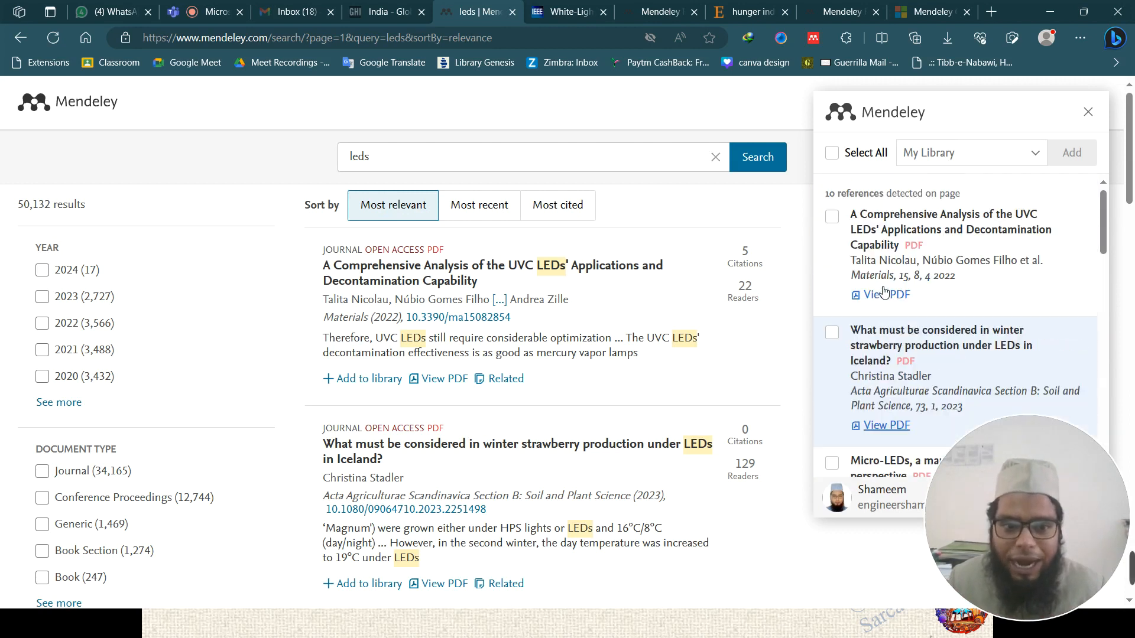
{"action": "scroll", "coordinate": [885, 292], "scroll_direction": "down", "scroll_amount": 2}
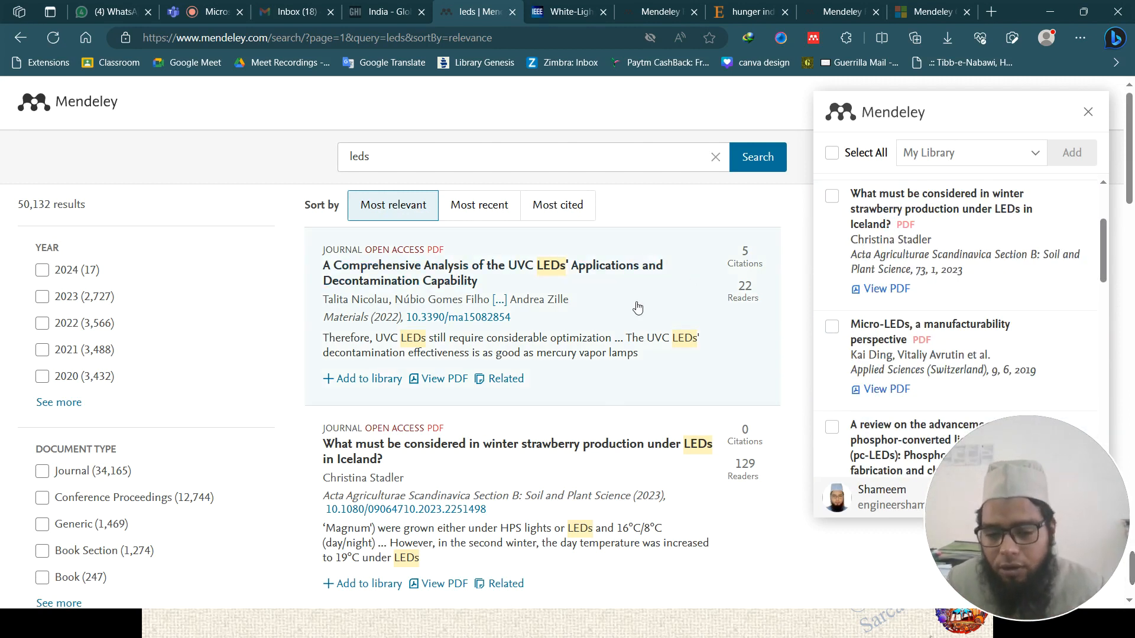
{"action": "scroll", "coordinate": [637, 308], "scroll_direction": "down", "scroll_amount": 20}
{"action": "scroll", "coordinate": [927, 308], "scroll_direction": "down", "scroll_amount": 6}
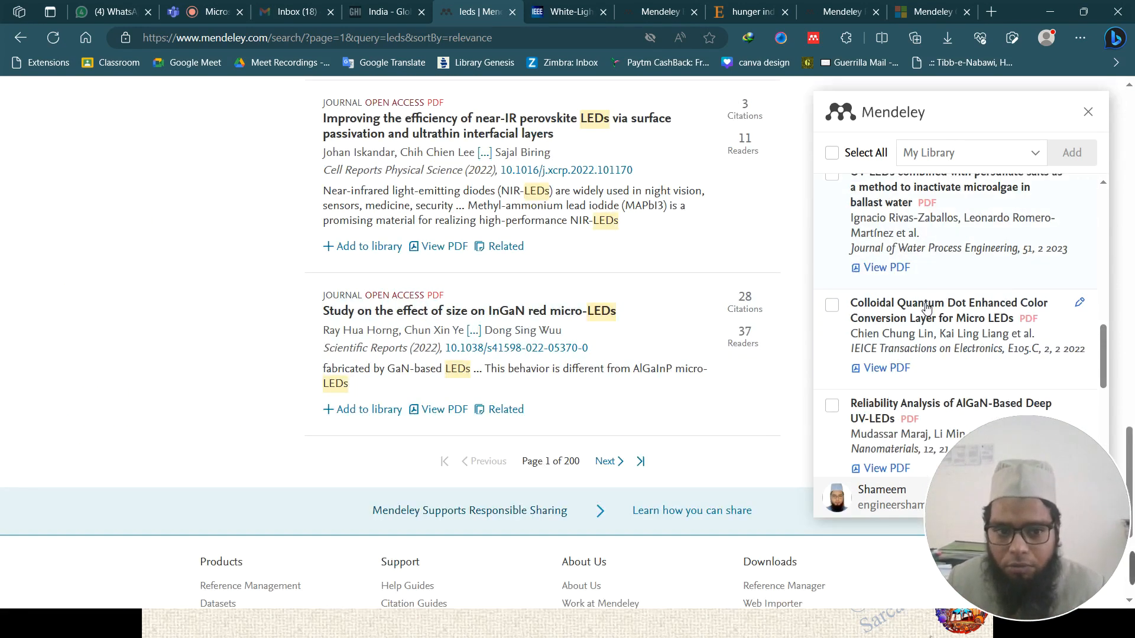
{"action": "scroll", "coordinate": [927, 308], "scroll_direction": "down", "scroll_amount": 6}
{"action": "scroll", "coordinate": [926, 313], "scroll_direction": "up", "scroll_amount": 12}
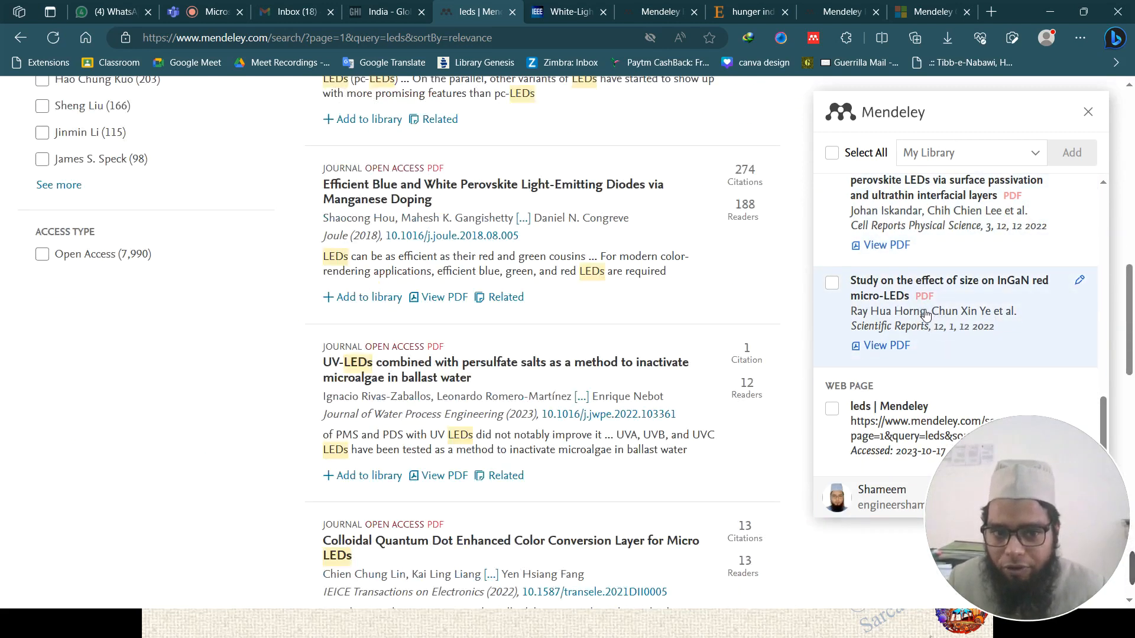
{"action": "scroll", "coordinate": [926, 313], "scroll_direction": "up", "scroll_amount": 12}
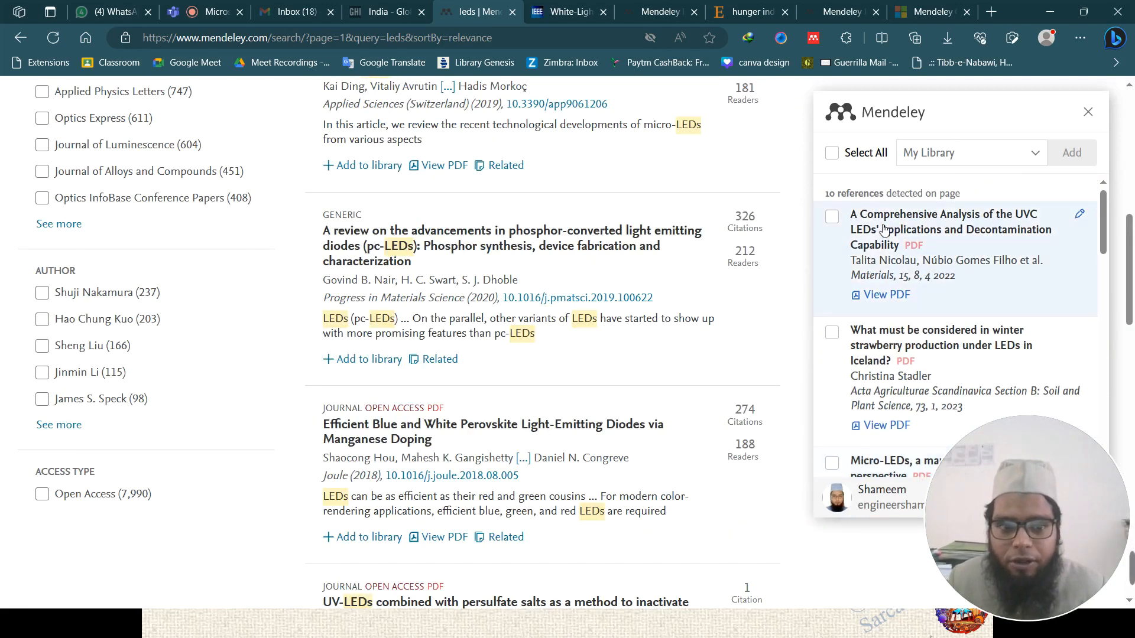
- Tick the UVC LEDs, winter strawberry and Micro-LEDs references and add them to My Library
{"action": "left_click", "coordinate": [852, 230]}
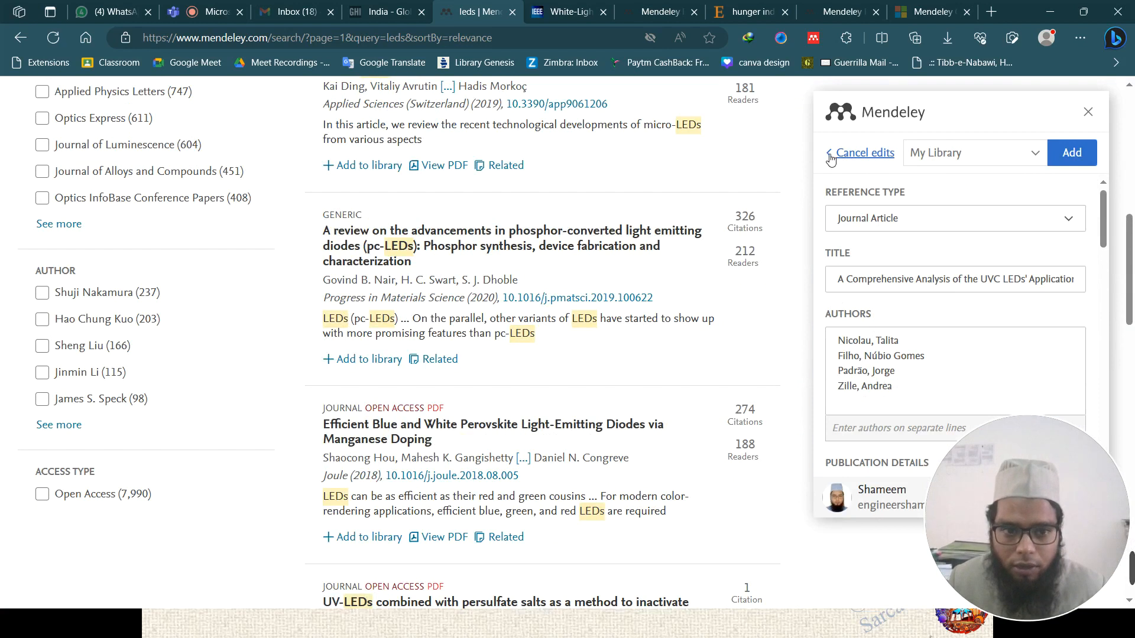
{"action": "left_click", "coordinate": [851, 153]}
{"action": "left_click", "coordinate": [832, 189]}
{"action": "left_click", "coordinate": [831, 189]}
{"action": "left_click", "coordinate": [832, 307]}
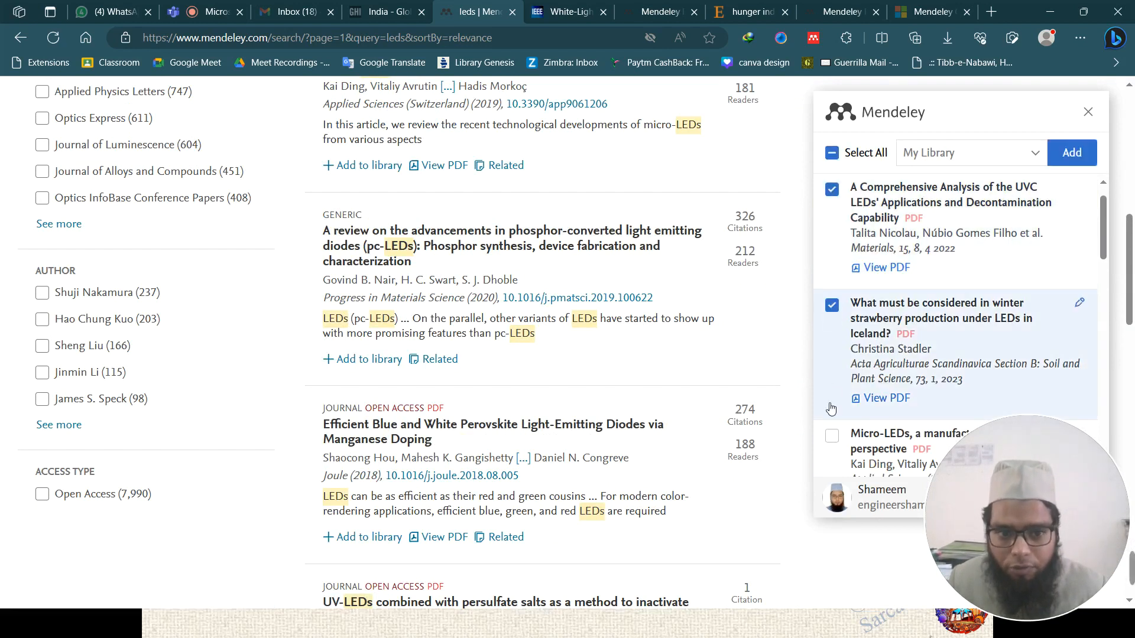
{"action": "left_click", "coordinate": [832, 435]}
{"action": "left_click", "coordinate": [1068, 155]}
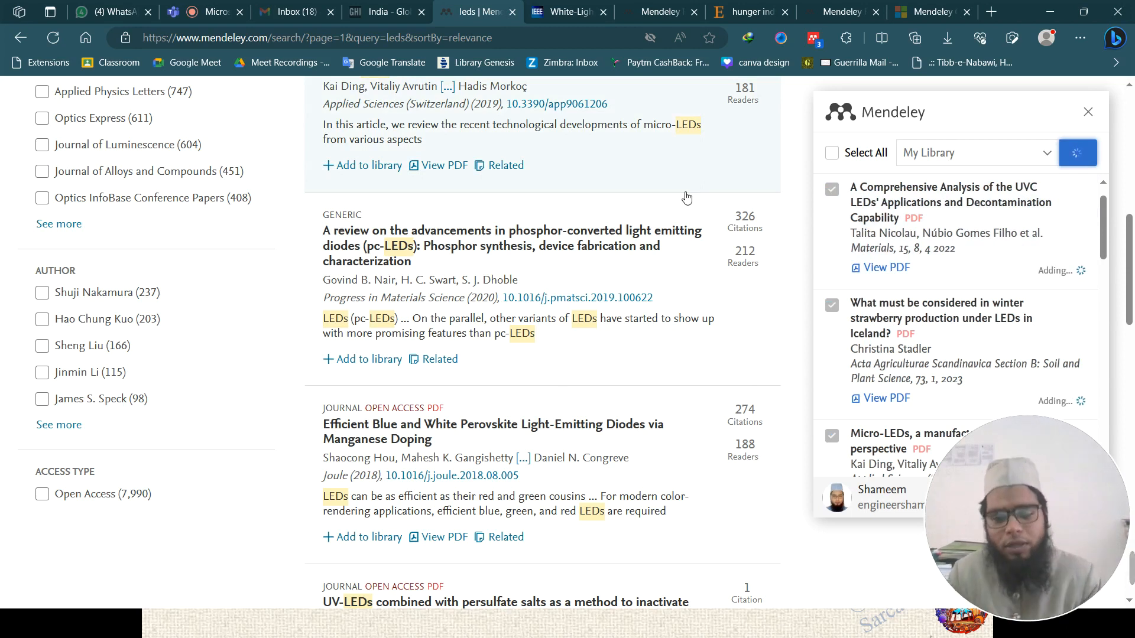
- Present the Manage your Library slide, then step back to Add the references
{"action": "left_click", "coordinate": [456, 633]}
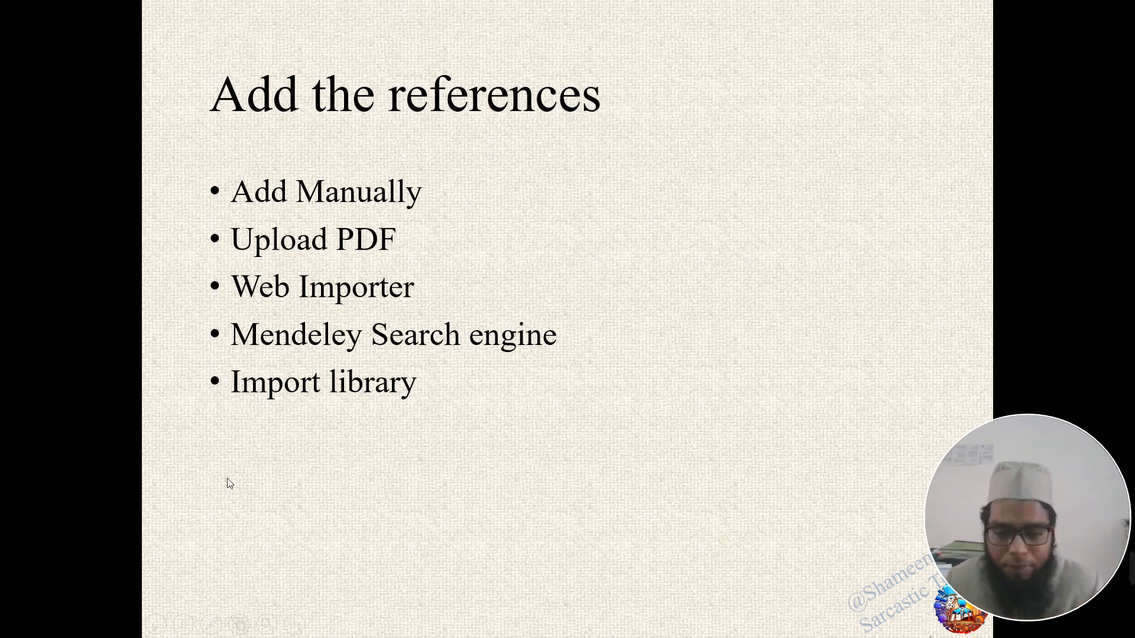
{"action": "left_click", "coordinate": [537, 410]}
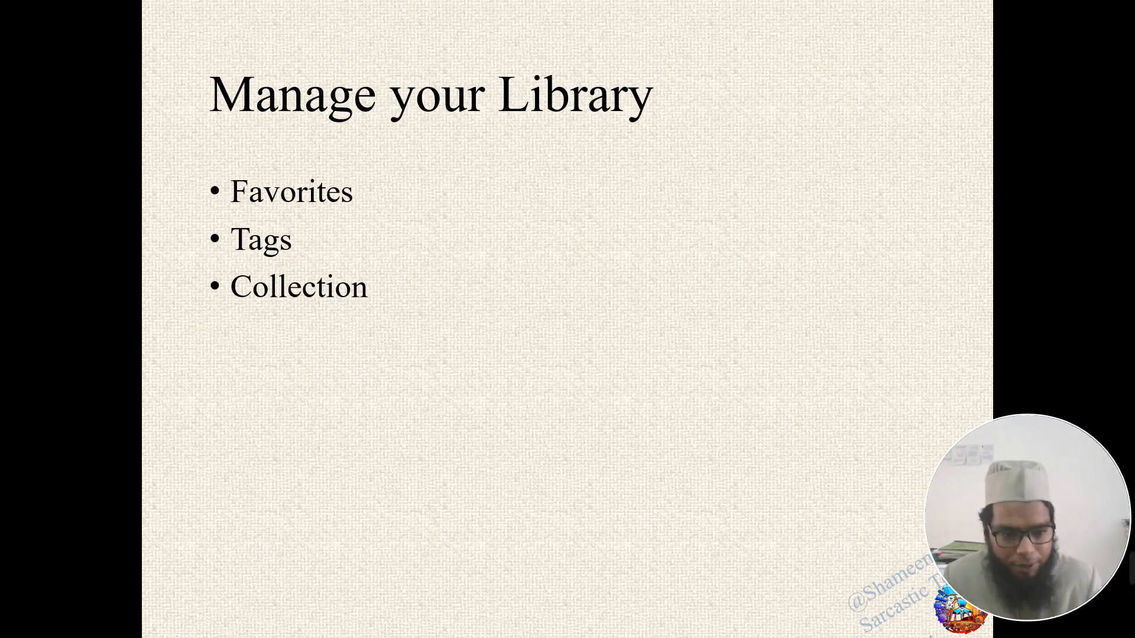
{"action": "key", "text": "Left"}
- Bring the Mendeley Reference Manager window back to the front
{"action": "key", "text": "super"}
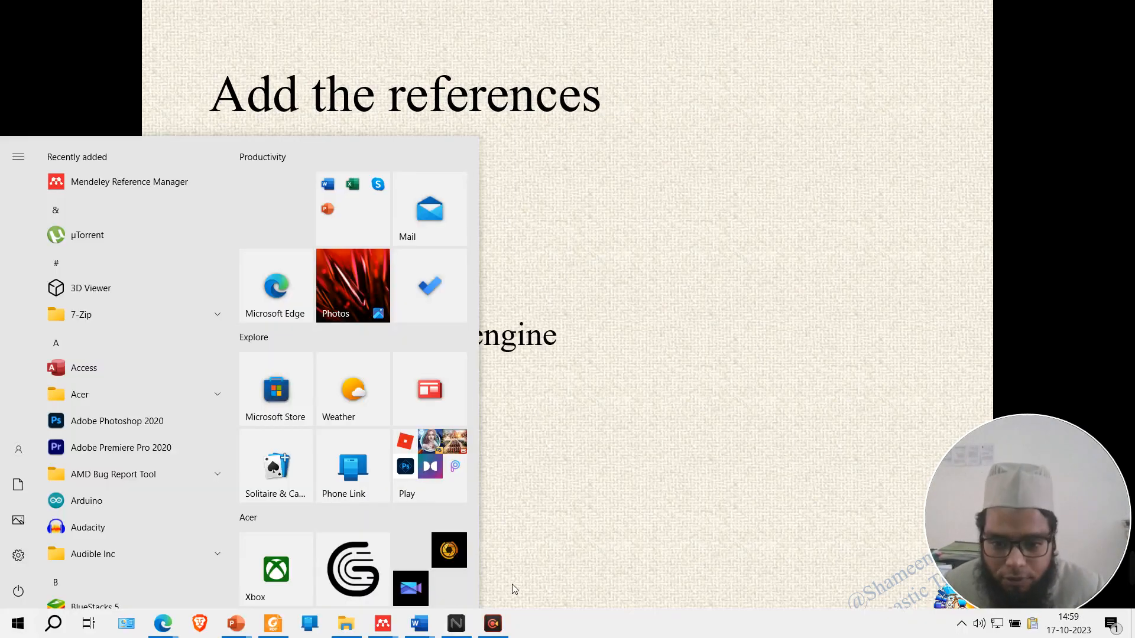
{"action": "key", "text": "super"}
{"action": "key", "text": "super"}
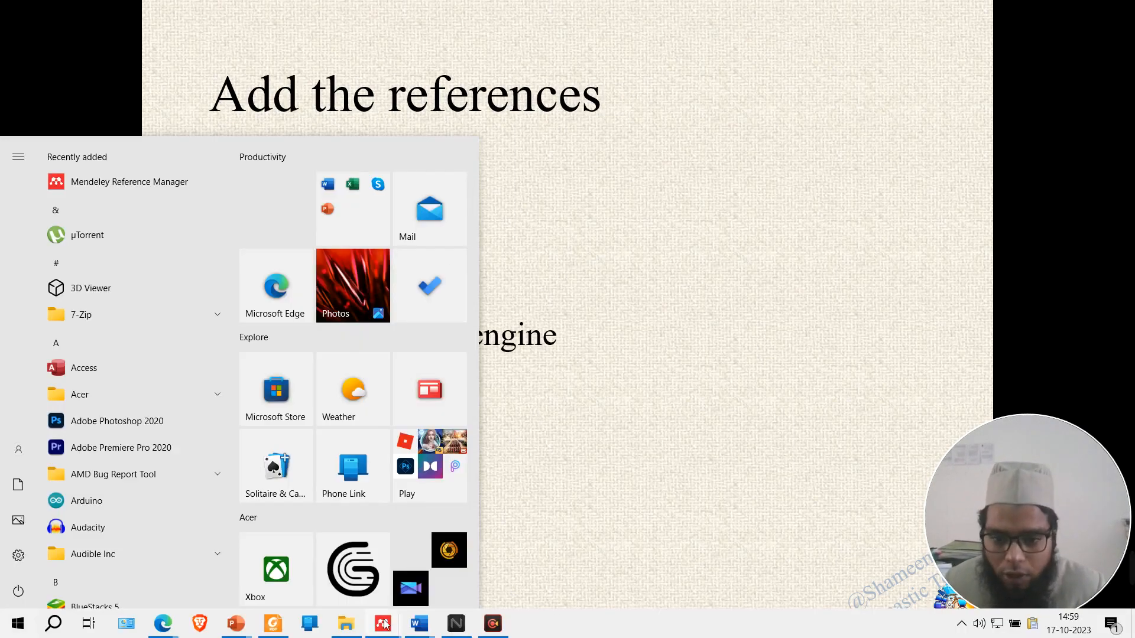
{"action": "mouse_move", "coordinate": [384, 623]}
{"action": "left_click", "coordinate": [440, 571]}
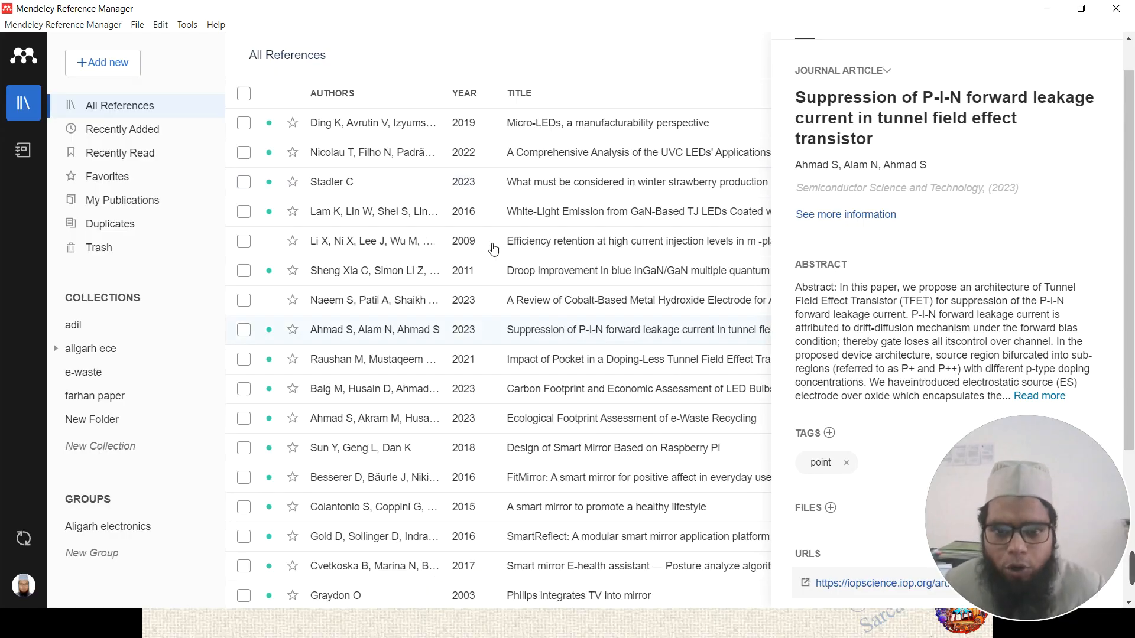
- Reopen Mendeley Reference Manager on the full library with the details panel closed
{"action": "left_click", "coordinate": [1117, 8]}
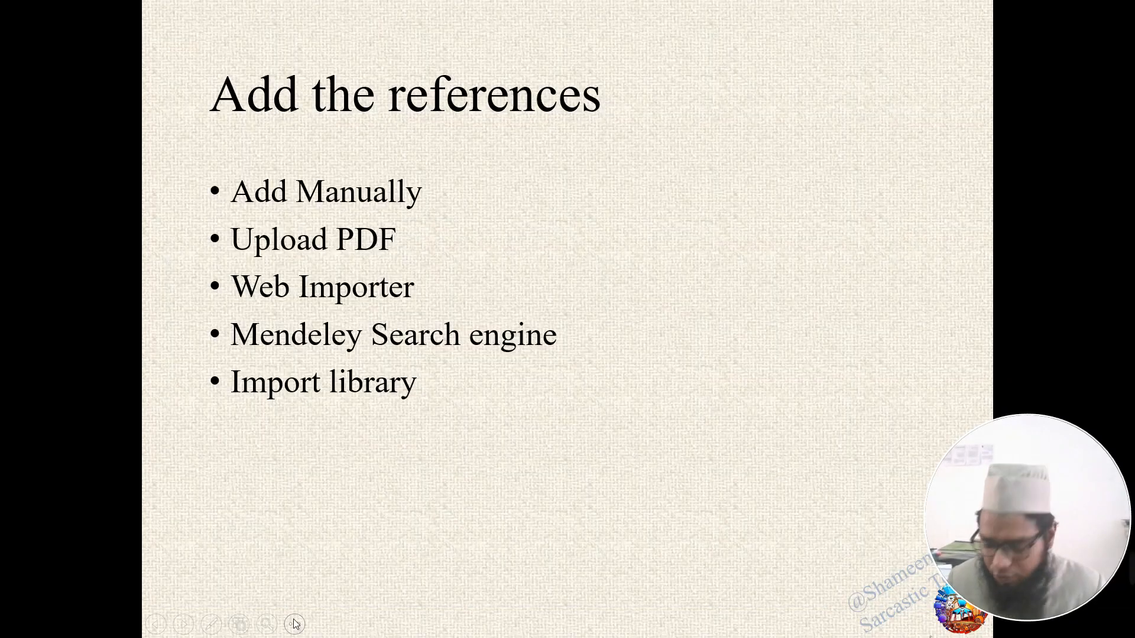
{"action": "key", "text": "super"}
{"action": "left_click", "coordinate": [384, 628]}
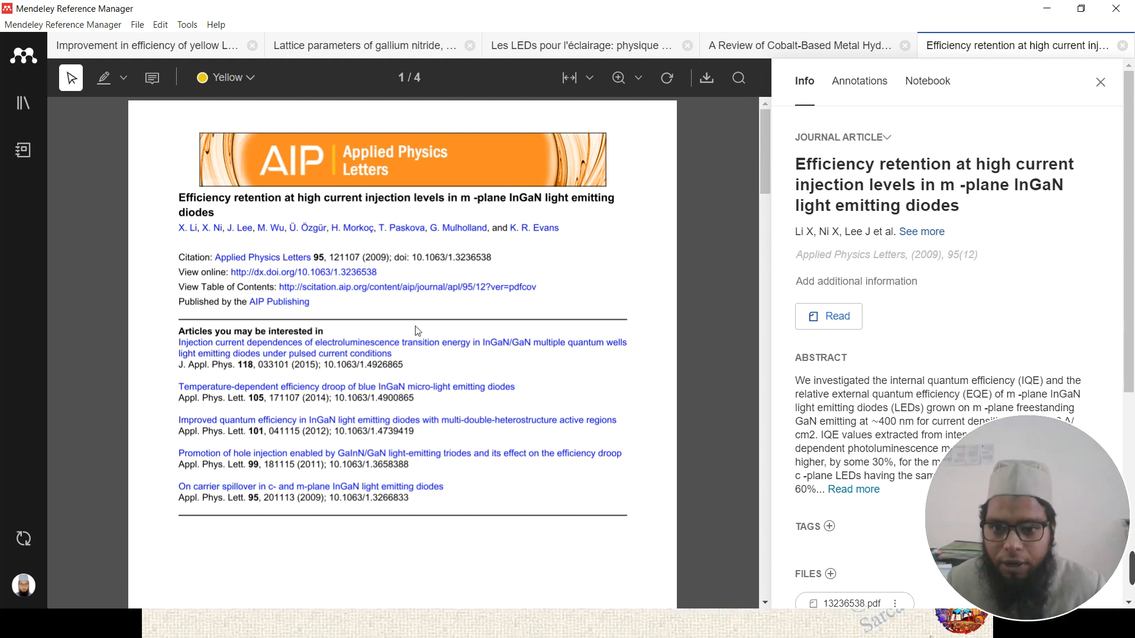
{"action": "left_click", "coordinate": [28, 108]}
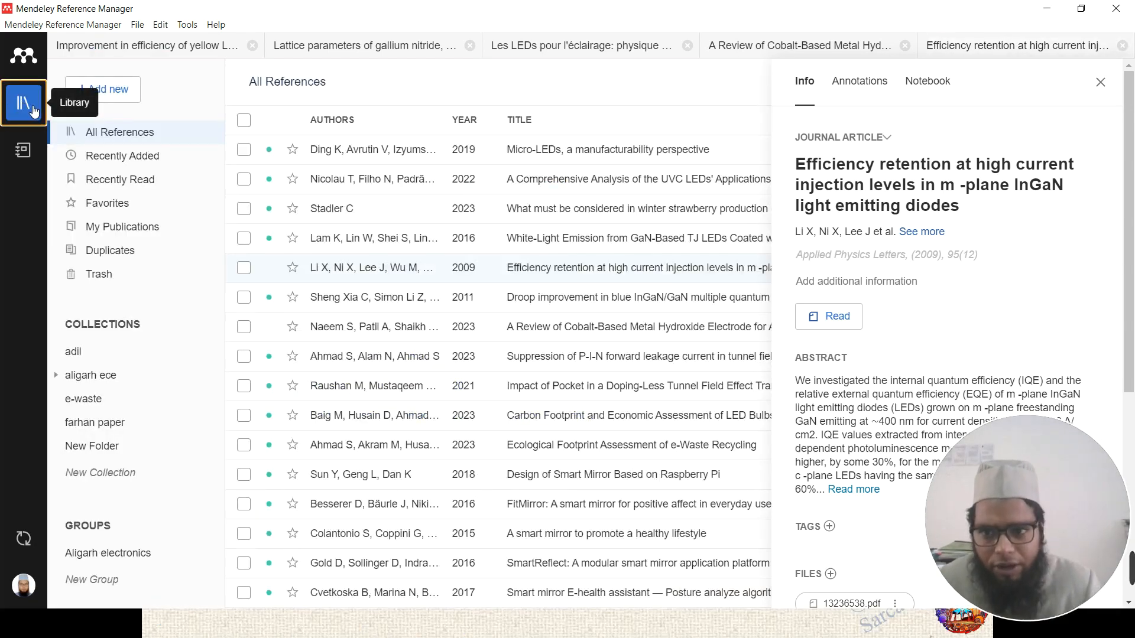
{"action": "left_click", "coordinate": [1099, 85]}
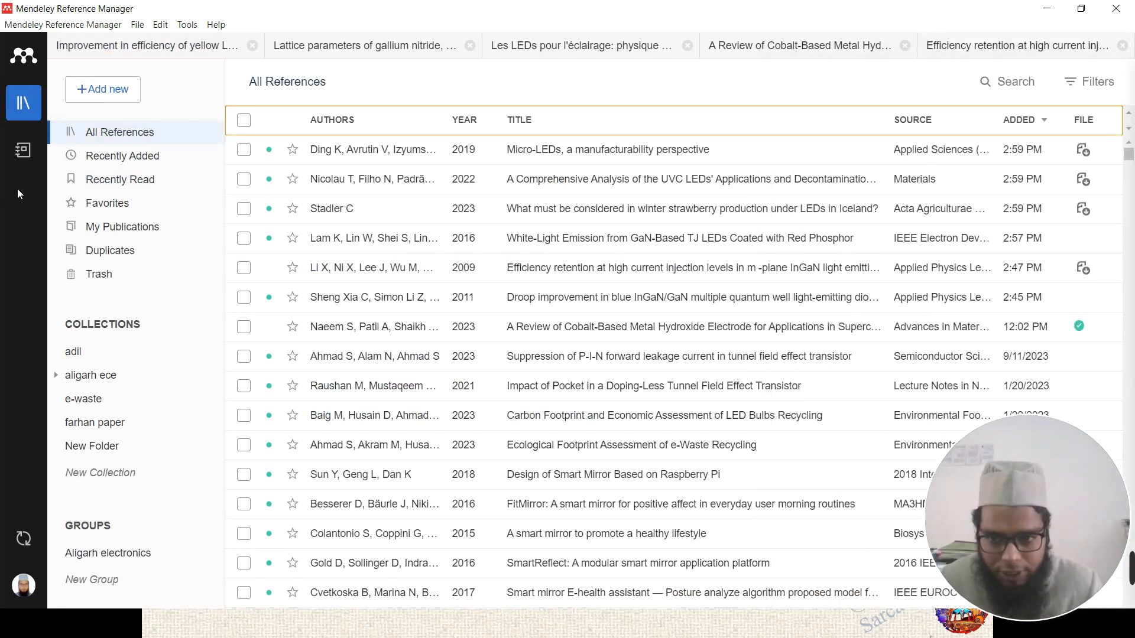
- Show Recently Added, headed by the three new LED papers
{"action": "left_click", "coordinate": [132, 157]}
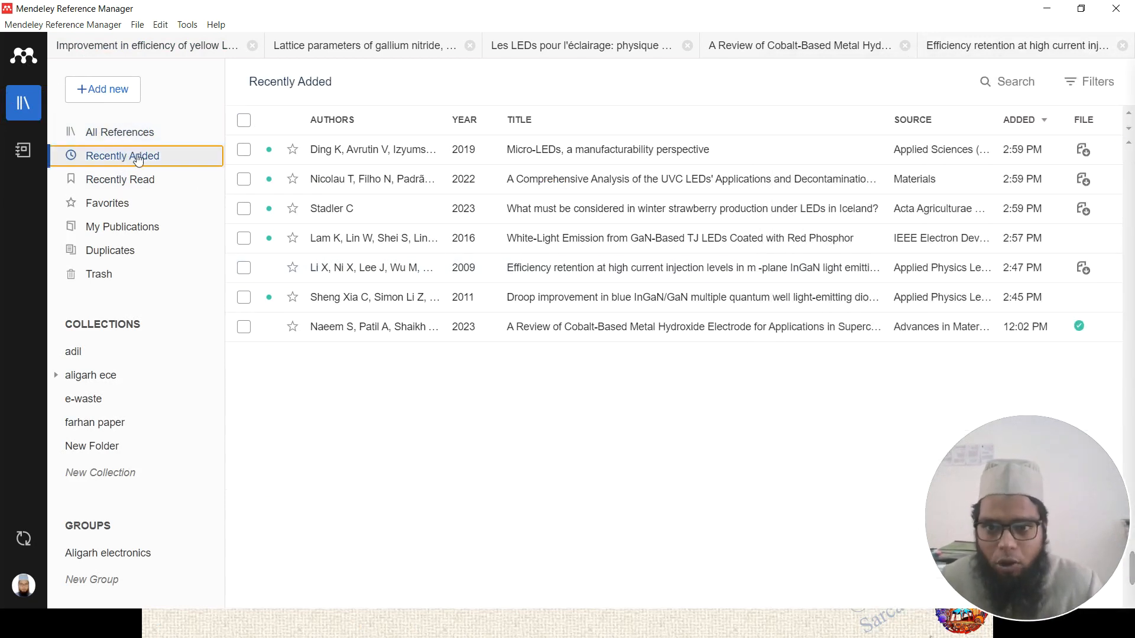
{"action": "left_click", "coordinate": [150, 133]}
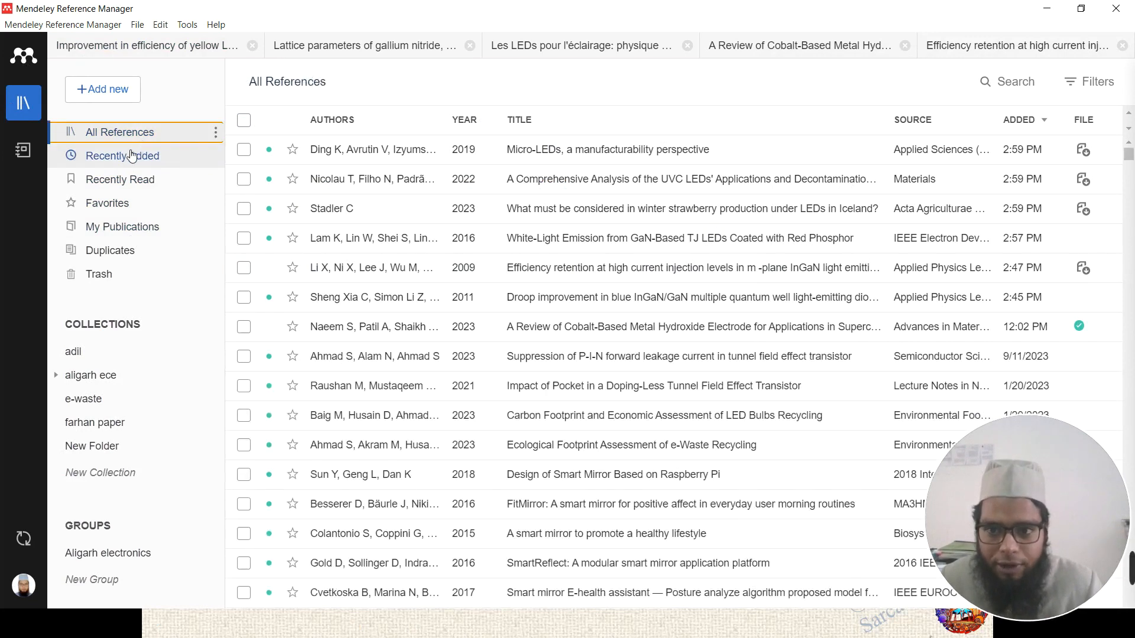
{"action": "left_click", "coordinate": [143, 155]}
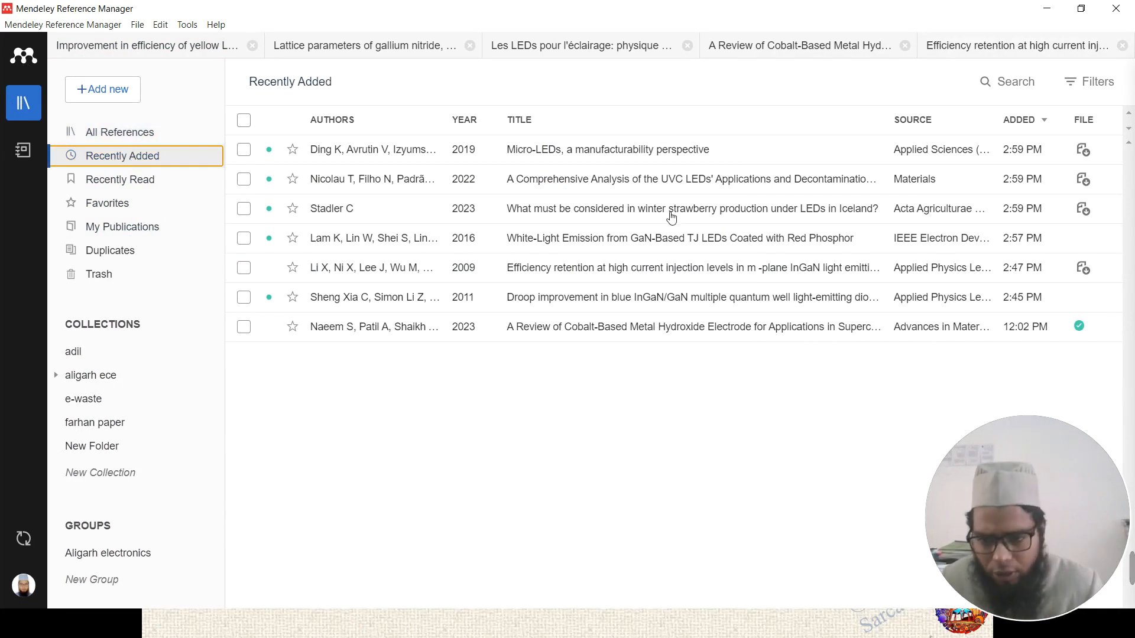
- Browse the Recently Read and Favorites lists
{"action": "left_click", "coordinate": [146, 188]}
{"action": "left_click", "coordinate": [131, 207]}
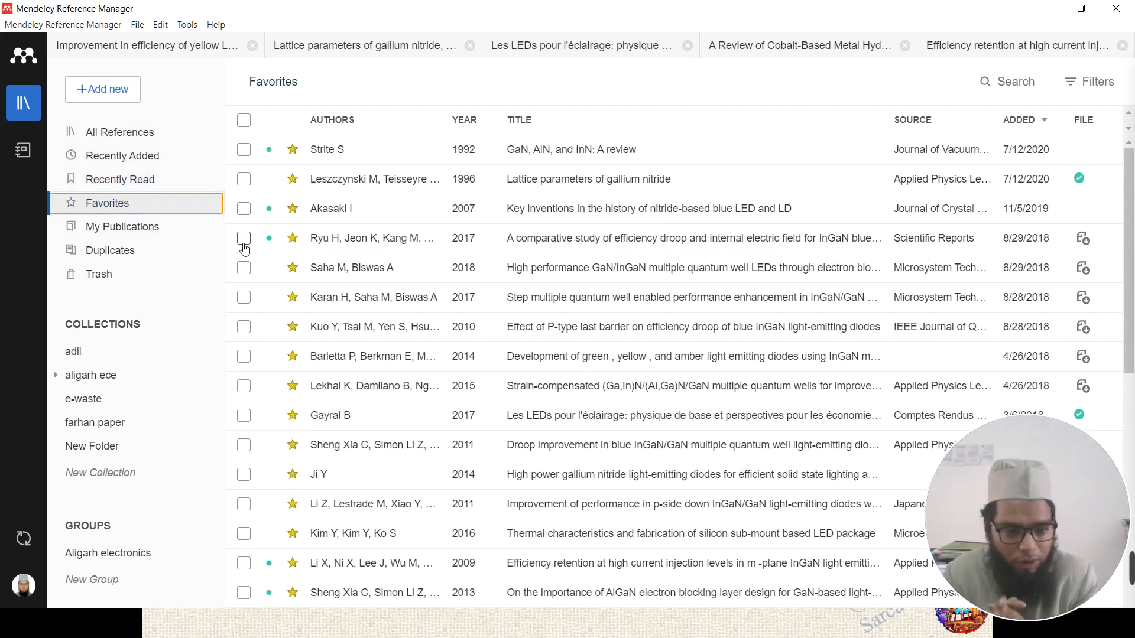
{"action": "scroll", "coordinate": [244, 249], "scroll_direction": "down", "scroll_amount": 5}
- Mark the FitMirror paper as a favourite in All References, then show My Publications
{"action": "left_click", "coordinate": [136, 133]}
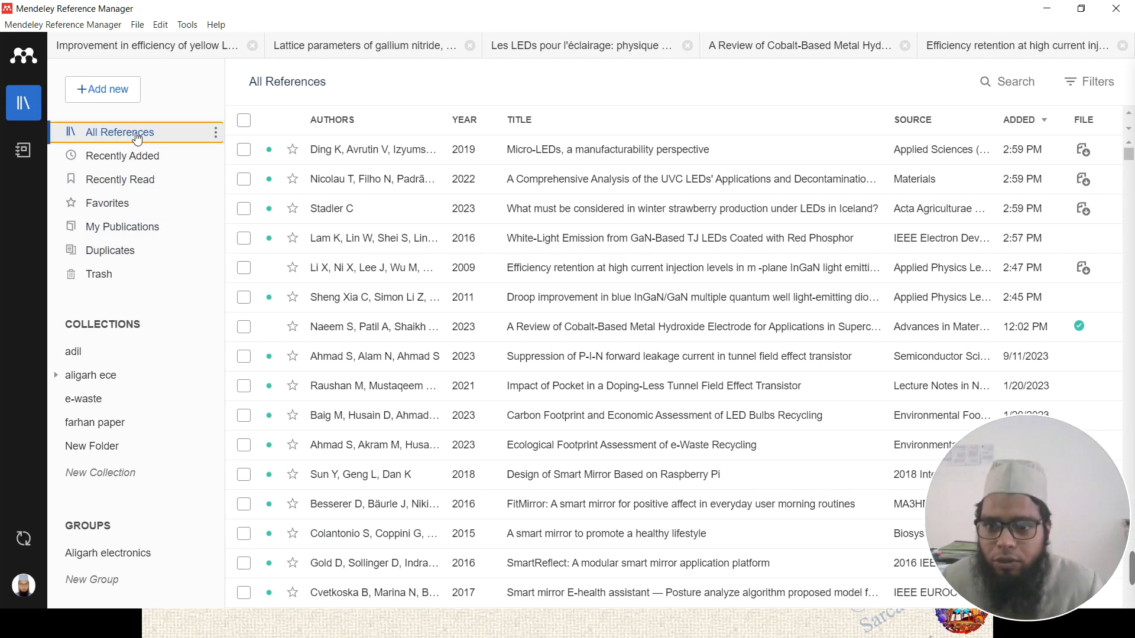
{"action": "scroll", "coordinate": [449, 249], "scroll_direction": "down", "scroll_amount": 1}
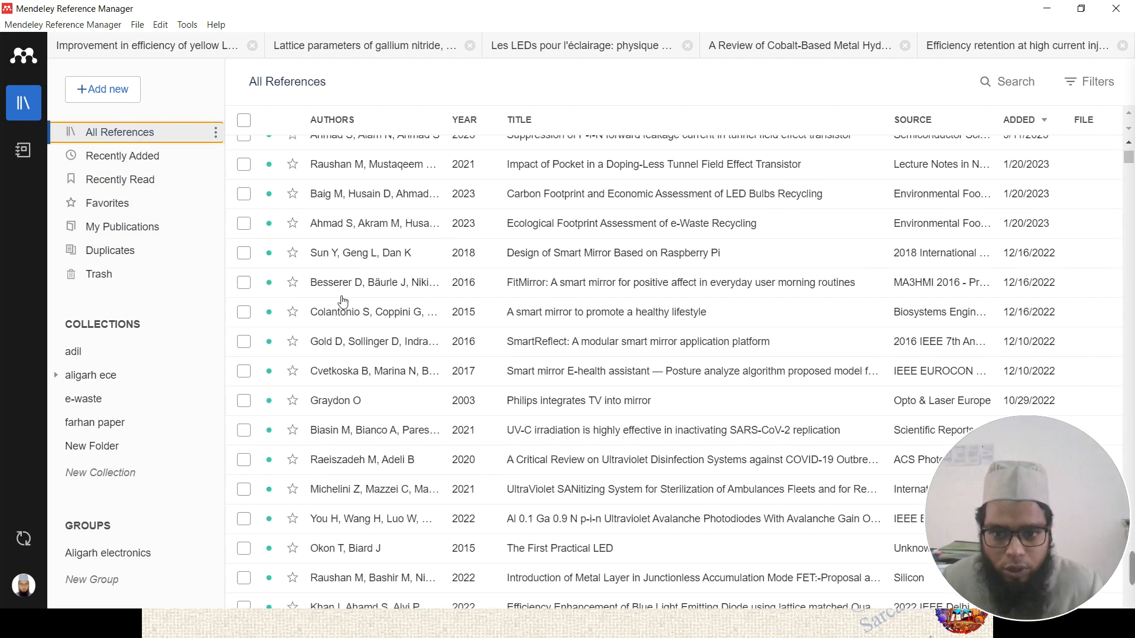
{"action": "left_click", "coordinate": [293, 283]}
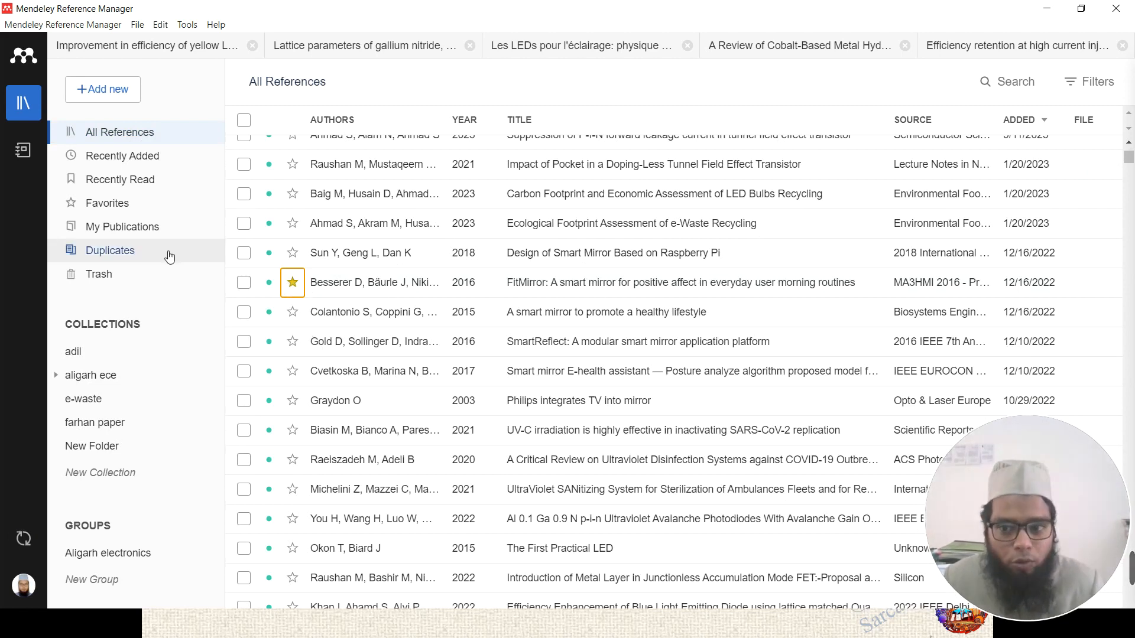
{"action": "left_click", "coordinate": [124, 233]}
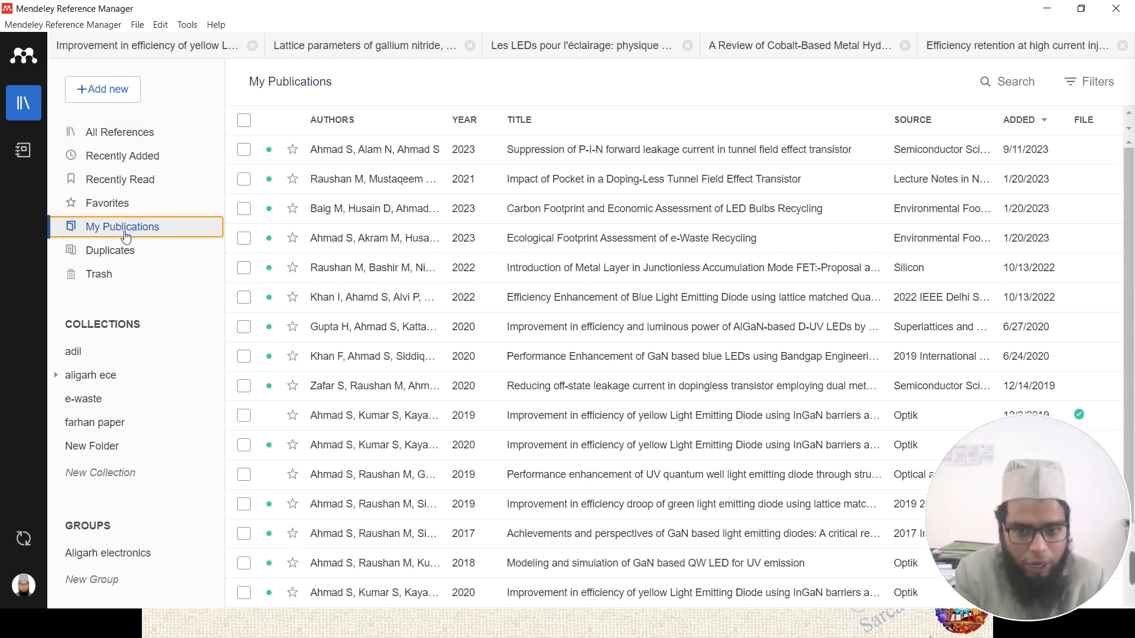
- Review the 106 duplicate sets, then look at the Trash and the 'adil' collection
{"action": "left_click", "coordinate": [118, 250]}
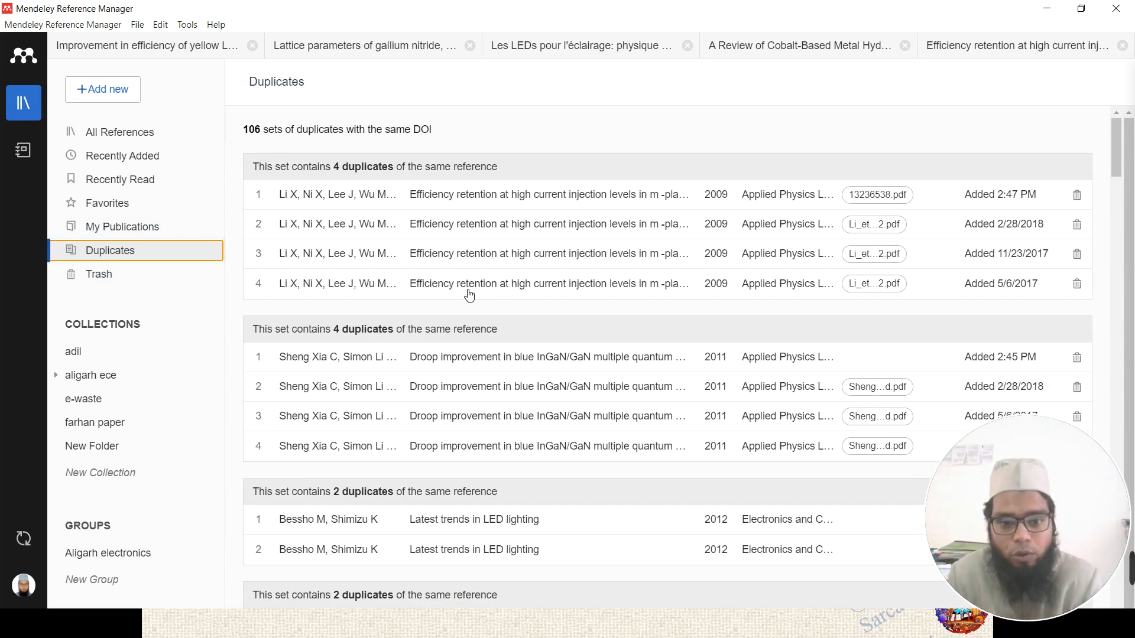
{"action": "scroll", "coordinate": [473, 301], "scroll_direction": "down", "scroll_amount": 20}
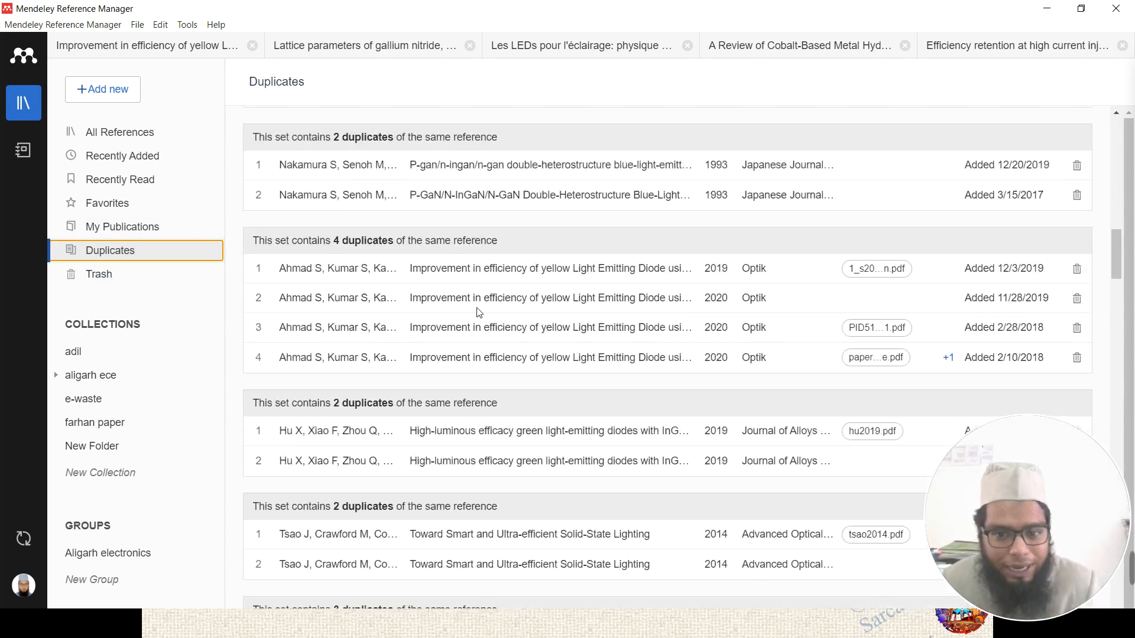
{"action": "scroll", "coordinate": [480, 314], "scroll_direction": "down", "scroll_amount": 15}
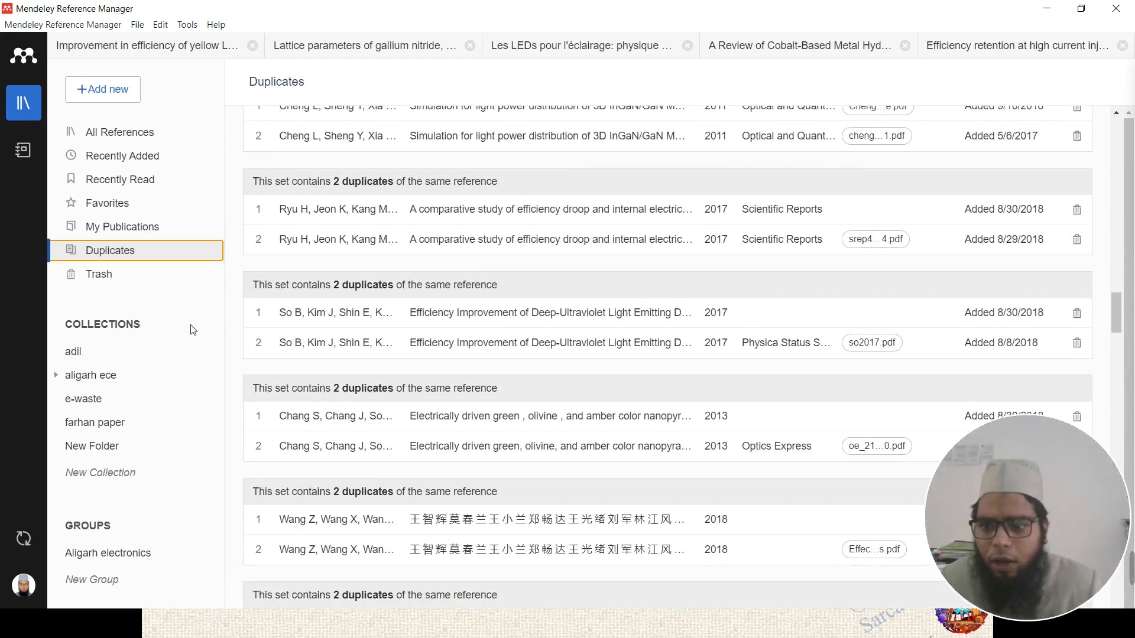
{"action": "left_click", "coordinate": [97, 276]}
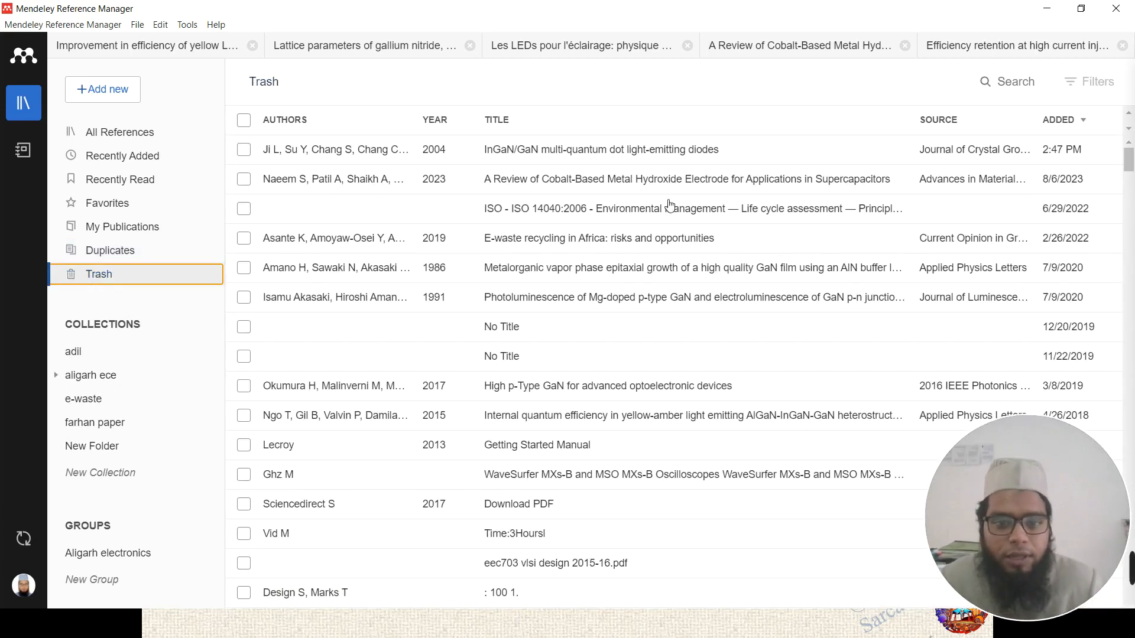
{"action": "left_click", "coordinate": [83, 352]}
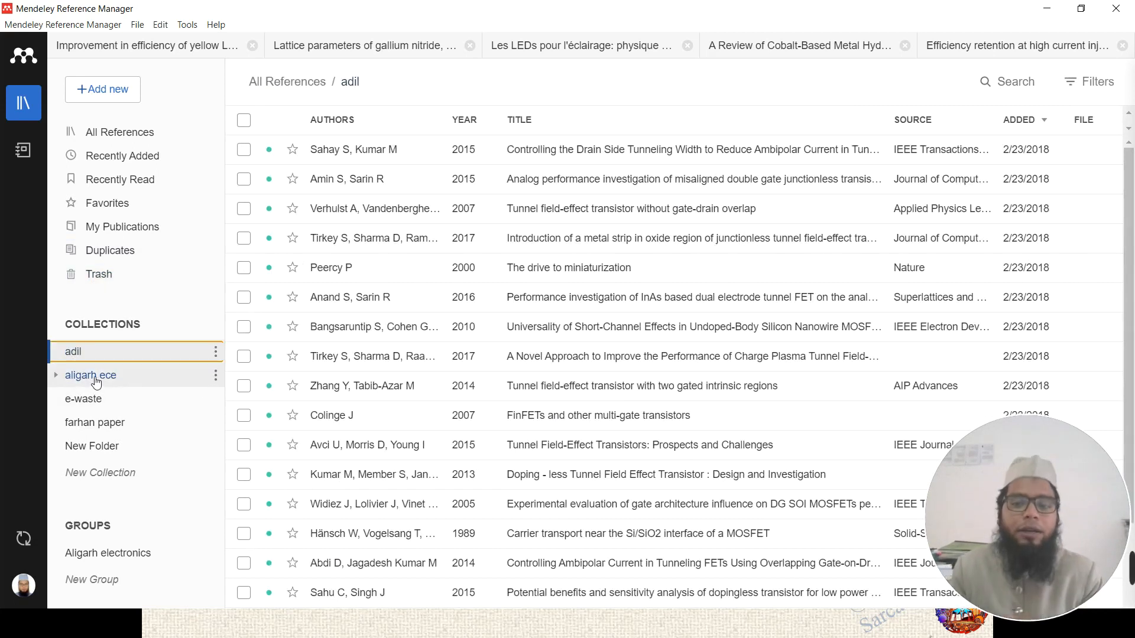
- Add an empty collection named 'PPTs', view it, then return to All References
{"action": "left_click", "coordinate": [107, 448]}
{"action": "left_click", "coordinate": [116, 476]}
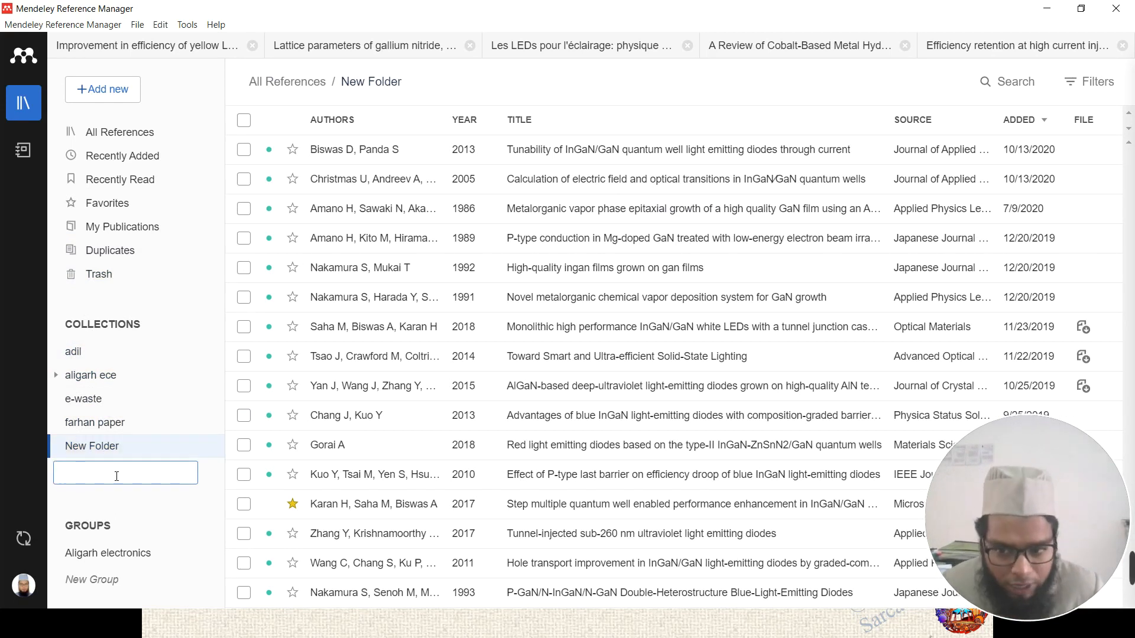
{"action": "left_click", "coordinate": [140, 452]}
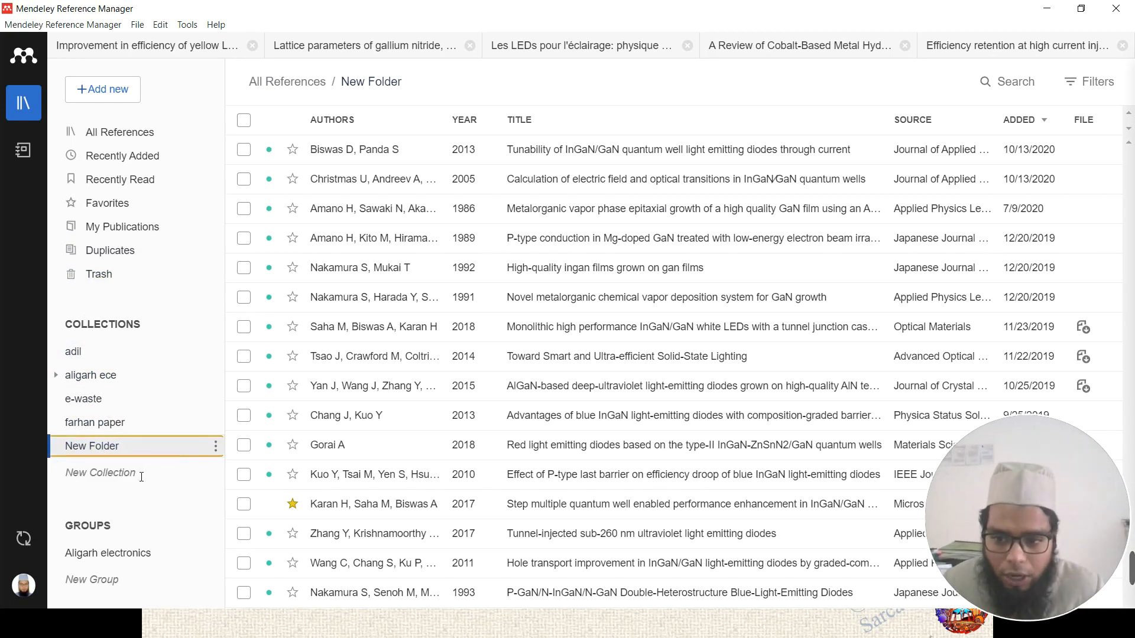
{"action": "left_click", "coordinate": [107, 476]}
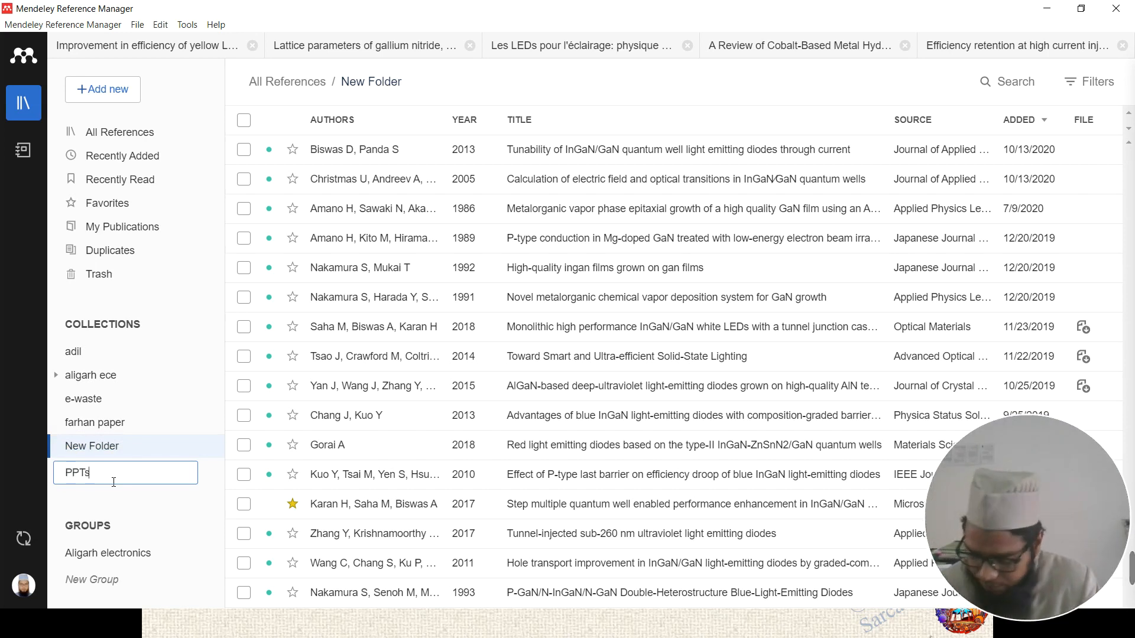
{"action": "key", "text": "Return"}
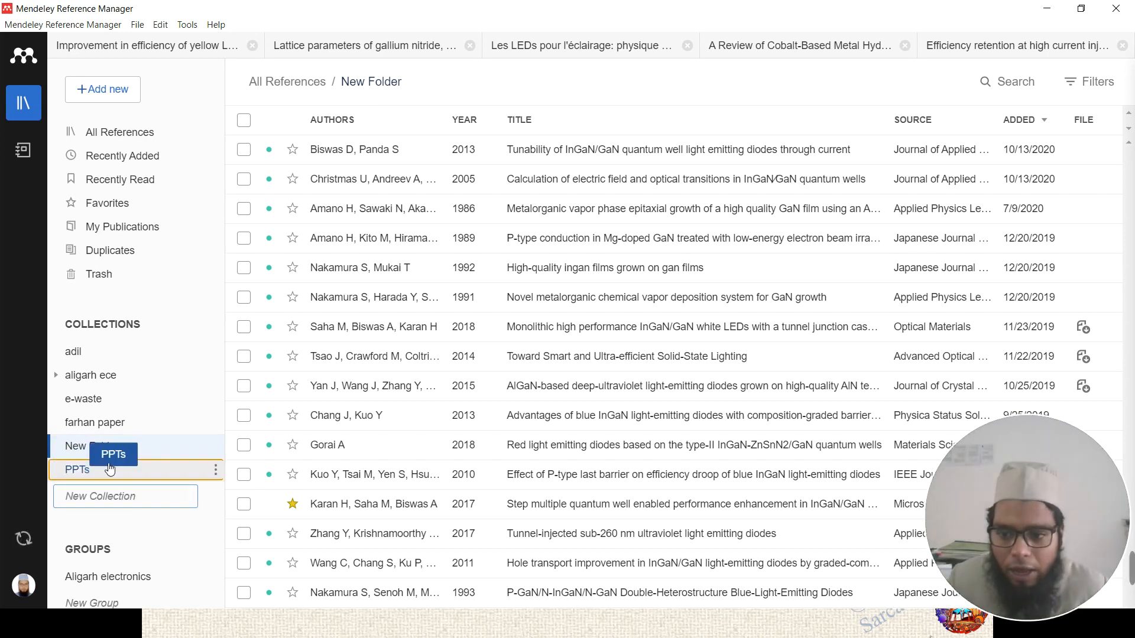
{"action": "left_click", "coordinate": [107, 473]}
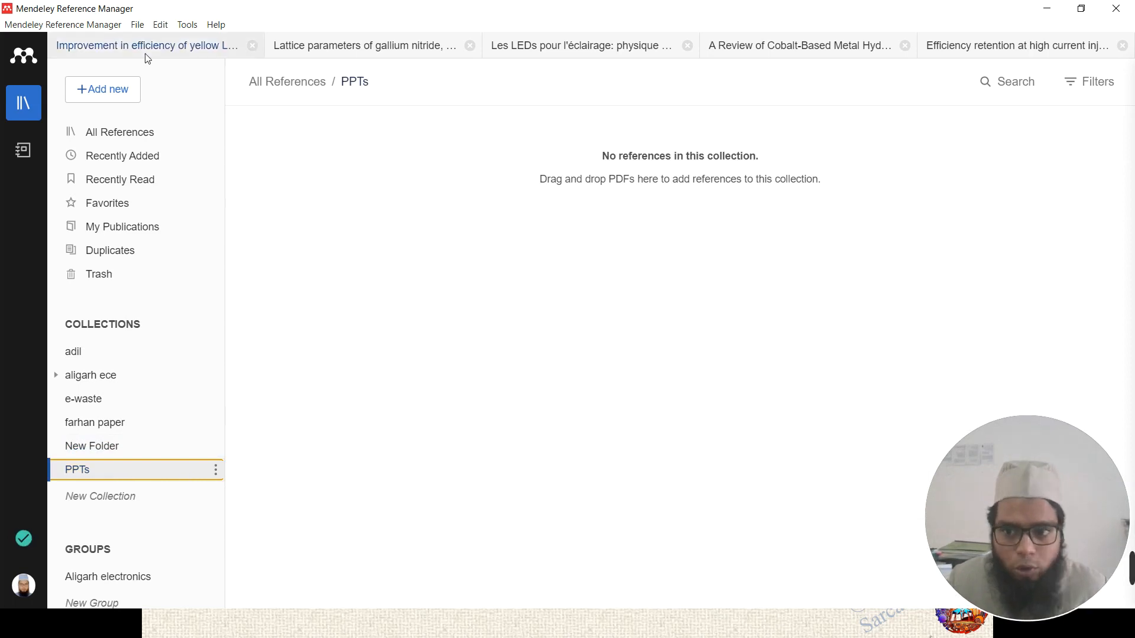
{"action": "left_click", "coordinate": [112, 134]}
- Drag the Design of Smart Mirror, Smart mirror E-health assistant and LED Bulbs Recycling papers into PPTs
{"action": "scroll", "coordinate": [585, 284], "scroll_direction": "down", "scroll_amount": 3}
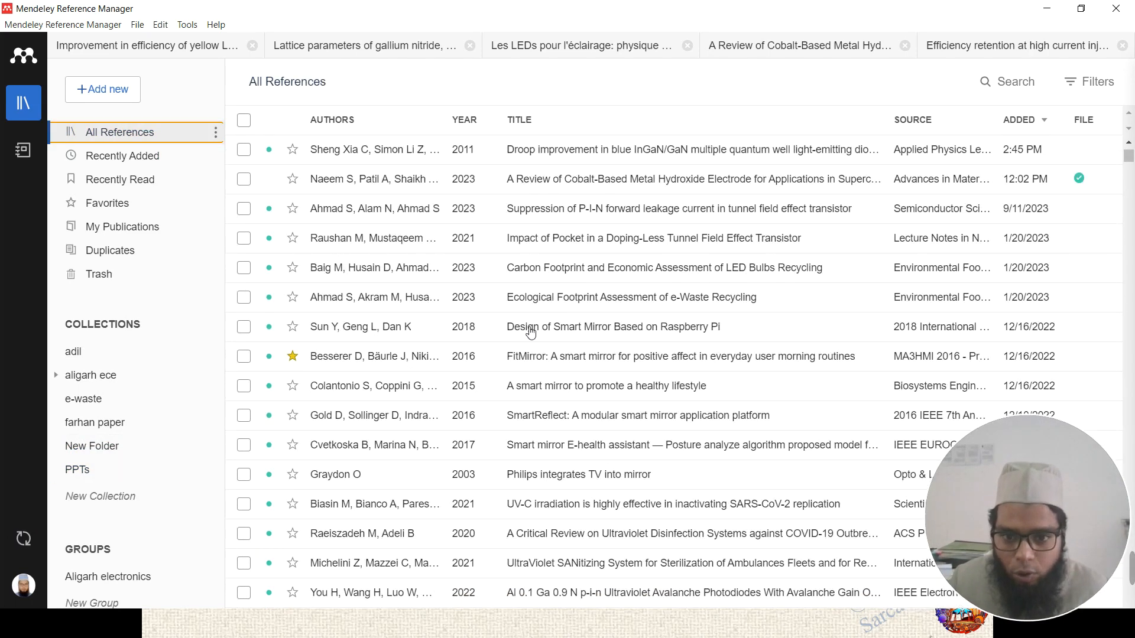
{"action": "left_click_drag", "start_coordinate": [531, 333], "coordinate": [99, 476]}
{"action": "mouse_move", "coordinate": [562, 327]}
{"action": "left_mouse_down"}
{"action": "mouse_move", "coordinate": [340, 429]}
{"action": "mouse_move", "coordinate": [93, 475]}
{"action": "left_mouse_up"}
{"action": "mouse_move", "coordinate": [507, 462]}
{"action": "left_mouse_down"}
{"action": "mouse_move", "coordinate": [515, 449]}
{"action": "mouse_move", "coordinate": [83, 463]}
{"action": "mouse_move", "coordinate": [90, 476]}
{"action": "left_mouse_up"}
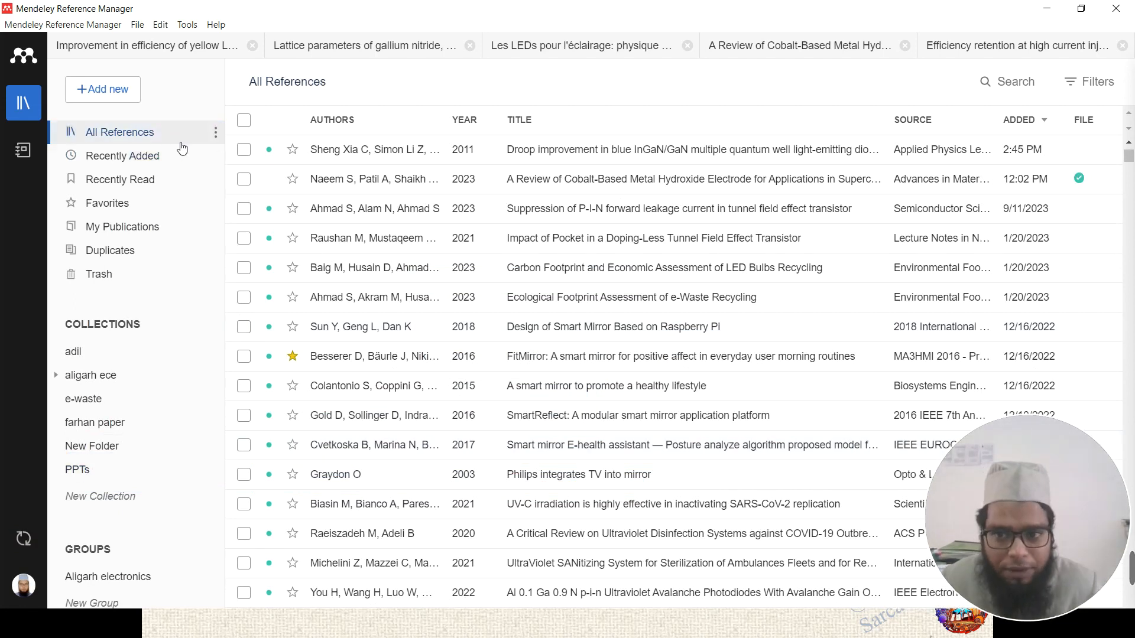
{"action": "left_click", "coordinate": [160, 140]}
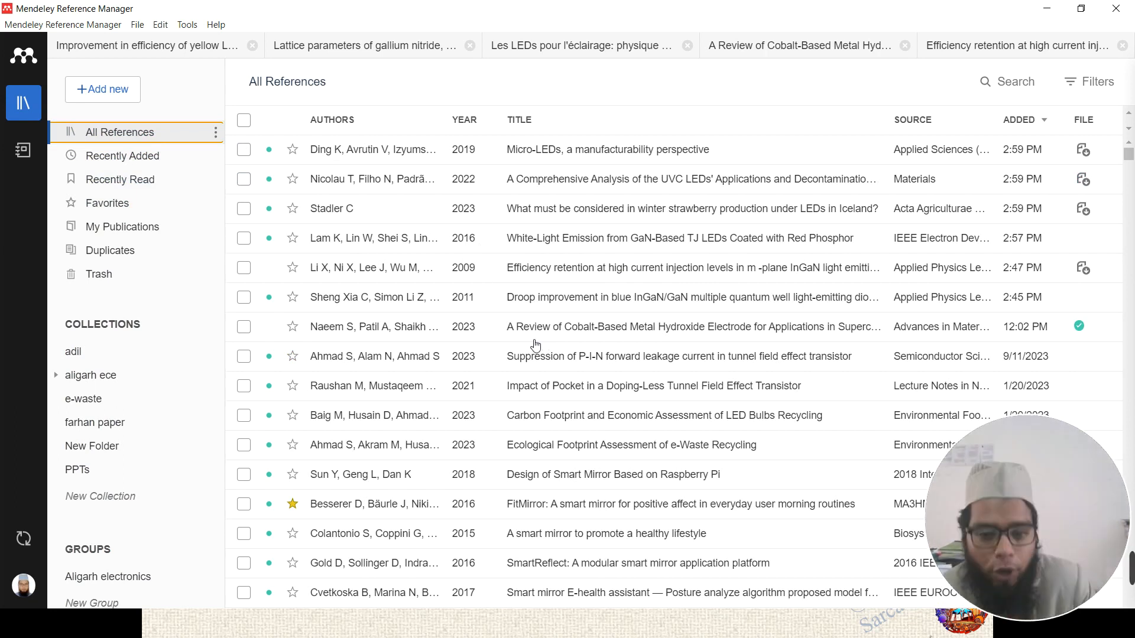
{"action": "left_click_drag", "start_coordinate": [515, 416], "coordinate": [99, 483]}
{"action": "left_click", "coordinate": [99, 483]}
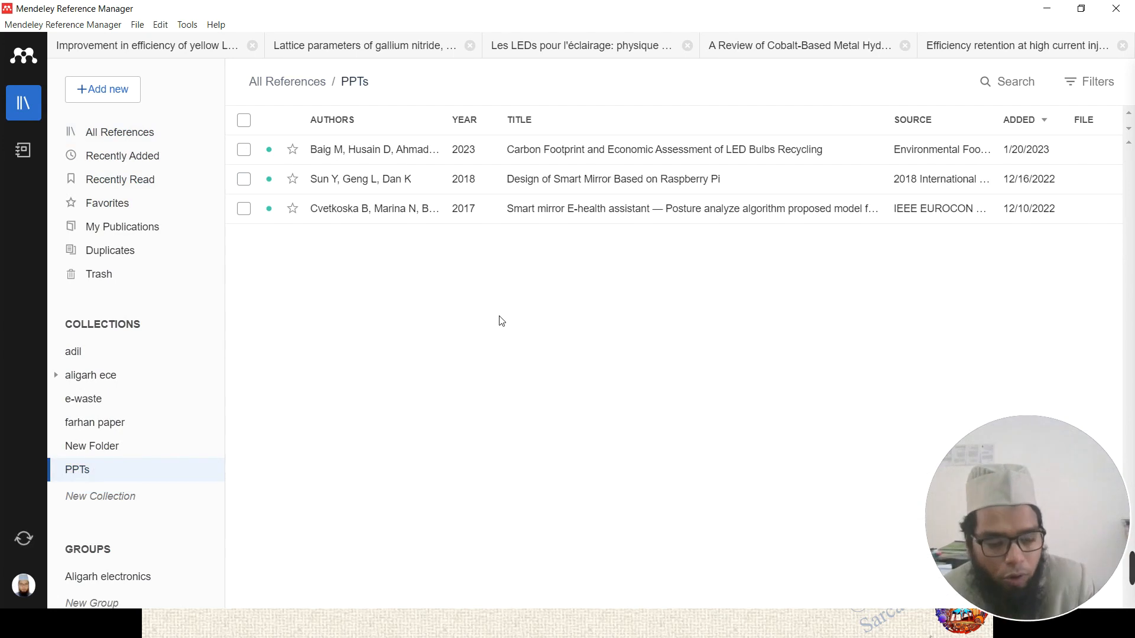
{"action": "left_click", "coordinate": [142, 144]}
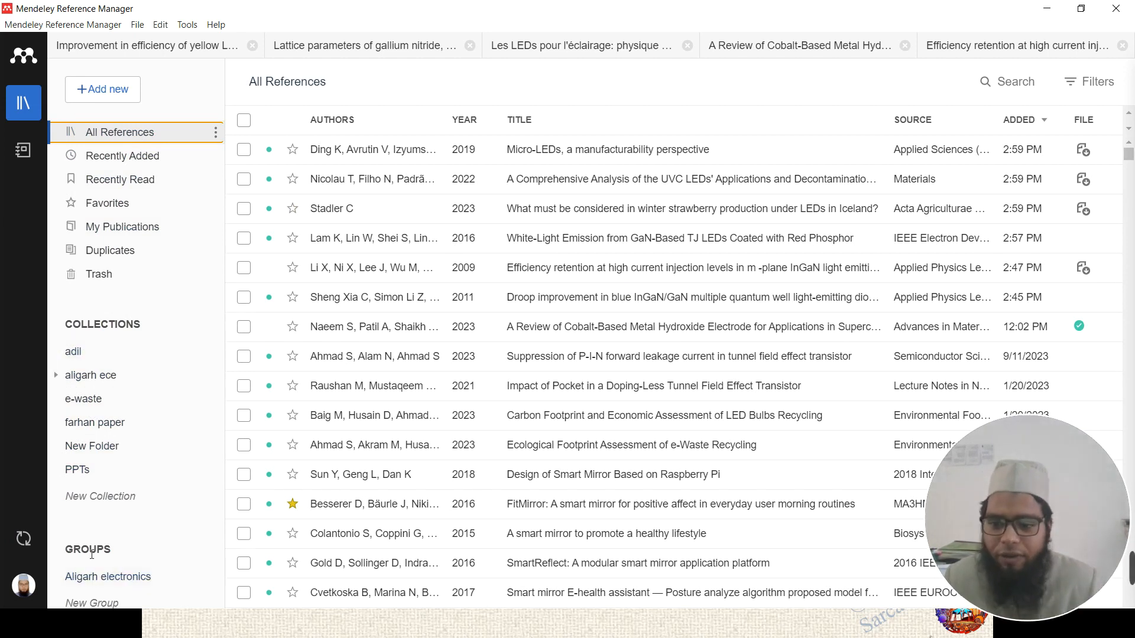
- Add a group named 'IMS ghaziabad' below Aligarh electronics and bring up its options menu
{"action": "left_click", "coordinate": [98, 577]}
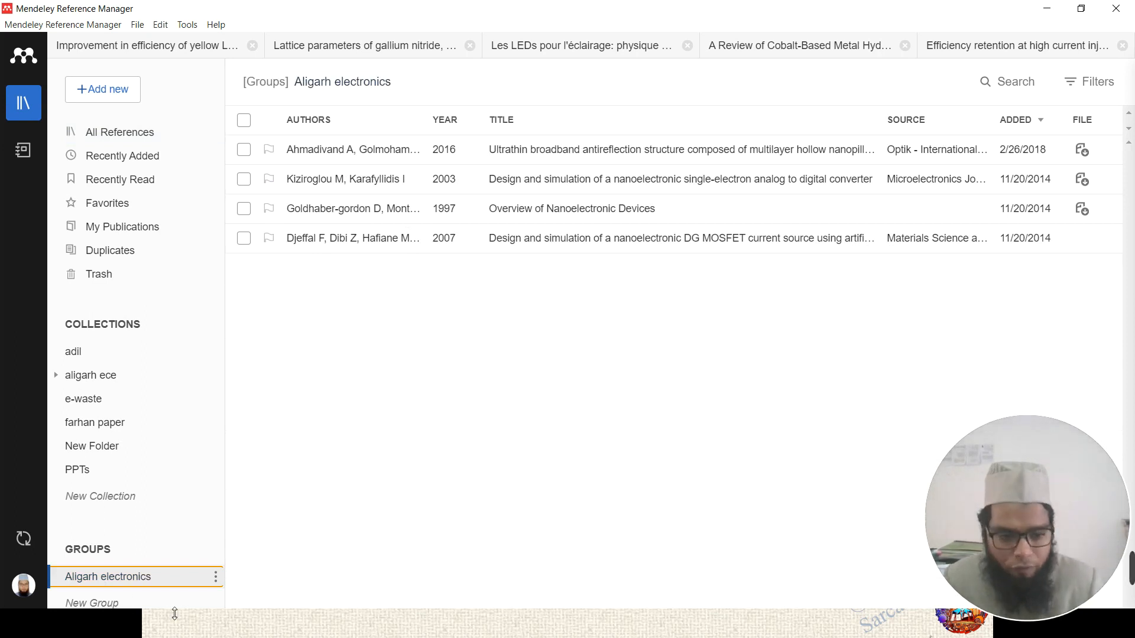
{"action": "left_click", "coordinate": [108, 604]}
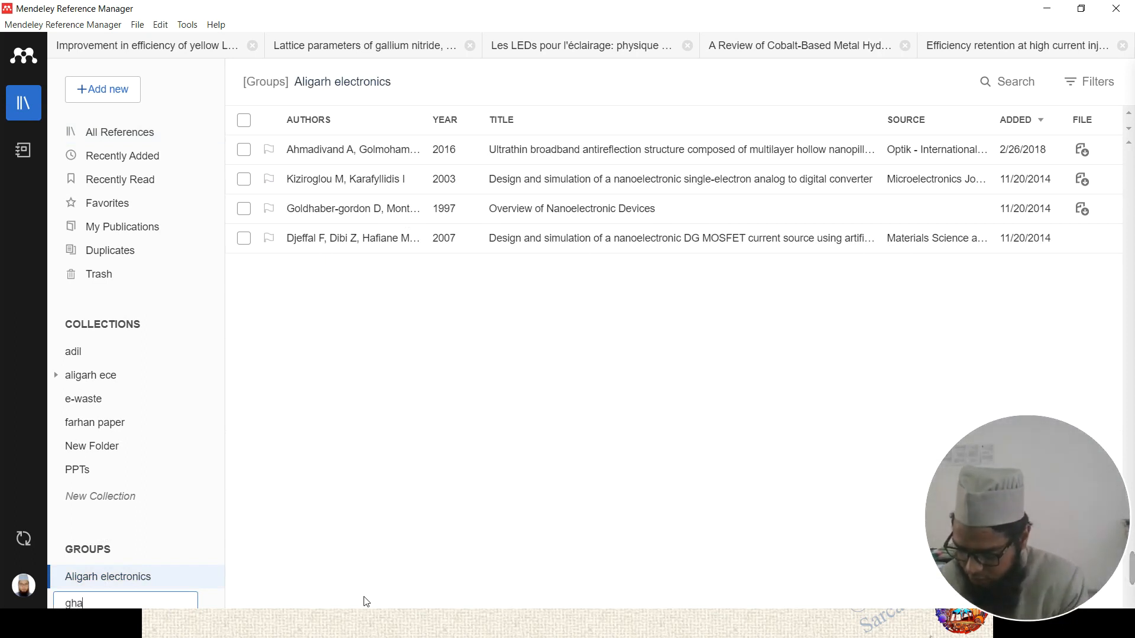
{"action": "type", "text": "ghaziabad"}
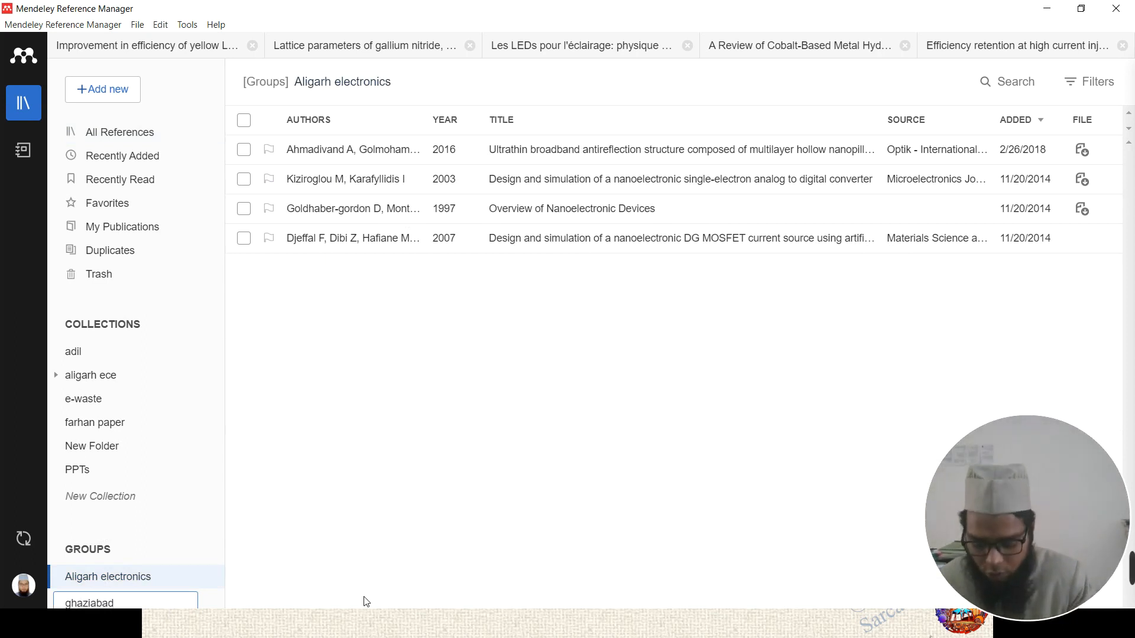
{"action": "key", "text": "Home"}
{"action": "type", "text": "IMS"}
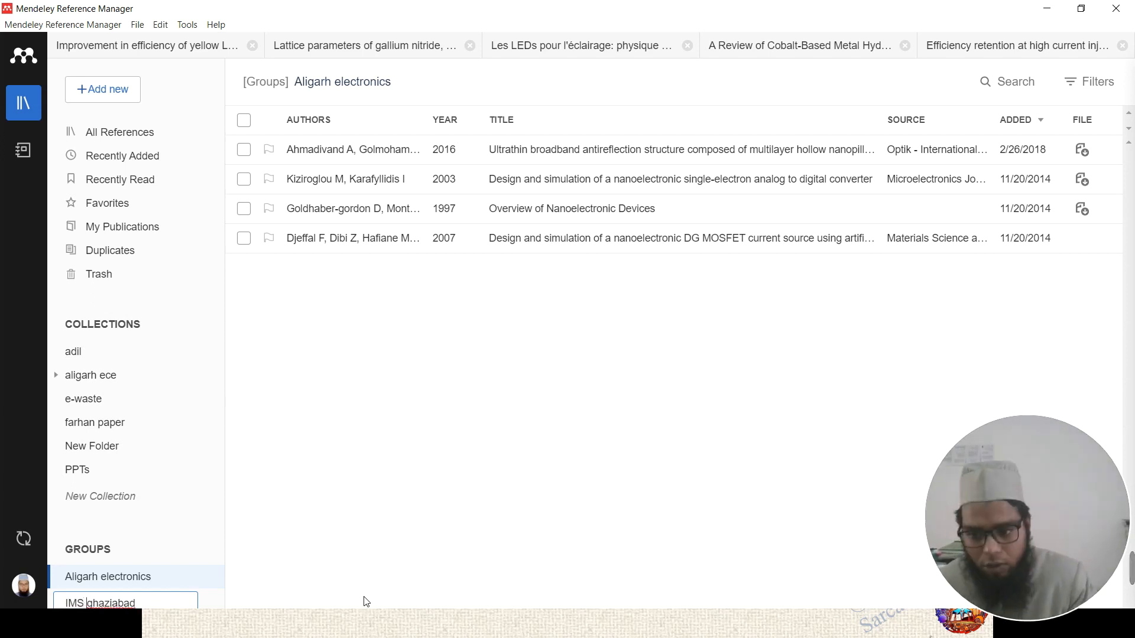
{"action": "key", "text": "Return"}
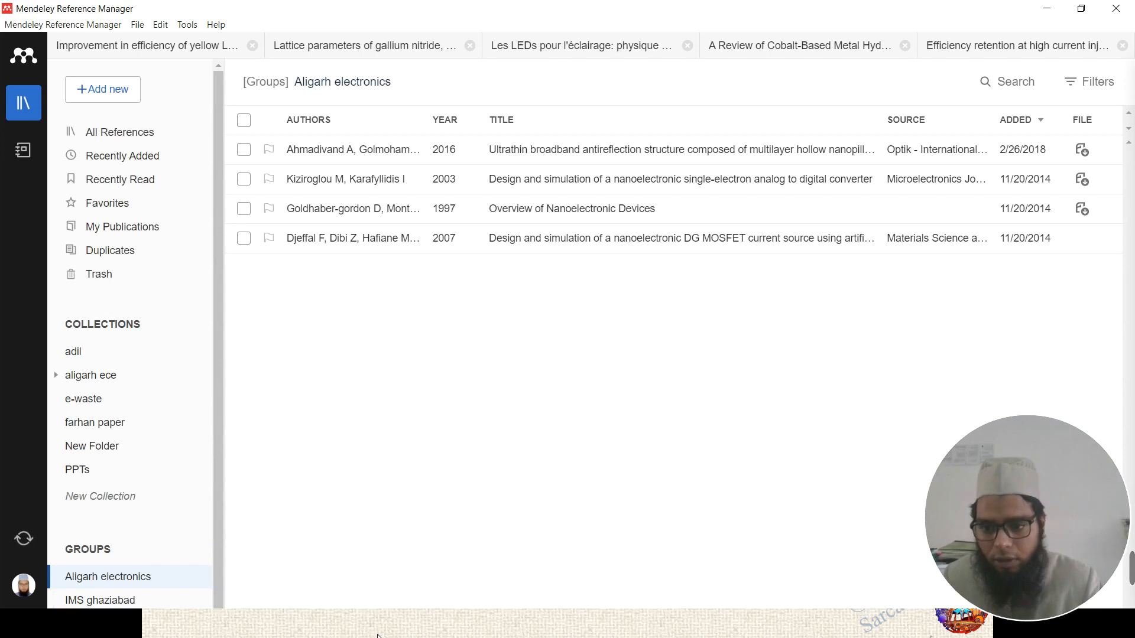
{"action": "left_click", "coordinate": [201, 601]}
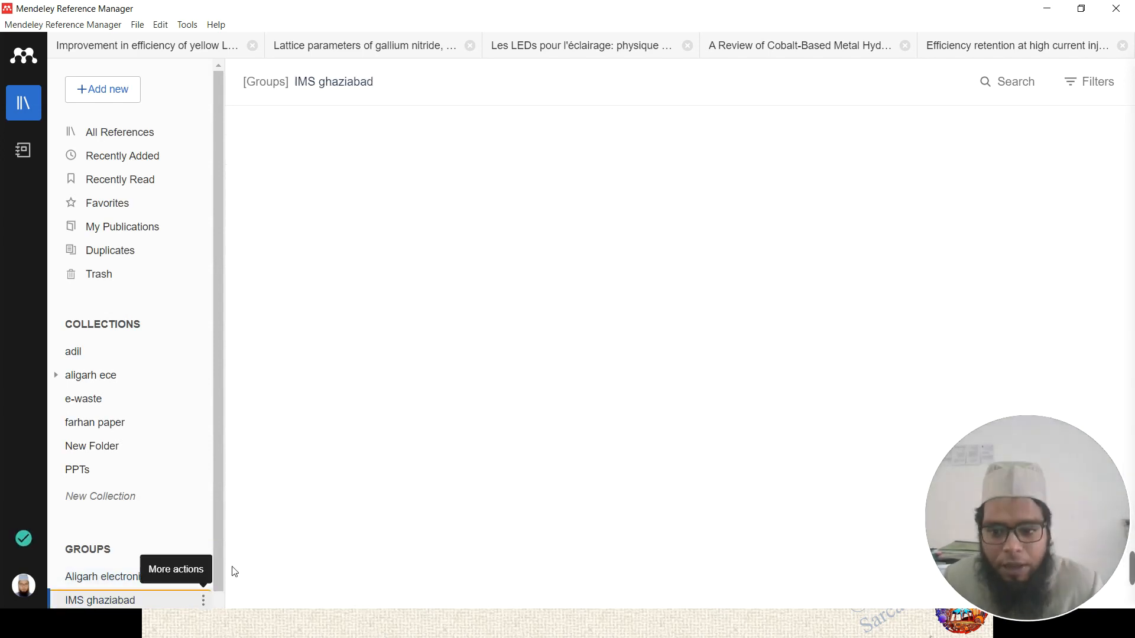
{"action": "left_click", "coordinate": [203, 601]}
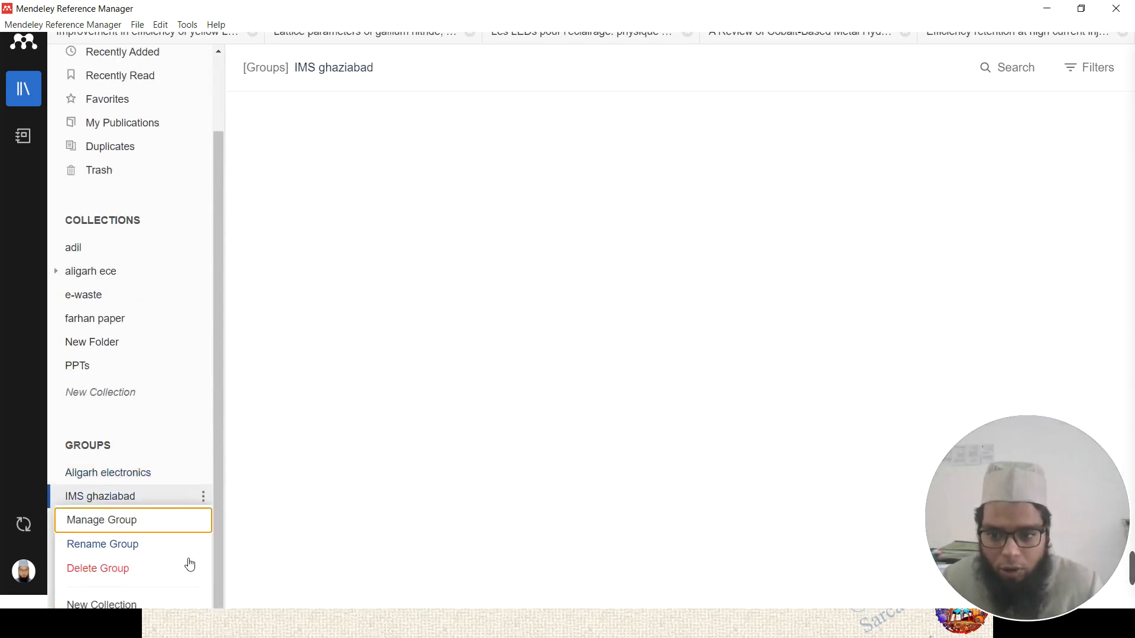
{"action": "left_click", "coordinate": [105, 523]}
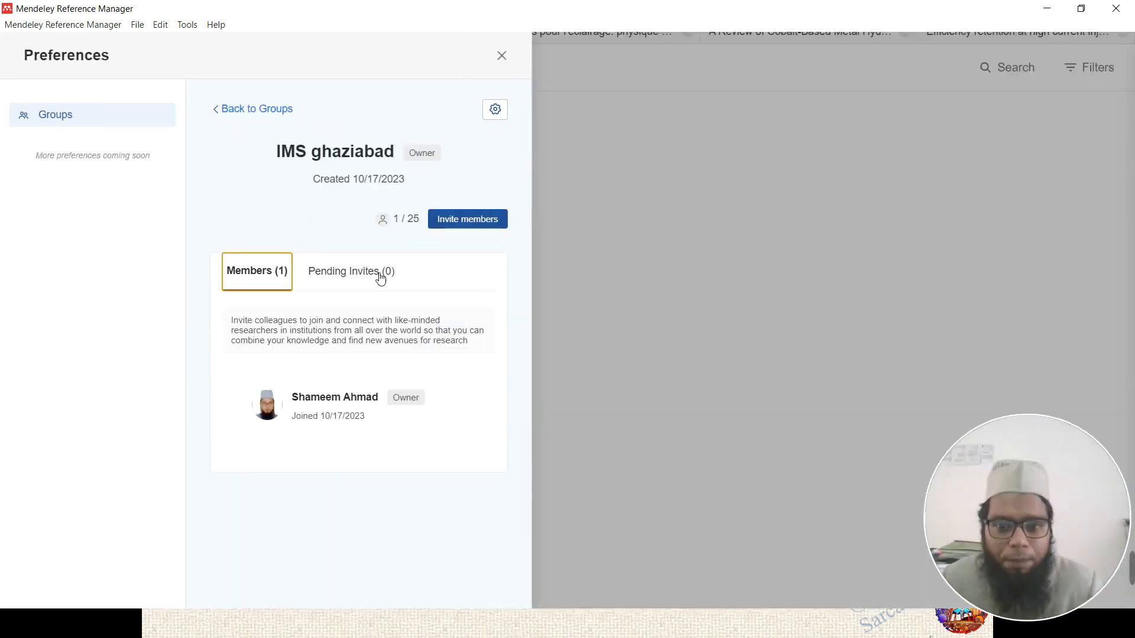
{"action": "left_click", "coordinate": [463, 224]}
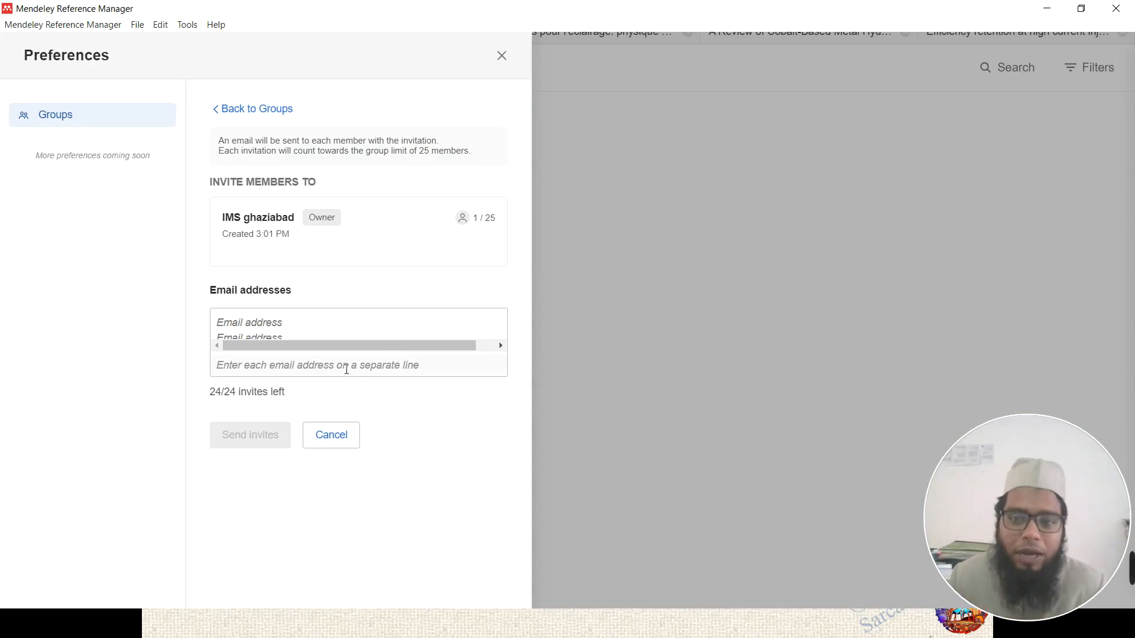
{"action": "left_click", "coordinate": [284, 331]}
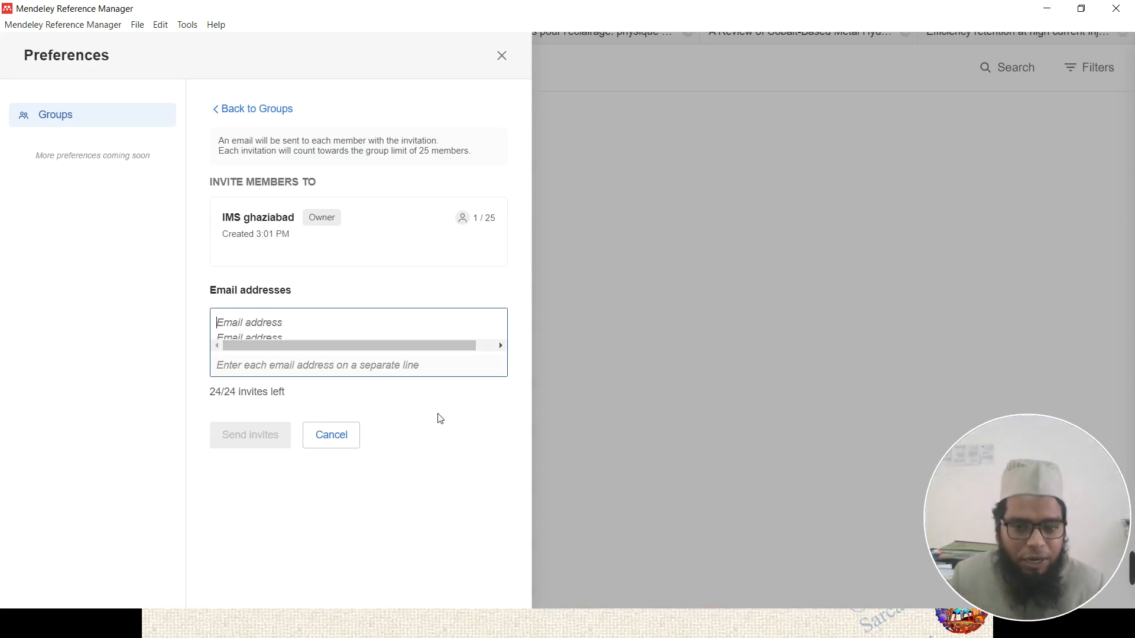
{"action": "left_click", "coordinate": [336, 436]}
{"action": "left_click", "coordinate": [505, 59]}
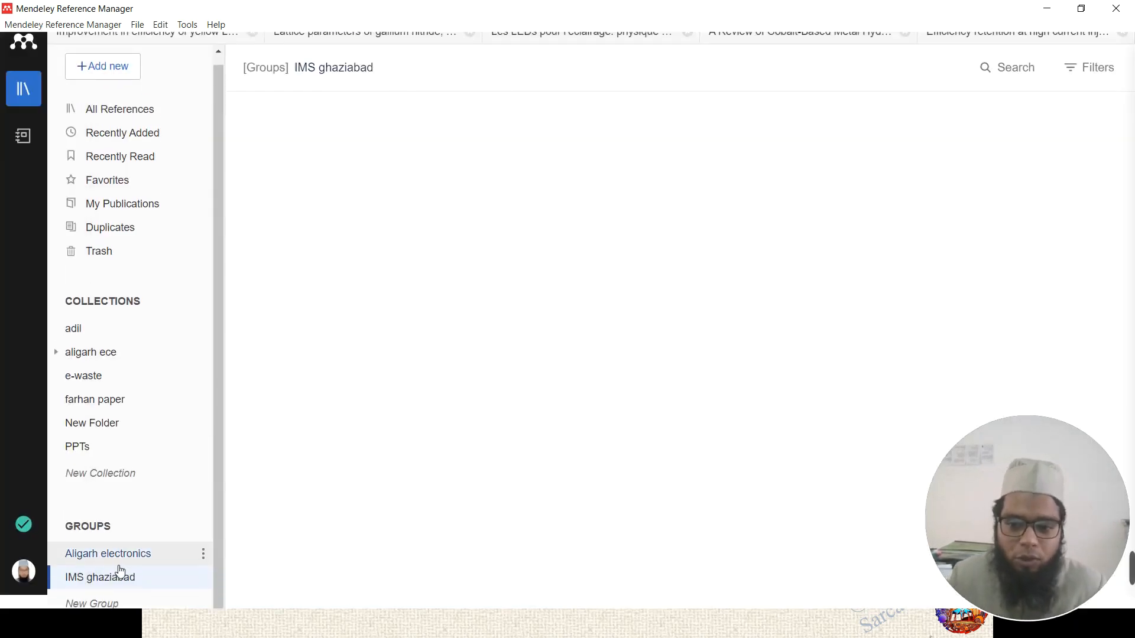
{"action": "left_click", "coordinate": [129, 585]}
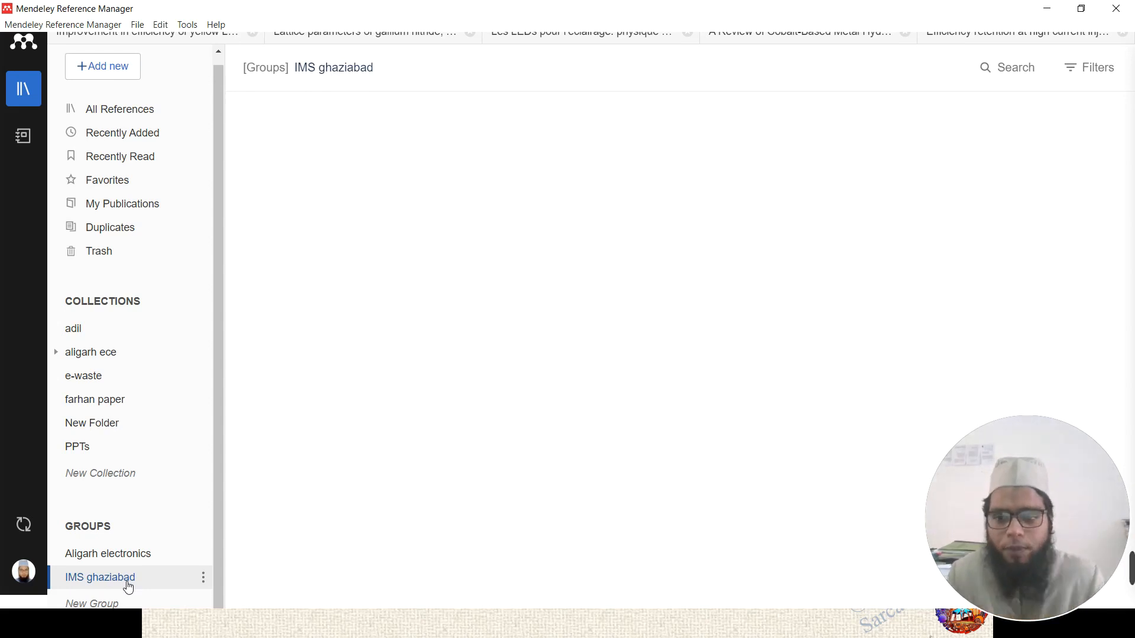
{"action": "scroll", "coordinate": [159, 473], "scroll_direction": "up", "scroll_amount": 1}
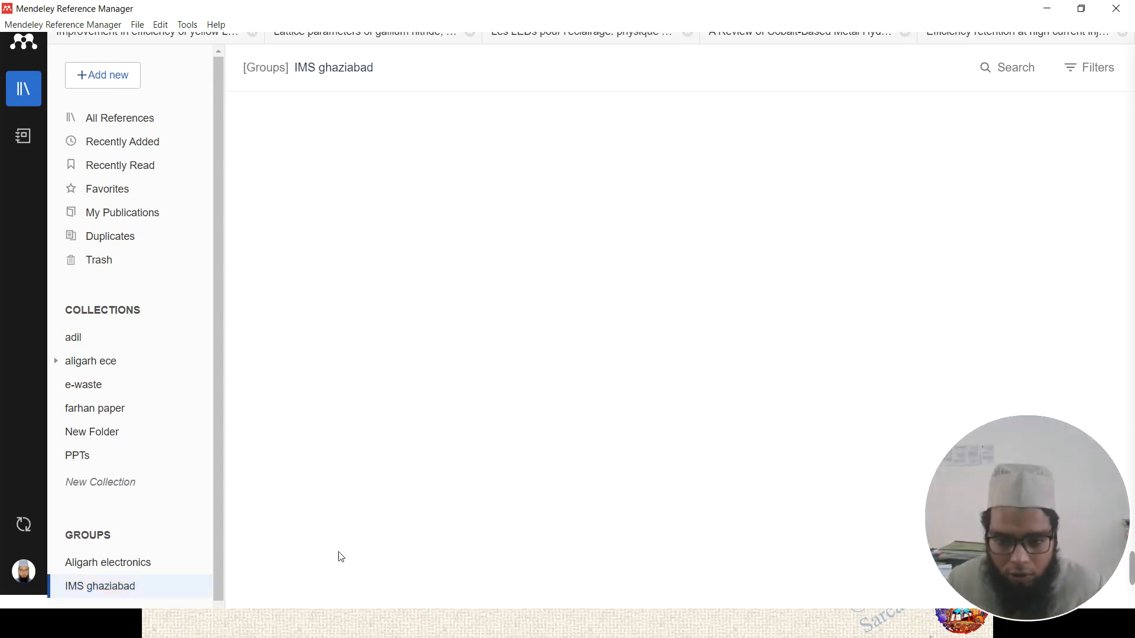
- Return to the PowerPoint slide show and settle on the 'Manage your Library' slide
{"action": "key", "text": "super"}
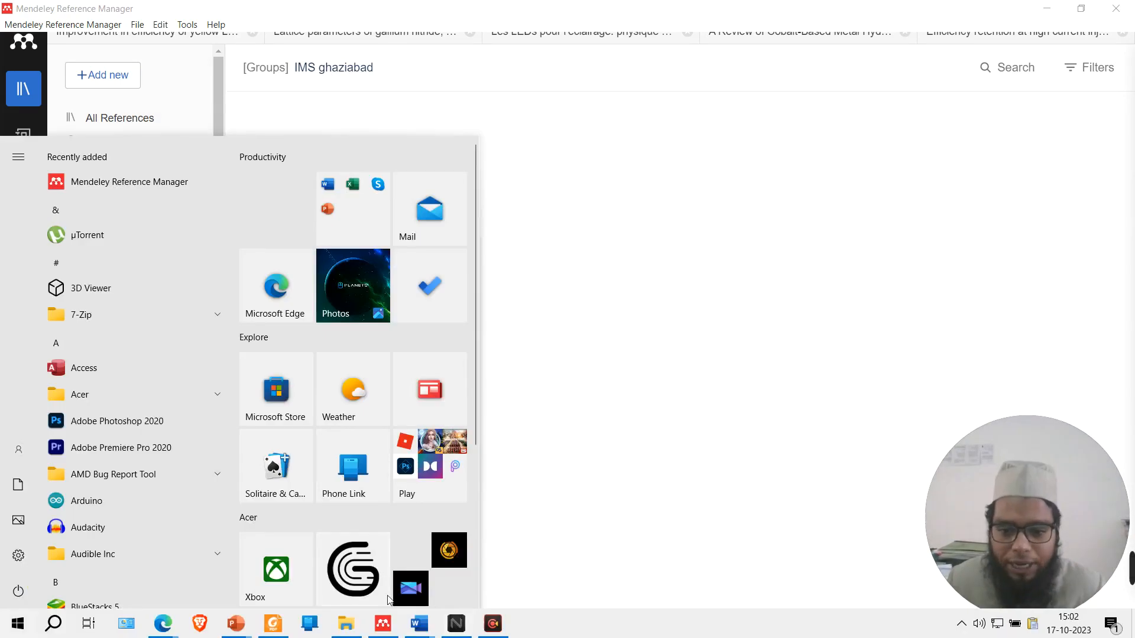
{"action": "mouse_move", "coordinate": [251, 631]}
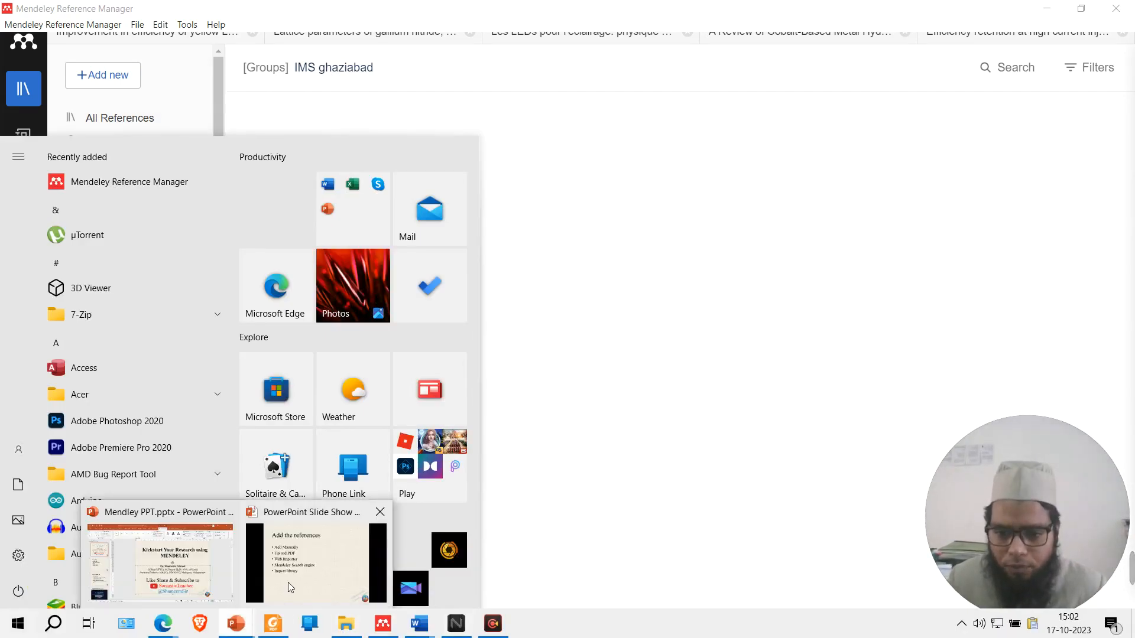
{"action": "left_click", "coordinate": [314, 562]}
{"action": "key", "text": "Right"}
{"action": "key", "text": "Left"}
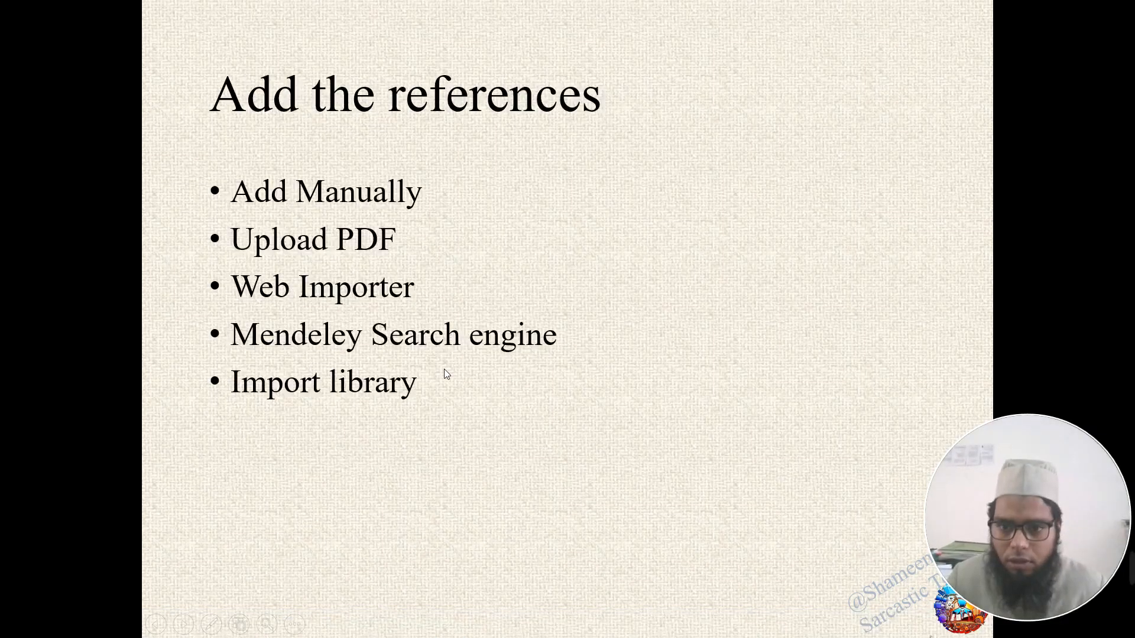
{"action": "key", "text": "Right"}
{"action": "key", "text": "Left"}
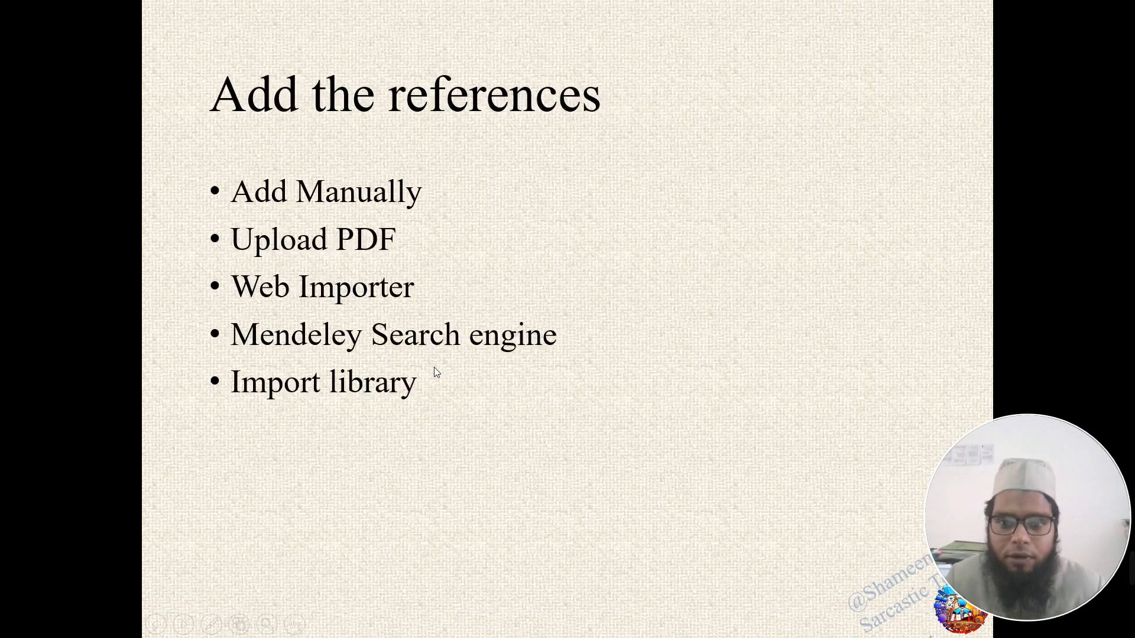
{"action": "key", "text": "Right"}
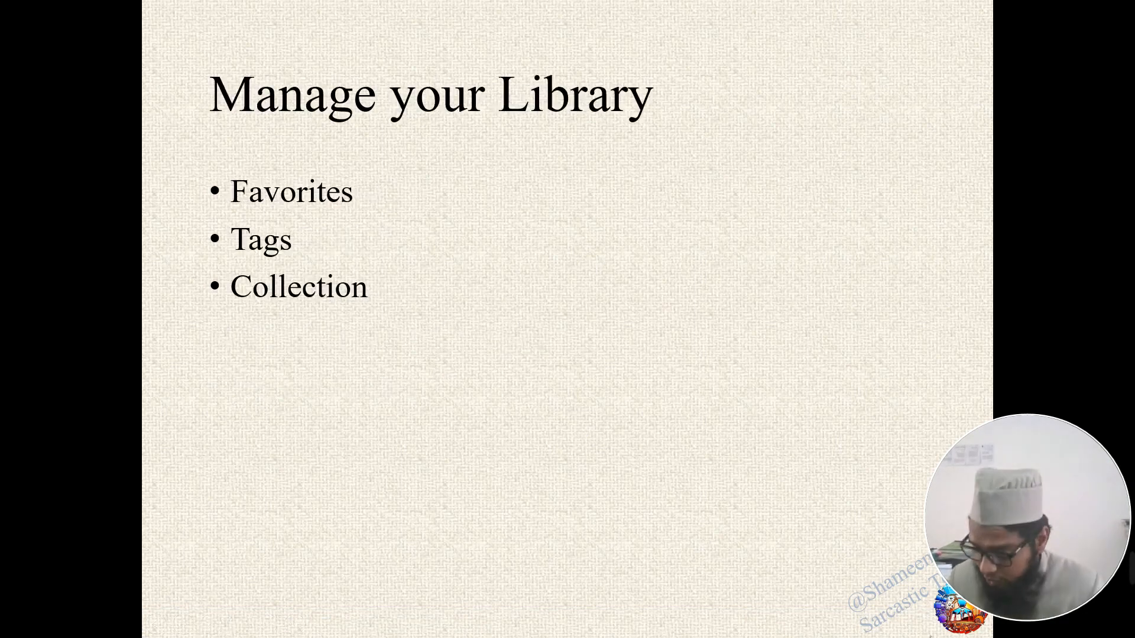
{"action": "key", "text": "super"}
- Back in Mendeley, tag the winter strawberry LED production paper with 'IMS'
{"action": "left_click", "coordinate": [385, 625]}
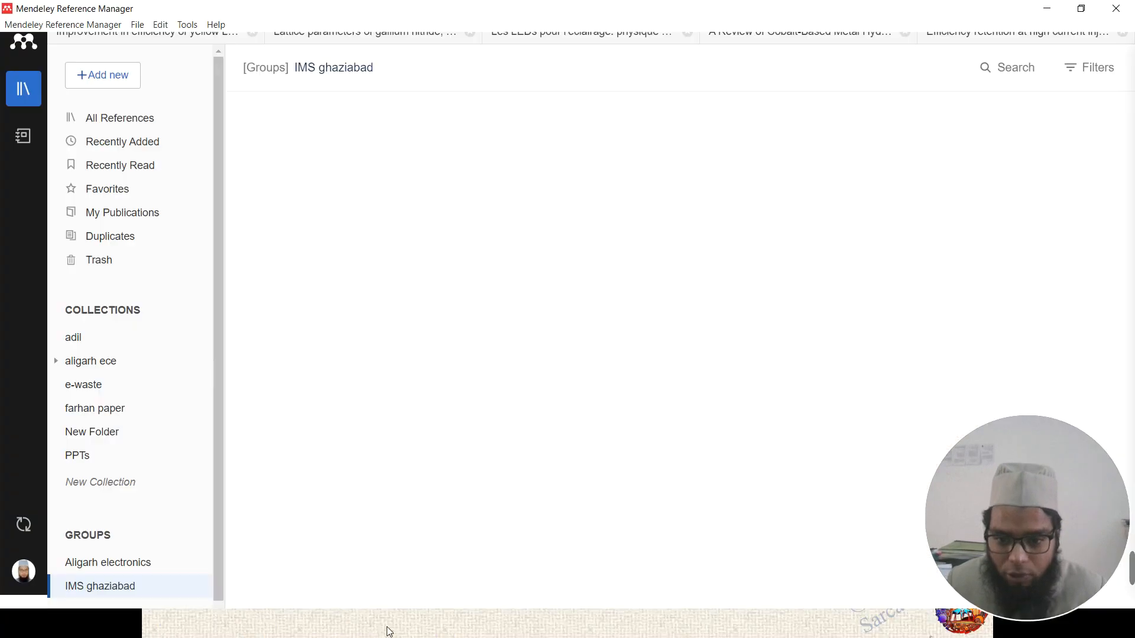
{"action": "left_click", "coordinate": [126, 124]}
{"action": "left_click", "coordinate": [124, 142]}
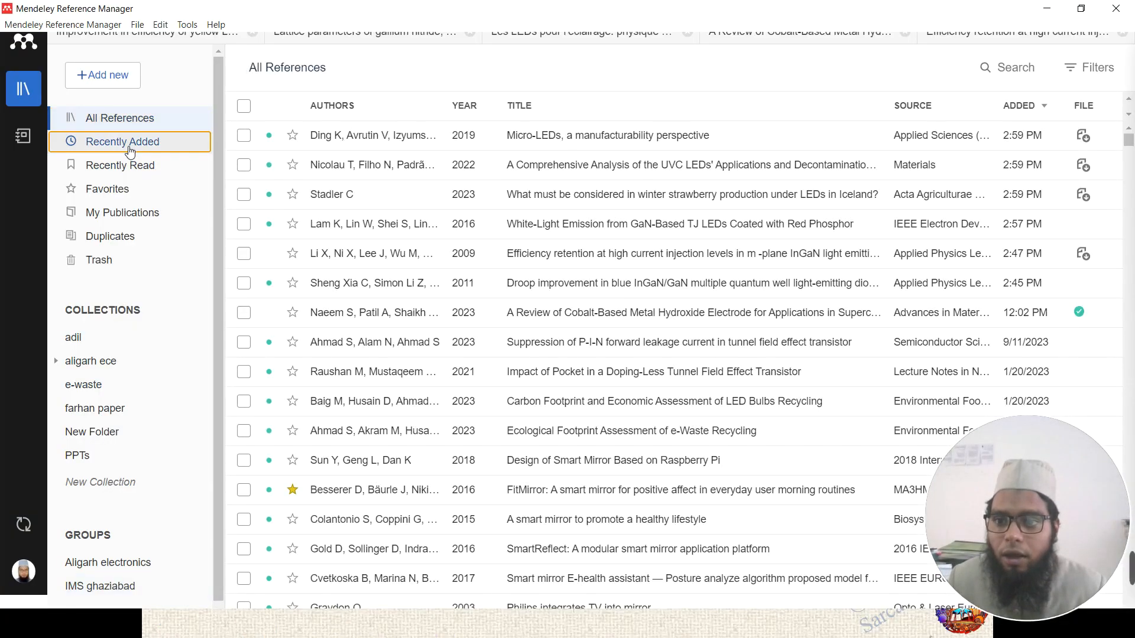
{"action": "left_click", "coordinate": [109, 118]}
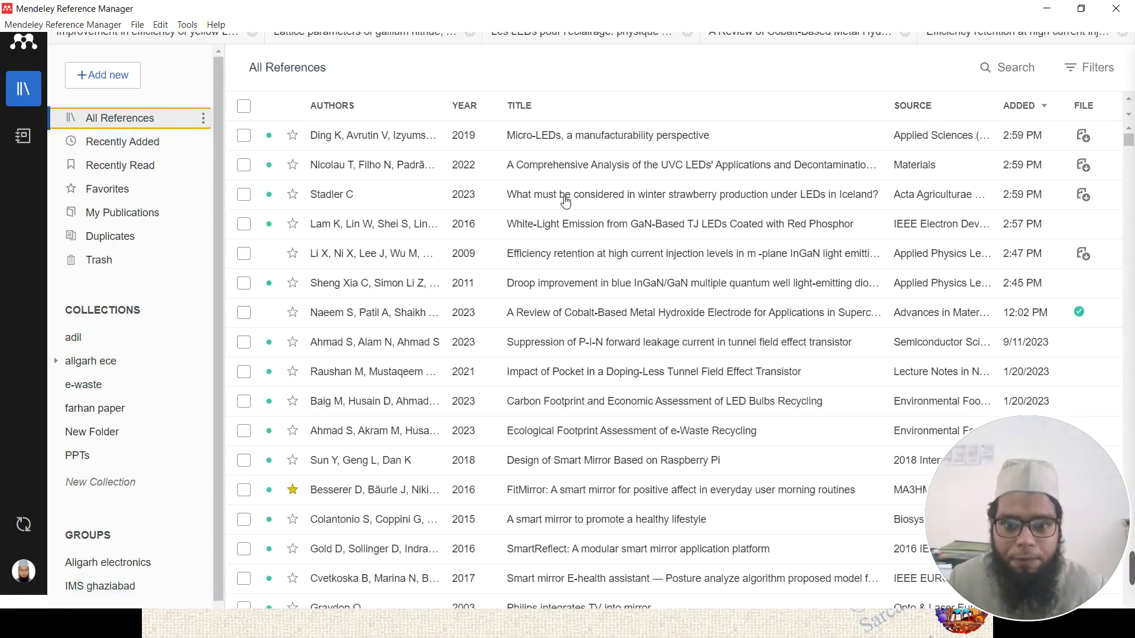
{"action": "left_click", "coordinate": [515, 203]}
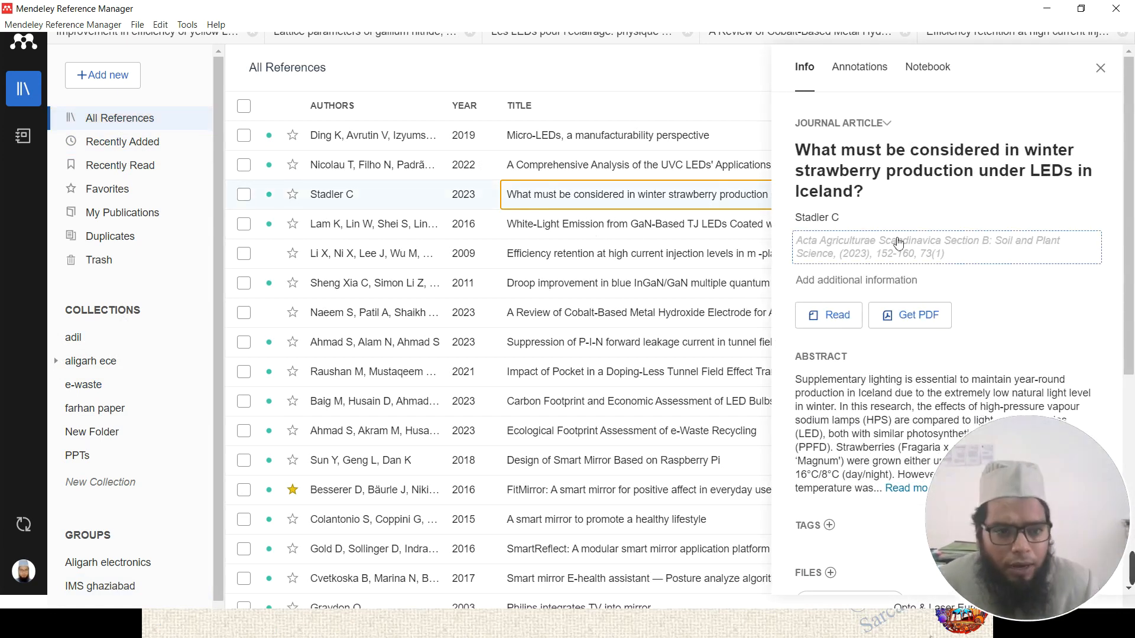
{"action": "scroll", "coordinate": [834, 266], "scroll_direction": "down", "scroll_amount": 3}
{"action": "left_click", "coordinate": [831, 304]}
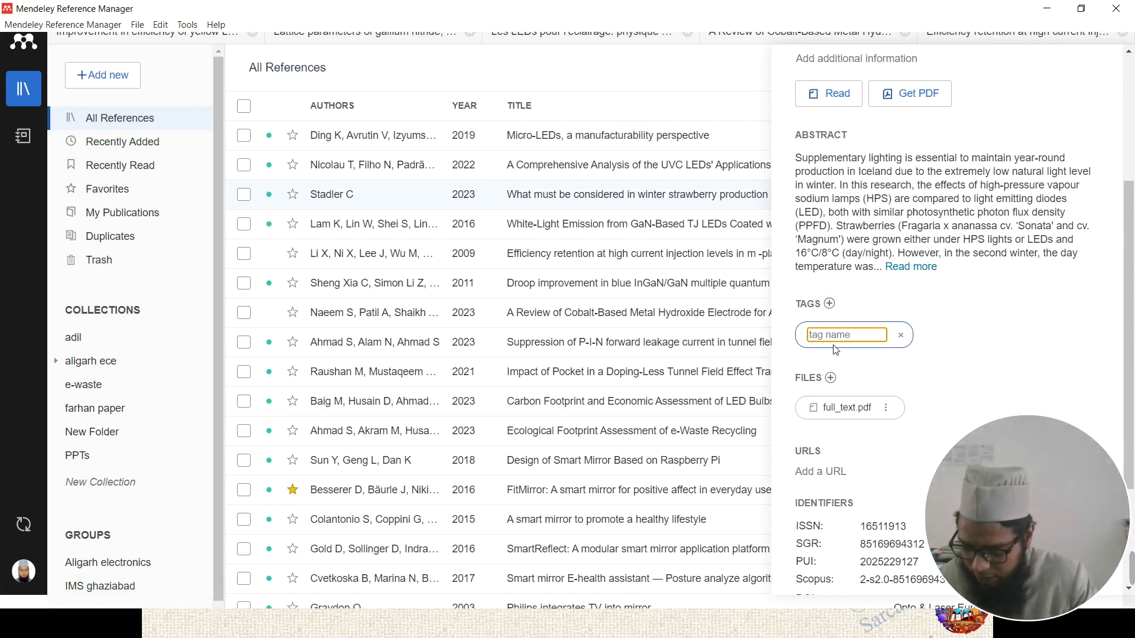
{"action": "type", "text": "IMS"}
{"action": "key", "text": "Return"}
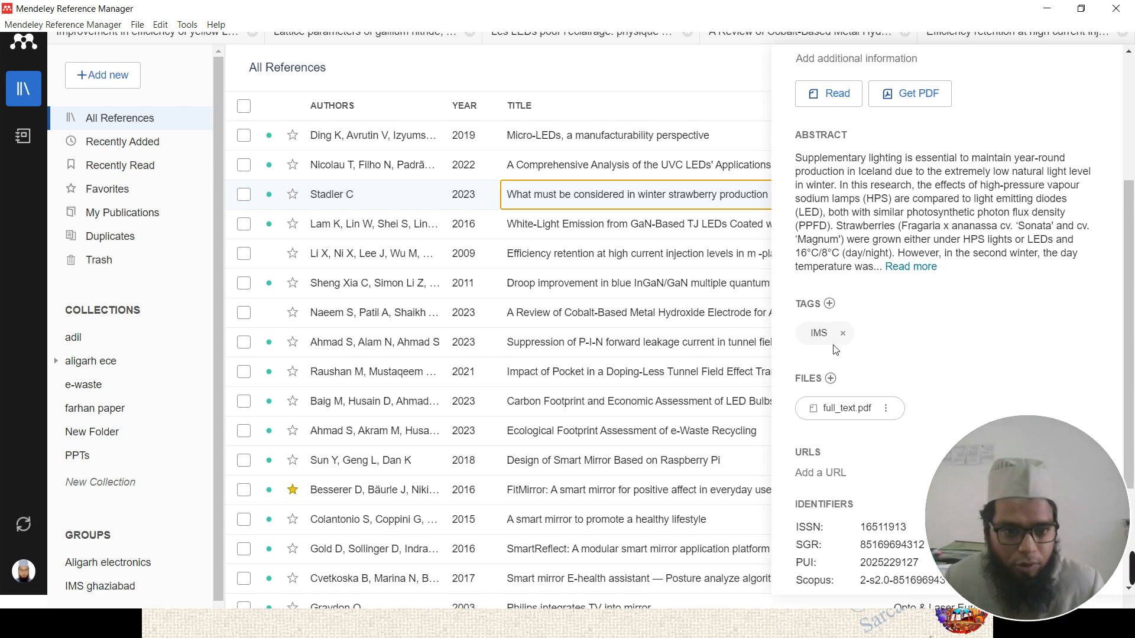
- Tag the White-Light Emission GaN paper with 'IMS' and close the details panel
{"action": "left_click", "coordinate": [638, 232]}
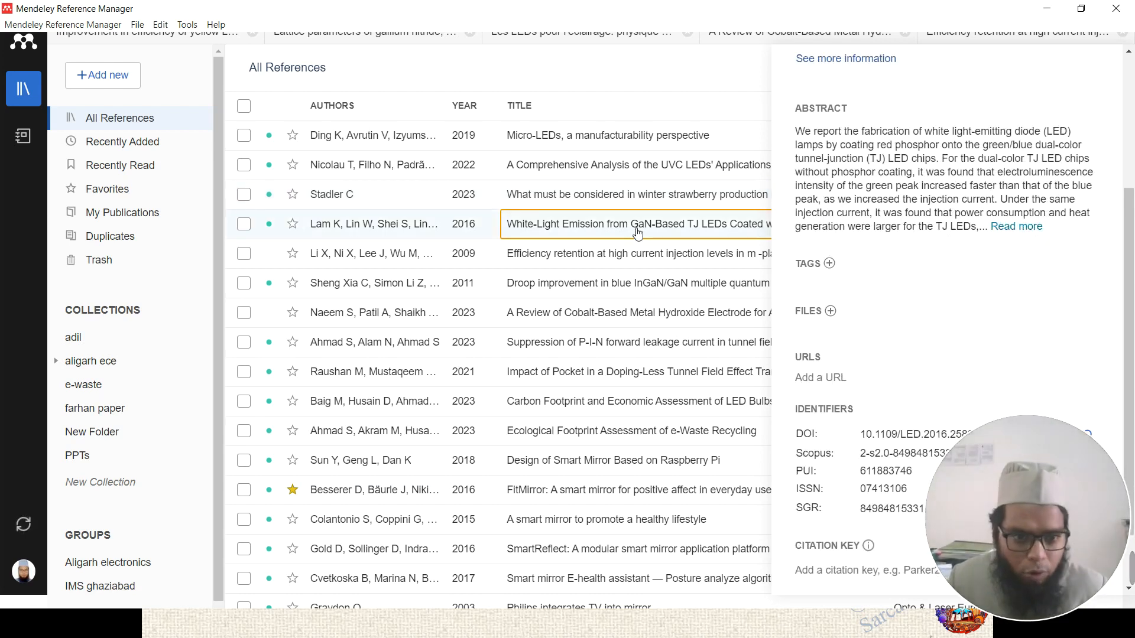
{"action": "left_click", "coordinate": [830, 263]}
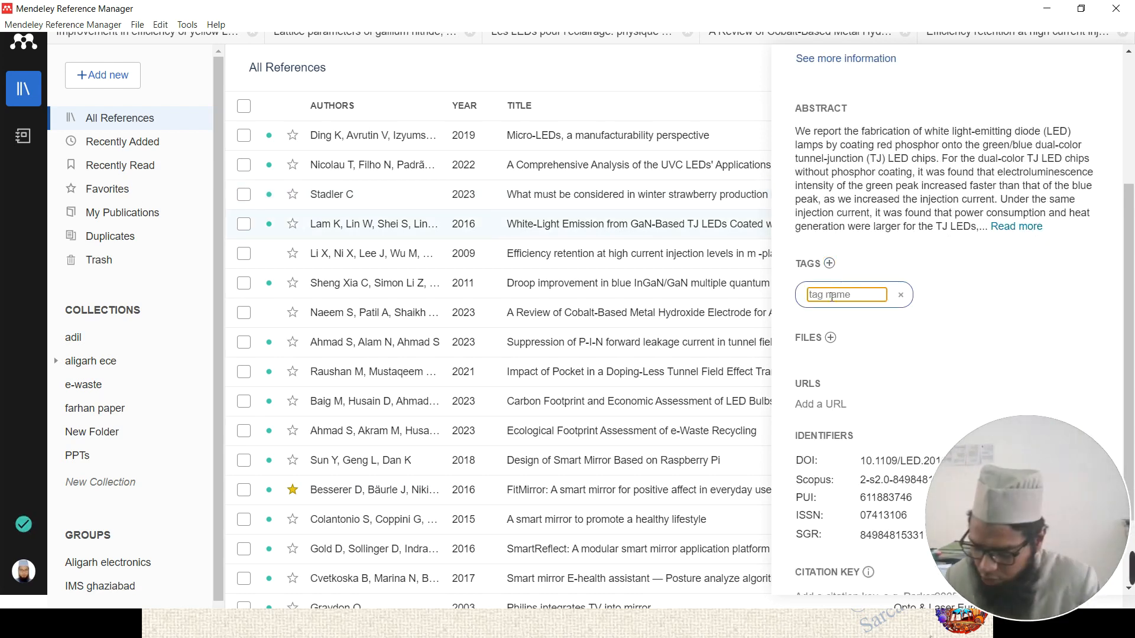
{"action": "type", "text": "IMS"}
{"action": "key", "text": "Return"}
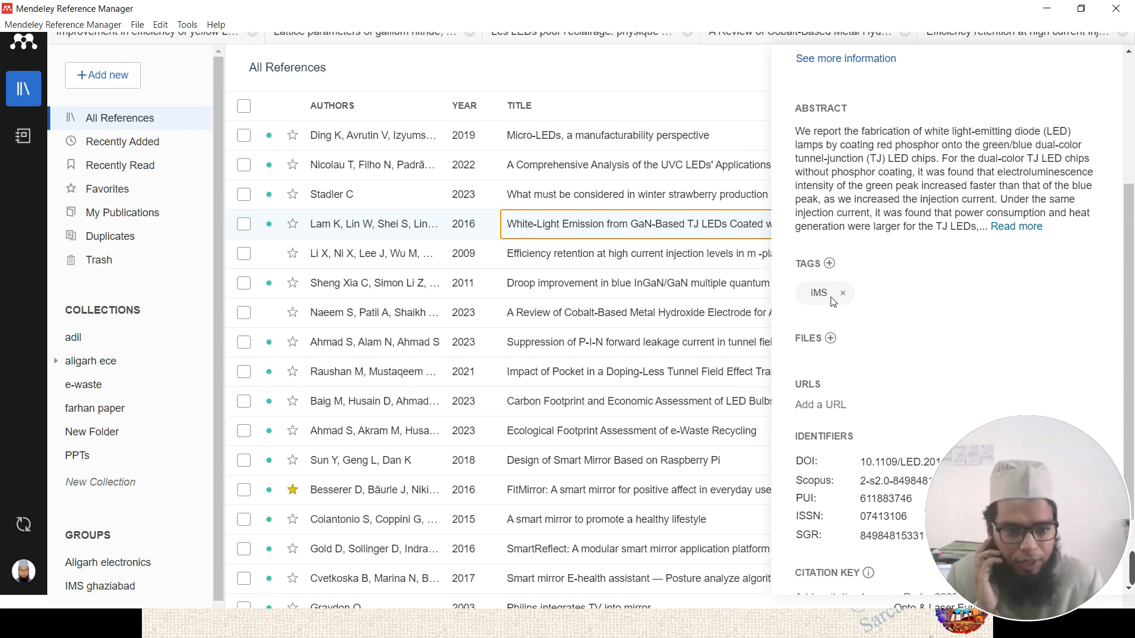
{"action": "left_click", "coordinate": [594, 201]}
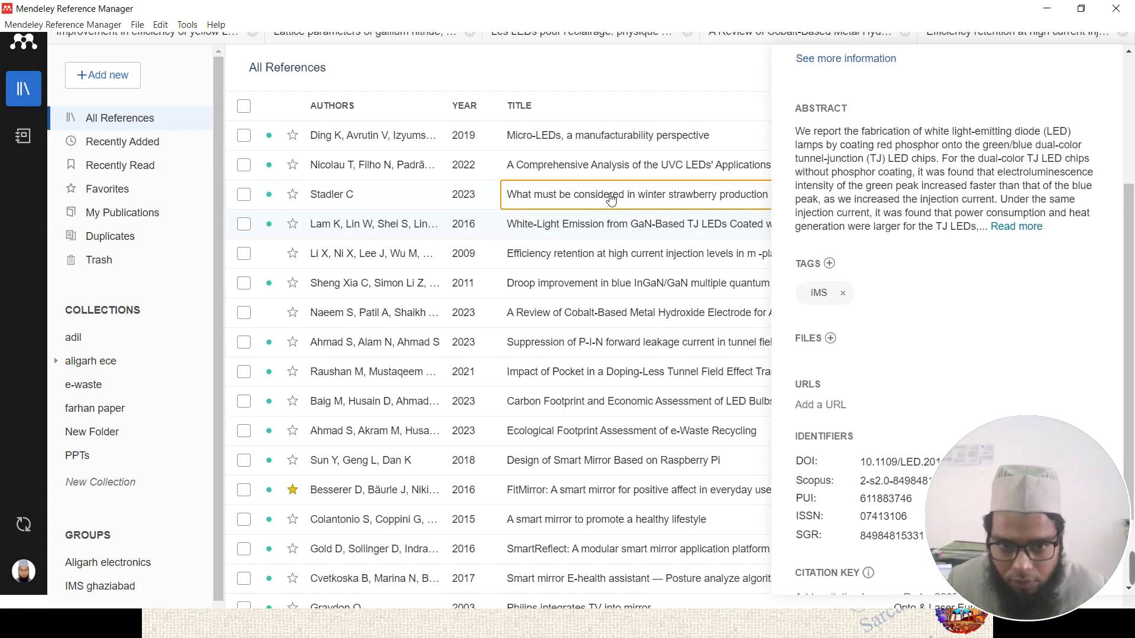
{"action": "scroll", "coordinate": [972, 65], "scroll_direction": "up", "scroll_amount": 5}
{"action": "left_click", "coordinate": [1106, 69]}
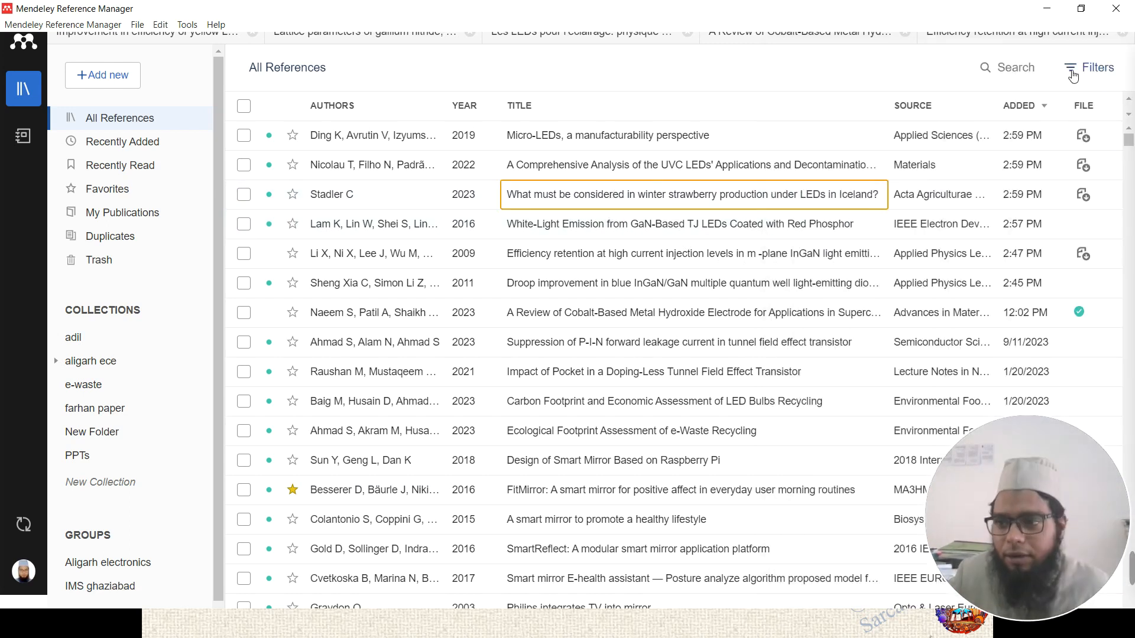
- Filter the library by the 'IMS' tag, then by 'point', clearing each filter afterwards
{"action": "left_click", "coordinate": [1075, 81]}
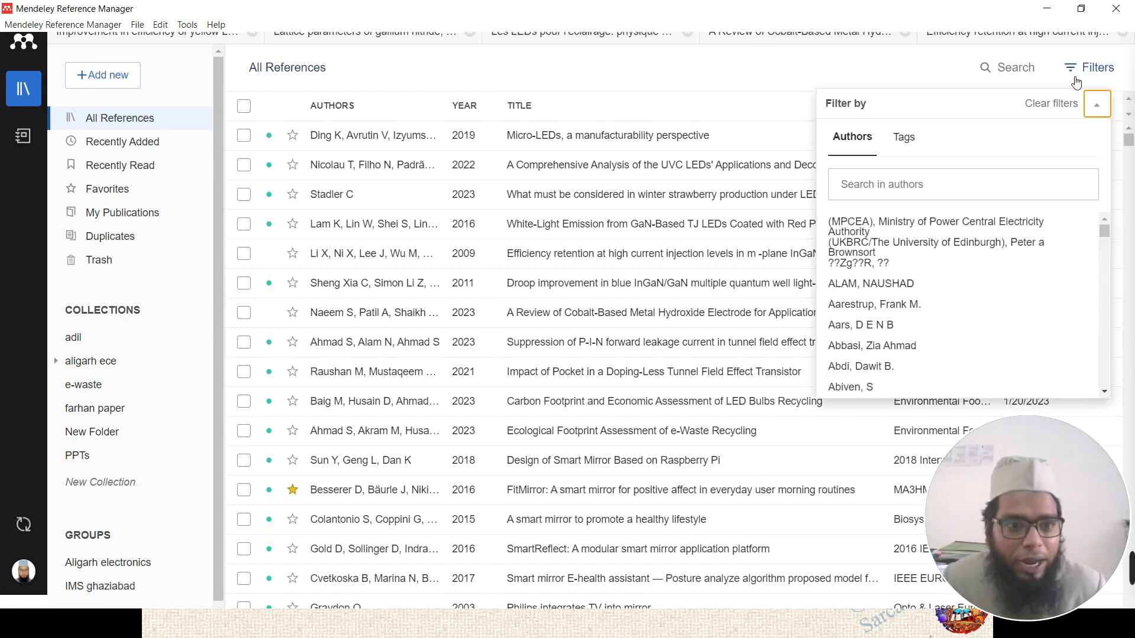
{"action": "left_click", "coordinate": [1098, 71]}
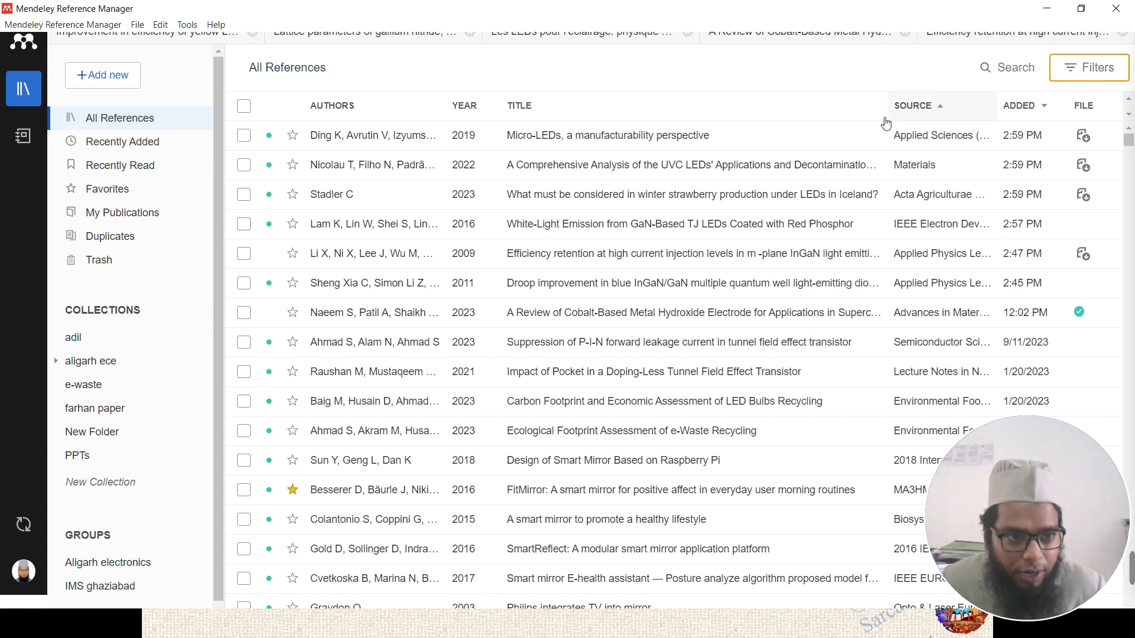
{"action": "left_click", "coordinate": [1093, 69]}
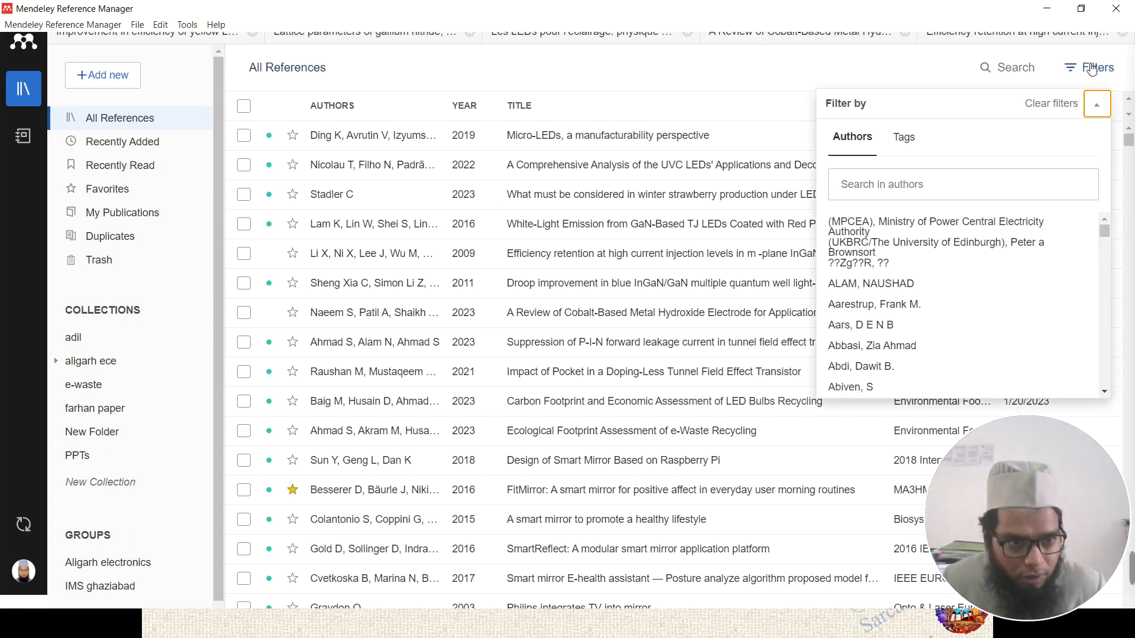
{"action": "left_click", "coordinate": [914, 138]}
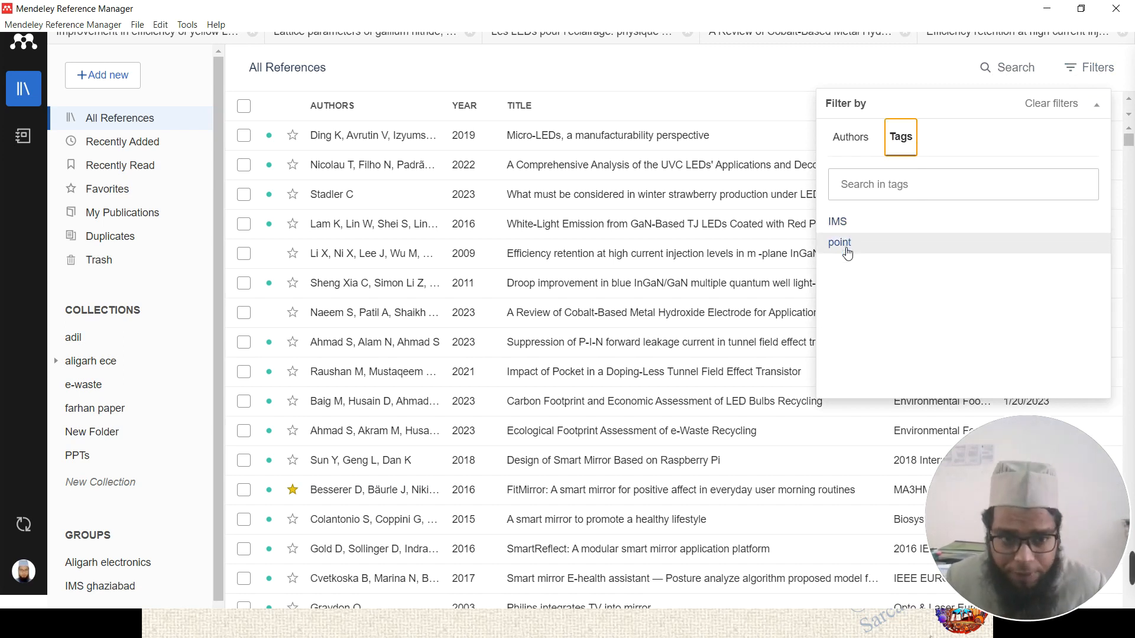
{"action": "left_click", "coordinate": [846, 223]}
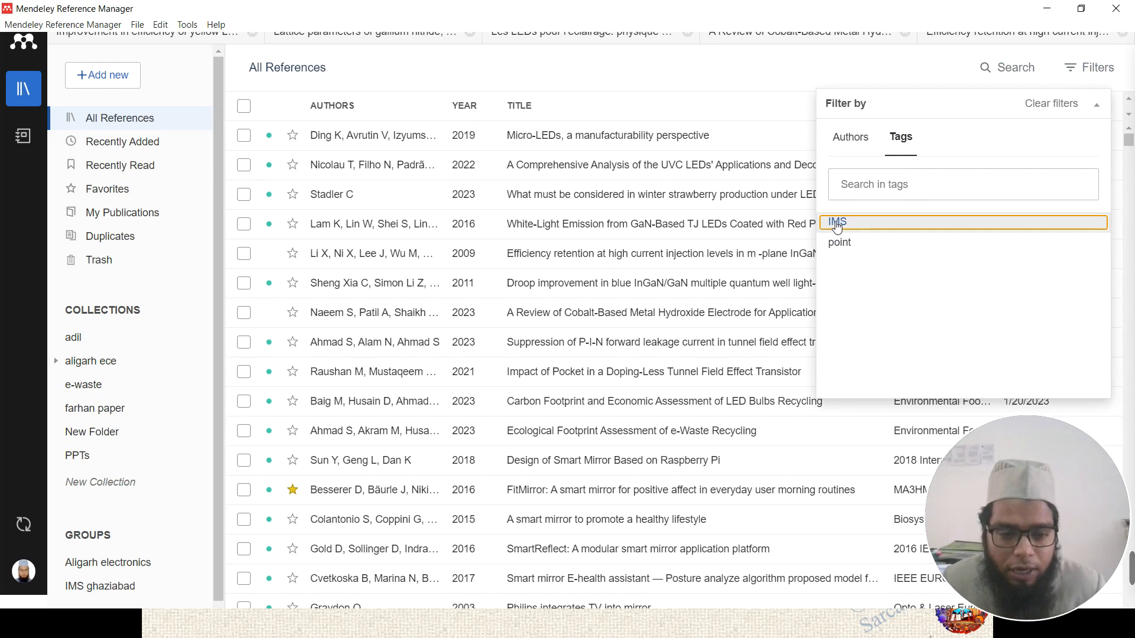
{"action": "left_click", "coordinate": [838, 223]}
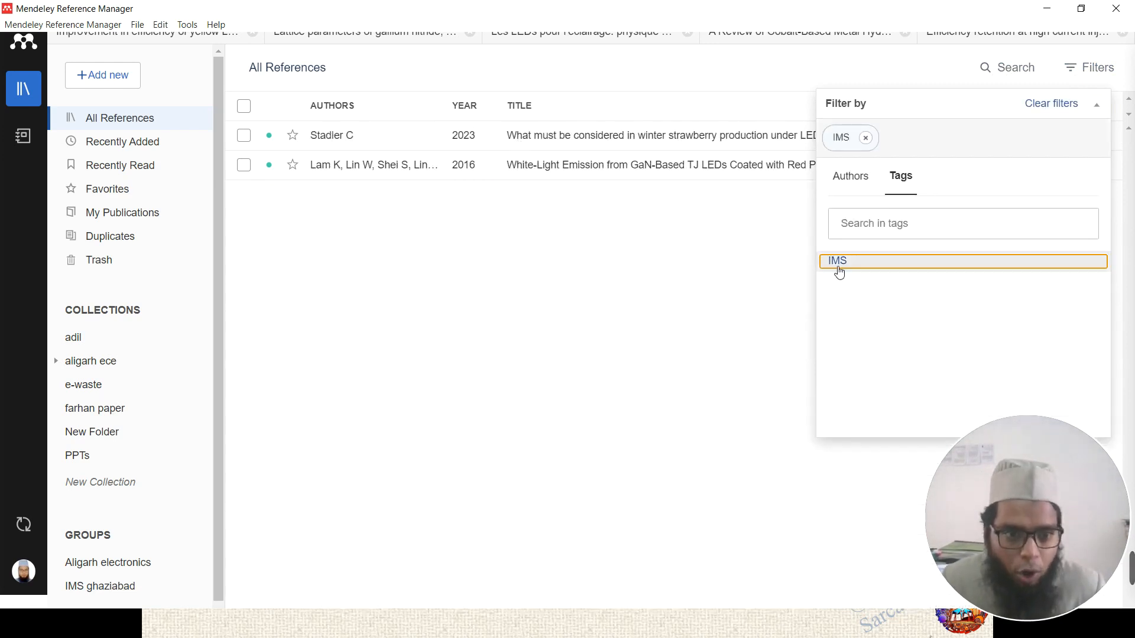
{"action": "left_click", "coordinate": [861, 300]}
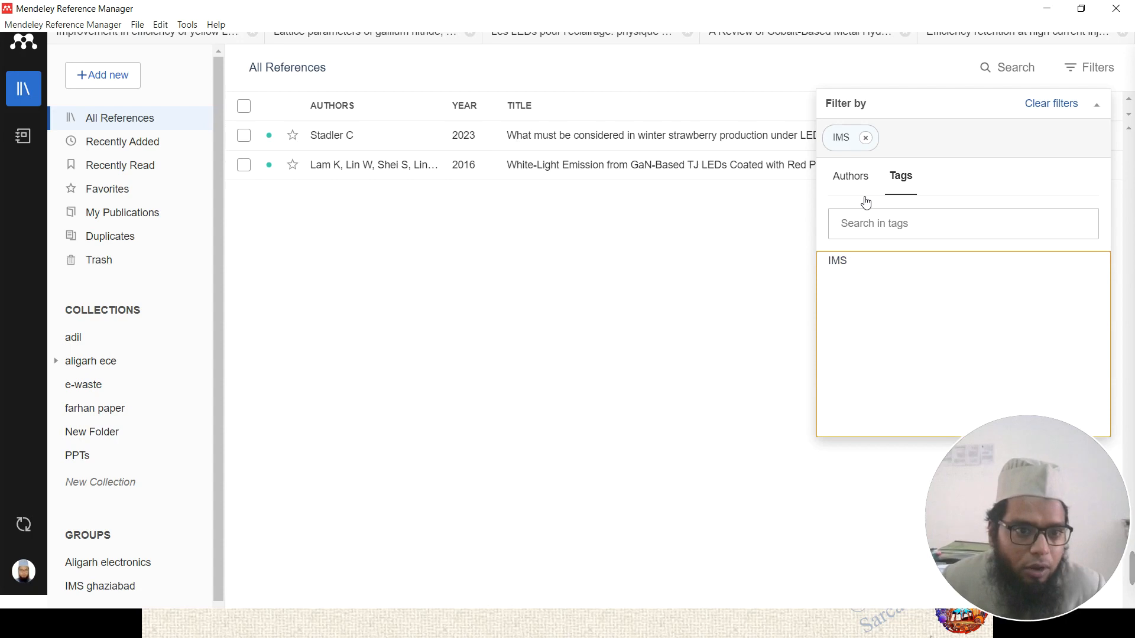
{"action": "left_click", "coordinate": [867, 139]}
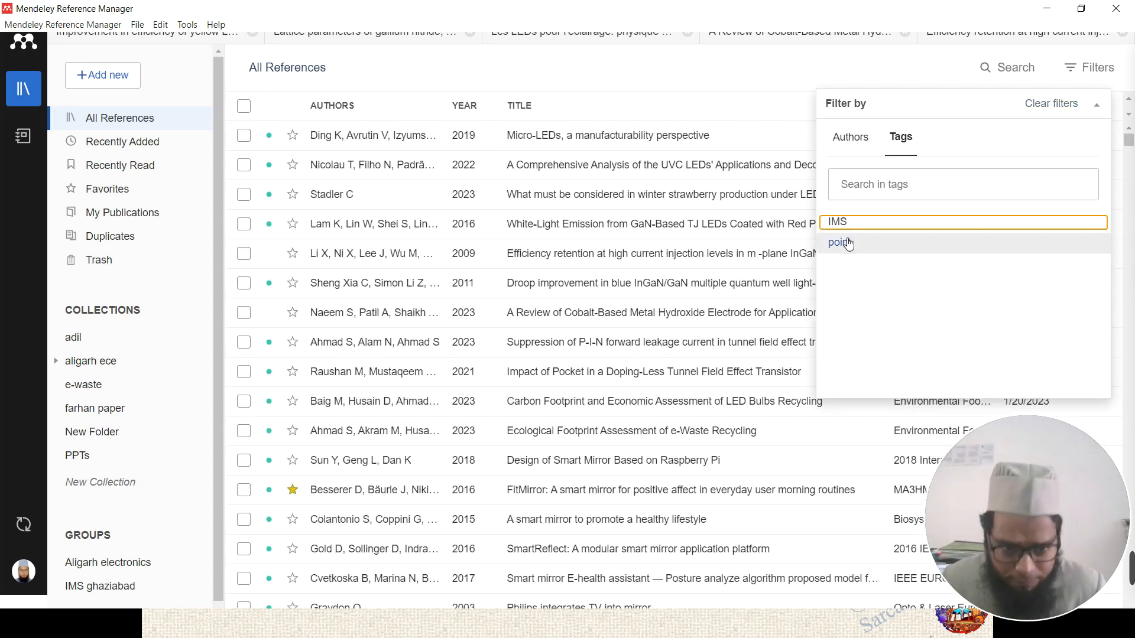
{"action": "left_click", "coordinate": [850, 246]}
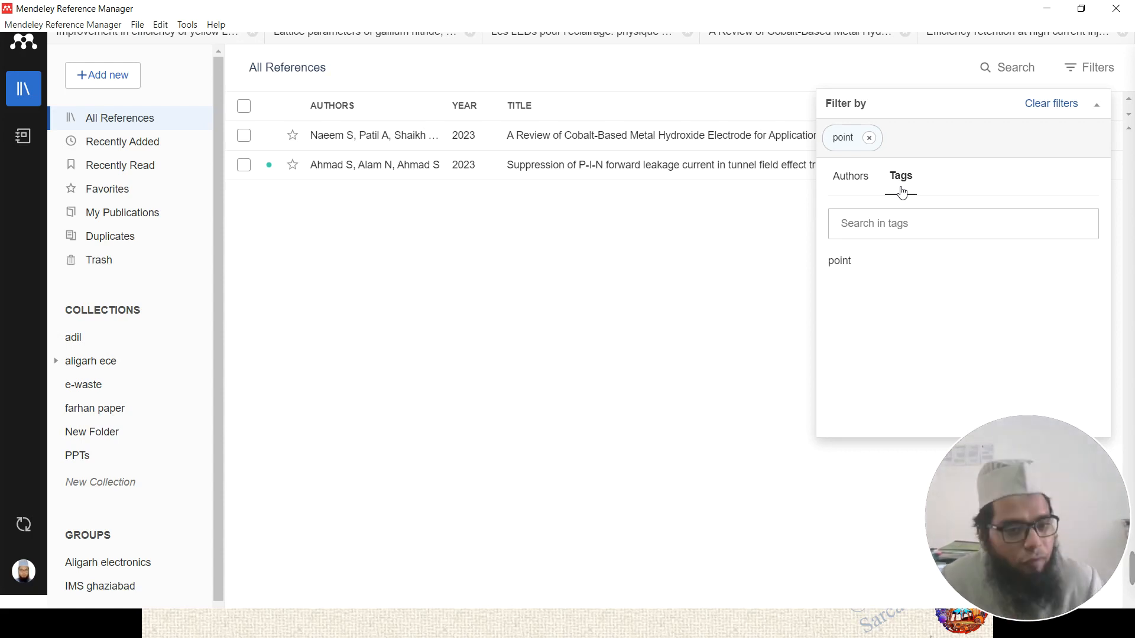
{"action": "left_click", "coordinate": [869, 138]}
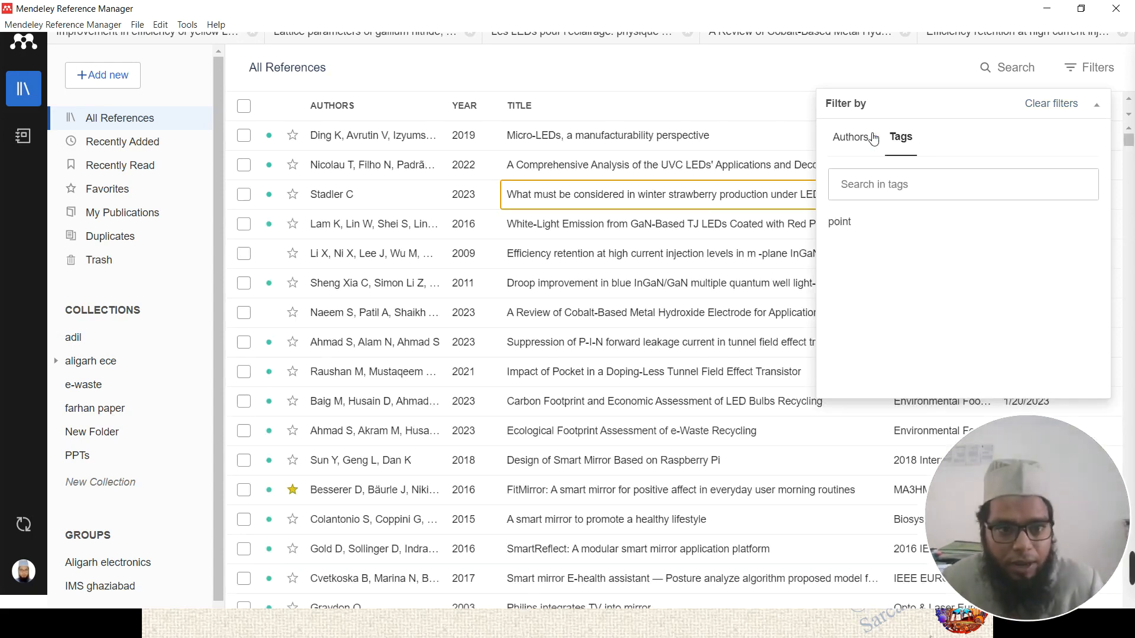
- Add a 'point' tag next to 'IMS' on the White-Light Emission from GaN-Based TJ LEDs reference
{"action": "left_click", "coordinate": [581, 239]}
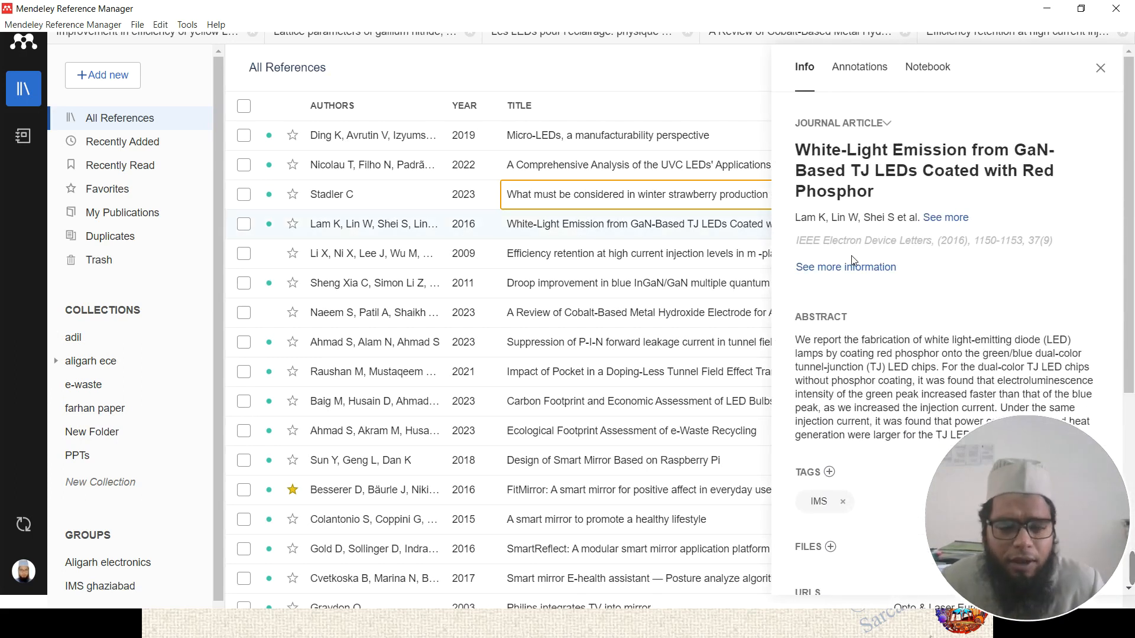
{"action": "scroll", "coordinate": [872, 280], "scroll_direction": "down", "scroll_amount": 5}
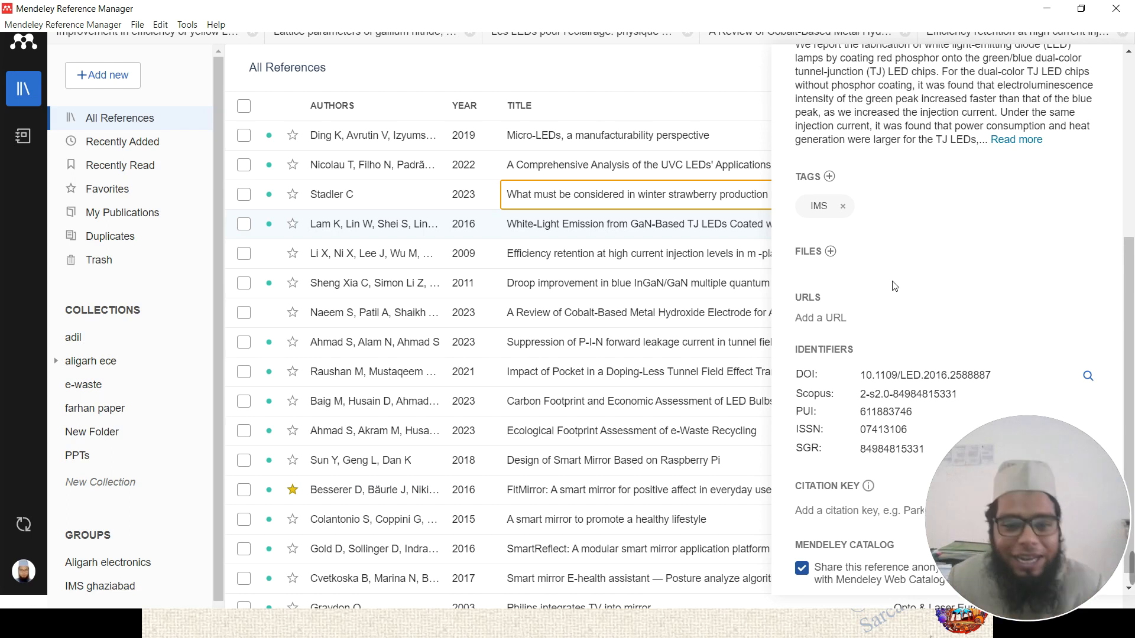
{"action": "left_click", "coordinate": [868, 213]}
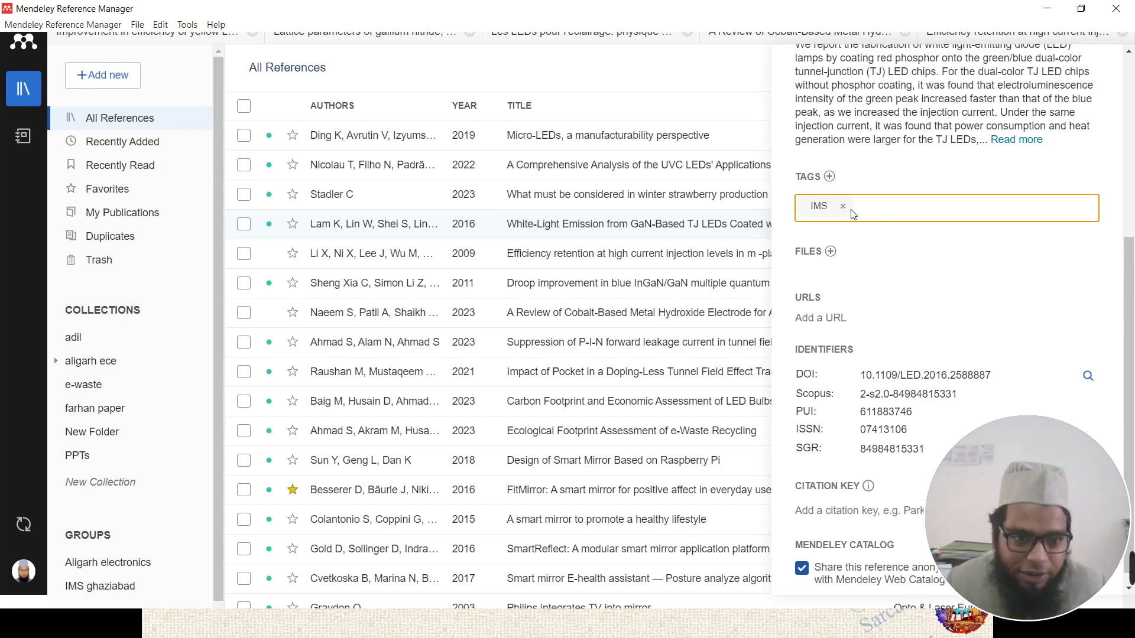
{"action": "left_click", "coordinate": [830, 177]}
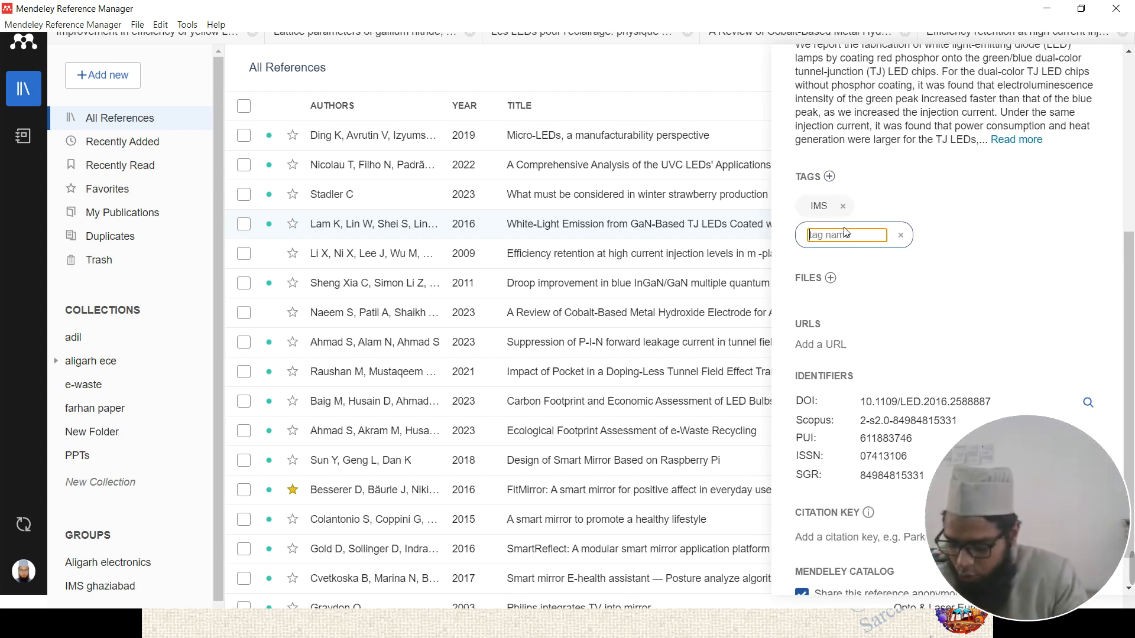
{"action": "type", "text": "Point"}
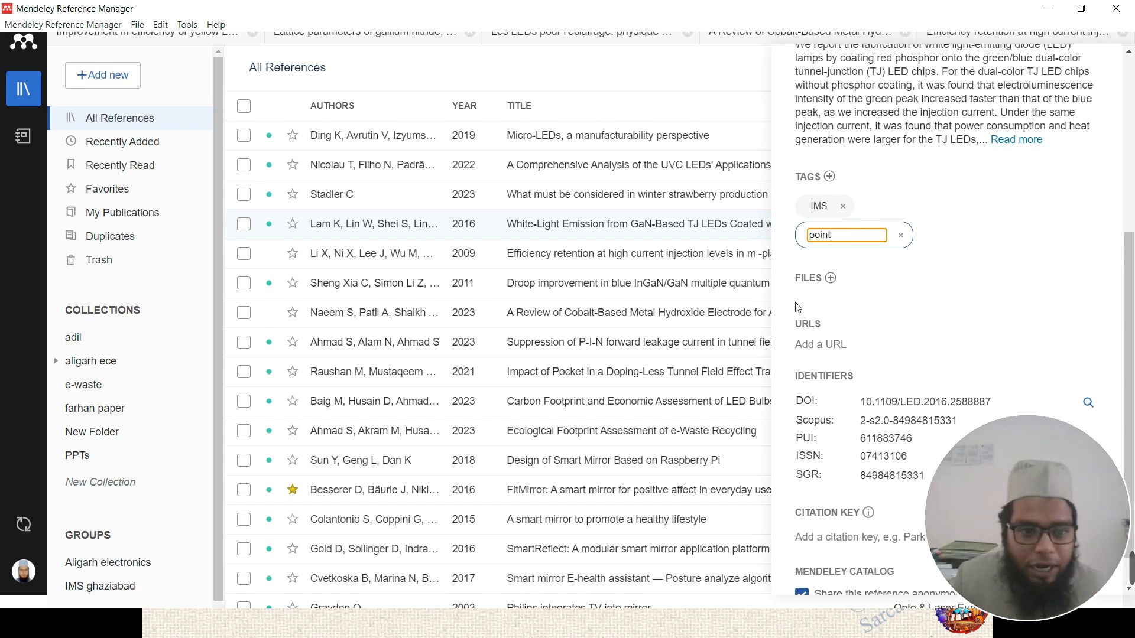
{"action": "key", "text": "Return"}
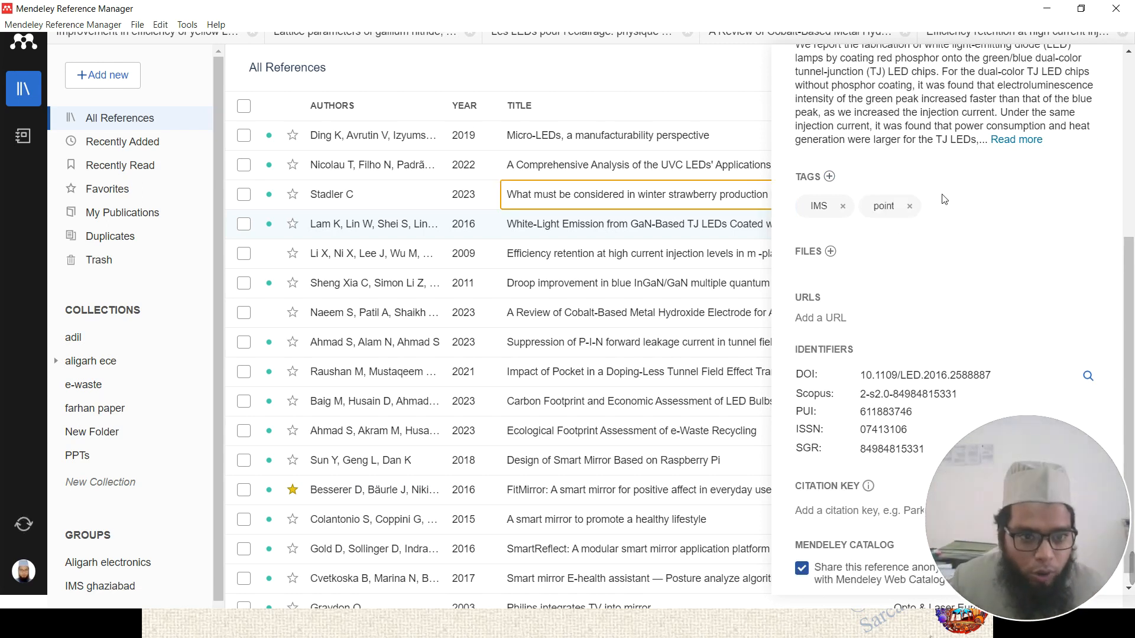
{"action": "scroll", "coordinate": [863, 98], "scroll_direction": "up", "scroll_amount": 5}
{"action": "left_click", "coordinate": [1101, 68]}
{"action": "left_click", "coordinate": [1099, 74]}
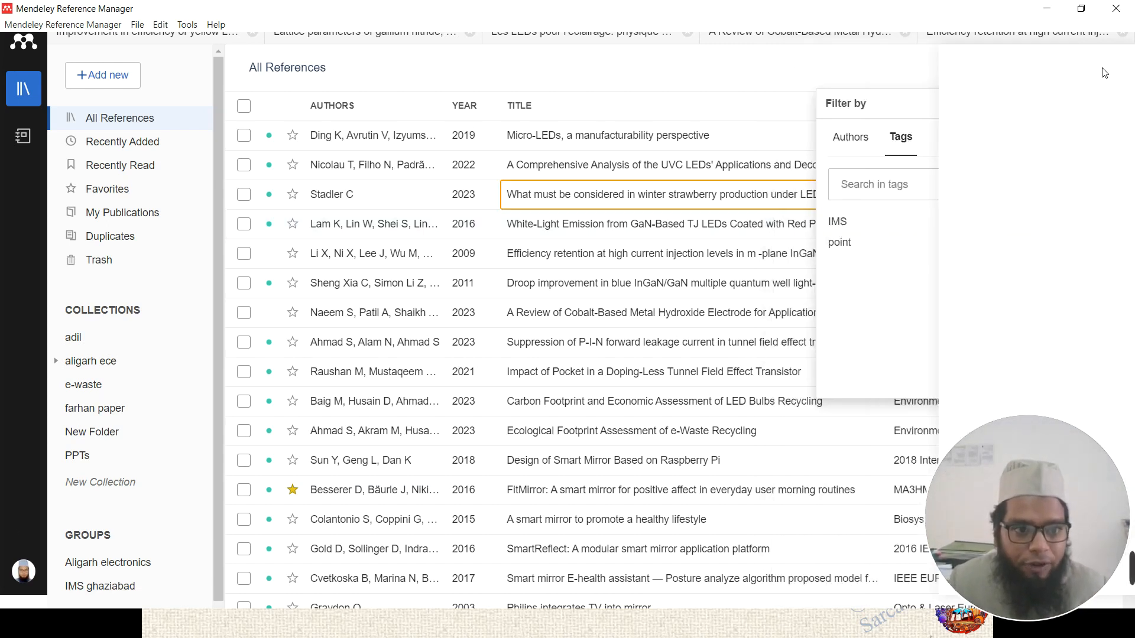
{"action": "left_click", "coordinate": [1098, 74]}
{"action": "left_click", "coordinate": [1096, 77]}
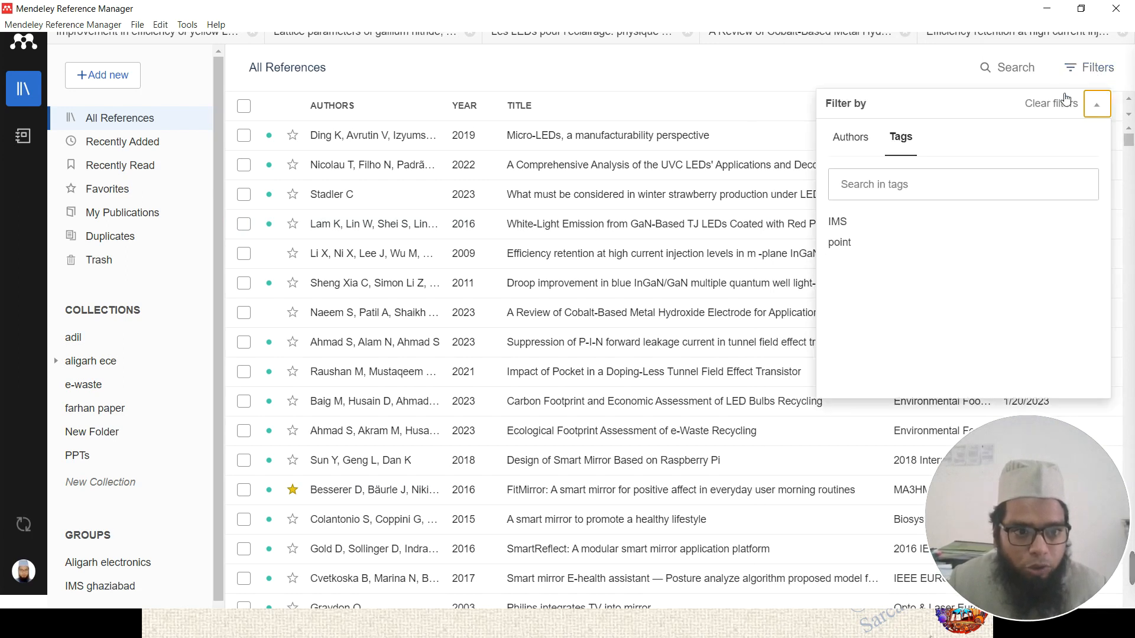
{"action": "left_click", "coordinate": [840, 243]}
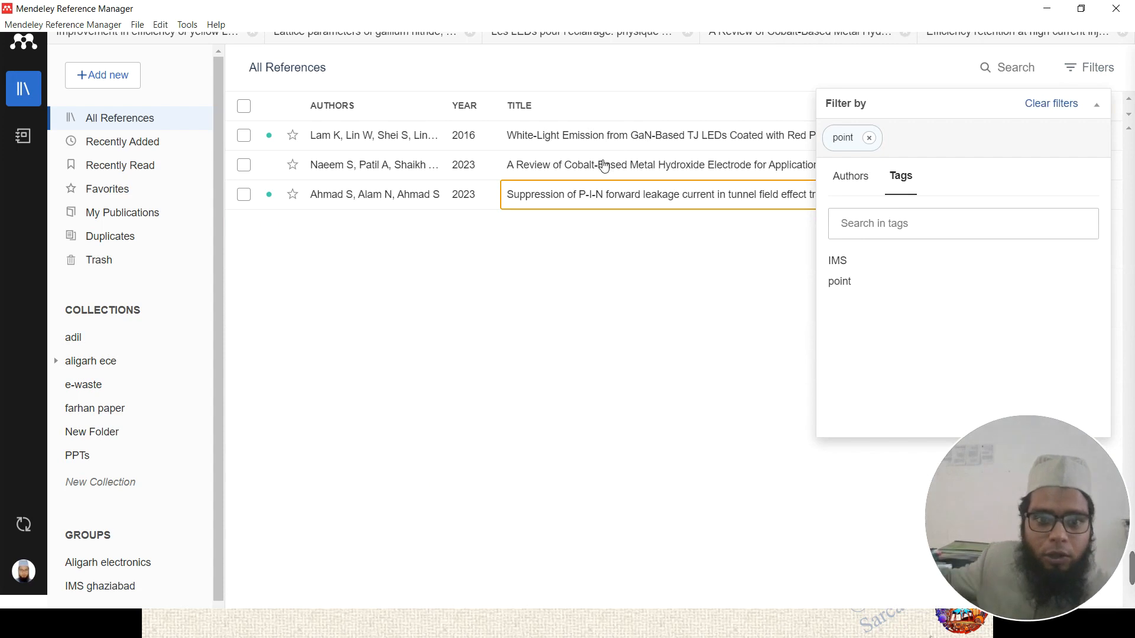
{"action": "left_click", "coordinate": [843, 265]}
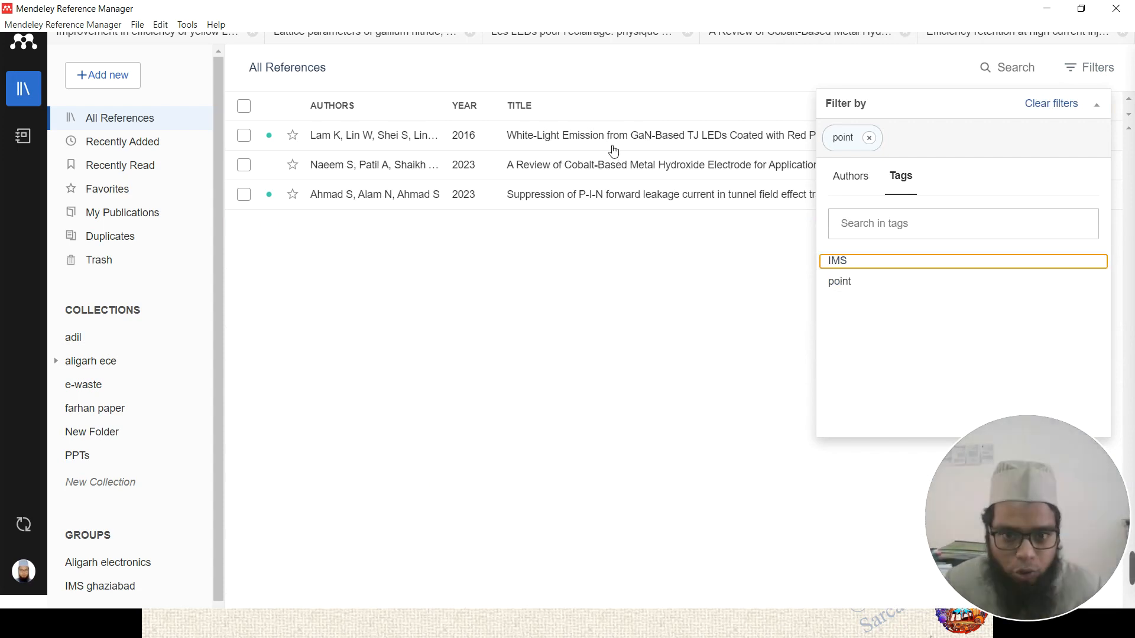
{"action": "left_click", "coordinate": [837, 283]}
{"action": "left_click", "coordinate": [837, 283]}
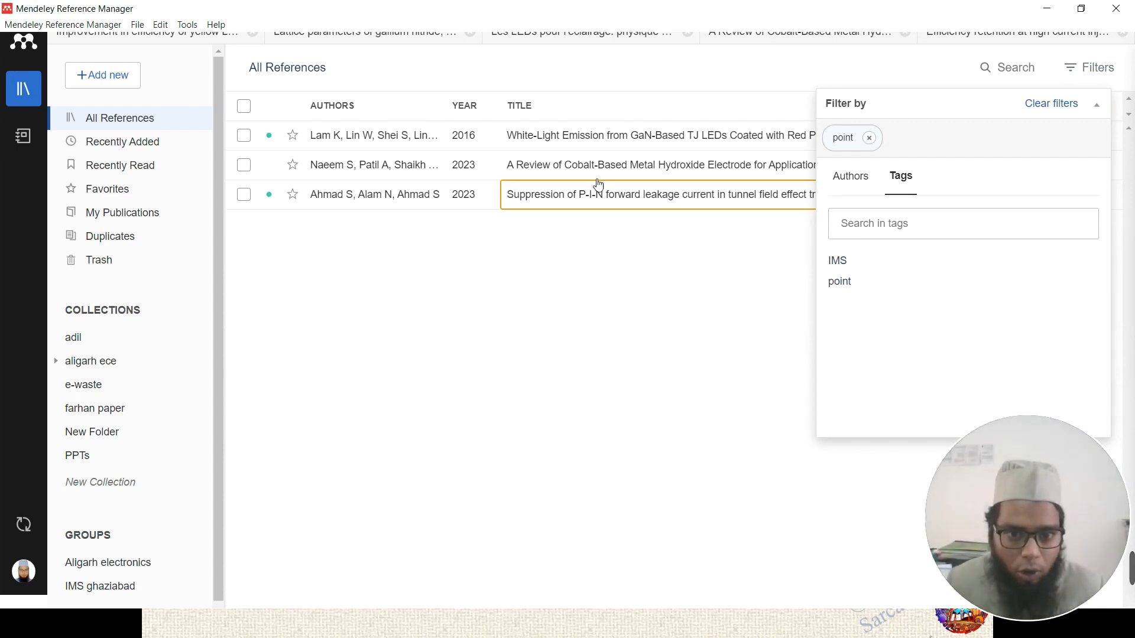
{"action": "left_click", "coordinate": [837, 262]}
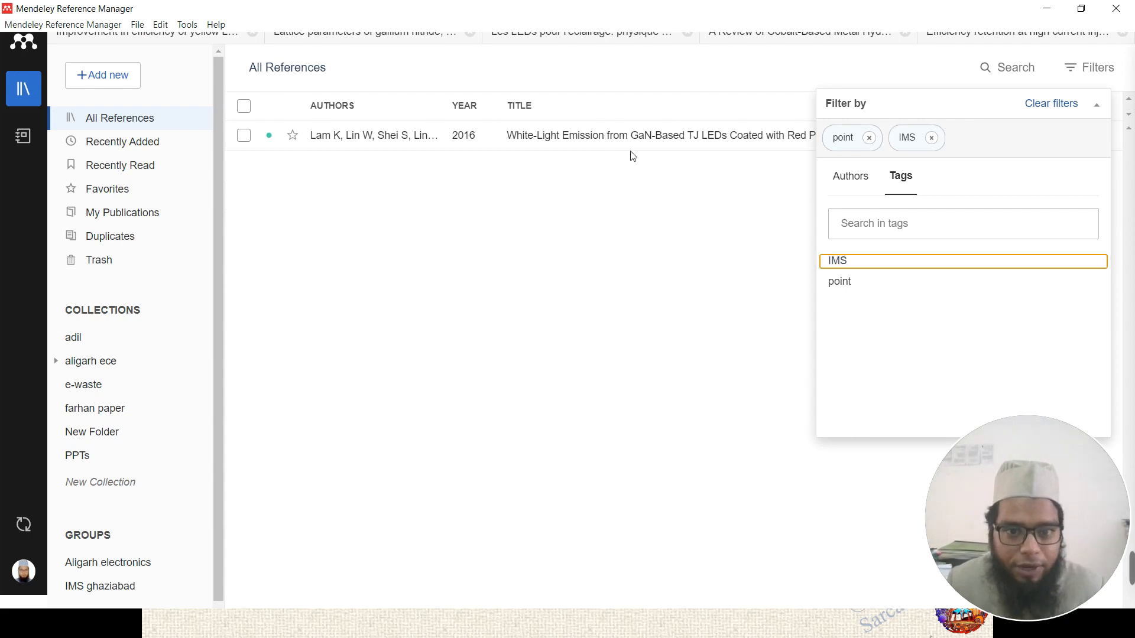
{"action": "left_click", "coordinate": [728, 245]}
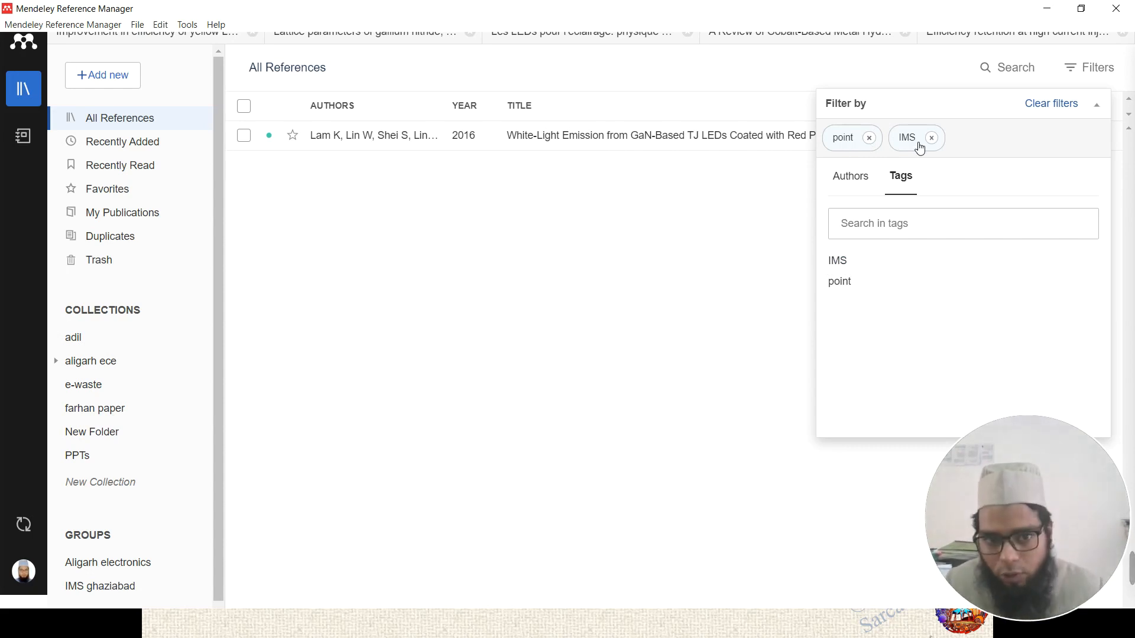
{"action": "left_click", "coordinate": [870, 138]}
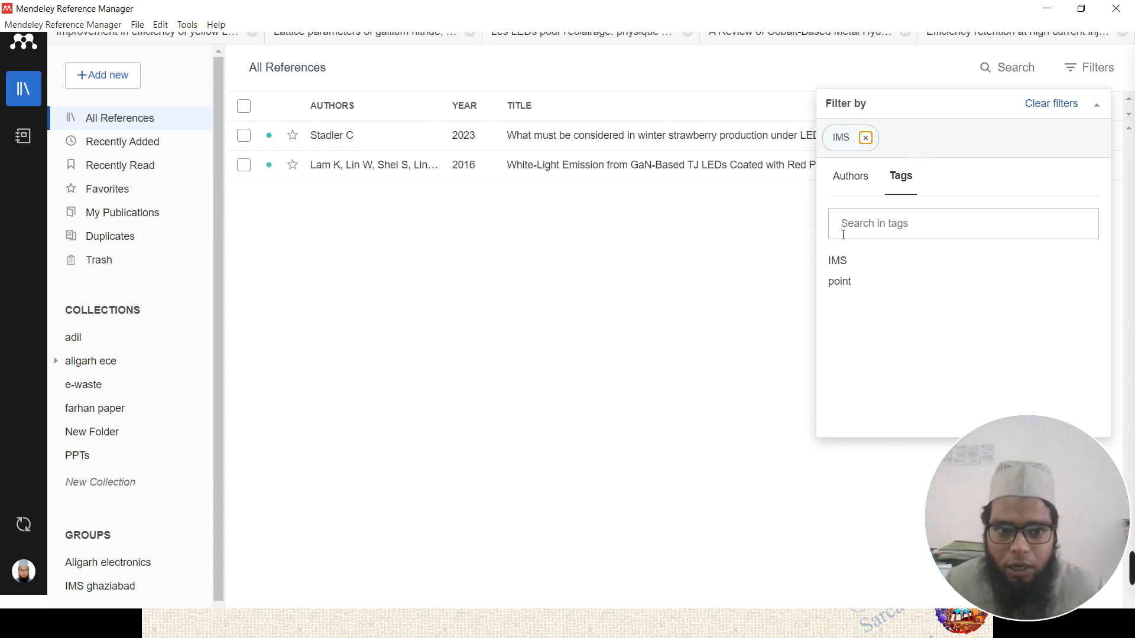
{"action": "left_click", "coordinate": [866, 138]}
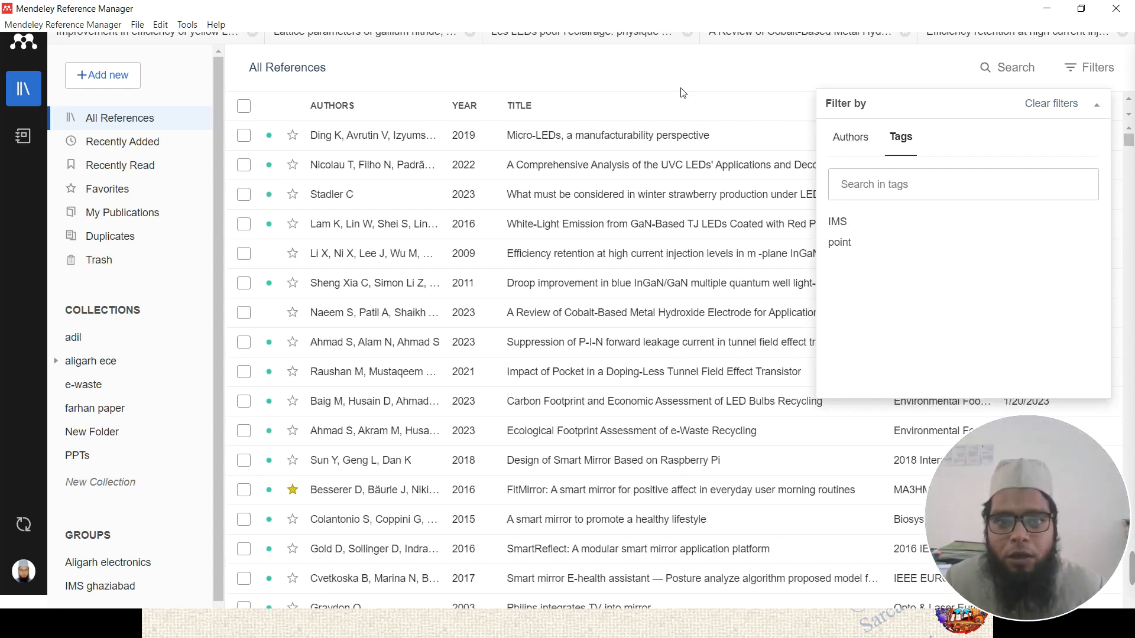
- Collapse the filters and review the Droop improvement and White-Light Emission references' tags before returning to the slideshow
{"action": "left_click", "coordinate": [1094, 105]}
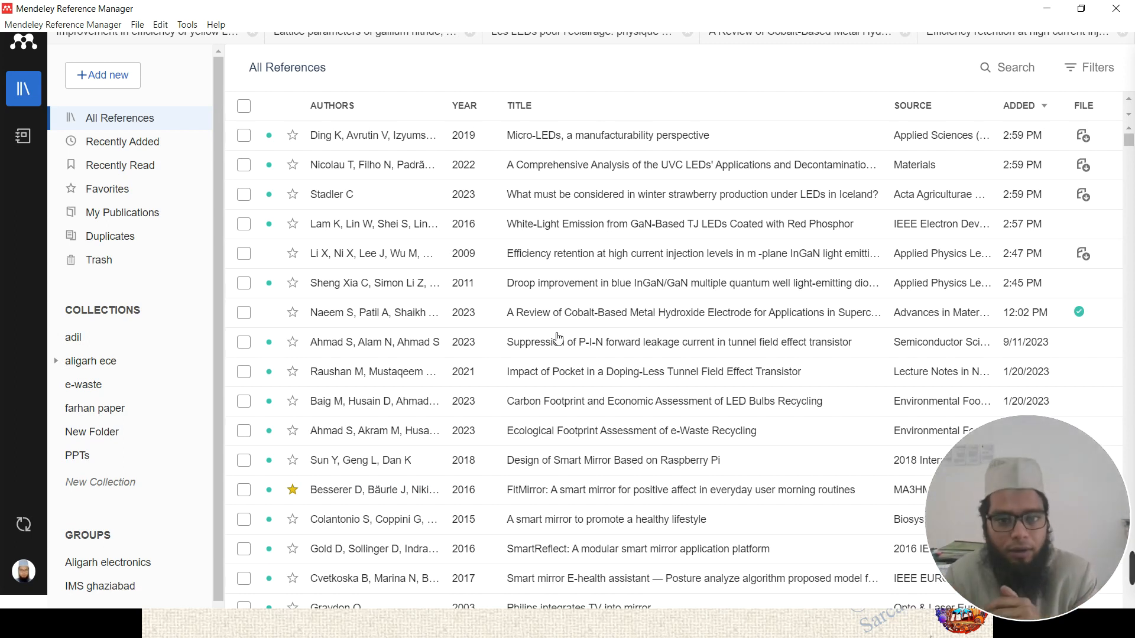
{"action": "left_click", "coordinate": [584, 294]}
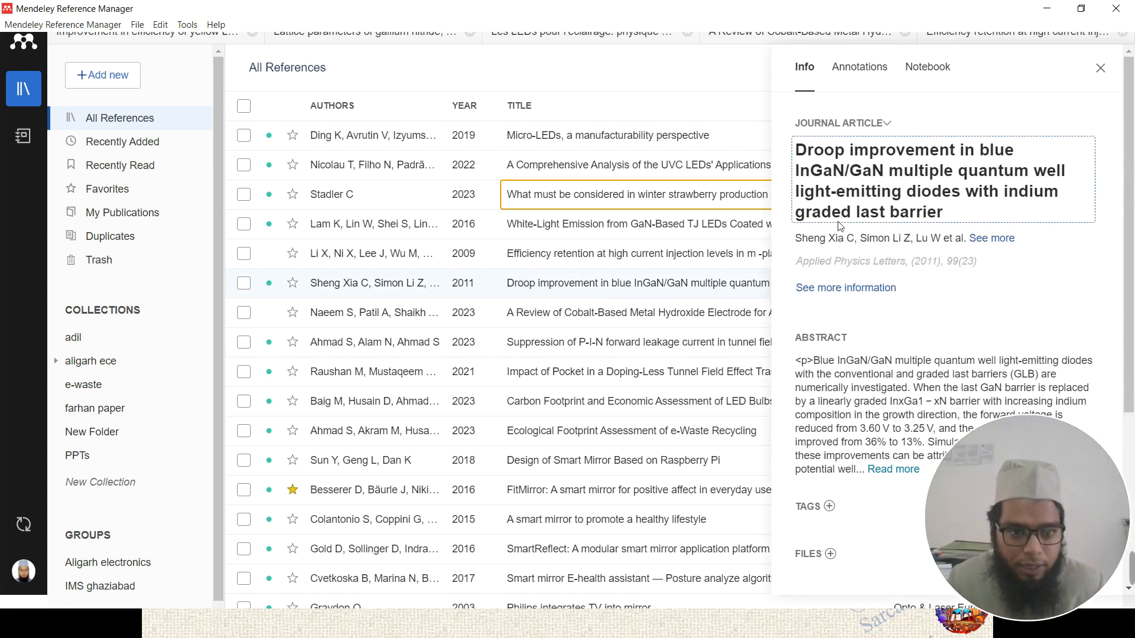
{"action": "scroll", "coordinate": [841, 226], "scroll_direction": "down", "scroll_amount": 4}
{"action": "scroll", "coordinate": [843, 298], "scroll_direction": "up", "scroll_amount": 4}
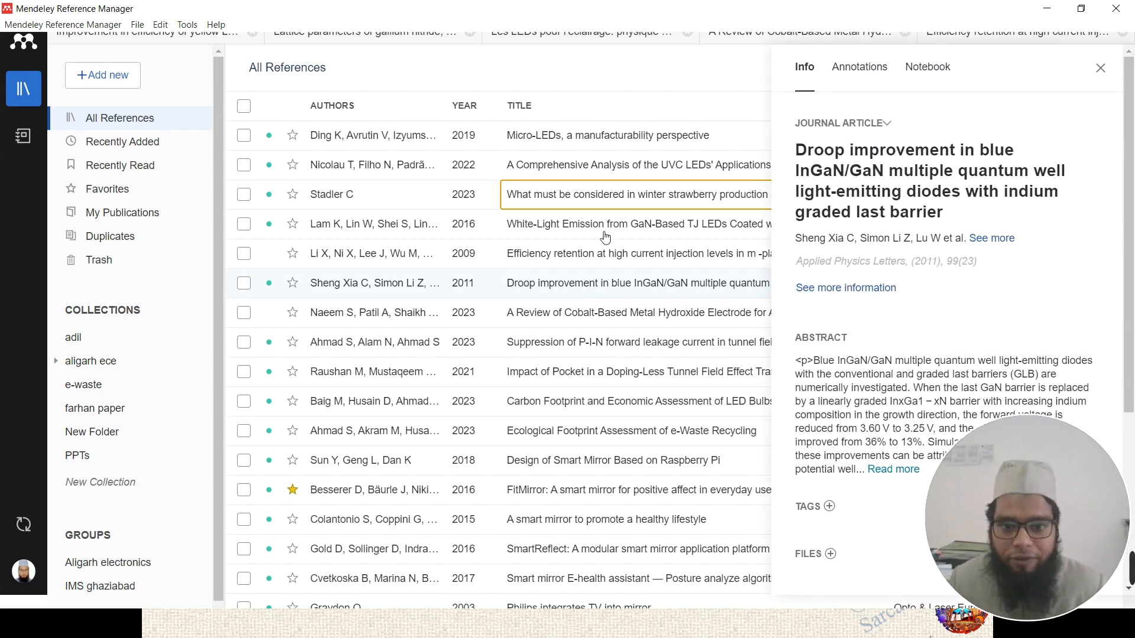
{"action": "left_click", "coordinate": [606, 237]}
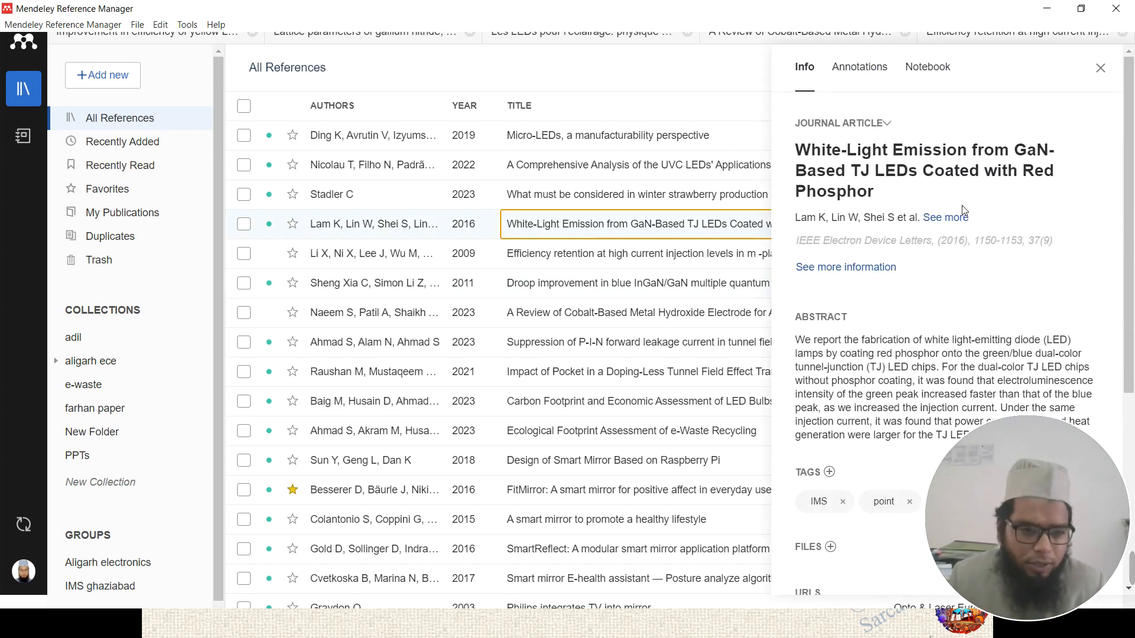
{"action": "scroll", "coordinate": [900, 272], "scroll_direction": "down", "scroll_amount": 3}
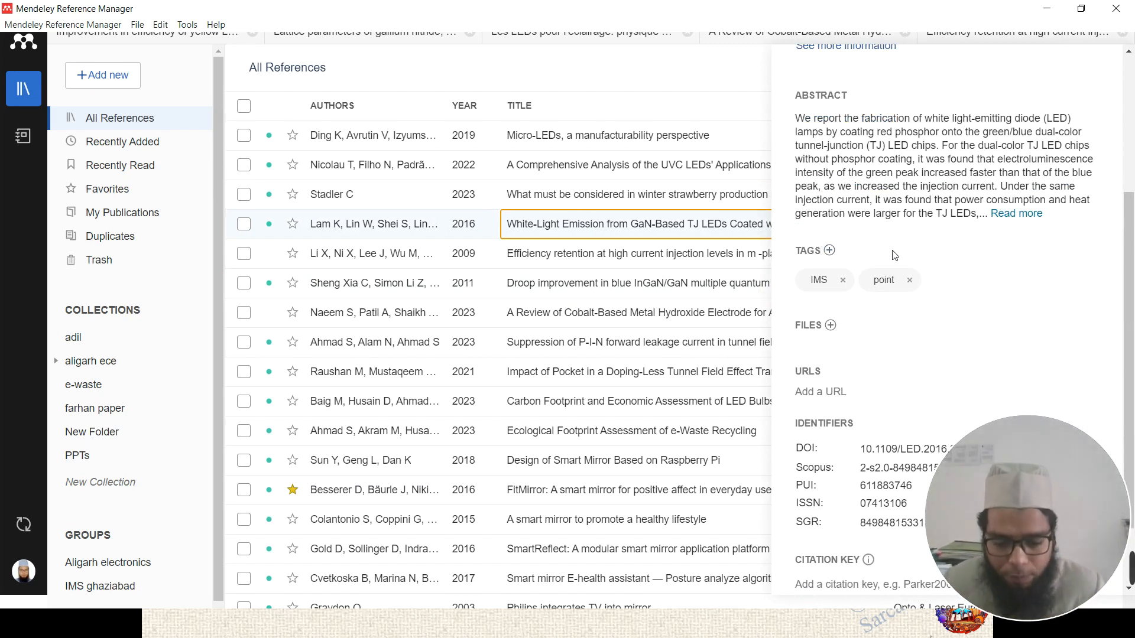
{"action": "left_click", "coordinate": [430, 631]}
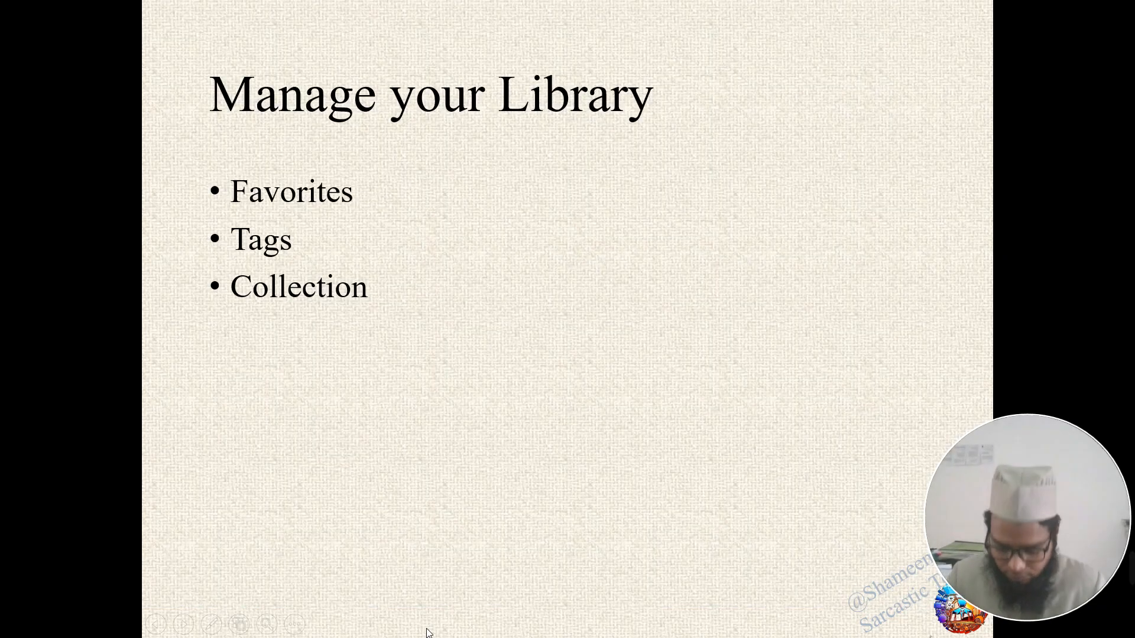
- Advance the slideshow through the Groups slide to the Notes slide
{"action": "left_click", "coordinate": [429, 632]}
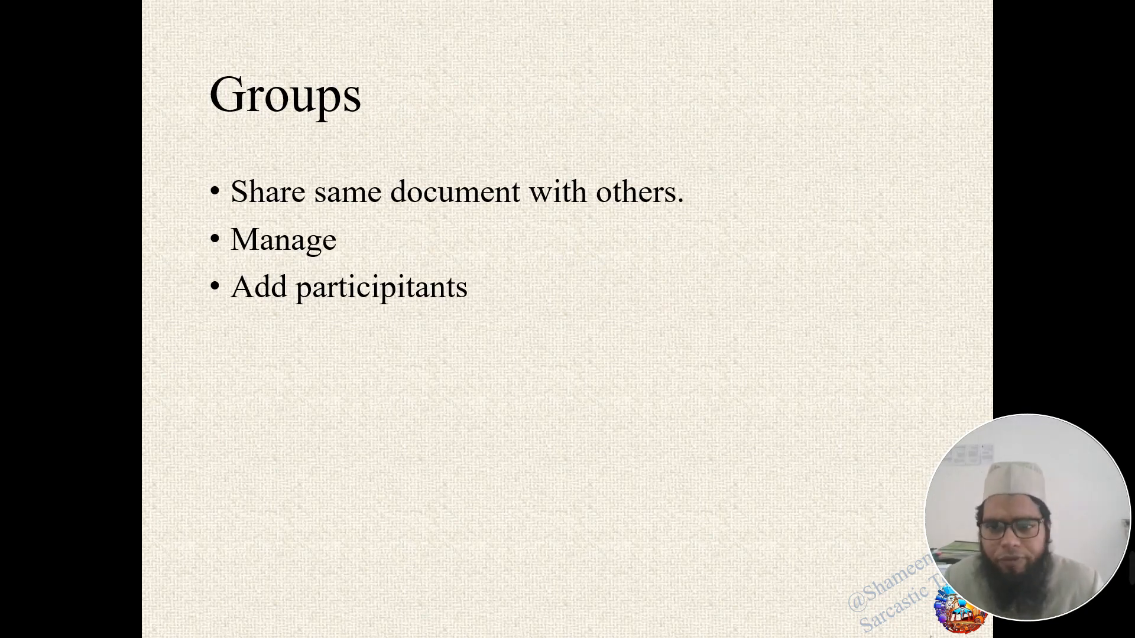
{"action": "key", "text": "Right"}
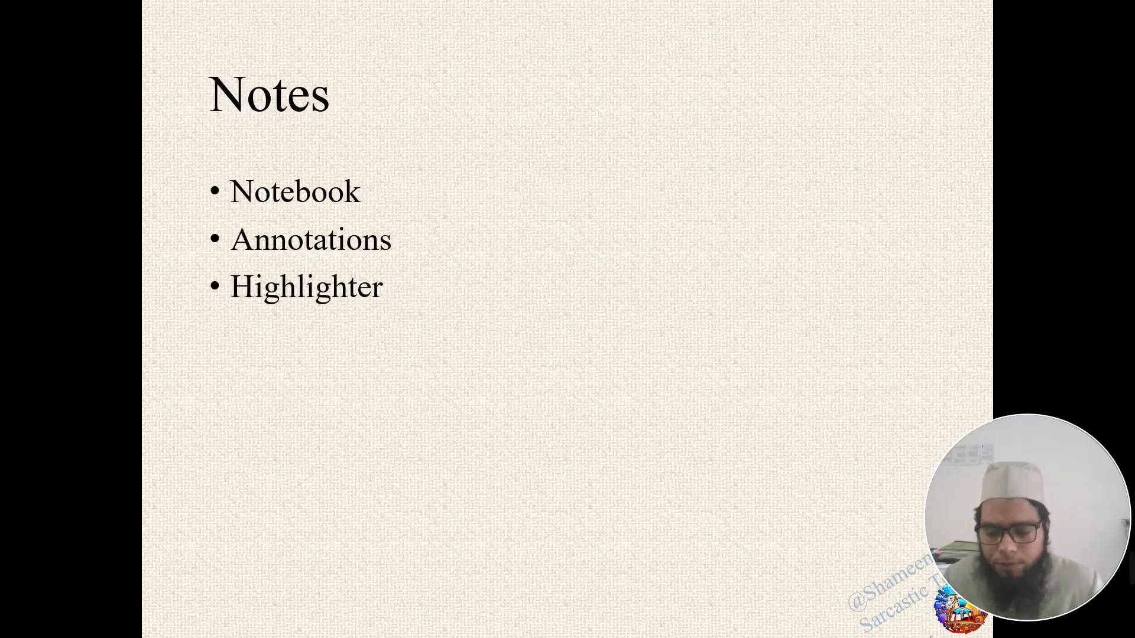
- Back in Mendeley, close the reference details and show the Notebook with its Info and seminar pages
{"action": "key", "text": "alt+Tab"}
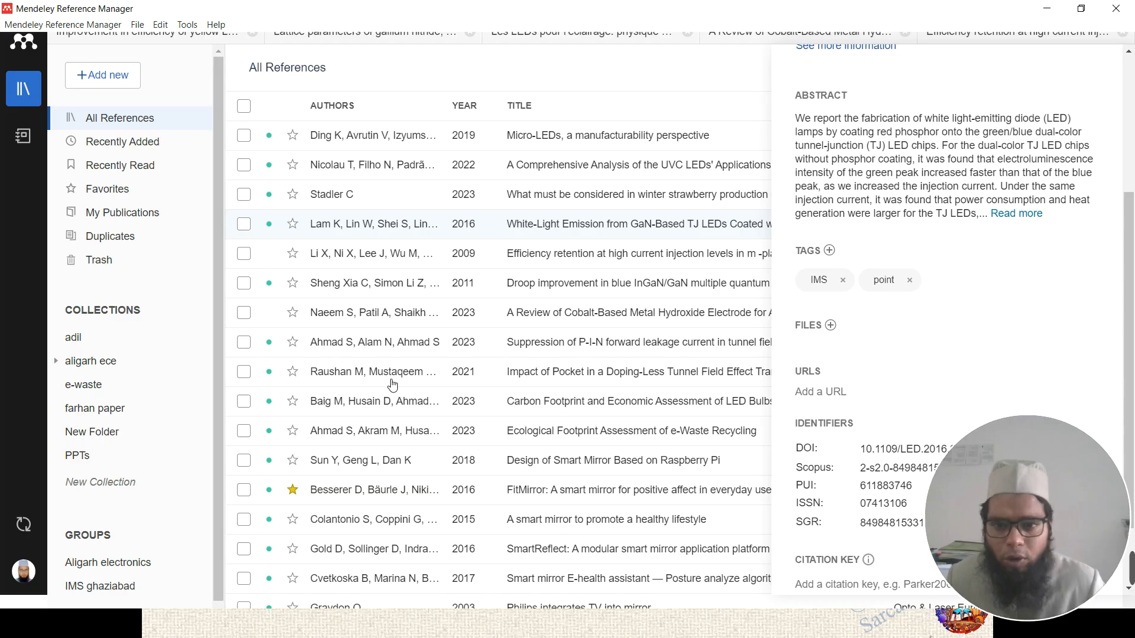
{"action": "left_click", "coordinate": [24, 144]}
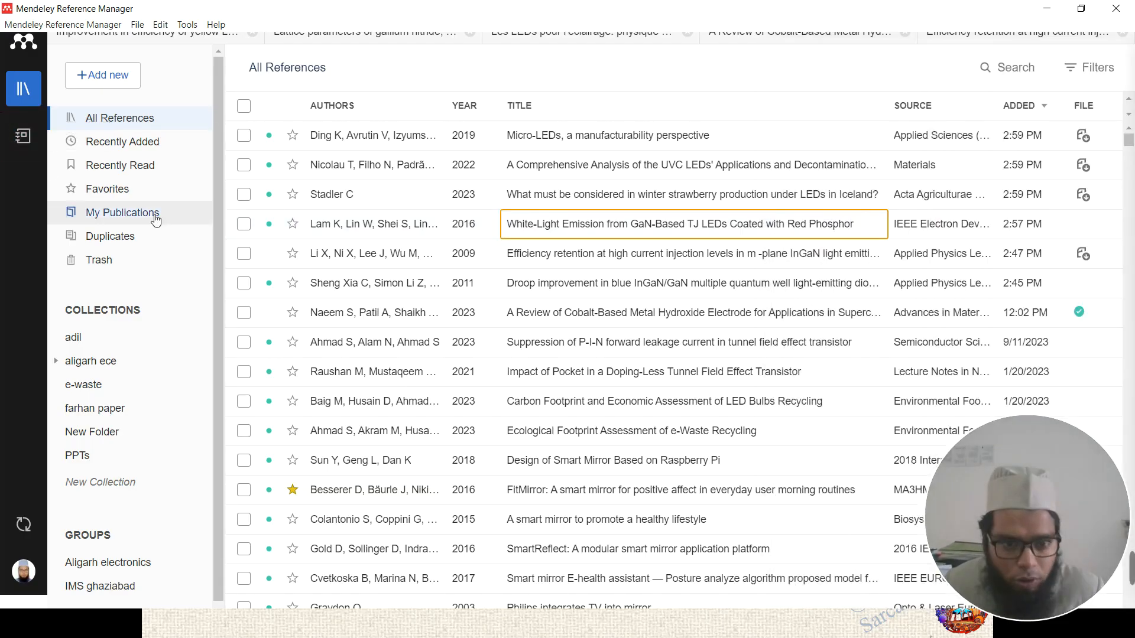
{"action": "left_click", "coordinate": [23, 136]}
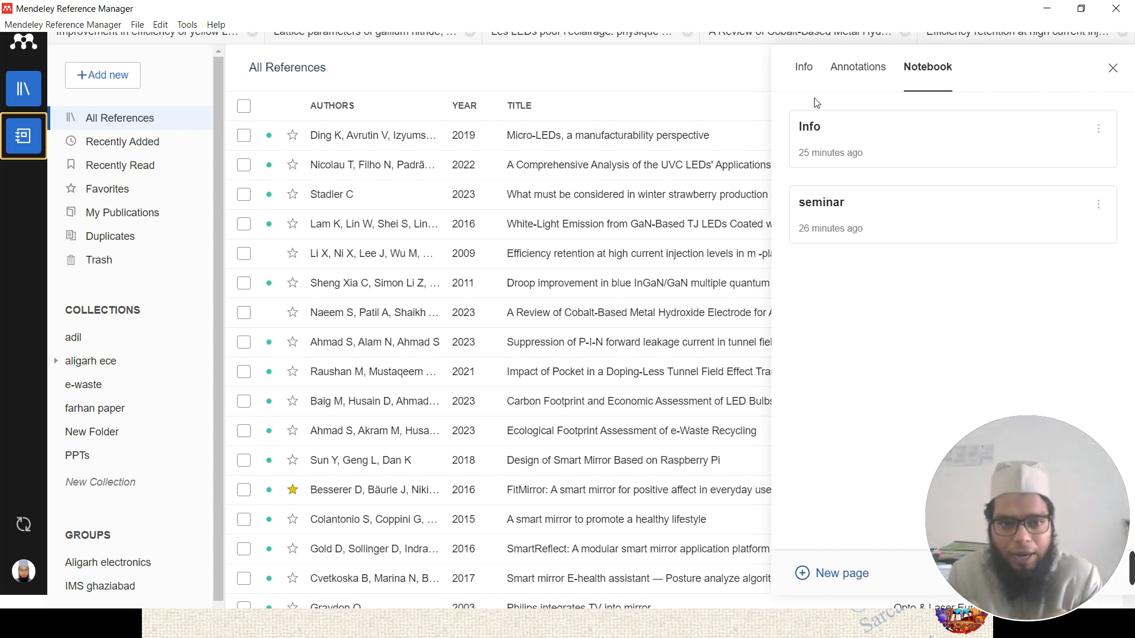
- Switch to the Notebook view and look over the Info note page
{"action": "left_click", "coordinate": [851, 70]}
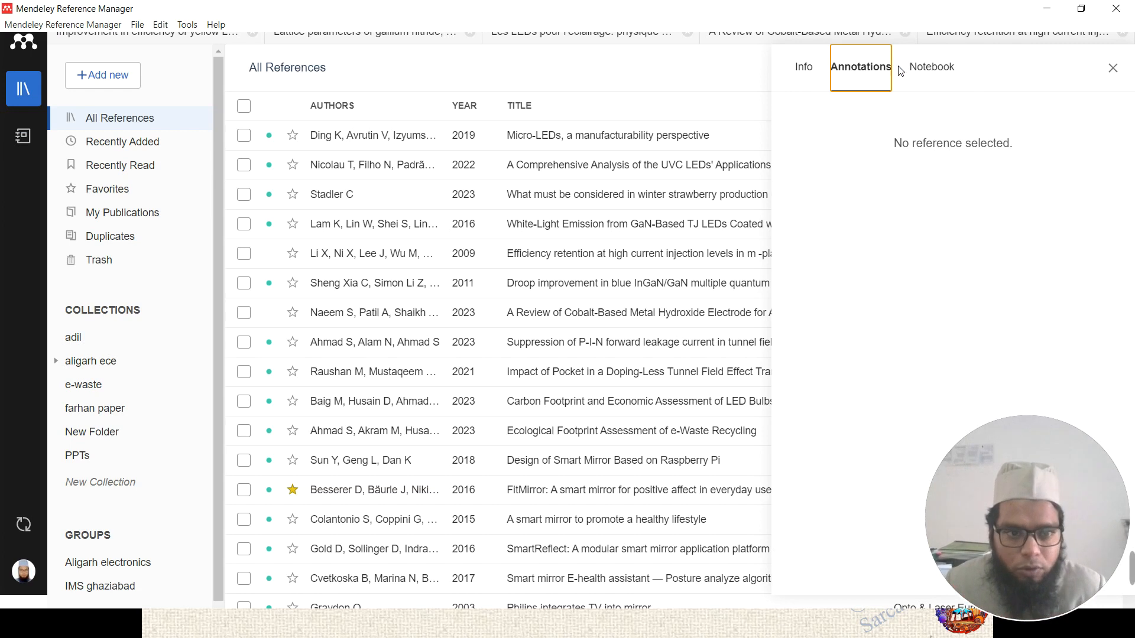
{"action": "left_click", "coordinate": [926, 70]}
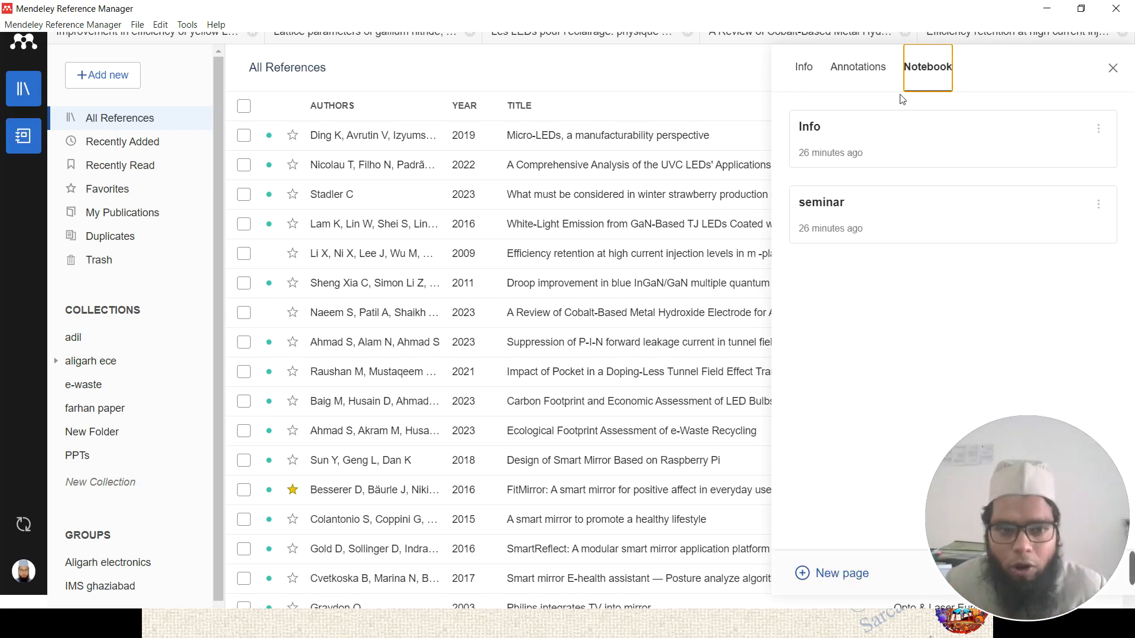
{"action": "left_click", "coordinate": [868, 134]}
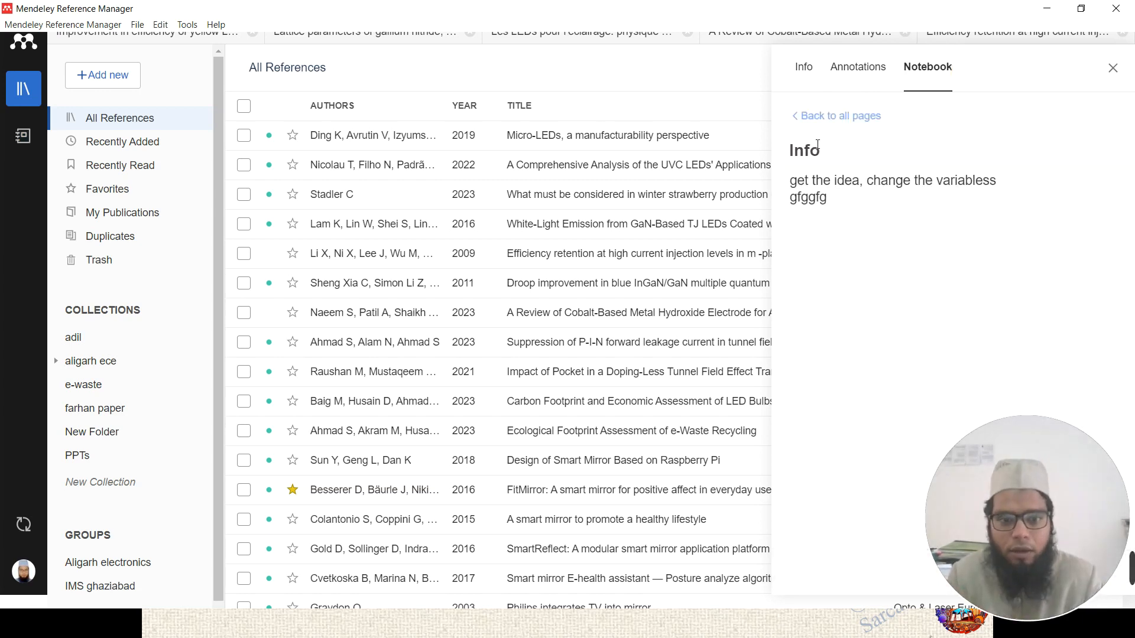
{"action": "left_click", "coordinate": [797, 117]}
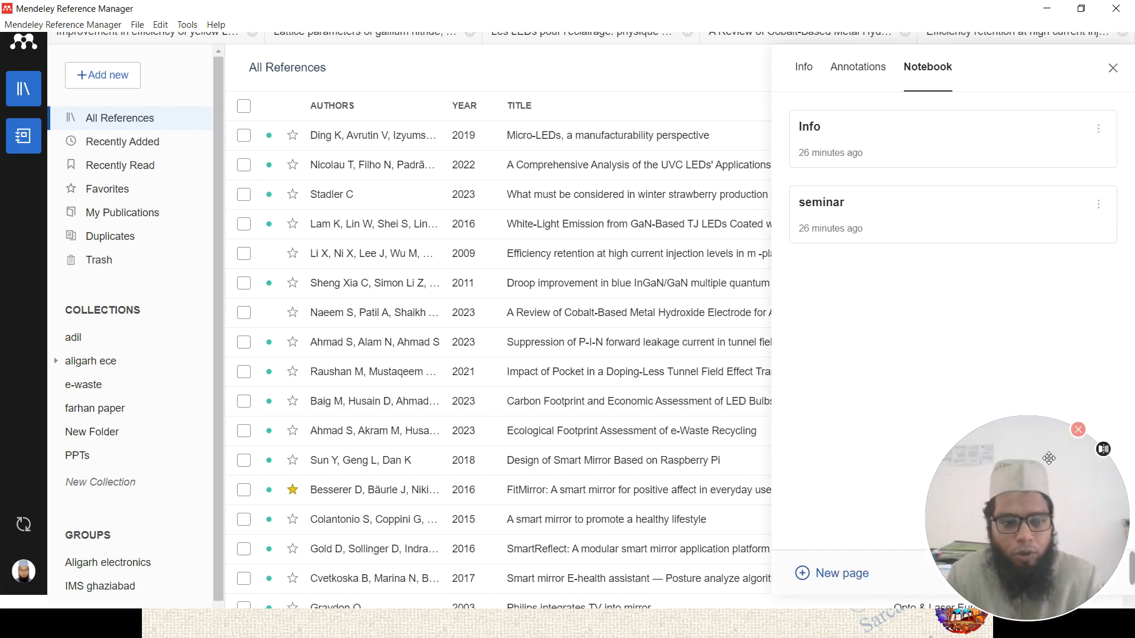
- Open the seminar note page and select its 'i am online' text
{"action": "left_click_drag", "start_coordinate": [1025, 490], "coordinate": [241, 412]}
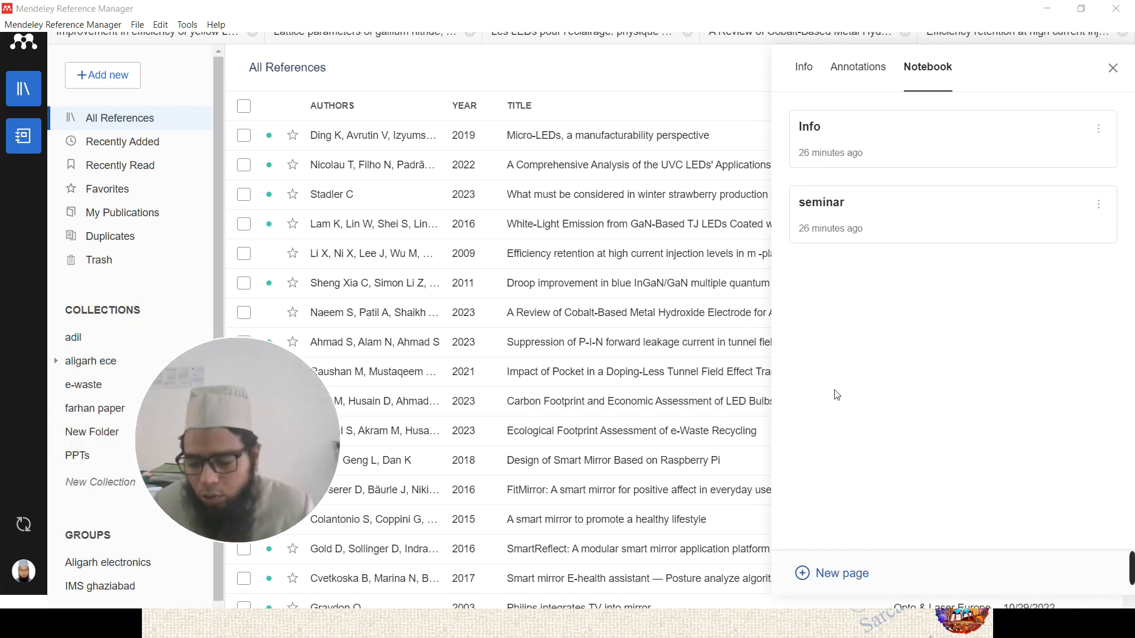
{"action": "left_click", "coordinate": [848, 221]}
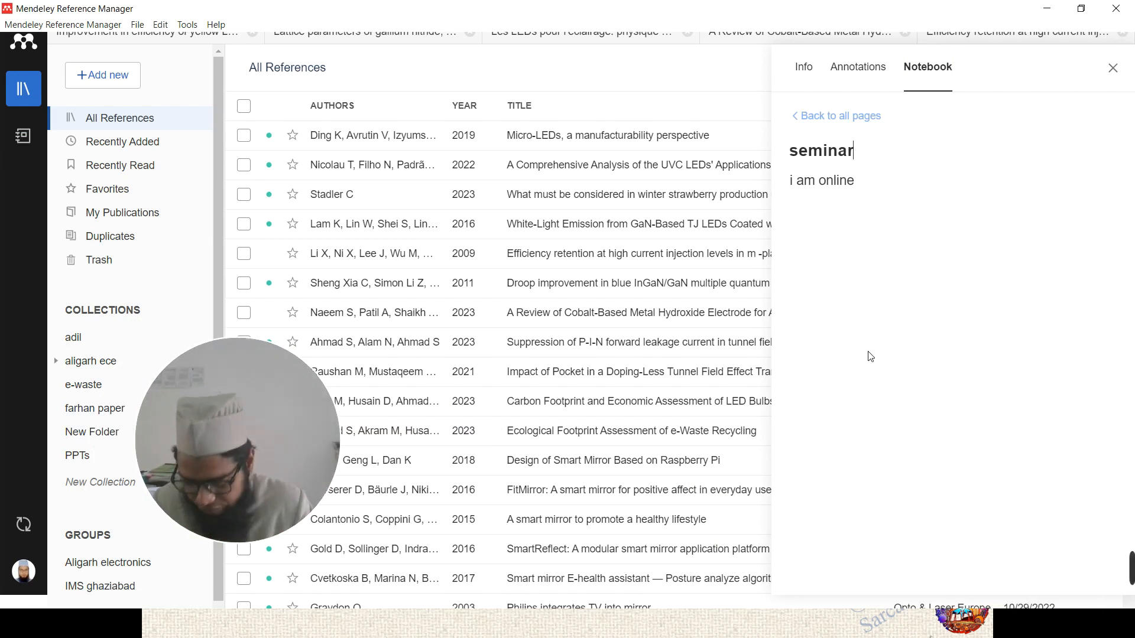
{"action": "left_click", "coordinate": [816, 117]}
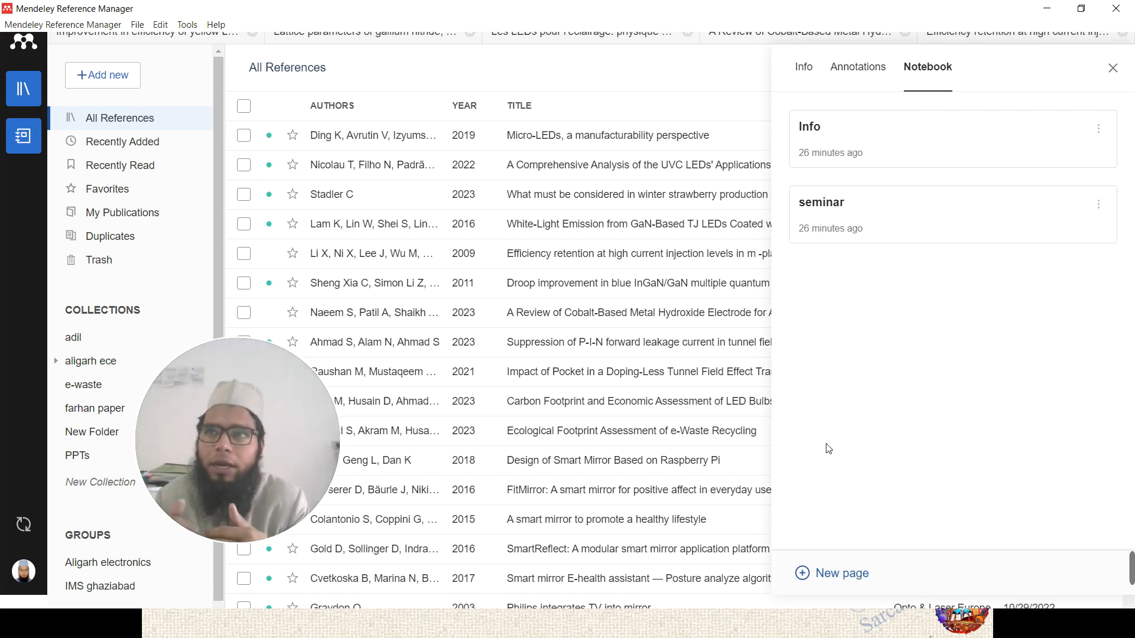
{"action": "left_click", "coordinate": [858, 228]}
{"action": "left_click_drag", "start_coordinate": [858, 174], "coordinate": [789, 182]}
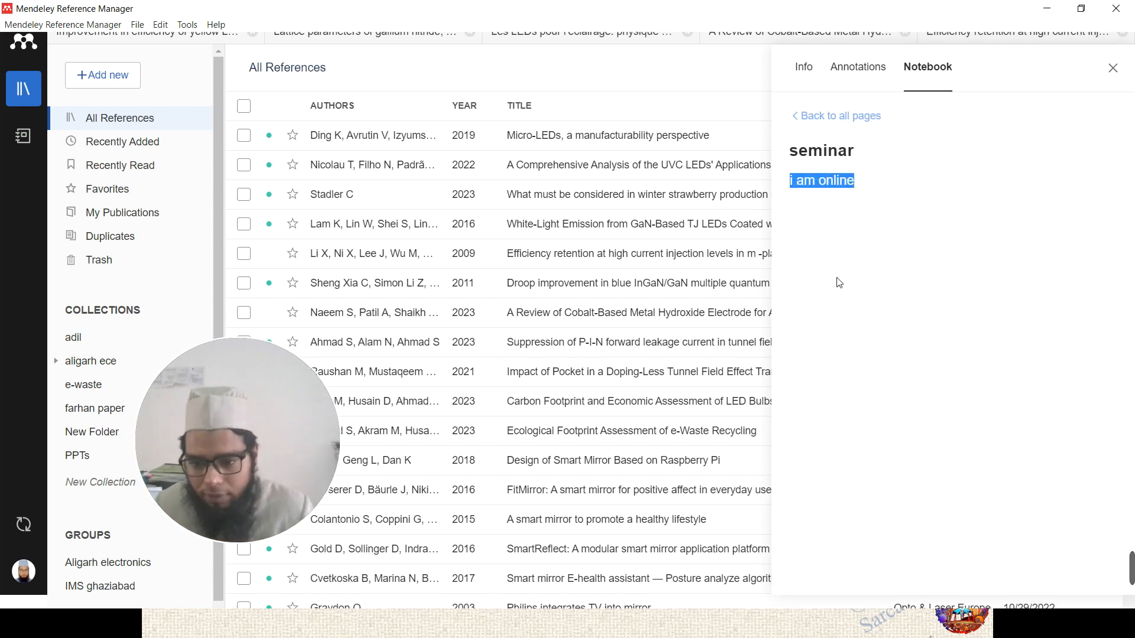
{"action": "left_click", "coordinate": [800, 118]}
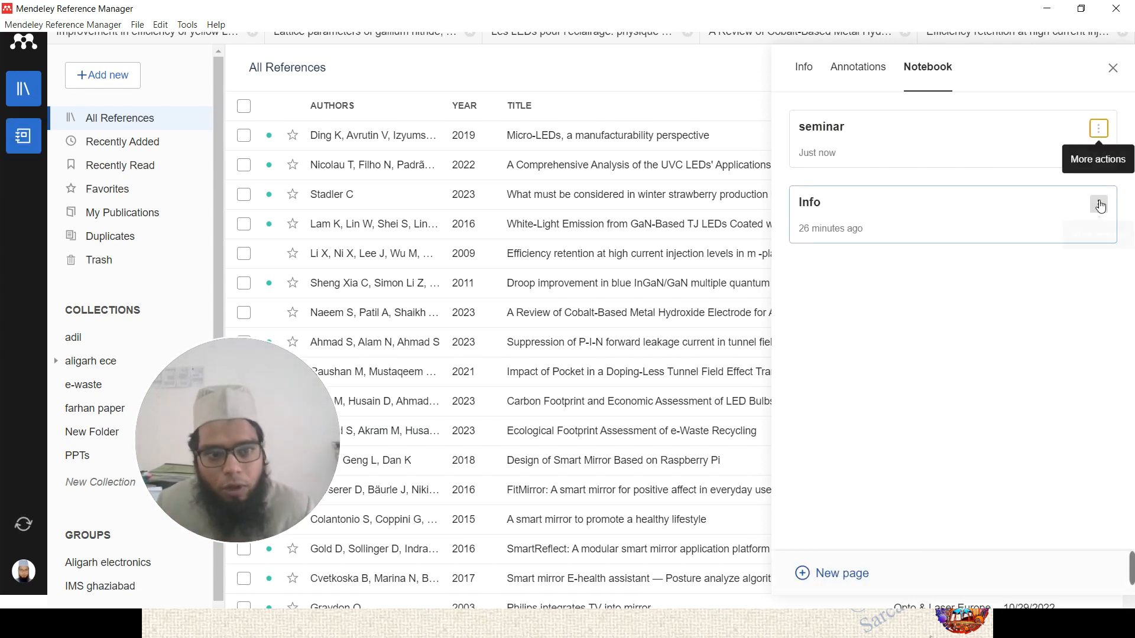
- Export the Info note page as an .rtf file, trimming the end of its file name
{"action": "left_click", "coordinate": [1099, 206]}
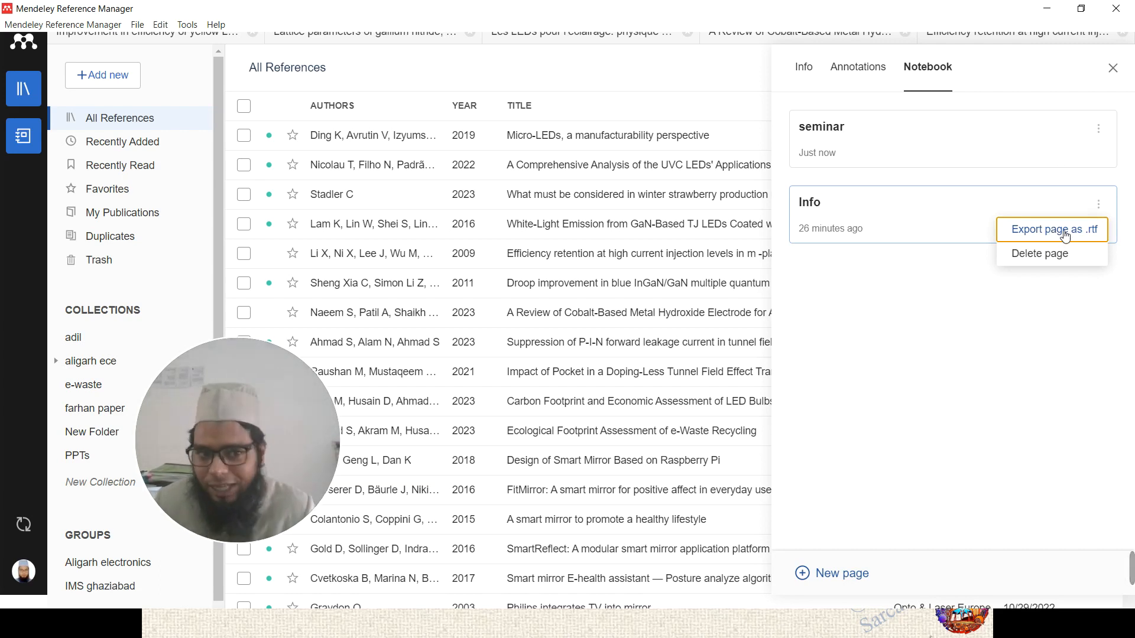
{"action": "left_click", "coordinate": [1066, 237]}
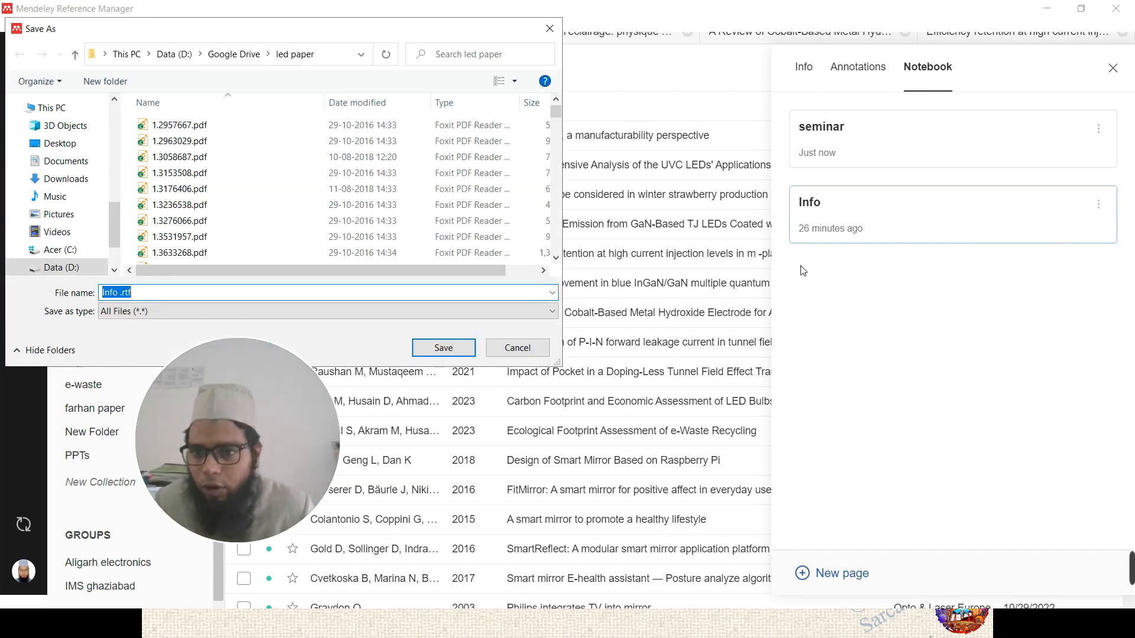
{"action": "left_click", "coordinate": [142, 293]}
{"action": "key", "text": "BackSpace"}
{"action": "key", "text": "BackSpace"}
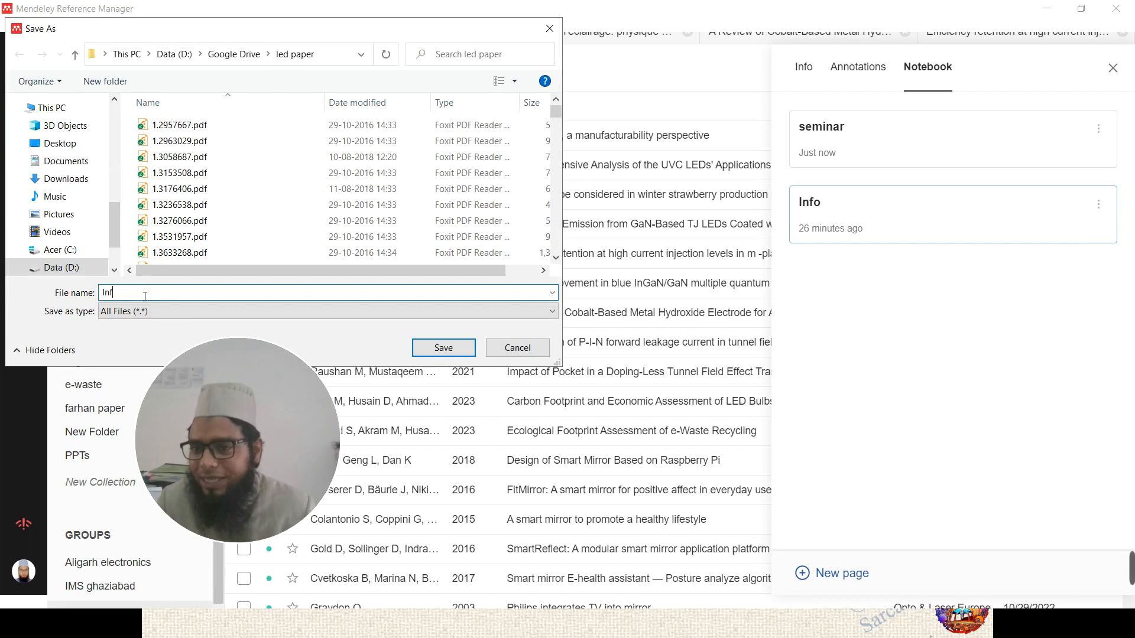
{"action": "key", "text": "BackSpace"}
{"action": "key", "text": "BackSpace"}
{"action": "key", "text": "BackSpace"}
{"action": "left_click", "coordinate": [520, 352]}
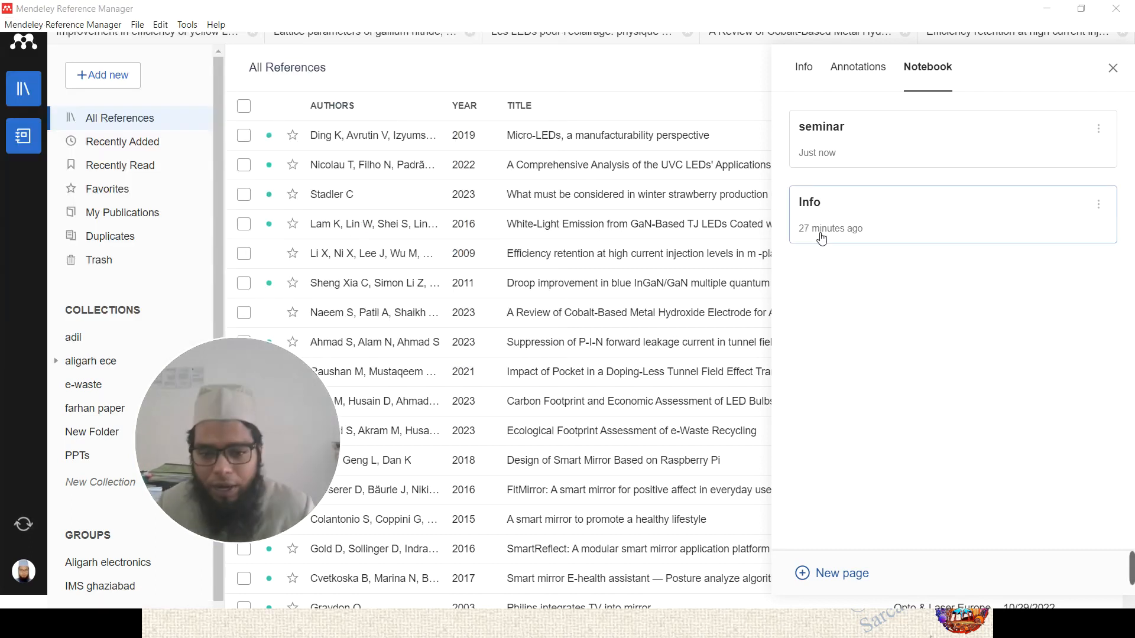
{"action": "key", "text": "super"}
{"action": "left_click", "coordinate": [313, 625]}
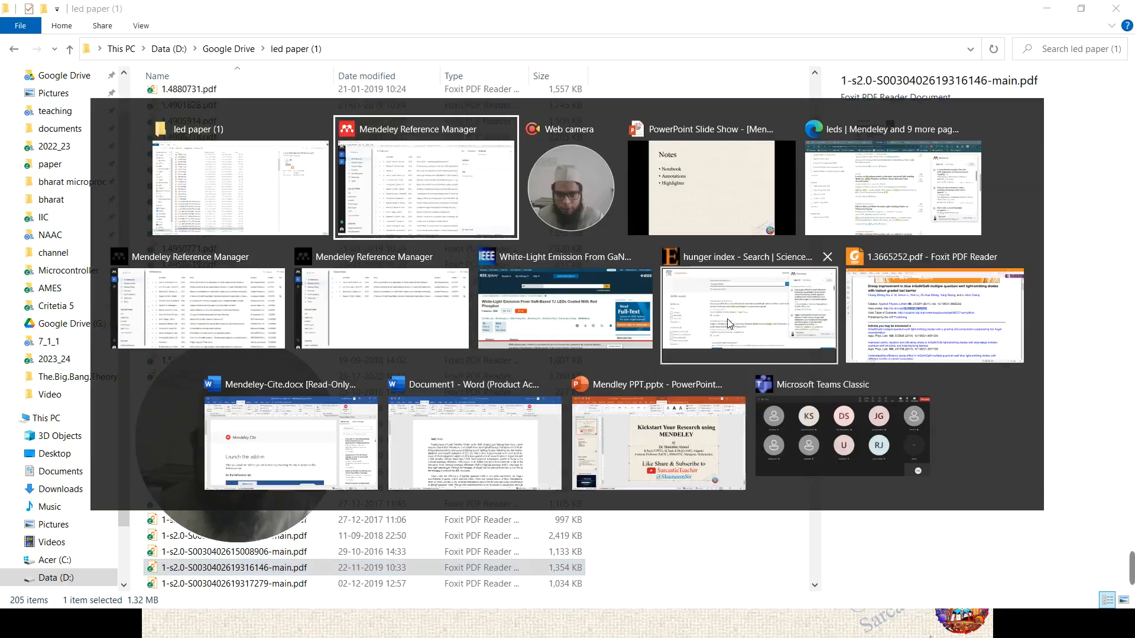
- Open 'Info .rtf' from the Downloads folder in File Explorer
{"action": "key", "text": "alt+Tab"}
{"action": "key", "text": "alt+Tab"}
{"action": "key", "text": "alt+Tab"}
{"action": "key", "text": "alt+Tab"}
{"action": "key", "text": "alt+Tab"}
{"action": "key", "text": "alt+Tab"}
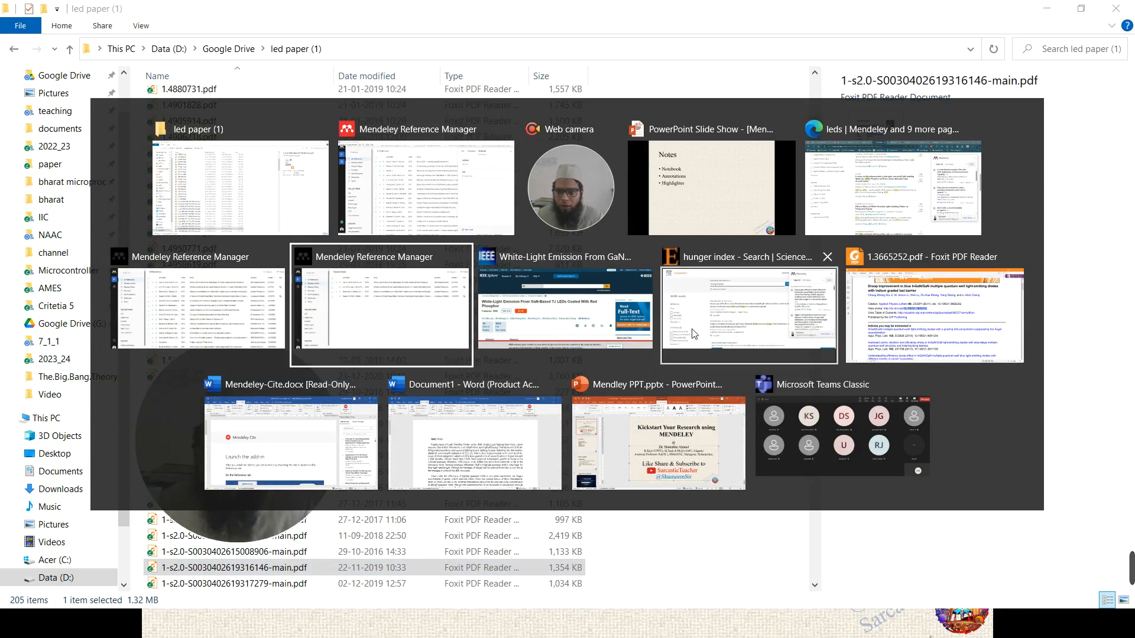
{"action": "left_click", "coordinate": [220, 152]}
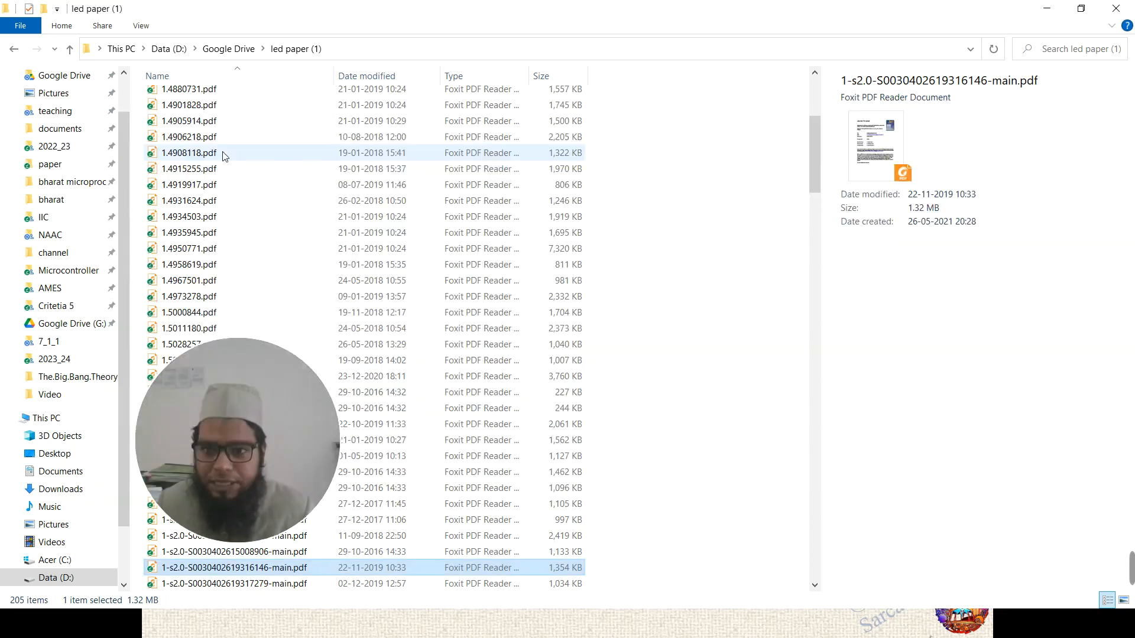
{"action": "key", "text": "alt"}
{"action": "scroll", "coordinate": [57, 85], "scroll_direction": "up", "scroll_amount": 1}
{"action": "left_click", "coordinate": [61, 105]}
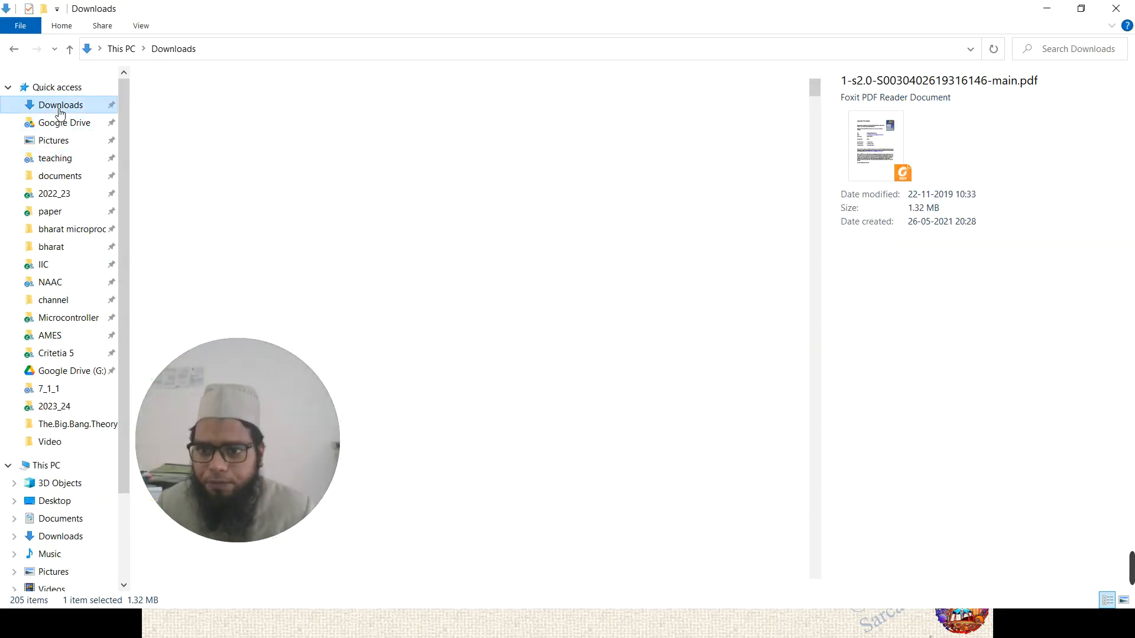
{"action": "left_click", "coordinate": [187, 102]}
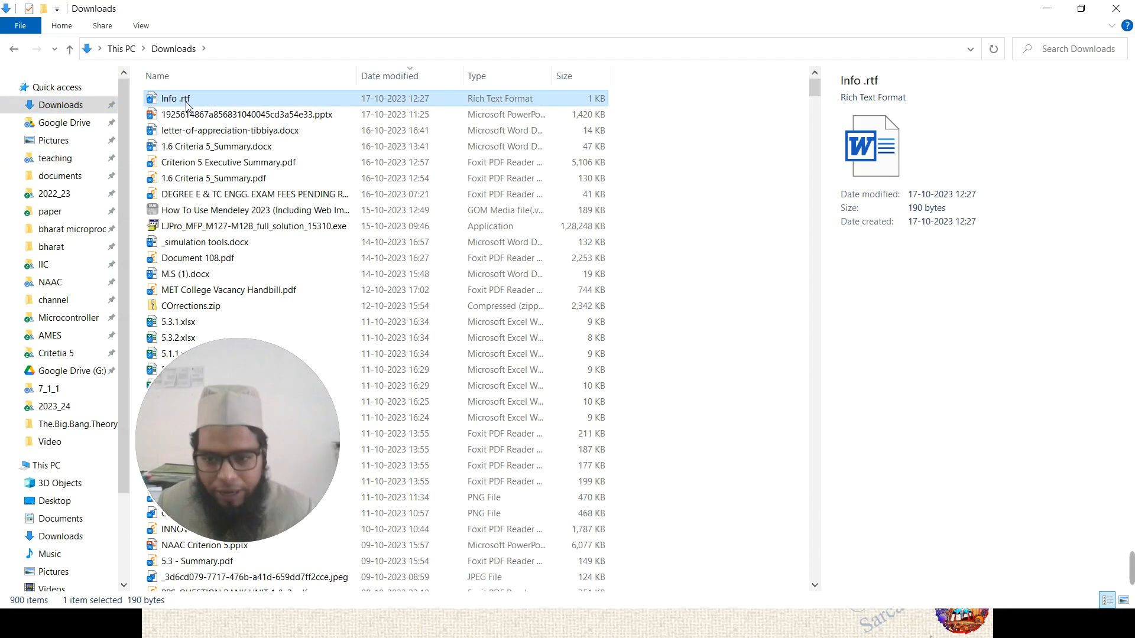
{"action": "double_click", "coordinate": [187, 103]}
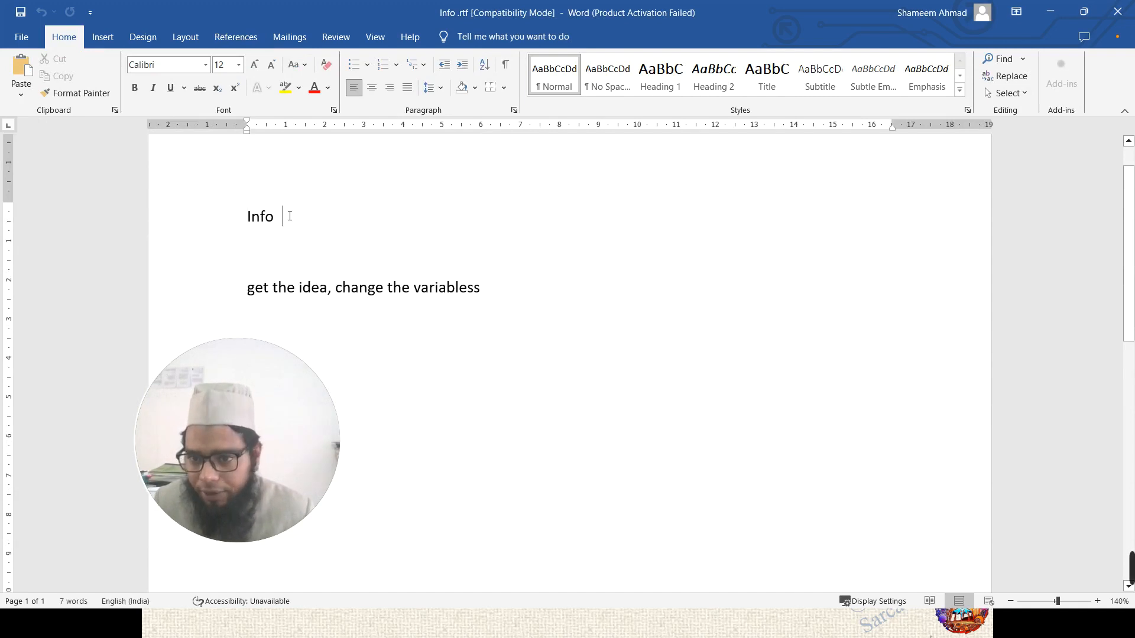
- Check the Info heading and note line in the exported Word document
{"action": "double_click", "coordinate": [251, 216]}
{"action": "left_click", "coordinate": [264, 287]}
{"action": "left_click_drag", "start_coordinate": [264, 288], "coordinate": [392, 288]}
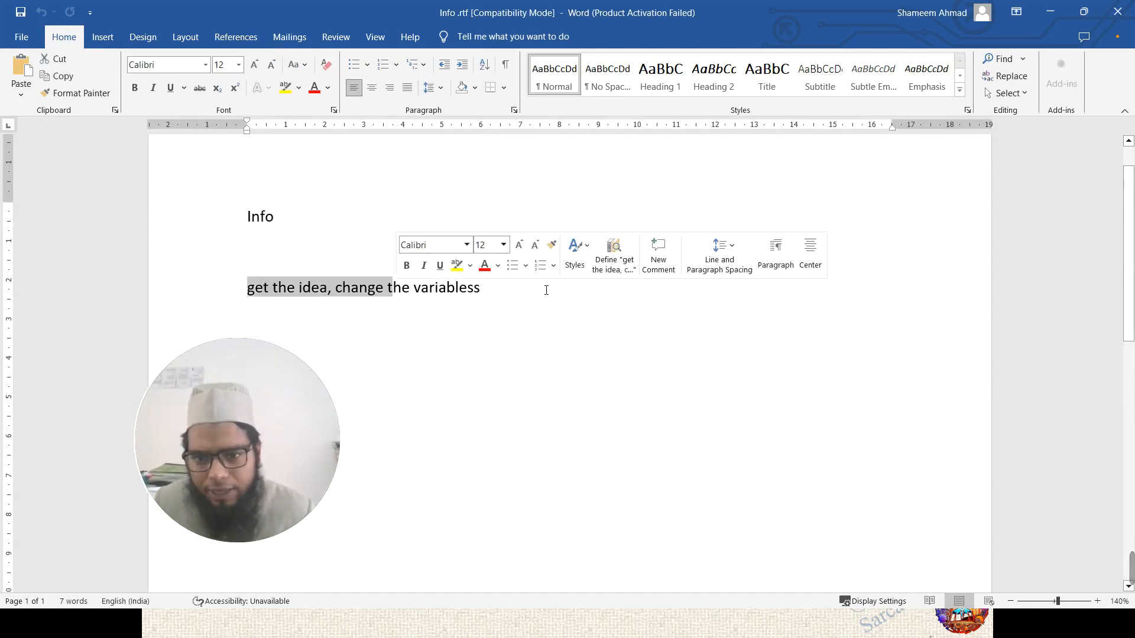
{"action": "left_click", "coordinate": [506, 303]}
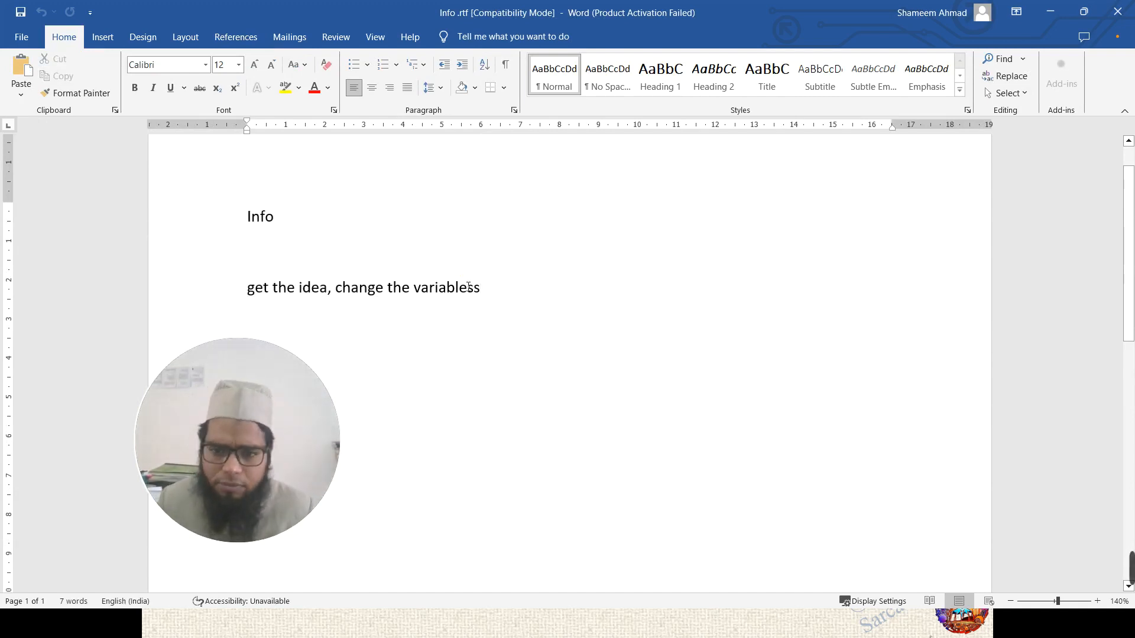
- Minimise Word, return the slideshow to the Notes slide, and switch to Mendeley
{"action": "left_click", "coordinate": [1050, 13]}
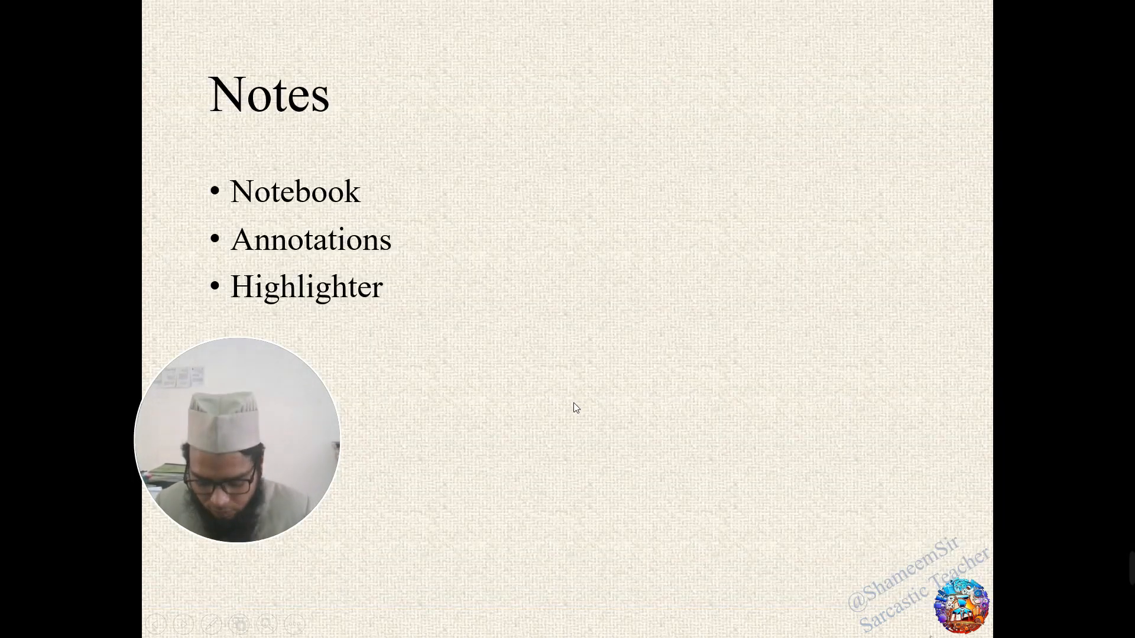
{"action": "key", "text": "Right"}
{"action": "key", "text": "Right"}
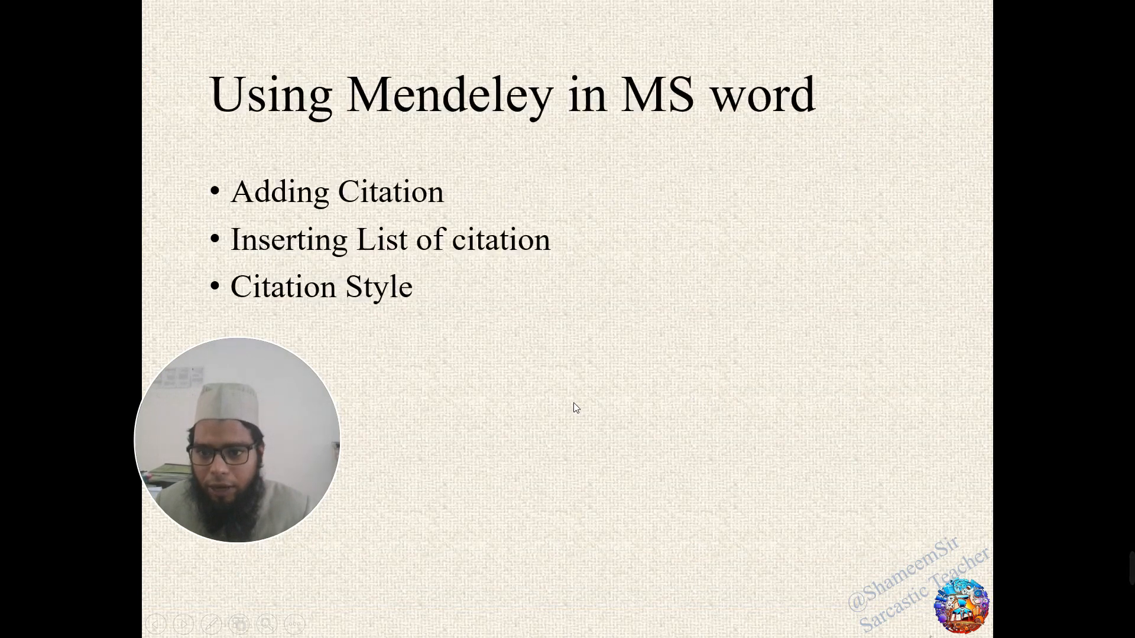
{"action": "key", "text": "Left"}
{"action": "key", "text": "Left"}
{"action": "key", "text": "alt+Tab"}
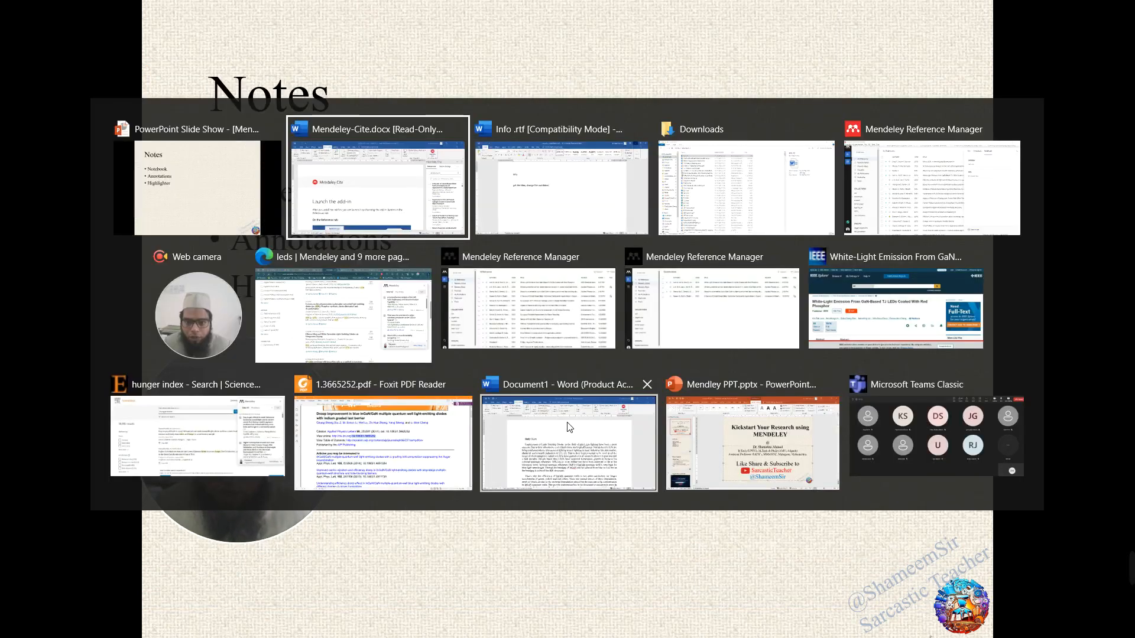
{"action": "key", "text": "Tab"}
{"action": "key", "text": "Tab"}
{"action": "key", "text": "Tab"}
- Select the Micro-LEDs reference, view its article info, and open the paper for reading
{"action": "left_click", "coordinate": [863, 77]}
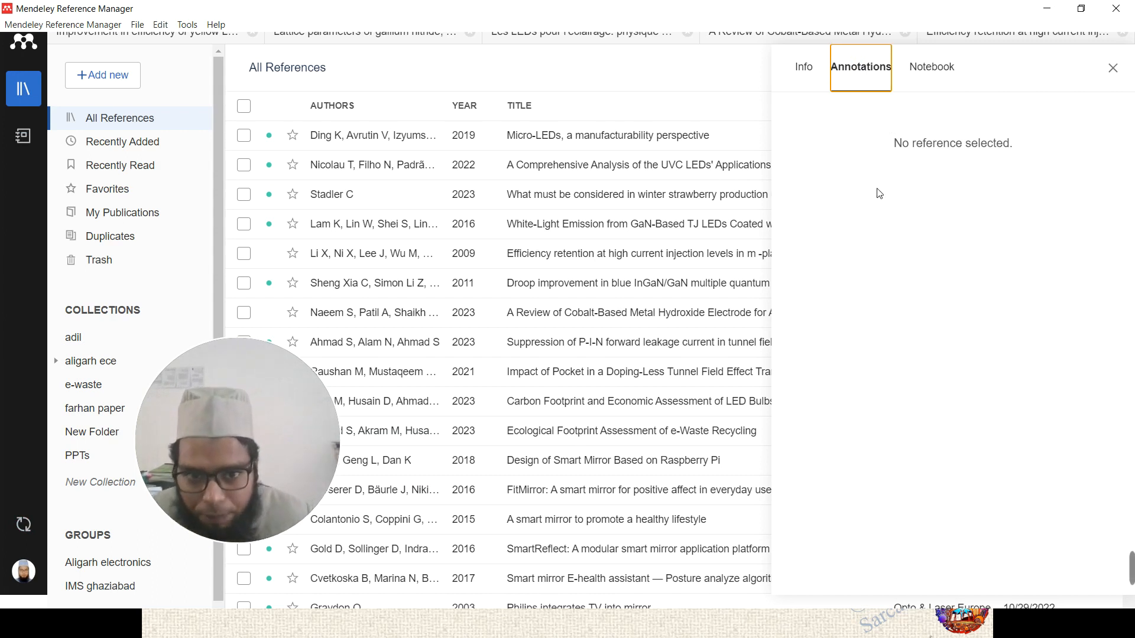
{"action": "left_click", "coordinate": [530, 165]}
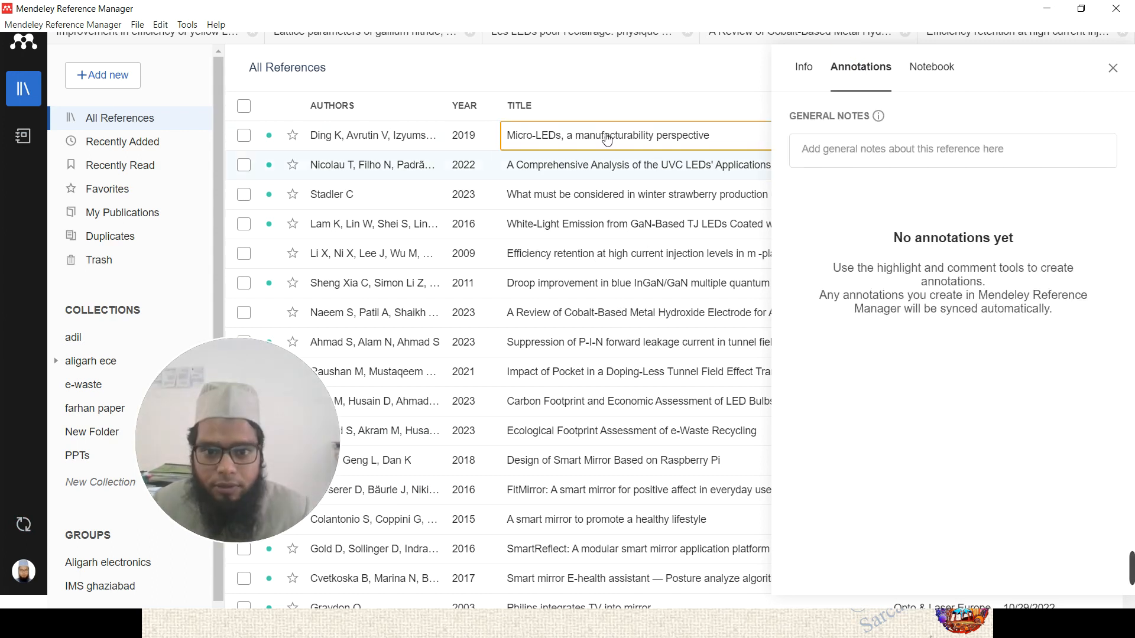
{"action": "left_click", "coordinate": [813, 68]}
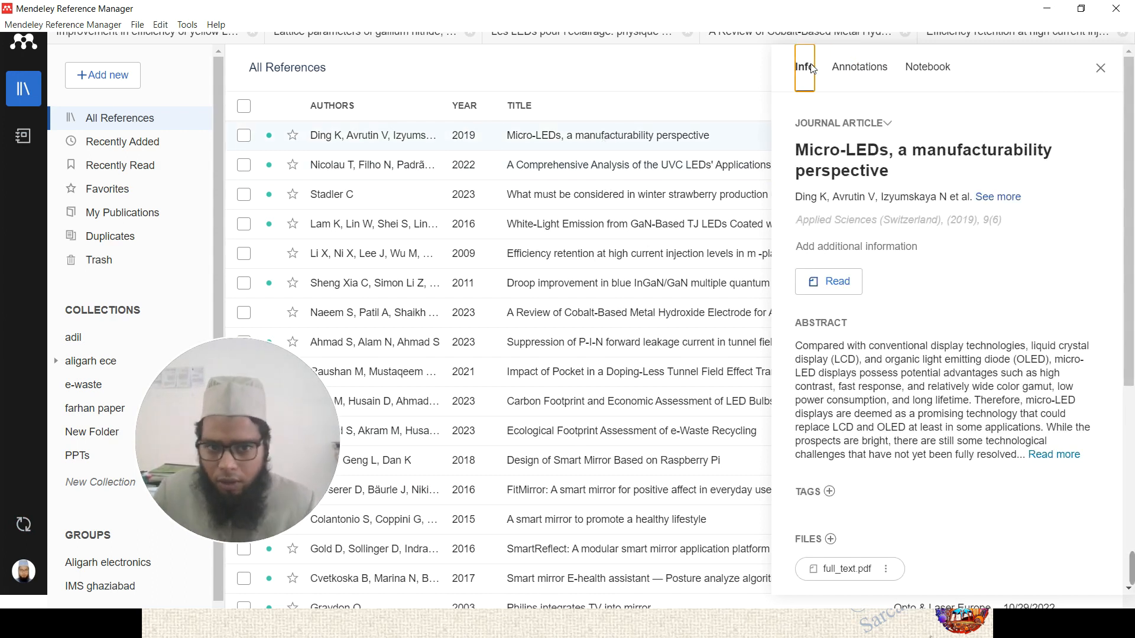
{"action": "left_click", "coordinate": [837, 294]}
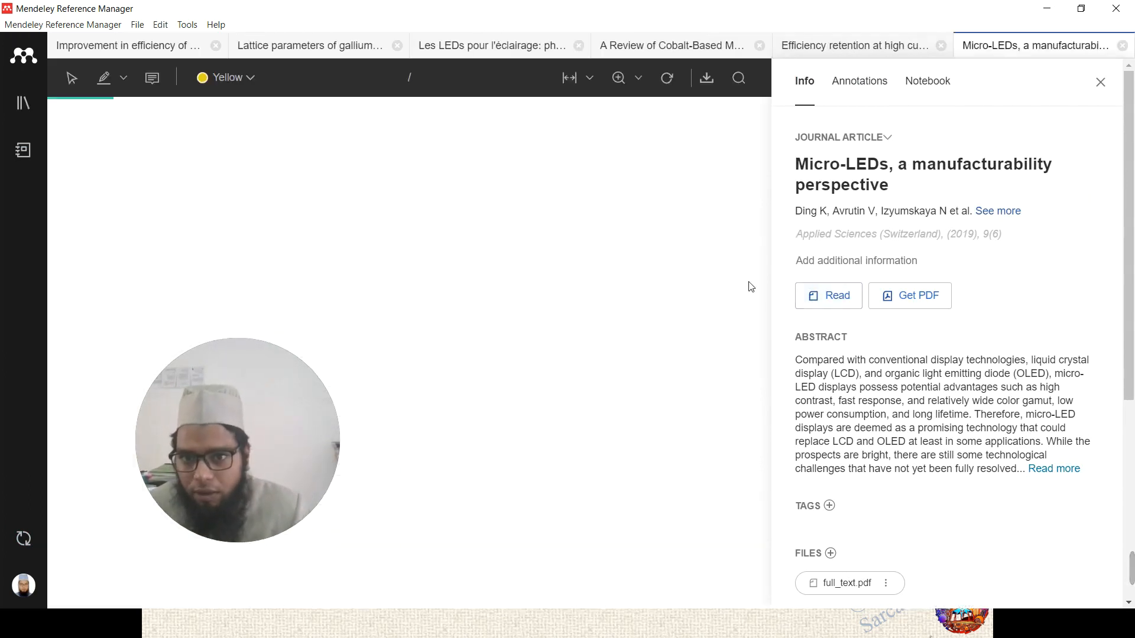
- Flip through the open paper tabs back to Micro-LEDs and toggle its details panel
{"action": "left_click", "coordinate": [136, 46]}
{"action": "left_click", "coordinate": [488, 45]}
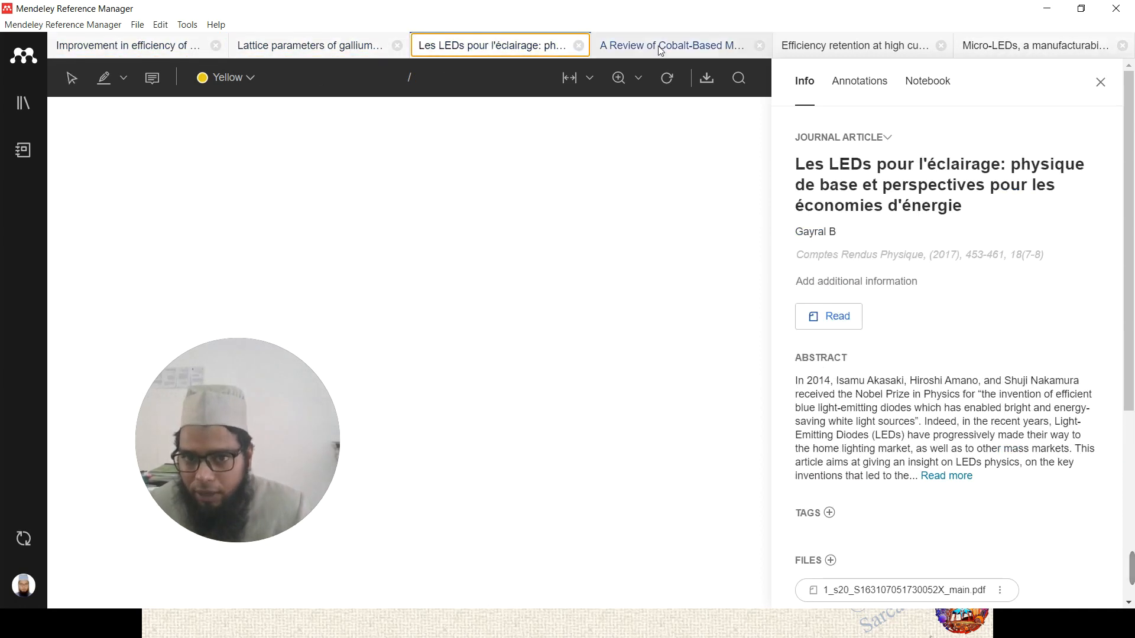
{"action": "left_click", "coordinate": [666, 46]}
{"action": "left_click", "coordinate": [836, 45]}
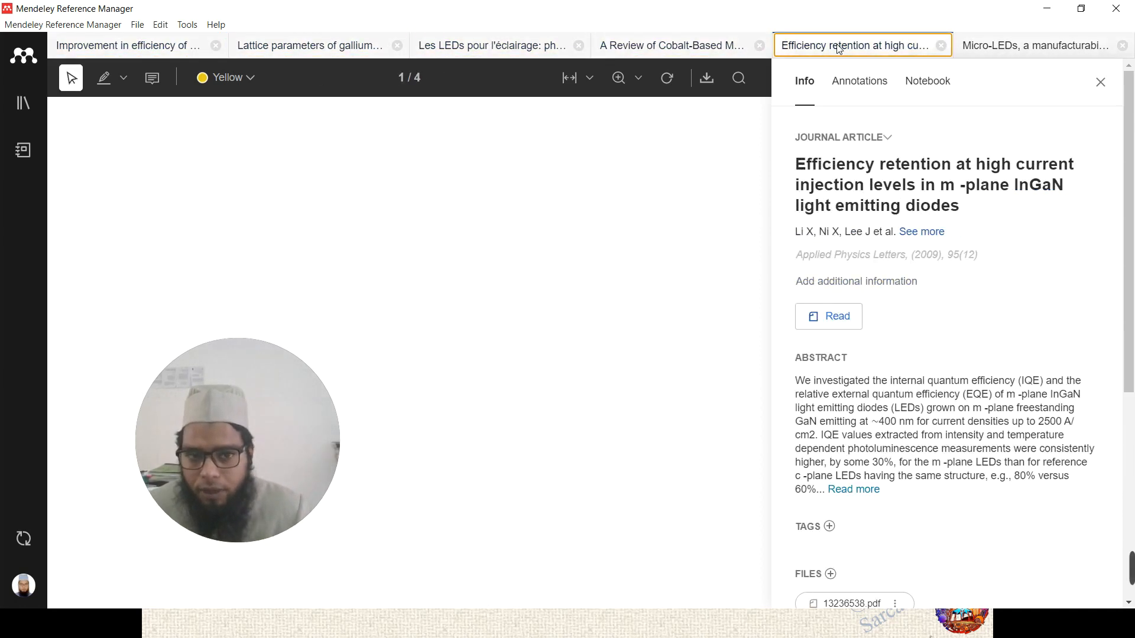
{"action": "left_click", "coordinate": [1012, 45]}
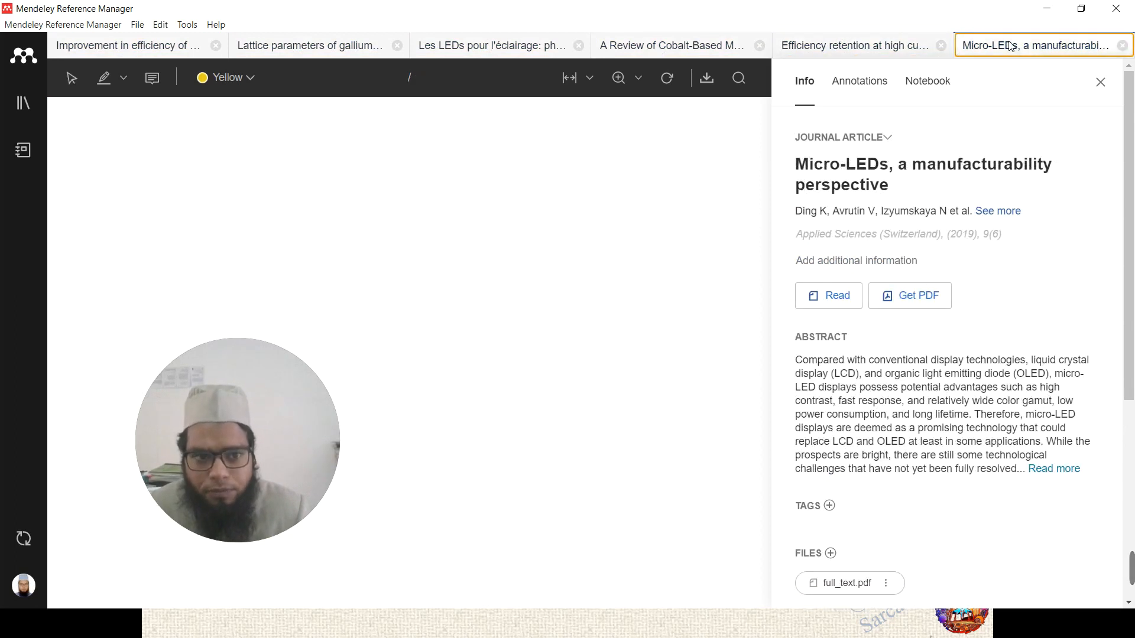
{"action": "left_click", "coordinate": [500, 301]}
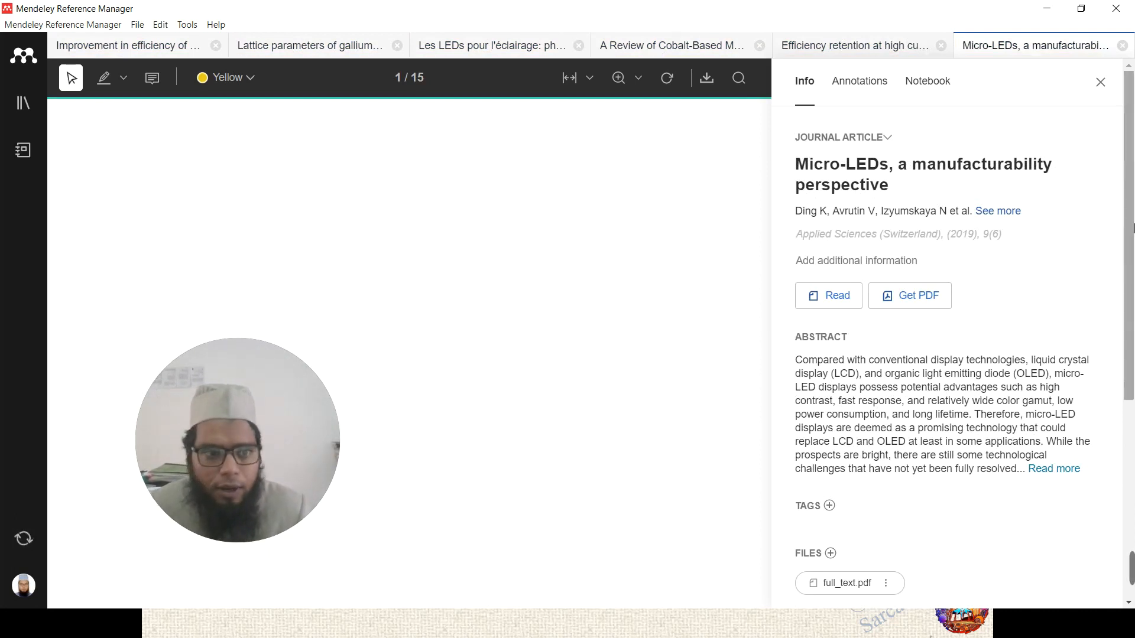
{"action": "left_click", "coordinate": [1101, 86]}
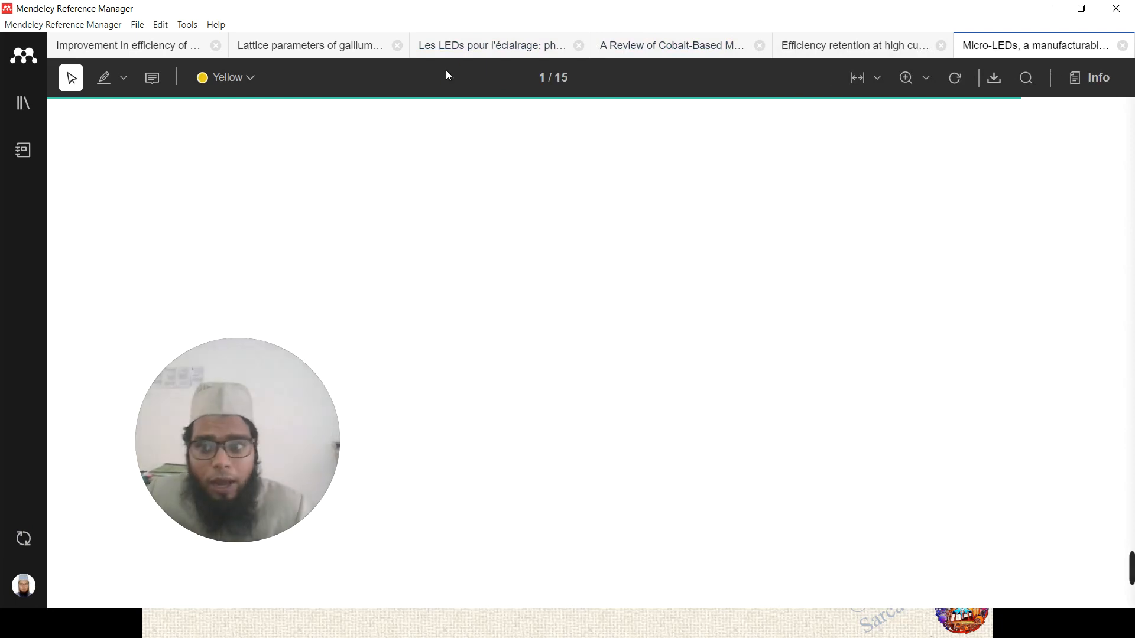
{"action": "left_click", "coordinate": [1093, 78]}
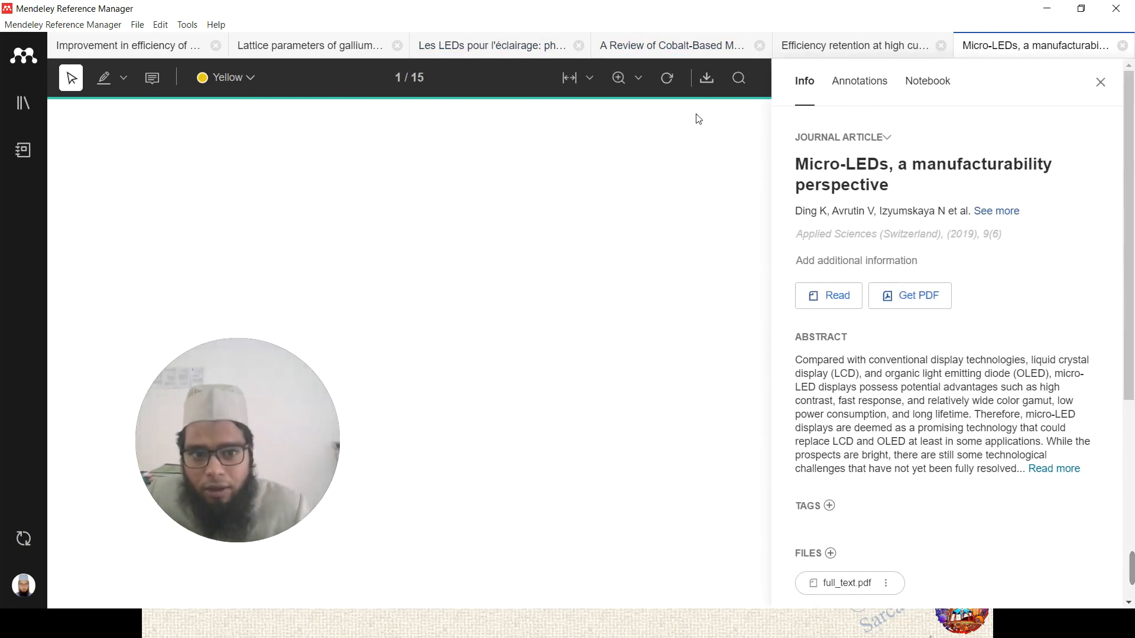
- Write the general note 'the experimental daa is useful…' on the Micro-LEDs paper
{"action": "left_click", "coordinate": [861, 86]}
{"action": "left_click", "coordinate": [860, 169]}
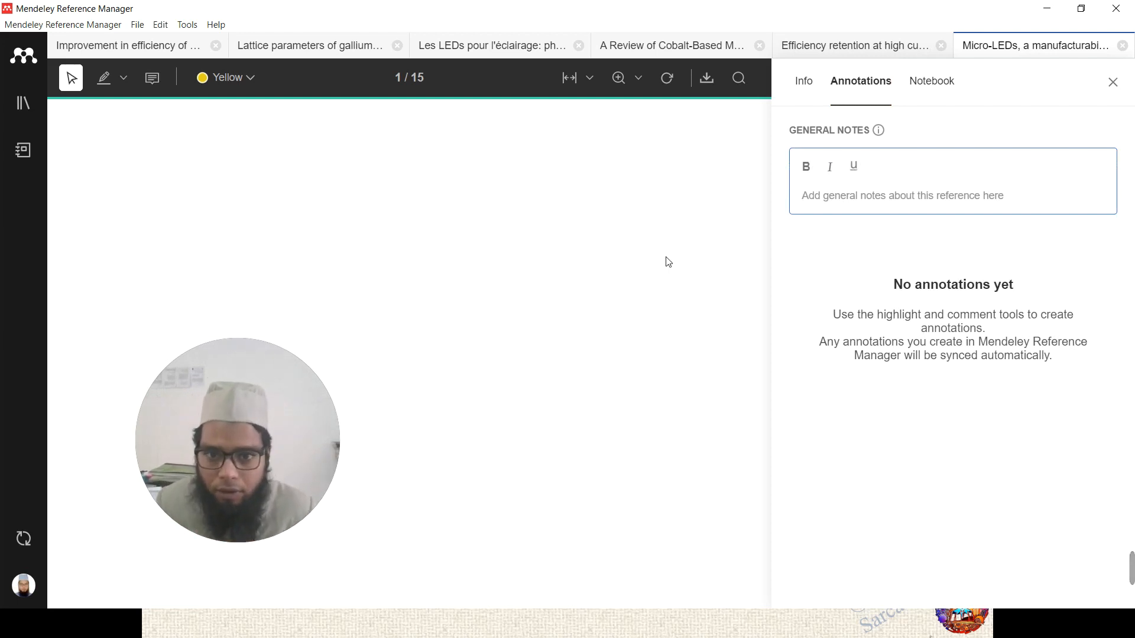
{"action": "scroll", "coordinate": [550, 204], "scroll_direction": "down", "scroll_amount": 10}
{"action": "left_click", "coordinate": [550, 215]}
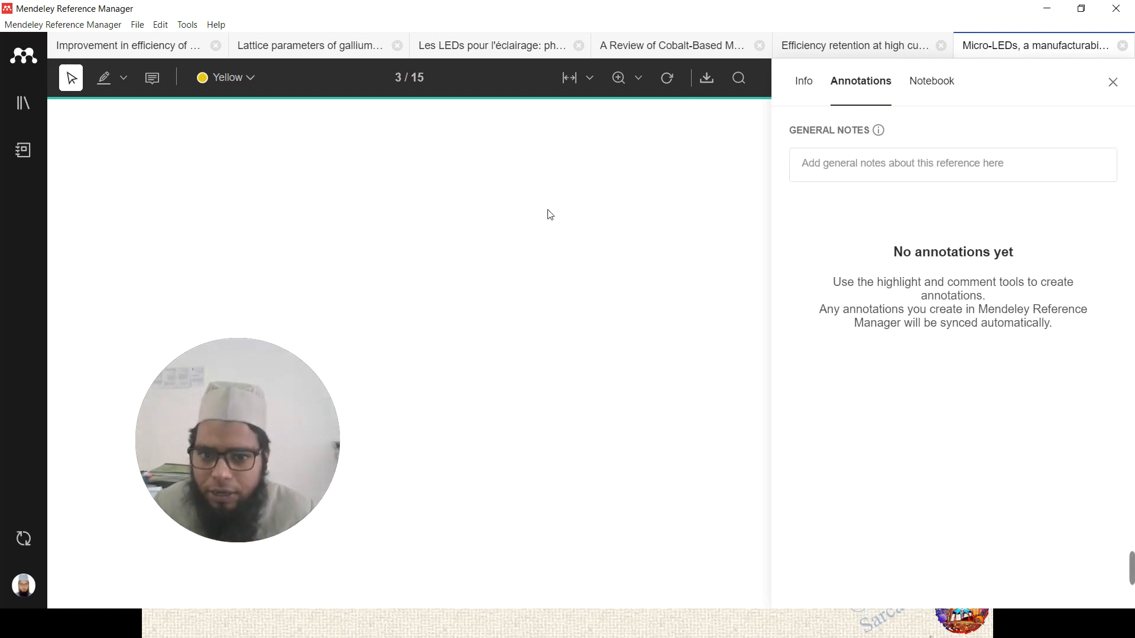
{"action": "left_click", "coordinate": [833, 172]}
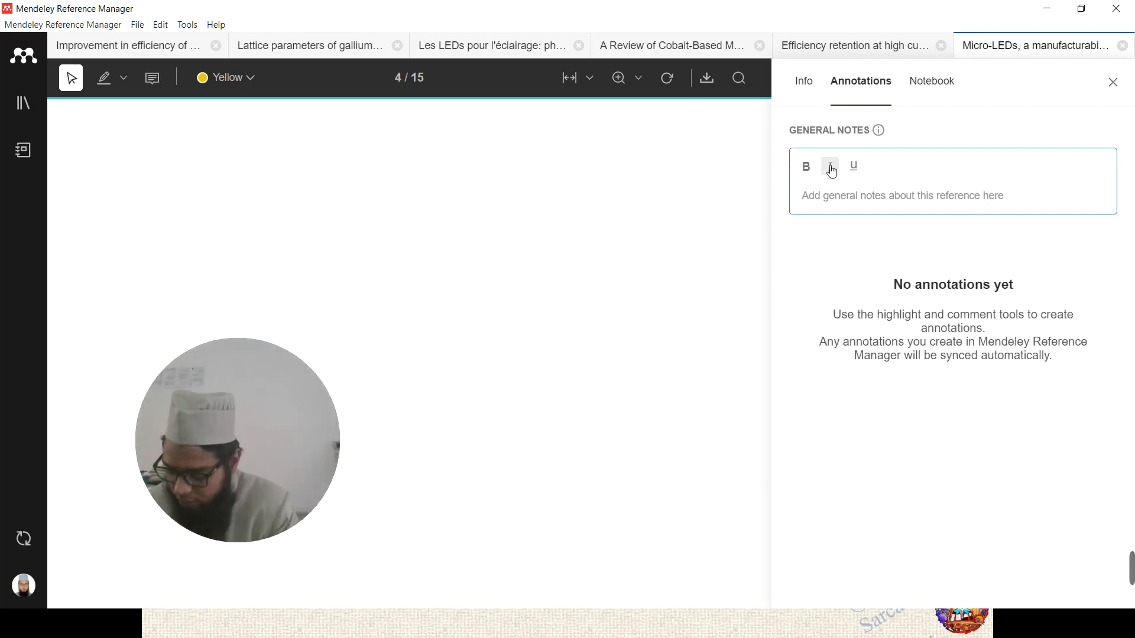
{"action": "type", "text": "the experimental daa is useful"}
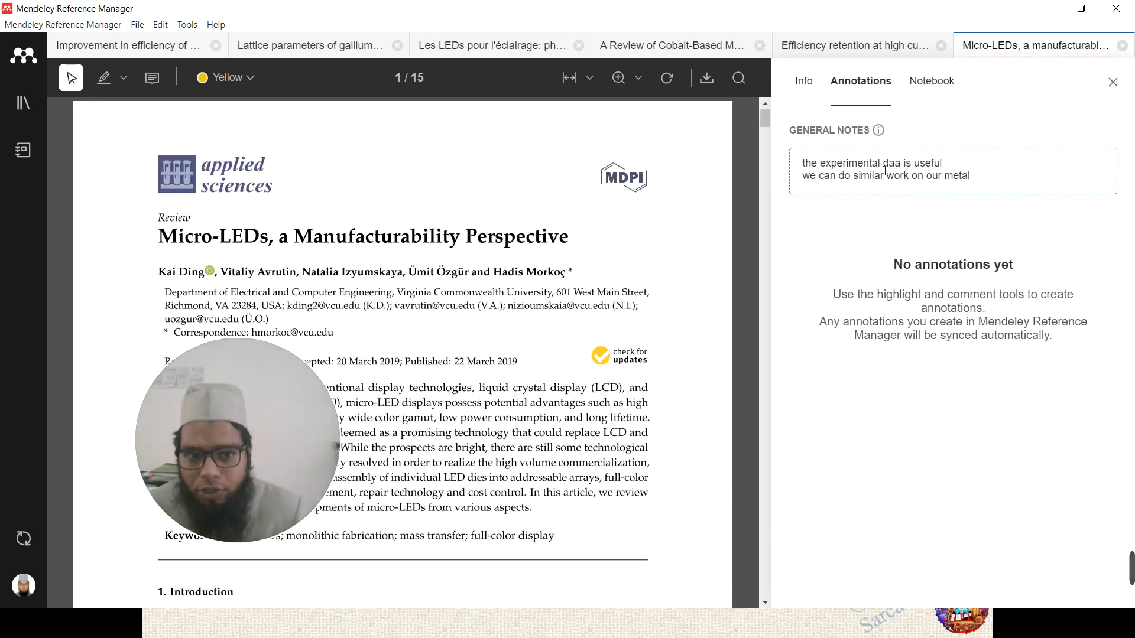
{"action": "left_click", "coordinate": [1029, 177]}
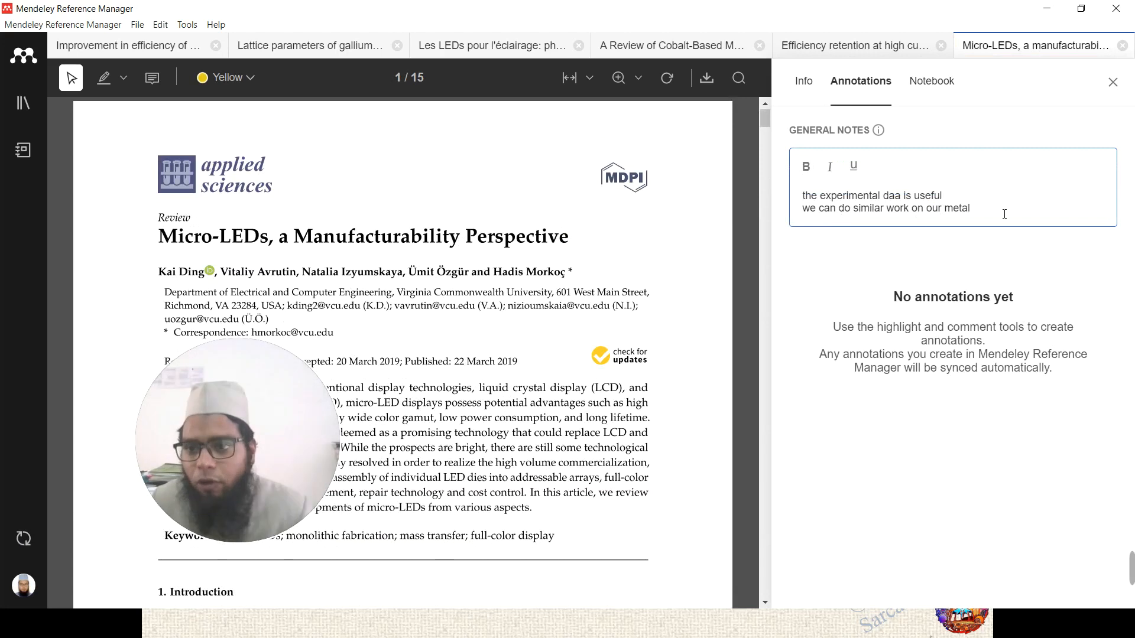
{"action": "left_click", "coordinate": [13, 110]}
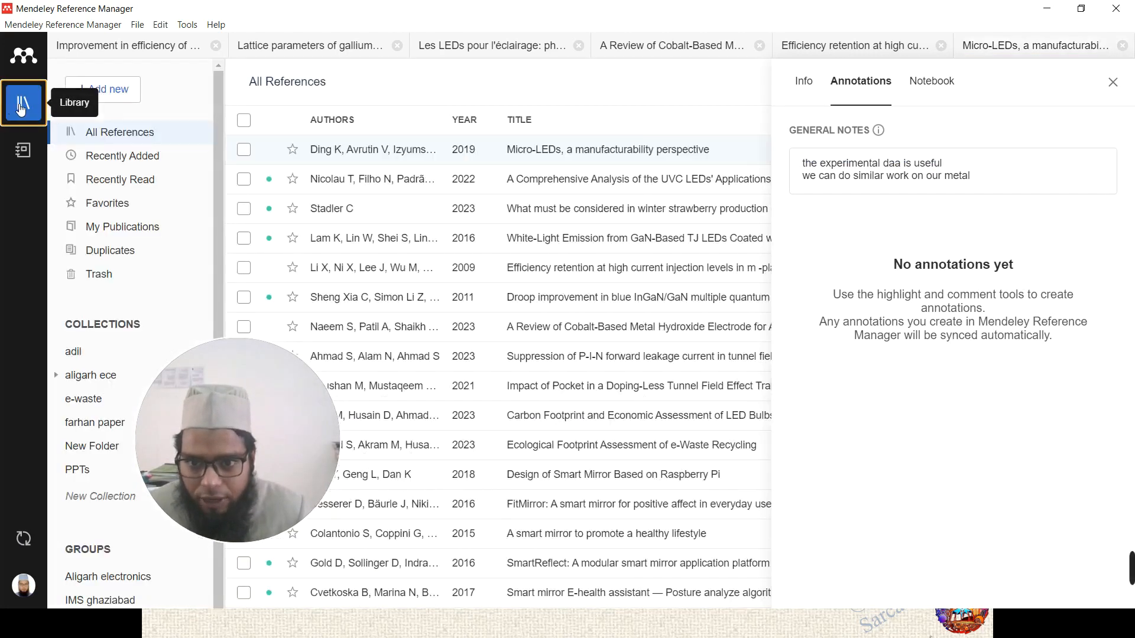
- Browse the references and open the White-Light Emission reference's info
{"action": "left_click", "coordinate": [605, 153]}
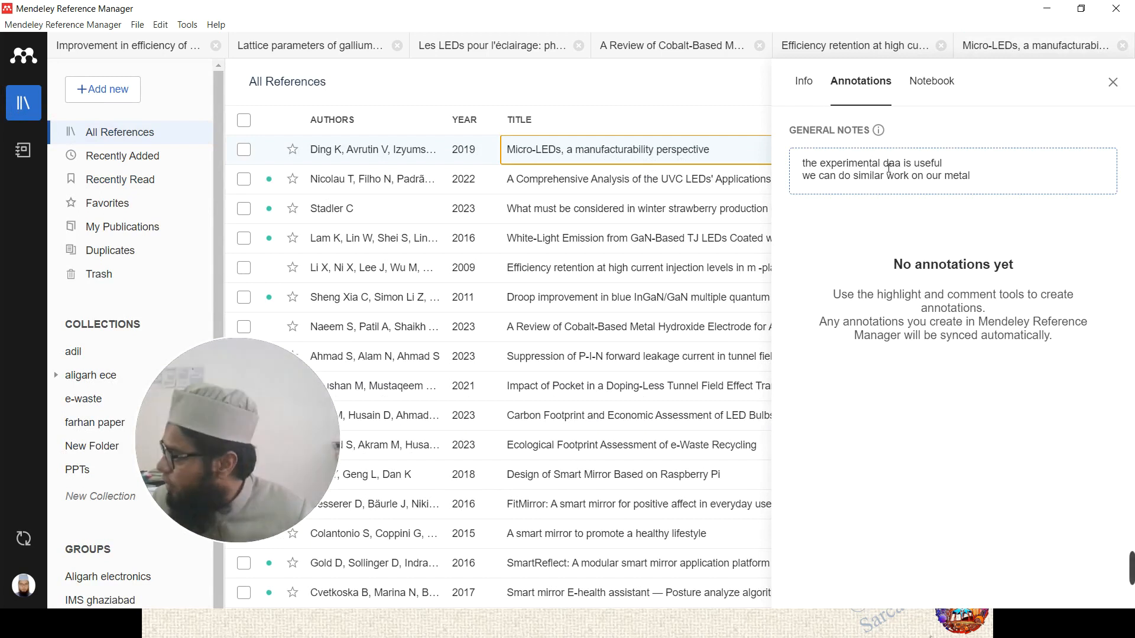
{"action": "left_click", "coordinate": [664, 179]}
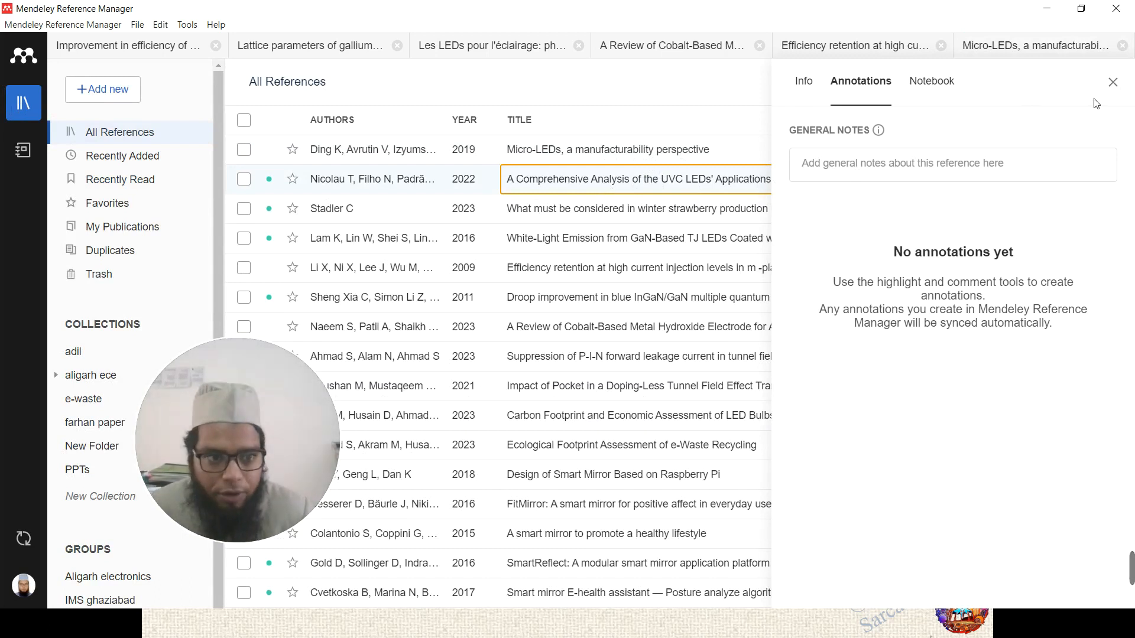
{"action": "left_click", "coordinate": [1114, 82]}
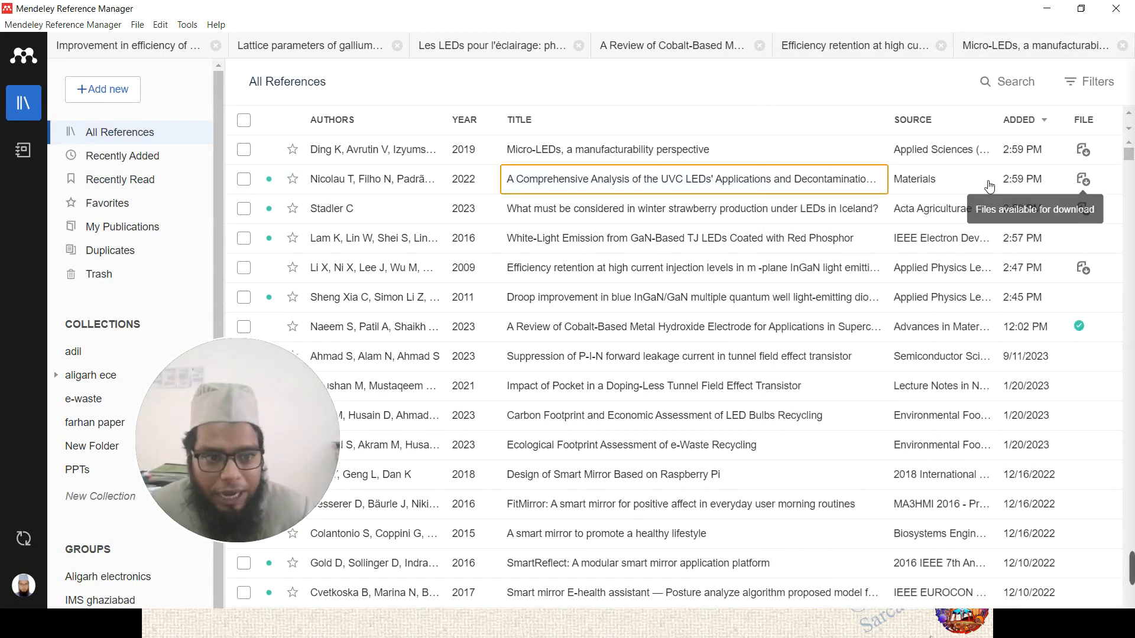
{"action": "left_click", "coordinate": [583, 242]}
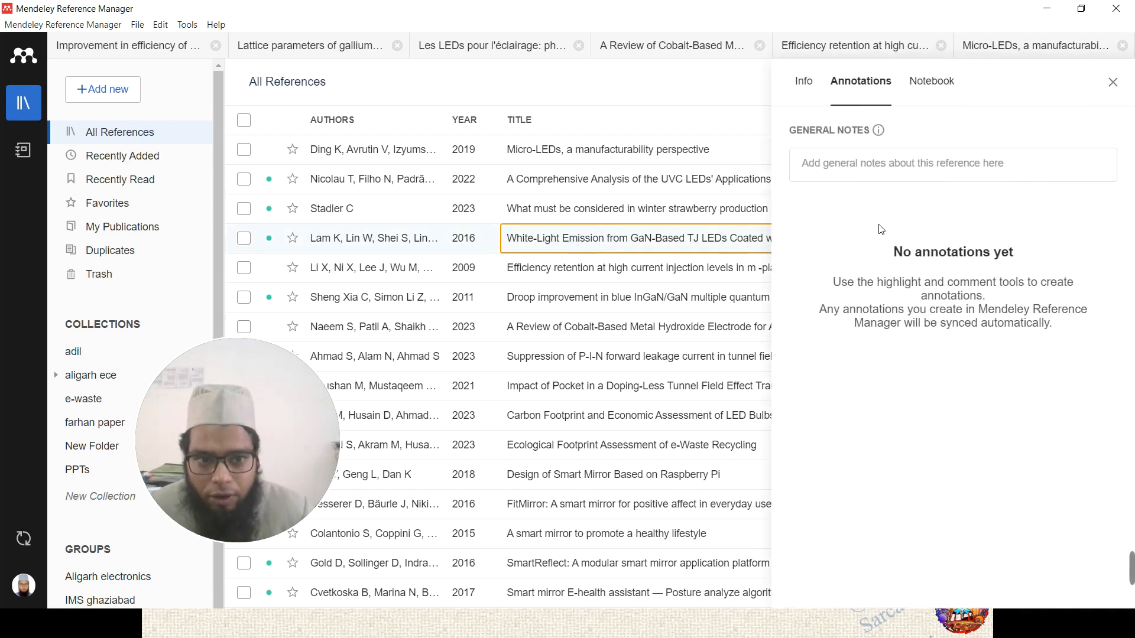
{"action": "left_click", "coordinate": [804, 83]}
{"action": "scroll", "coordinate": [839, 322], "scroll_direction": "down", "scroll_amount": 3}
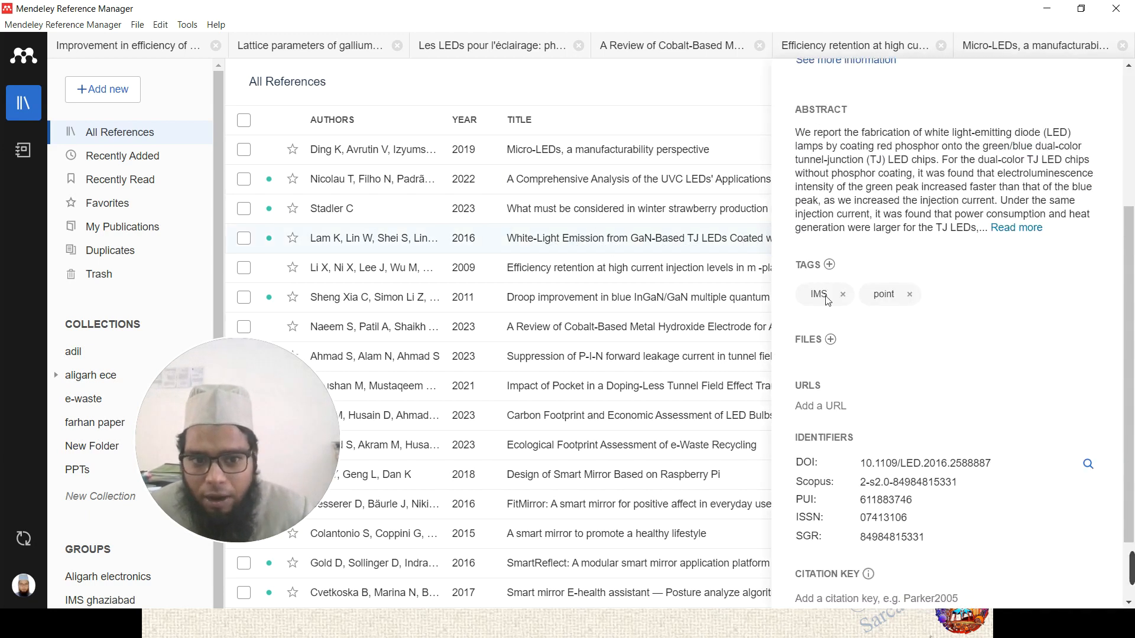
{"action": "scroll", "coordinate": [882, 327], "scroll_direction": "down", "scroll_amount": 2}
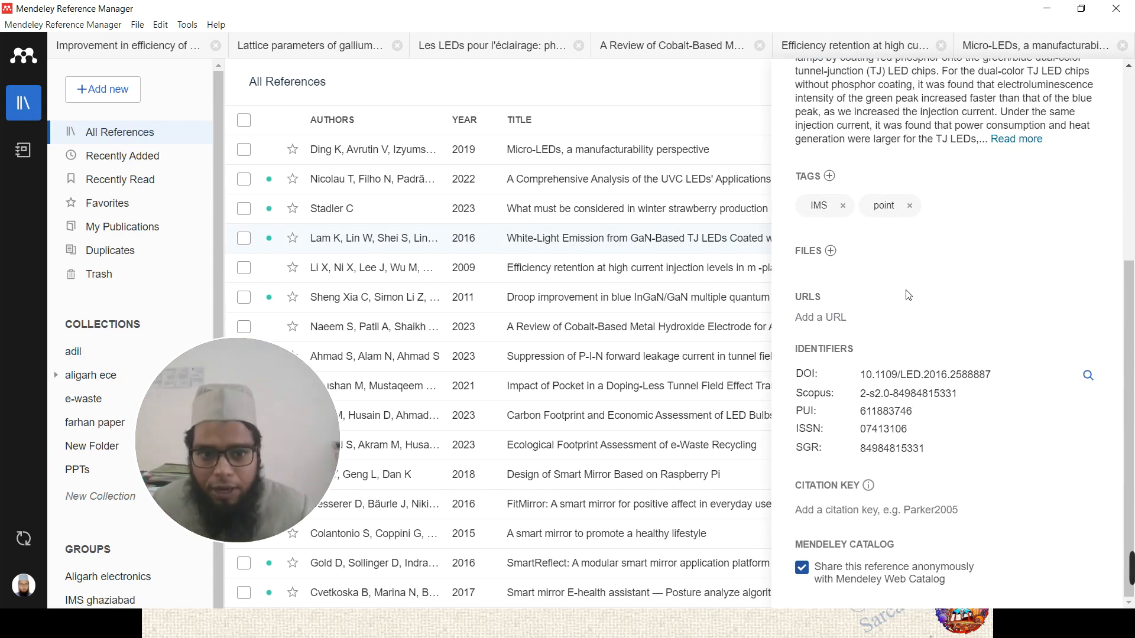
{"action": "scroll", "coordinate": [909, 296], "scroll_direction": "up", "scroll_amount": 10}
- Add a short test general note to White-Light Emission, then close the panel and reopen Micro-LEDs
{"action": "left_click", "coordinate": [855, 83]}
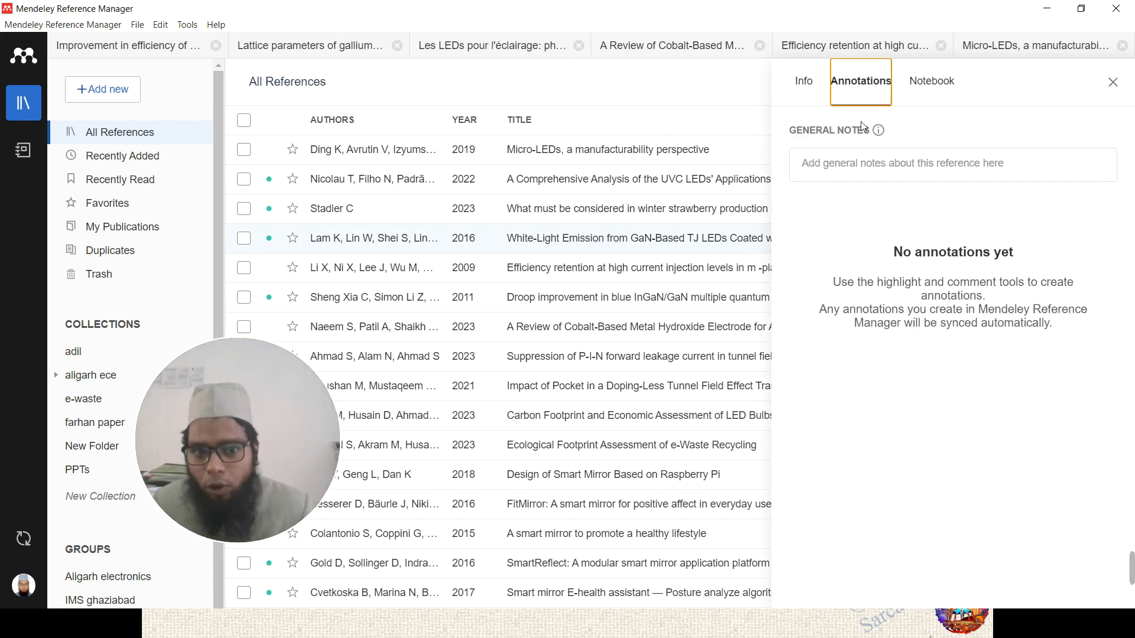
{"action": "left_click", "coordinate": [857, 166]}
{"action": "type", "text": "fd"}
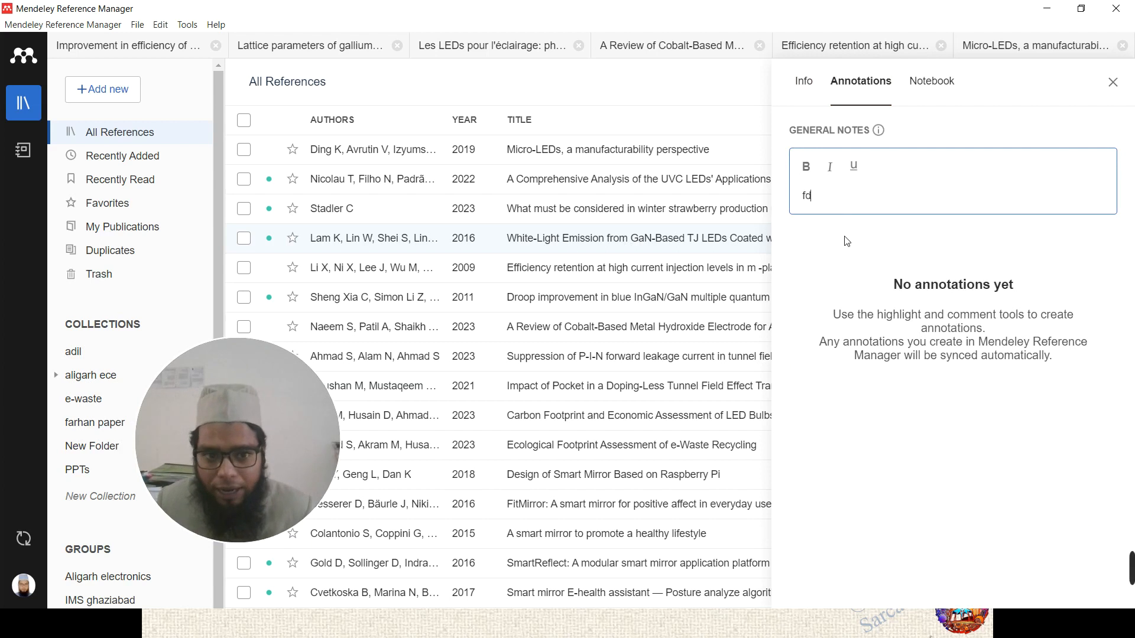
{"action": "type", "text": "dddggf"}
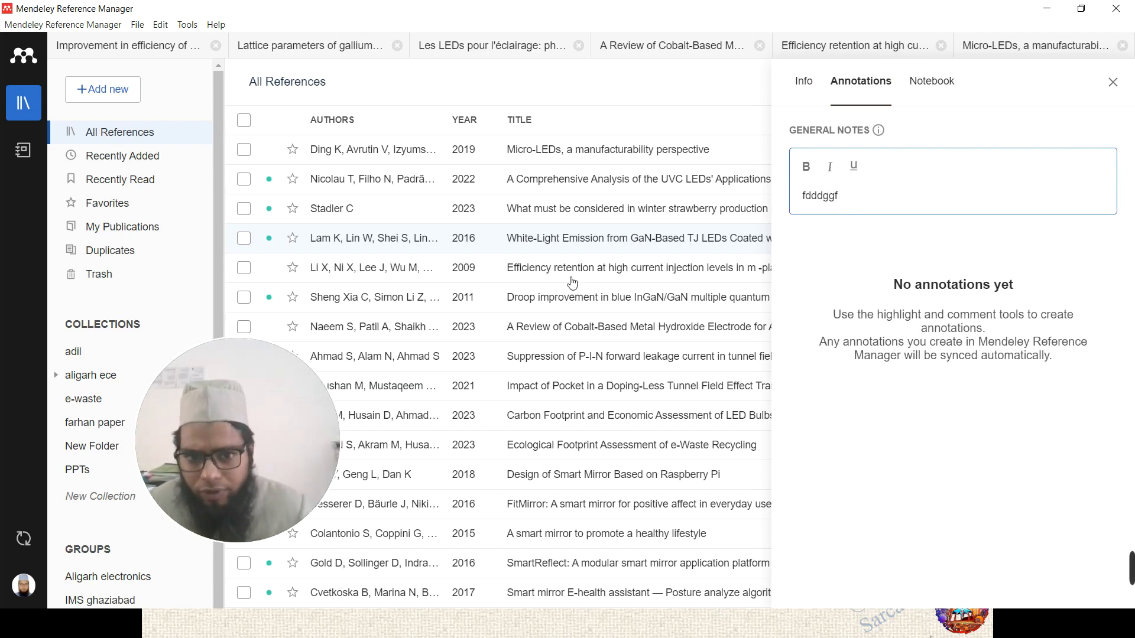
{"action": "left_click", "coordinate": [574, 239]}
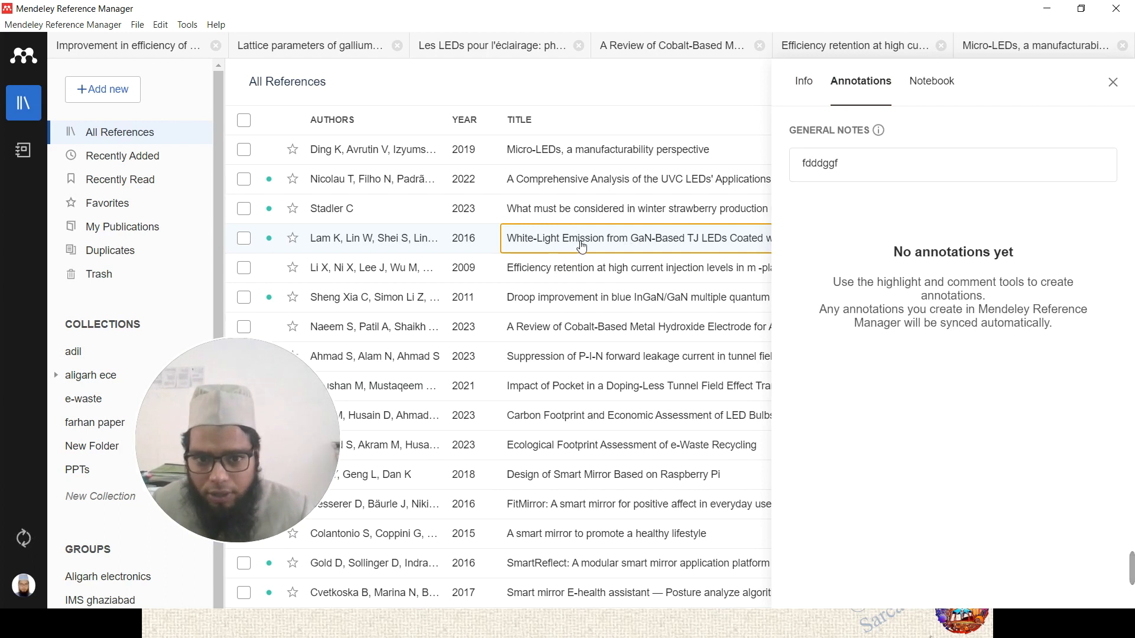
{"action": "left_click", "coordinate": [804, 81]}
{"action": "left_click", "coordinate": [862, 81]}
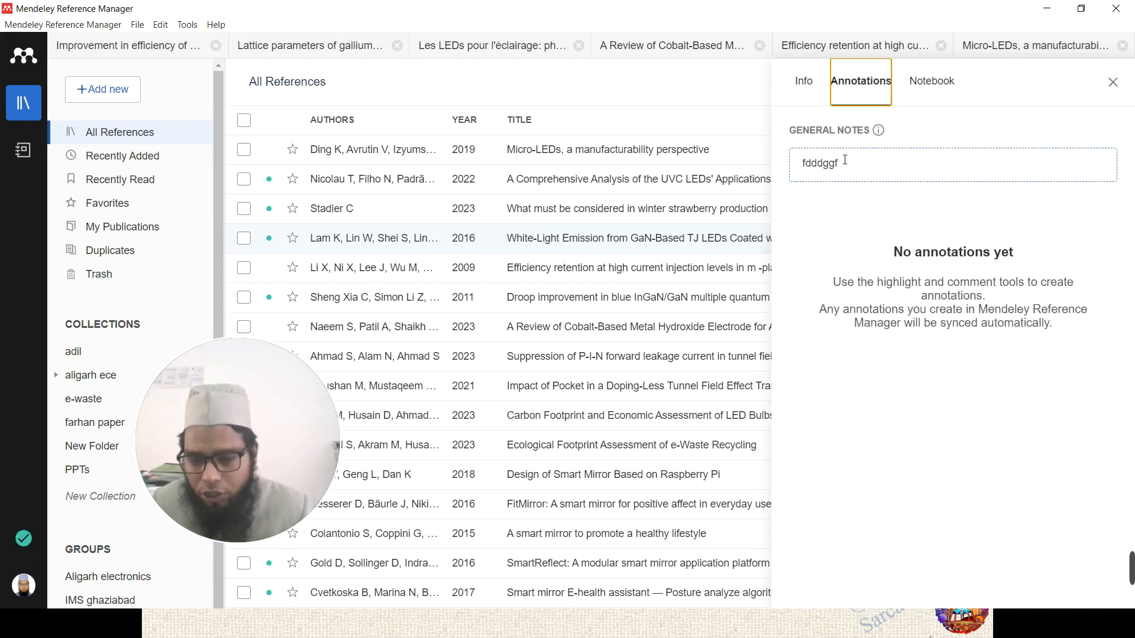
{"action": "left_click", "coordinate": [875, 172]}
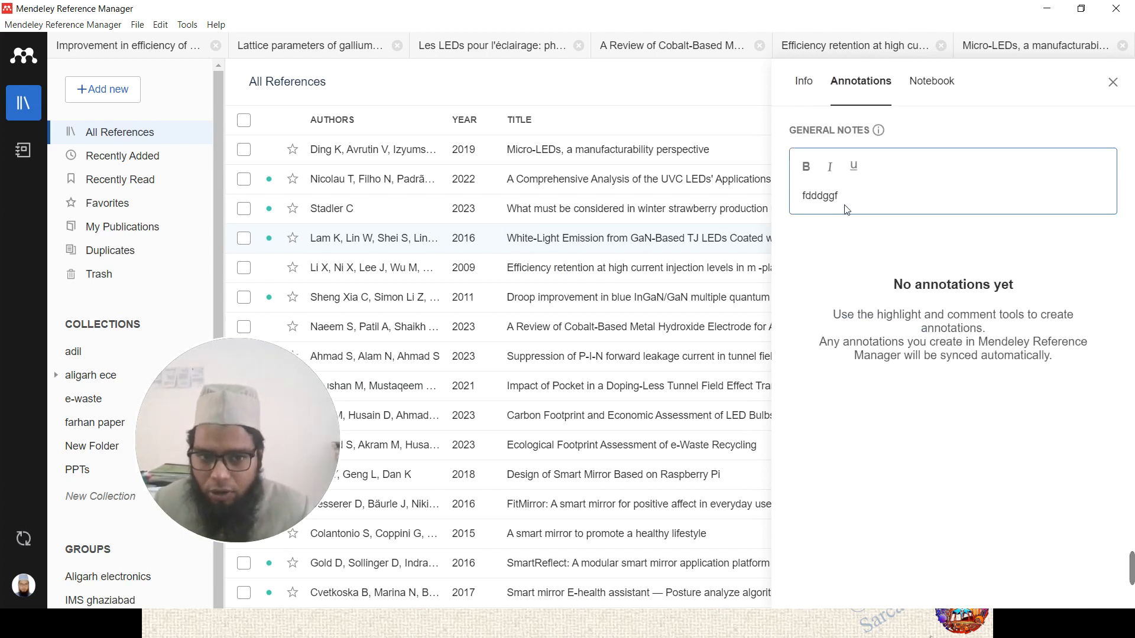
{"action": "left_click", "coordinate": [1114, 82]}
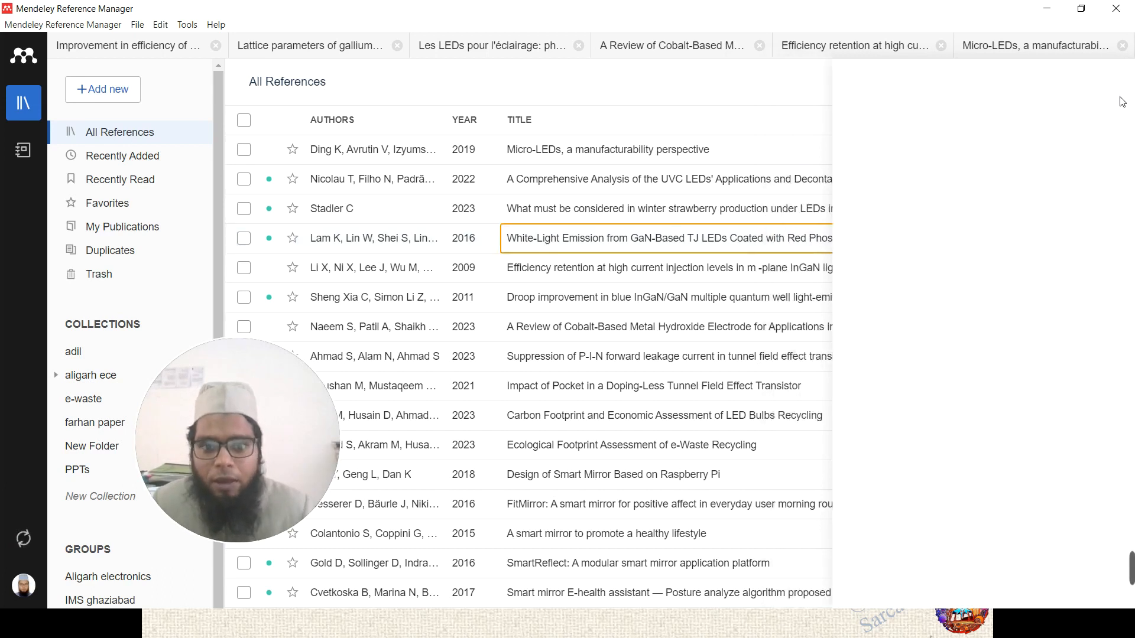
{"action": "left_click", "coordinate": [995, 51]}
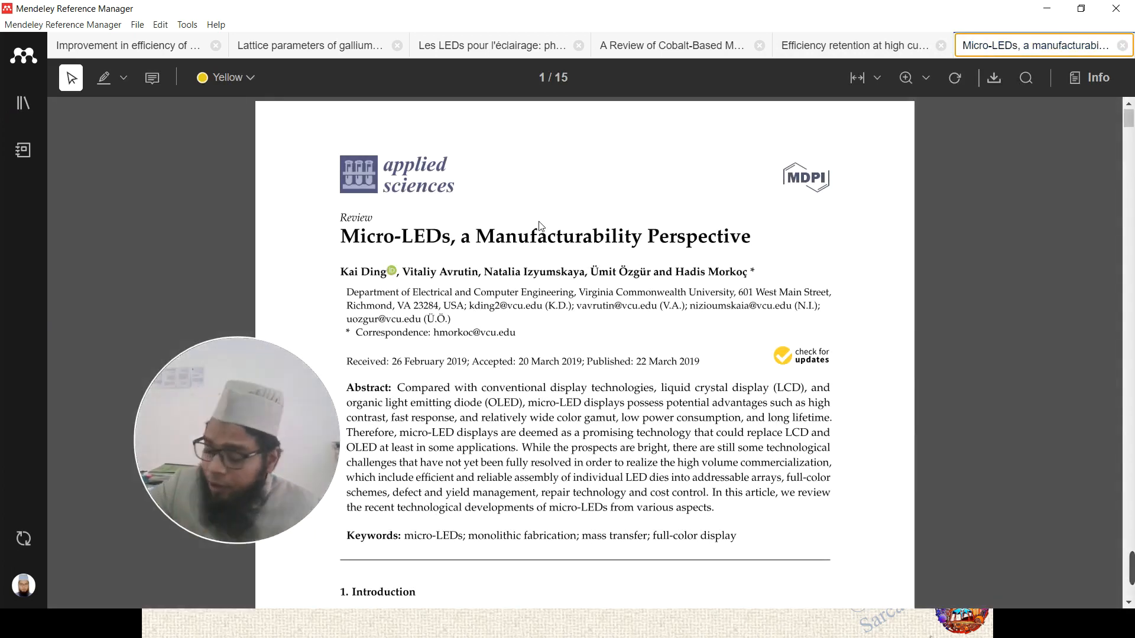
- Highlight the Introduction passage about miniaturized micro-LED chips in red
{"action": "scroll", "coordinate": [542, 226], "scroll_direction": "down", "scroll_amount": 8}
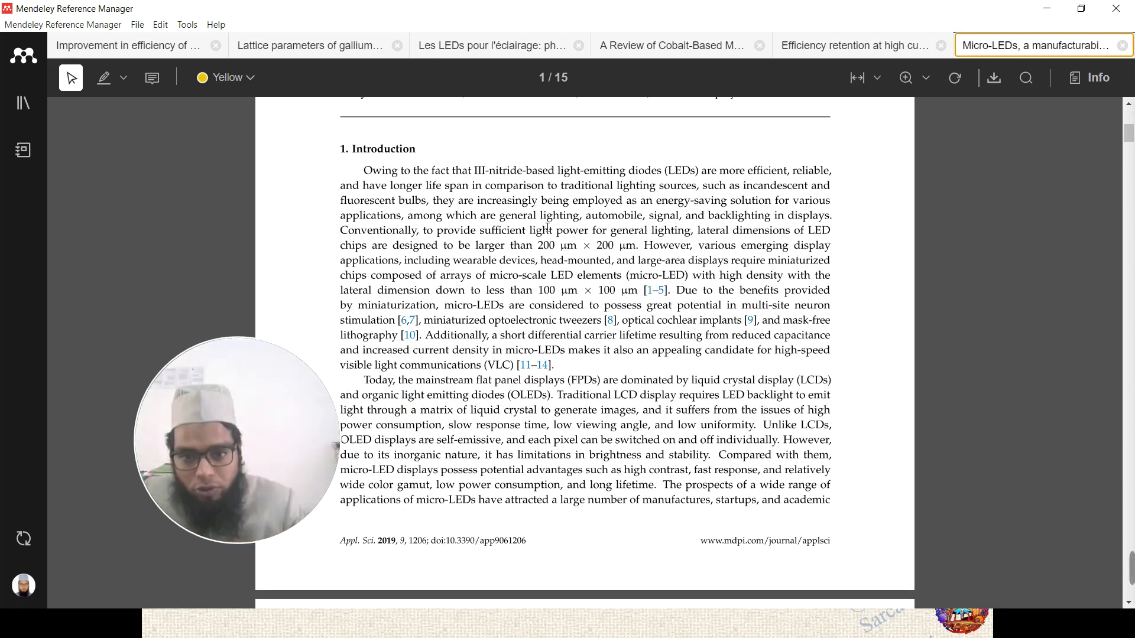
{"action": "left_click", "coordinate": [208, 80]}
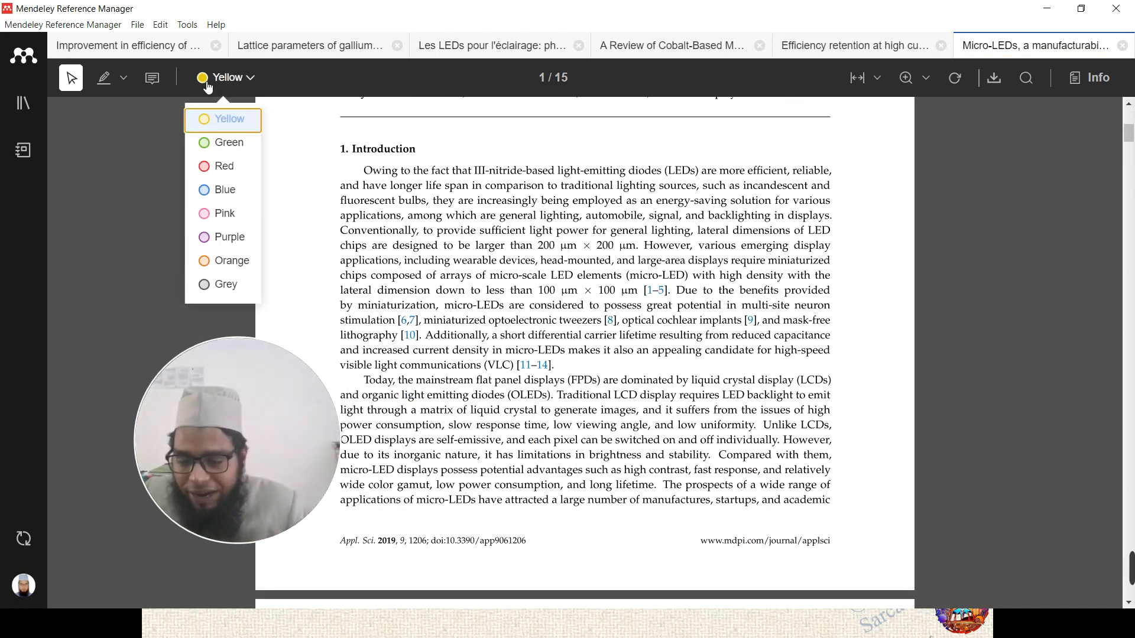
{"action": "left_click", "coordinate": [253, 75]}
{"action": "left_click", "coordinate": [253, 77]}
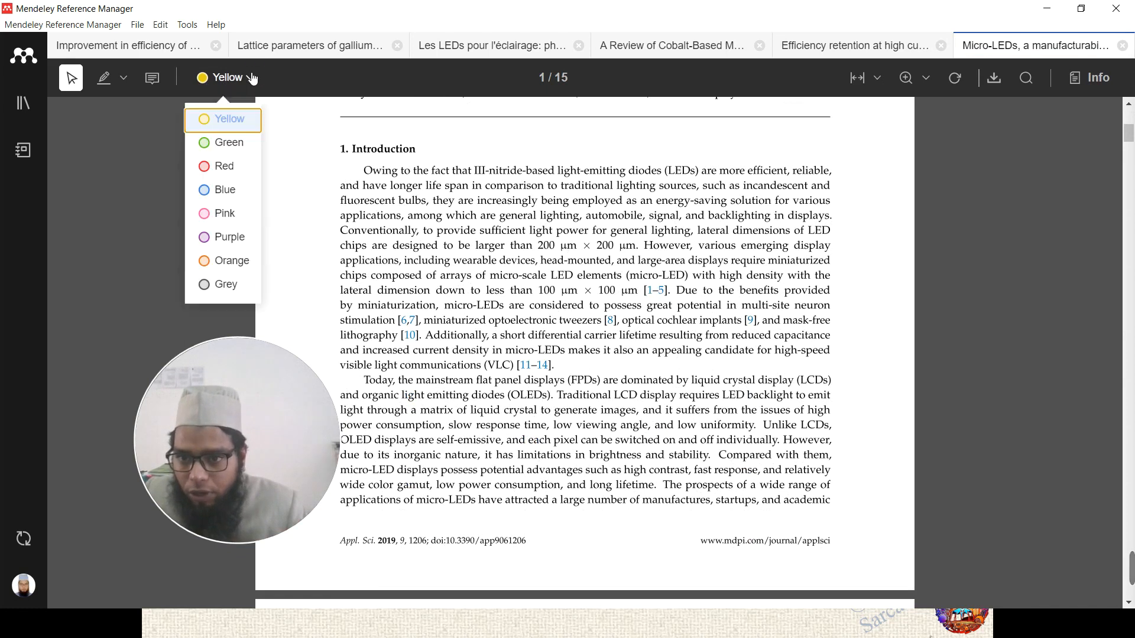
{"action": "left_click", "coordinate": [213, 170]}
{"action": "left_click_drag", "start_coordinate": [587, 249], "coordinate": [679, 260]}
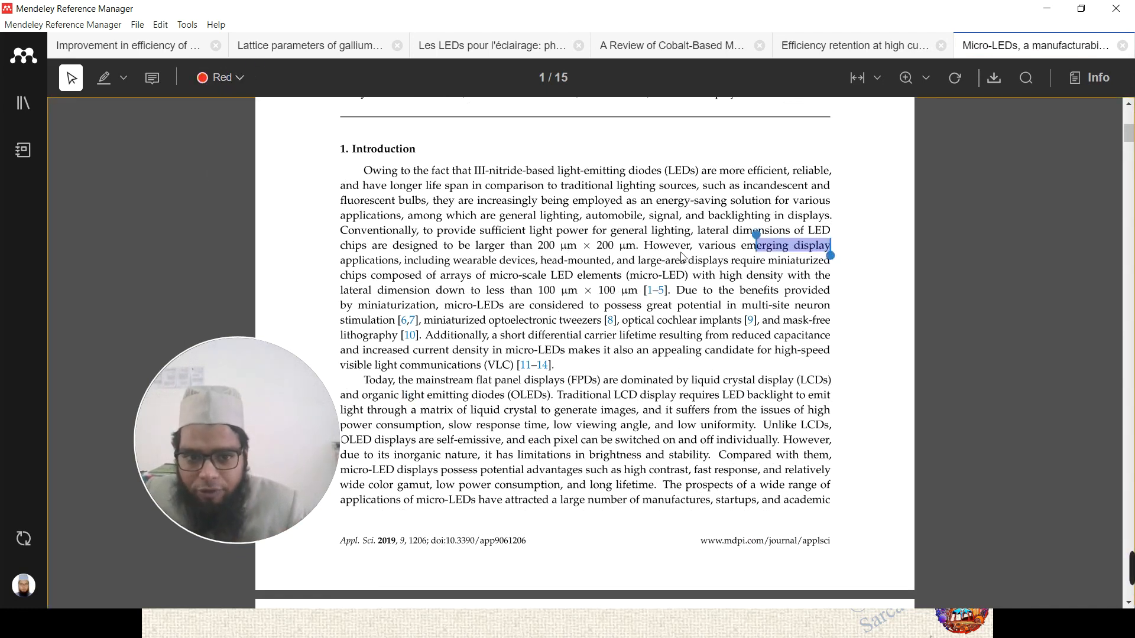
{"action": "left_click_drag", "start_coordinate": [552, 273], "coordinate": [638, 301]}
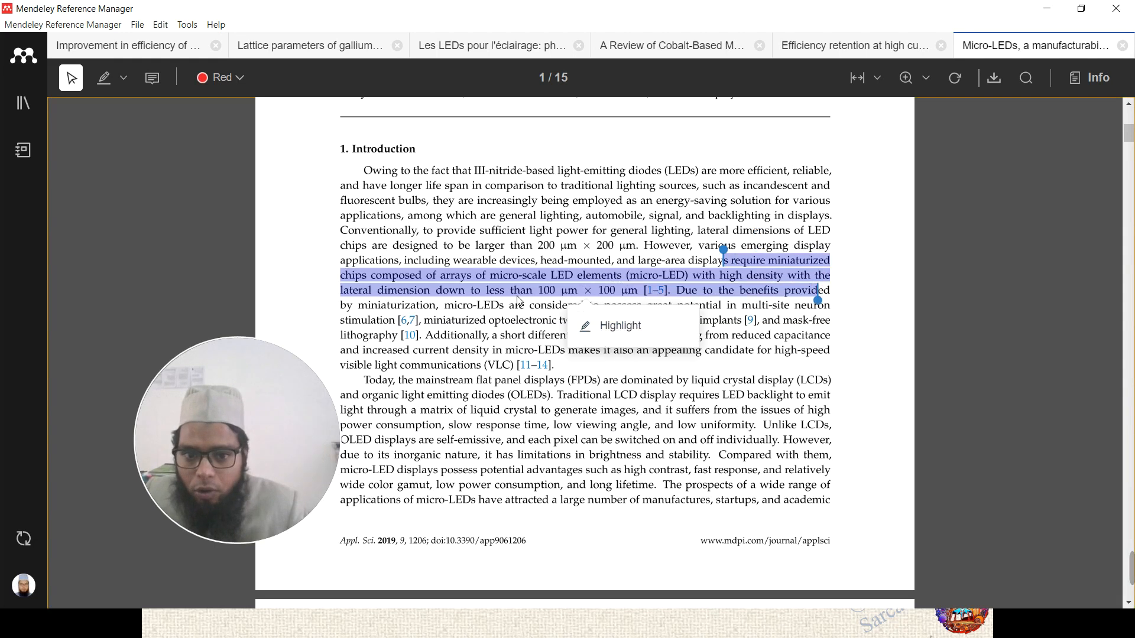
{"action": "left_click", "coordinate": [549, 367]}
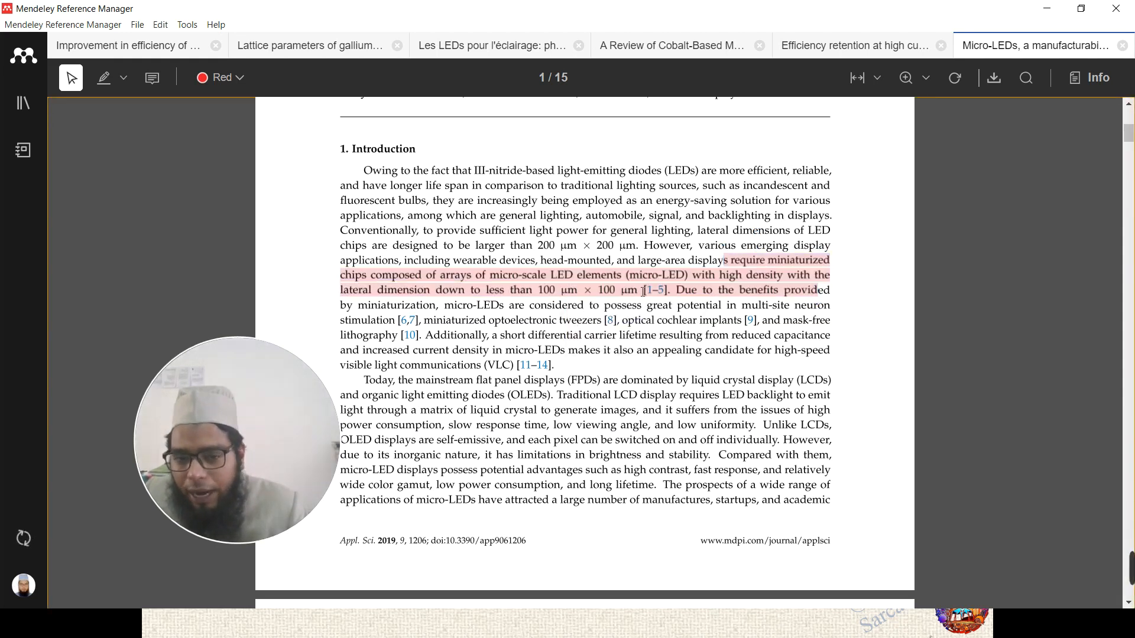
- Highlight the passage about VLC and flat panel displays in yellow
{"action": "left_click", "coordinate": [220, 77]}
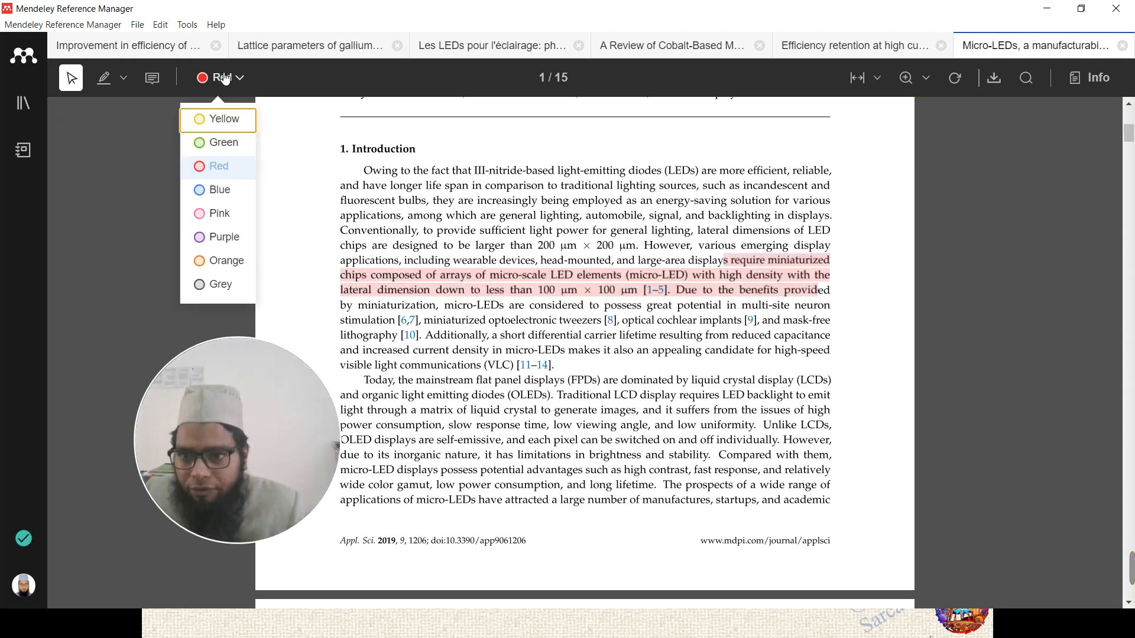
{"action": "left_click", "coordinate": [220, 118]}
{"action": "left_click_drag", "start_coordinate": [707, 350], "coordinate": [784, 395]}
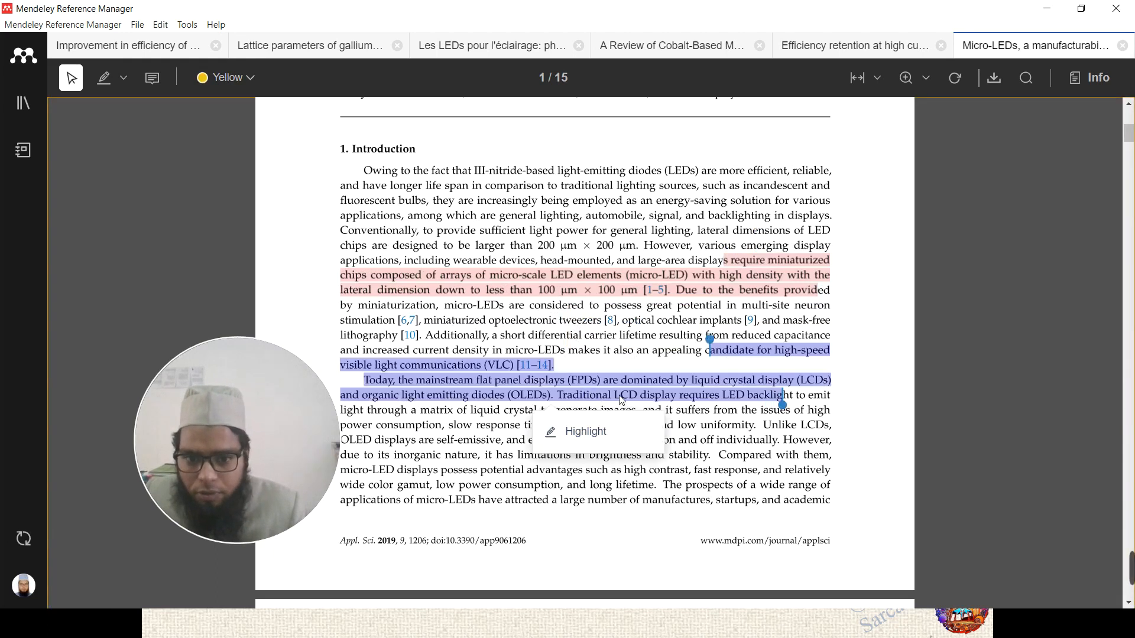
{"action": "left_click", "coordinate": [617, 419]}
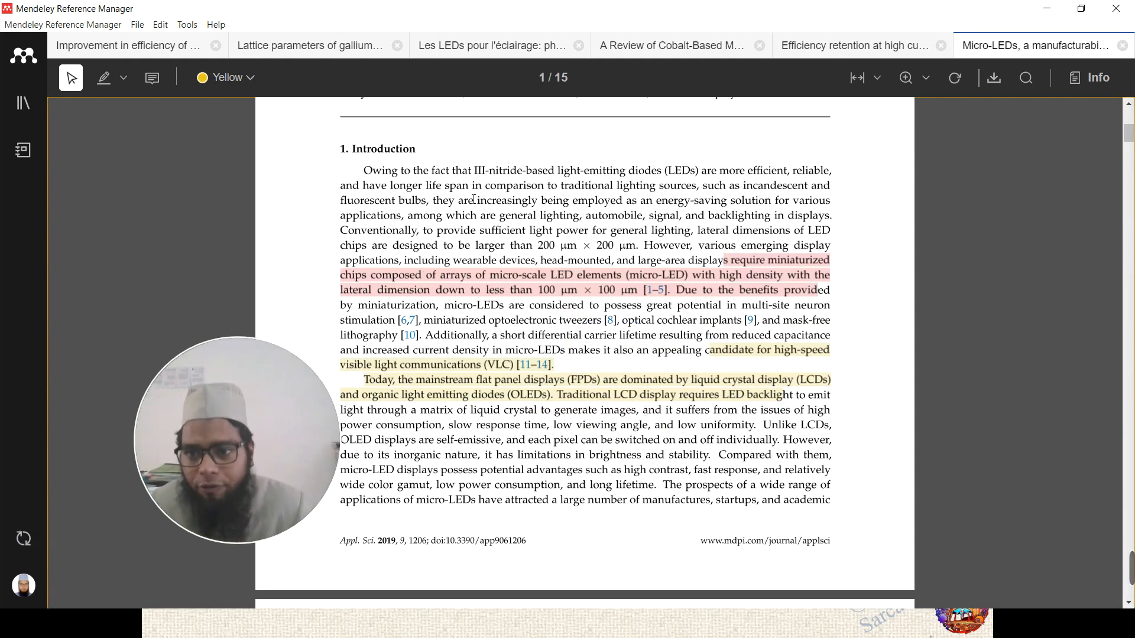
{"action": "left_click", "coordinate": [153, 80]}
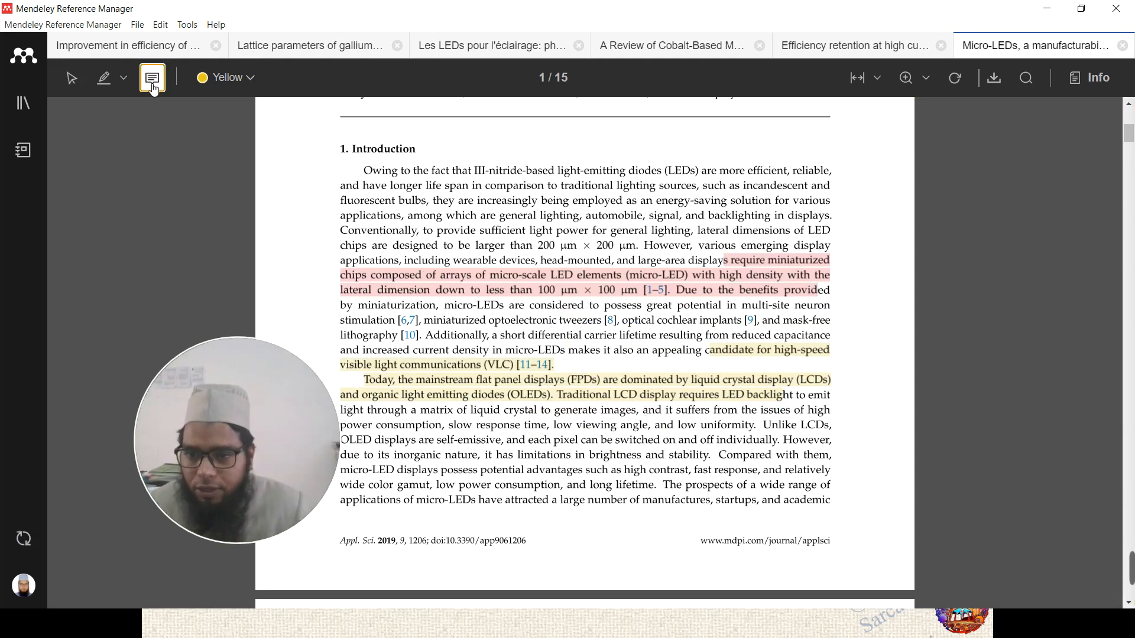
- Pin a sticky note near the chip size sentence on page 2
{"action": "scroll", "coordinate": [500, 328], "scroll_direction": "down", "scroll_amount": 8}
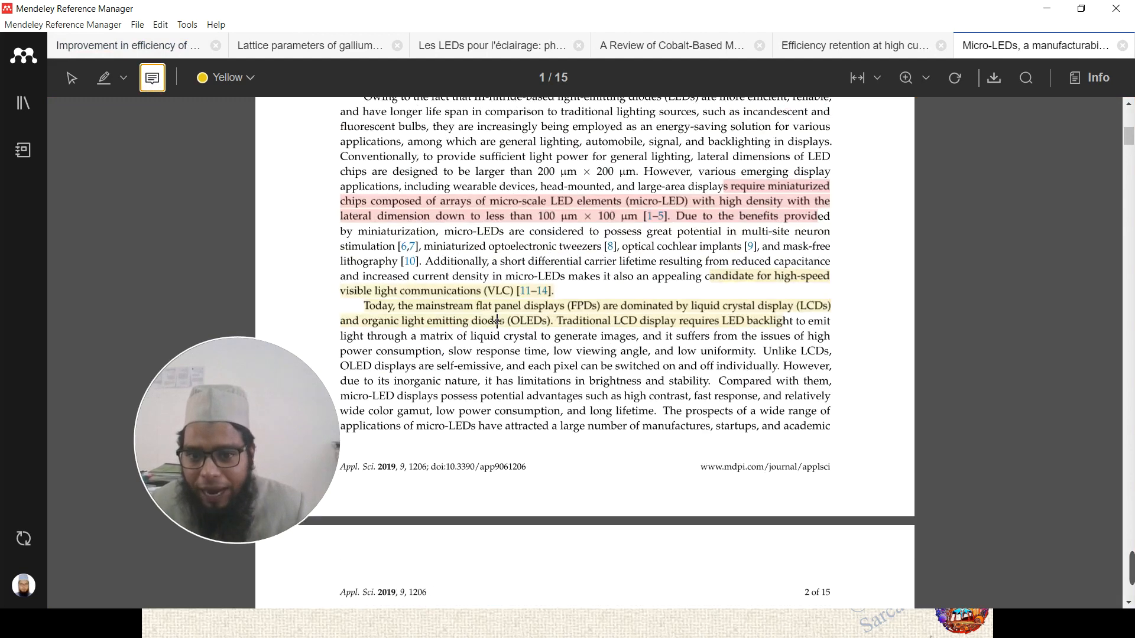
{"action": "scroll", "coordinate": [502, 326], "scroll_direction": "down", "scroll_amount": 4}
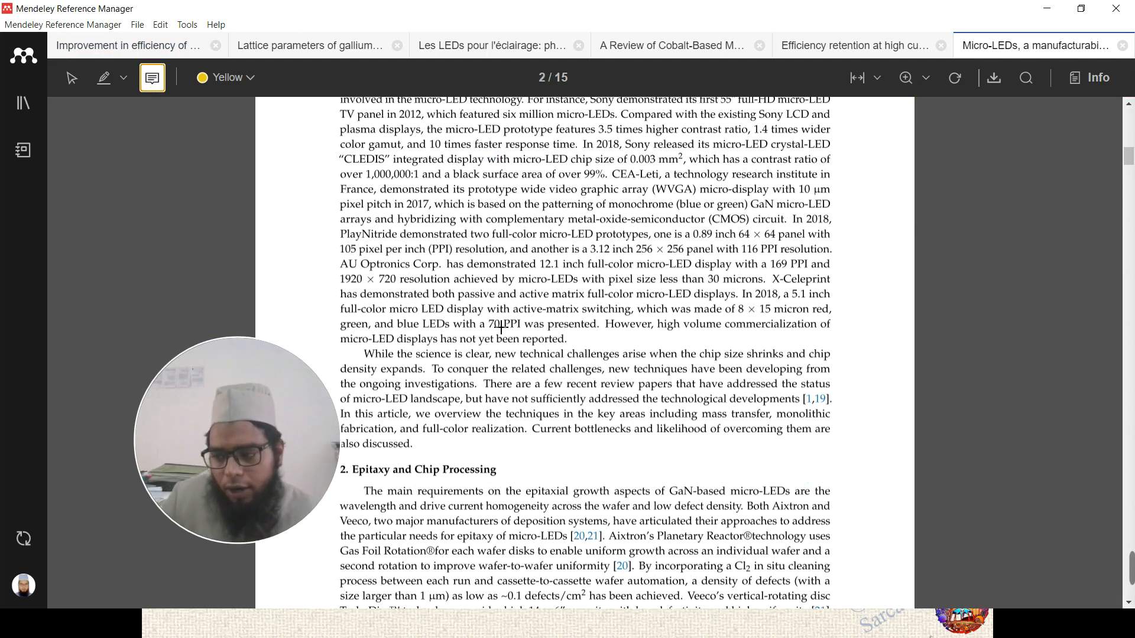
{"action": "scroll", "coordinate": [503, 330], "scroll_direction": "up", "scroll_amount": 1}
{"action": "scroll", "coordinate": [515, 354], "scroll_direction": "down", "scroll_amount": 1}
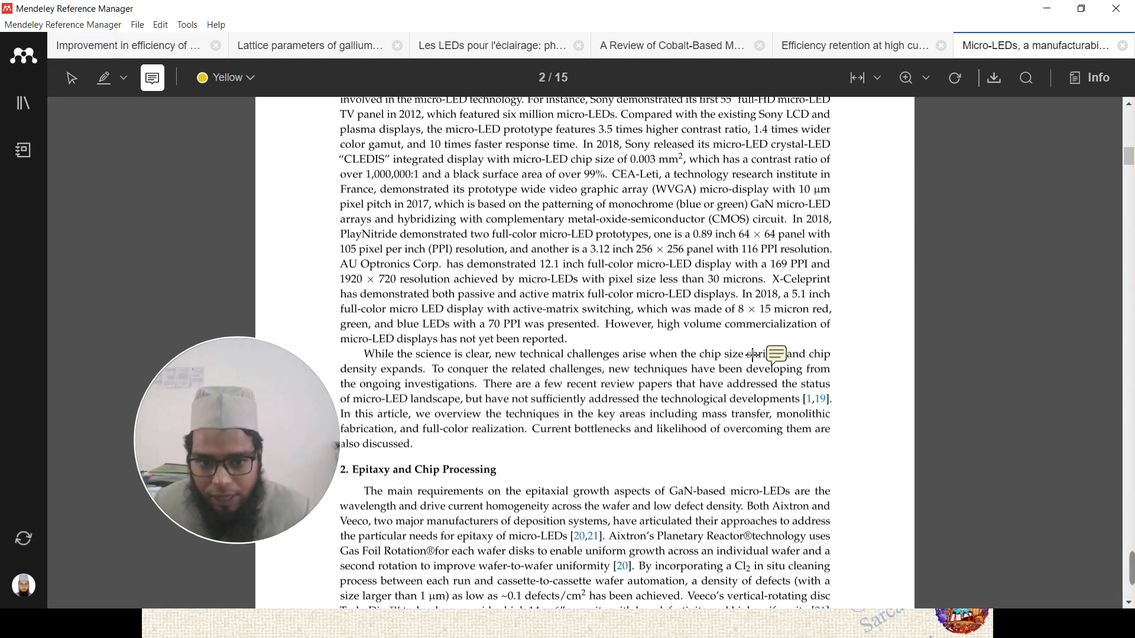
{"action": "left_click", "coordinate": [776, 354]}
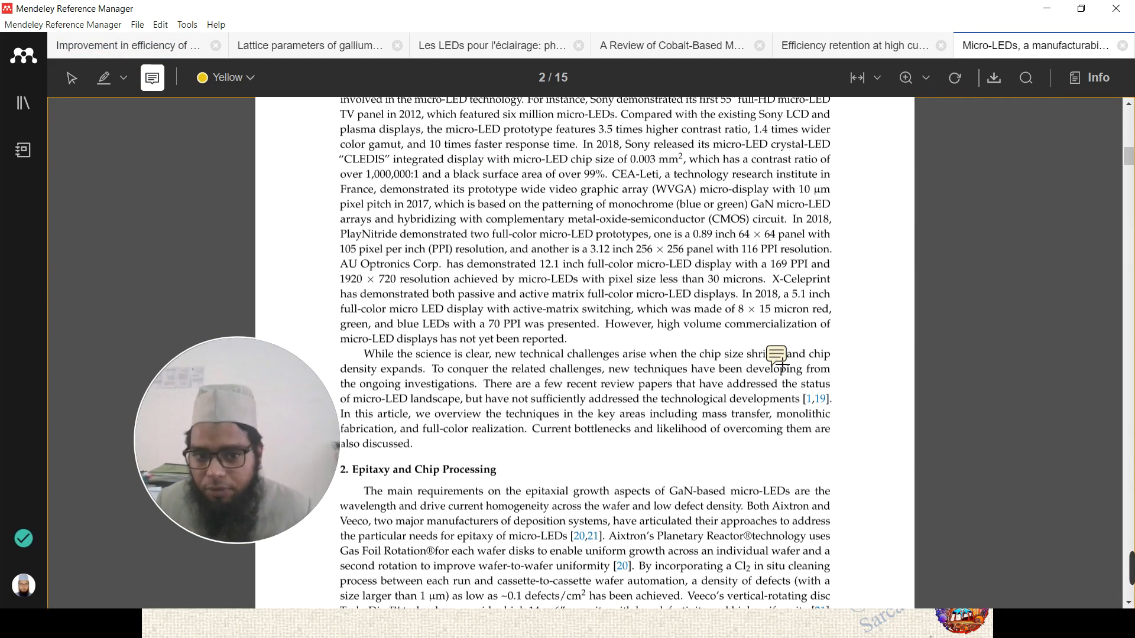
{"action": "left_click", "coordinate": [859, 354]}
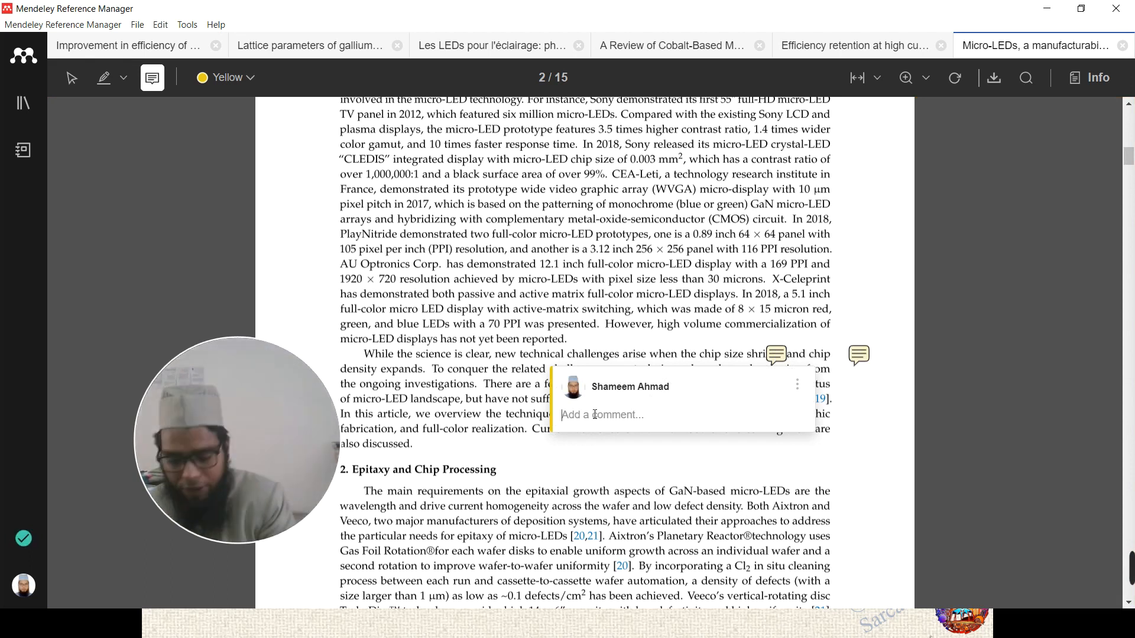
- Replace the test text with the comment 'lets take this to supervisor.' and close it
{"action": "type", "text": "dskjknjksdhs"}
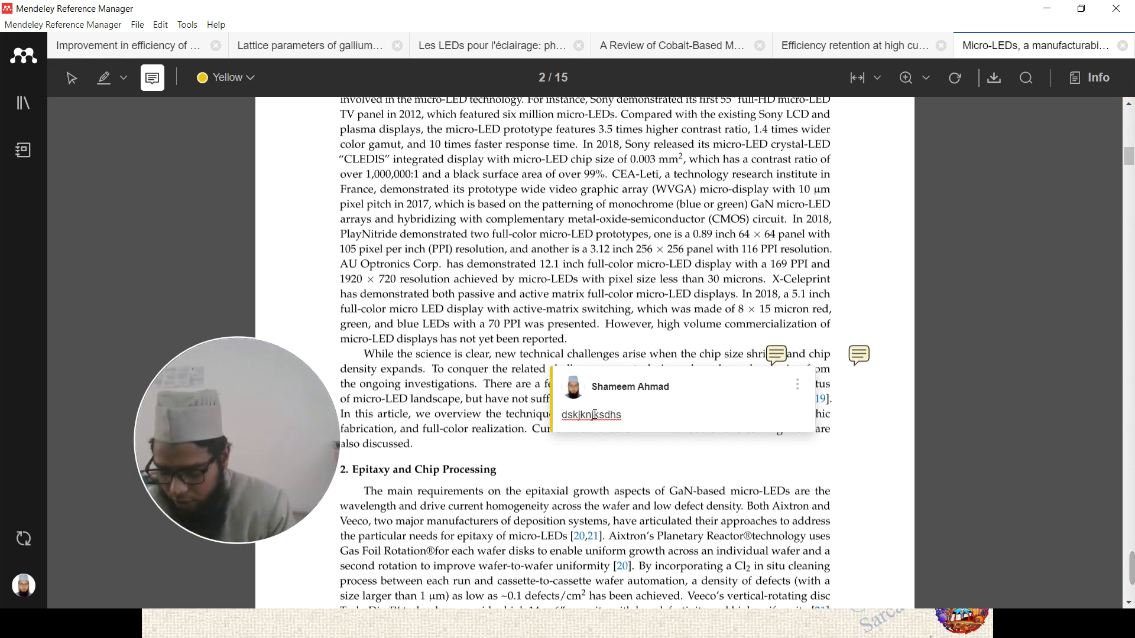
{"action": "key", "text": "BackSpace"}
{"action": "key", "text": "BackSpace"}
{"action": "key", "text": "BackSpace"}
{"action": "key", "text": "BackSpace"}
{"action": "key", "text": "BackSpace"}
{"action": "key", "text": "BackSpace"}
{"action": "key", "text": "BackSpace"}
{"action": "key", "text": "BackSpace"}
{"action": "key", "text": "BackSpace"}
{"action": "key", "text": "BackSpace"}
{"action": "key", "text": "BackSpace"}
{"action": "key", "text": "BackSpace"}
{"action": "type", "text": "lets take this to superviso"}
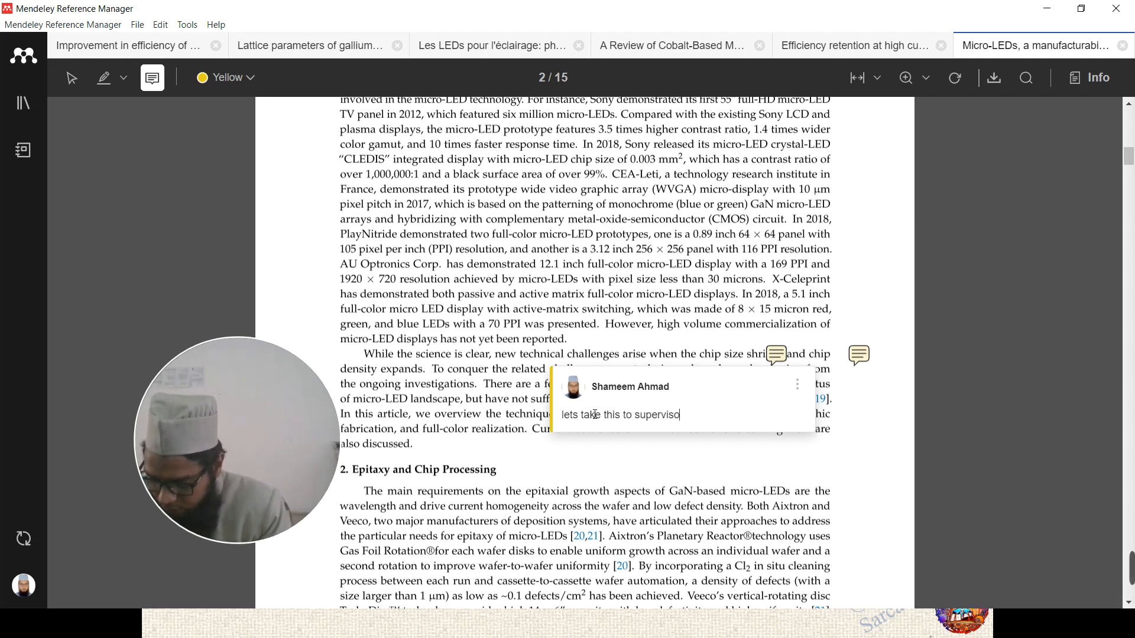
{"action": "type", "text": "r."}
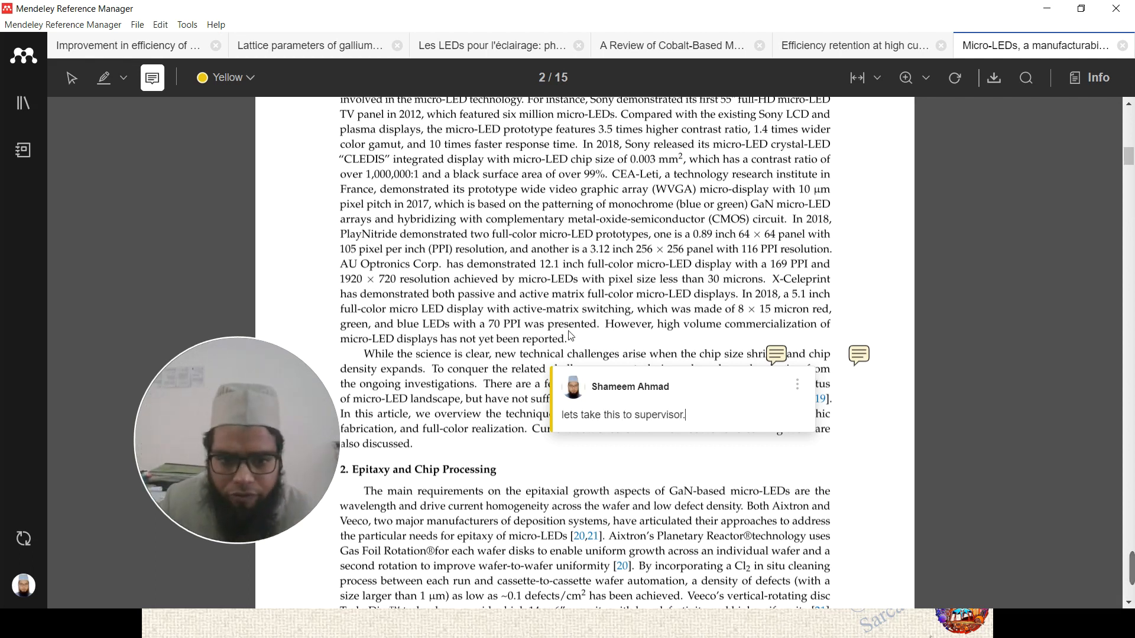
{"action": "key", "text": "Return"}
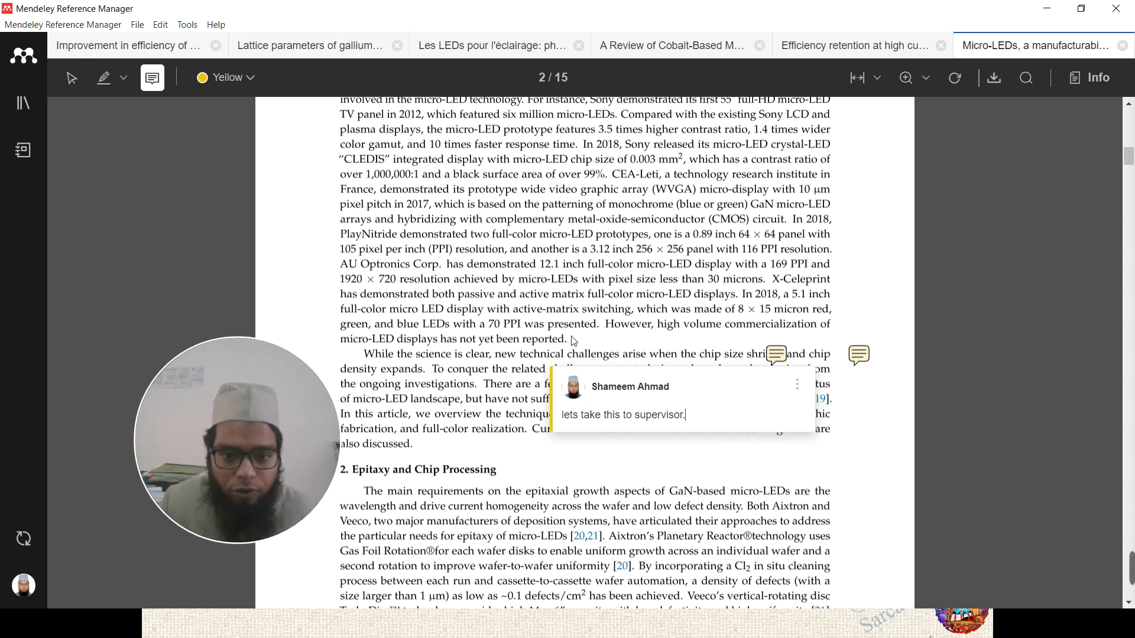
{"action": "left_click", "coordinate": [627, 298]}
{"action": "scroll", "coordinate": [626, 296], "scroll_direction": "up", "scroll_amount": 12}
{"action": "scroll", "coordinate": [545, 296], "scroll_direction": "up", "scroll_amount": 3}
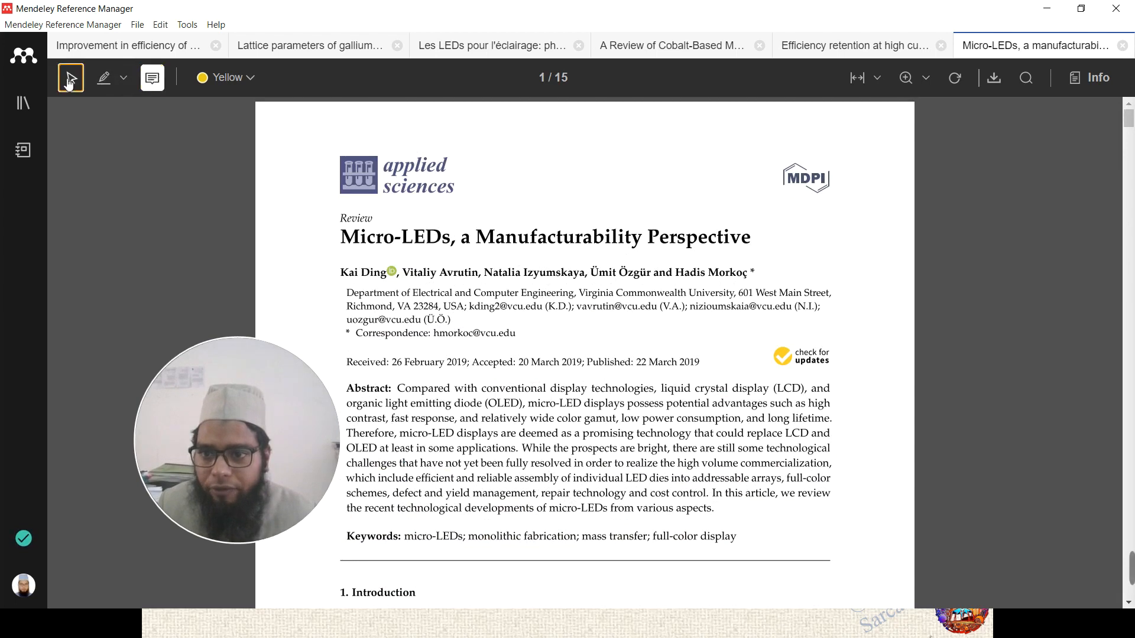
- Return to select mode and review the supervisor and empty comments from the notes list
{"action": "left_click", "coordinate": [152, 81]}
{"action": "scroll", "coordinate": [467, 255], "scroll_direction": "down", "scroll_amount": 10}
{"action": "scroll", "coordinate": [503, 260], "scroll_direction": "down", "scroll_amount": 3}
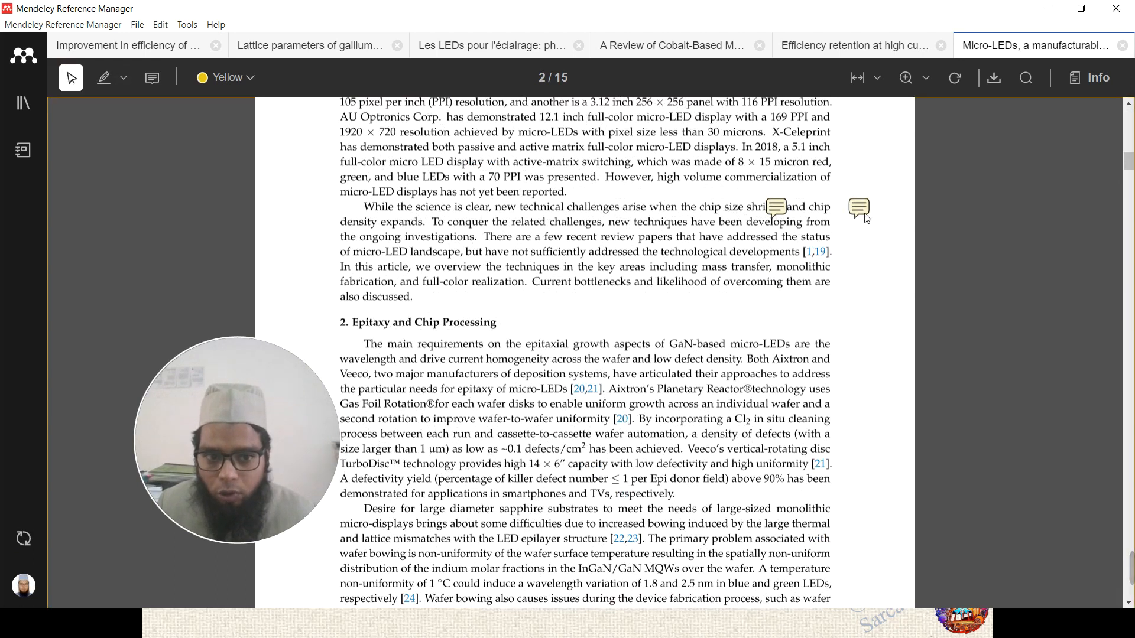
{"action": "scroll", "coordinate": [1015, 192], "scroll_direction": "down", "scroll_amount": 4}
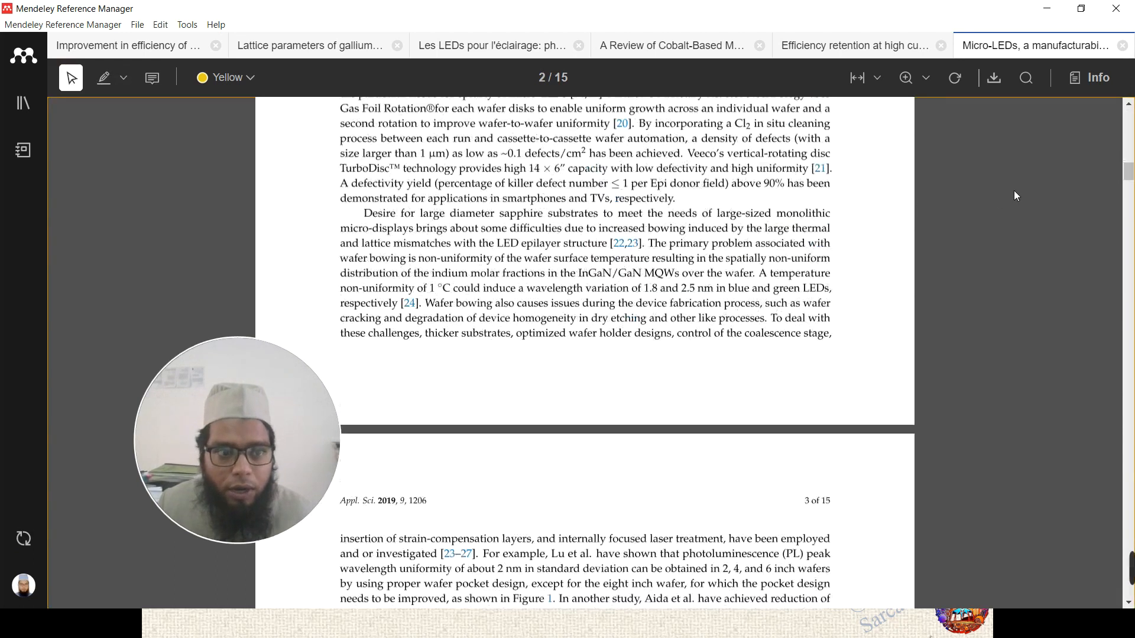
{"action": "scroll", "coordinate": [1015, 192], "scroll_direction": "up", "scroll_amount": 5}
{"action": "left_click", "coordinate": [1078, 82]}
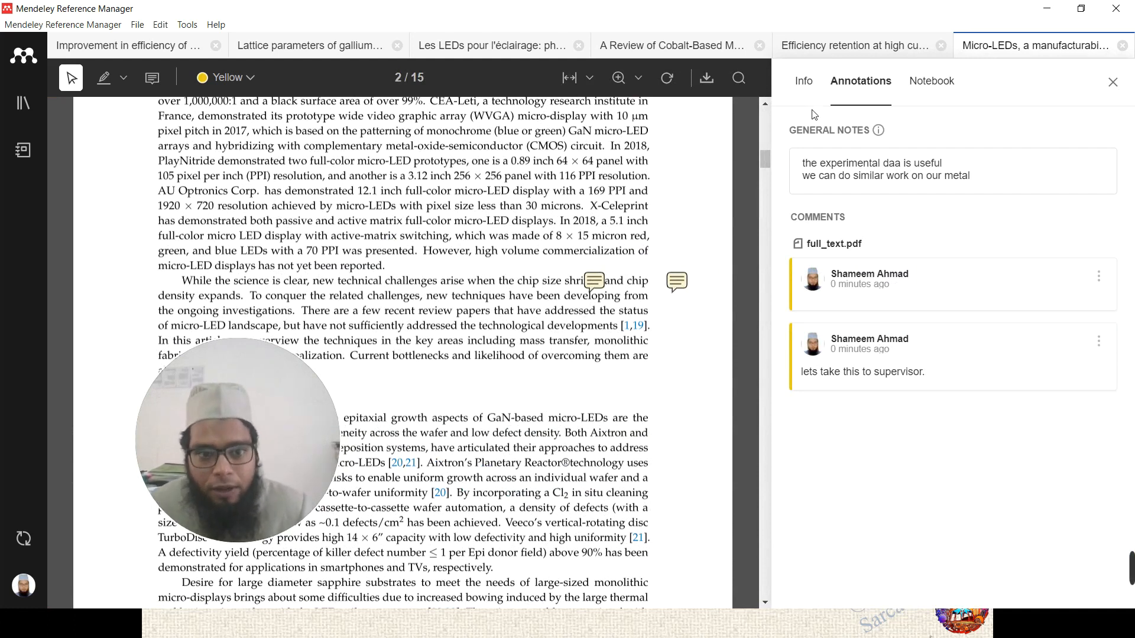
{"action": "left_click", "coordinate": [856, 353]}
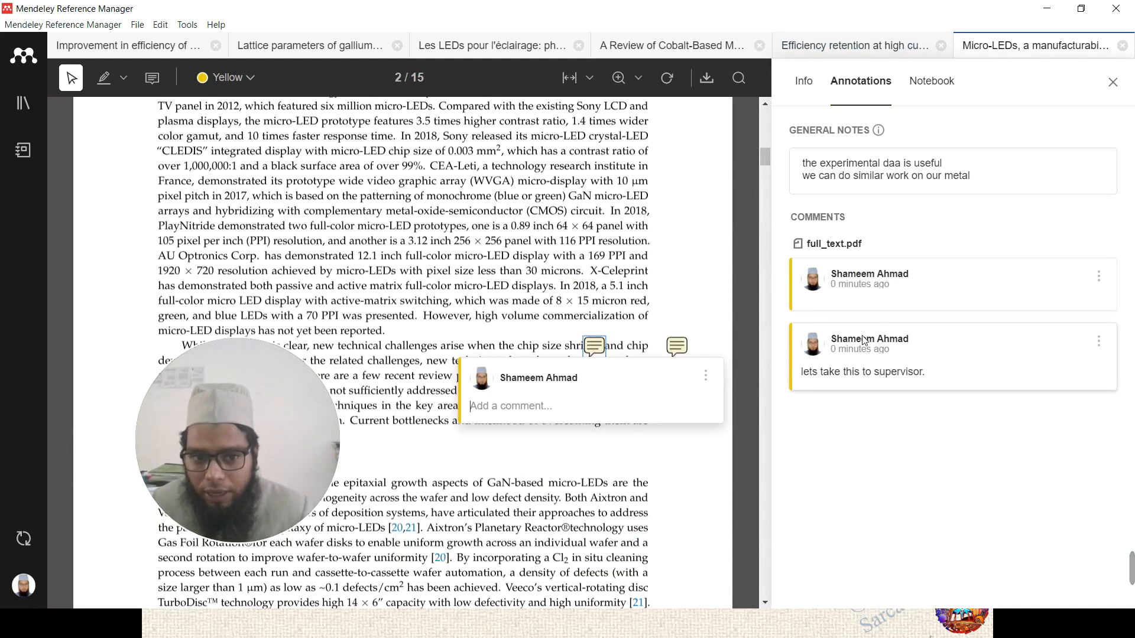
{"action": "left_click", "coordinate": [679, 344]}
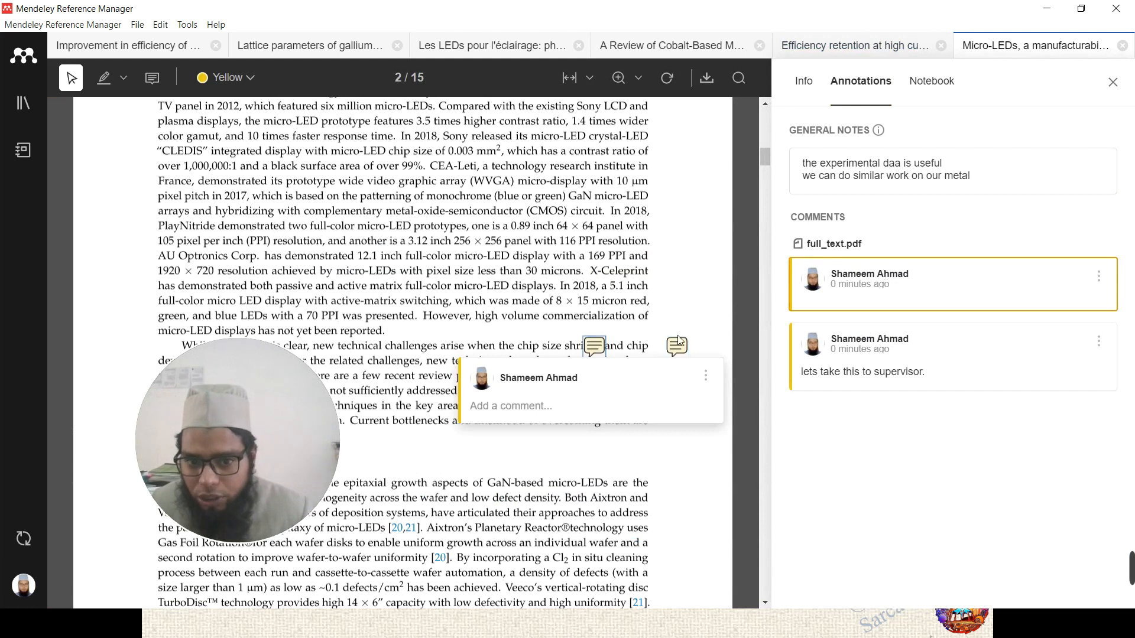
{"action": "left_click", "coordinate": [585, 238]}
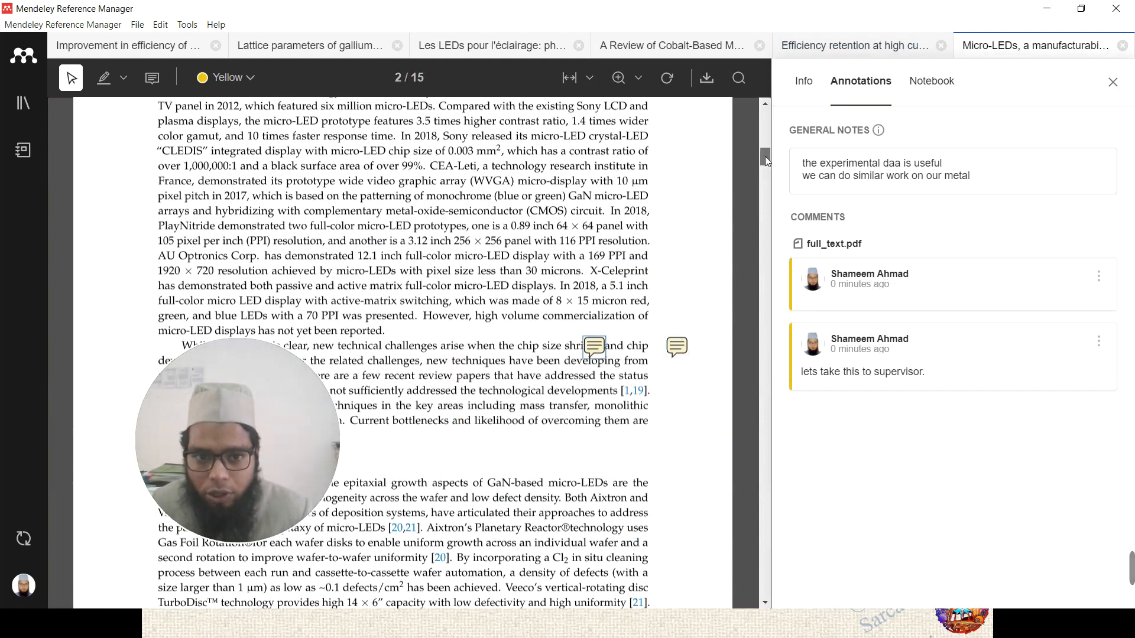
{"action": "left_click_drag", "start_coordinate": [767, 155], "coordinate": [767, 112]}
{"action": "left_click", "coordinate": [866, 356]}
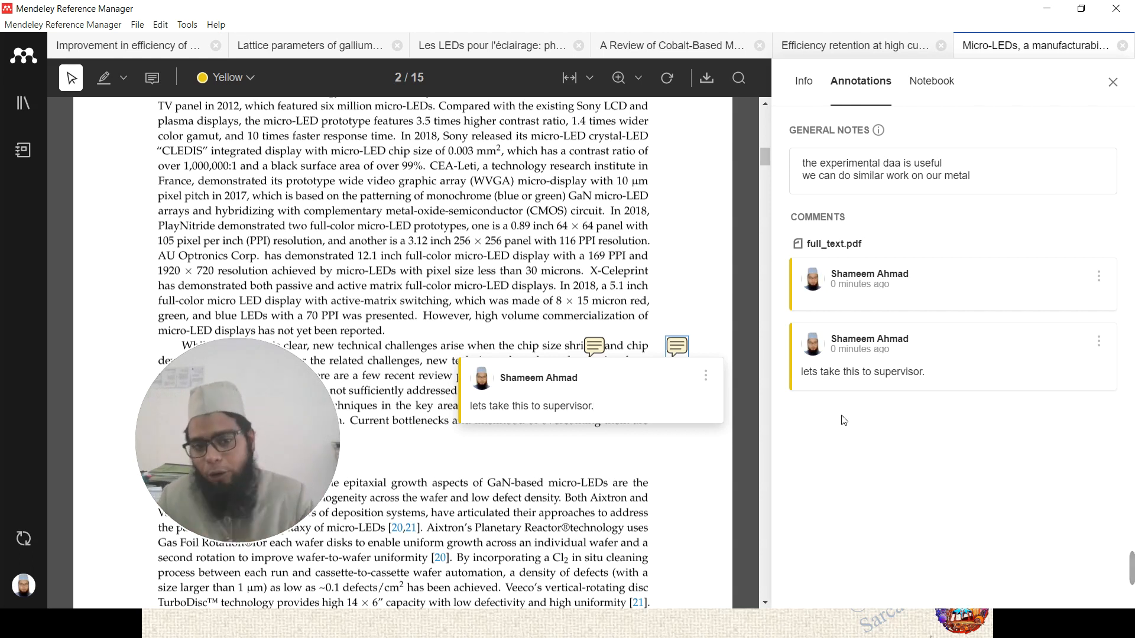
- Set the highlighter to text mode, then return to the library and close the panel
{"action": "left_click", "coordinate": [105, 78]}
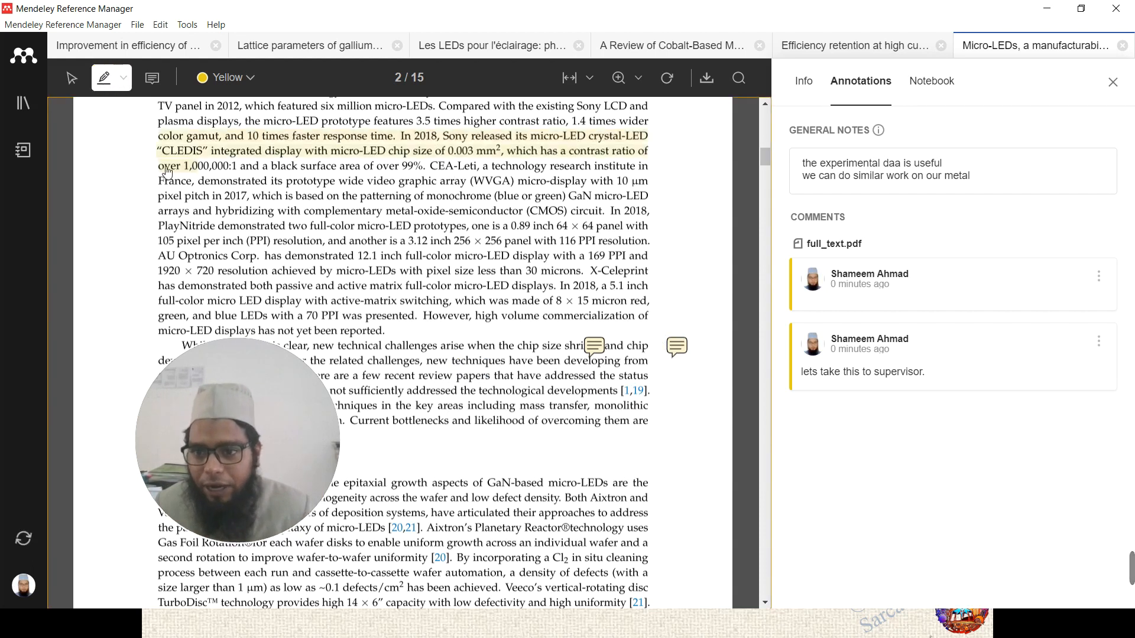
{"action": "left_click", "coordinate": [123, 77]}
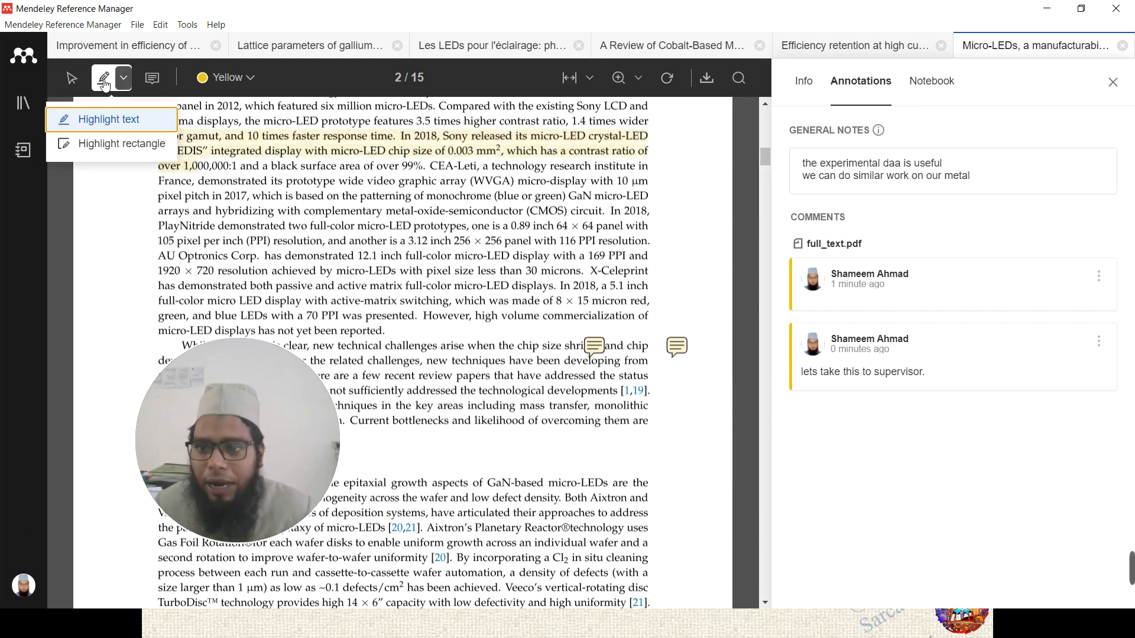
{"action": "left_click", "coordinate": [93, 121]}
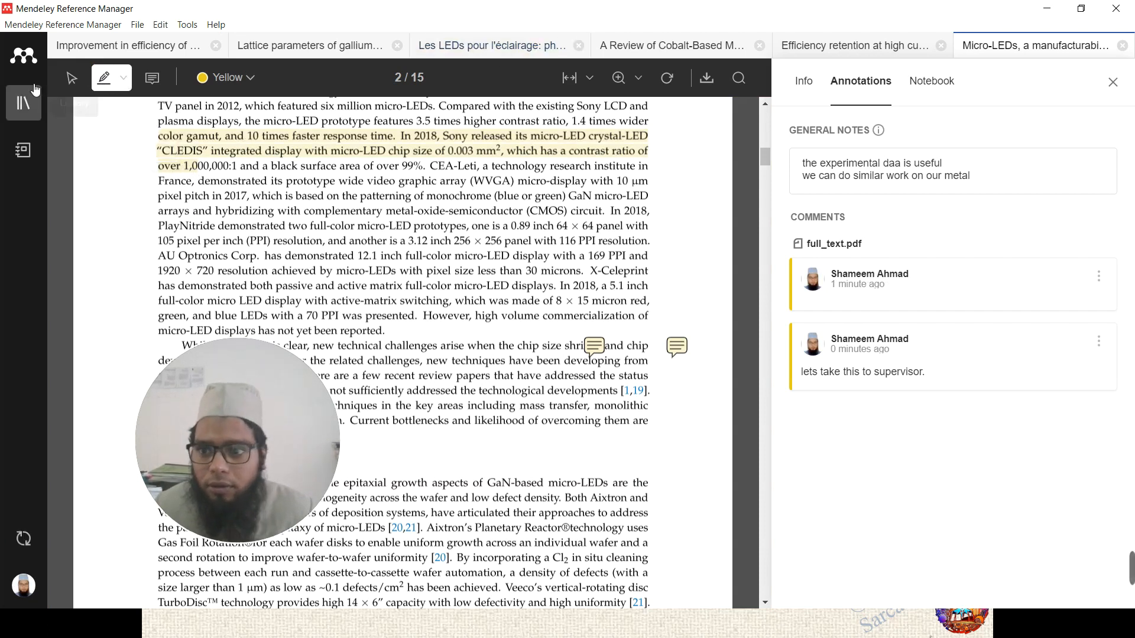
{"action": "left_click", "coordinate": [23, 103]}
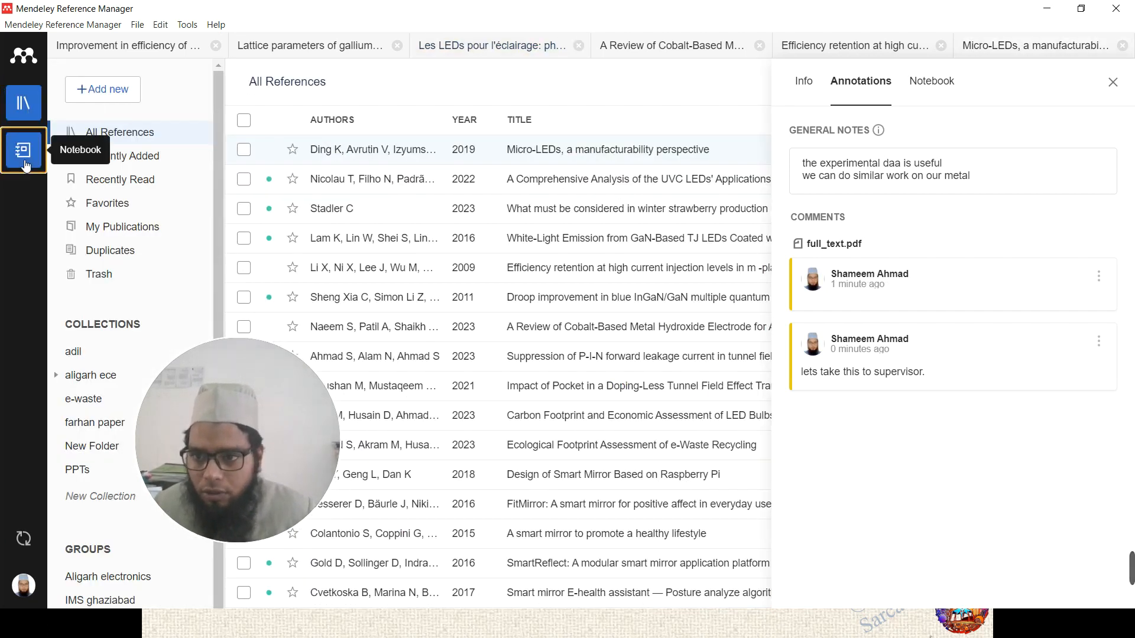
{"action": "left_click", "coordinate": [23, 102]}
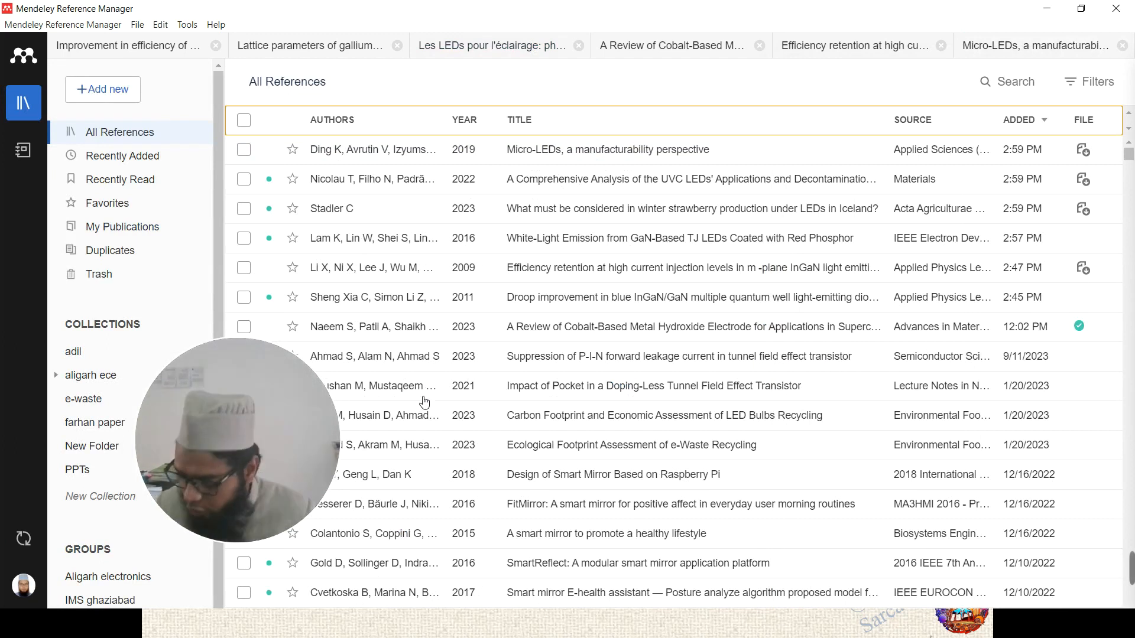
{"action": "key", "text": "super"}
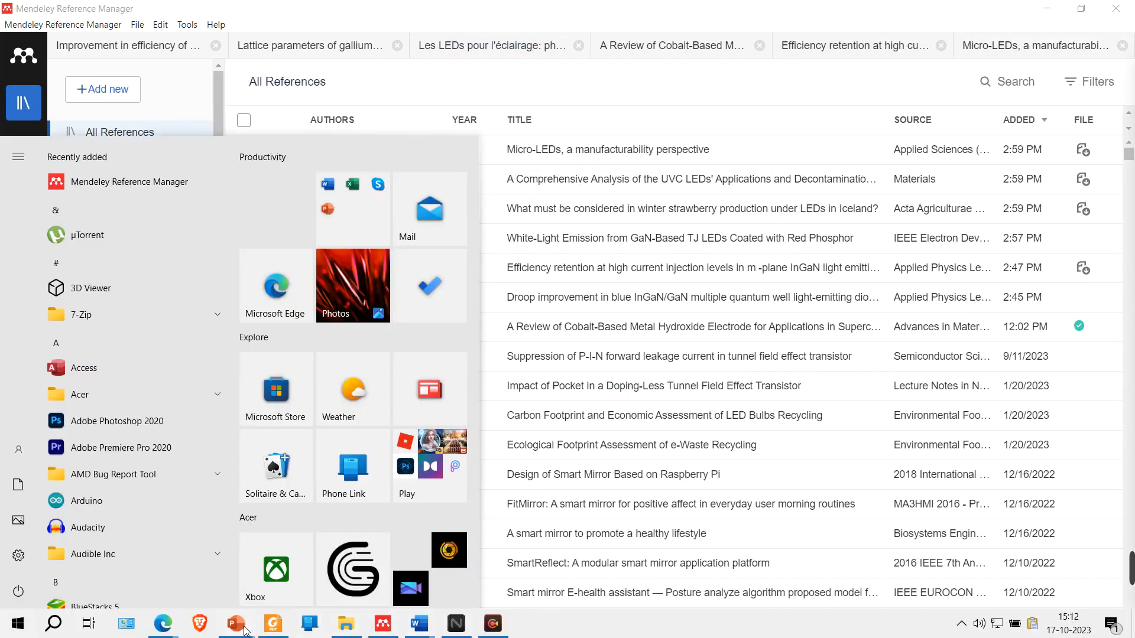
- Bring up the PowerPoint slide show and advance to the 'Using Mendeley in MS word' slide
{"action": "mouse_move", "coordinate": [246, 632]}
{"action": "left_click", "coordinate": [297, 576]}
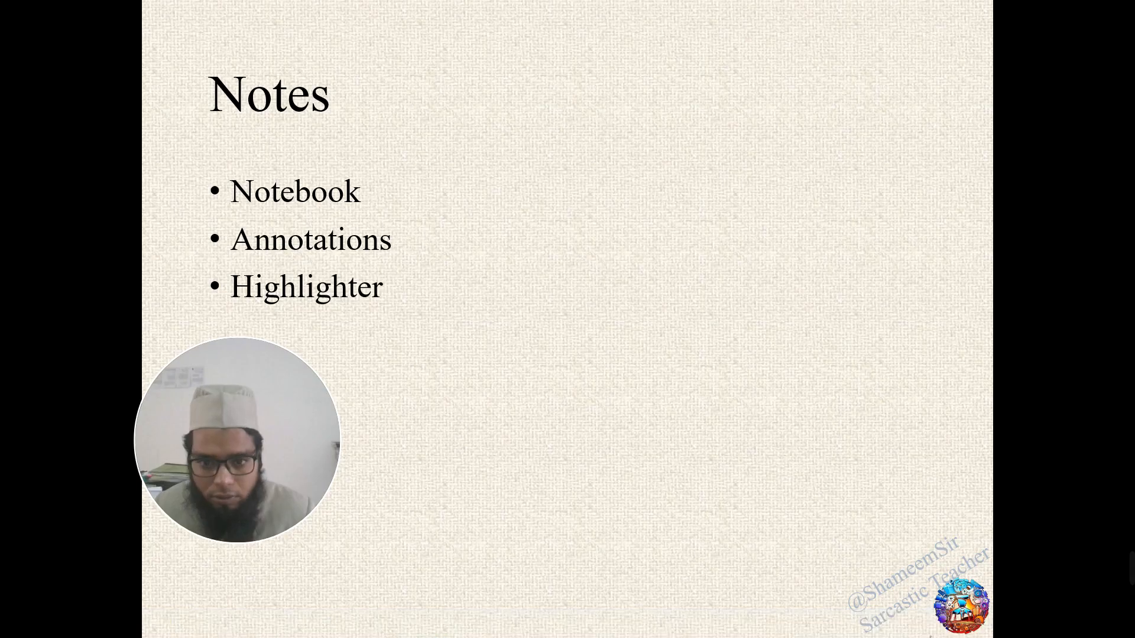
{"action": "left_click", "coordinate": [589, 444]}
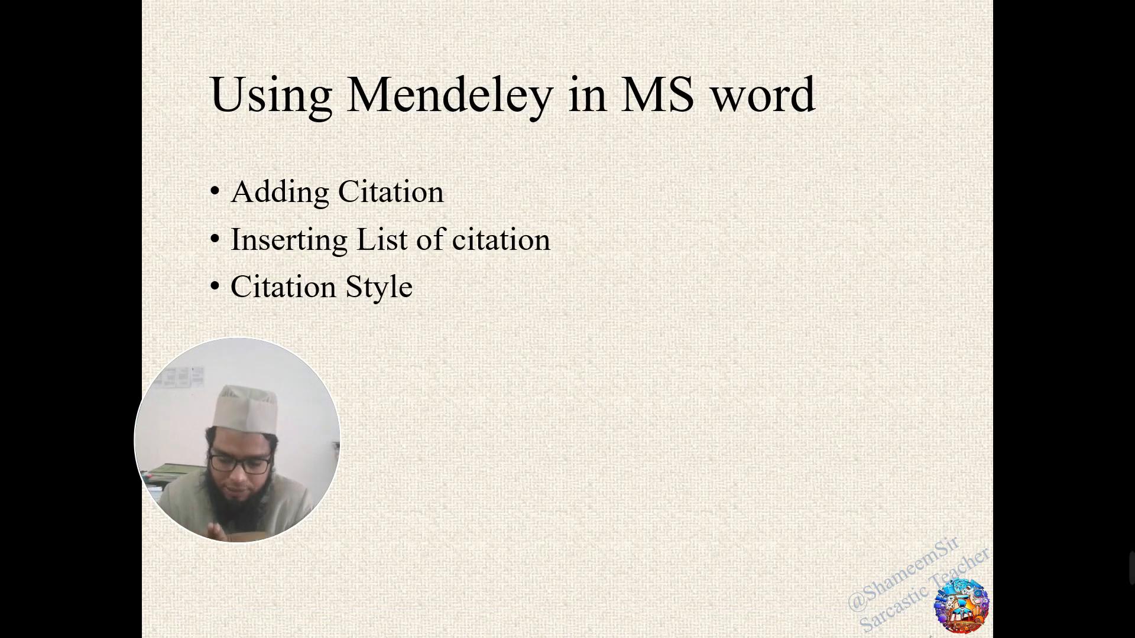
{"action": "left_click_drag", "start_coordinate": [257, 488], "coordinate": [947, 585]}
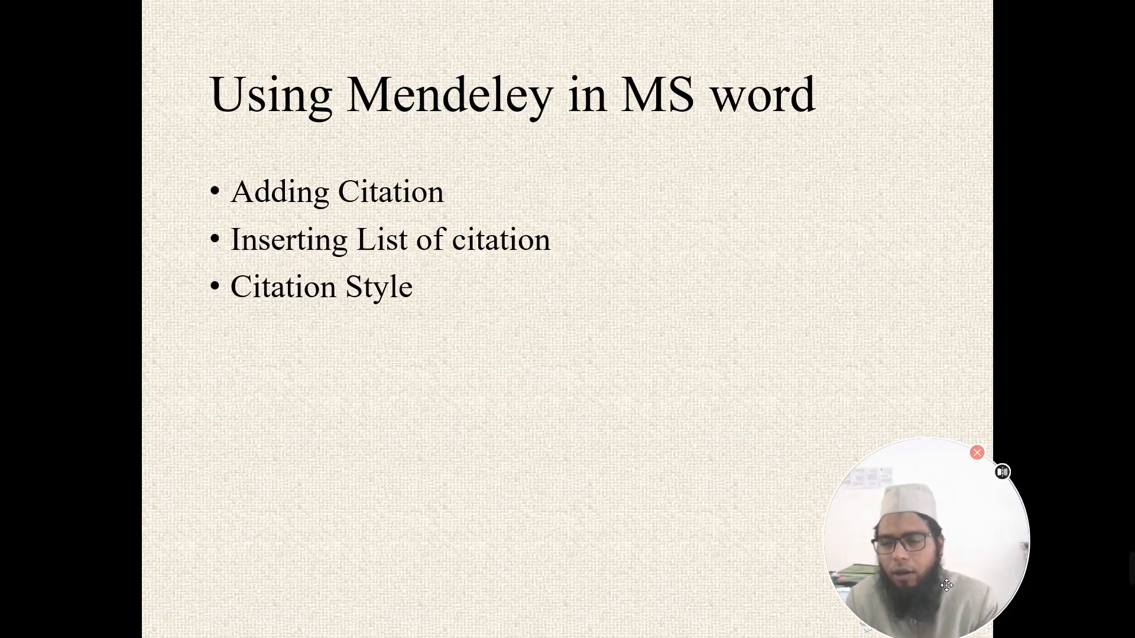
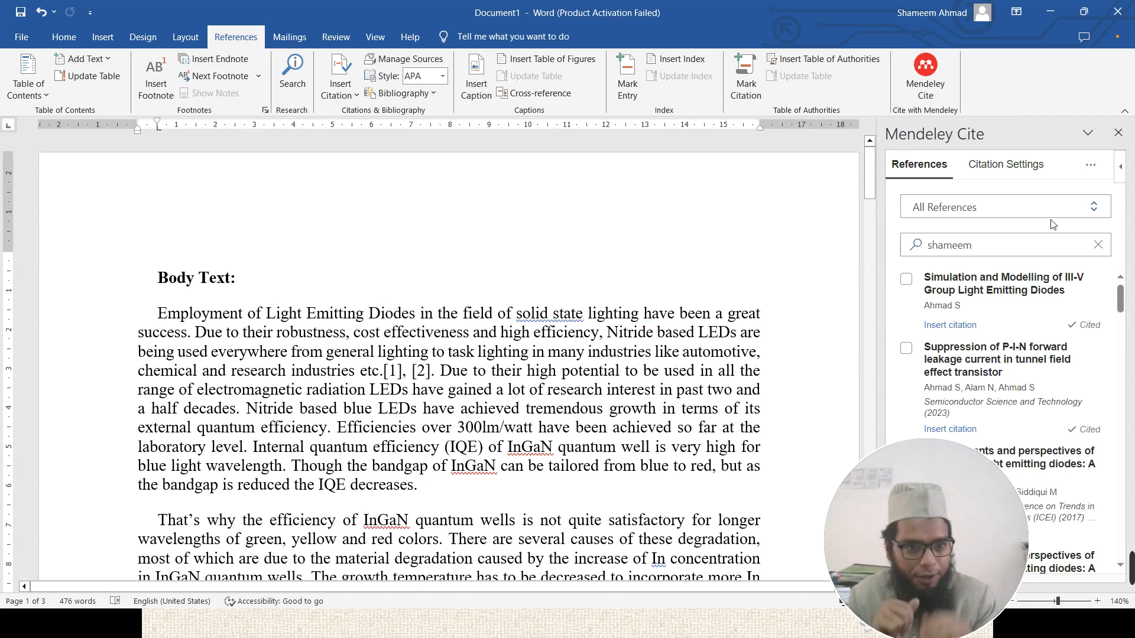
- Clear the previous Mendeley Cite search and search the library for 'white led'
{"action": "left_click", "coordinate": [1098, 245]}
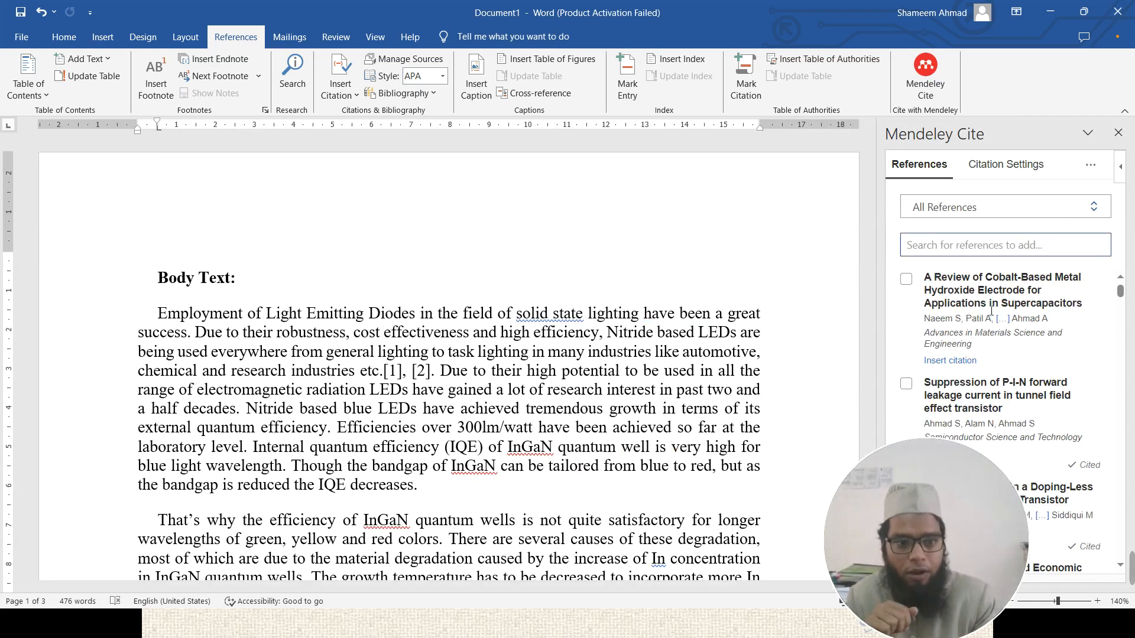
{"action": "scroll", "coordinate": [1003, 337], "scroll_direction": "down", "scroll_amount": 10}
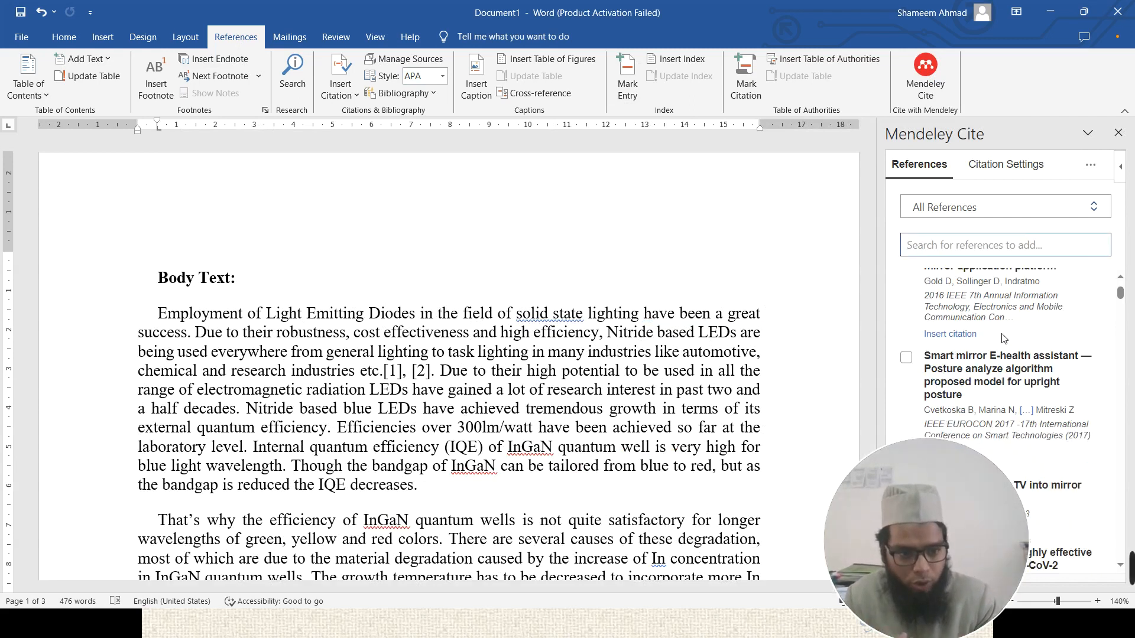
{"action": "scroll", "coordinate": [1003, 338], "scroll_direction": "down", "scroll_amount": 10}
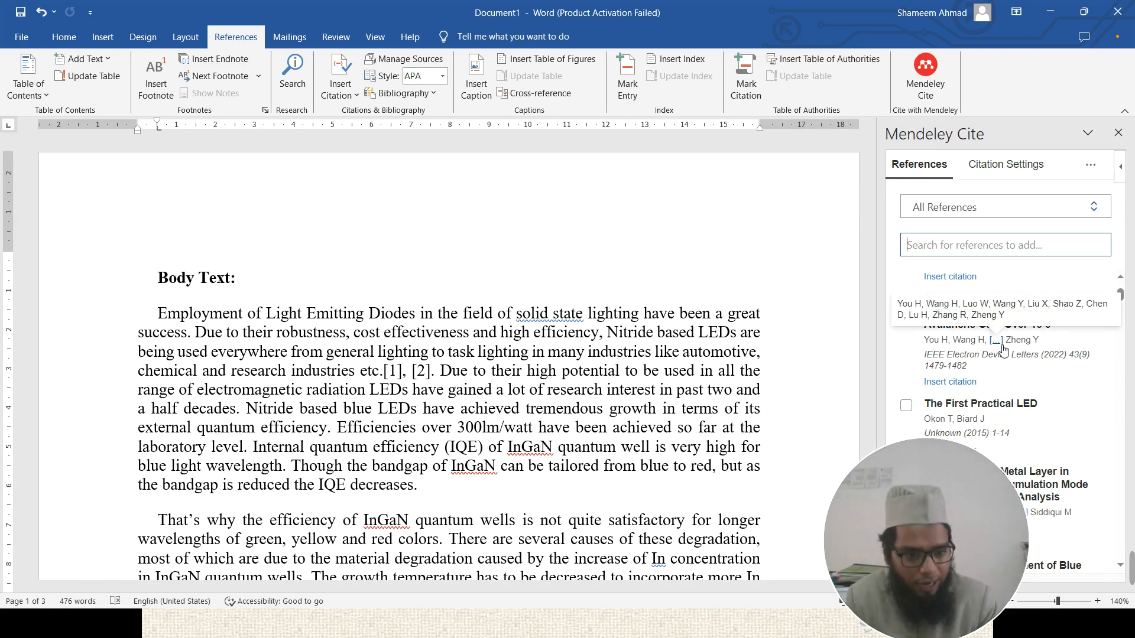
{"action": "scroll", "coordinate": [1004, 349], "scroll_direction": "up", "scroll_amount": 15}
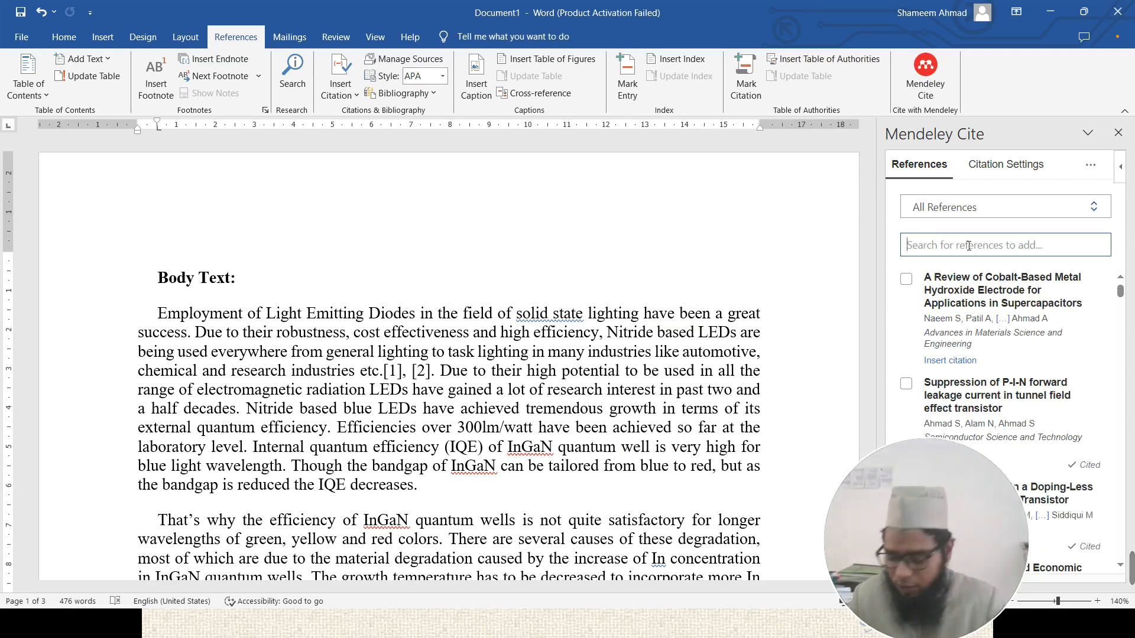
{"action": "type", "text": "white led"}
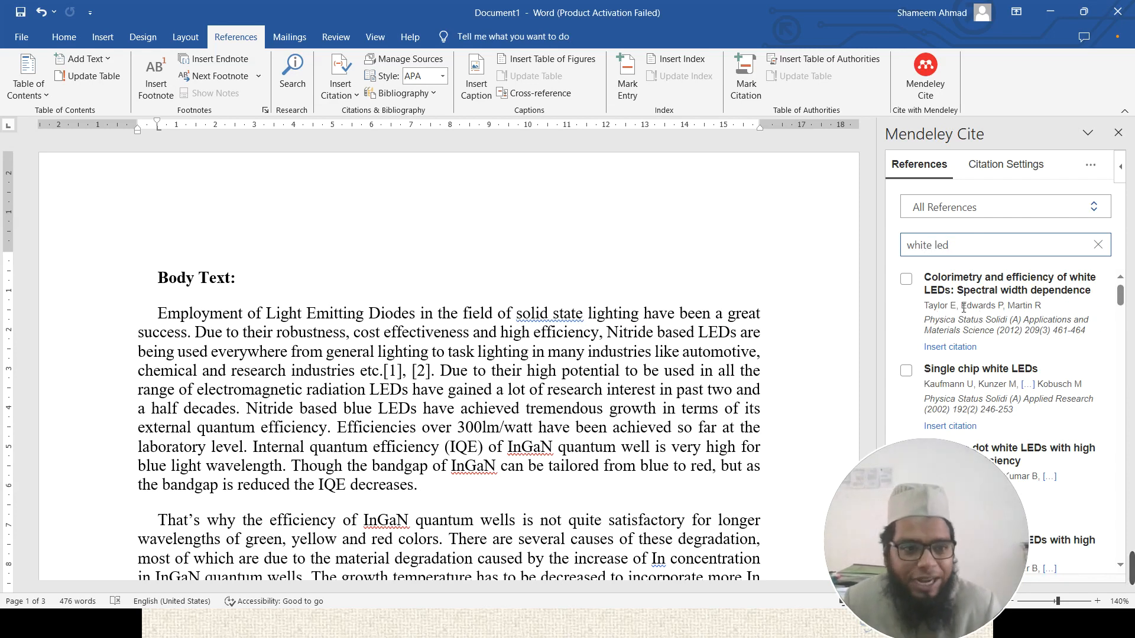
- Tick the 'Red, green, and blue LEDs' paper in the white LED results
{"action": "scroll", "coordinate": [958, 343], "scroll_direction": "down", "scroll_amount": 3}
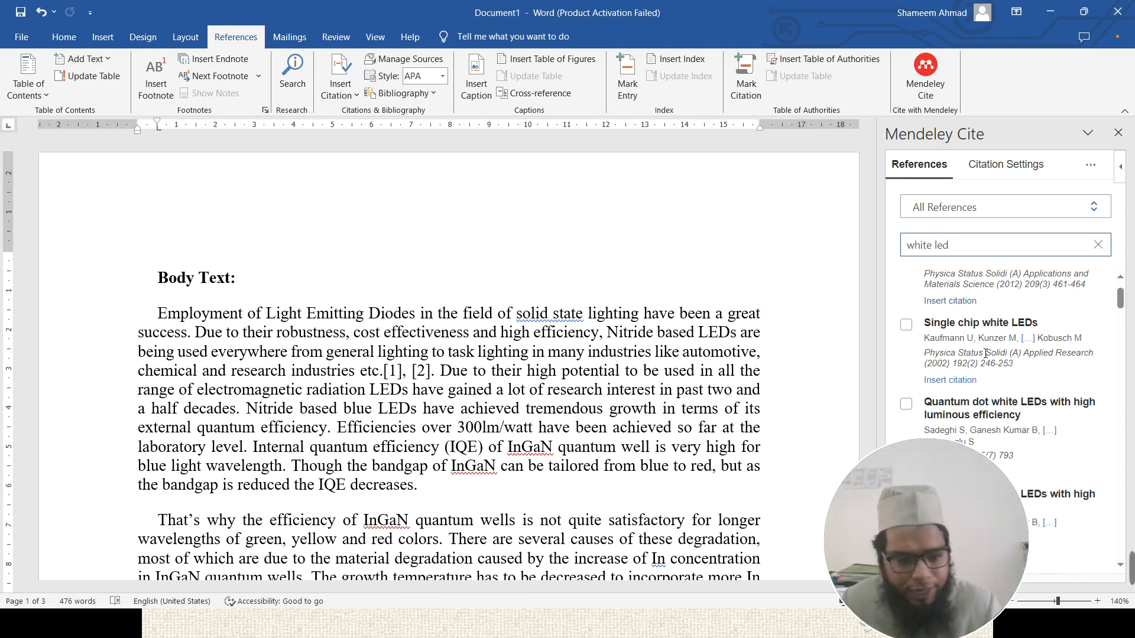
{"action": "scroll", "coordinate": [986, 353], "scroll_direction": "down", "scroll_amount": 6}
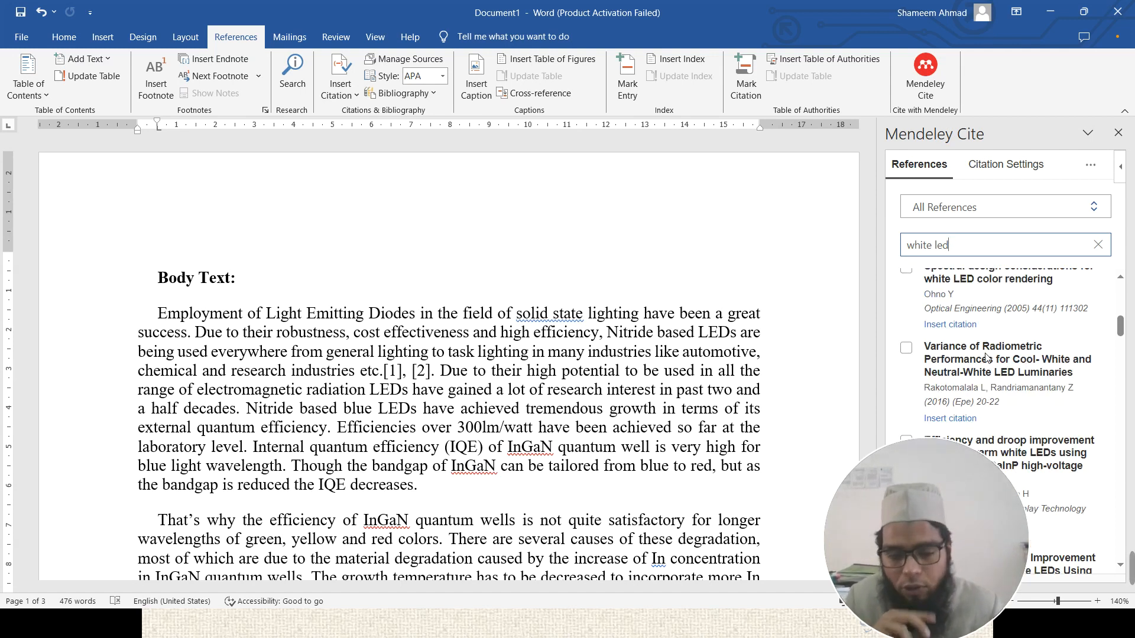
{"action": "scroll", "coordinate": [962, 309], "scroll_direction": "up", "scroll_amount": 2}
{"action": "scroll", "coordinate": [962, 309], "scroll_direction": "up", "scroll_amount": 5}
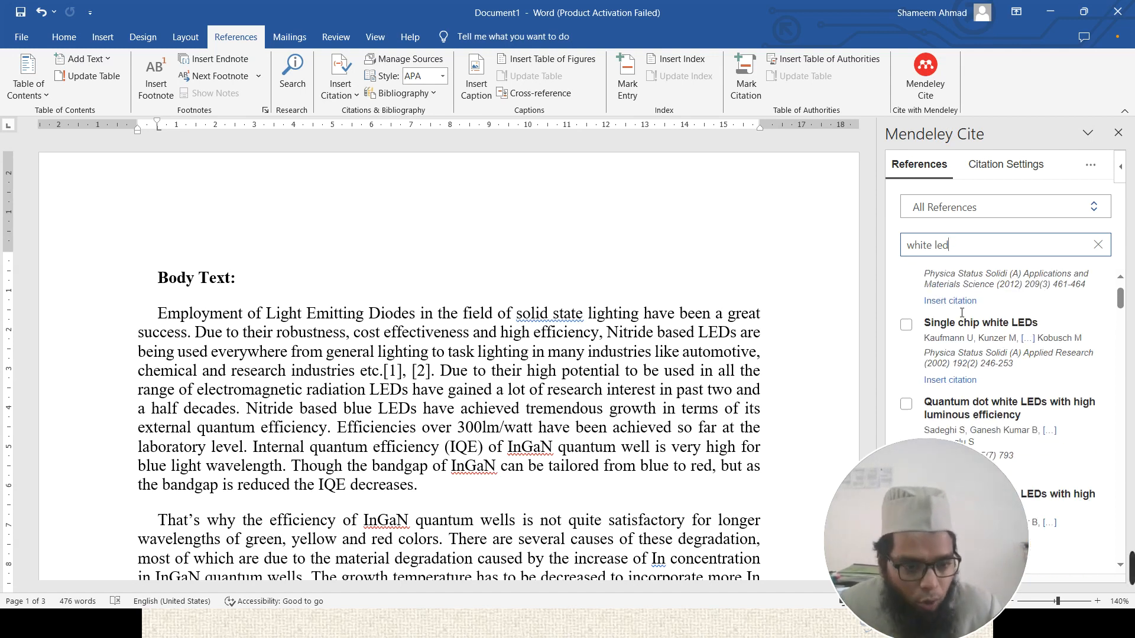
{"action": "scroll", "coordinate": [946, 316], "scroll_direction": "down", "scroll_amount": 2}
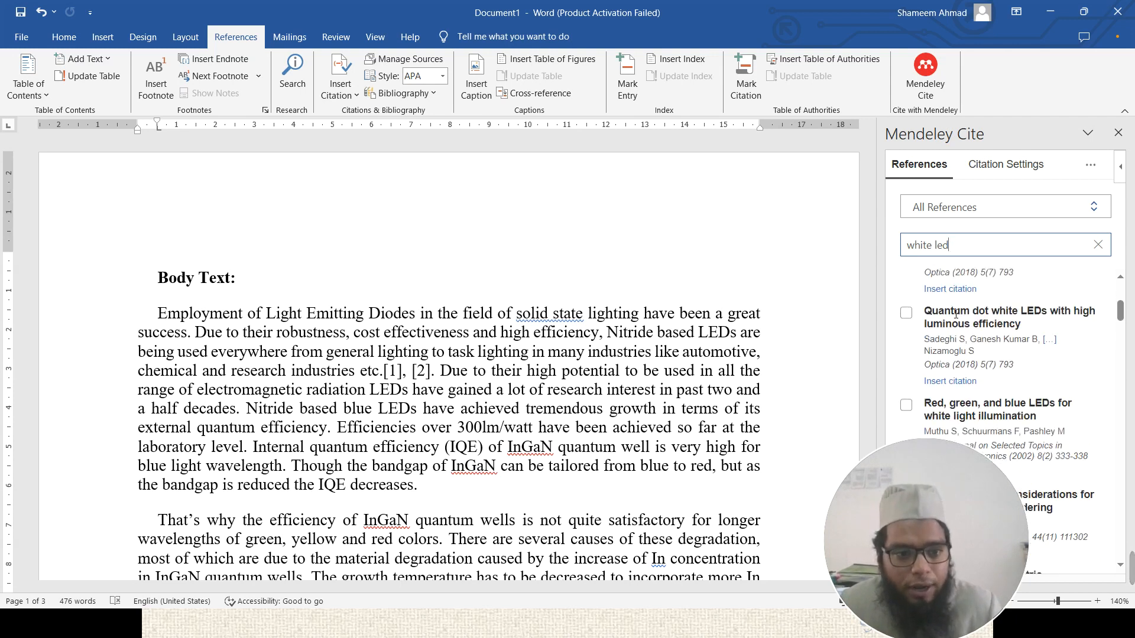
{"action": "scroll", "coordinate": [909, 317], "scroll_direction": "down", "scroll_amount": 2}
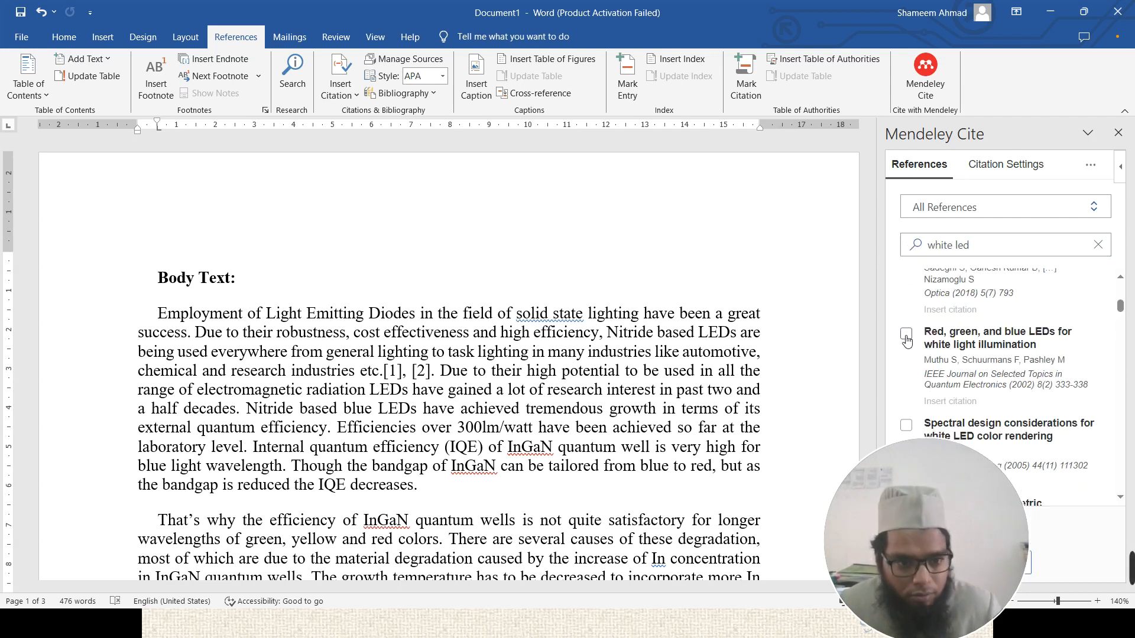
{"action": "left_click", "coordinate": [907, 334]}
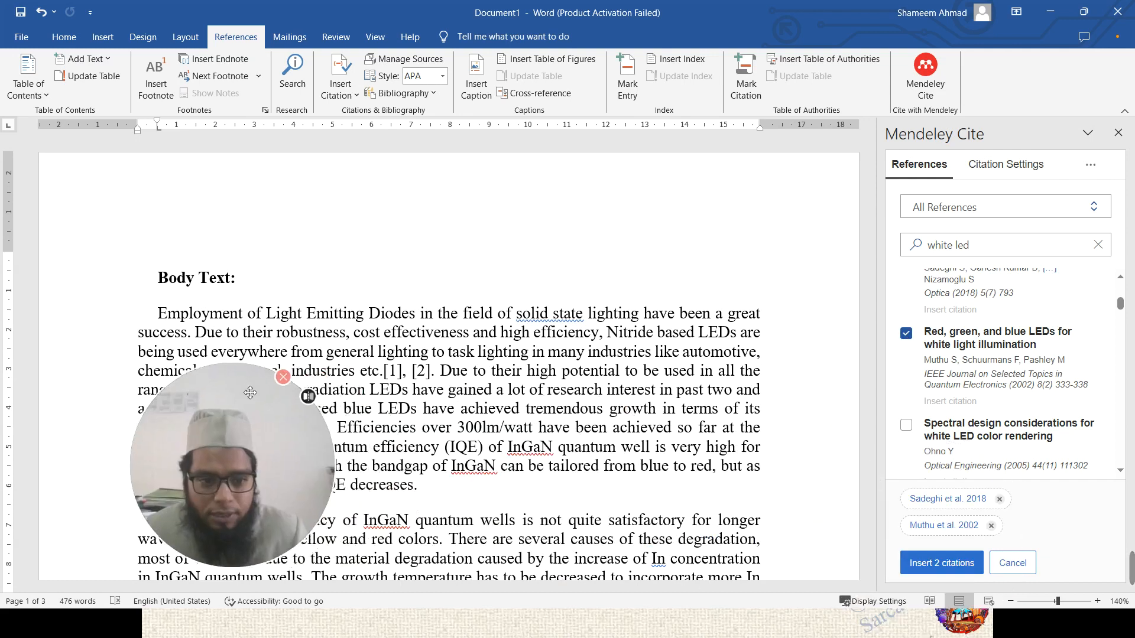
- Also tick the spectral design paper, and place the caret after 'IQE decreases.'
{"action": "left_click", "coordinate": [906, 425]}
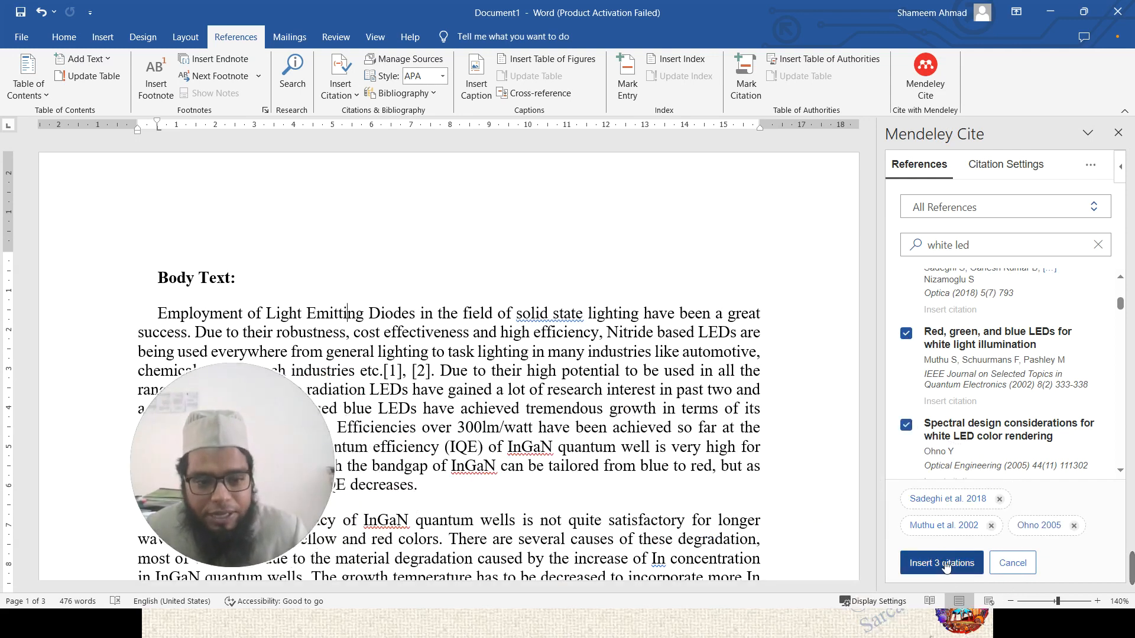
{"action": "left_click", "coordinate": [581, 313]}
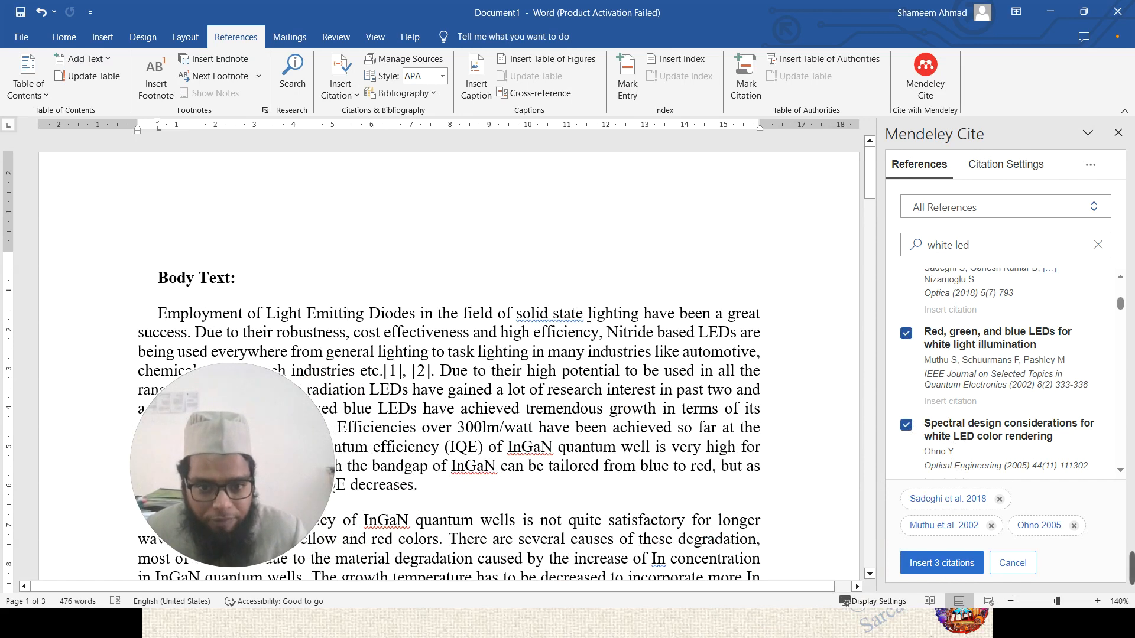
{"action": "left_click", "coordinate": [407, 370]}
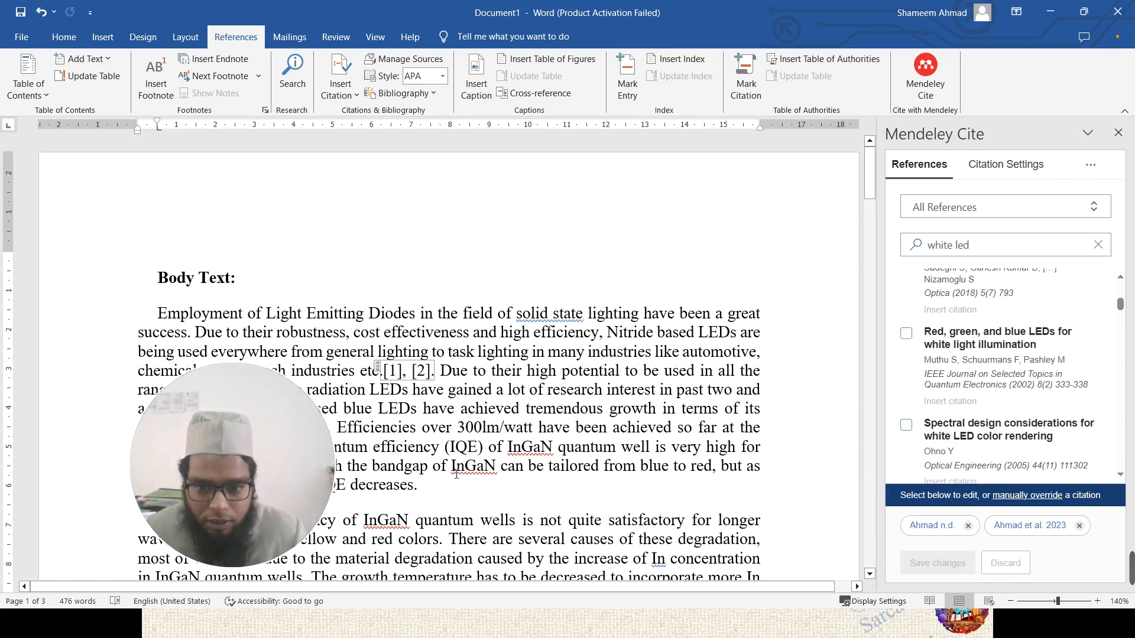
{"action": "scroll", "coordinate": [444, 431], "scroll_direction": "down", "scroll_amount": 2}
{"action": "left_click", "coordinate": [440, 407]}
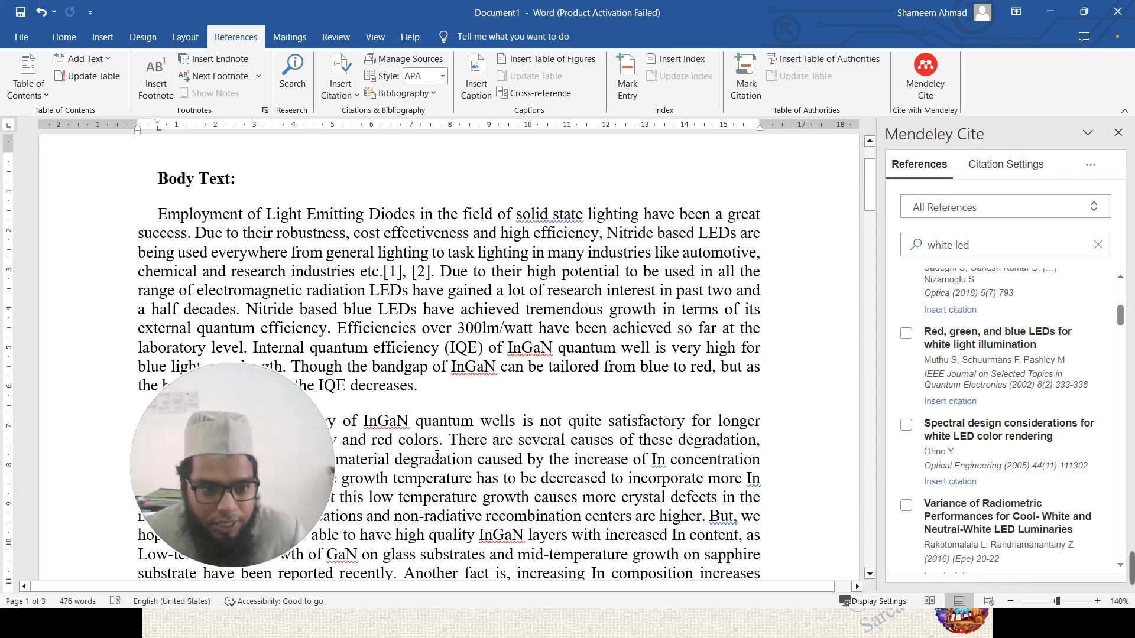
{"action": "scroll", "coordinate": [985, 383], "scroll_direction": "up", "scroll_amount": 4}
{"action": "scroll", "coordinate": [986, 382], "scroll_direction": "down", "scroll_amount": 3}
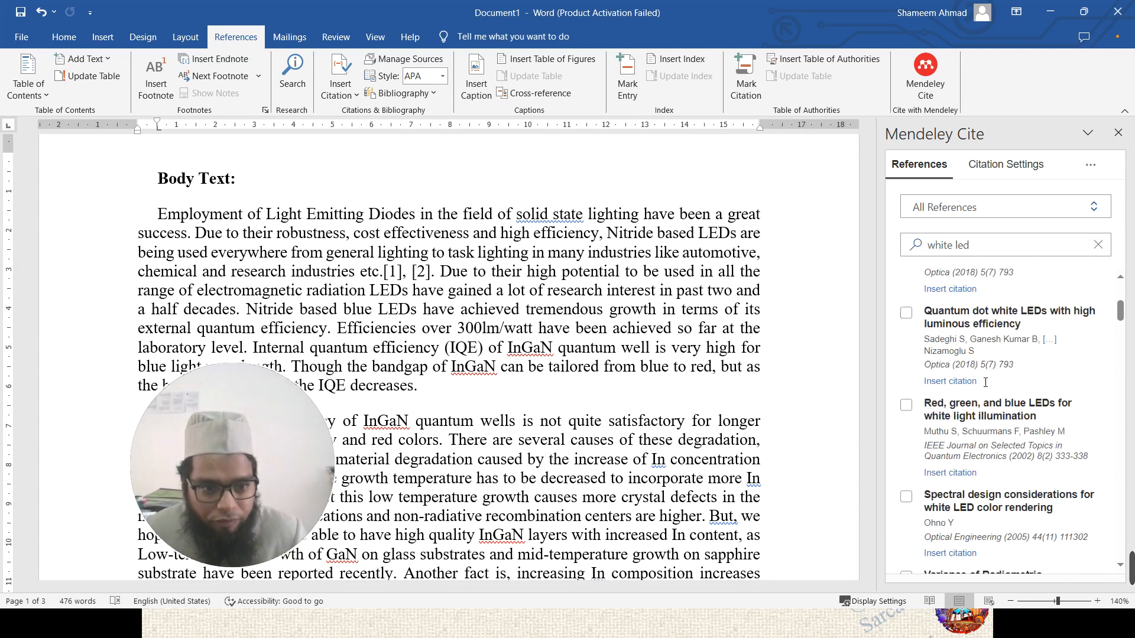
{"action": "scroll", "coordinate": [985, 382], "scroll_direction": "up", "scroll_amount": 4}
- Cite the Single chip white LEDs, Colorimetry and Quantum dot papers as [3]–[5], then view citation settings
{"action": "left_click", "coordinate": [907, 370]}
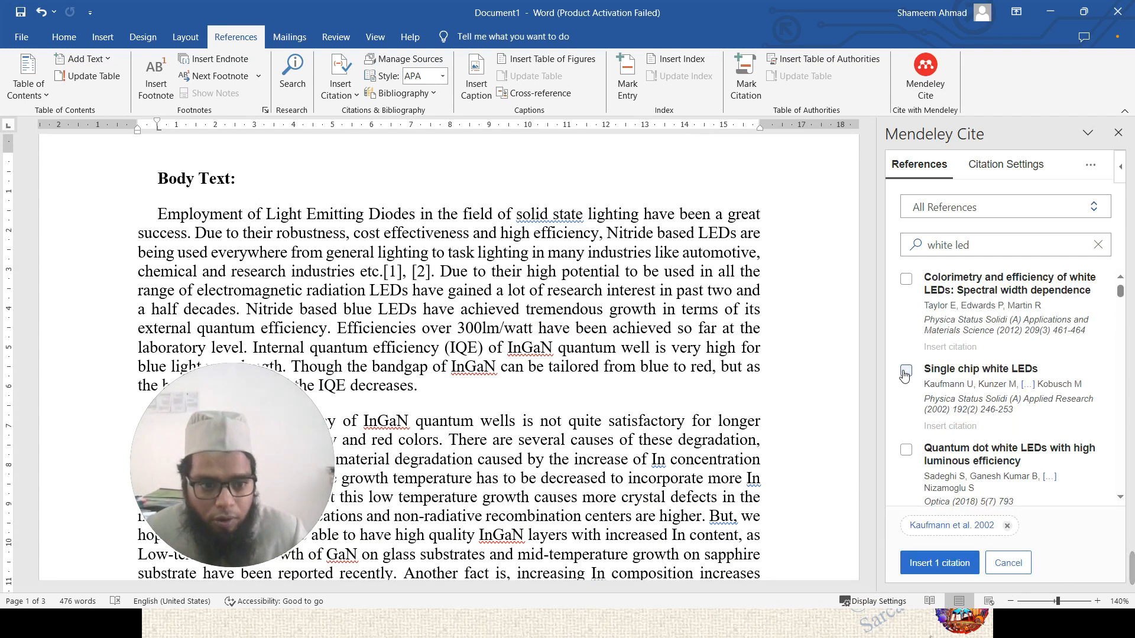
{"action": "left_click", "coordinate": [905, 280]}
{"action": "left_click", "coordinate": [906, 449]}
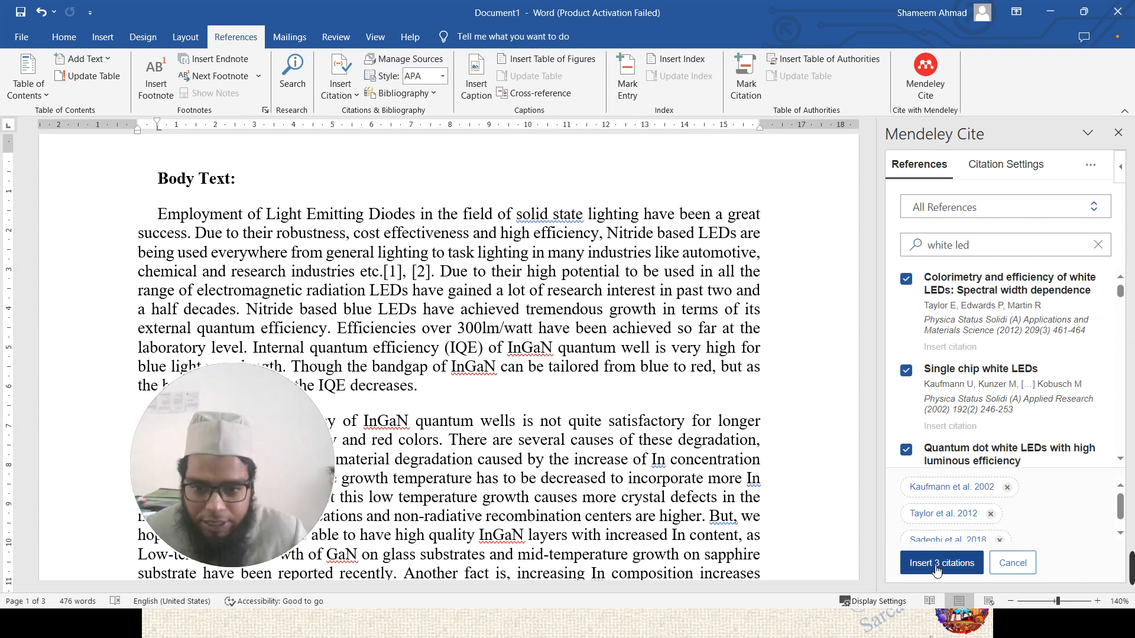
{"action": "left_click", "coordinate": [937, 563]}
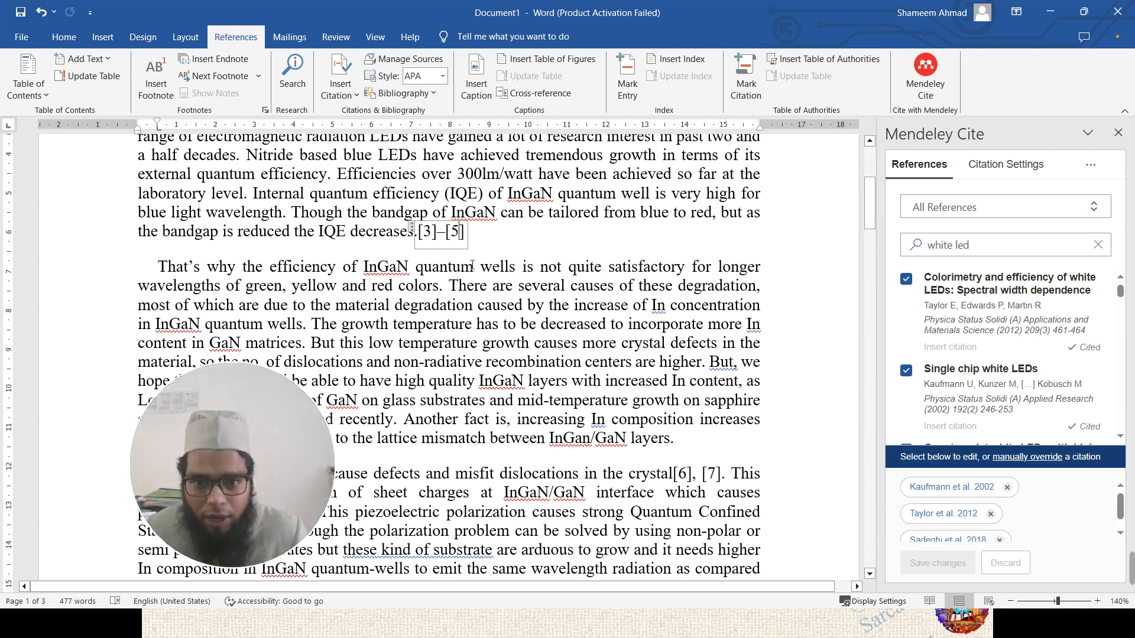
{"action": "left_click", "coordinate": [480, 231]}
{"action": "scroll", "coordinate": [793, 310], "scroll_direction": "up", "scroll_amount": 4}
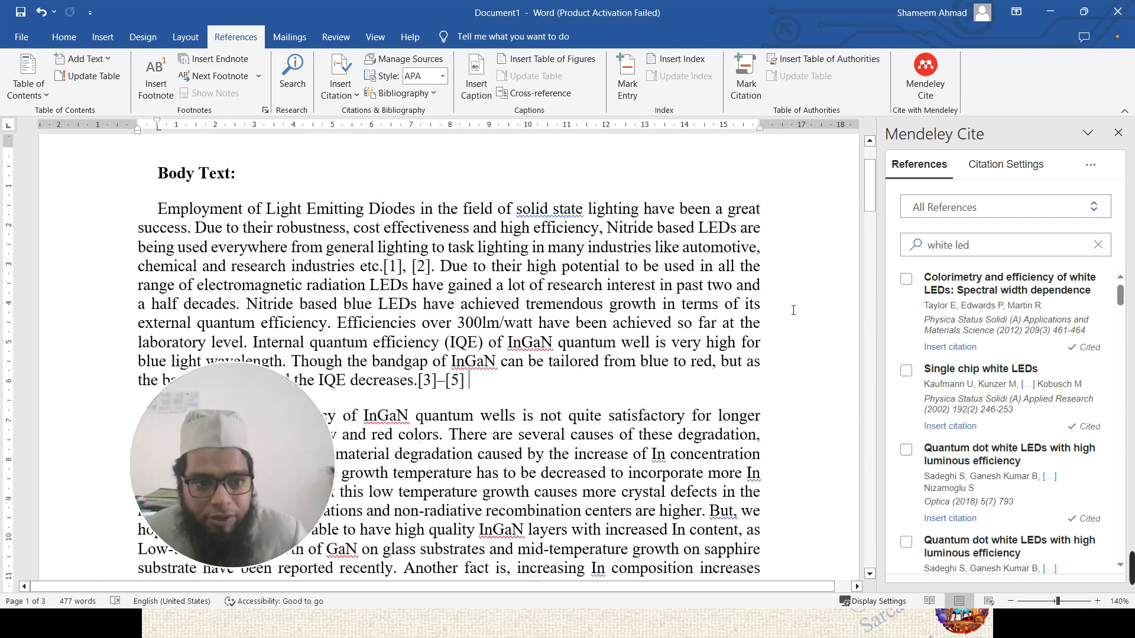
{"action": "scroll", "coordinate": [755, 319], "scroll_direction": "down", "scroll_amount": 2}
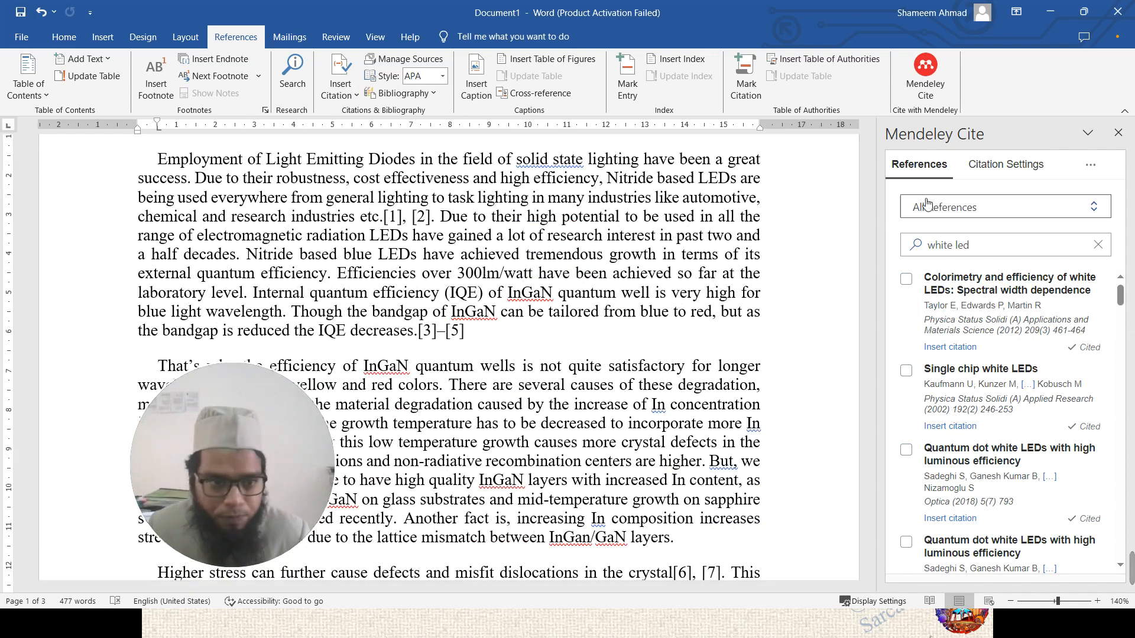
{"action": "left_click", "coordinate": [998, 168]}
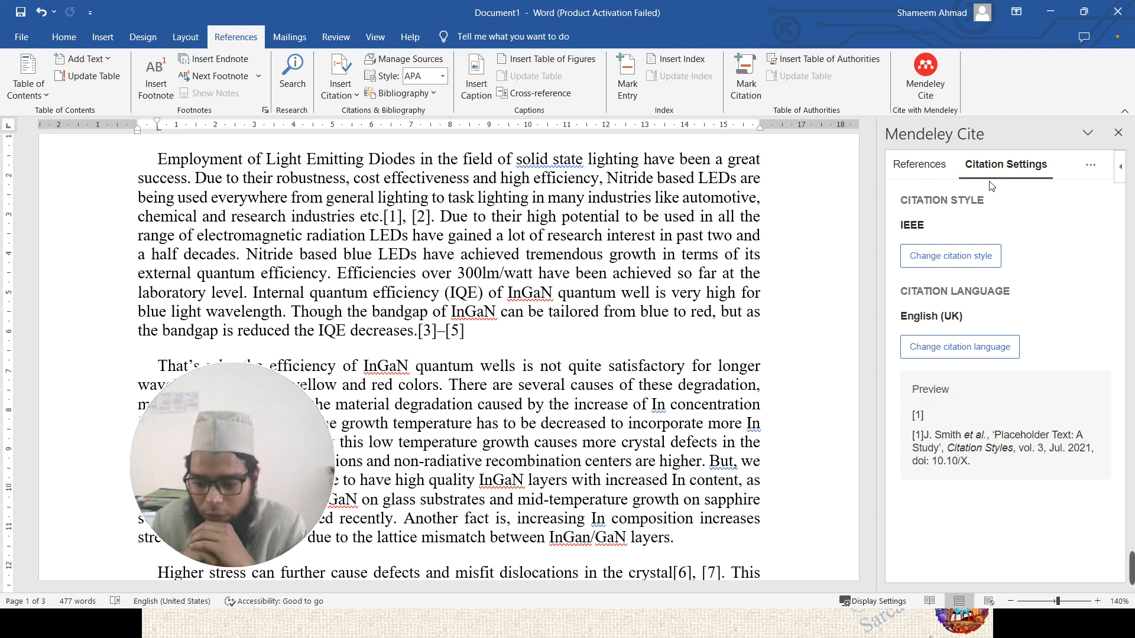
- Preview the APA 7th, Vancouver, AMA 11th edition and Nature citation styles
{"action": "left_click", "coordinate": [962, 263]}
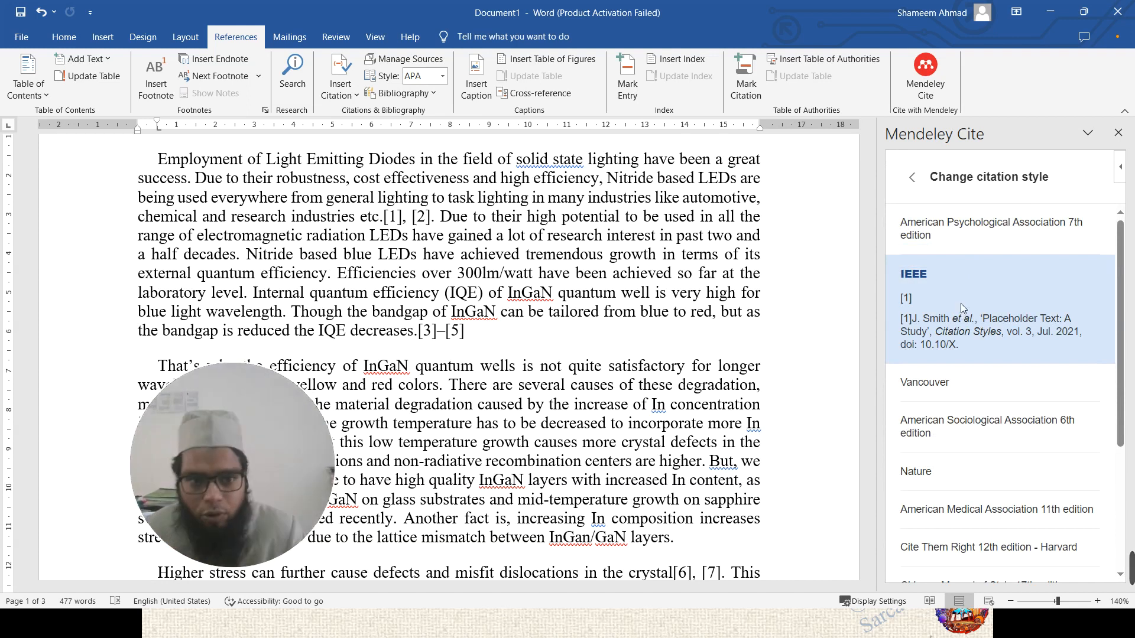
{"action": "scroll", "coordinate": [960, 303], "scroll_direction": "down", "scroll_amount": 2}
{"action": "scroll", "coordinate": [956, 282], "scroll_direction": "up", "scroll_amount": 2}
{"action": "left_click", "coordinate": [958, 232]}
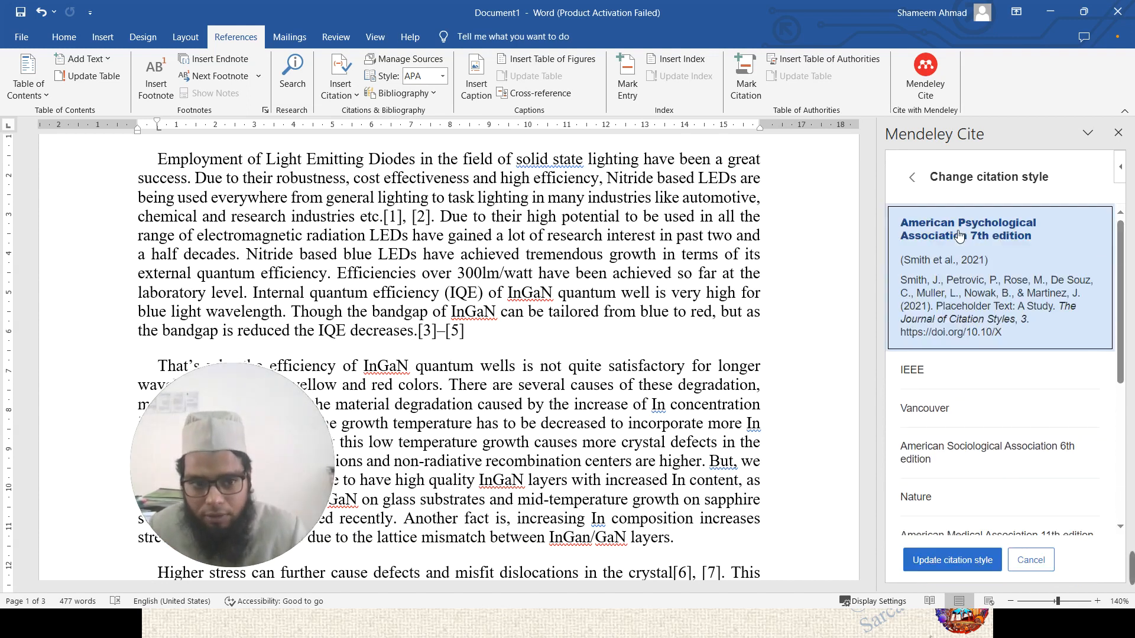
{"action": "scroll", "coordinate": [952, 331], "scroll_direction": "down", "scroll_amount": 1}
{"action": "scroll", "coordinate": [952, 328], "scroll_direction": "down", "scroll_amount": 1}
{"action": "left_click", "coordinate": [951, 320]}
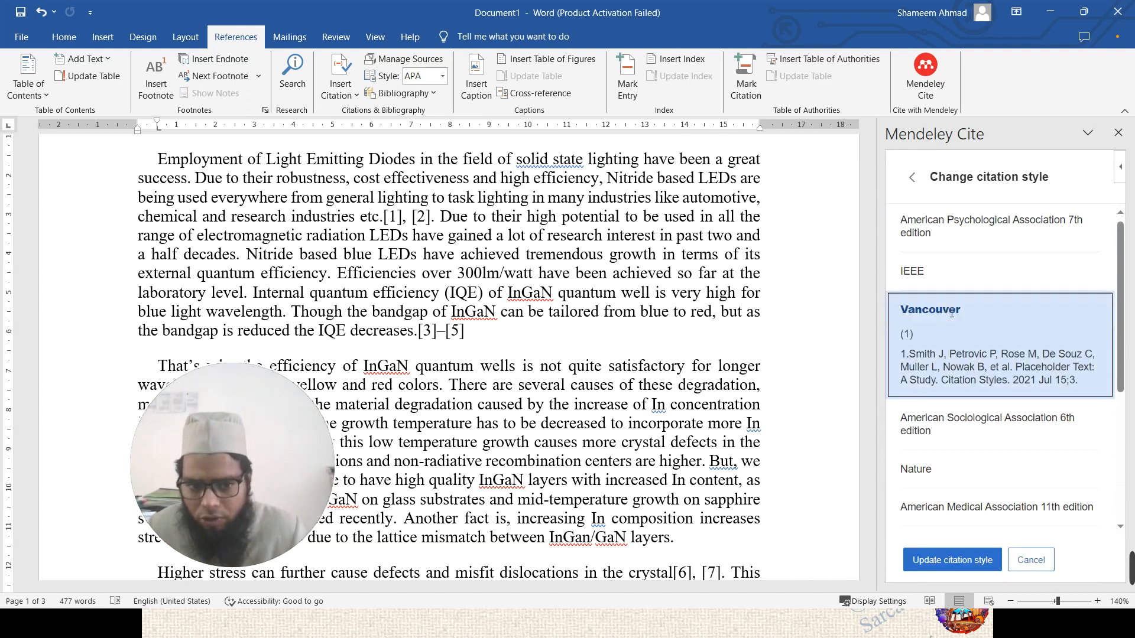
{"action": "scroll", "coordinate": [950, 318], "scroll_direction": "down", "scroll_amount": 4}
{"action": "left_click", "coordinate": [951, 311]}
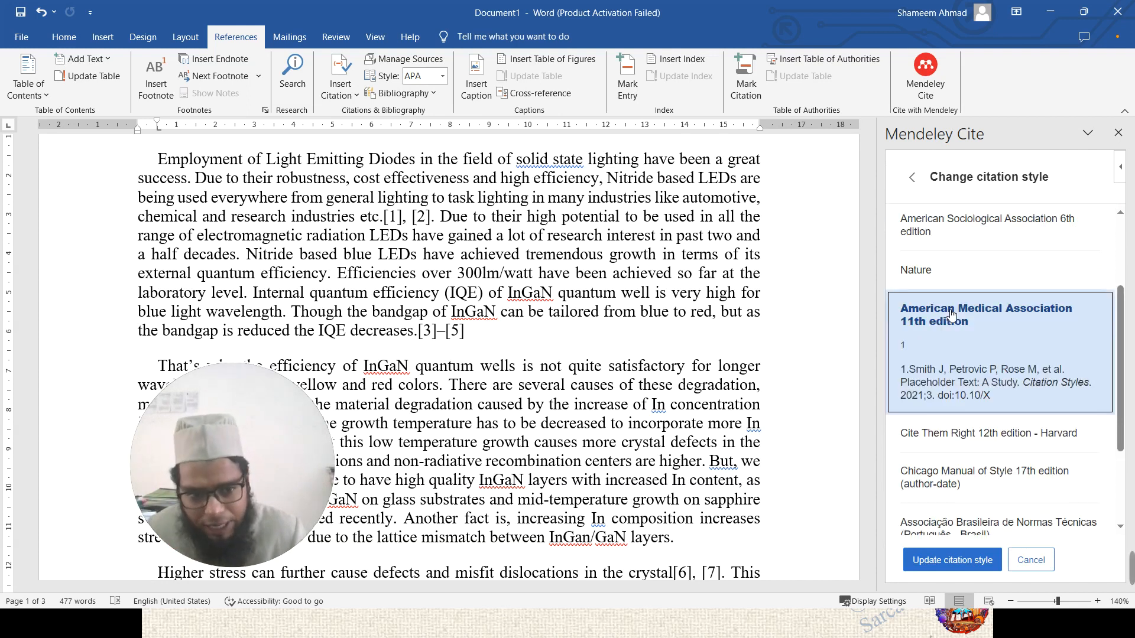
{"action": "left_click", "coordinate": [947, 273]}
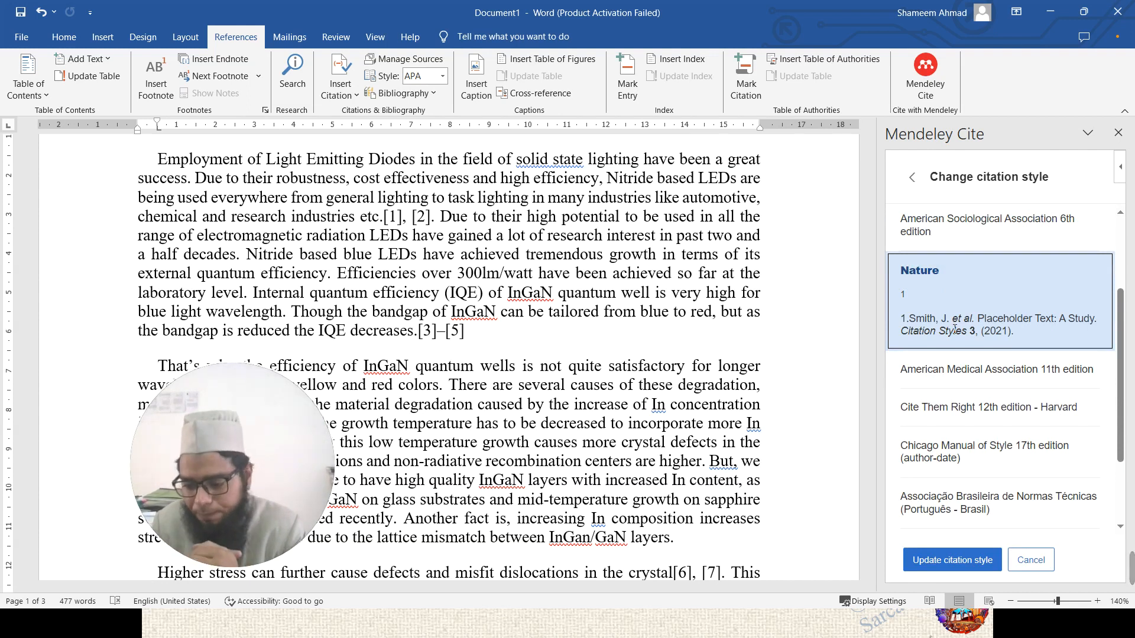
{"action": "left_click", "coordinate": [961, 379]}
{"action": "scroll", "coordinate": [961, 379], "scroll_direction": "down", "scroll_amount": 3}
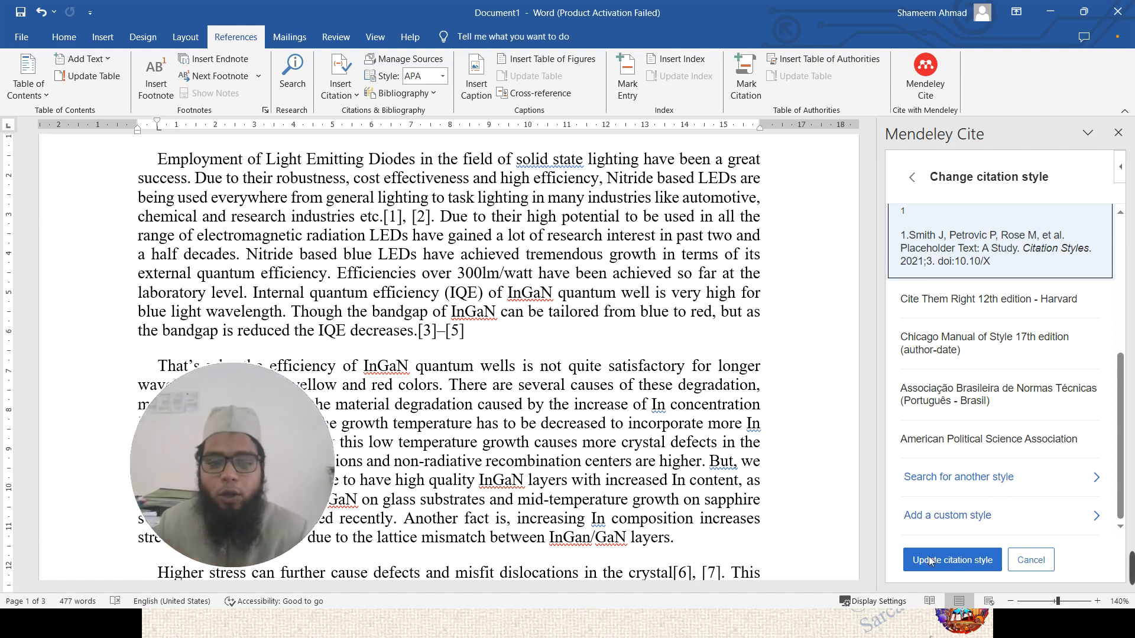
- Try pasting a DOI as a custom style URL, then clear it and go back
{"action": "left_click", "coordinate": [971, 518]}
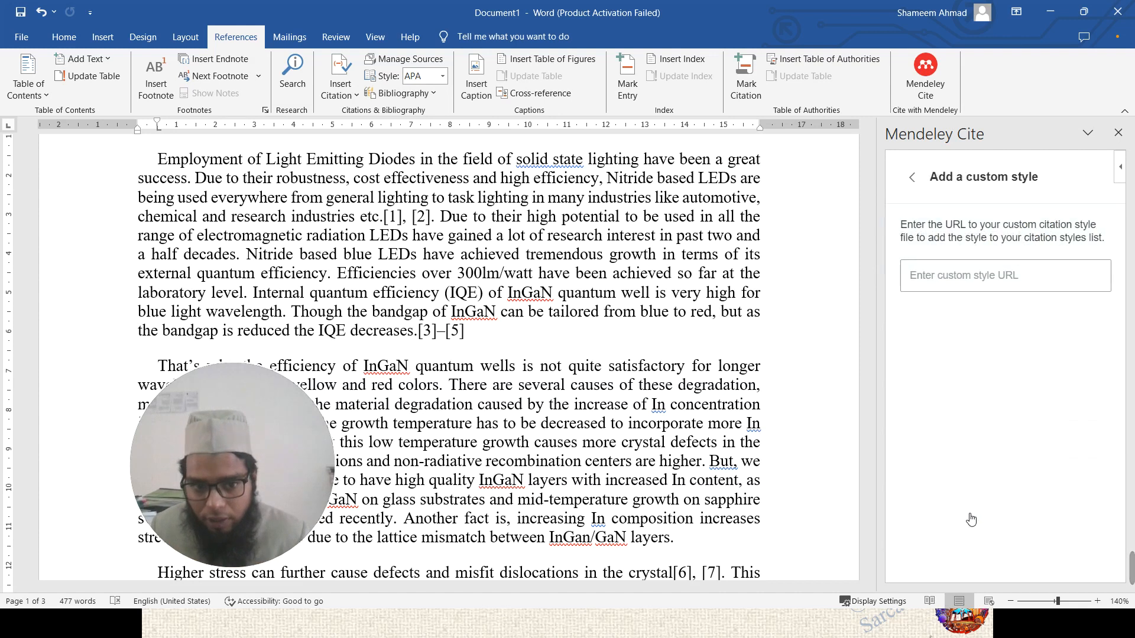
{"action": "left_click", "coordinate": [979, 281]}
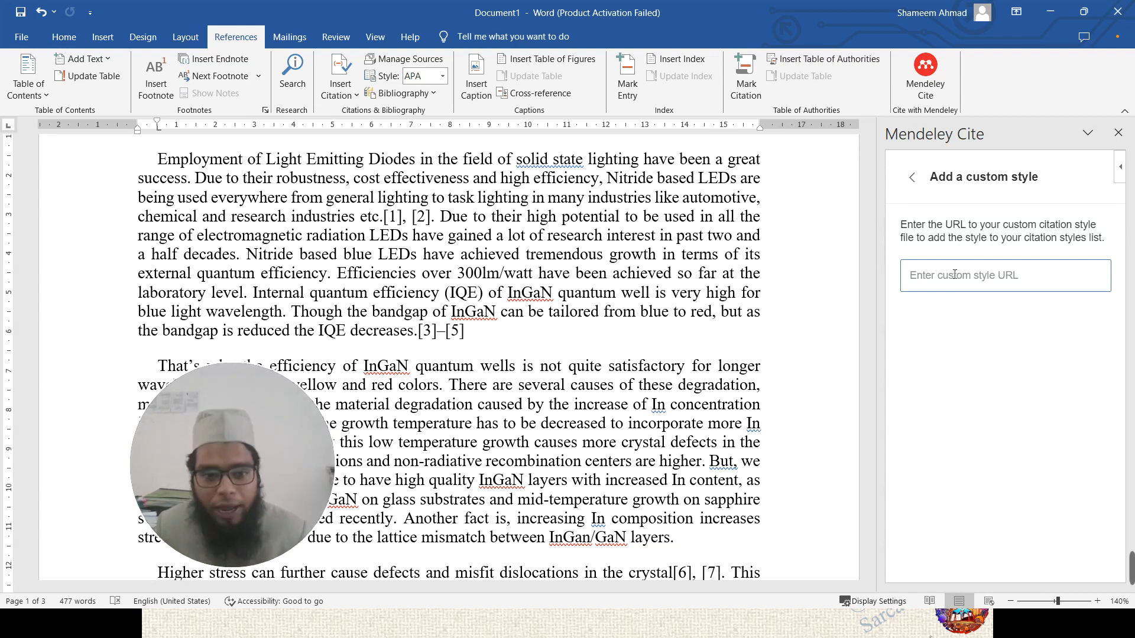
{"action": "type", "text": "10.1063/1.3665252"}
{"action": "left_click", "coordinate": [1094, 276]}
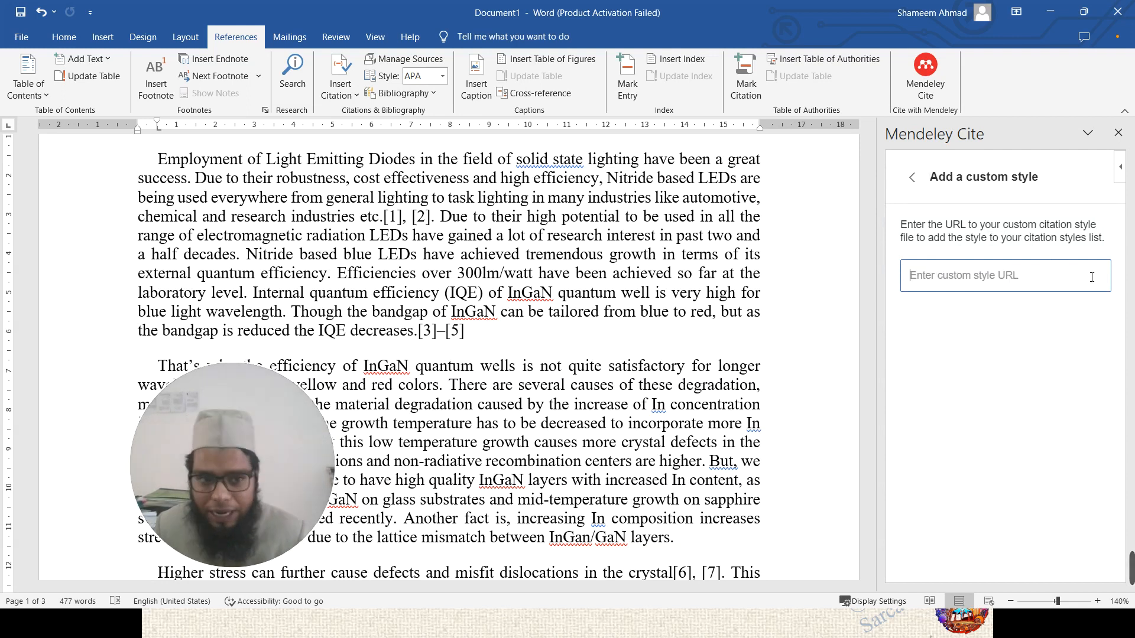
{"action": "left_click", "coordinate": [913, 178]}
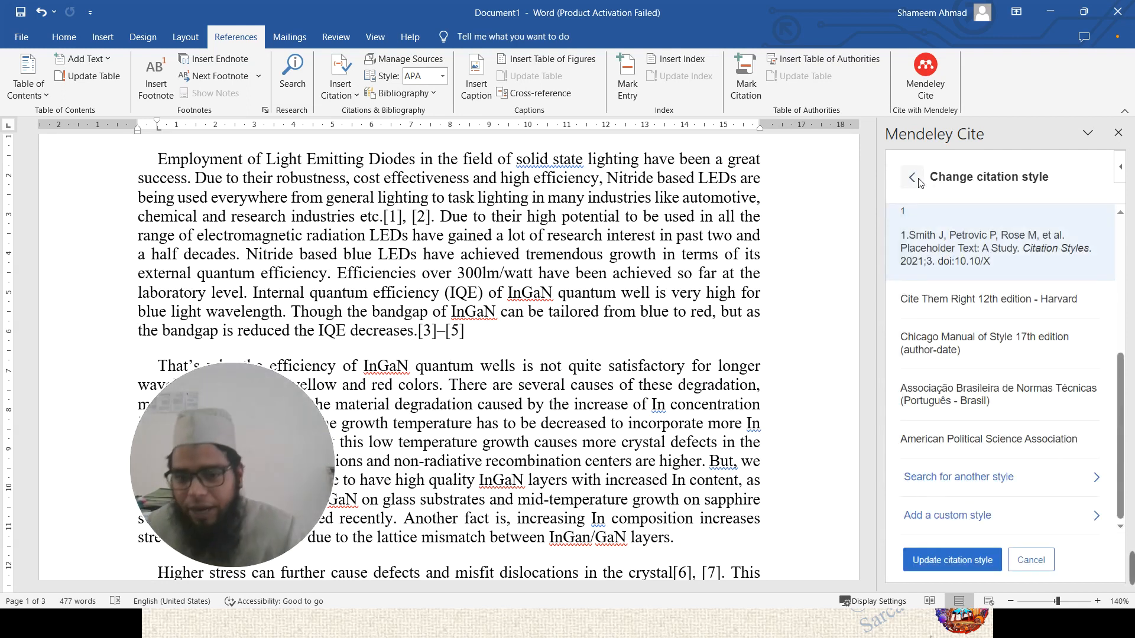
- Select Nature instead of IEEE and update all citations to Nature style
{"action": "scroll", "coordinate": [915, 412], "scroll_direction": "up", "scroll_amount": 4}
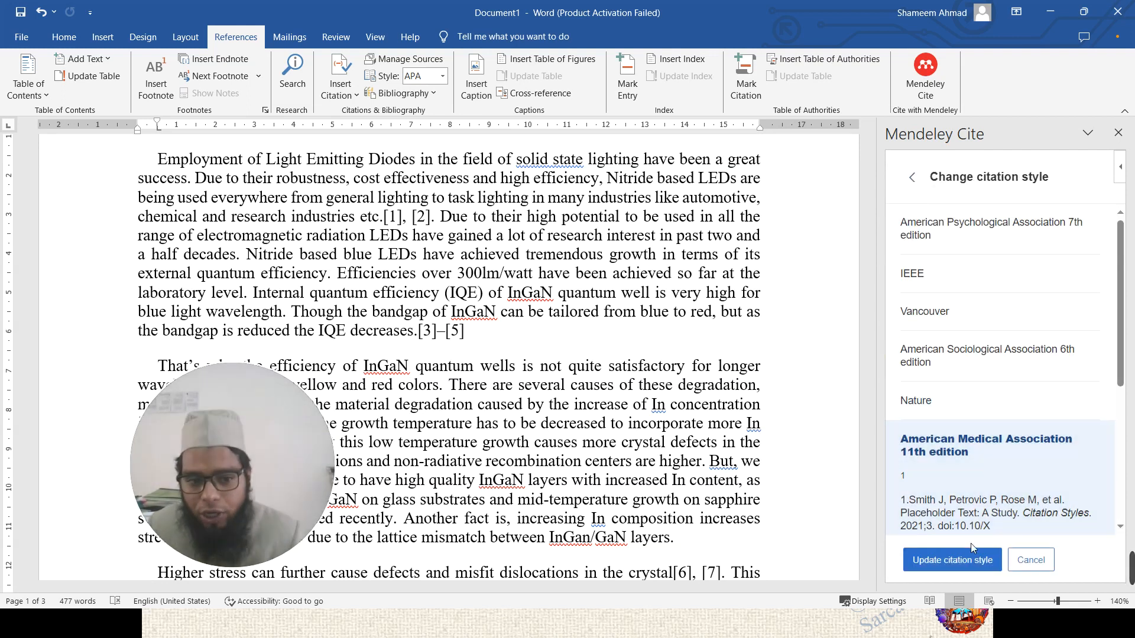
{"action": "left_click", "coordinate": [955, 284]}
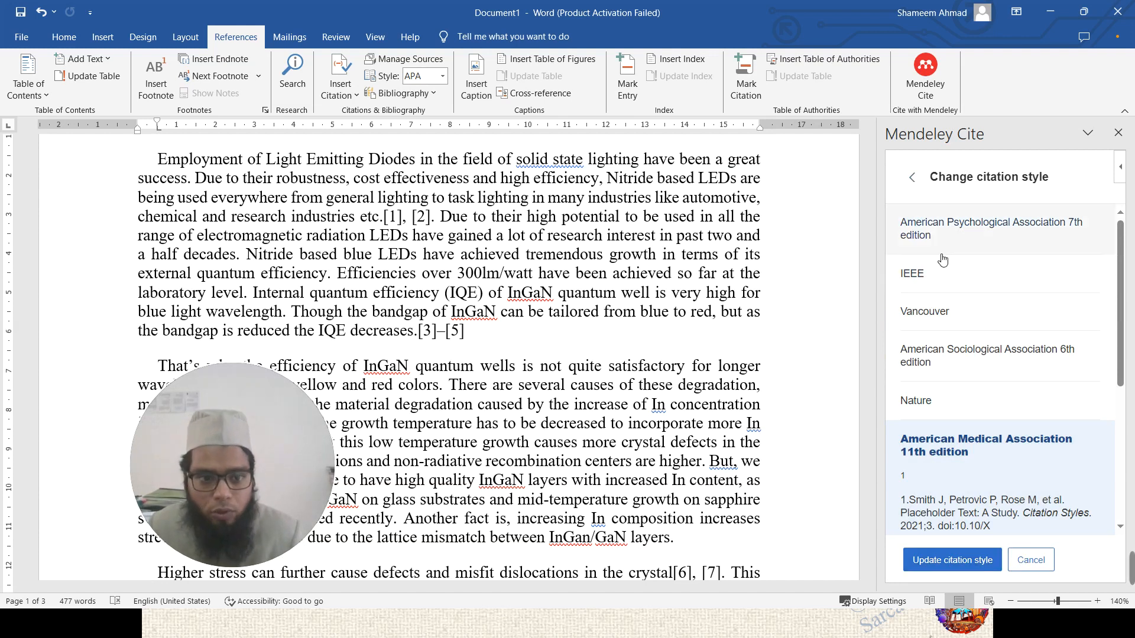
{"action": "scroll", "coordinate": [958, 420], "scroll_direction": "down", "scroll_amount": 1}
{"action": "left_click", "coordinate": [960, 421]}
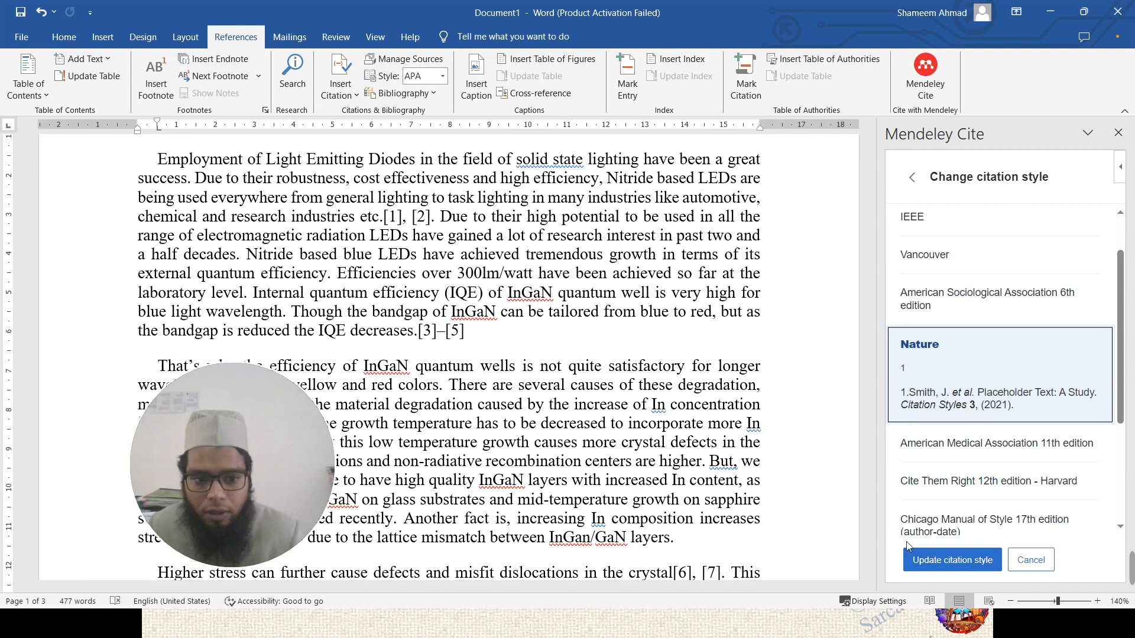
{"action": "left_click", "coordinate": [922, 563]}
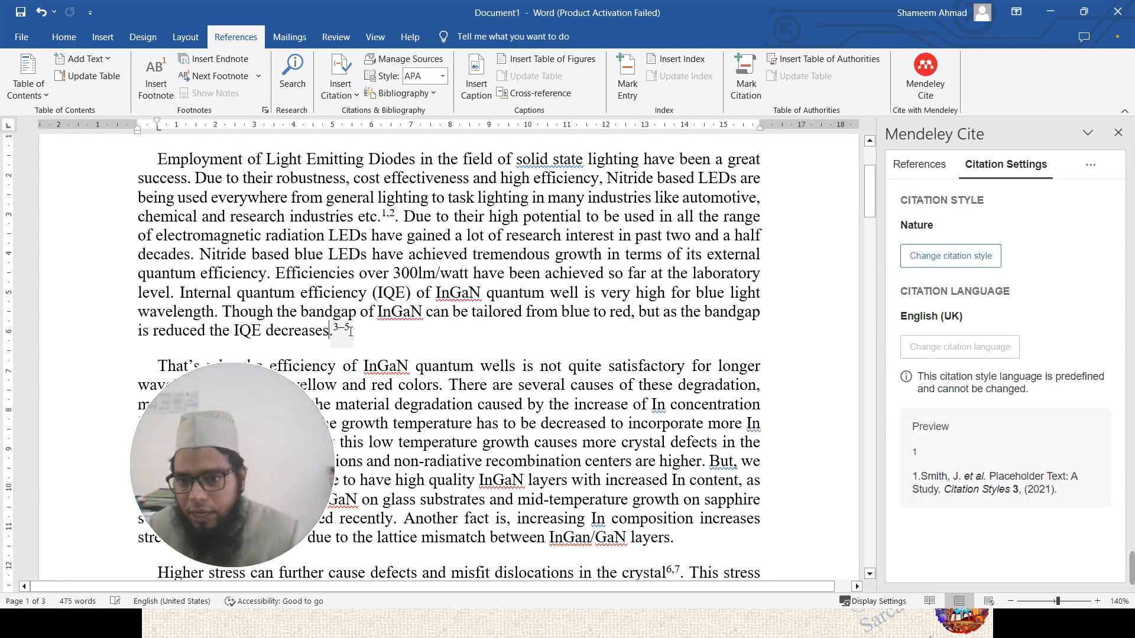
- Inspect the superscript 3–5 and 1,2 citations, then switch to the PowerPoint slide show
{"action": "left_click", "coordinate": [345, 329]}
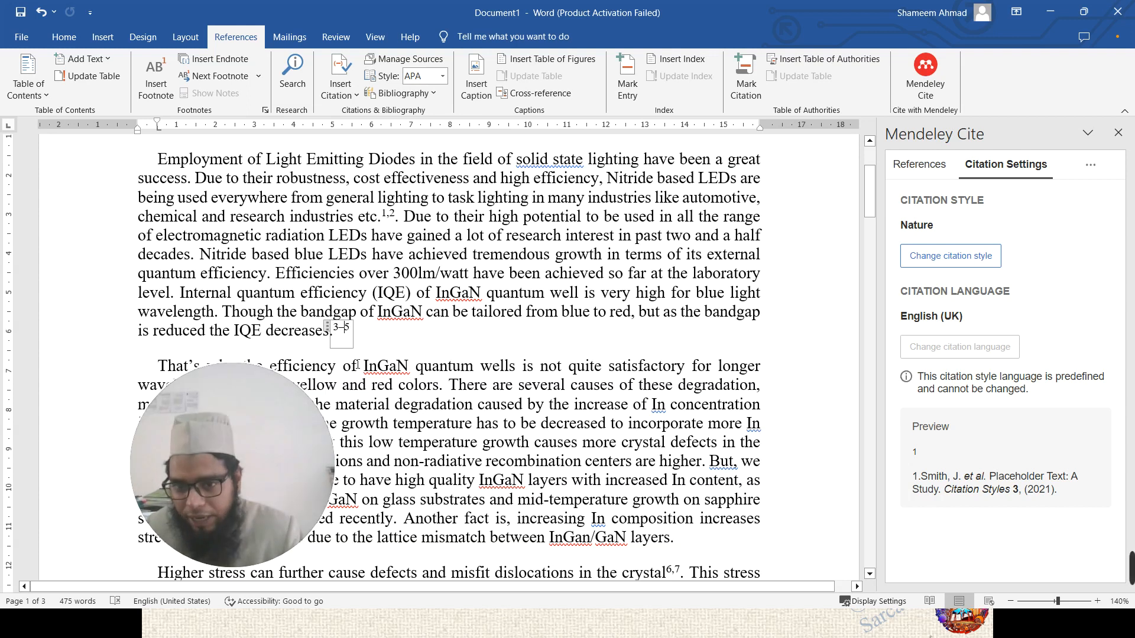
{"action": "key", "text": "Left"}
{"action": "key", "text": "Left"}
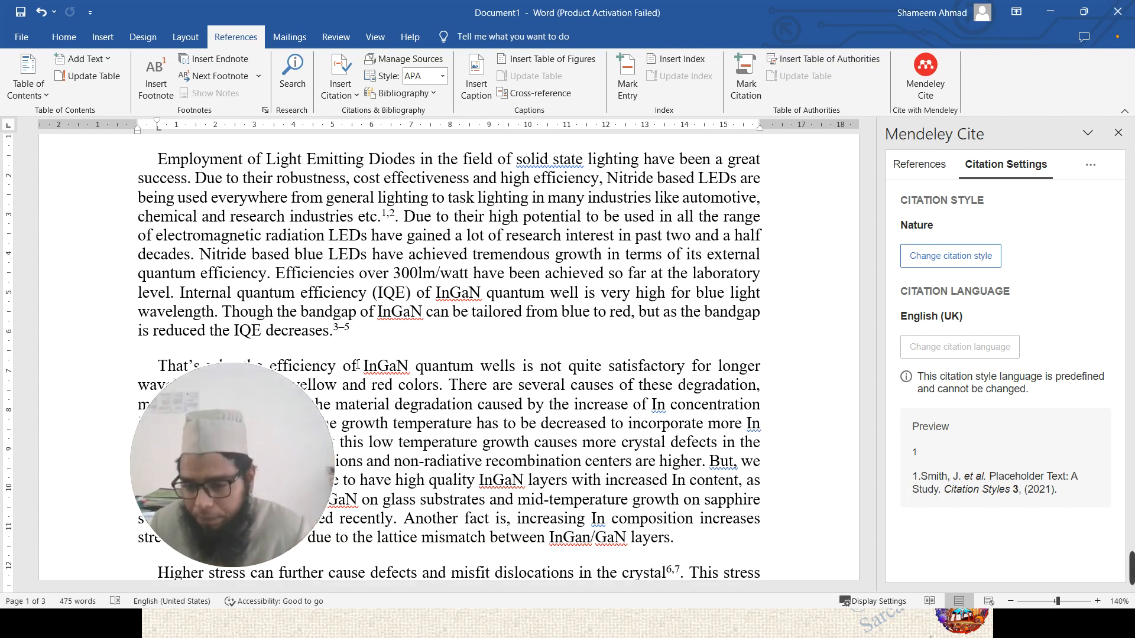
{"action": "key", "text": "Right"}
{"action": "key", "text": "Right"}
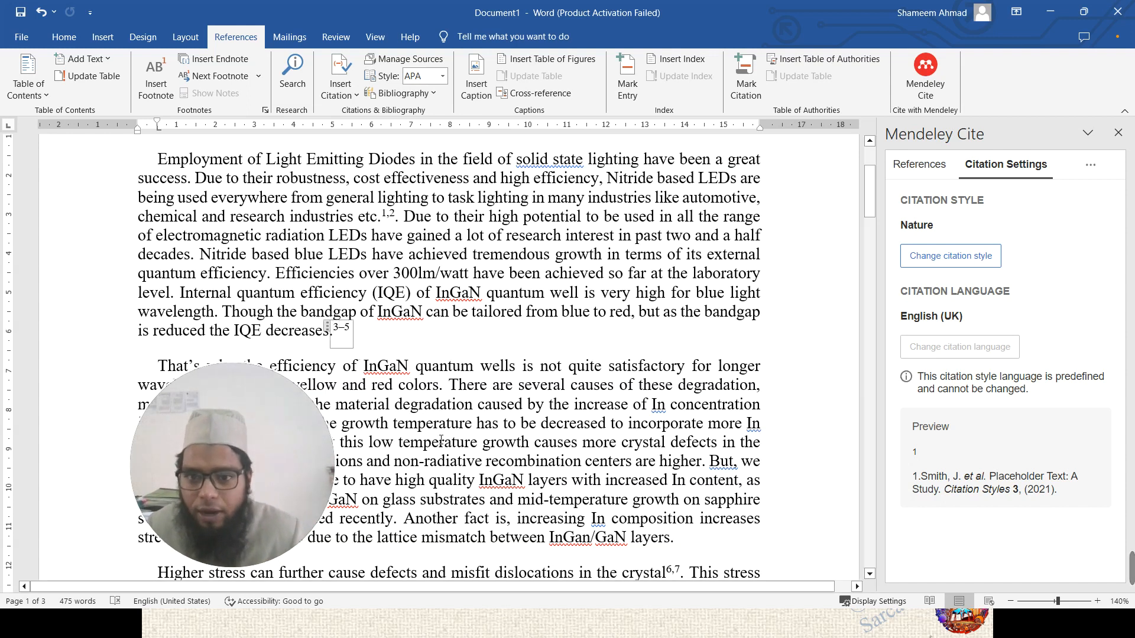
{"action": "left_click", "coordinate": [378, 216]}
{"action": "left_click_drag", "start_coordinate": [400, 217], "coordinate": [364, 217]}
{"action": "left_click", "coordinate": [381, 234]}
{"action": "left_click", "coordinate": [382, 217]}
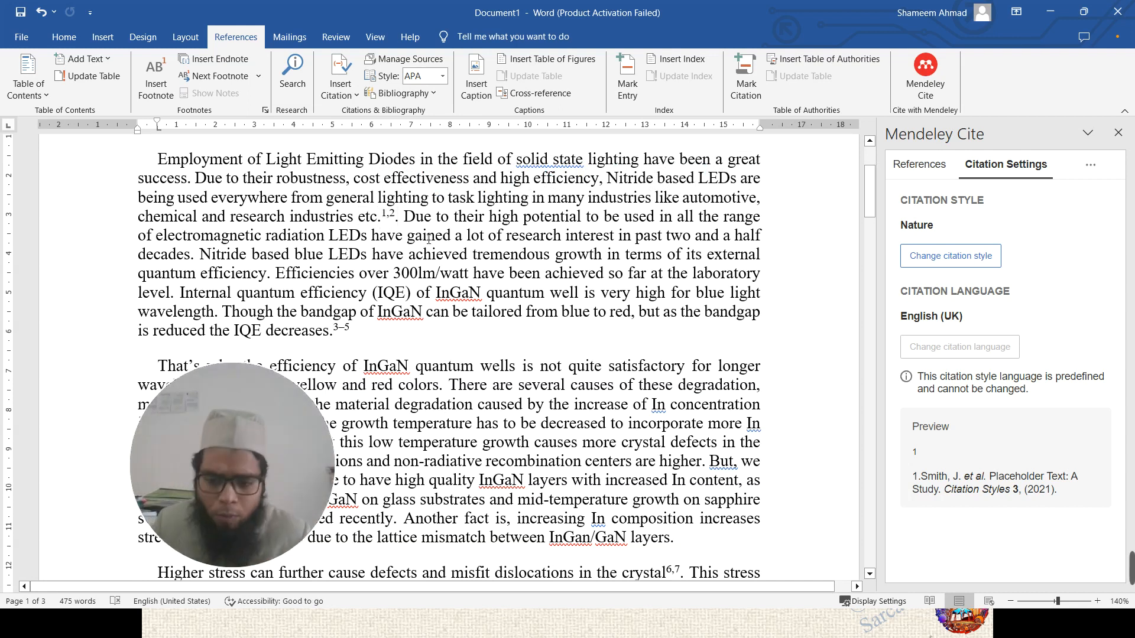
{"action": "key", "text": "alt+Tab"}
{"action": "key", "text": "alt+Tab"}
{"action": "key", "text": "alt+Tab"}
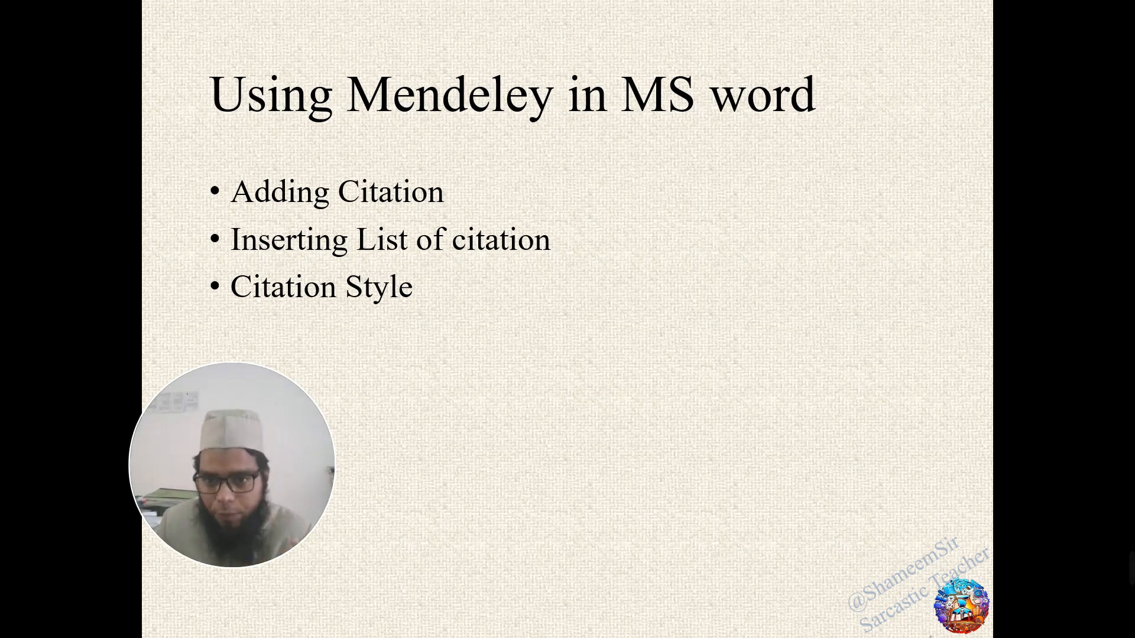
- Switch back to Word and open Mendeley Cite's citation style list
{"action": "key", "text": "alt+Tab"}
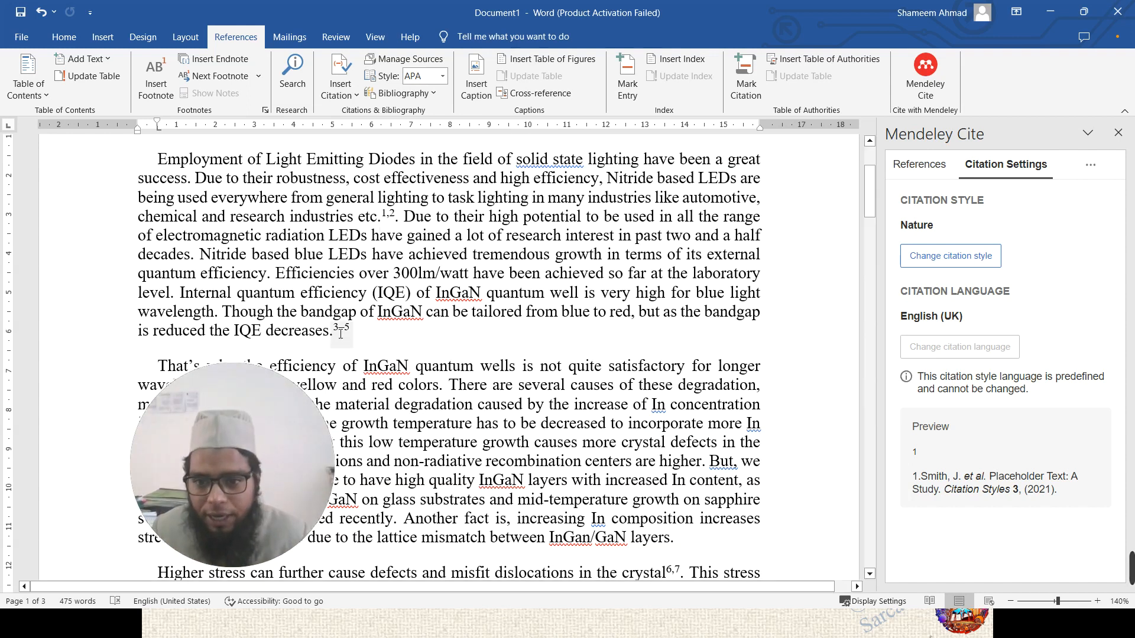
{"action": "key", "text": "Left"}
{"action": "key", "text": "Left"}
{"action": "key", "text": "Left"}
{"action": "key", "text": "Left"}
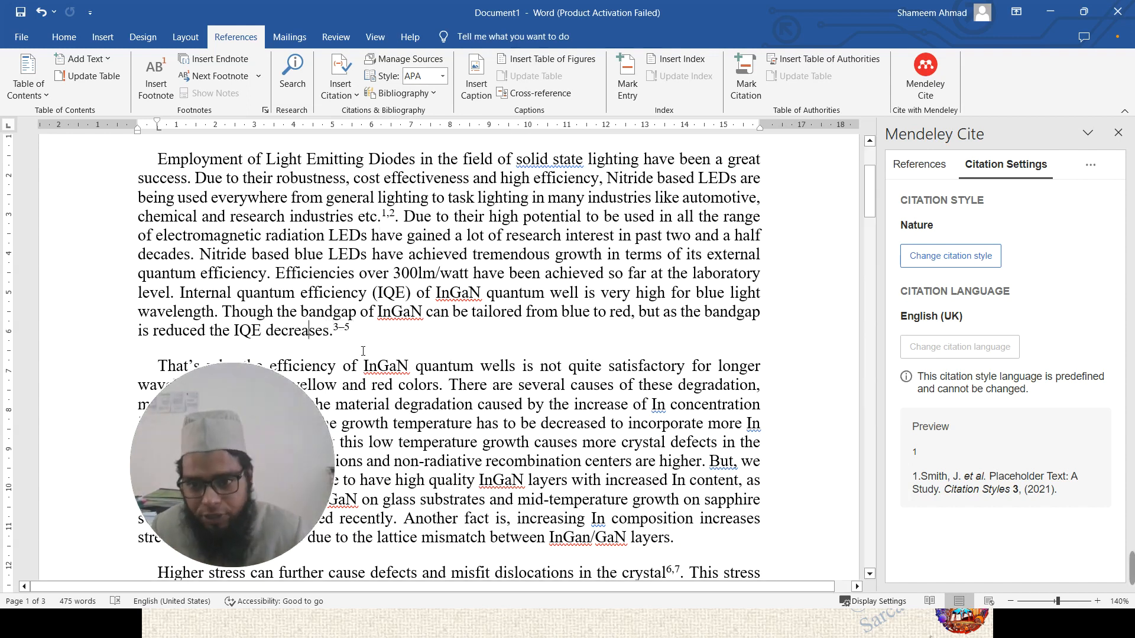
{"action": "key", "text": "Up"}
{"action": "key", "text": "Up"}
{"action": "key", "text": "Up"}
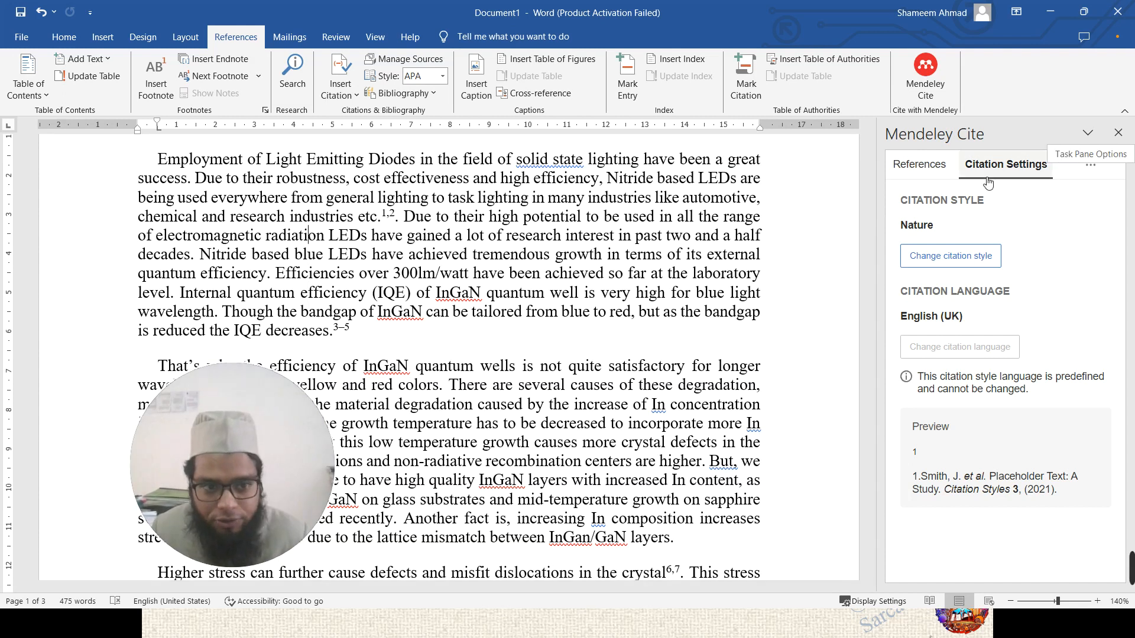
{"action": "left_click", "coordinate": [975, 256]}
- Apply the IEEE citation style so all citations read [1], [2]
{"action": "left_click", "coordinate": [931, 273]}
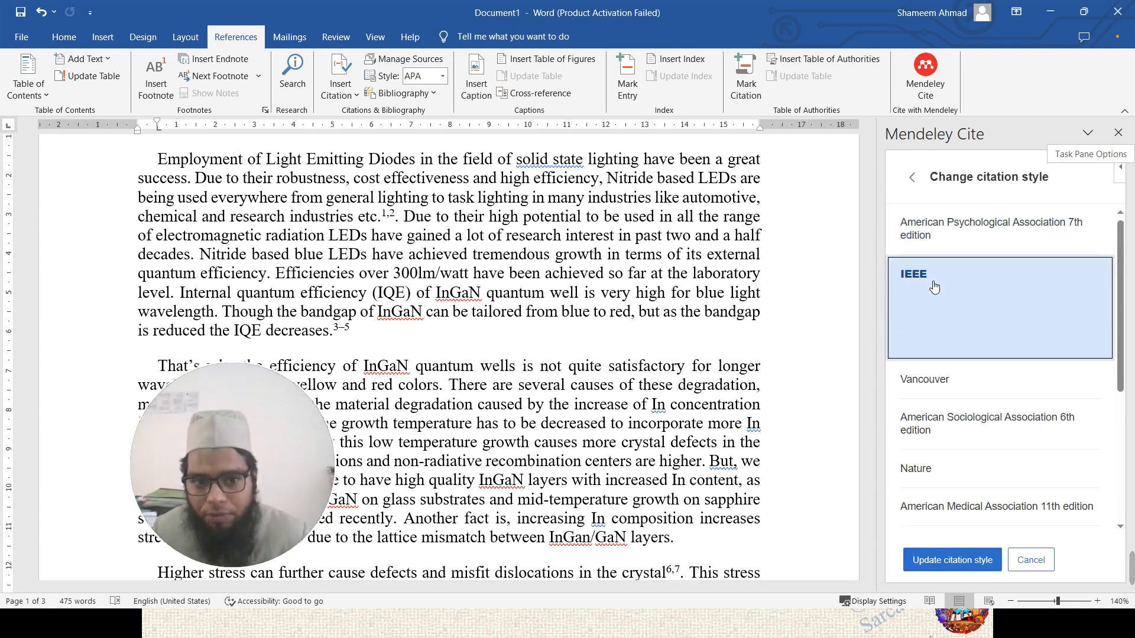
{"action": "left_click", "coordinate": [953, 561]}
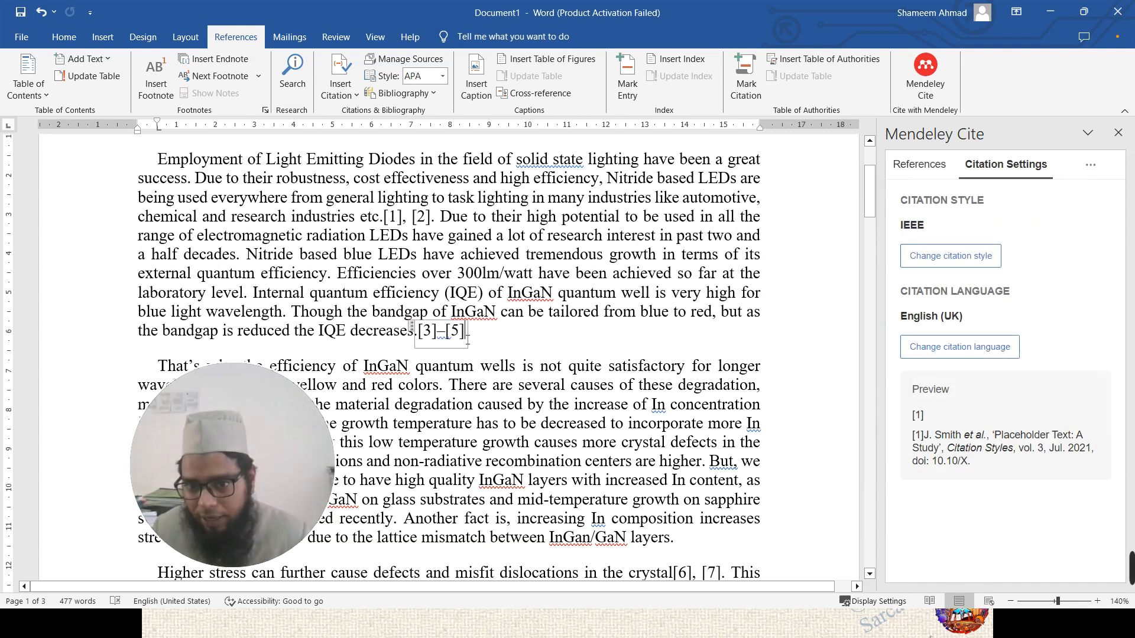
{"action": "scroll", "coordinate": [379, 335], "scroll_direction": "down", "scroll_amount": 20}
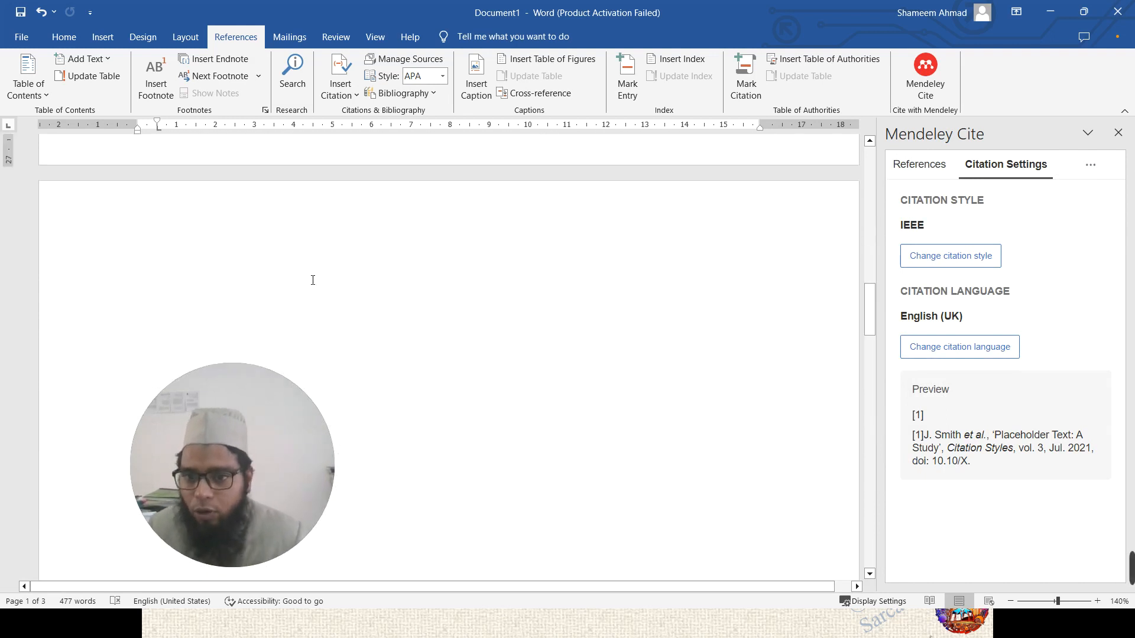
{"action": "scroll", "coordinate": [313, 281], "scroll_direction": "down", "scroll_amount": 5}
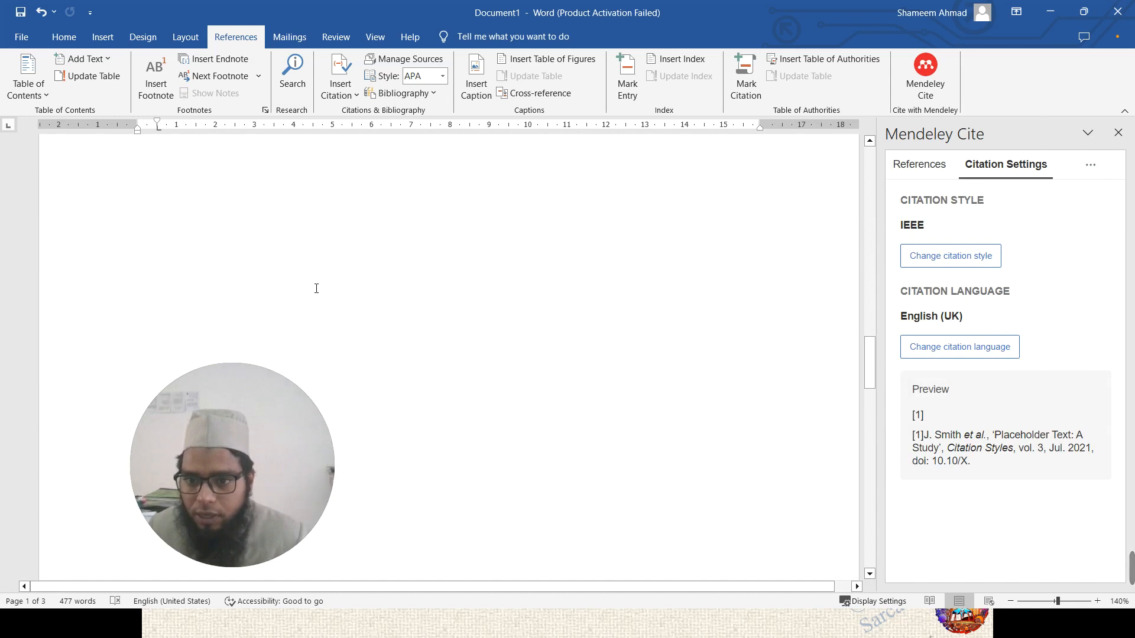
{"action": "scroll", "coordinate": [316, 288], "scroll_direction": "down", "scroll_amount": 5}
- Delete the empty line above the 'List of References' heading
{"action": "left_click_drag", "start_coordinate": [266, 426], "coordinate": [1047, 498]}
{"action": "left_click", "coordinate": [304, 337]}
{"action": "scroll", "coordinate": [259, 285], "scroll_direction": "up", "scroll_amount": 12}
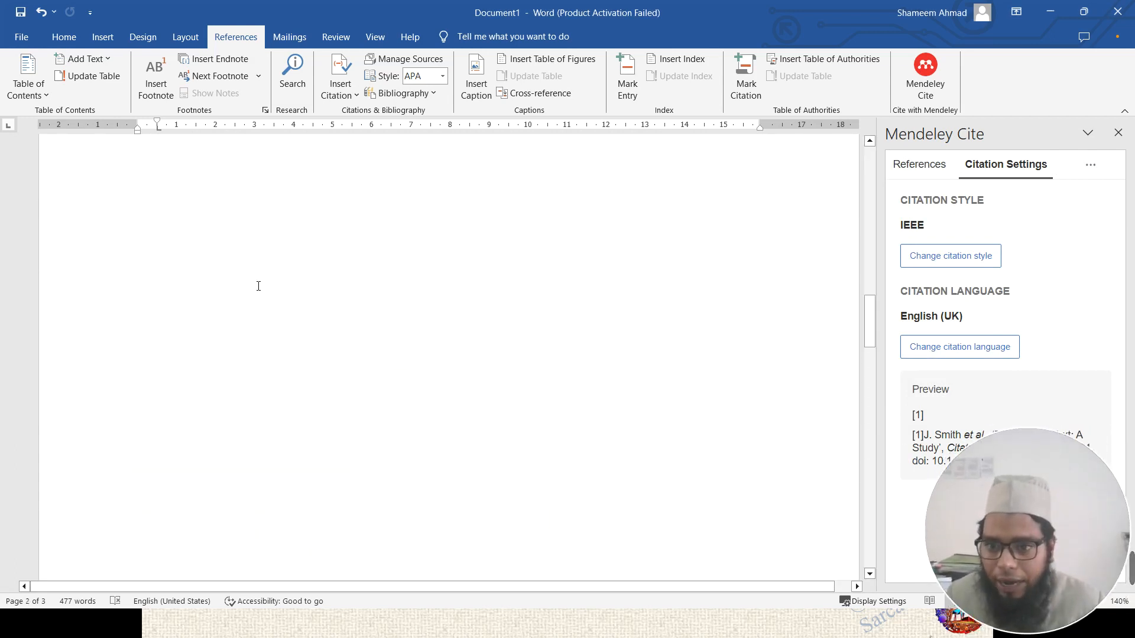
{"action": "scroll", "coordinate": [258, 286], "scroll_direction": "up", "scroll_amount": 3}
{"action": "left_click", "coordinate": [284, 323]}
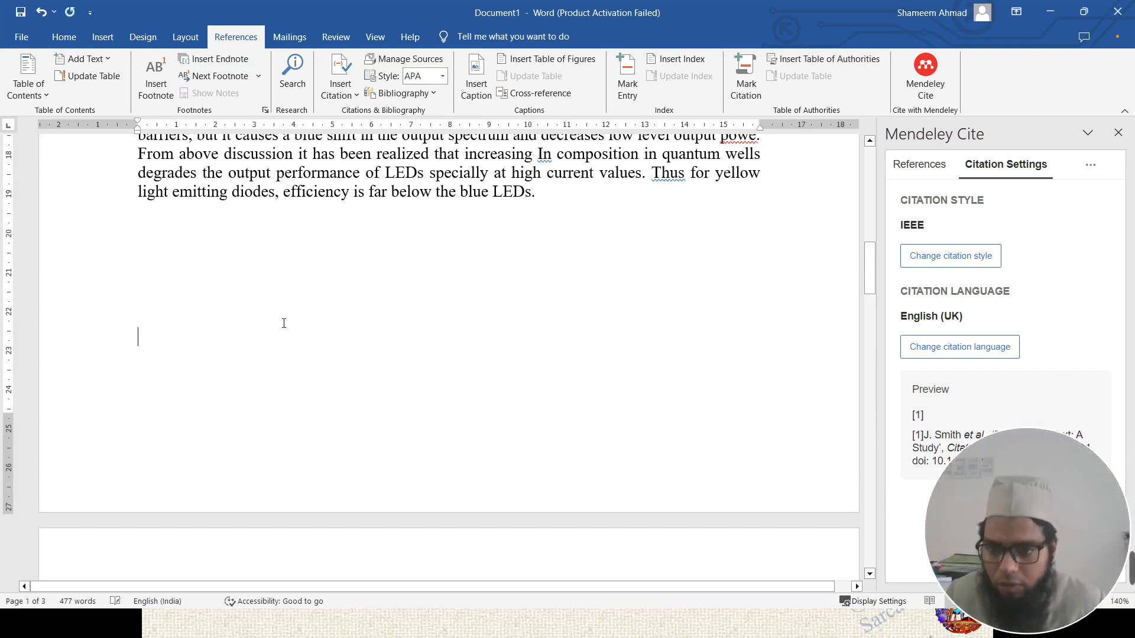
{"action": "scroll", "coordinate": [284, 323], "scroll_direction": "down", "scroll_amount": 5}
{"action": "key", "text": "Delete"}
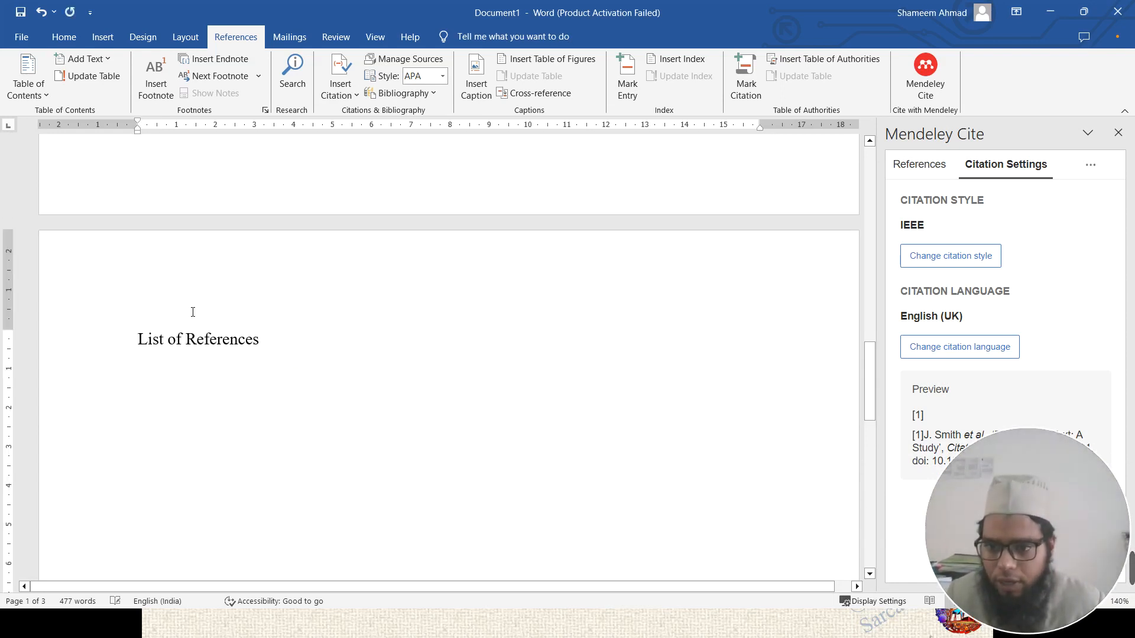
{"action": "scroll", "coordinate": [270, 299], "scroll_direction": "up", "scroll_amount": 7}
{"action": "scroll", "coordinate": [271, 297], "scroll_direction": "up", "scroll_amount": 10}
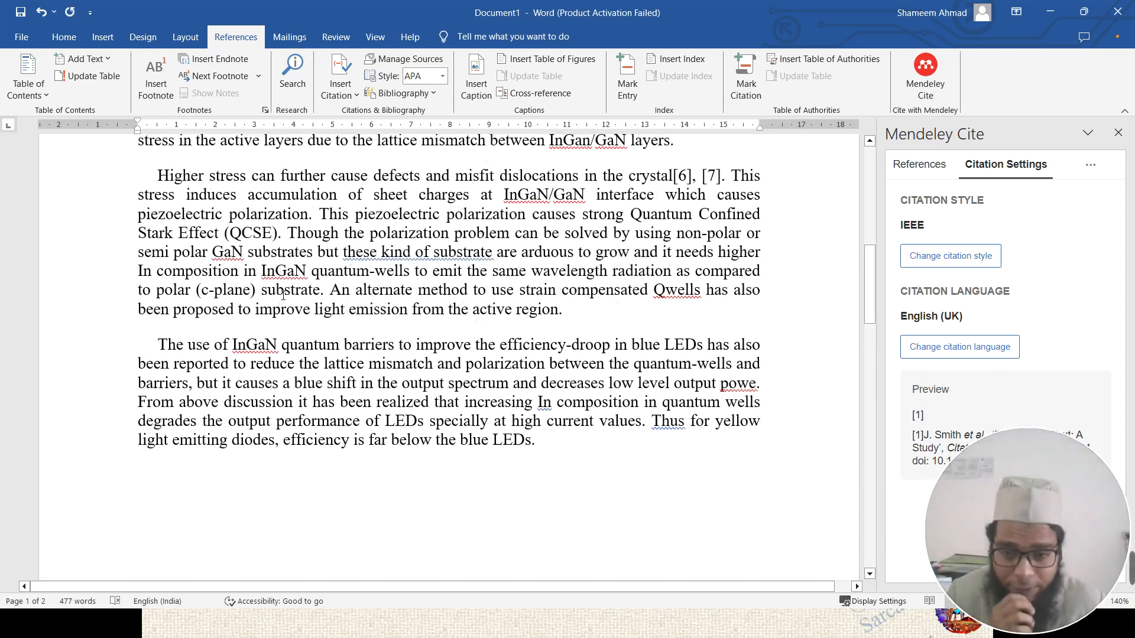
{"action": "scroll", "coordinate": [229, 245], "scroll_direction": "down", "scroll_amount": 8}
{"action": "scroll", "coordinate": [230, 245], "scroll_direction": "down", "scroll_amount": 6}
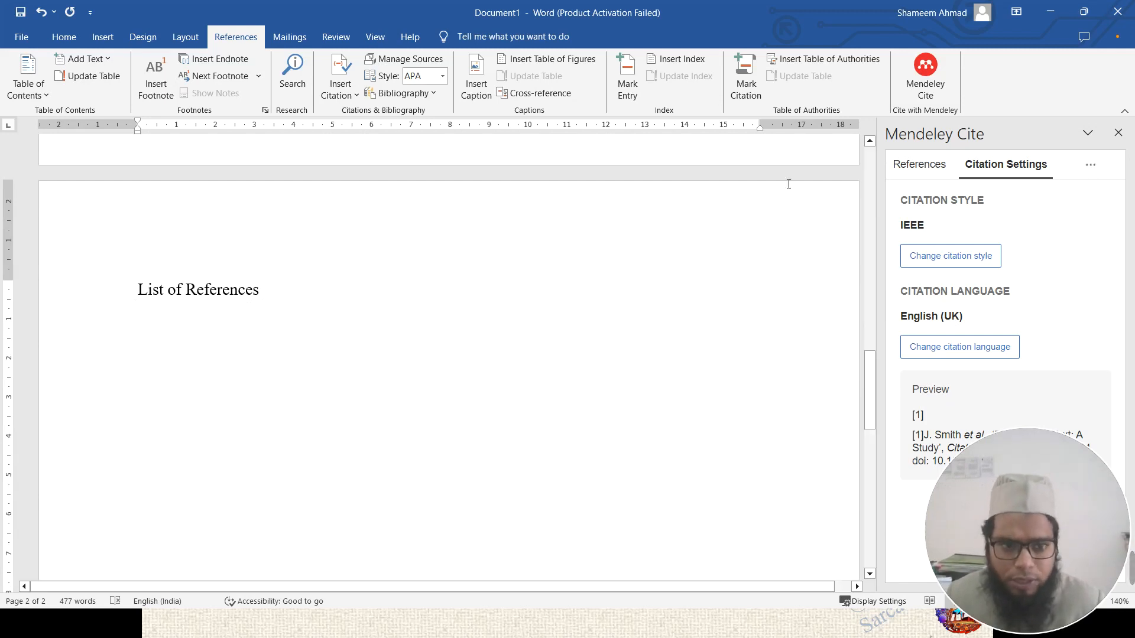
- Insert the Mendeley Cite bibliography under 'List of References', giving IEEE entries [1]–[7]
{"action": "left_click", "coordinate": [1091, 168]}
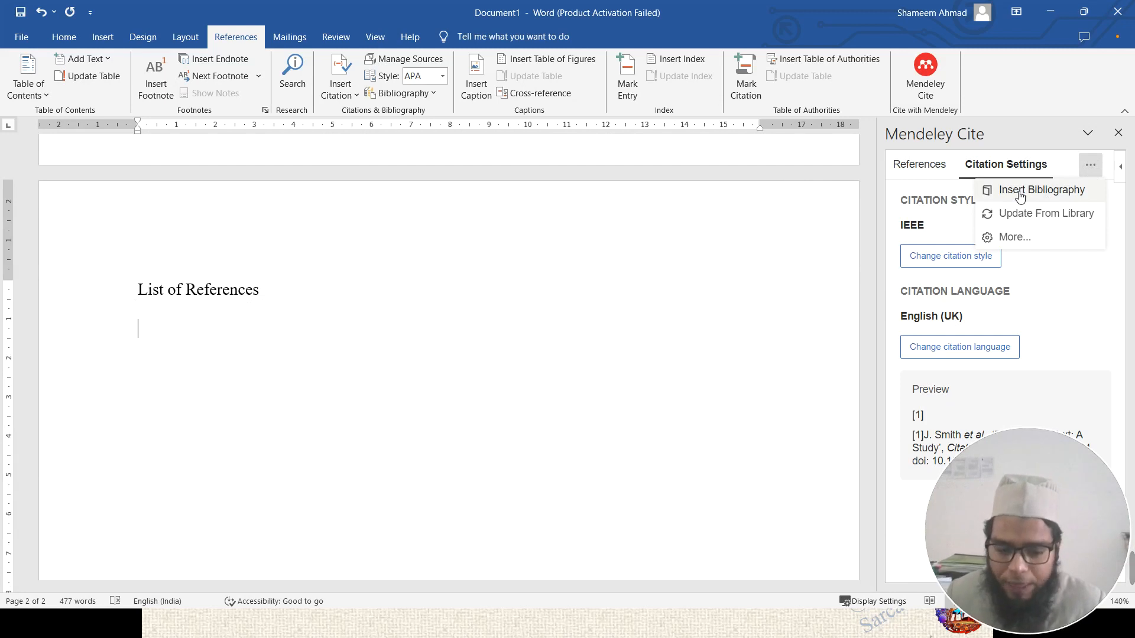
{"action": "left_click", "coordinate": [1020, 195]}
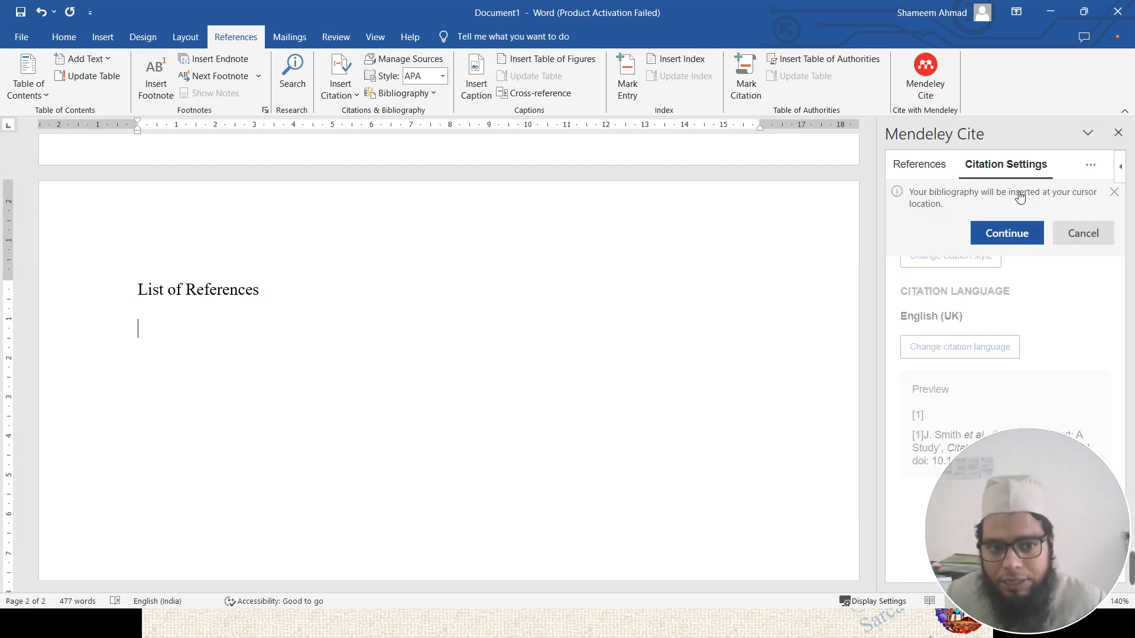
{"action": "left_click", "coordinate": [1010, 235]}
{"action": "scroll", "coordinate": [509, 302], "scroll_direction": "up", "scroll_amount": 8}
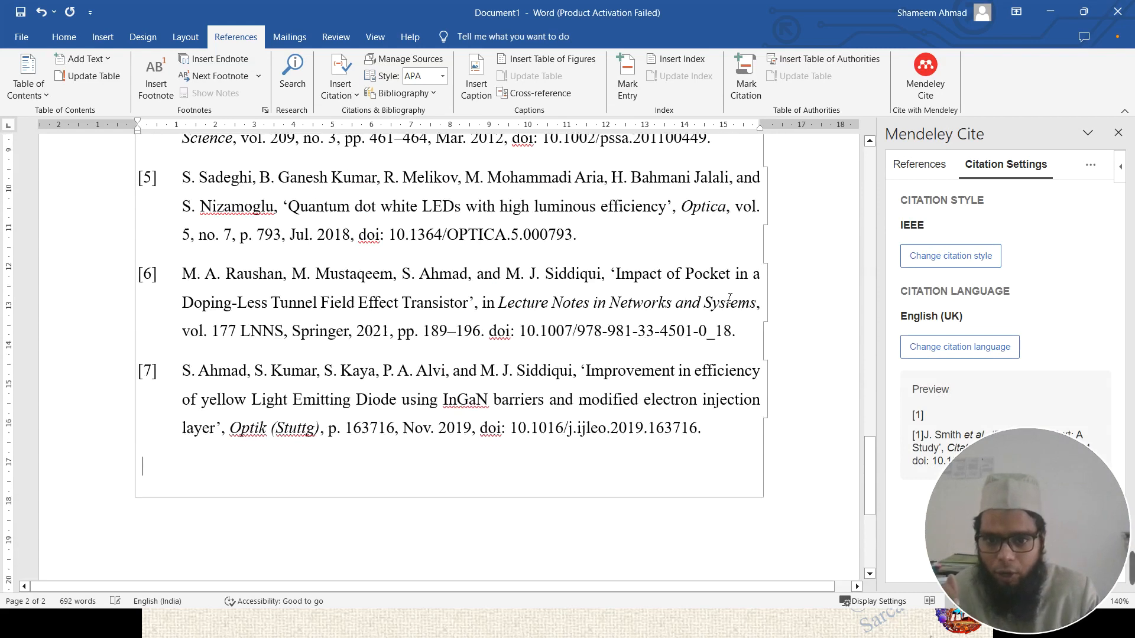
{"action": "scroll", "coordinate": [503, 299], "scroll_direction": "up", "scroll_amount": 5}
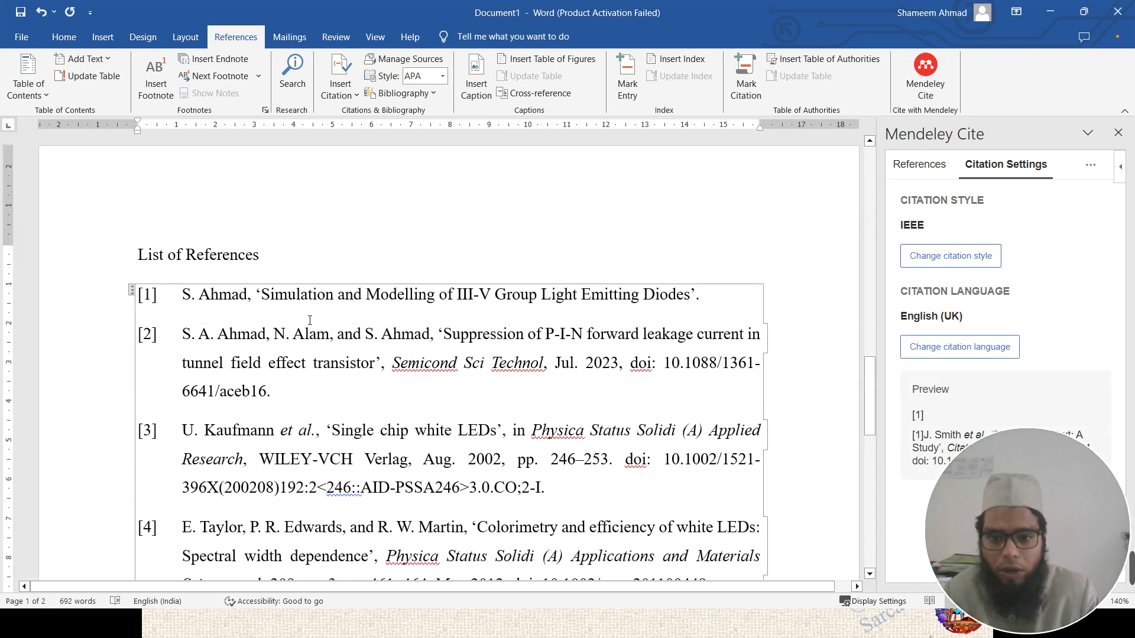
{"action": "scroll", "coordinate": [335, 383], "scroll_direction": "down", "scroll_amount": 2}
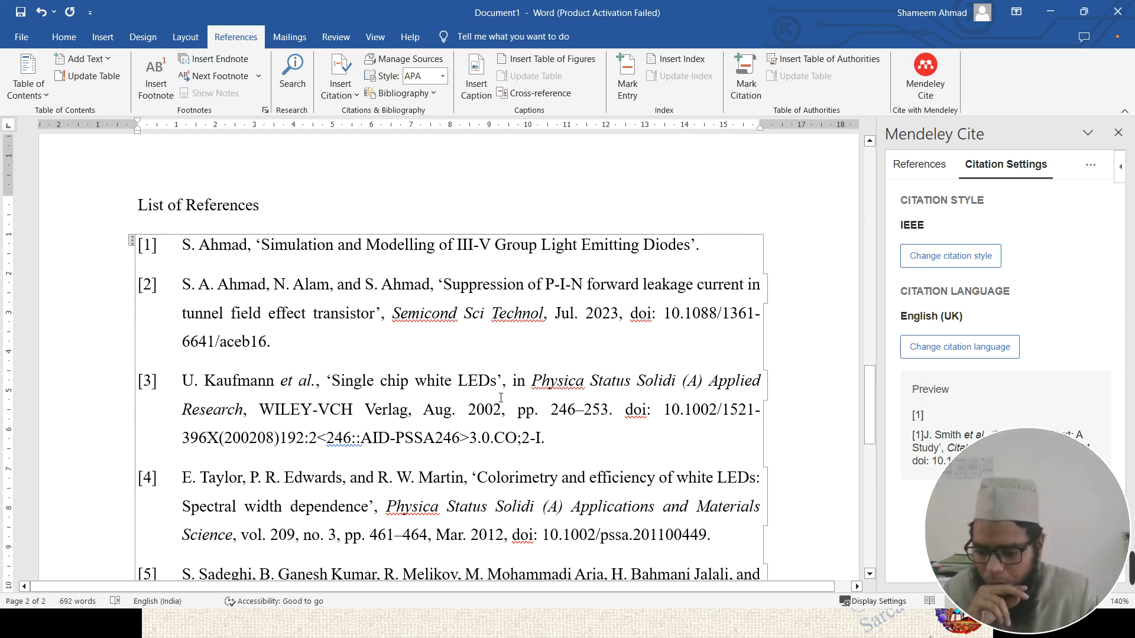
{"action": "scroll", "coordinate": [531, 336], "scroll_direction": "up", "scroll_amount": 15}
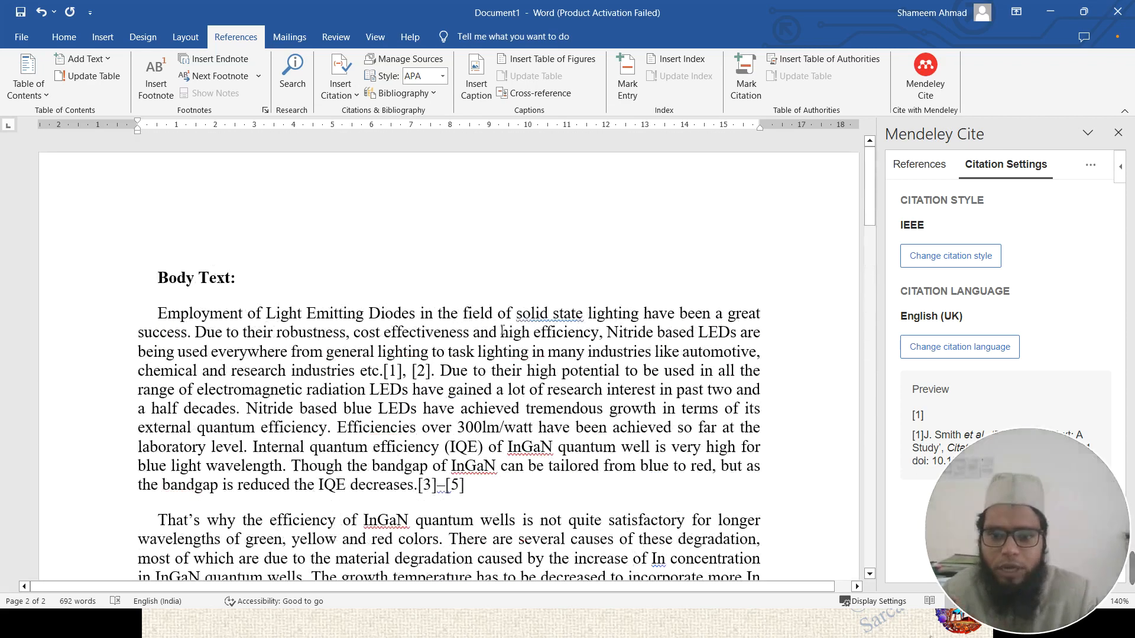
{"action": "left_click", "coordinate": [386, 275]}
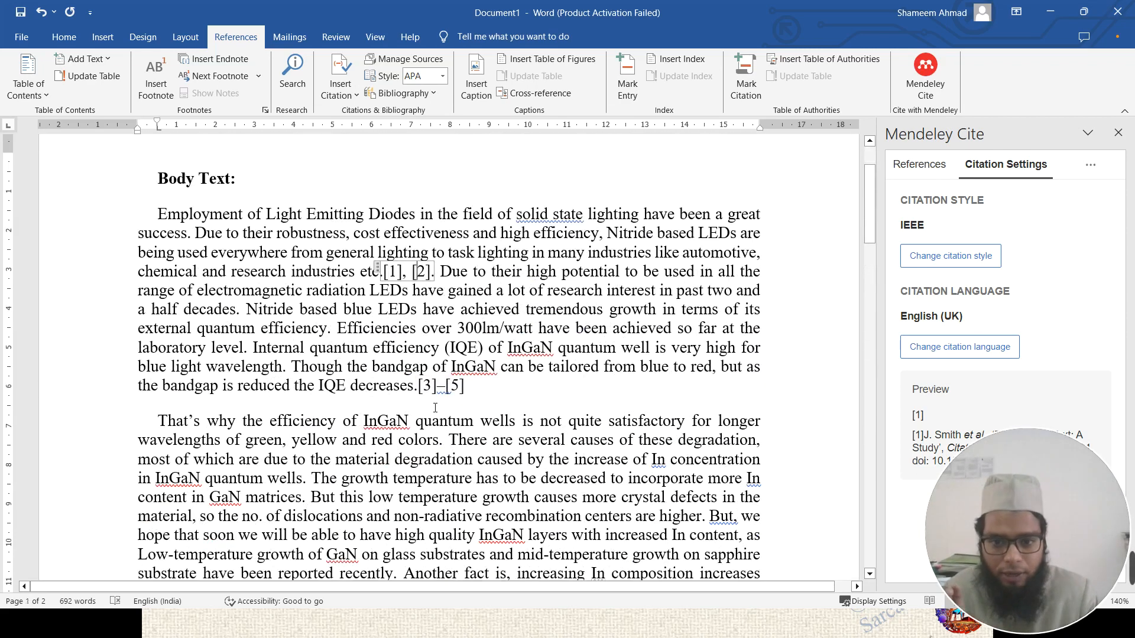
{"action": "left_click", "coordinate": [449, 388]}
{"action": "scroll", "coordinate": [655, 421], "scroll_direction": "down", "scroll_amount": 3}
{"action": "scroll", "coordinate": [655, 421], "scroll_direction": "down", "scroll_amount": 15}
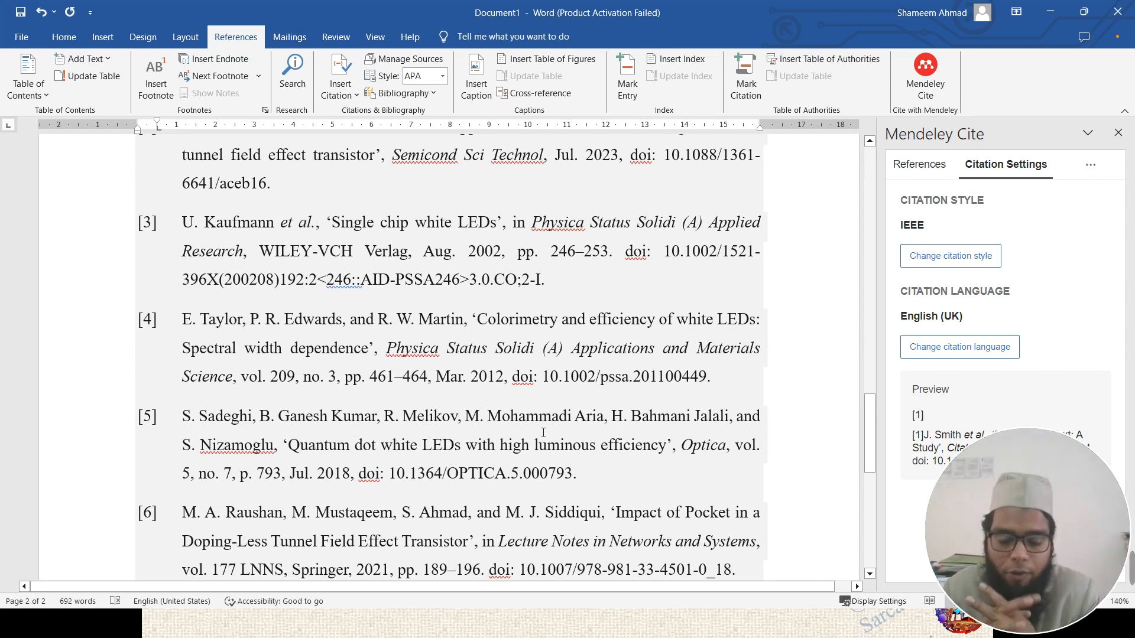
{"action": "scroll", "coordinate": [543, 432], "scroll_direction": "up", "scroll_amount": 5}
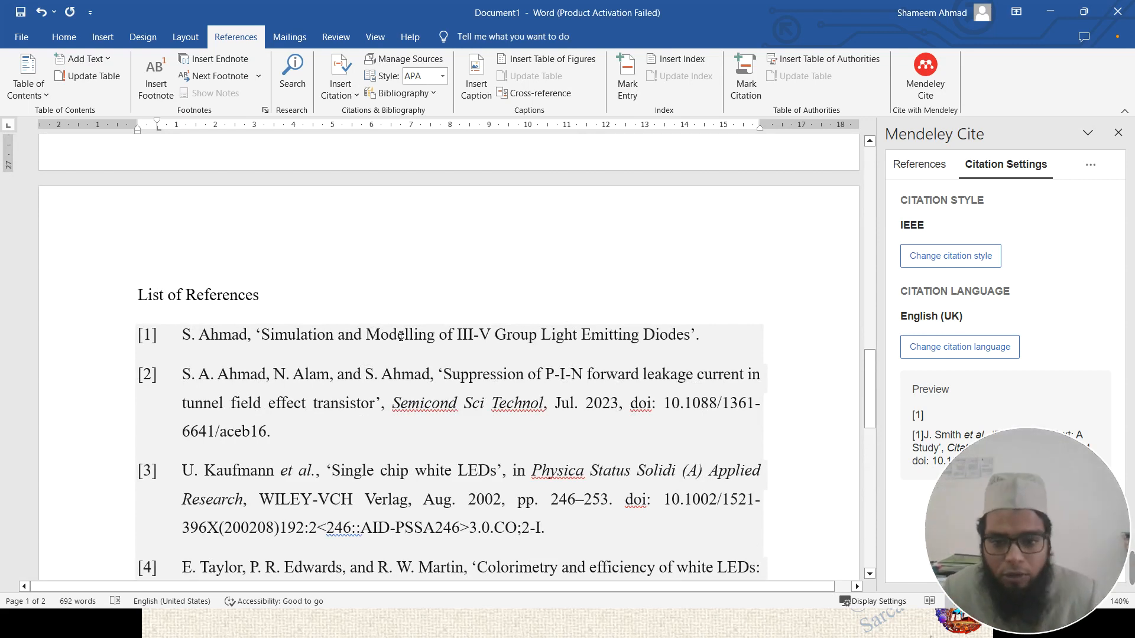
{"action": "scroll", "coordinate": [389, 345], "scroll_direction": "down", "scroll_amount": 4}
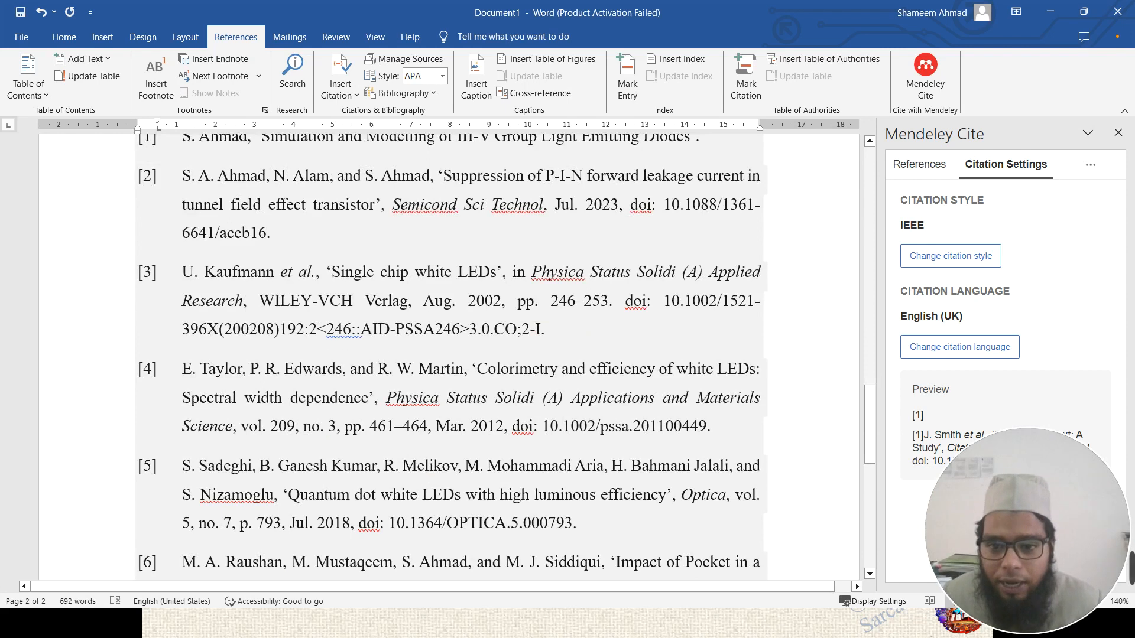
{"action": "left_click", "coordinate": [336, 330]}
{"action": "left_click", "coordinate": [542, 329]}
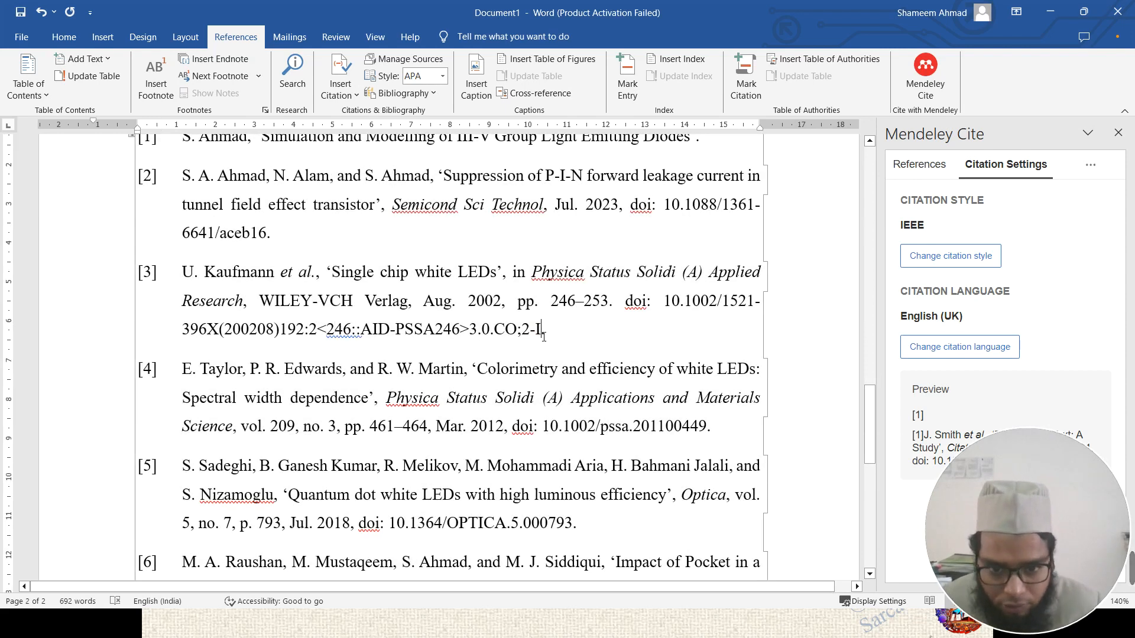
{"action": "left_click", "coordinate": [469, 330]}
{"action": "left_click_drag", "start_coordinate": [372, 329], "coordinate": [459, 329]}
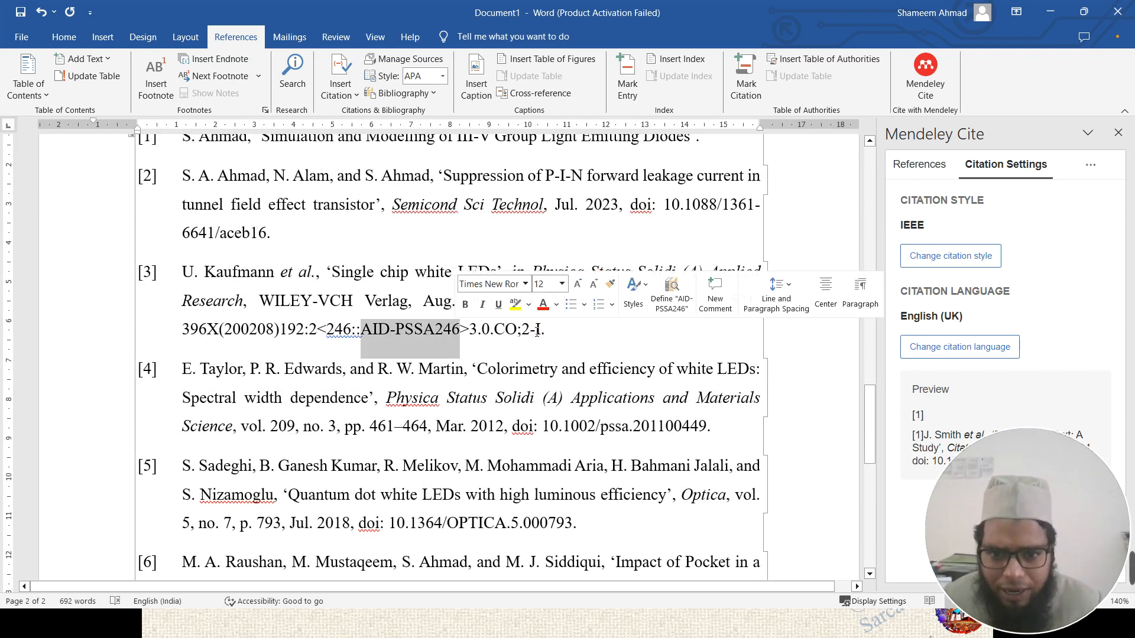
{"action": "left_click", "coordinate": [536, 329]}
{"action": "scroll", "coordinate": [592, 356], "scroll_direction": "up", "scroll_amount": 2}
{"action": "scroll", "coordinate": [699, 266], "scroll_direction": "up", "scroll_amount": 3}
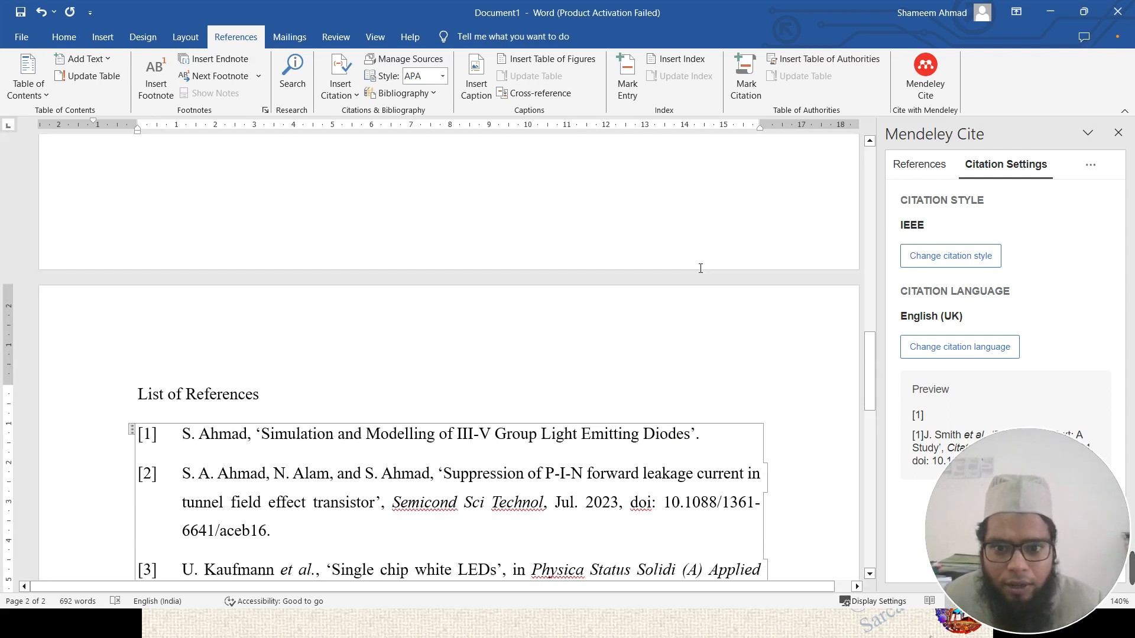
{"action": "scroll", "coordinate": [433, 354], "scroll_direction": "down", "scroll_amount": 6}
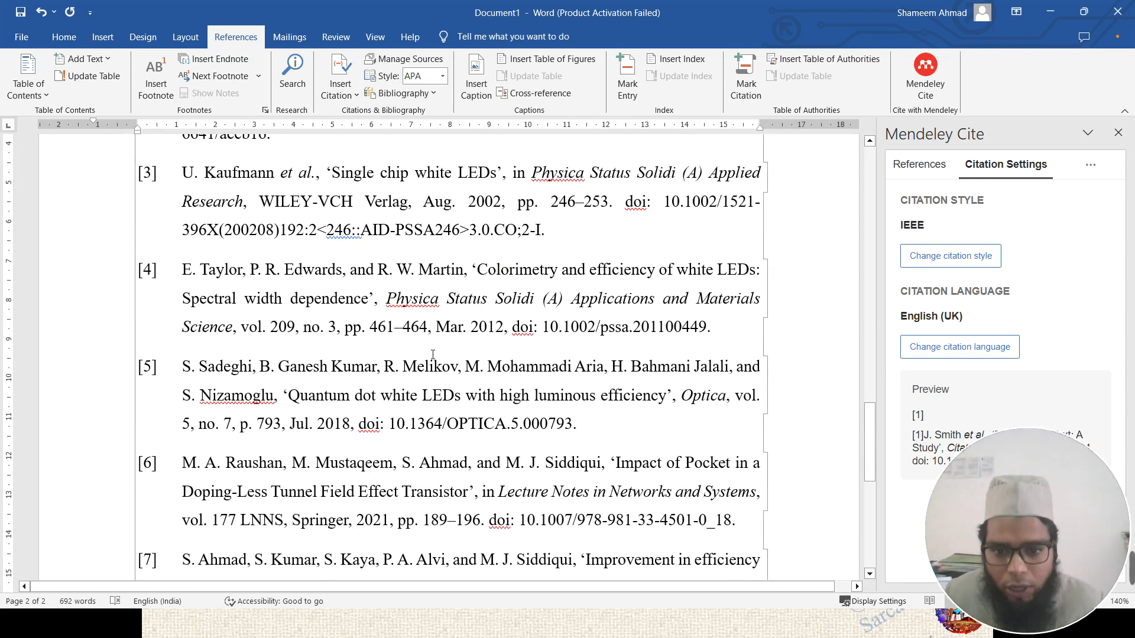
{"action": "scroll", "coordinate": [433, 354], "scroll_direction": "down", "scroll_amount": 1}
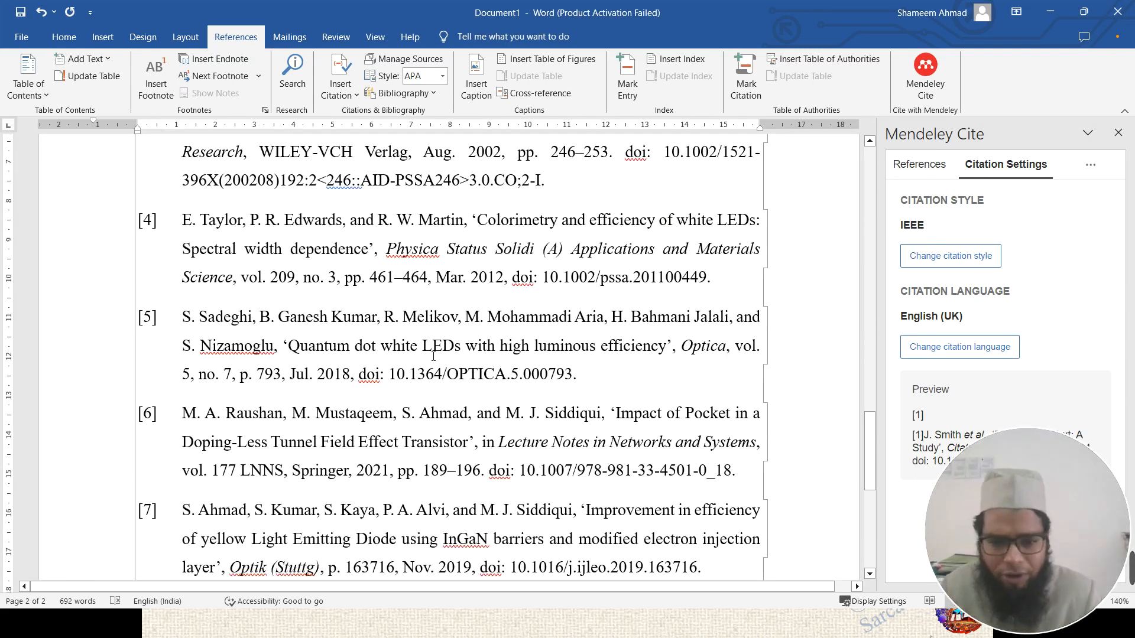
{"action": "scroll", "coordinate": [433, 357], "scroll_direction": "down", "scroll_amount": 5}
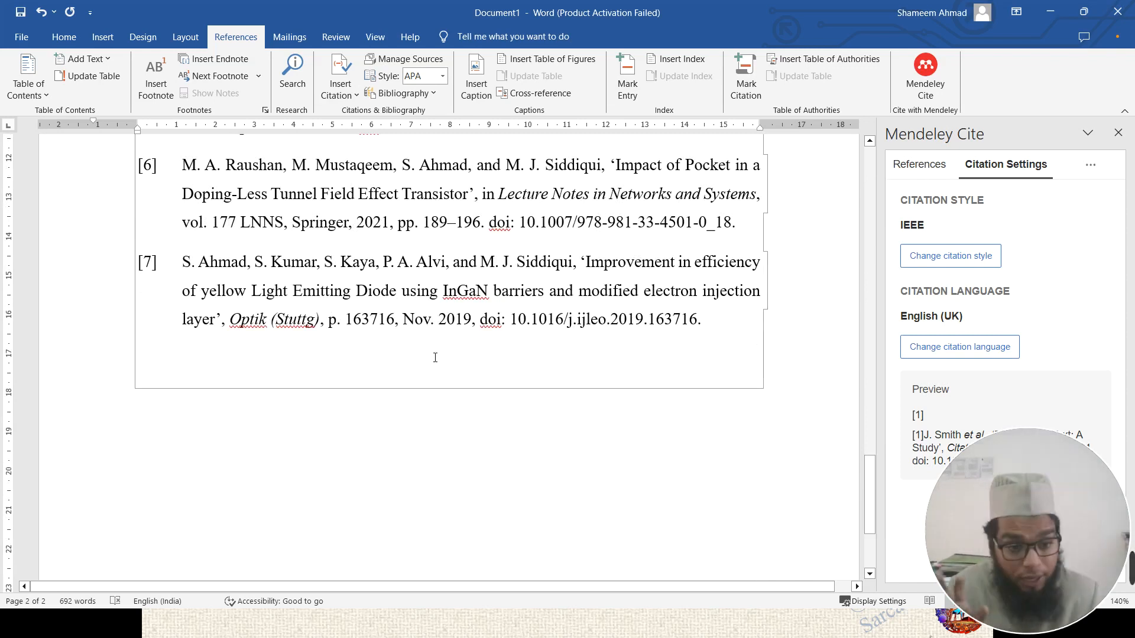
{"action": "scroll", "coordinate": [465, 361], "scroll_direction": "up", "scroll_amount": 5}
{"action": "scroll", "coordinate": [459, 353], "scroll_direction": "up", "scroll_amount": 15}
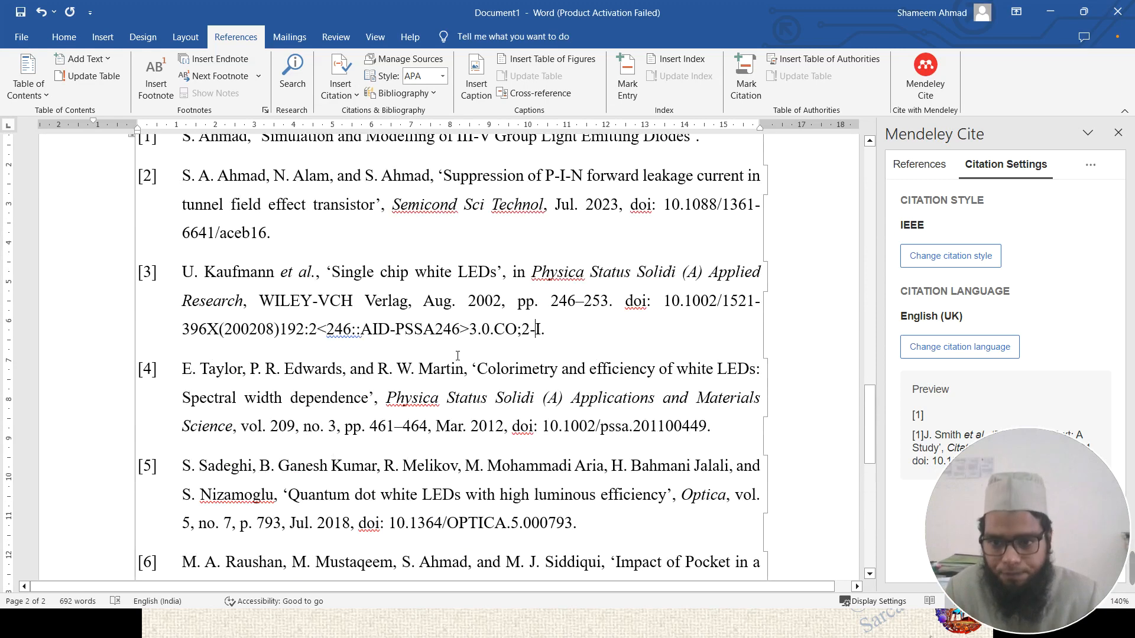
{"action": "scroll", "coordinate": [294, 319], "scroll_direction": "up", "scroll_amount": 7}
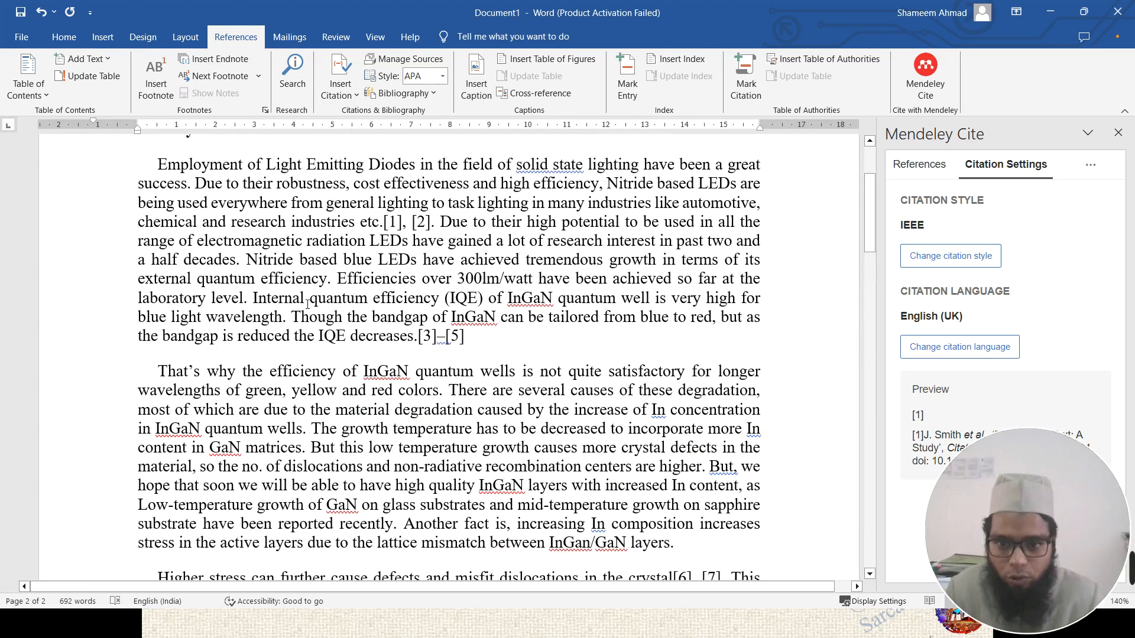
{"action": "left_click", "coordinate": [403, 272]}
{"action": "left_click", "coordinate": [447, 389]}
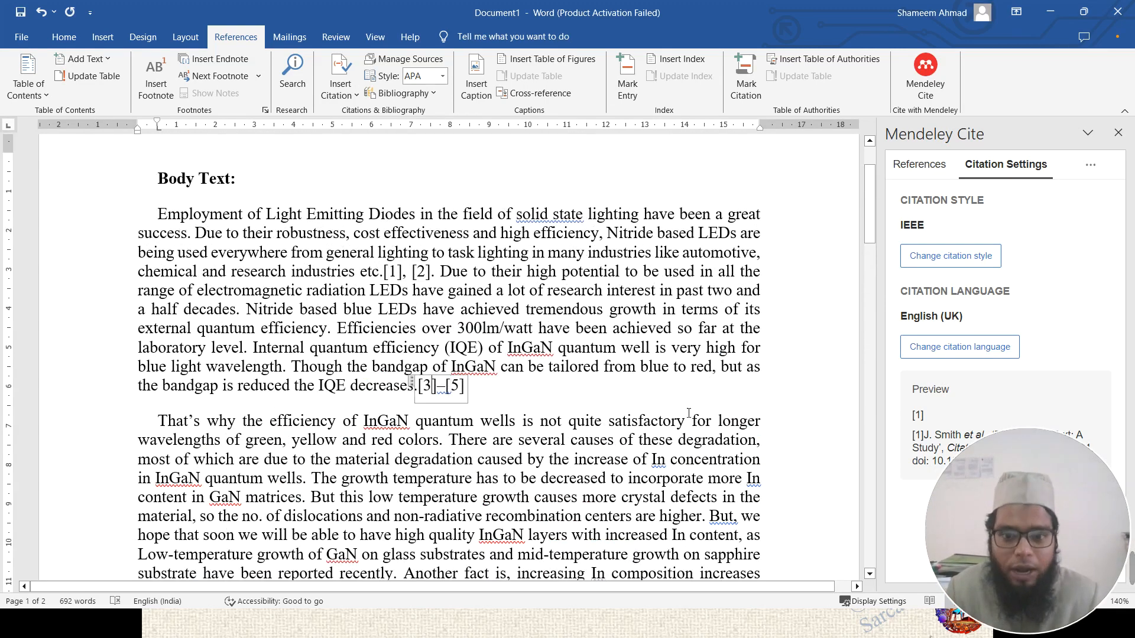
- Select Nature in the style list, apply it, and check the renumbered reference list
{"action": "left_click", "coordinate": [981, 264]}
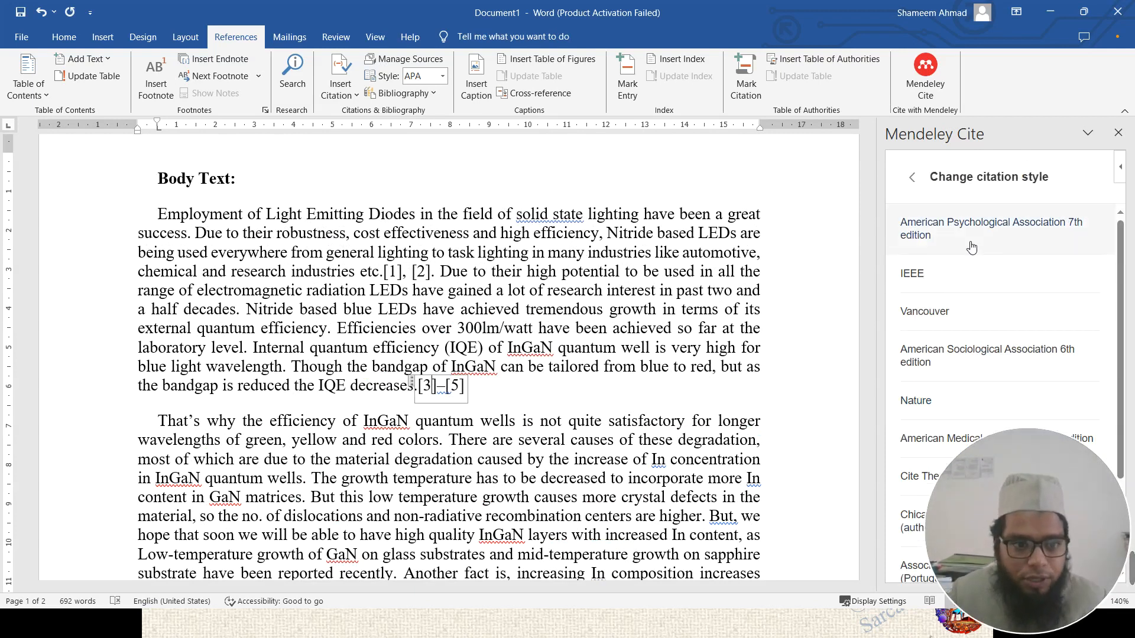
{"action": "scroll", "coordinate": [964, 288], "scroll_direction": "down", "scroll_amount": 1}
{"action": "left_click", "coordinate": [922, 344]}
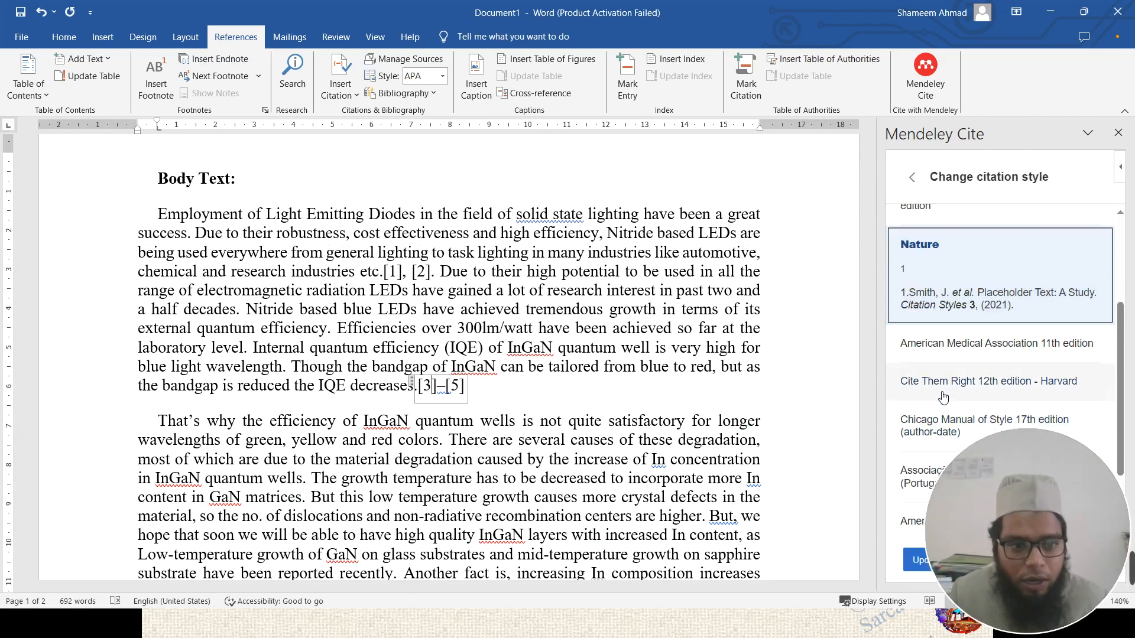
{"action": "left_click", "coordinate": [921, 566]}
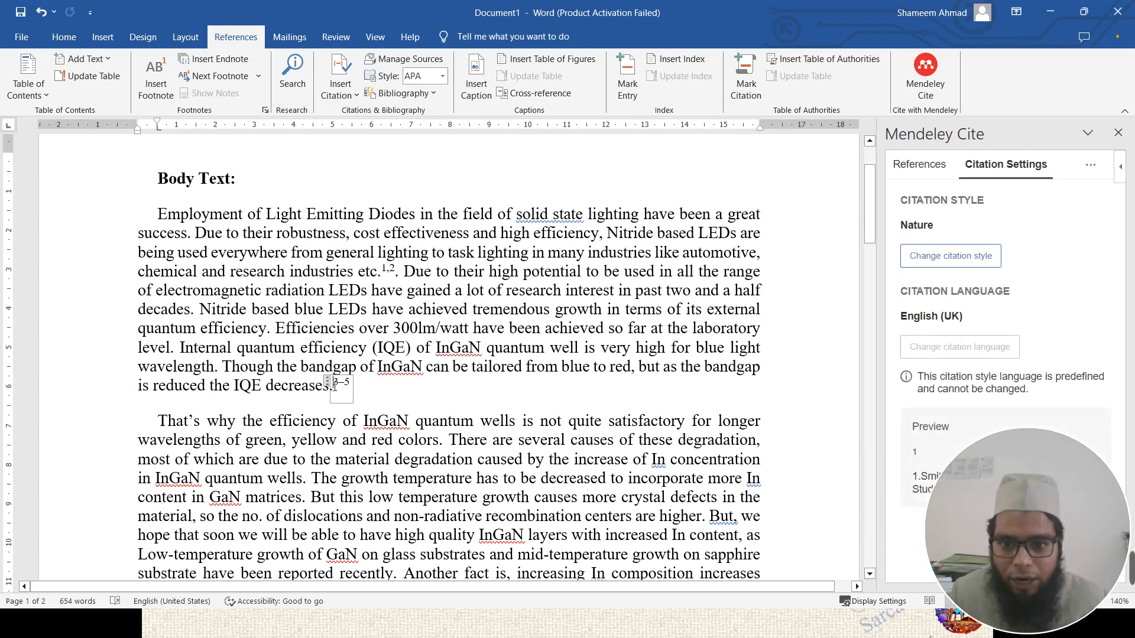
{"action": "scroll", "coordinate": [359, 404], "scroll_direction": "down", "scroll_amount": 10}
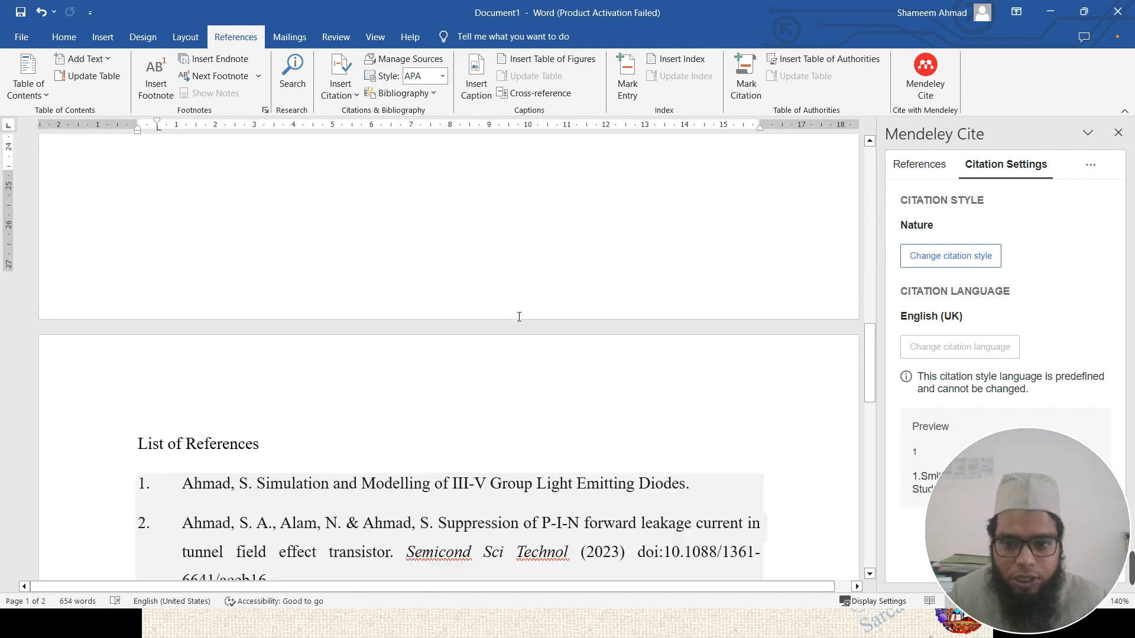
{"action": "scroll", "coordinate": [284, 357], "scroll_direction": "up", "scroll_amount": 3}
{"action": "left_click", "coordinate": [283, 356]}
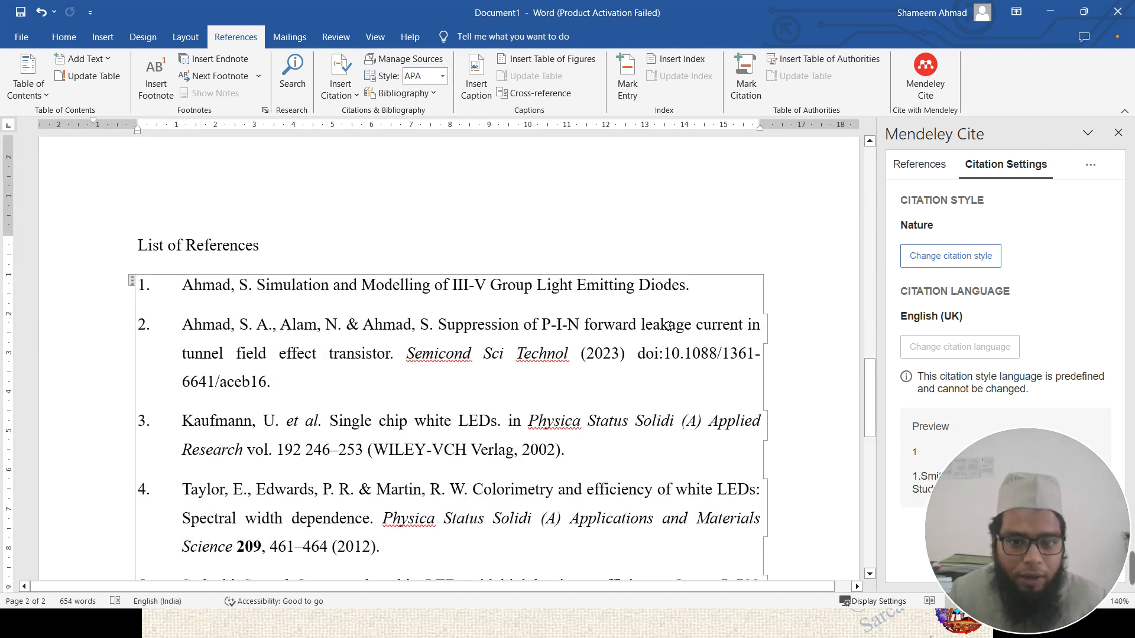
- Try the IEEE, Nature and APA 7th edition styles on the citations and references in turn
{"action": "left_click", "coordinate": [973, 251]}
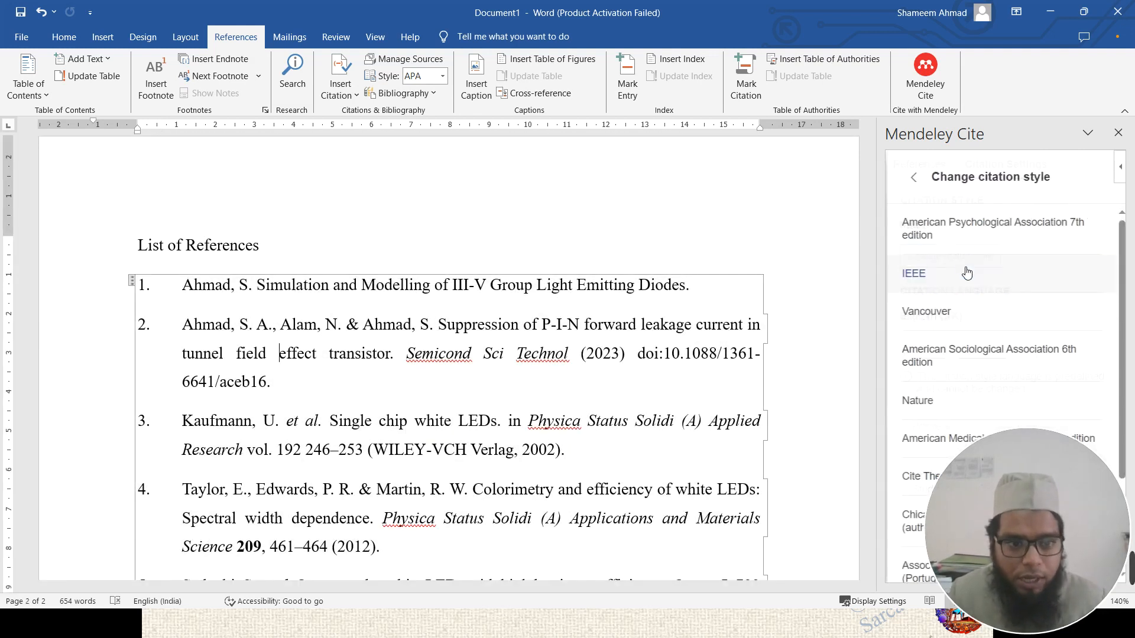
{"action": "left_click", "coordinate": [914, 278]}
{"action": "left_click", "coordinate": [918, 486]}
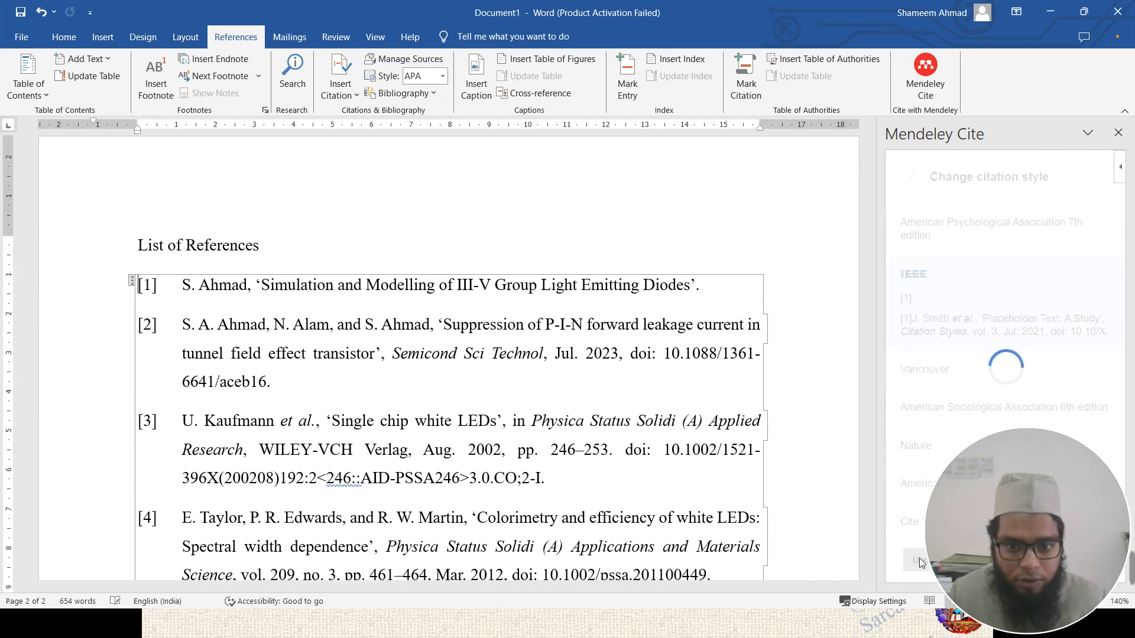
{"action": "left_click", "coordinate": [950, 256]}
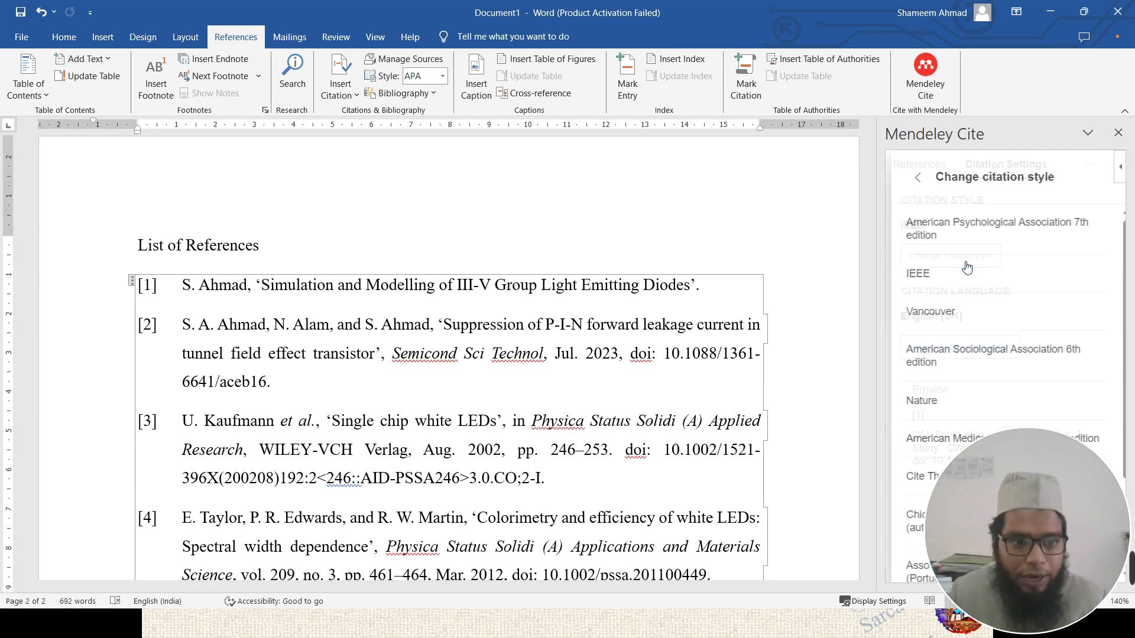
{"action": "left_click", "coordinate": [920, 401]}
{"action": "left_click", "coordinate": [919, 559]}
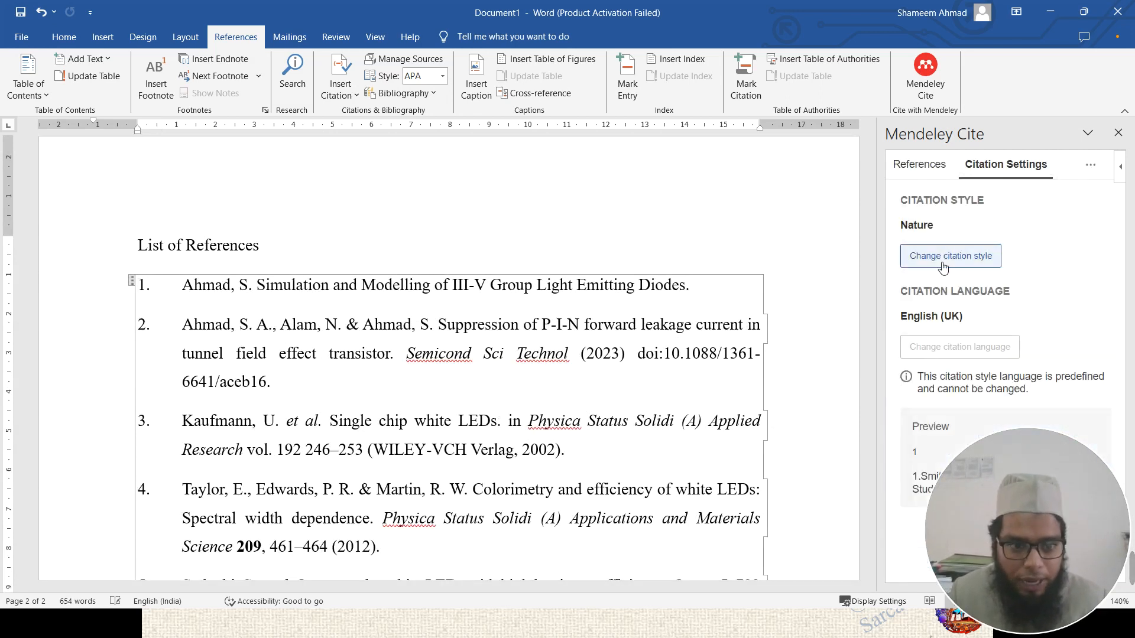
{"action": "left_click", "coordinate": [947, 257]}
{"action": "left_click_drag", "start_coordinate": [941, 223], "coordinate": [923, 529]}
{"action": "left_click", "coordinate": [918, 559]}
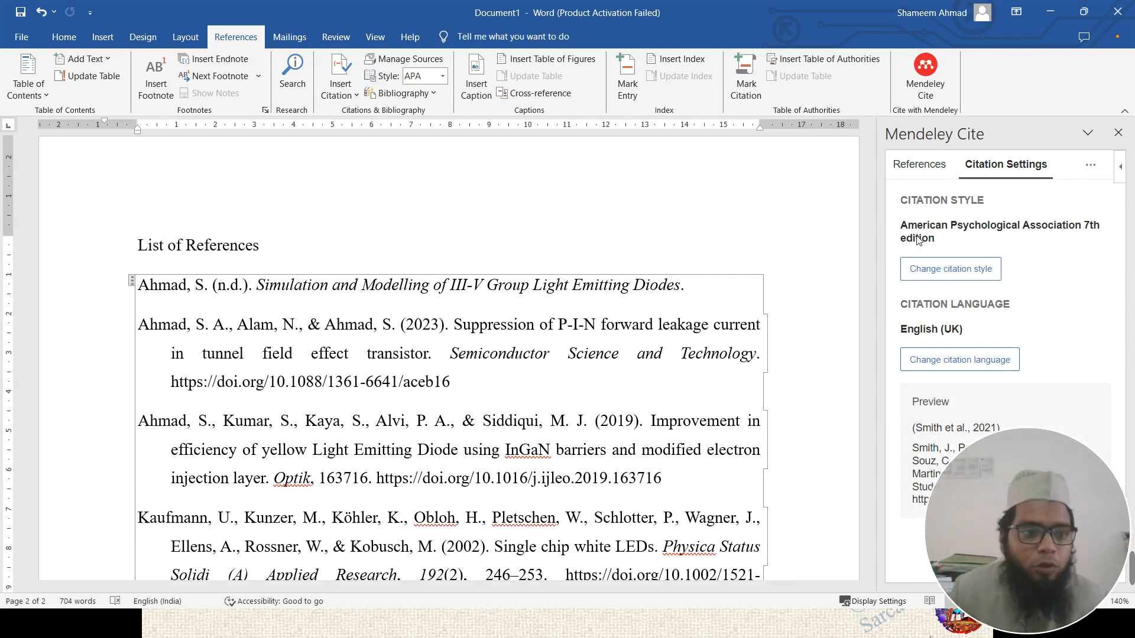
- Reapply IEEE style to the citations and reference list
{"action": "left_click", "coordinate": [926, 277]}
{"action": "left_click", "coordinate": [926, 278]}
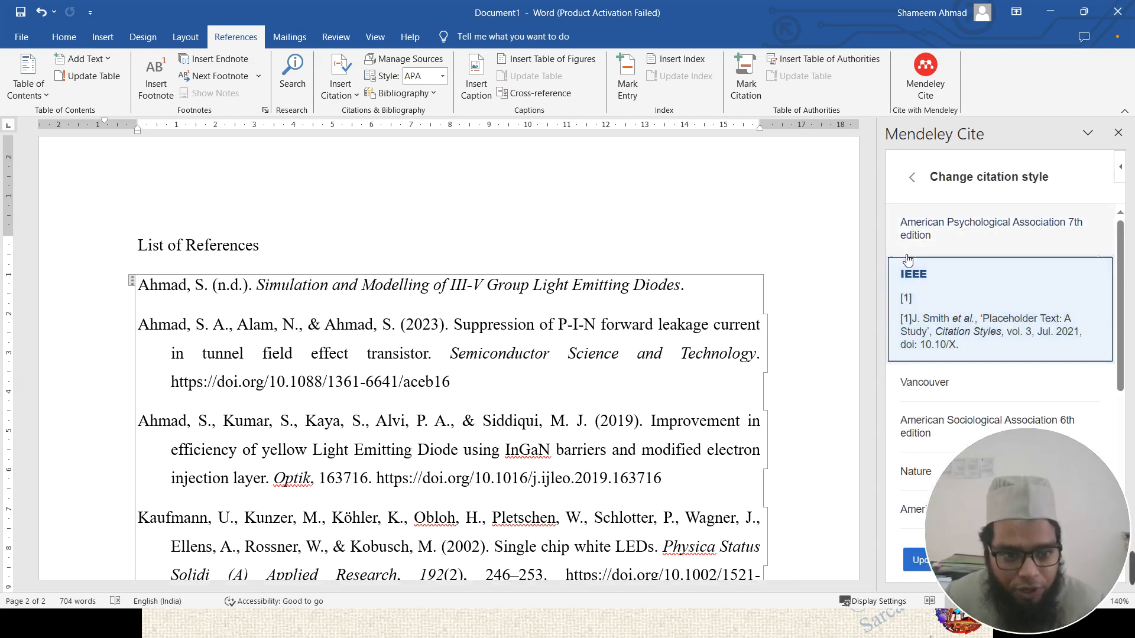
{"action": "left_click", "coordinate": [919, 560]}
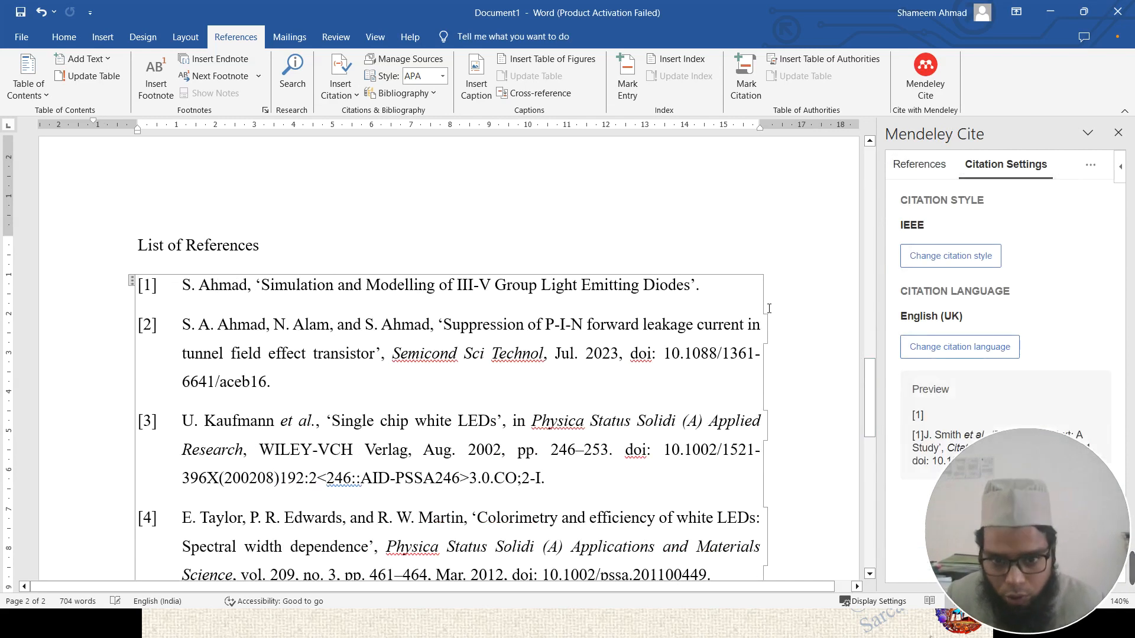
{"action": "scroll", "coordinate": [450, 262], "scroll_direction": "up", "scroll_amount": 15}
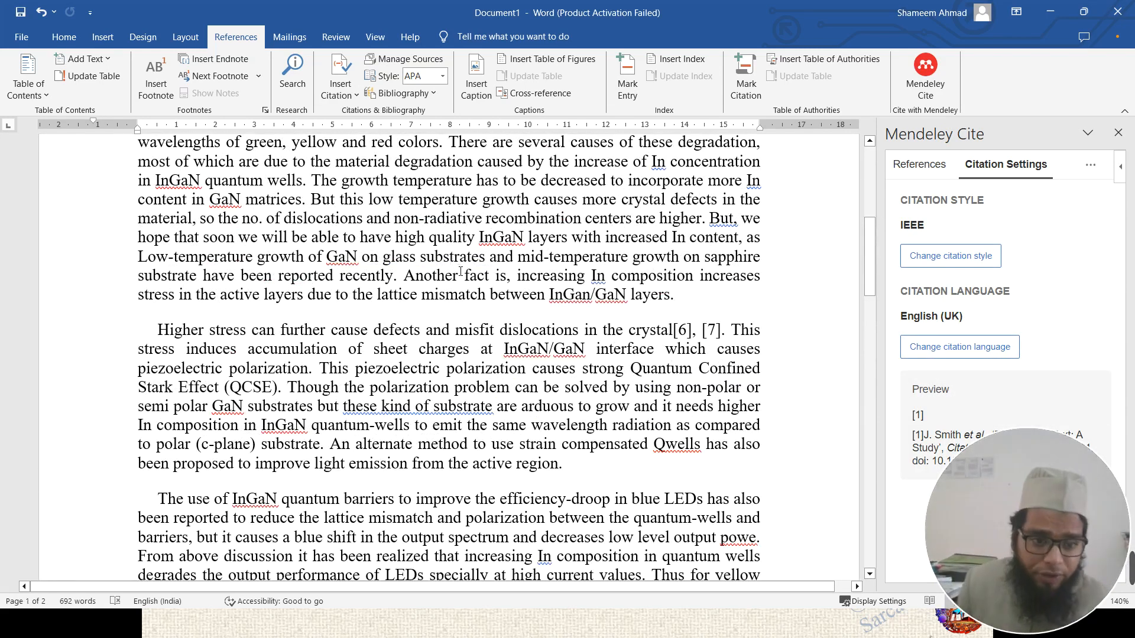
- Bring the PowerPoint slideshow forward and advance to the closing Thank You slide
{"action": "key", "text": "alt+Tab"}
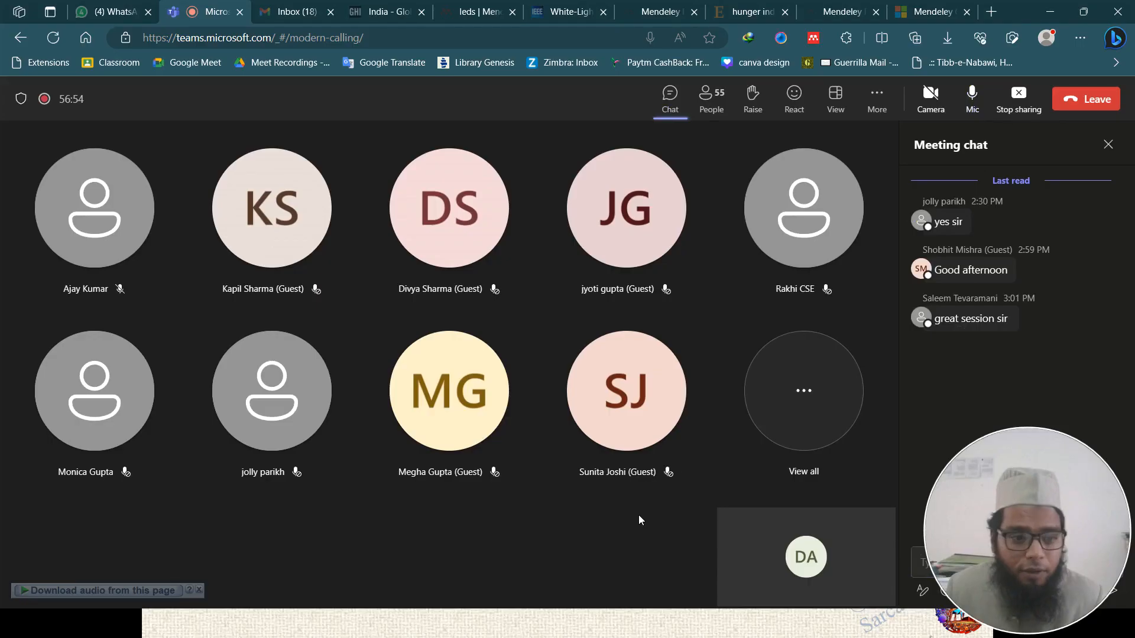
{"action": "key", "text": "super"}
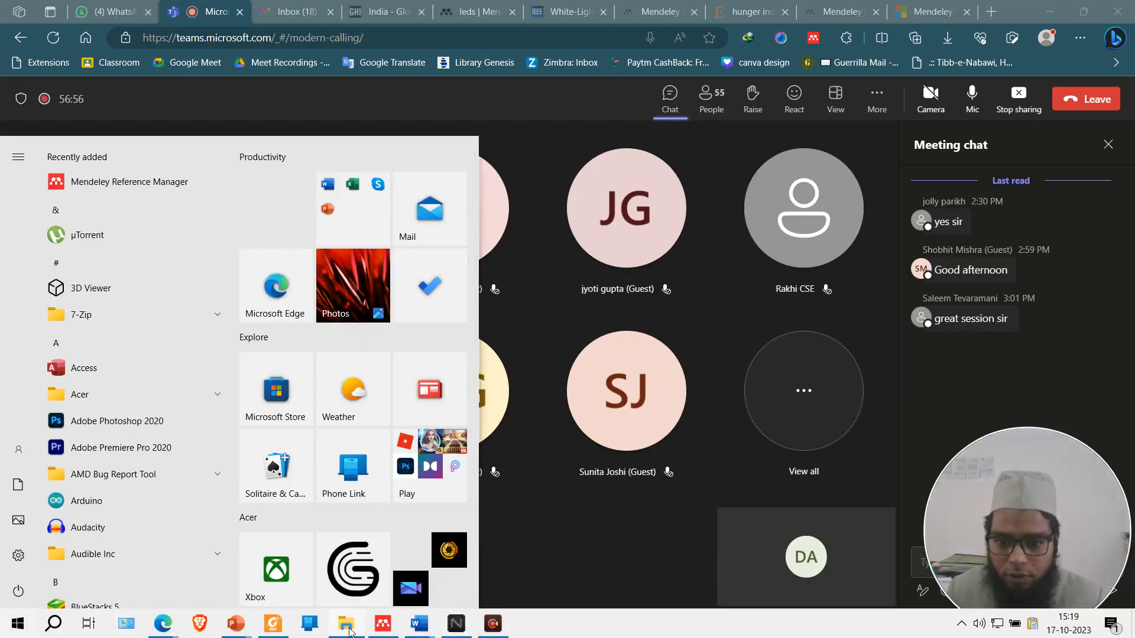
{"action": "mouse_move", "coordinate": [252, 636]}
{"action": "left_click", "coordinate": [283, 593]}
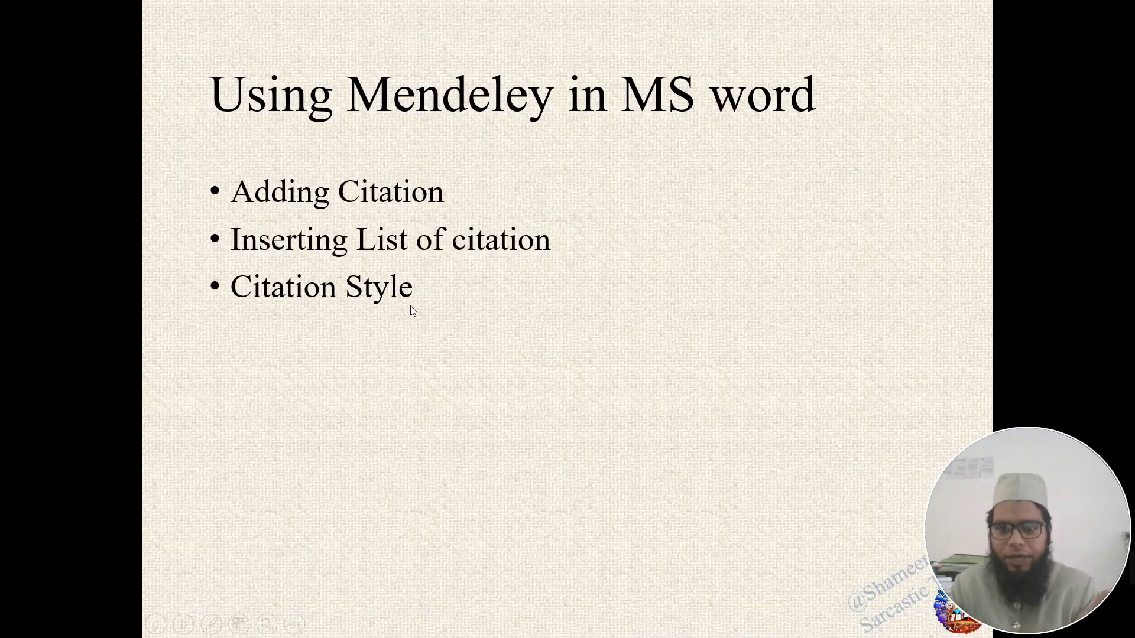
{"action": "key", "text": "Right"}
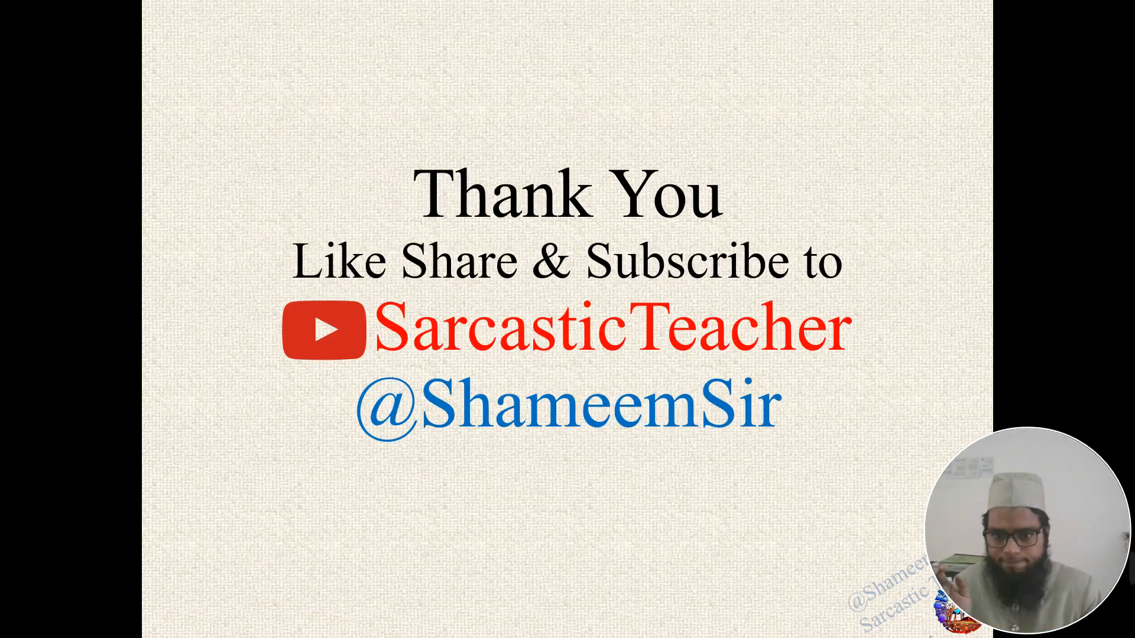